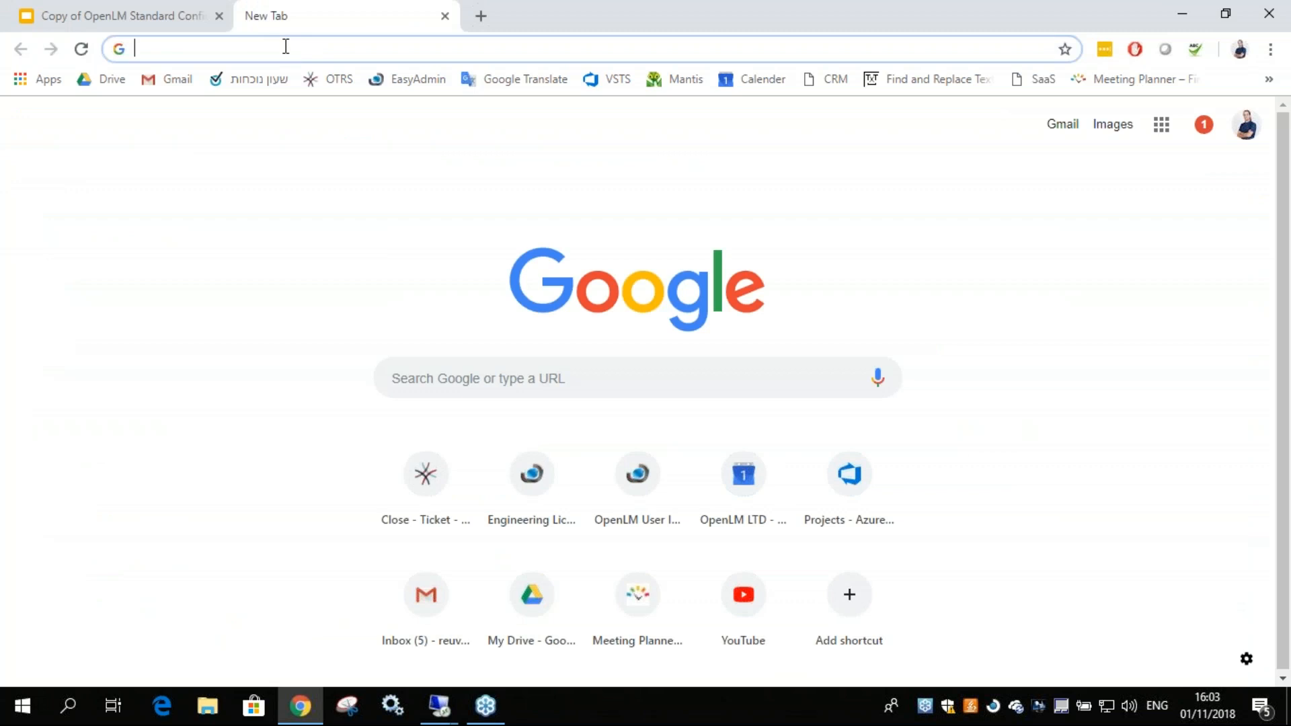
type("www.openlm.com")
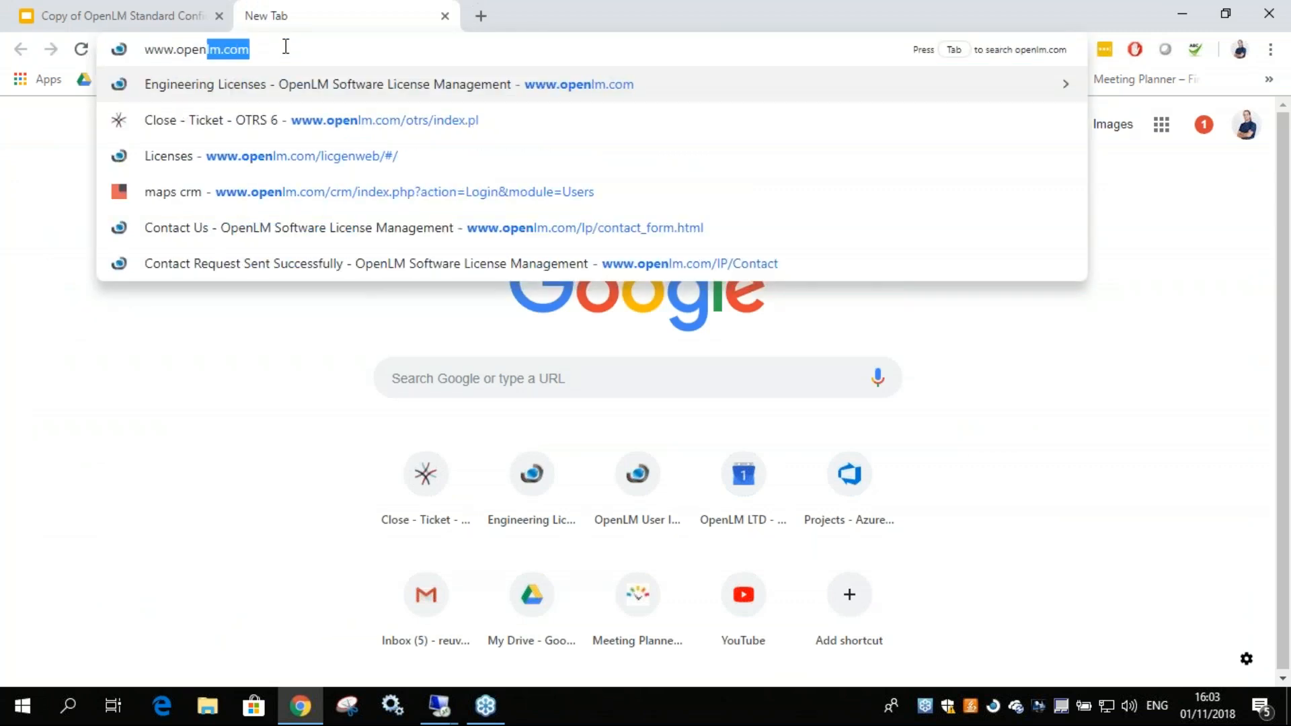
key("Return")
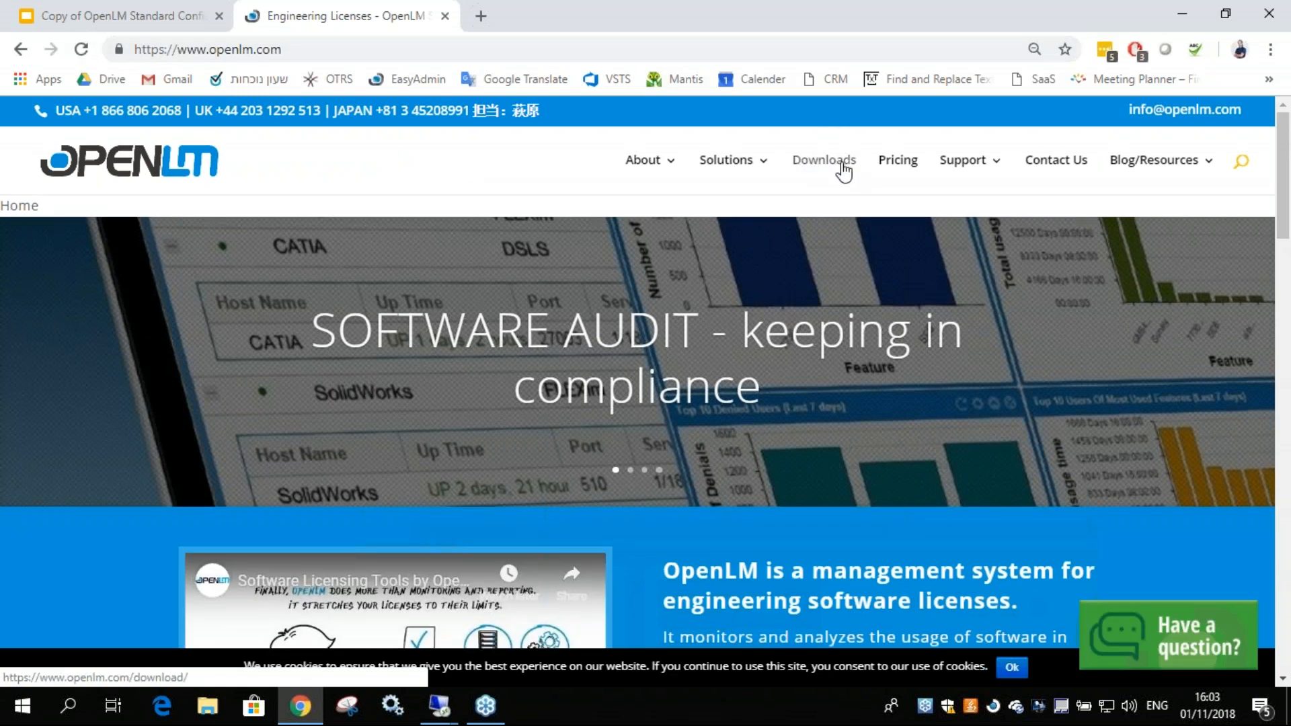
left_click(842, 165)
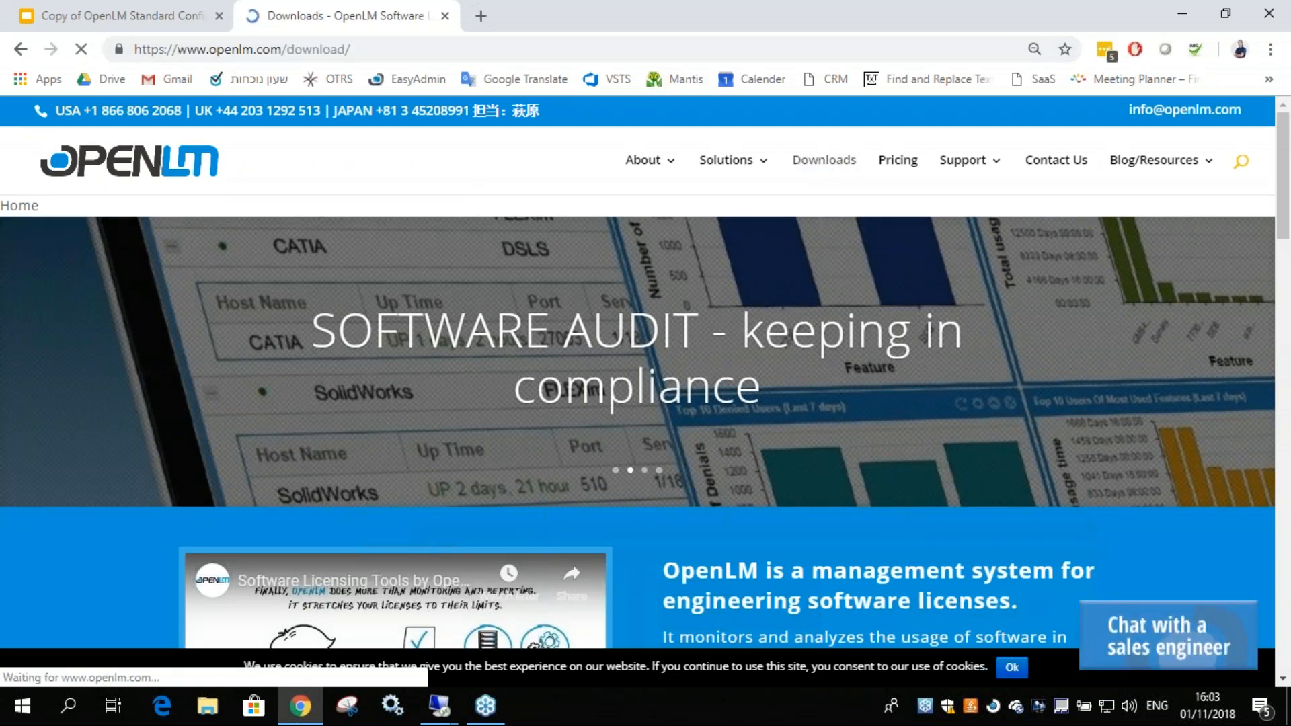
scroll(570, 420, "down", 5)
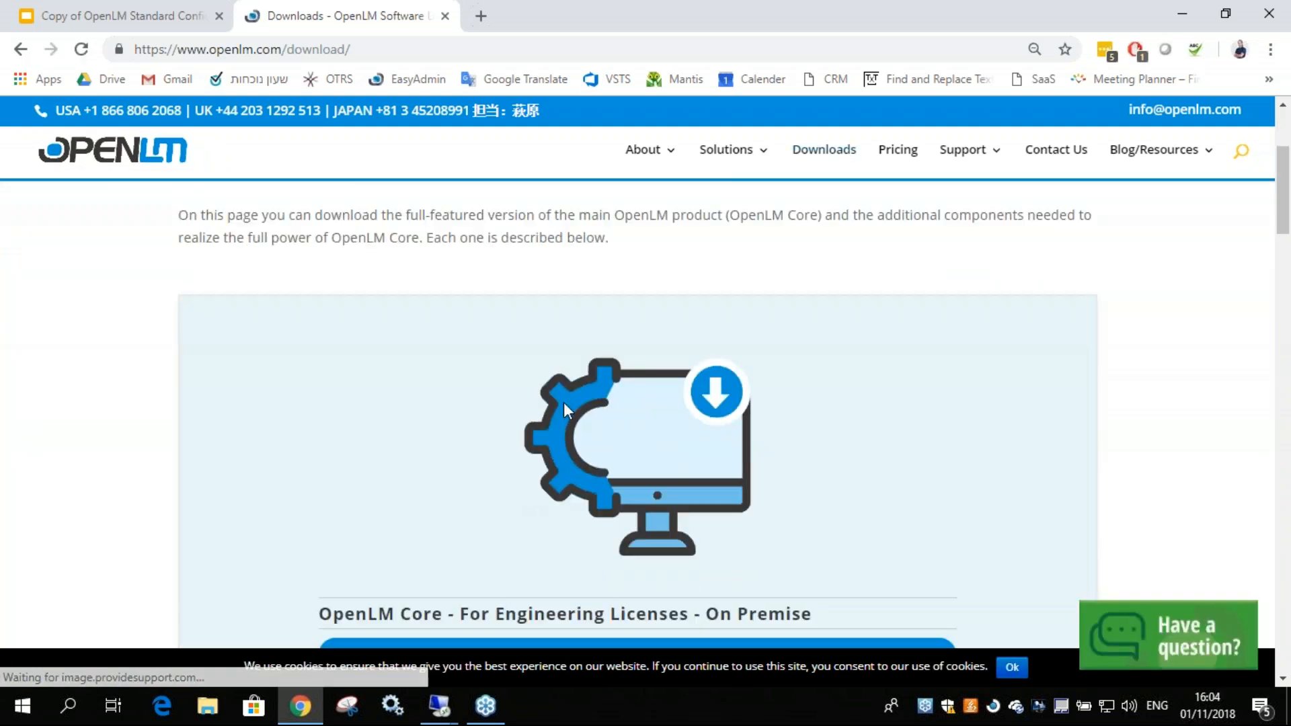
scroll(570, 396, "down", 2)
scroll(568, 383, "up", 1)
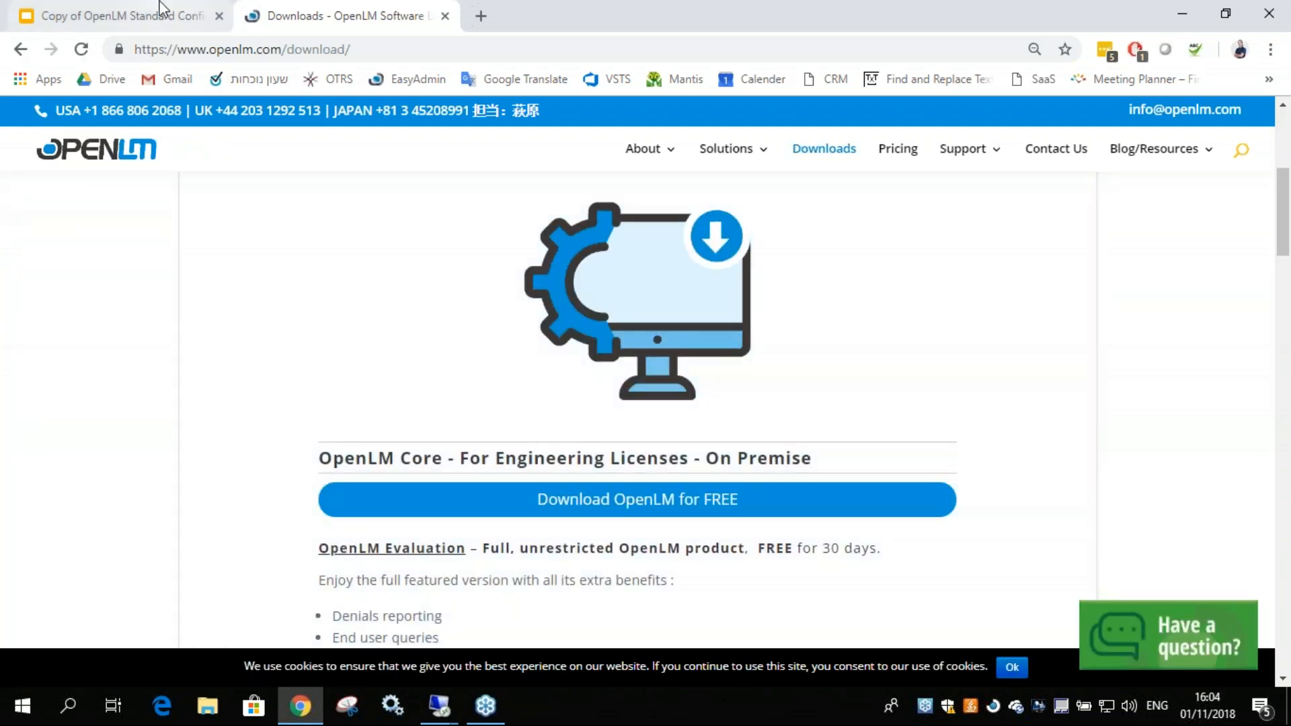
Compare the configuration slide with the Downloads page and examine the OpenLM Core, Broker, Agent and App Manager downloads.
left_click(159, 10)
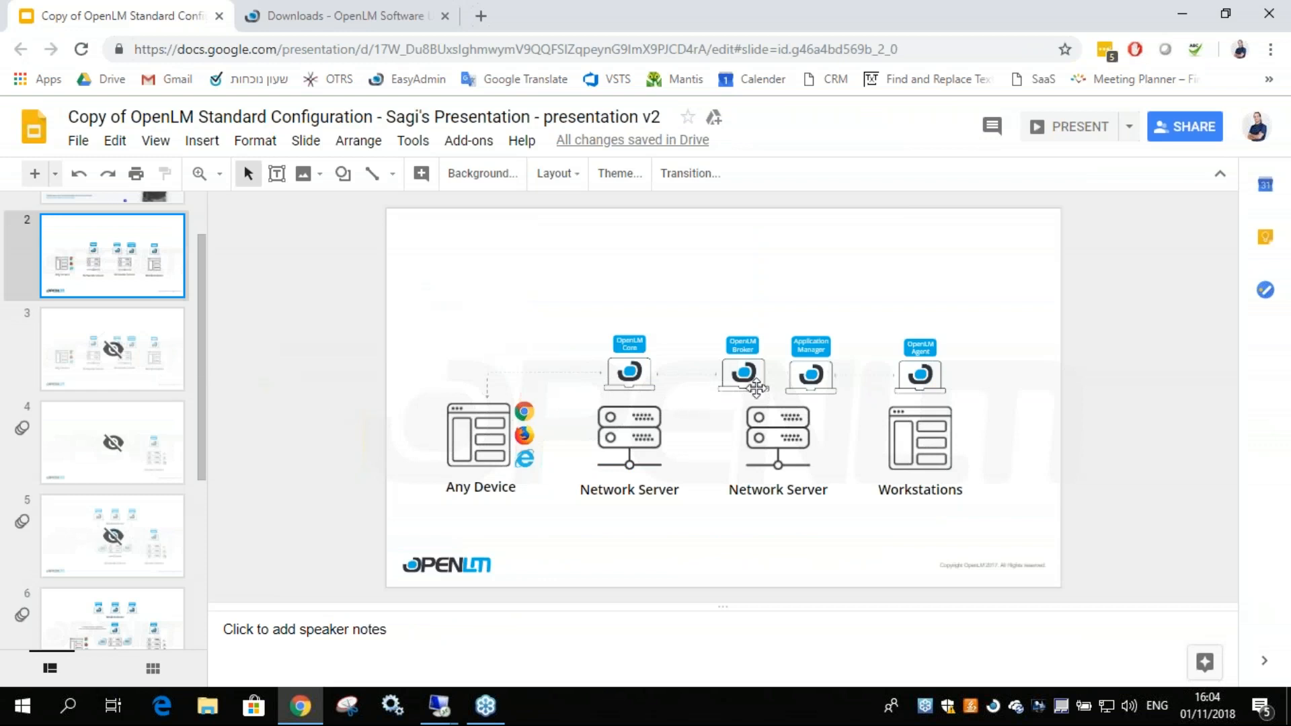
left_click(323, 15)
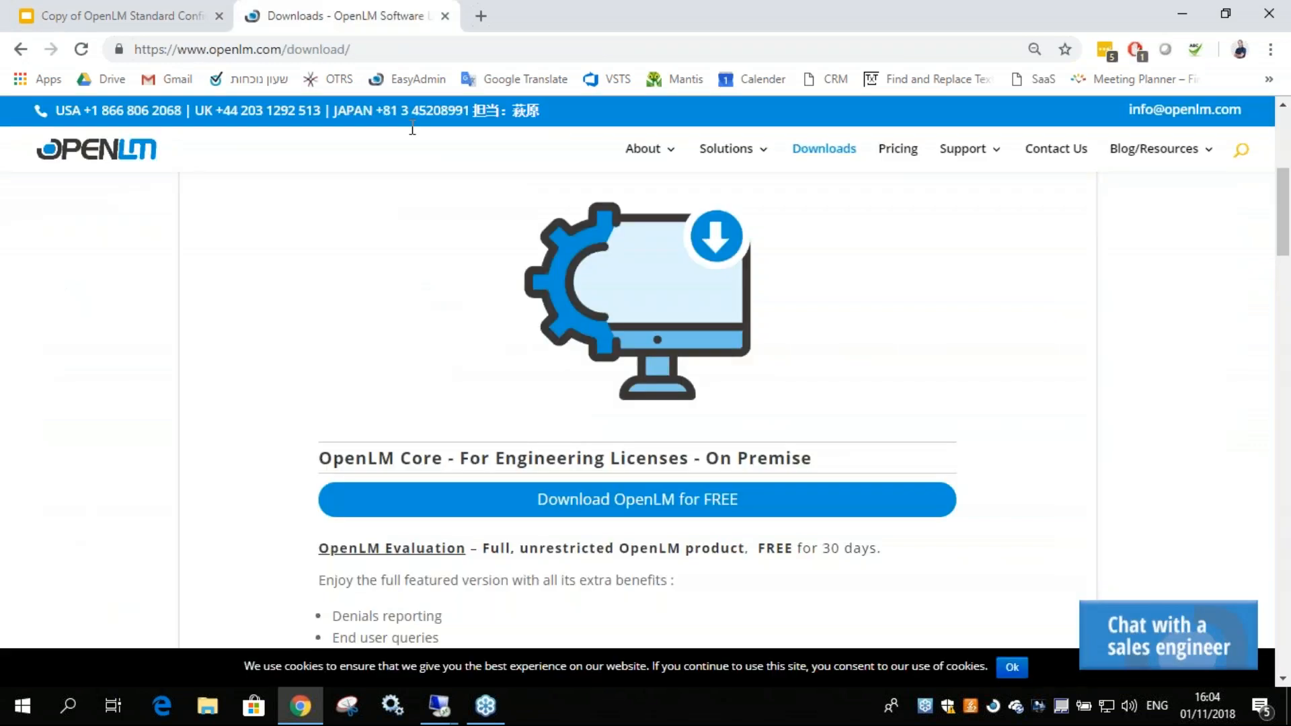
scroll(553, 516, "down", 15)
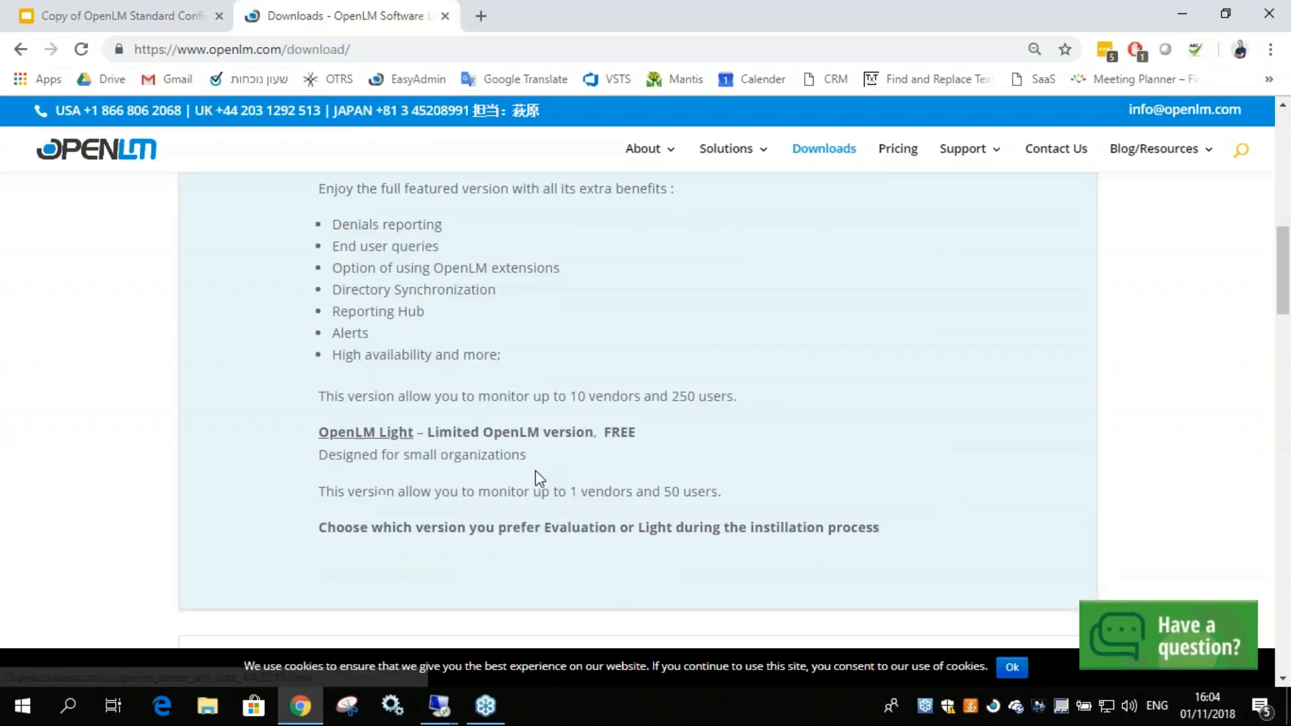
scroll(552, 470, "down", 8)
scroll(551, 457, "up", 2)
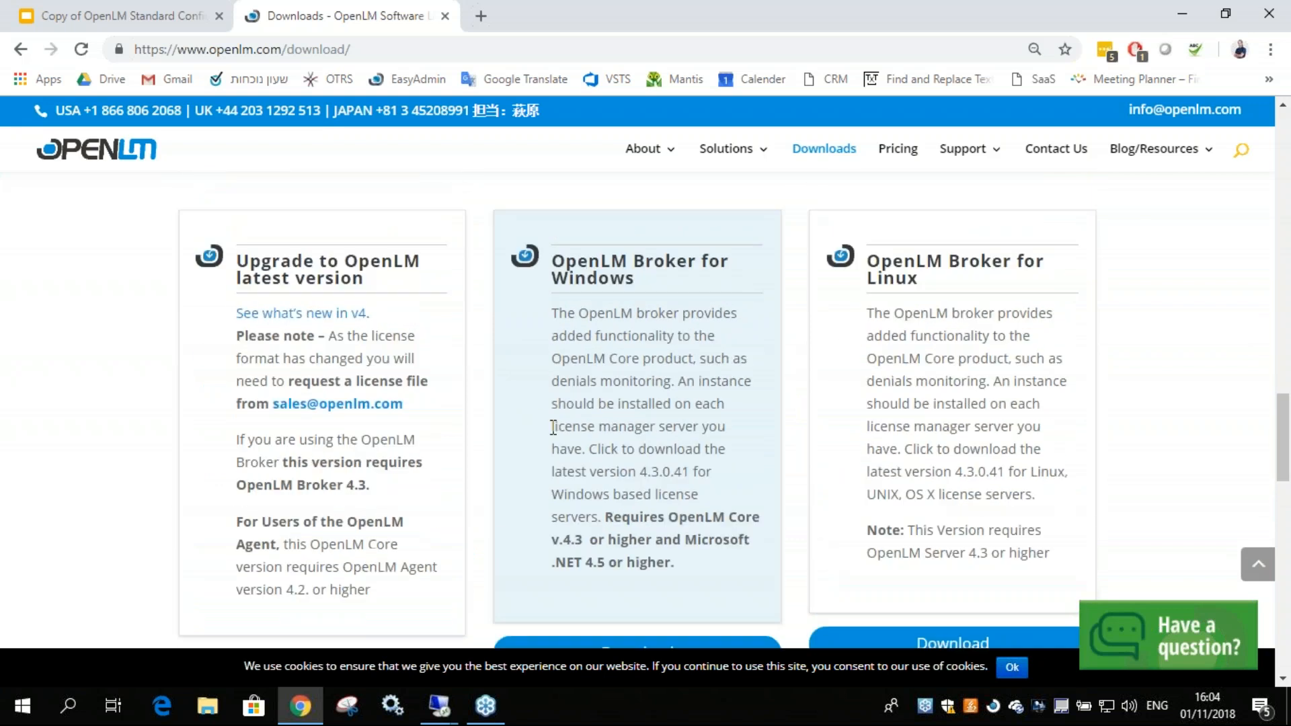
scroll(625, 609, "down", 7)
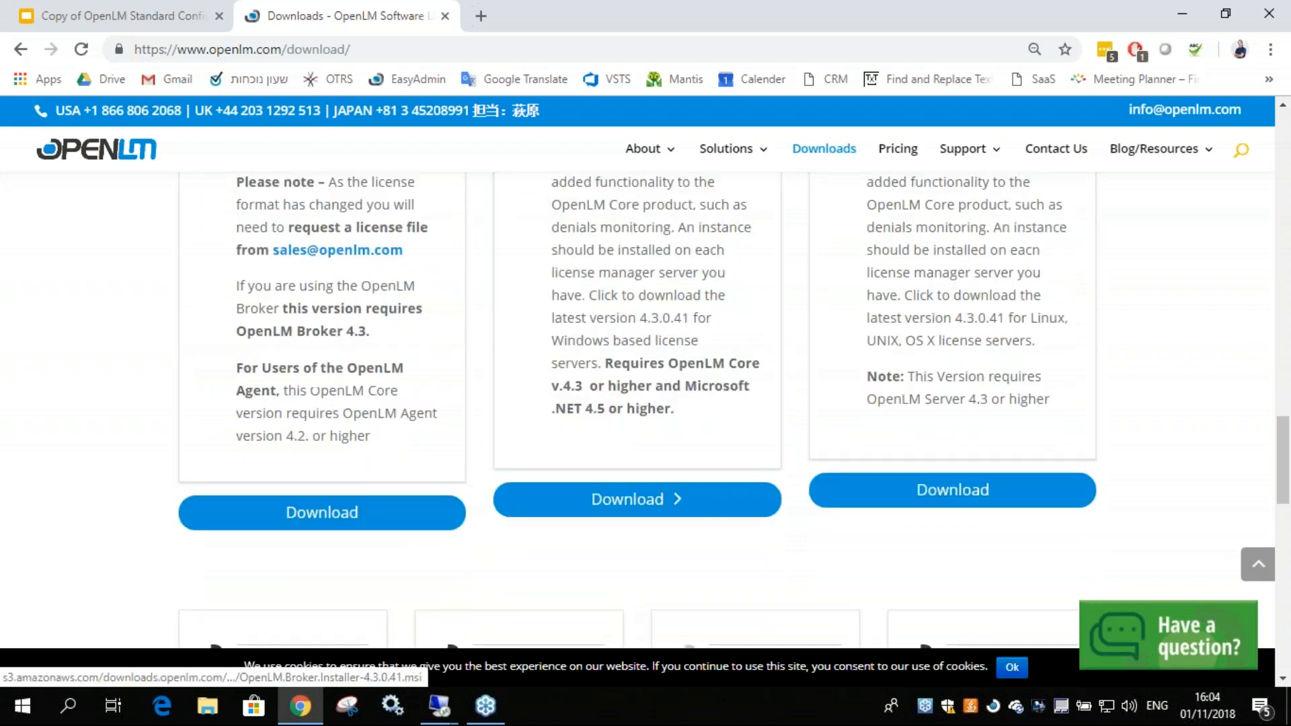
scroll(565, 531, "down", 2)
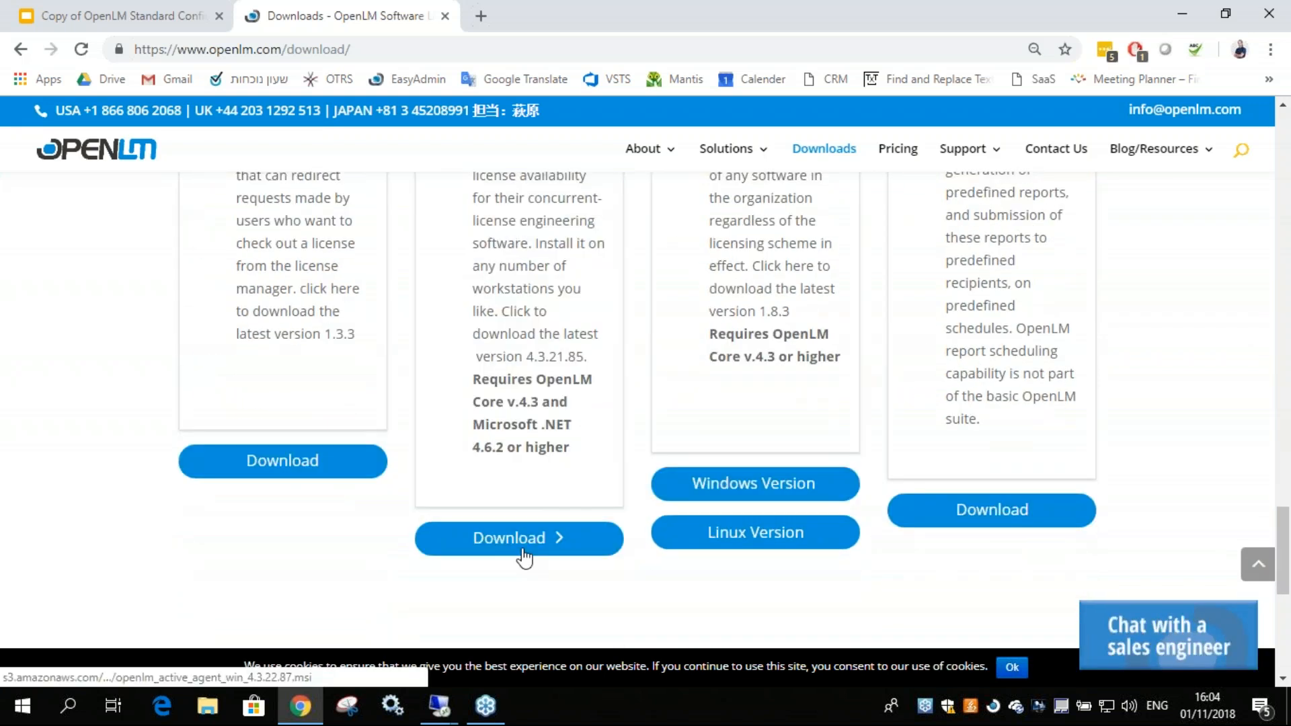
scroll(522, 557, "up", 3)
scroll(755, 484, "down", 4)
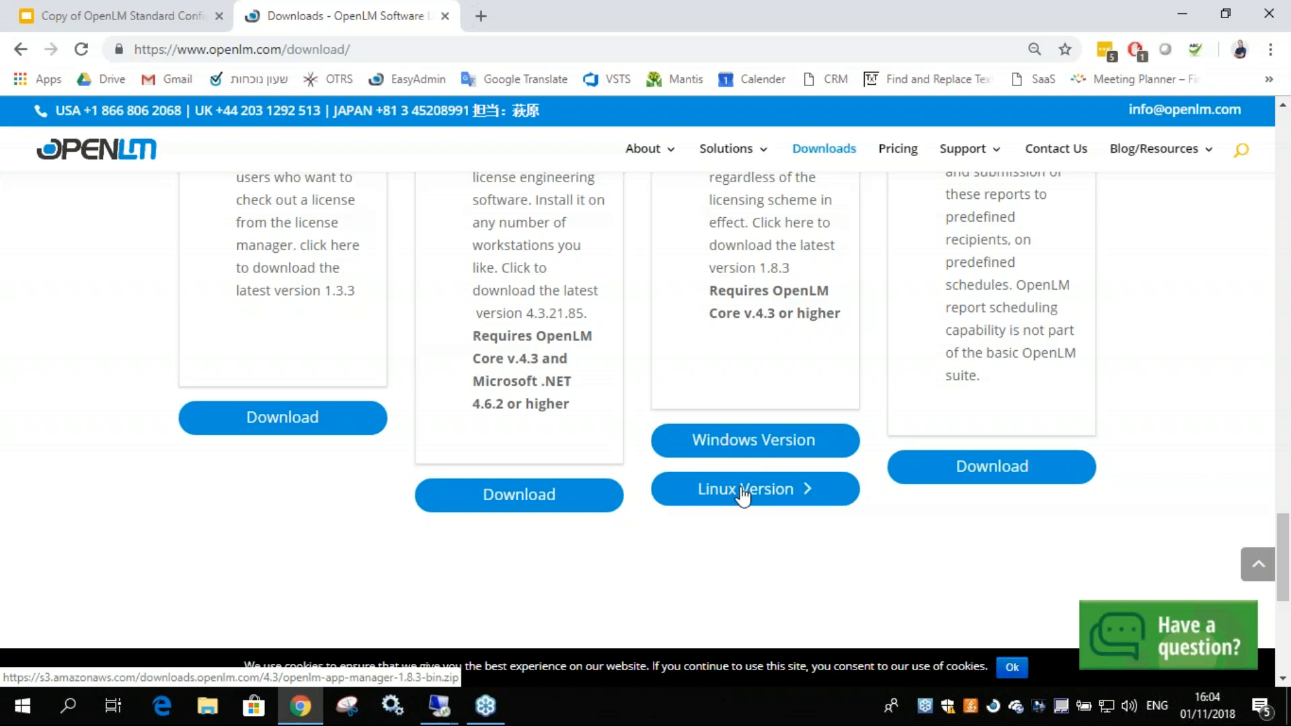
scroll(738, 495, "up", 3)
scroll(814, 436, "up", 3)
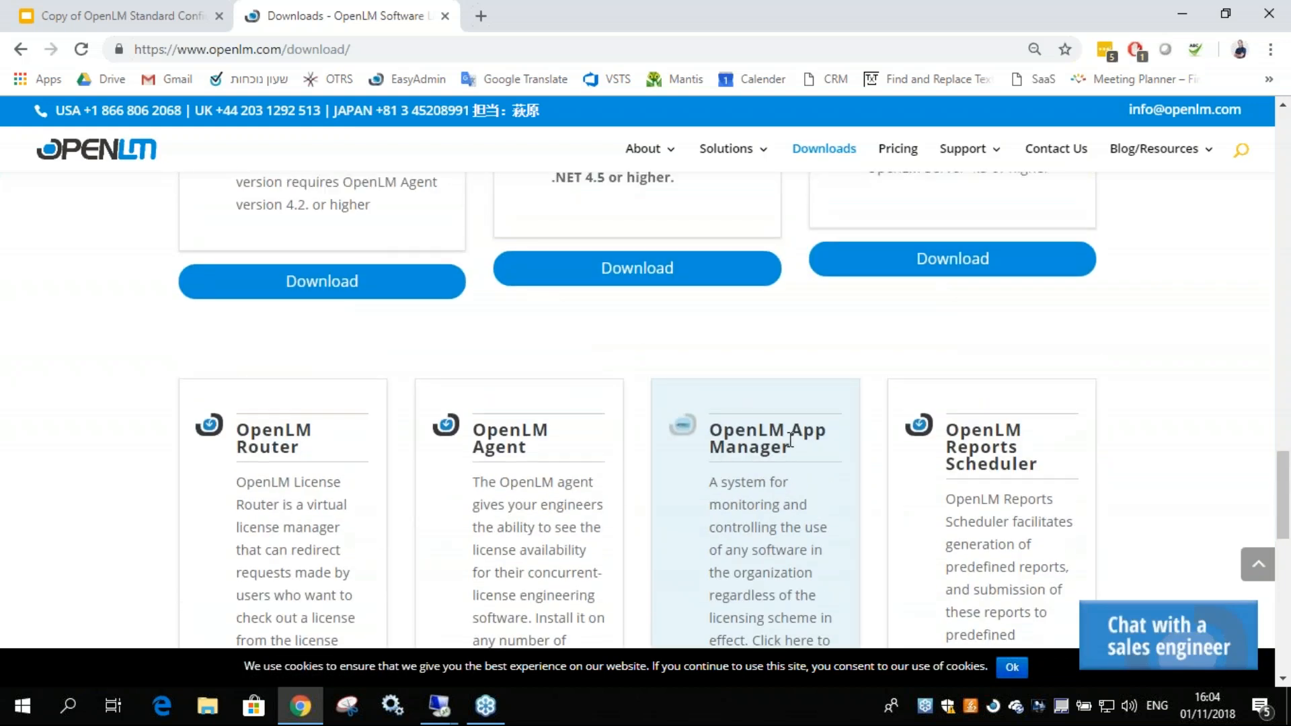
scroll(713, 440, "up", 5)
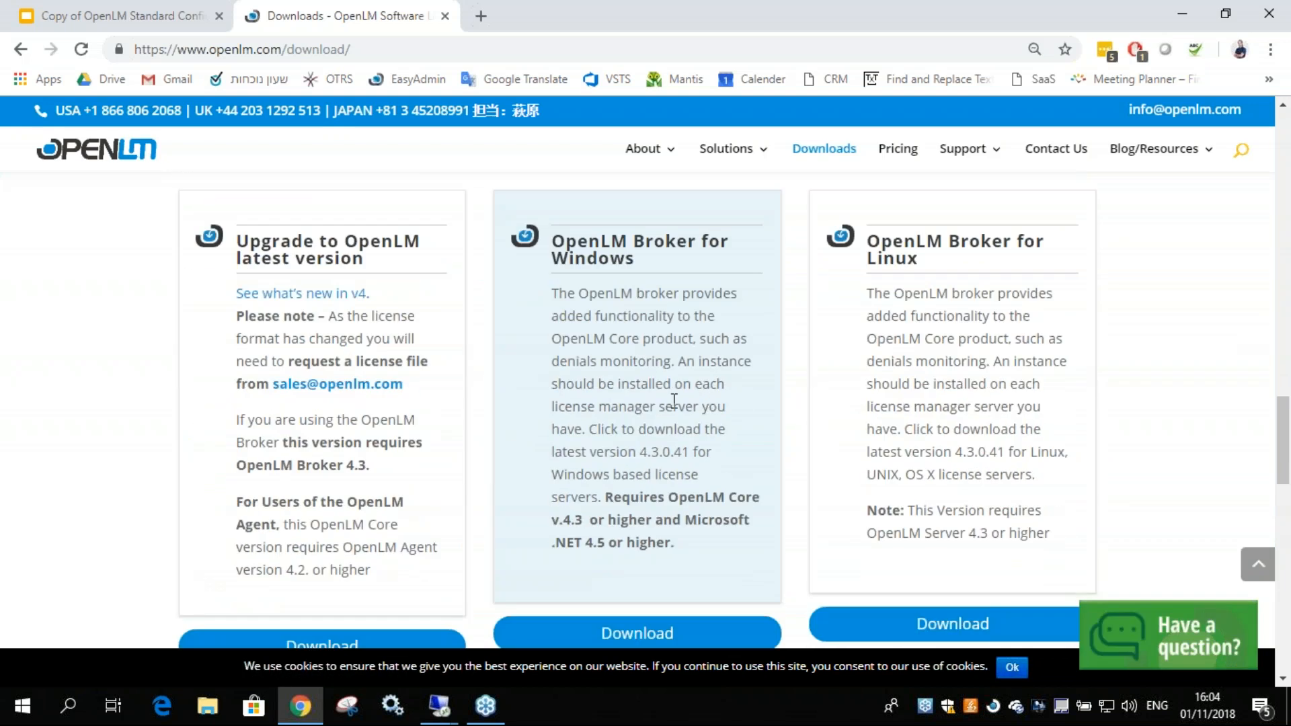
View slide 6 of the OpenLM Standard Configuration presentation in full screen, showing the workstations, network server and license server, and exit.
left_click(141, 13)
scroll(131, 424, "down", 1)
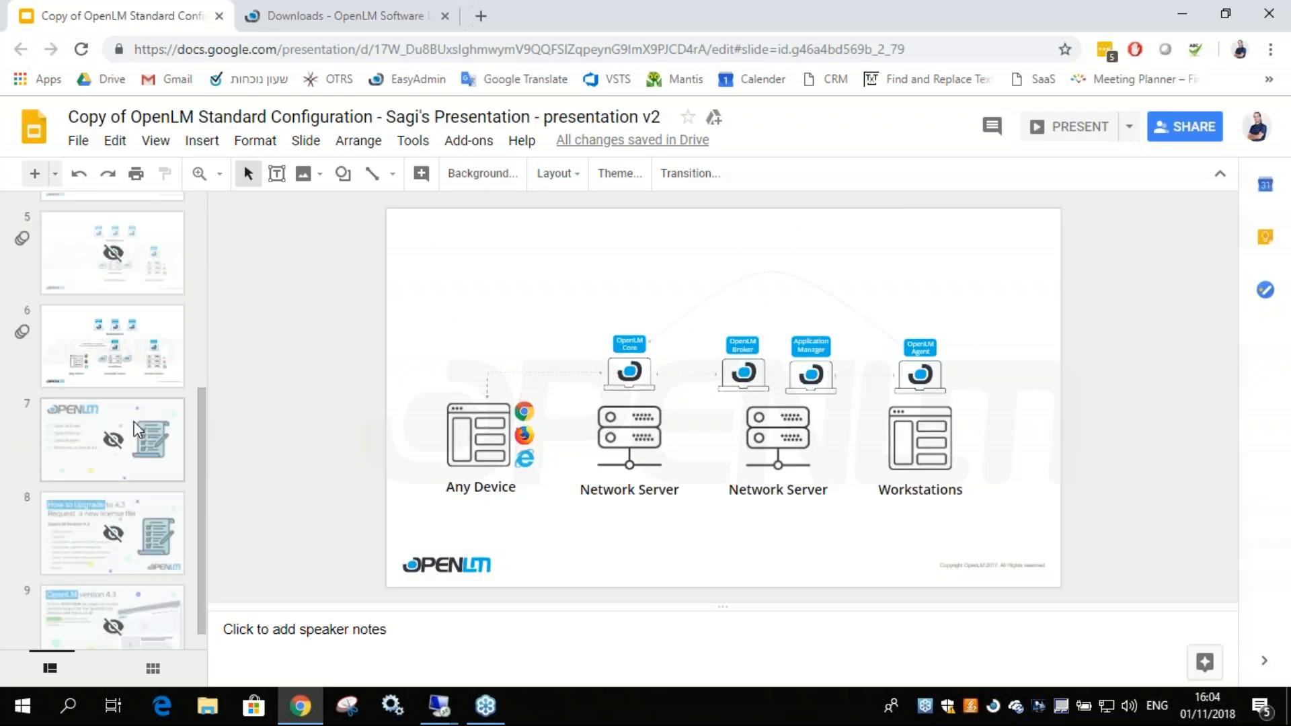
left_click(116, 352)
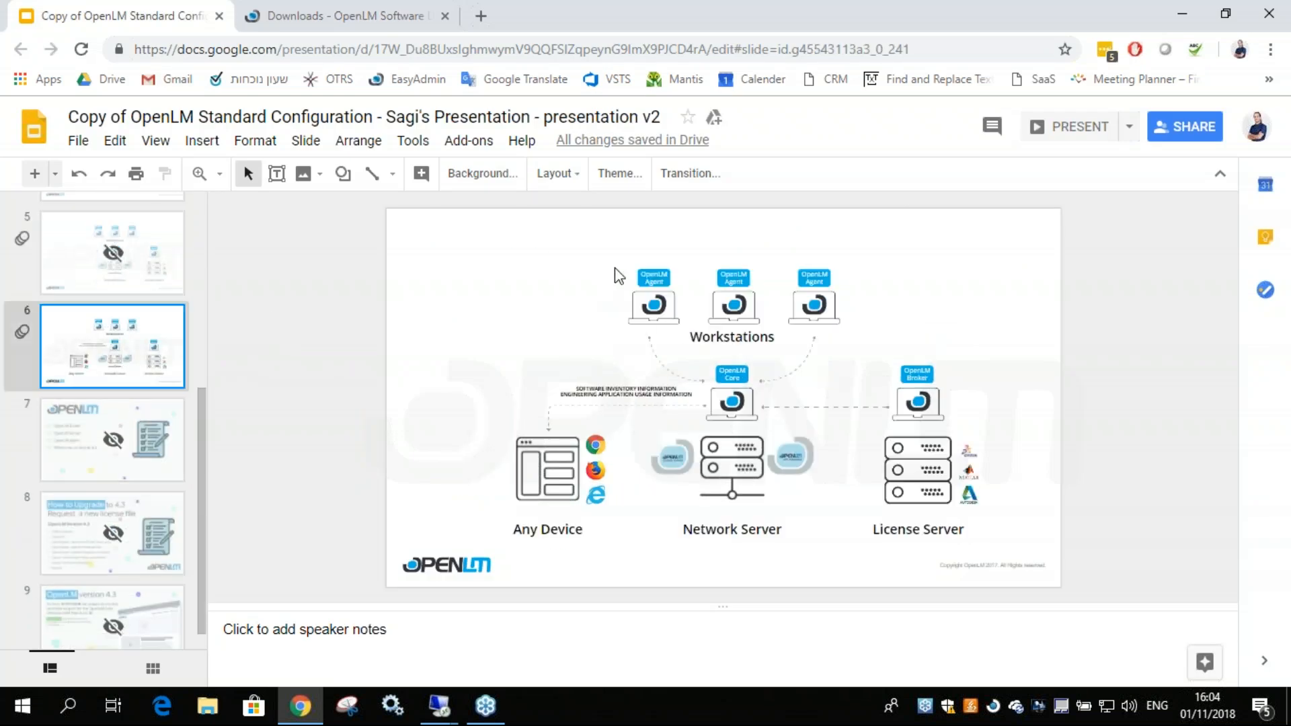
left_click(1066, 135)
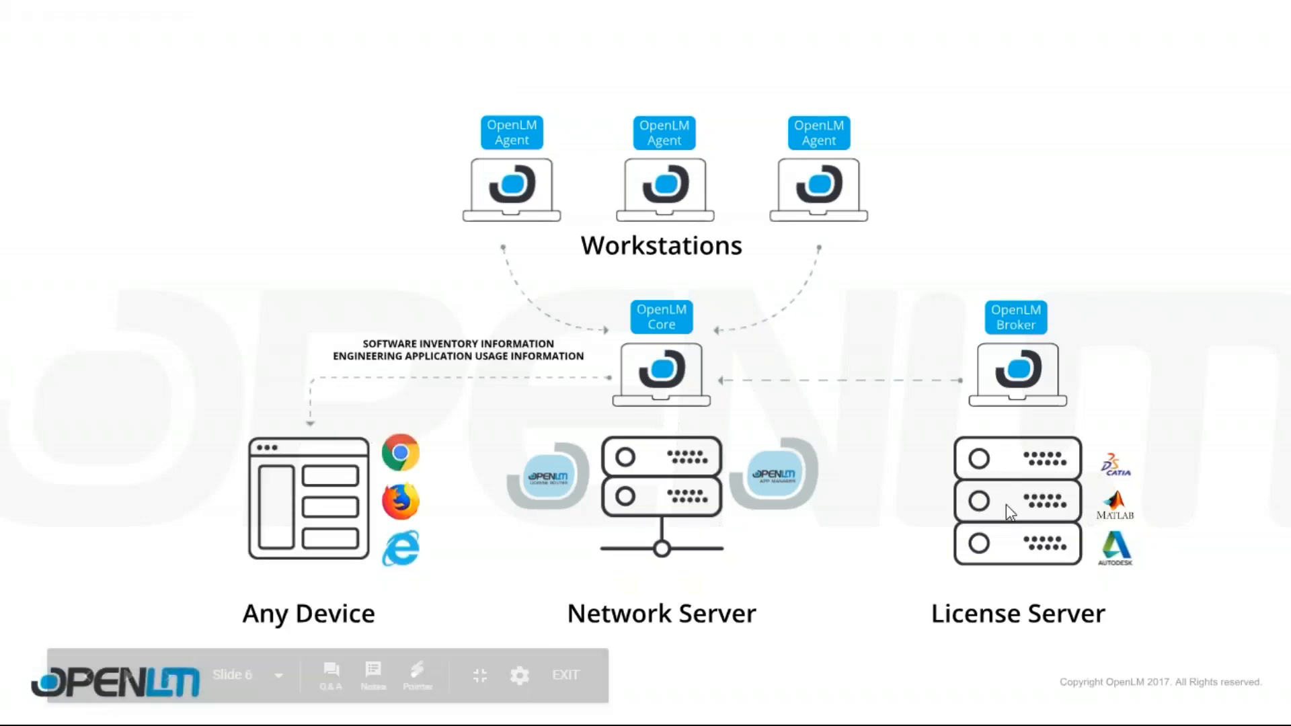
key("Escape")
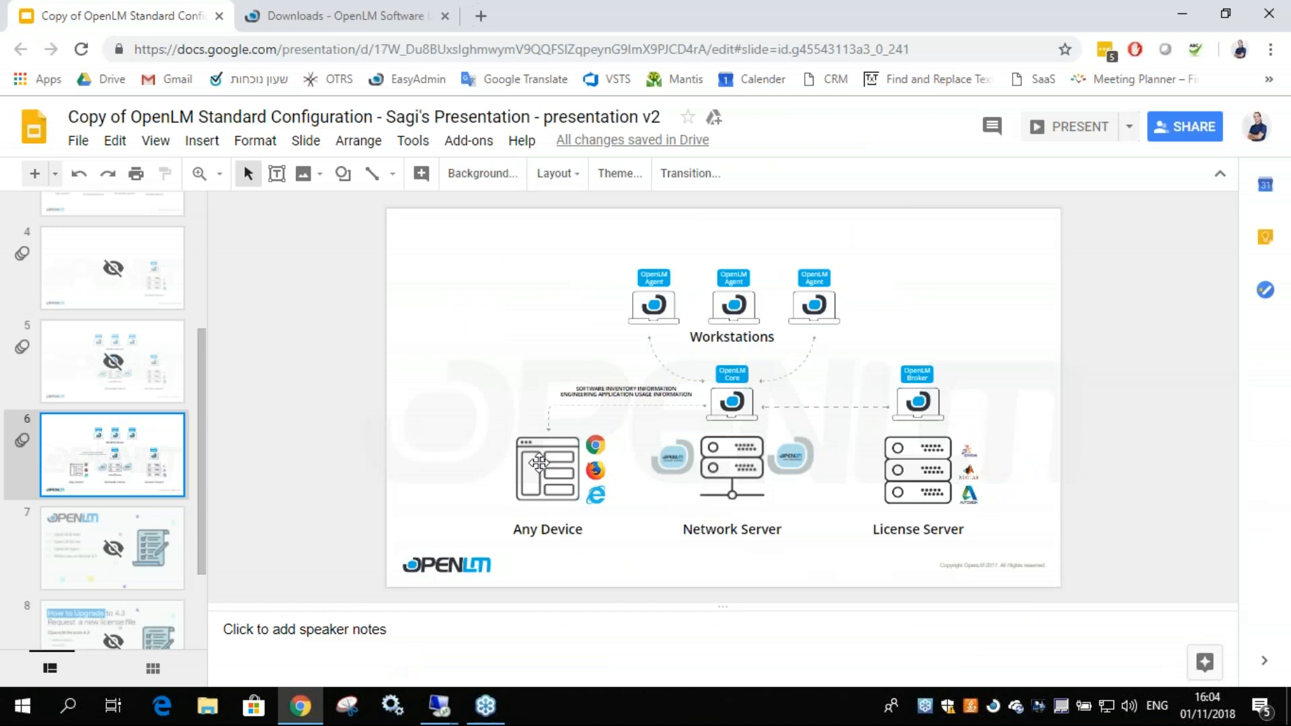
Switch to the win8olmprod Remote Desktop session and bring the OpenLM Broker installer on its desktop into view.
left_click(445, 713)
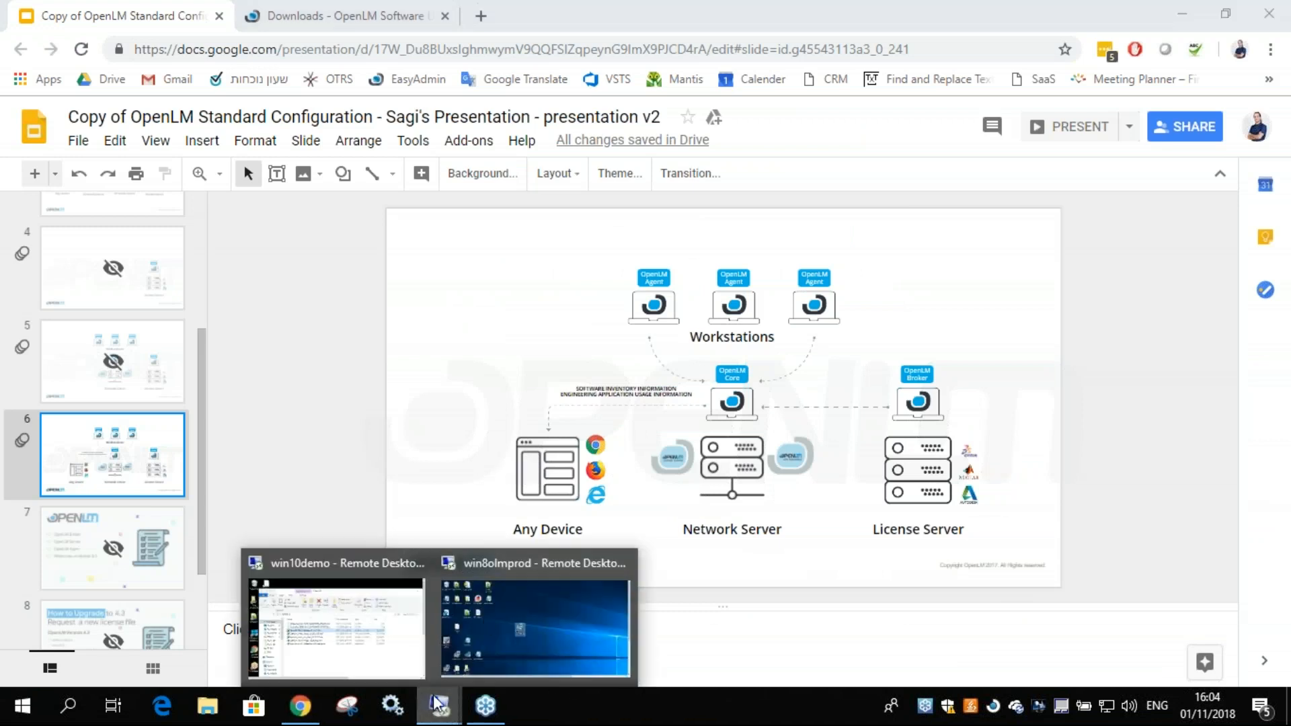
left_click(529, 626)
left_click_drag(1283, 283, 1273, 313)
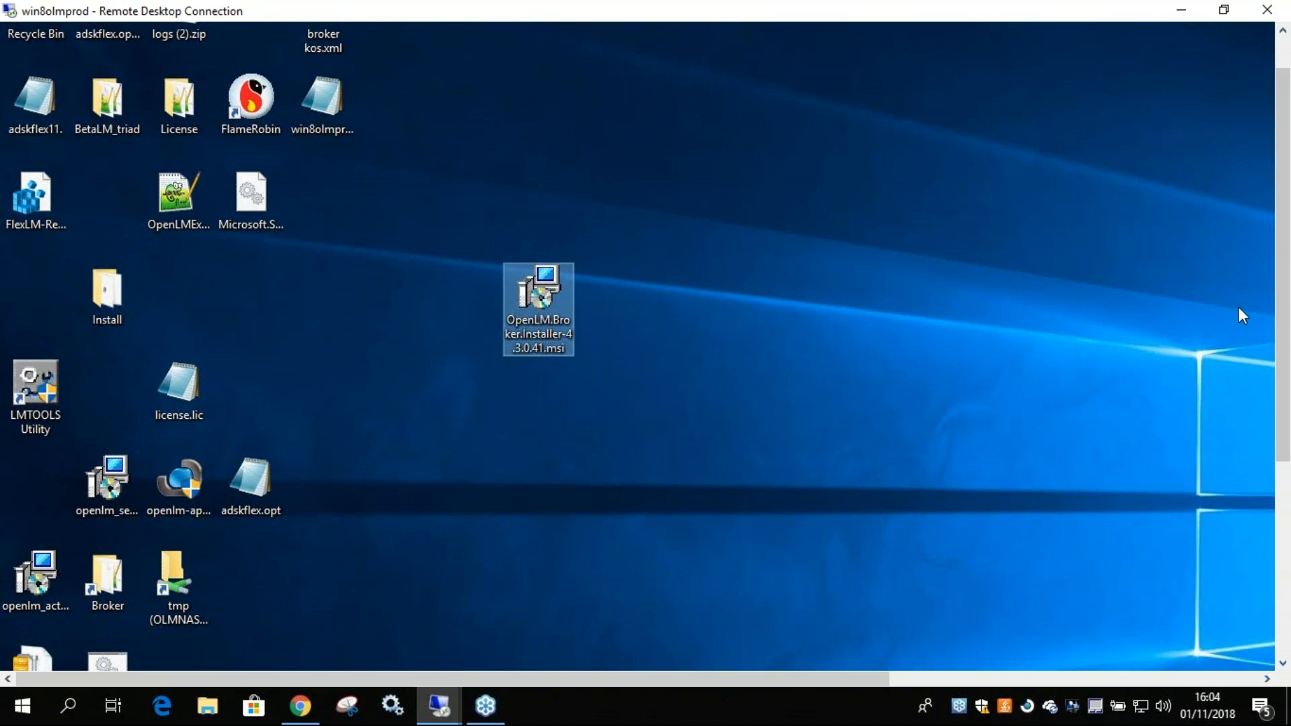
Move the LMTOOLS Utility shortcut on the remote desktop closer to the OpenLM Broker installer.
left_click(22, 381)
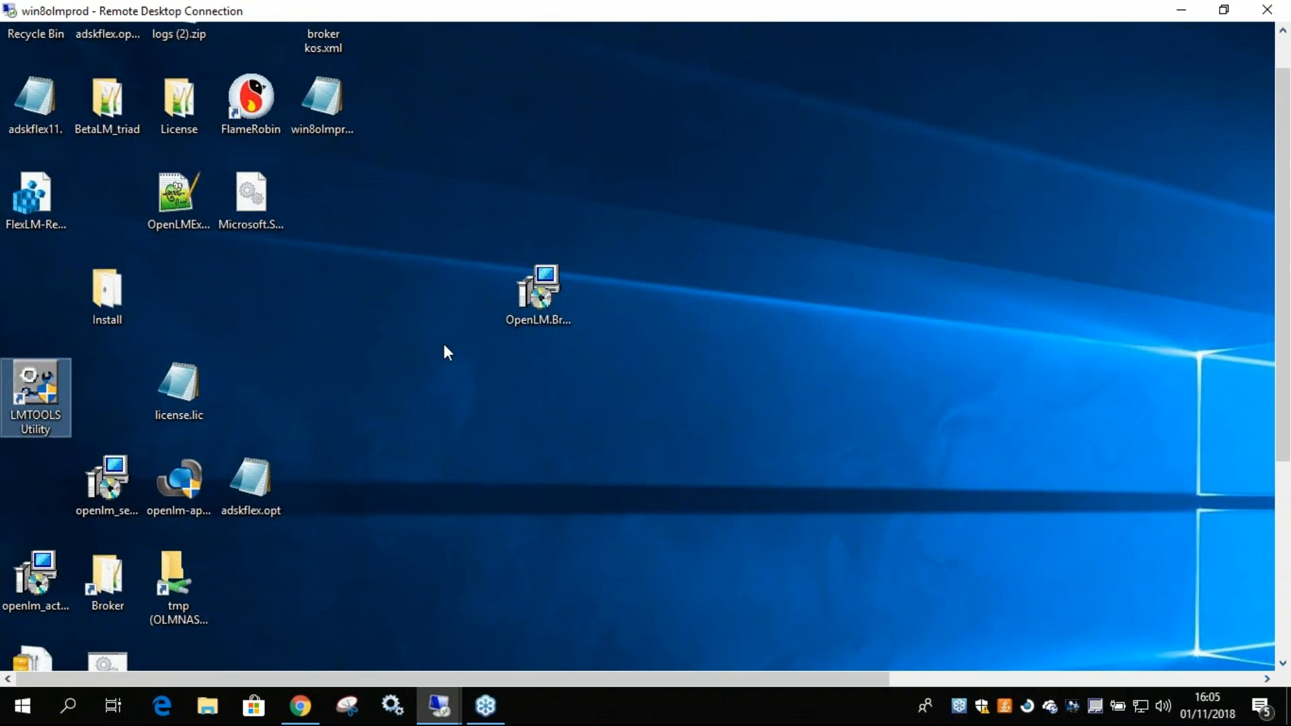
left_click(527, 296)
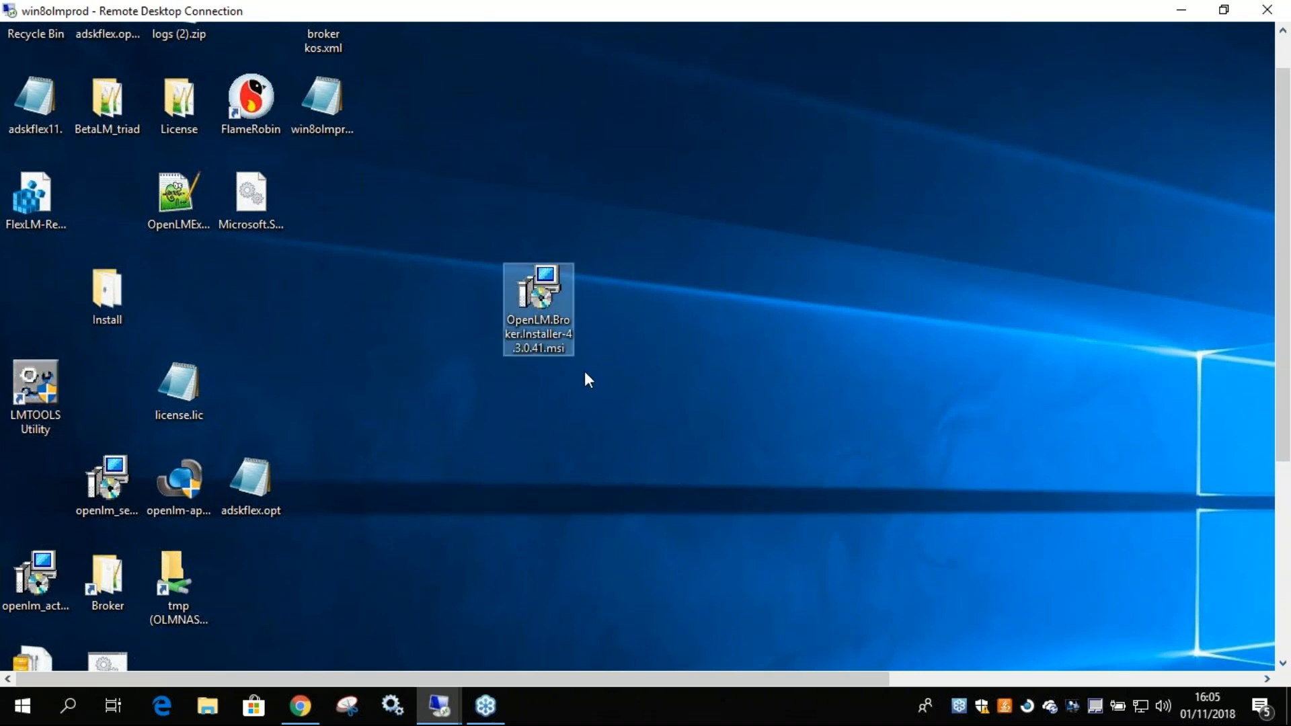
left_click(410, 345)
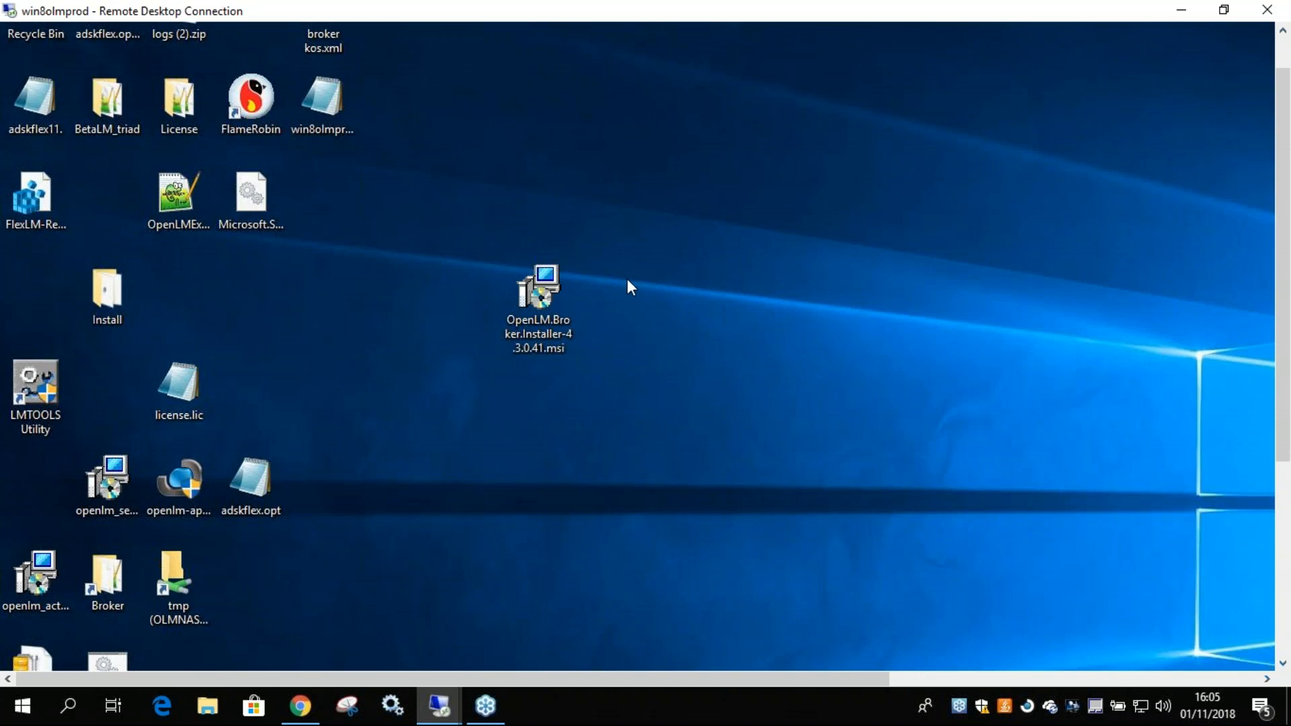
left_click(531, 286)
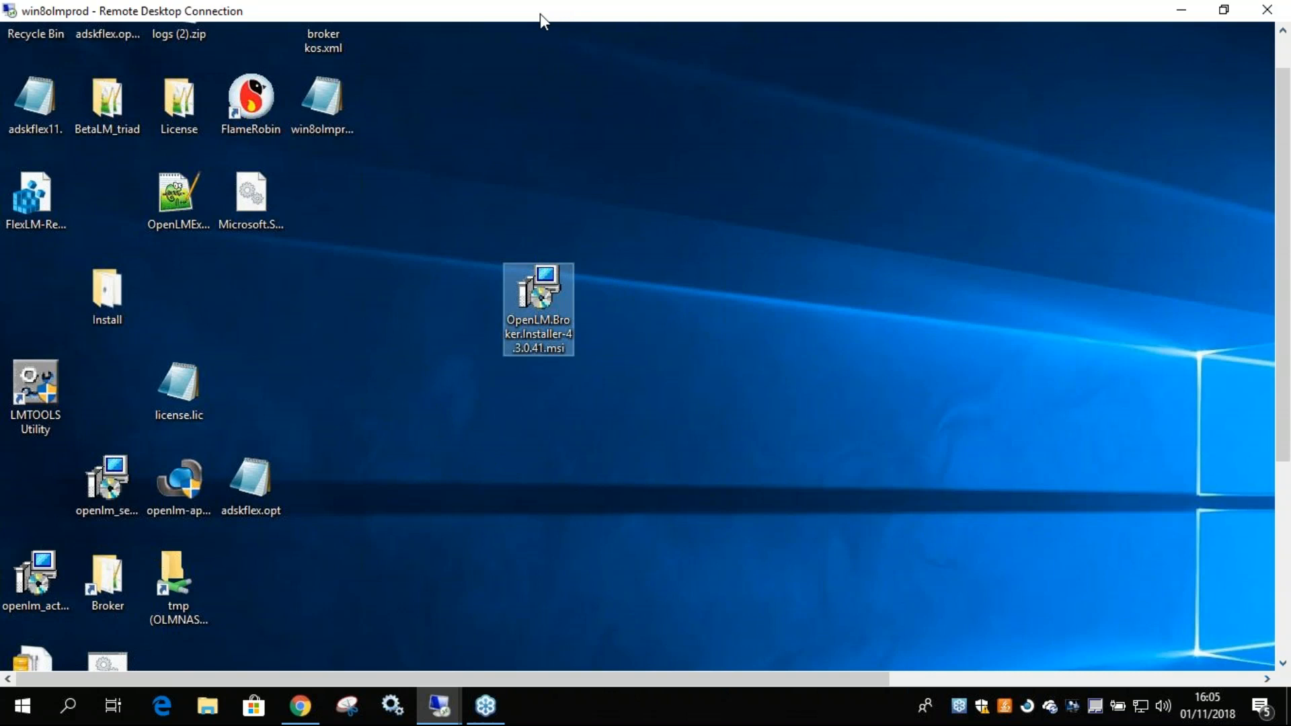
left_click_drag(45, 373, 259, 290)
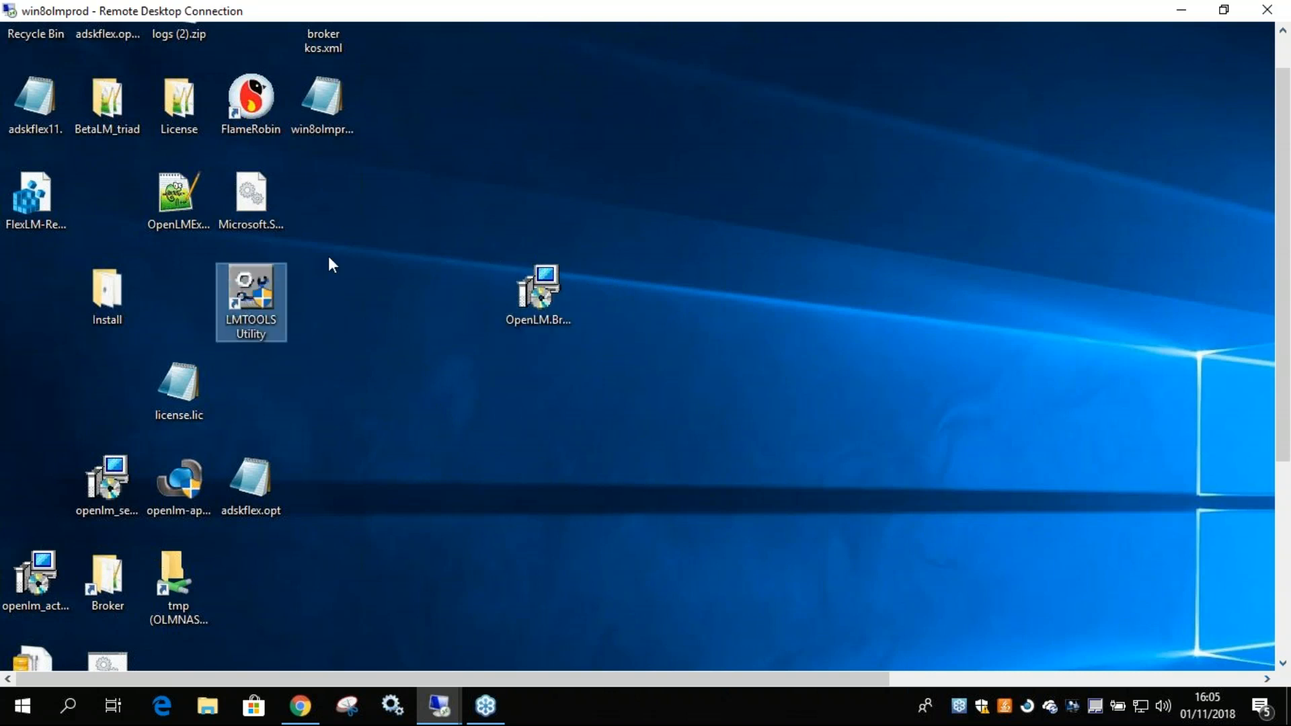
Launch OpenLM.Broker.Installer-4.3.0.41.msi and bring its setup wizard fully into view.
left_click(526, 289)
mouse_move(535, 295)
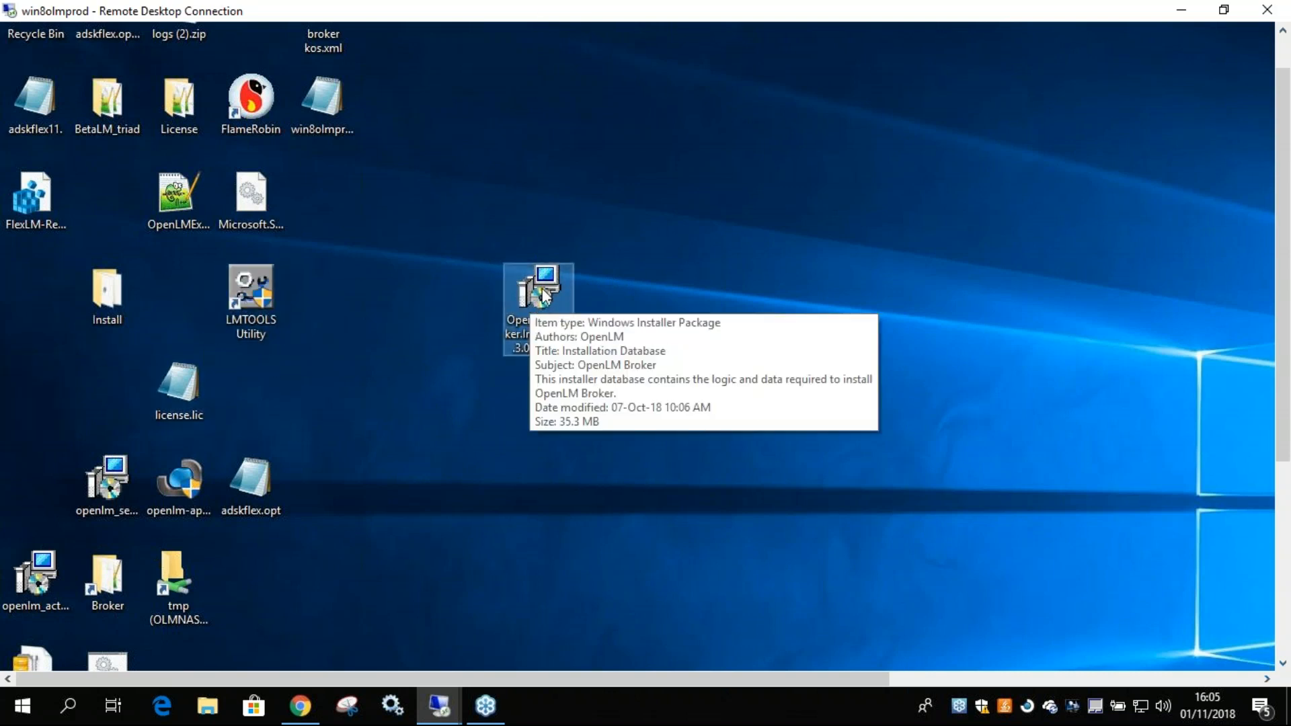
double_click(535, 296)
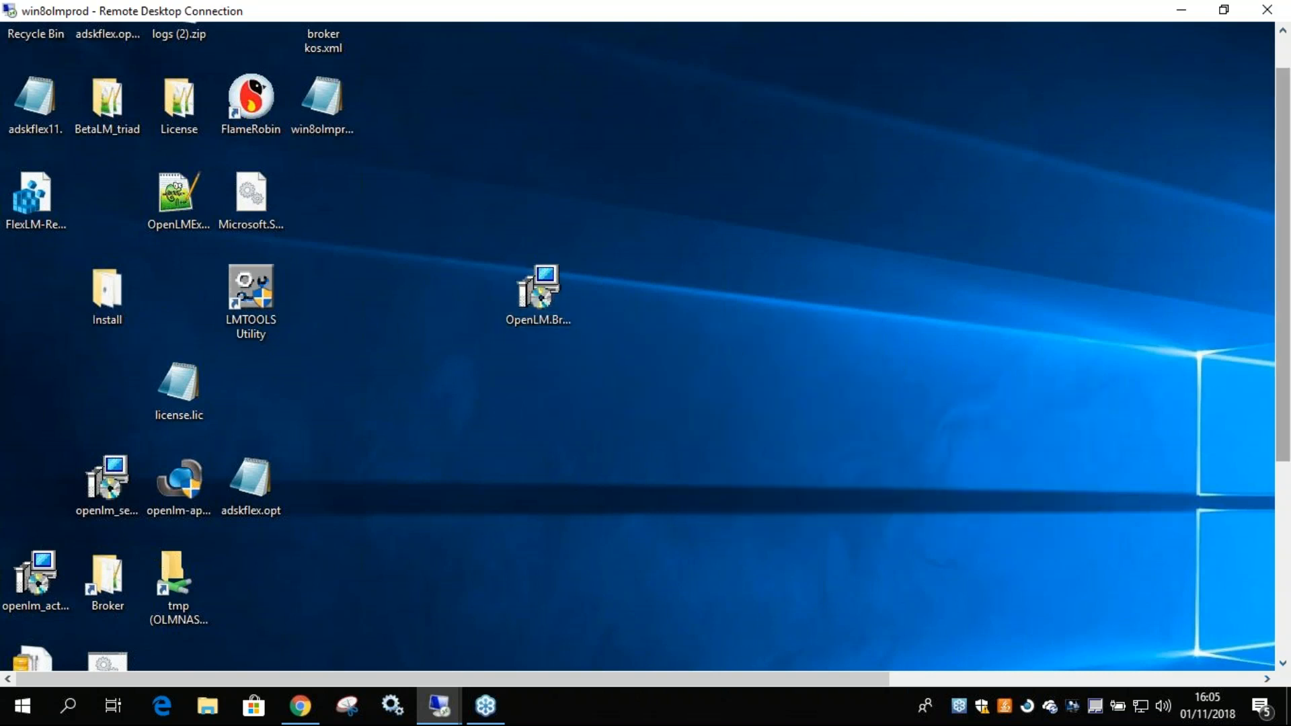
mouse_move(1283, 269)
left_mouse_down()
mouse_move(1283, 305)
mouse_move(1283, 294)
left_mouse_up()
left_click_drag(754, 679, 900, 679)
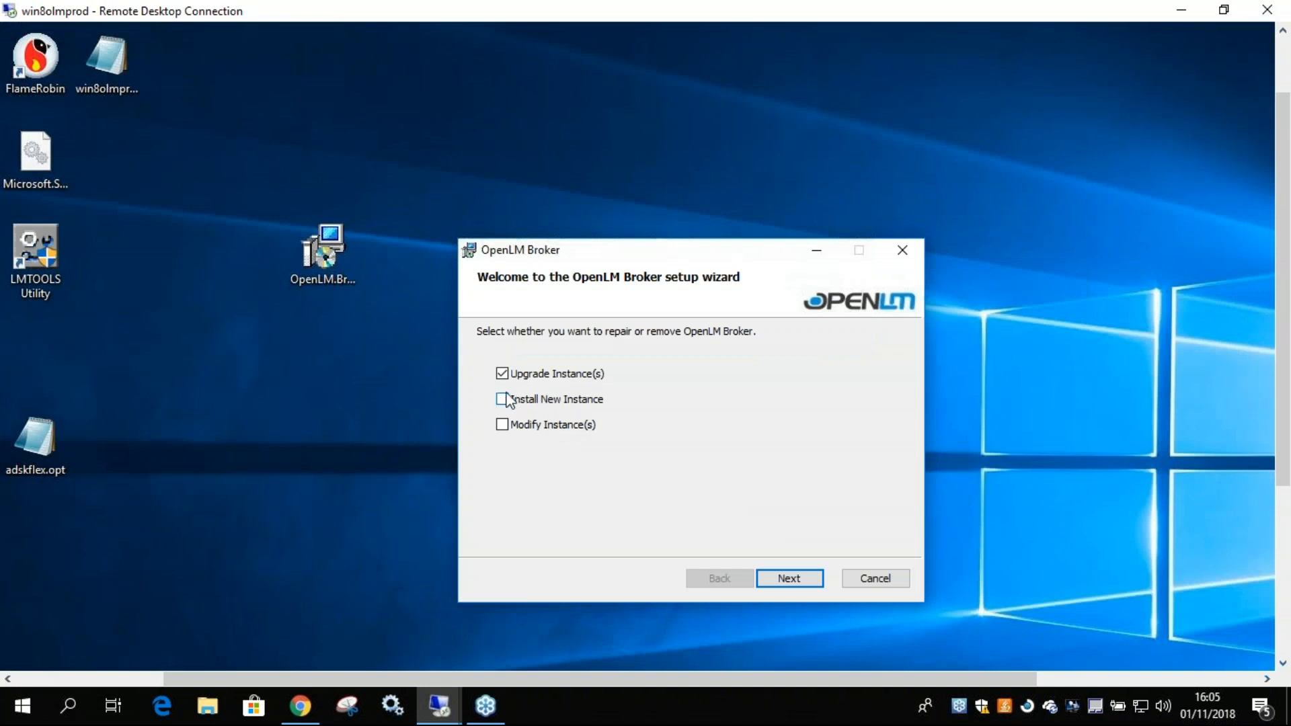
left_click_drag(542, 259, 560, 194)
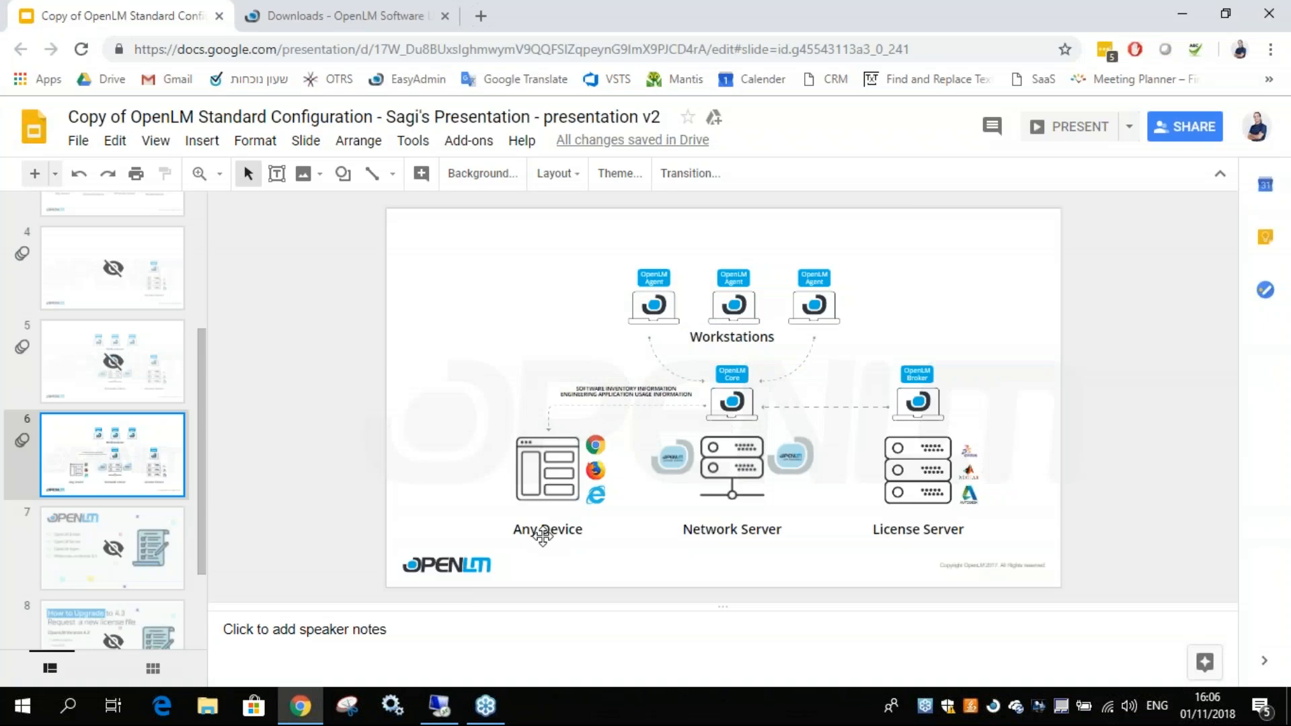
Find Remote Desktop Connection through the Windows search and reconnect to the recent computer win8olmprod.
left_click(68, 705)
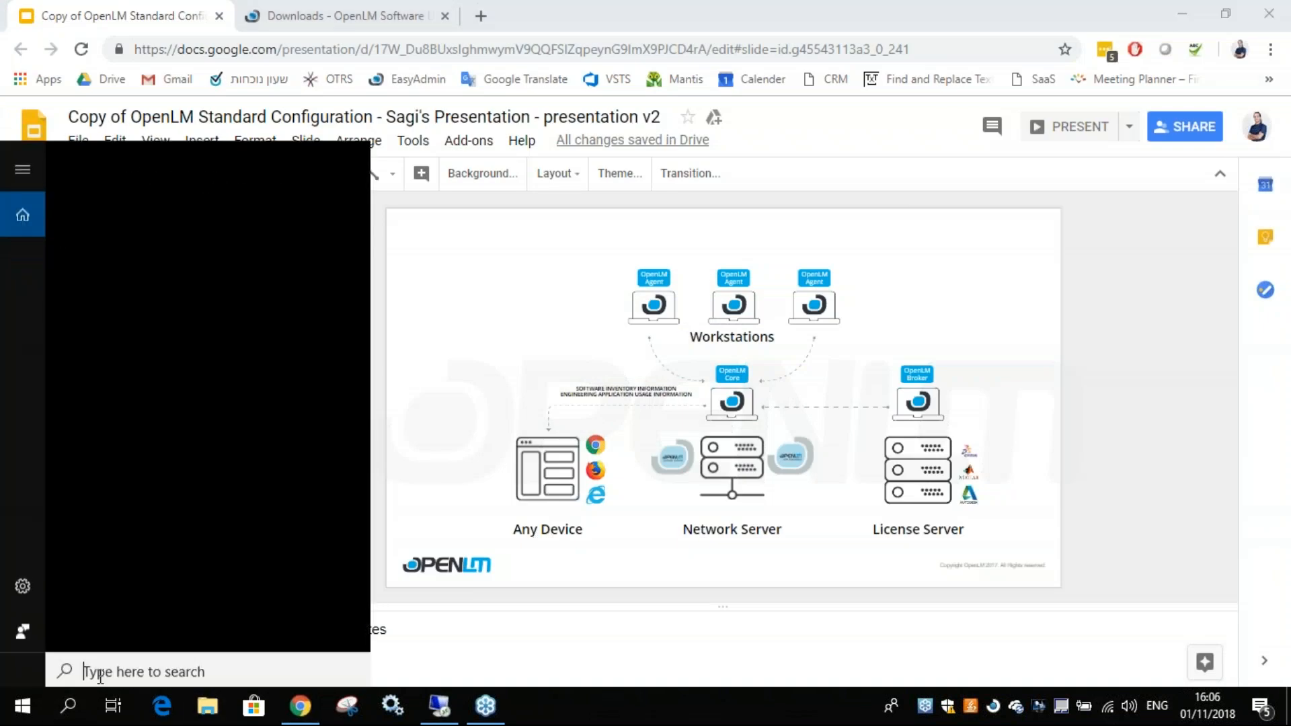
type("remote")
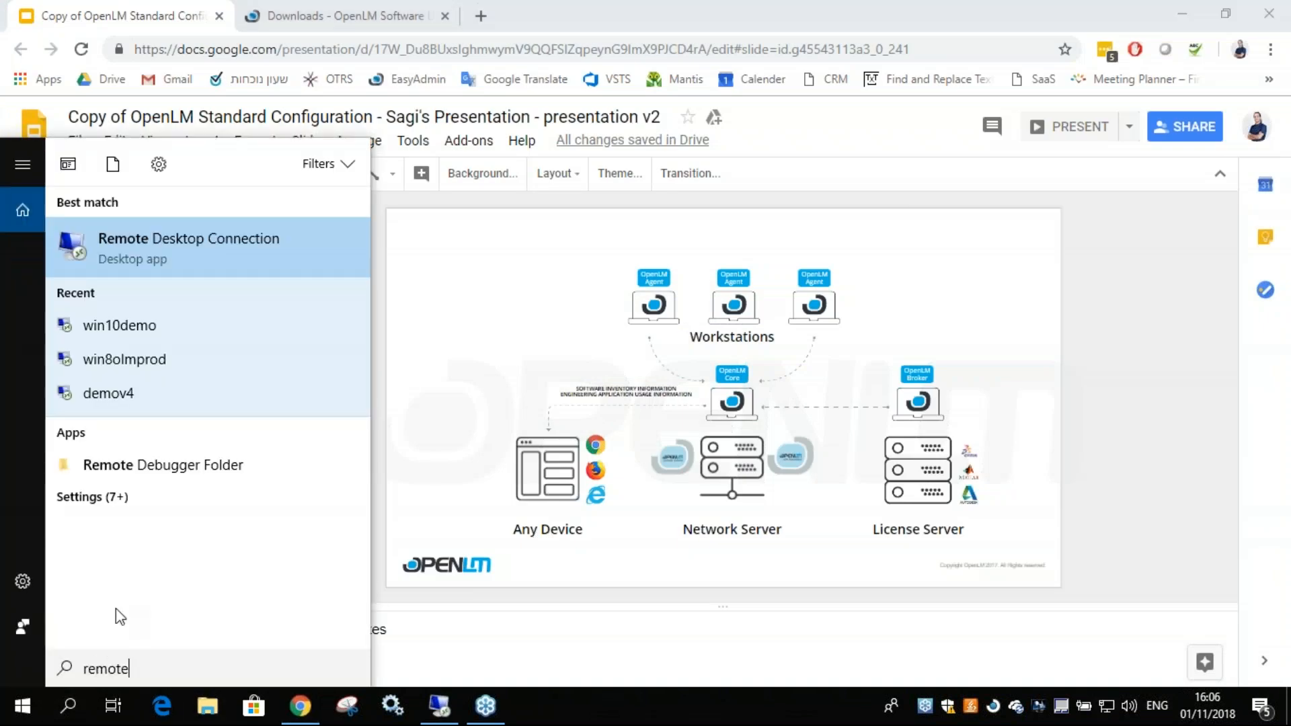
left_click(146, 360)
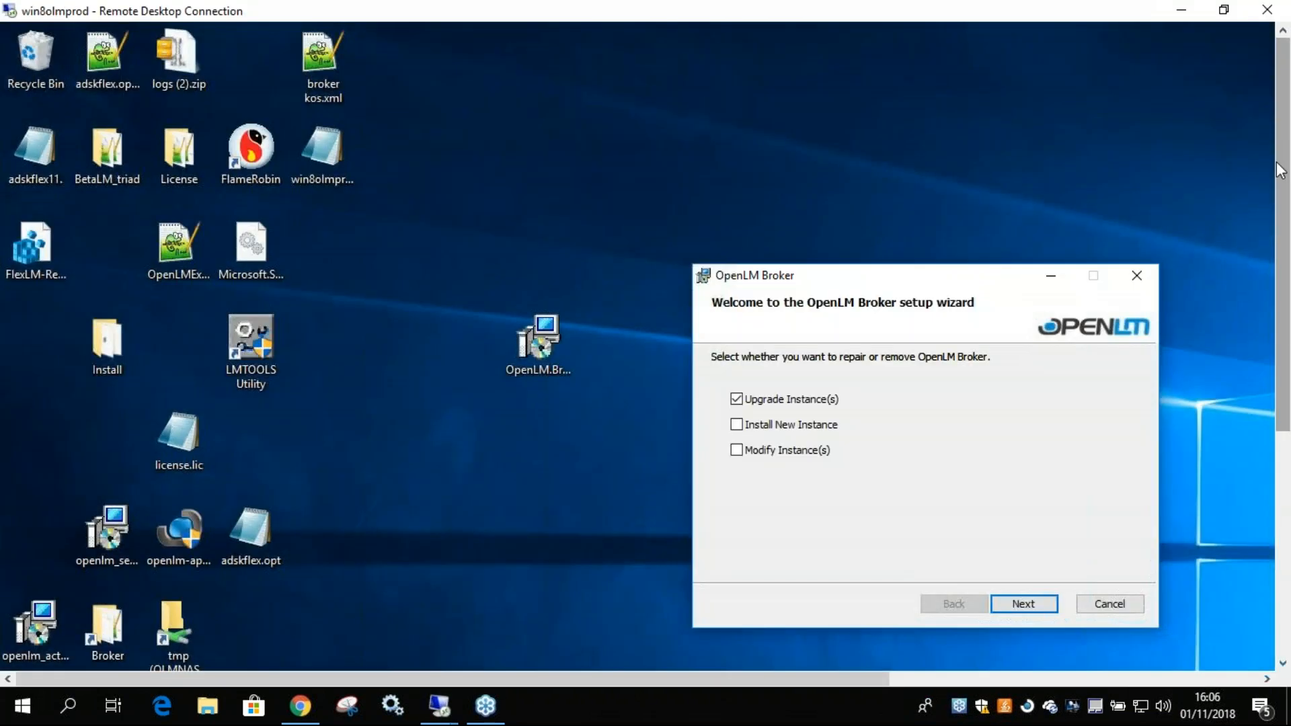
Choose Install New Instance in the OpenLM Broker setup wizard, continue to the license agreement and read through it.
left_click_drag(892, 269, 809, 176)
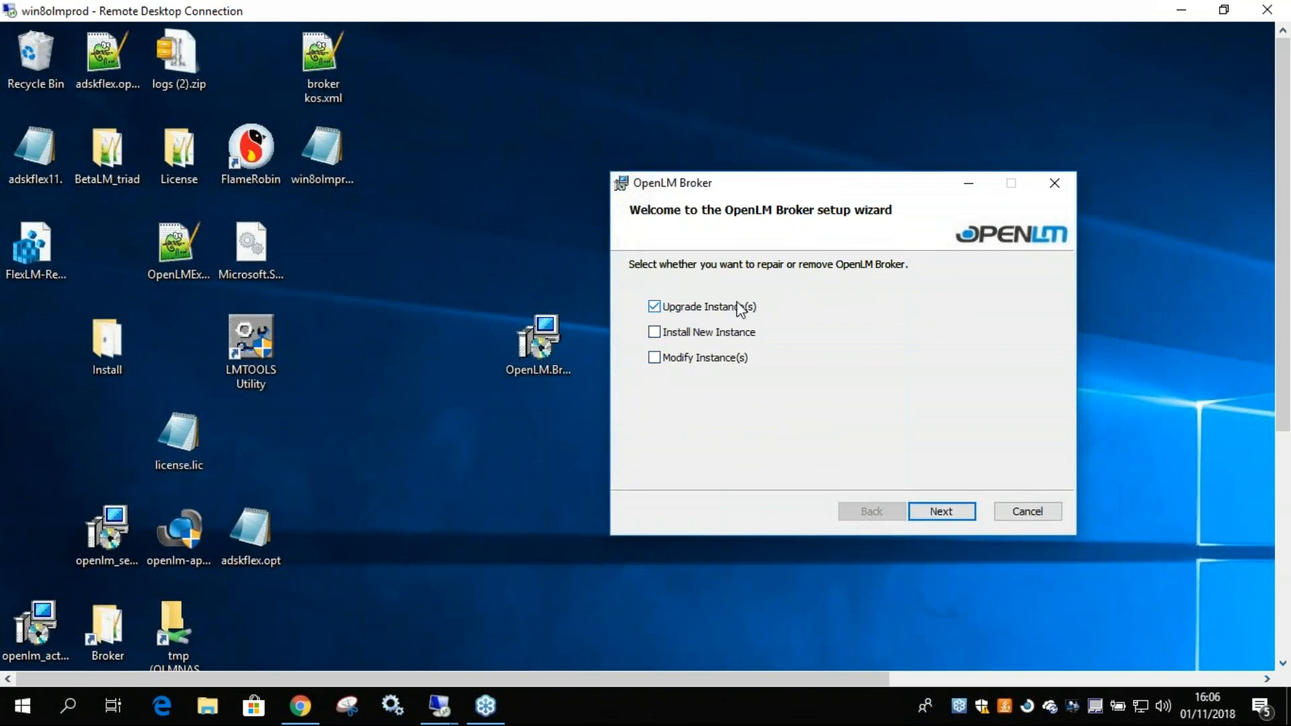
left_click(654, 332)
left_click(943, 511)
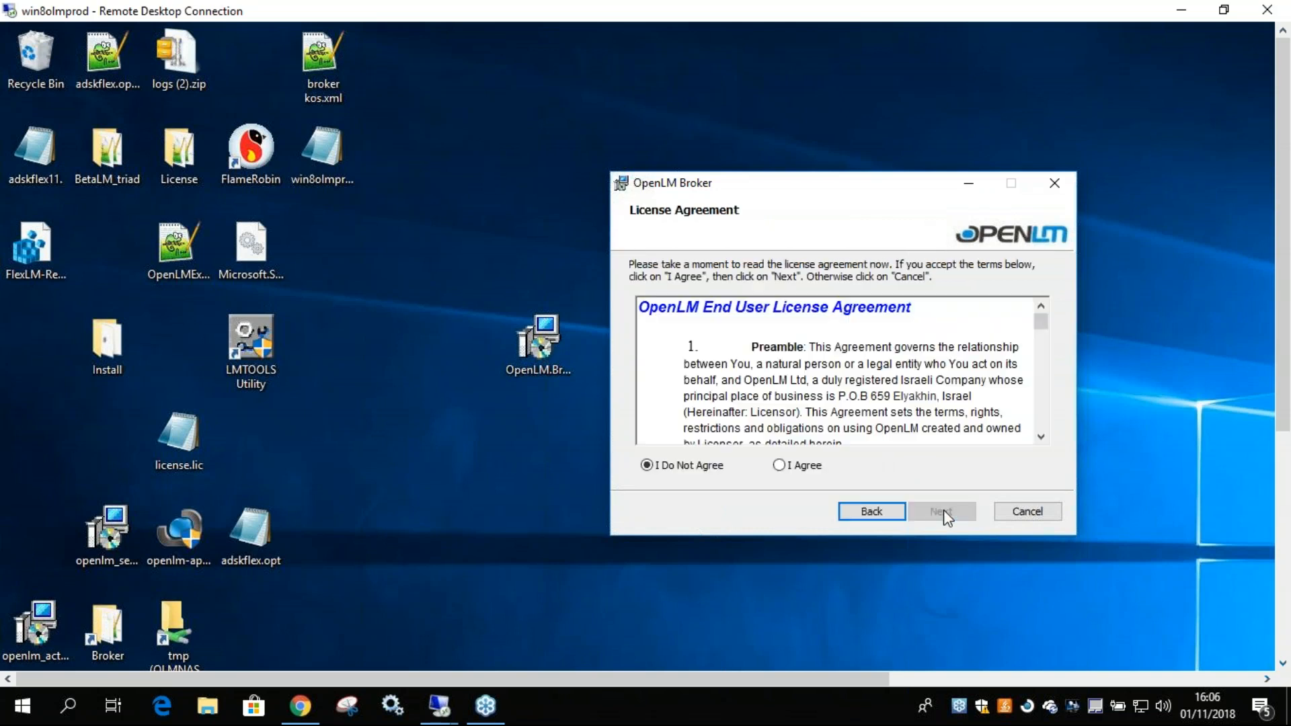
scroll(1038, 333, "down", 15)
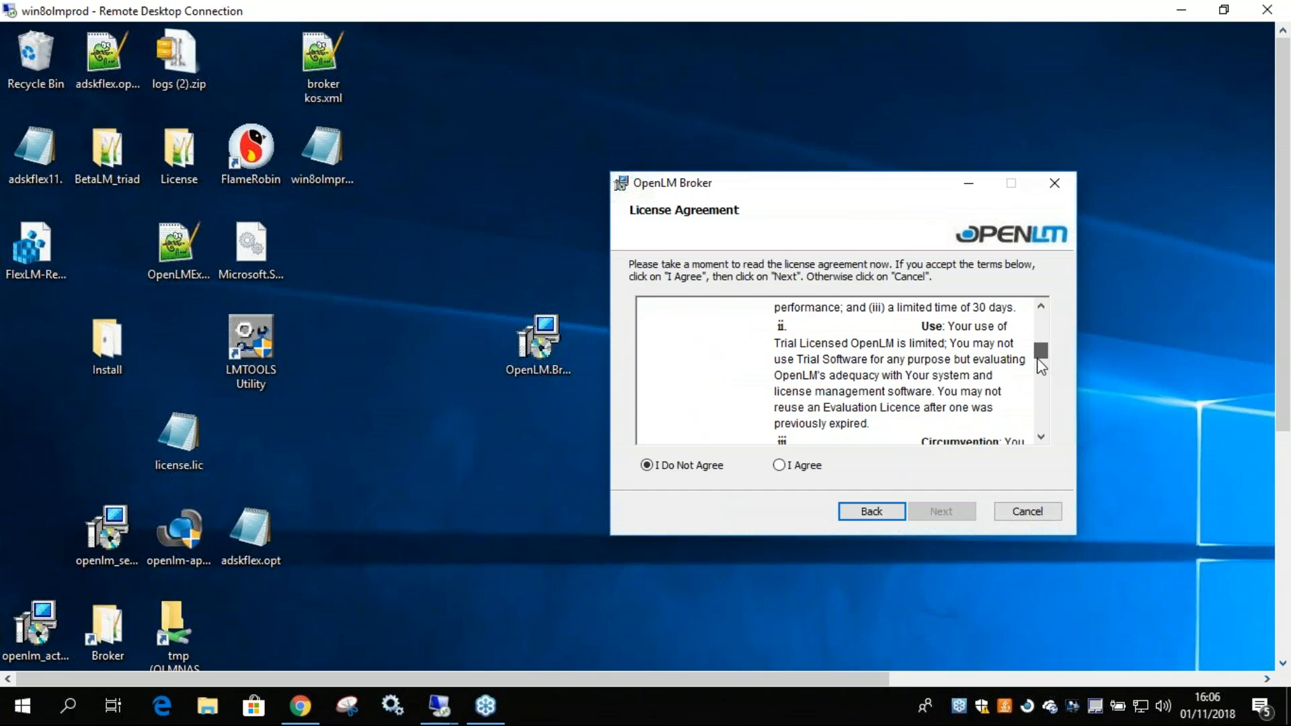
Return to the start of the license agreement, accept it and continue to the installation folder selection.
left_click_drag(1034, 413, 1033, 321)
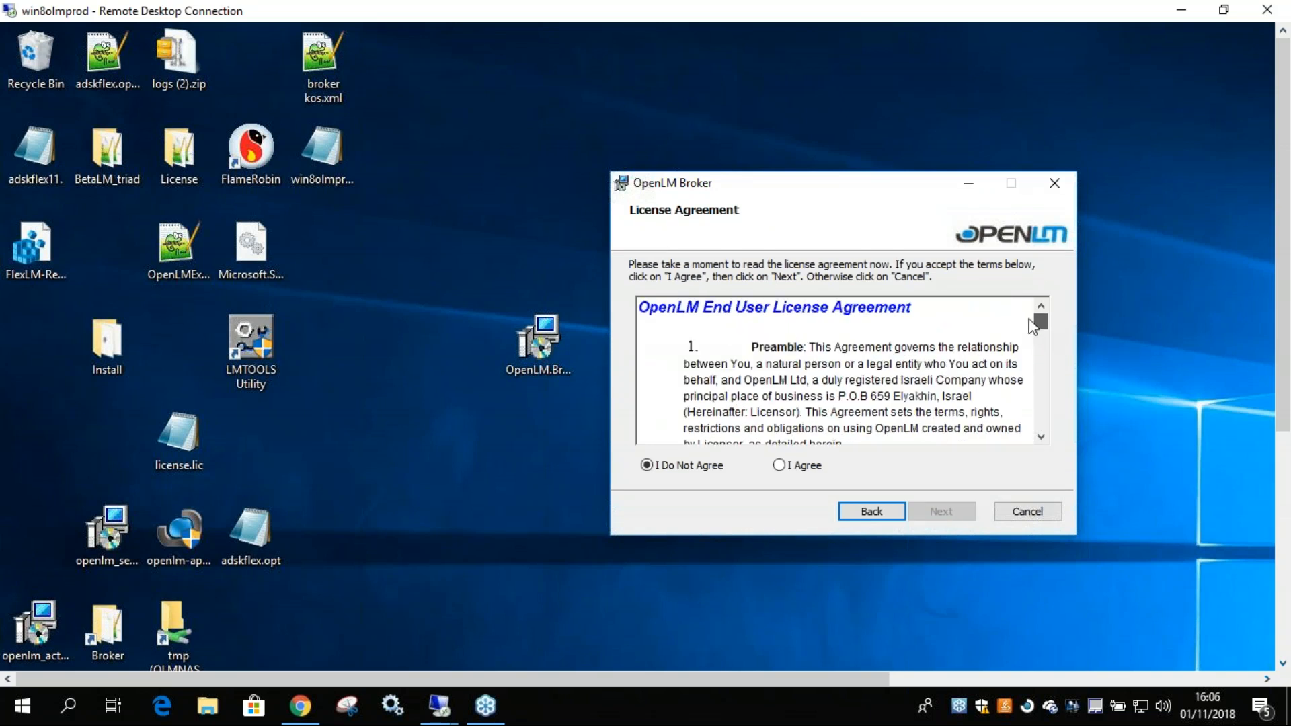
left_click(780, 466)
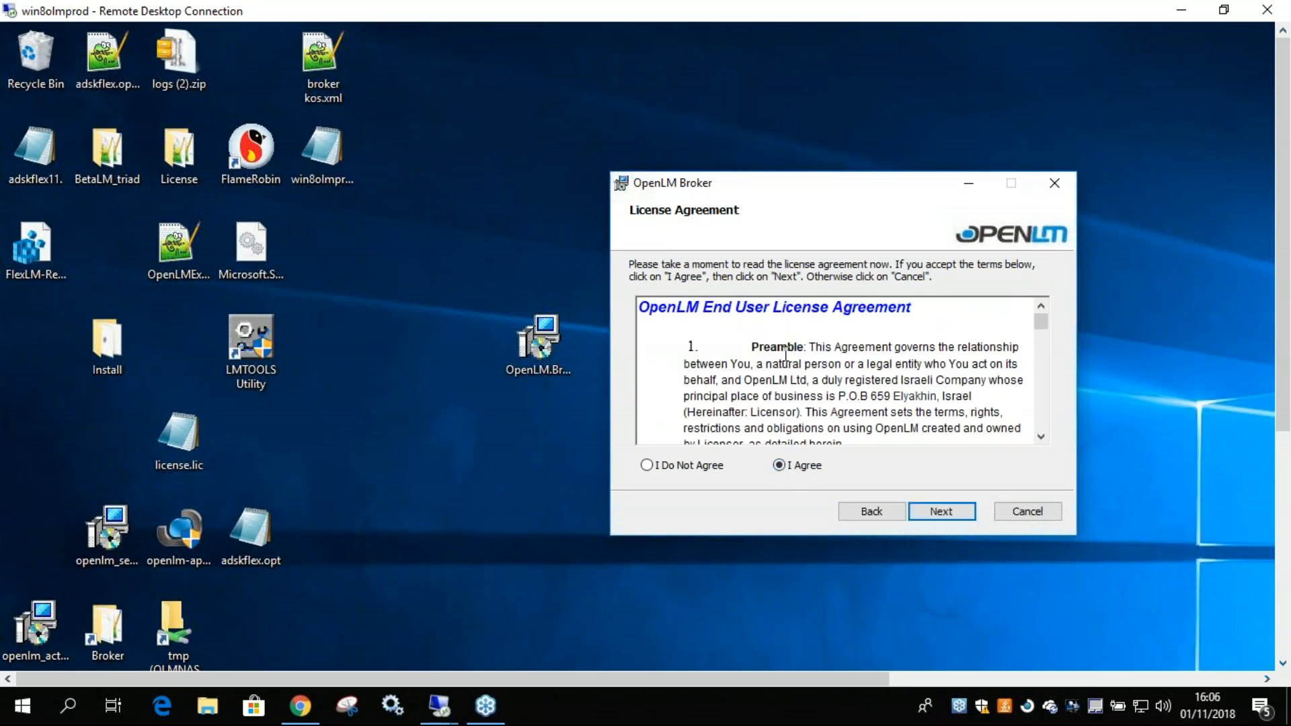
left_click(933, 512)
left_click(934, 512)
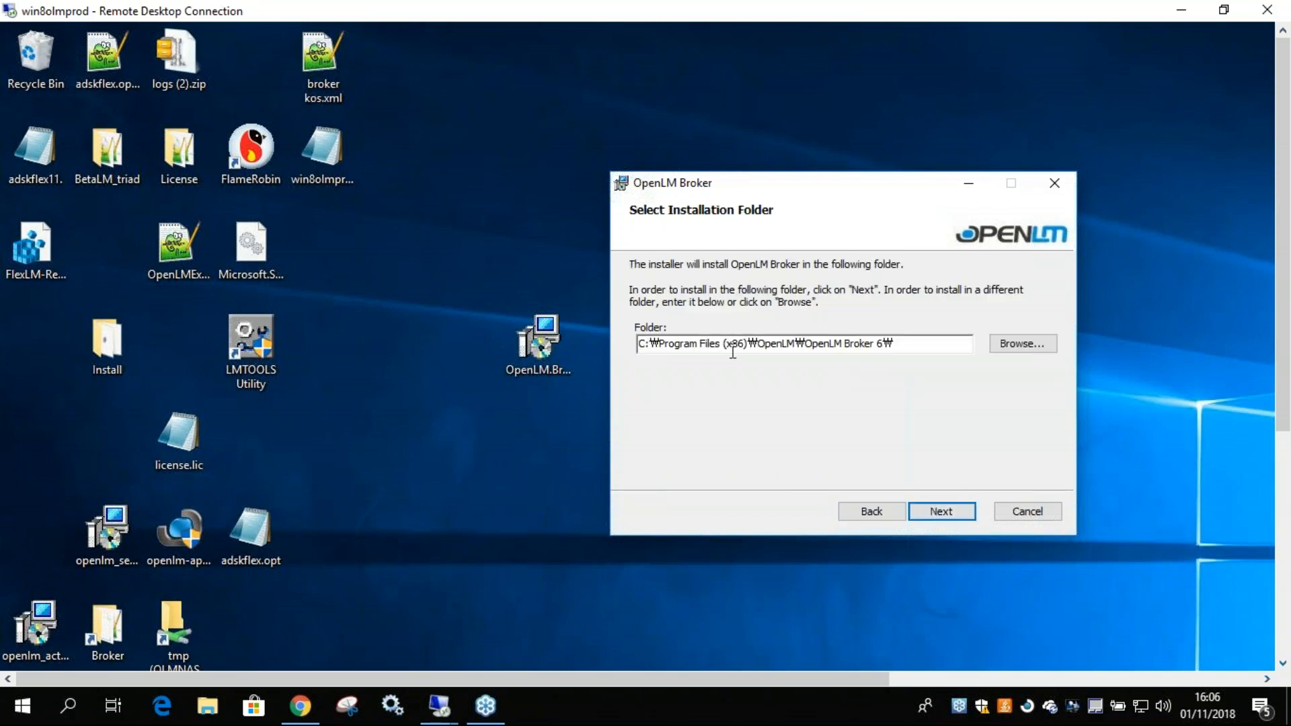
Keep the default installation folder C:\Program Files (x86)\OpenLM\OpenLM Broker 6\ and continue to the installation confirmation.
left_click_drag(807, 344, 886, 344)
key("Right")
left_click_drag(806, 343, 874, 343)
left_click(942, 513)
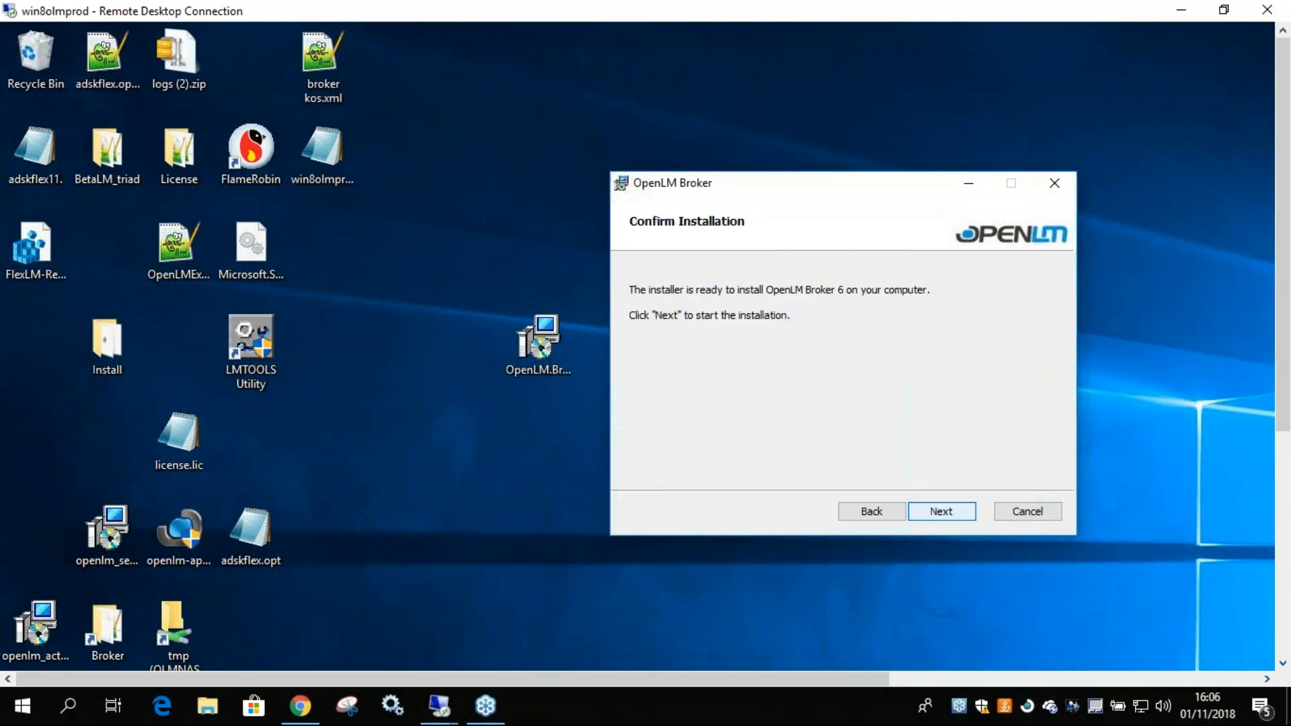
Start the OpenLM Broker 6 installation, allow the installer to make changes and close the wizard once it finishes.
key("Return")
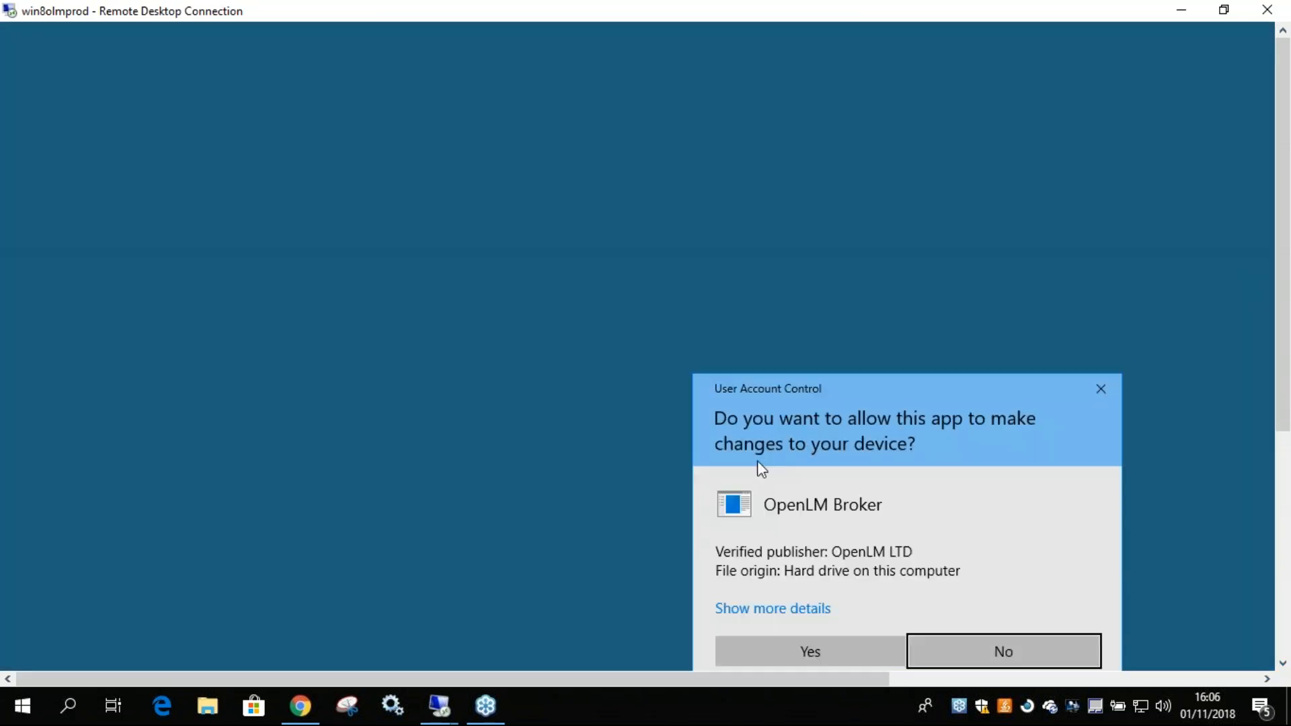
left_click(770, 651)
left_click(809, 650)
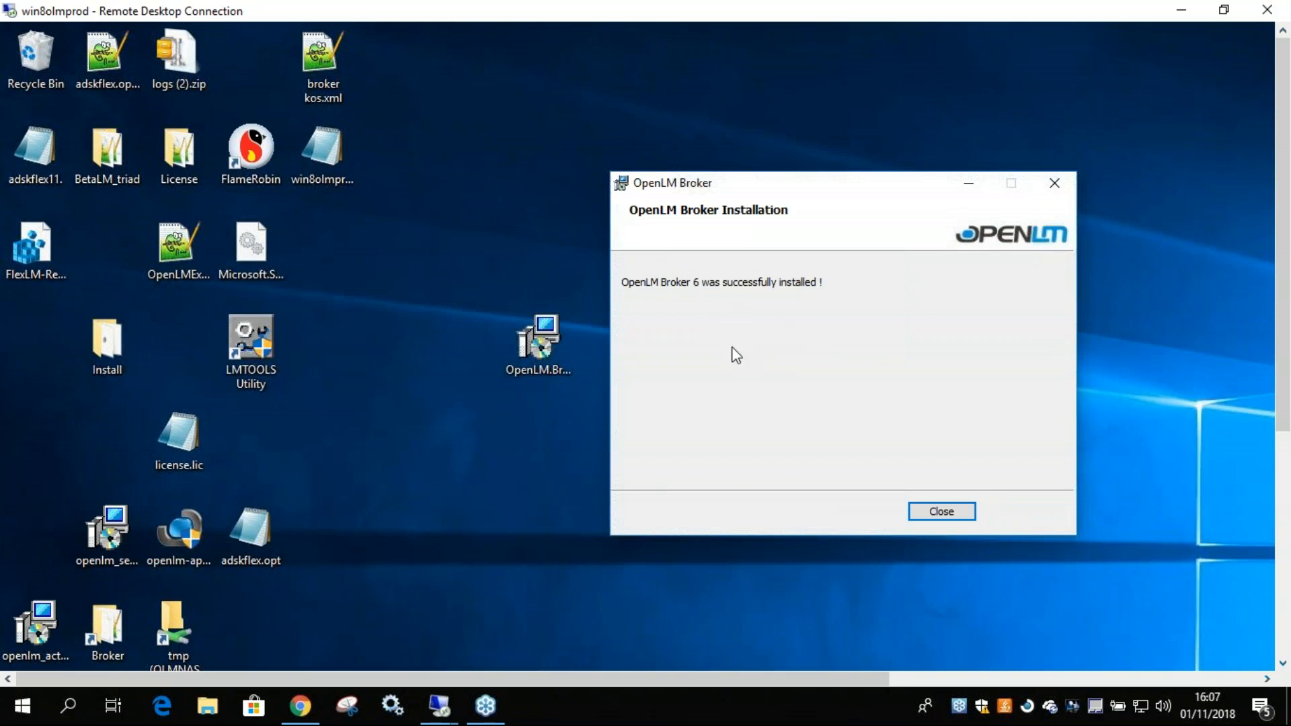
left_click(936, 518)
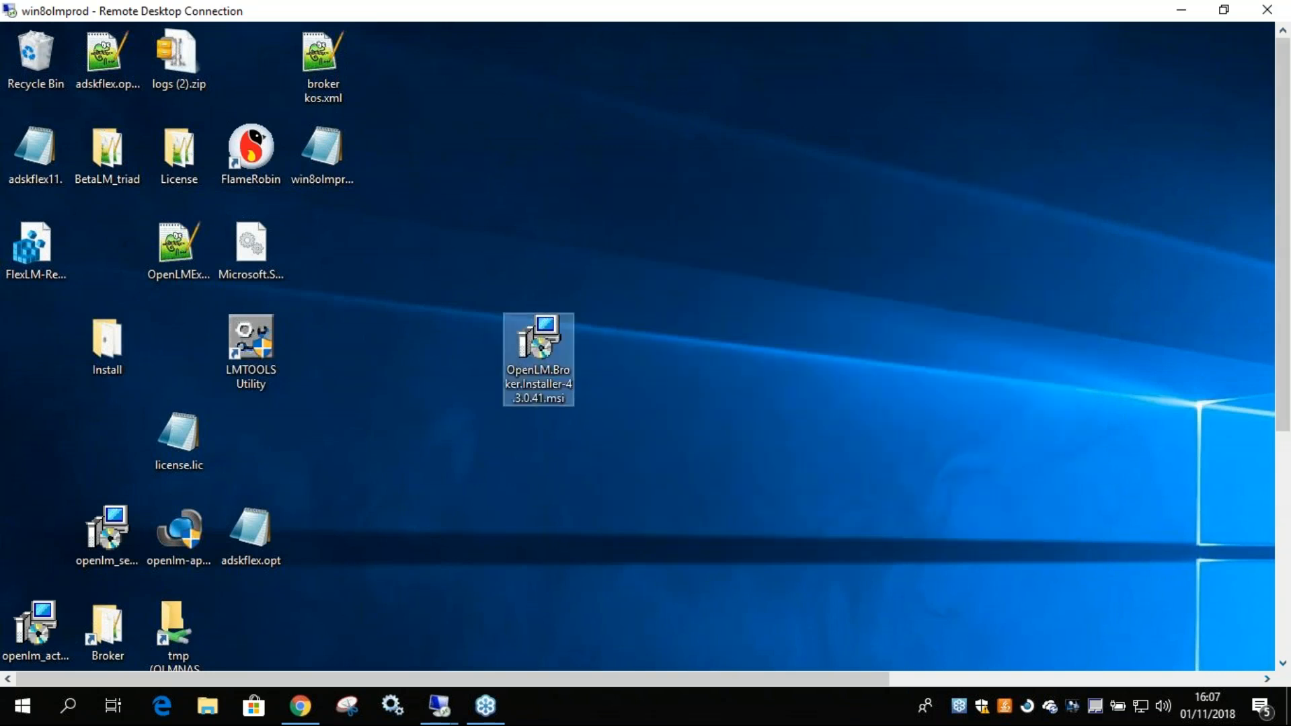
Search the remote computer for "broker 6" and dismiss the search.
left_click_drag(1286, 279, 1285, 524)
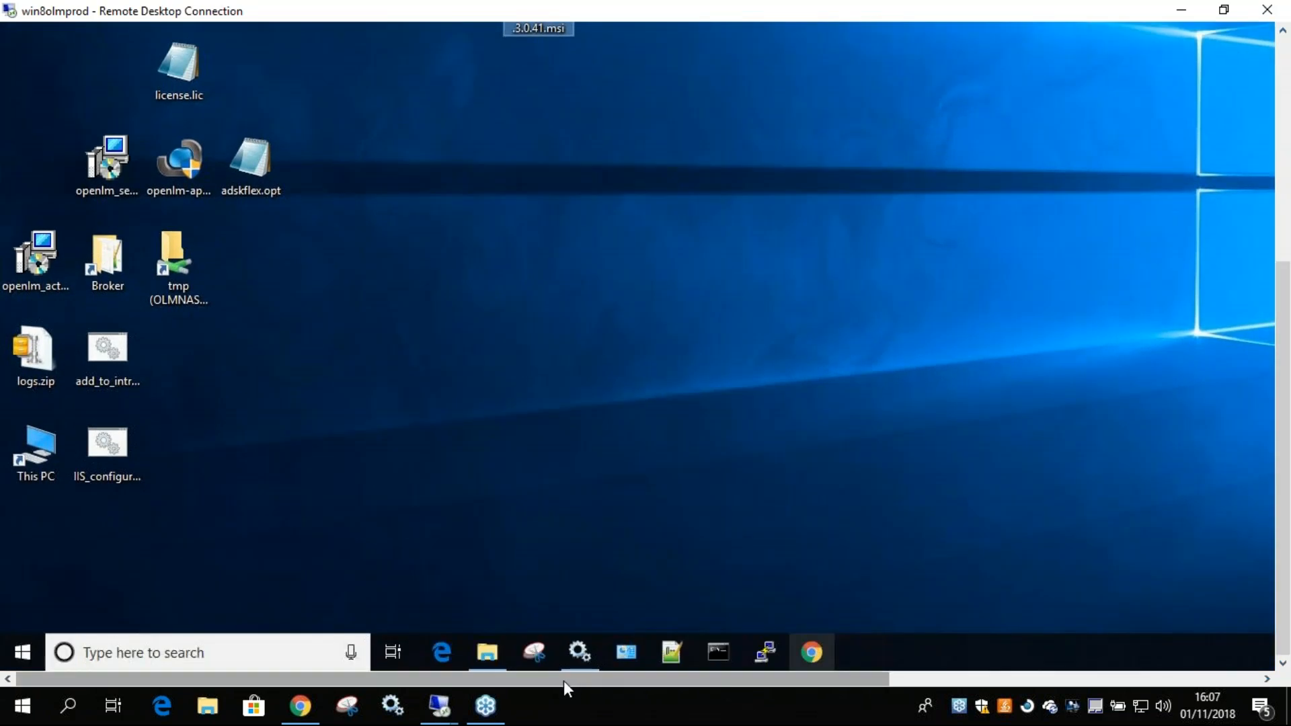
mouse_move(1285, 501)
left_mouse_down()
mouse_move(1285, 276)
mouse_move(1285, 501)
left_mouse_up()
left_click(218, 663)
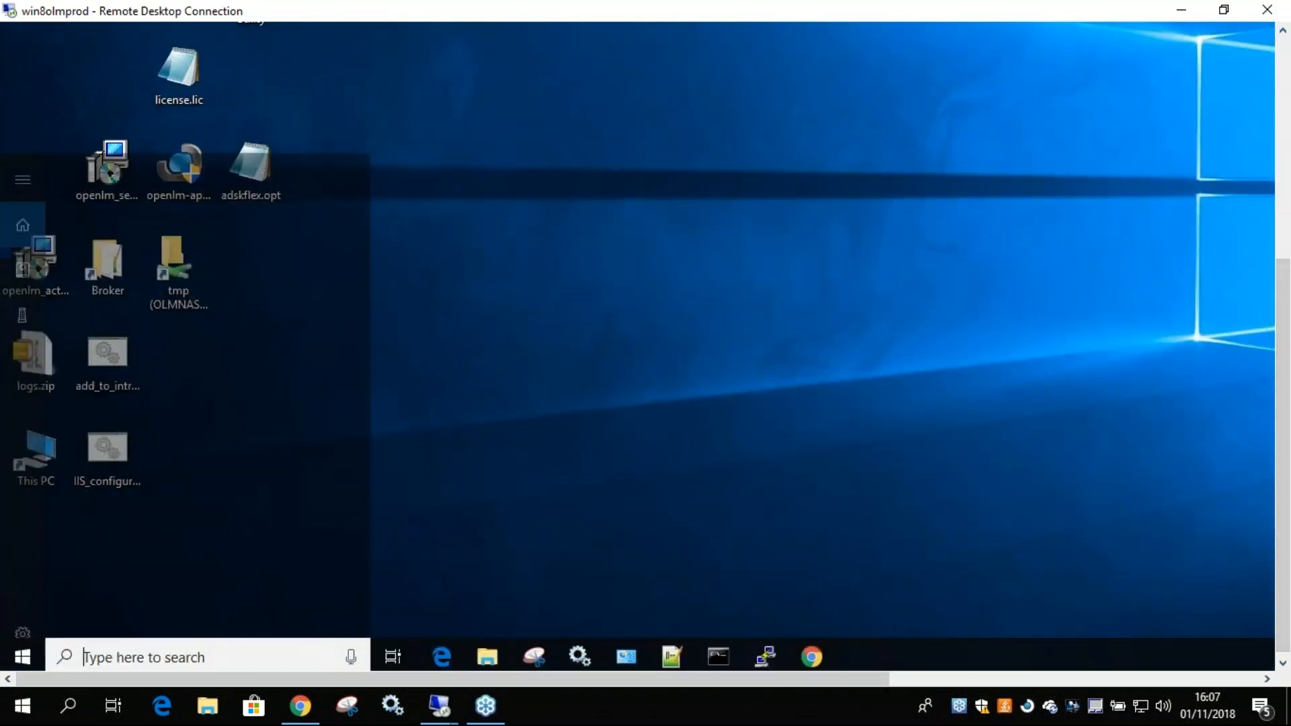
type("broker 6")
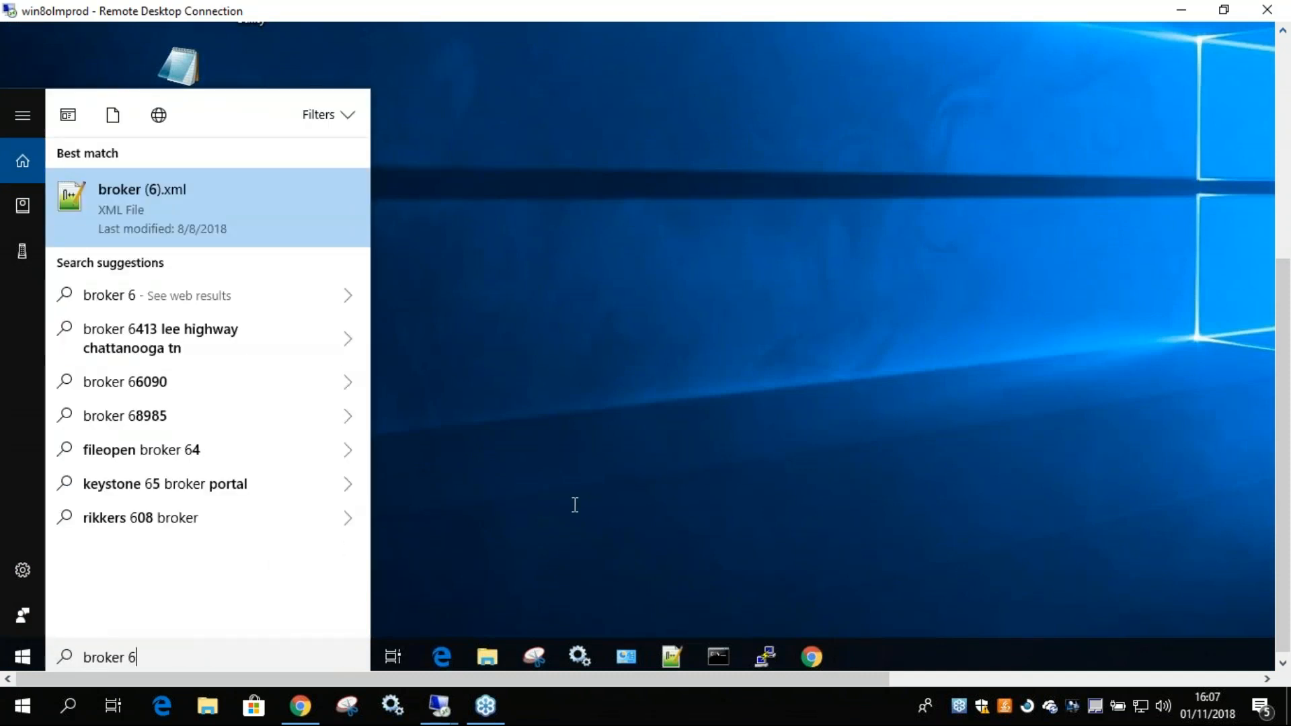
left_click(574, 505)
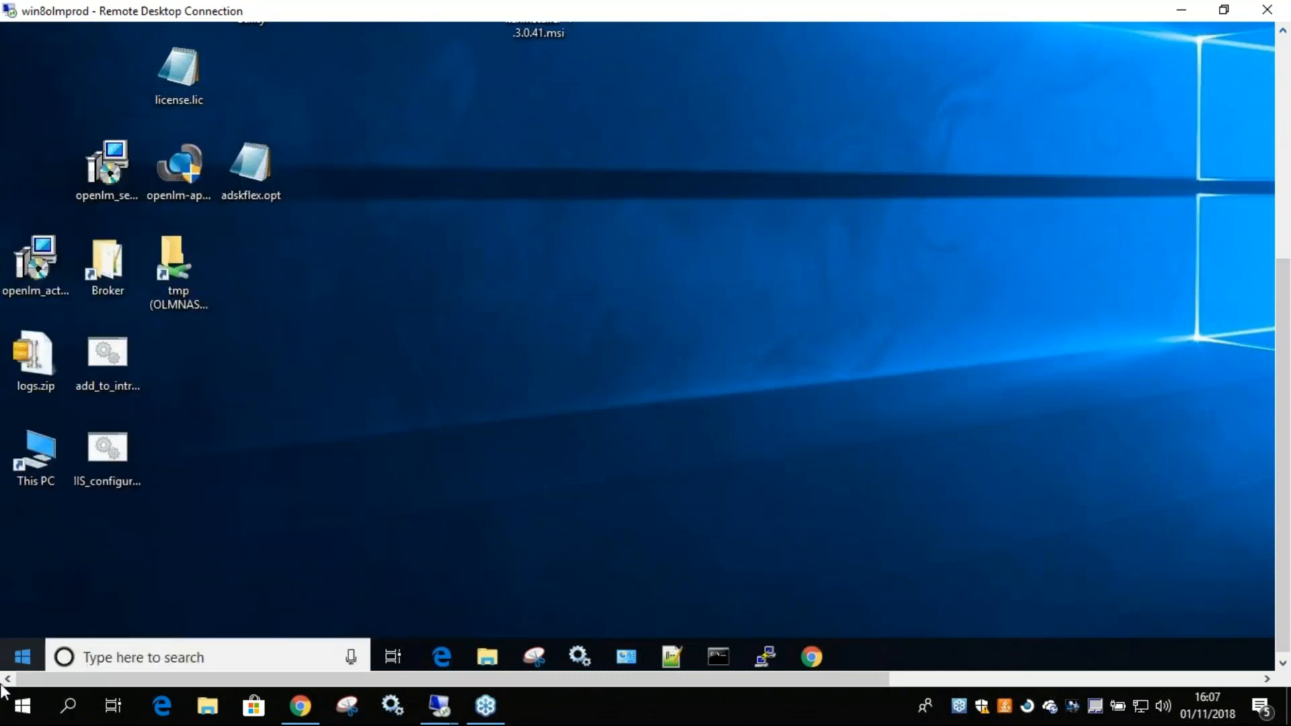
Launch the OpenLM Broker 6 Configuration Tool from the remote computer's OpenLM program folder, allow it to make changes and bring its window into view.
left_click(22, 657)
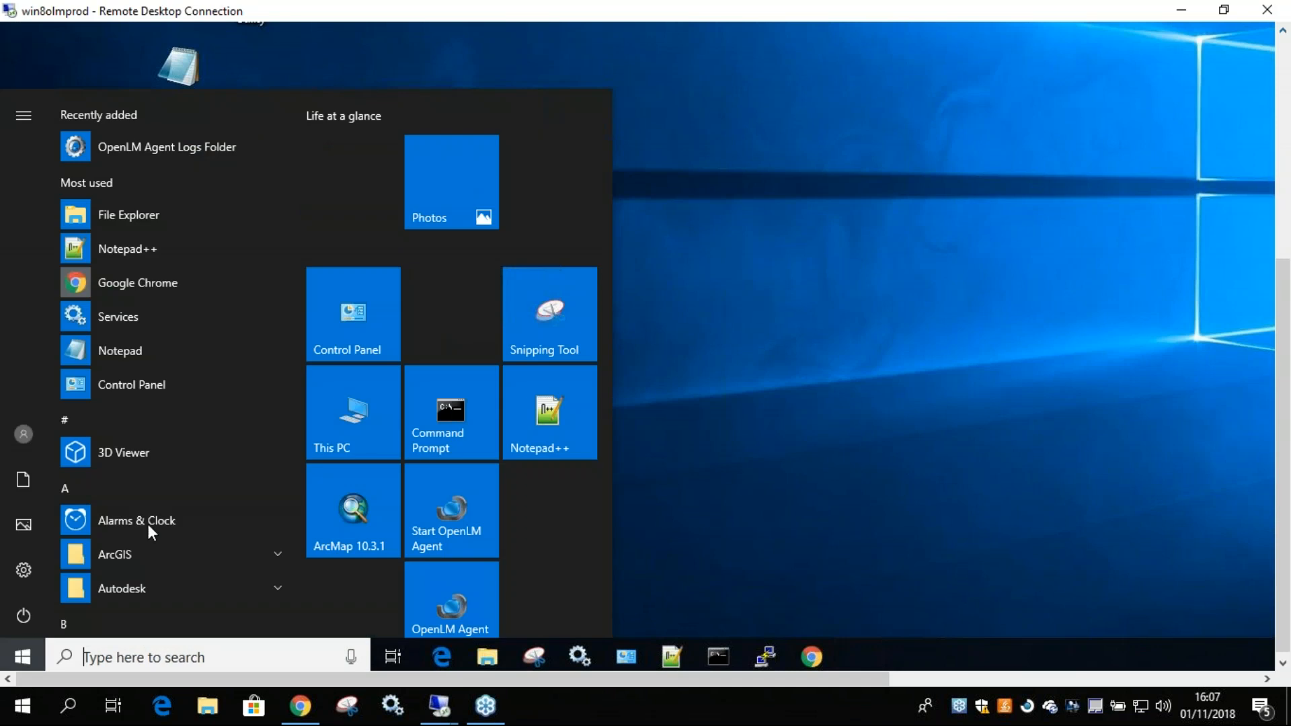
scroll(147, 522, "down", 5)
scroll(139, 483, "down", 12)
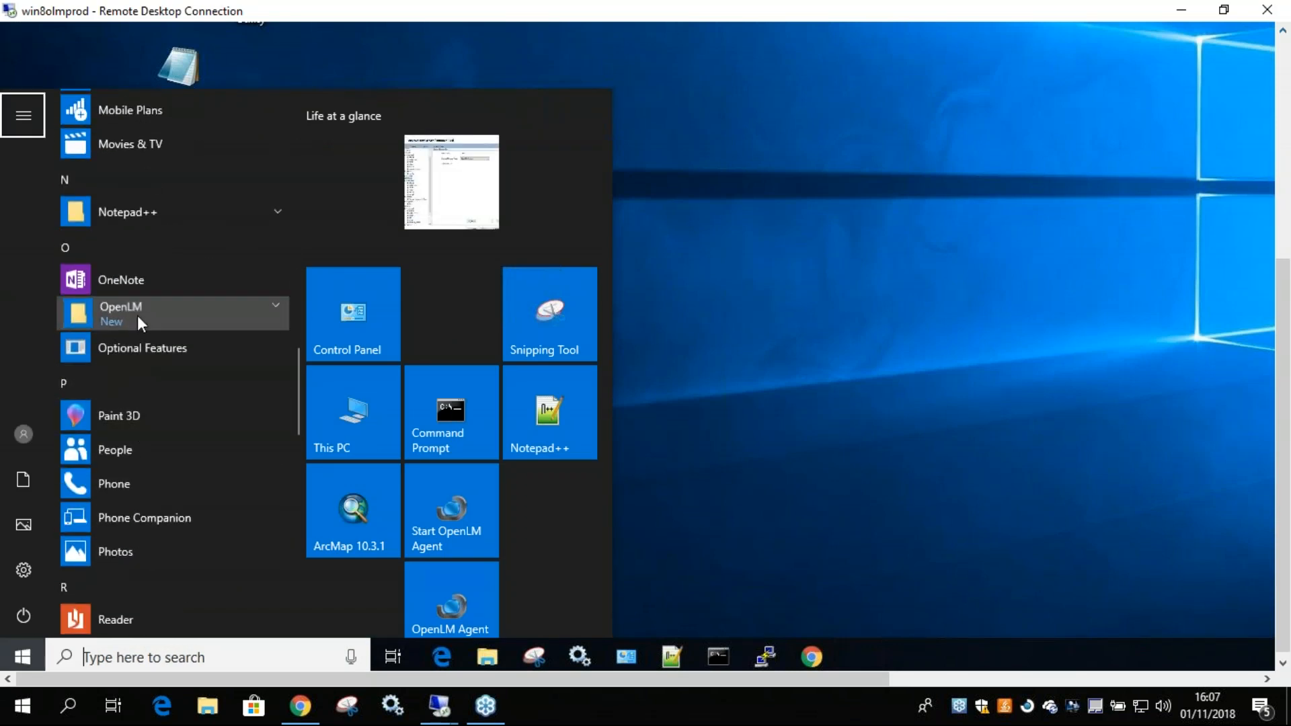
left_click(138, 316)
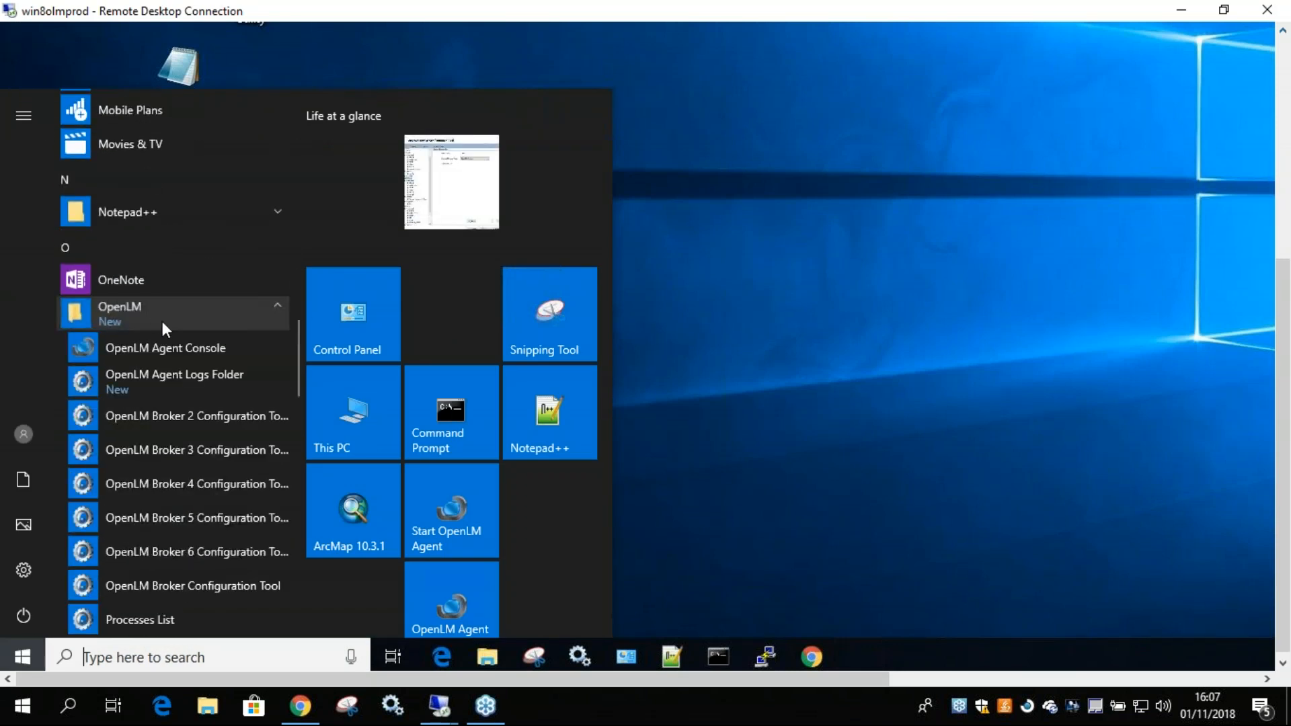
left_click(119, 551)
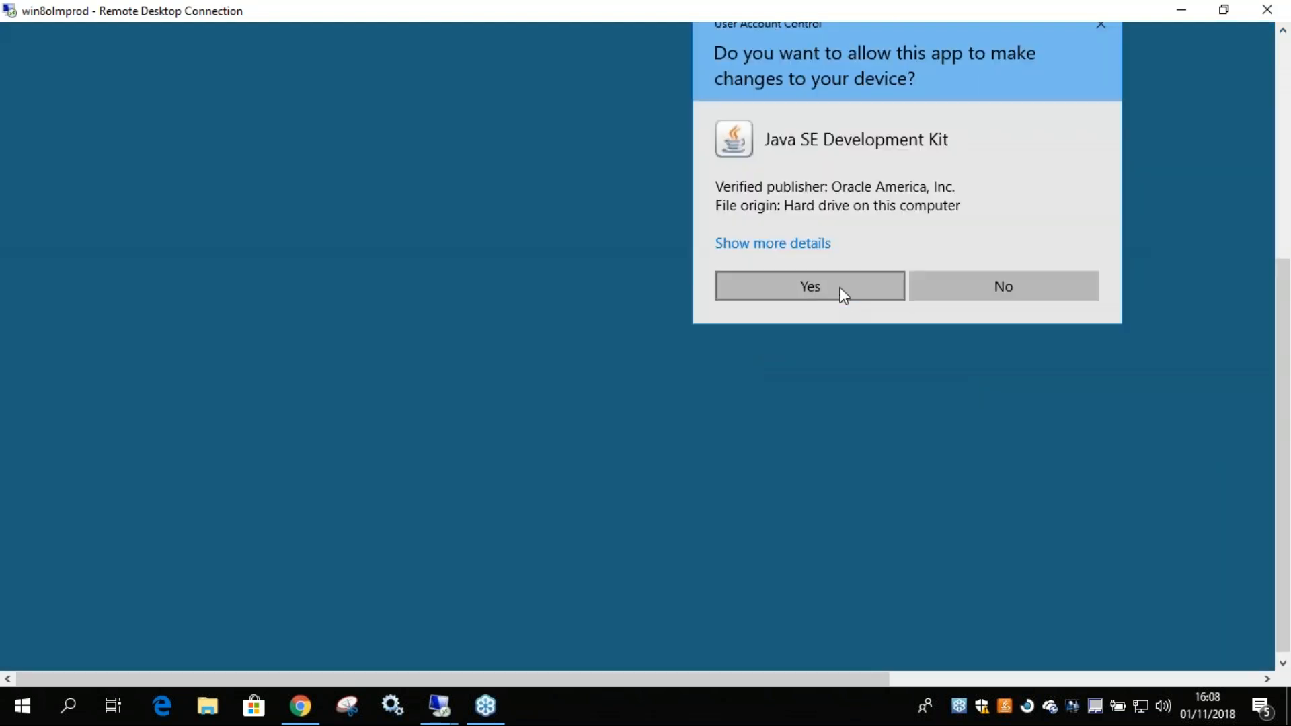
left_click(841, 293)
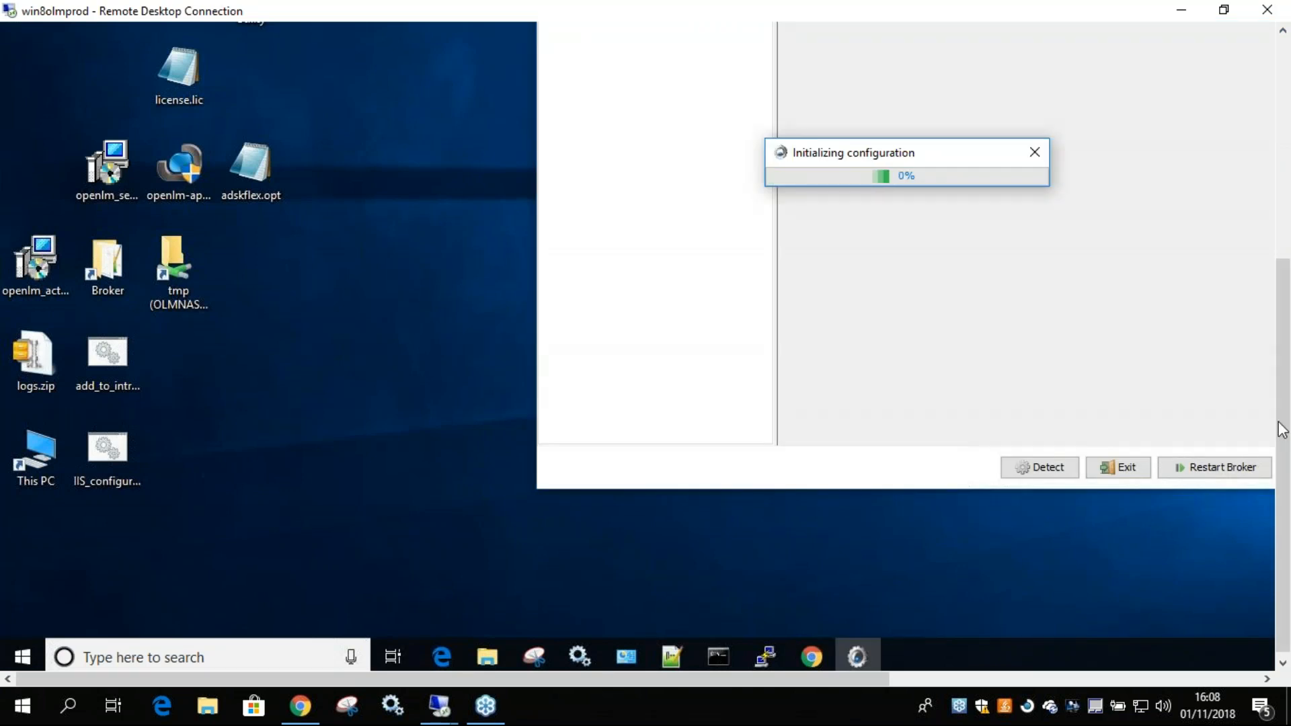
left_click_drag(1284, 397, 1286, 287)
left_click_drag(730, 679, 910, 678)
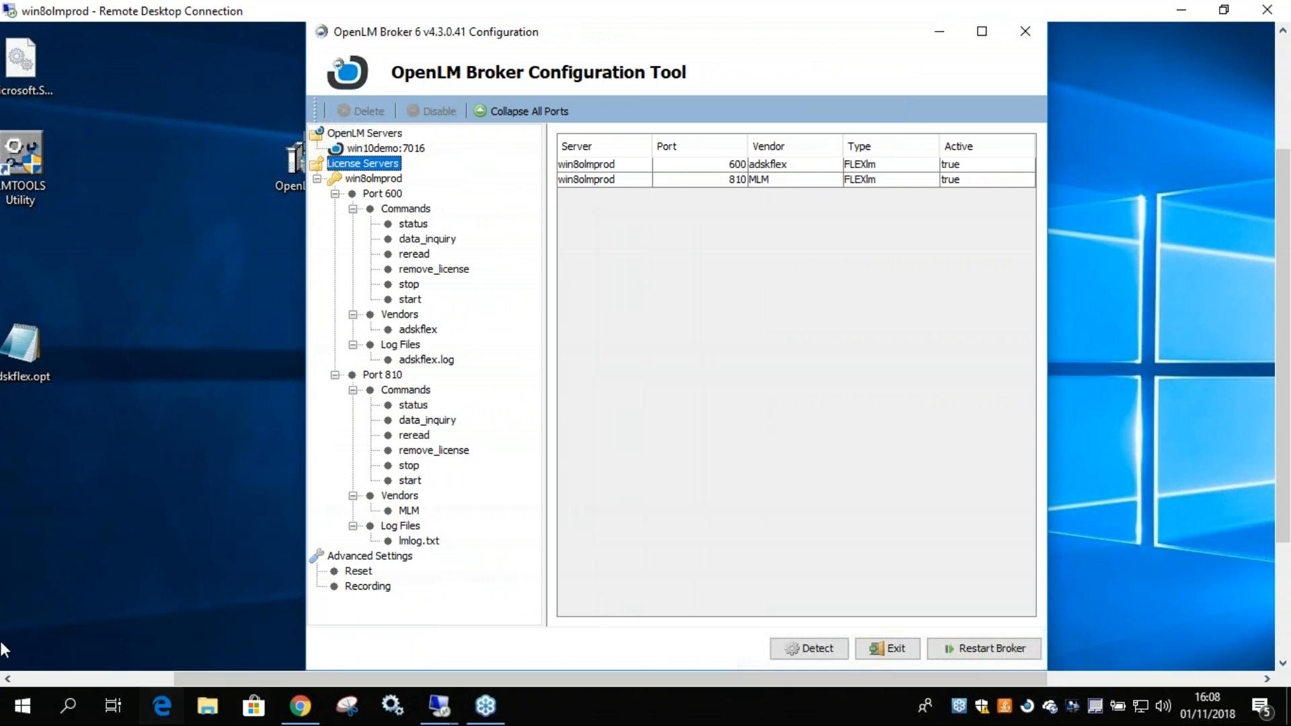
Collapse the win8olmprod license server and view the connectivity settings of OpenLM server win10demo:7016.
left_click(316, 179)
left_click(370, 147)
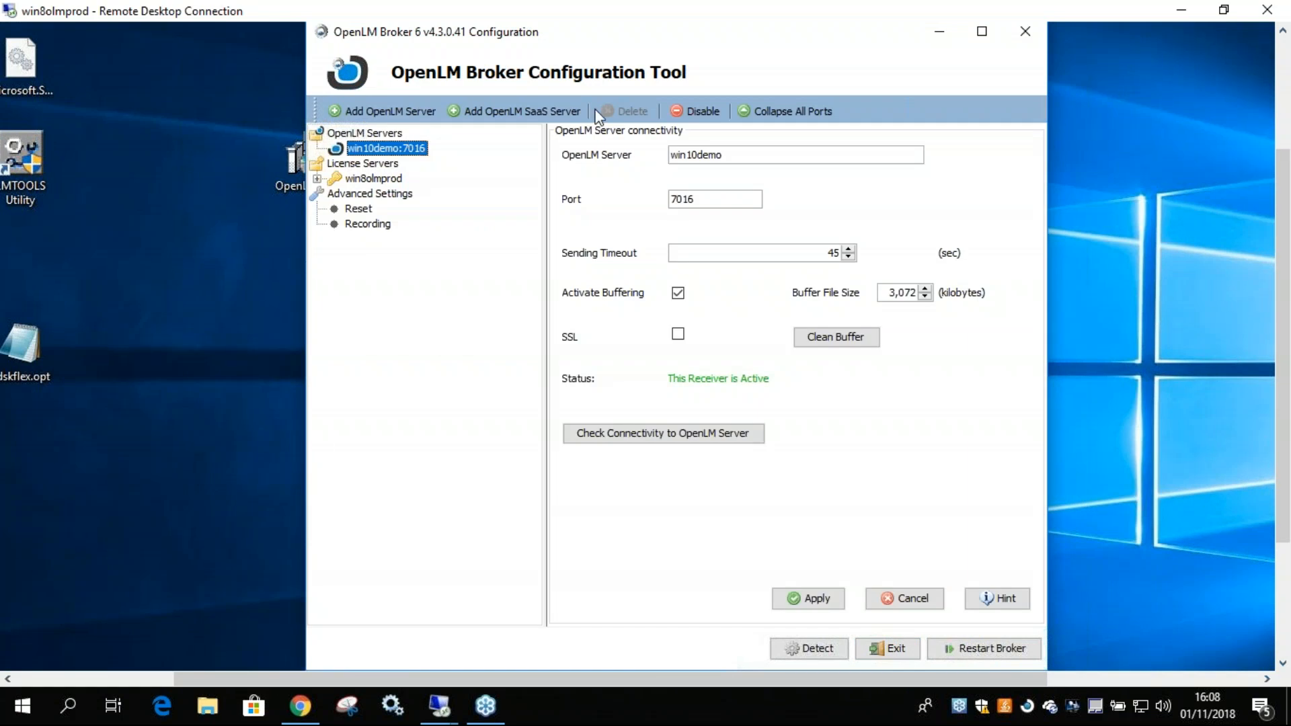
left_click(692, 113)
left_click(700, 112)
left_click(353, 178)
left_click(357, 148)
Expand the win8olmprod license server and delete its port 600 and port 810 entries, confirming each deletion.
left_click(316, 179)
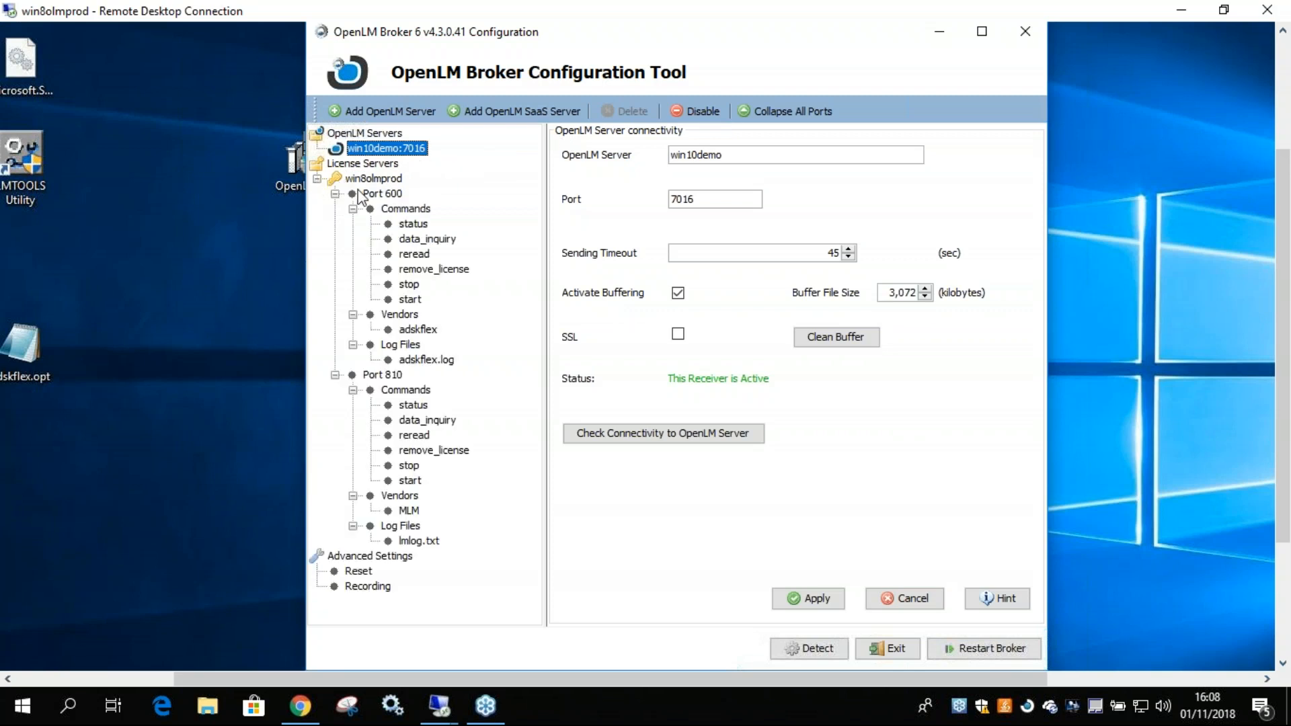
left_click(384, 194)
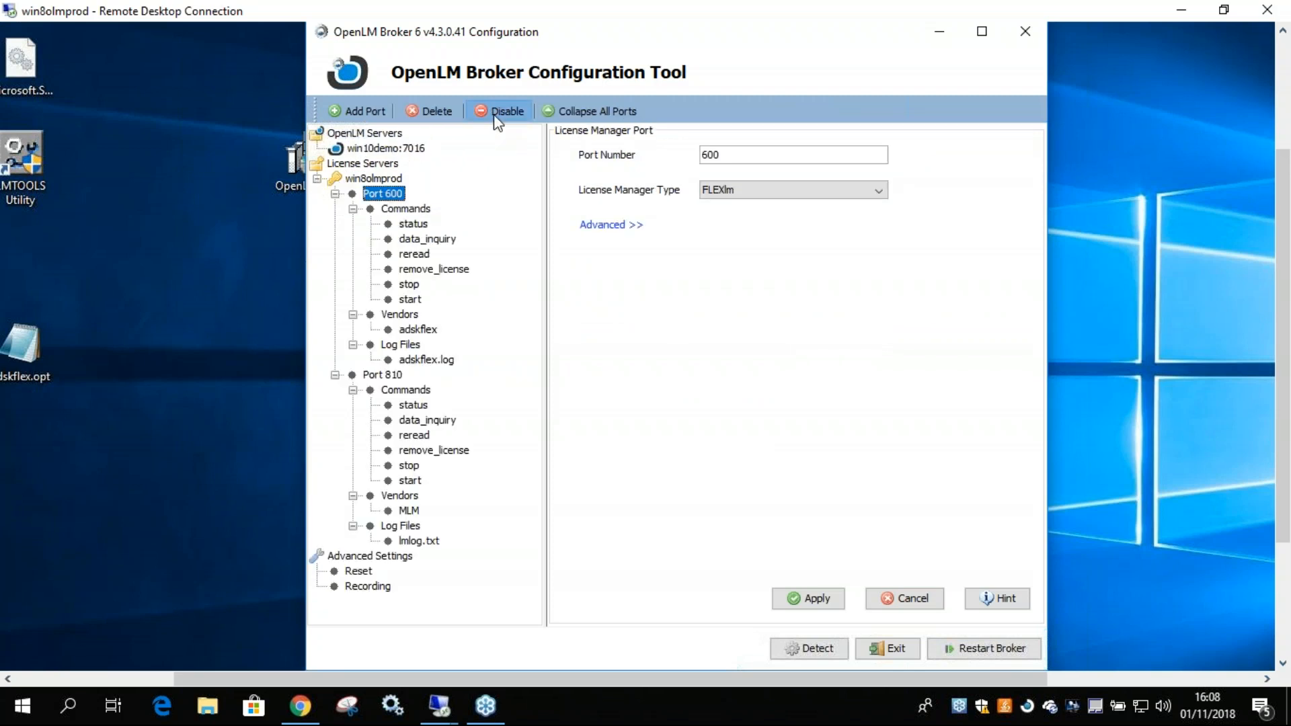
left_click(425, 119)
left_click(656, 377)
left_click(396, 195)
left_click(435, 111)
left_click(655, 378)
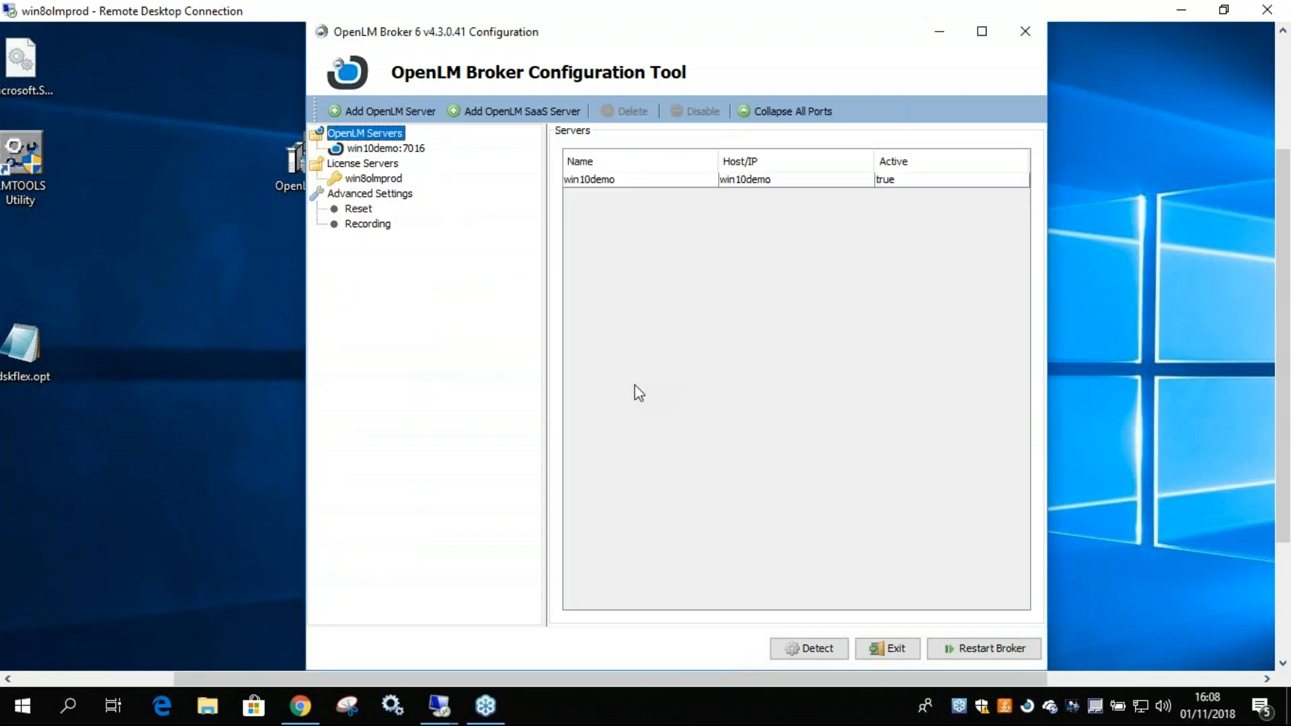
Examine the win8olmprod host entry, the OpenLM servers list and the server name configured for win10demo:7016.
left_click(371, 180)
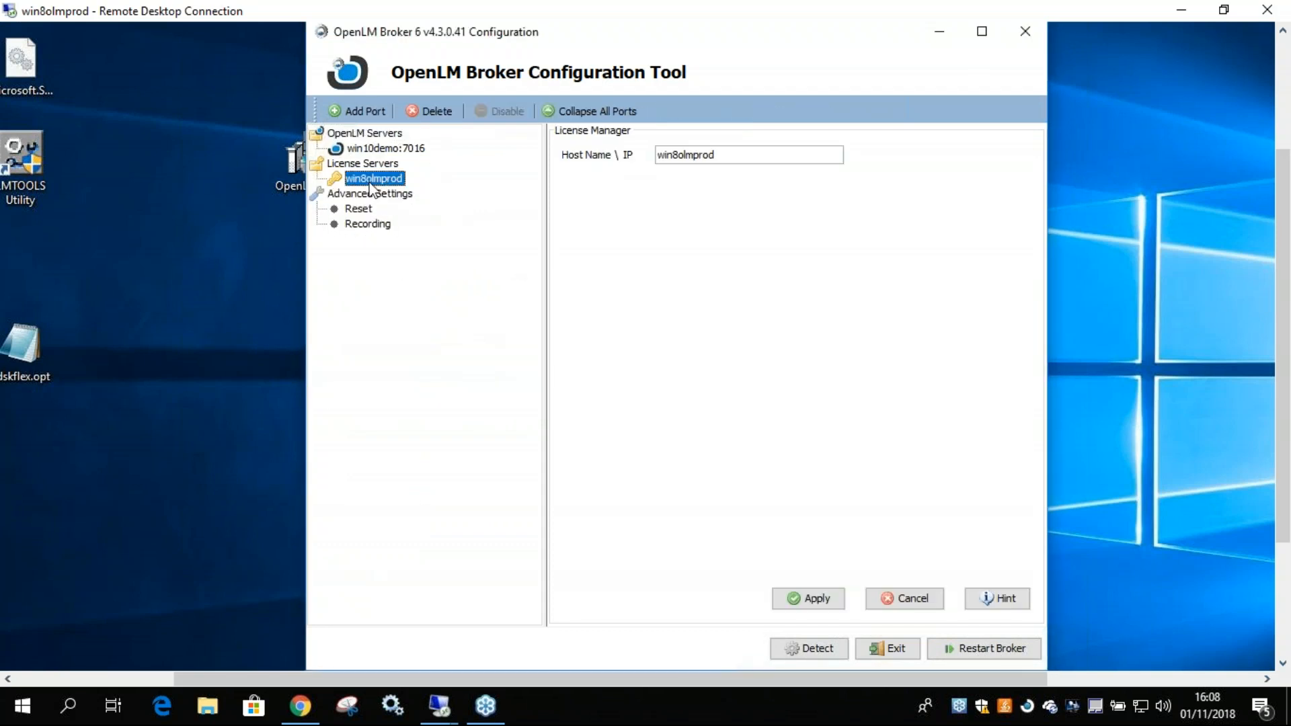
left_click(376, 148)
left_click(353, 133)
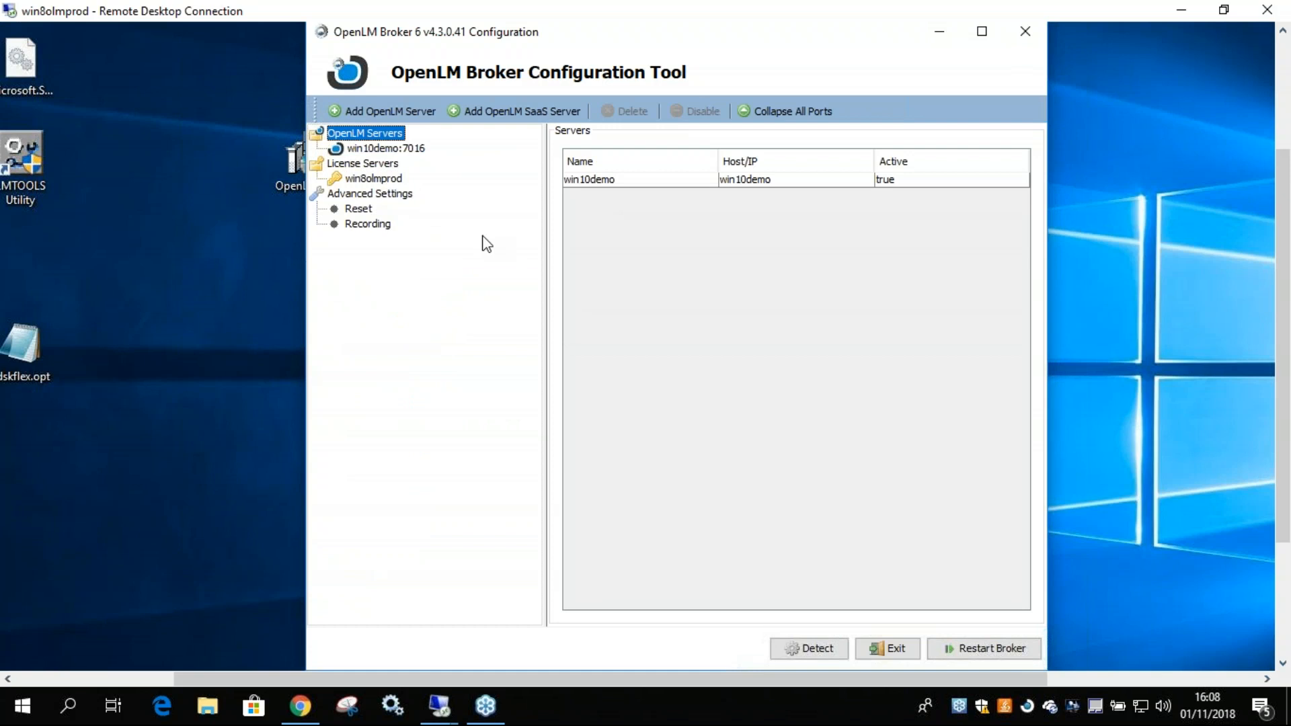
left_click(361, 154)
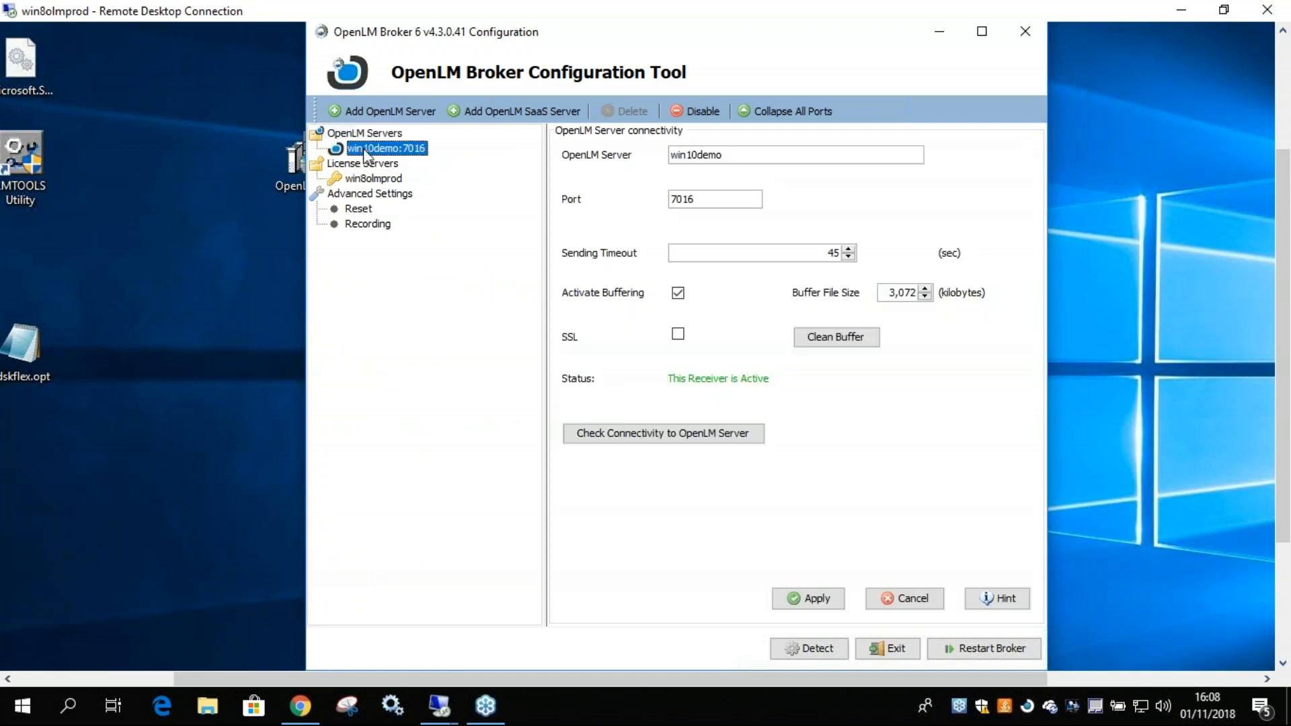
left_click(361, 134)
left_click(364, 150)
left_click_drag(725, 156, 663, 156)
left_click(728, 159)
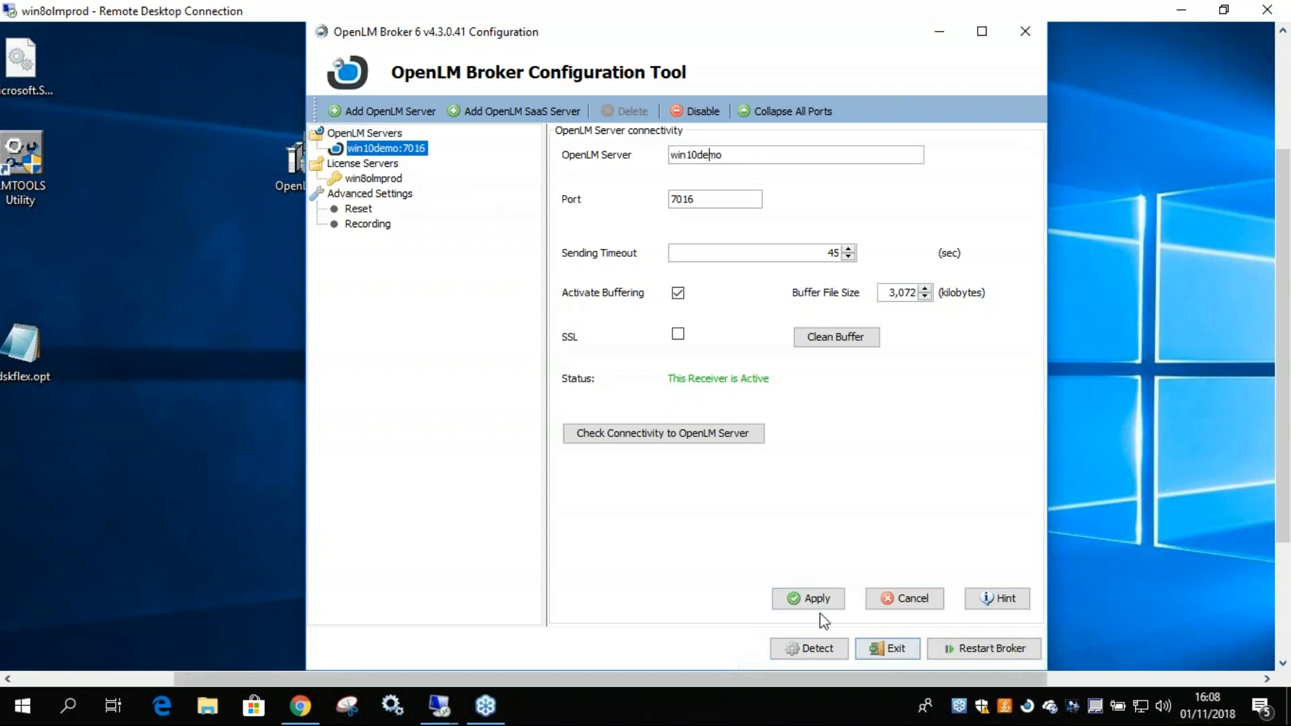
Add another OpenLM server entry and delete it again, confirming the deletion.
left_click(363, 134)
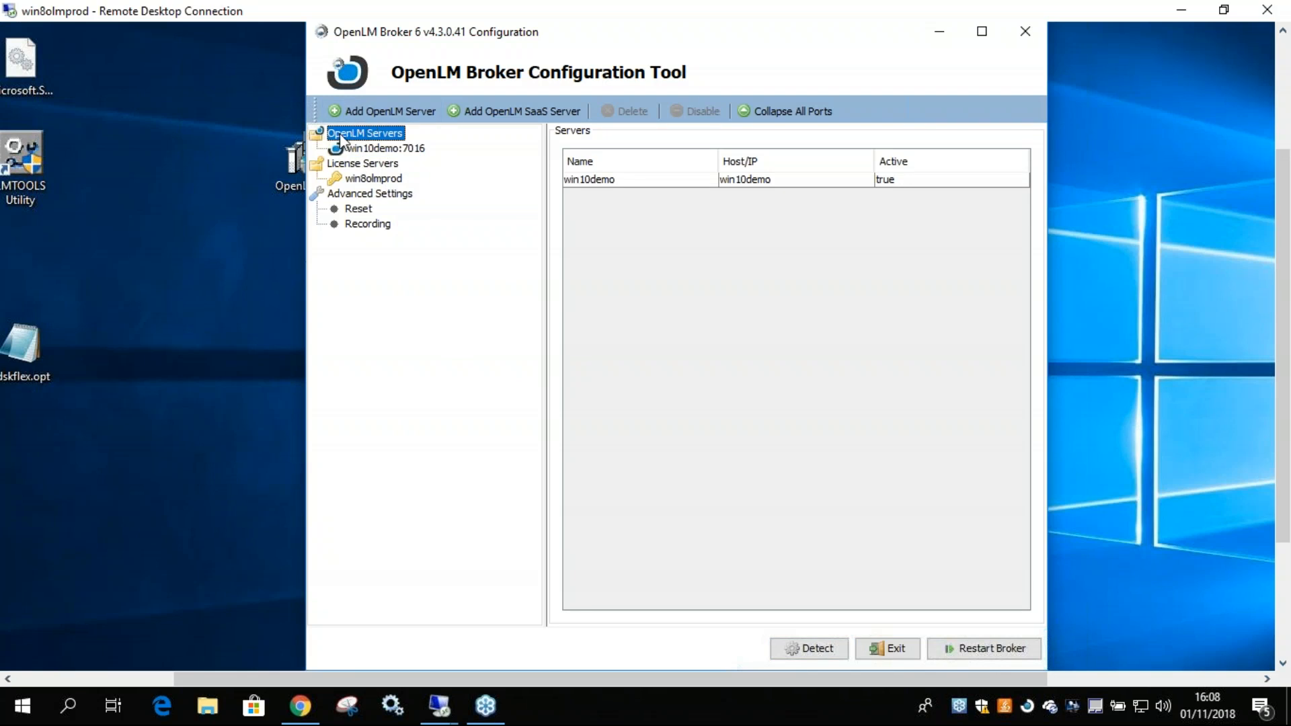
left_click(369, 117)
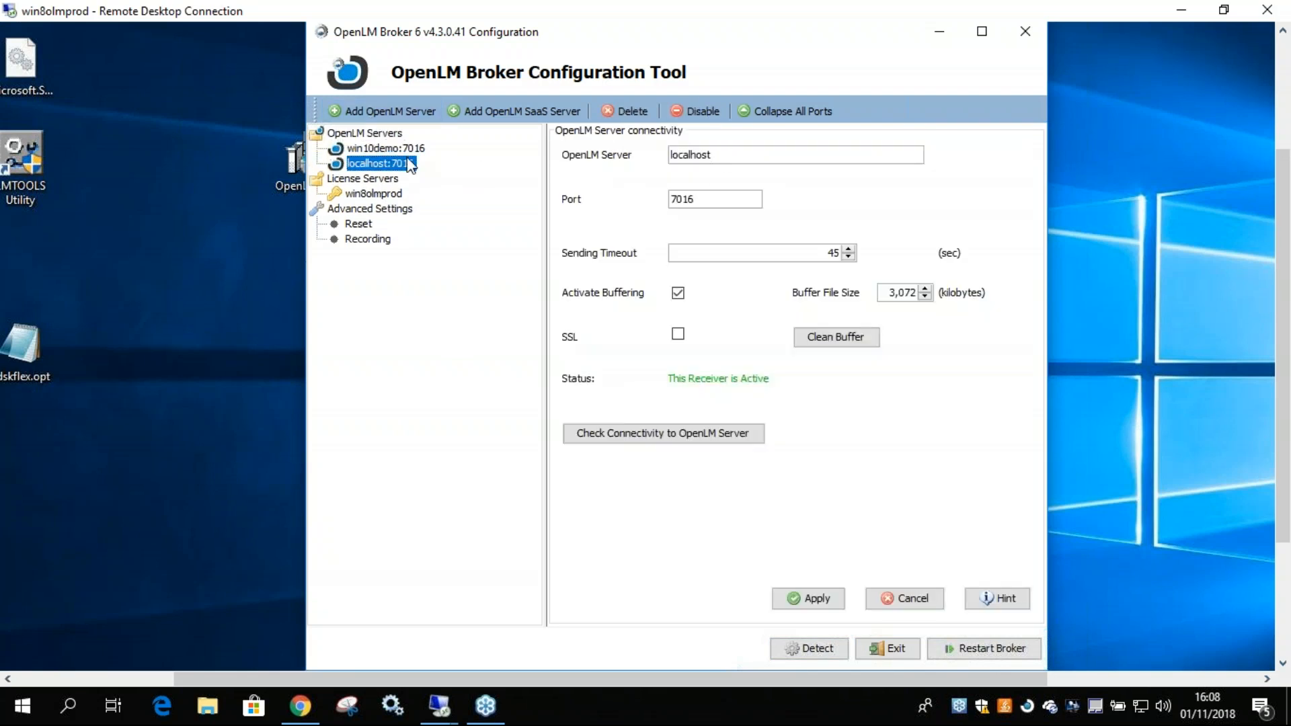
left_click(625, 111)
left_click(649, 374)
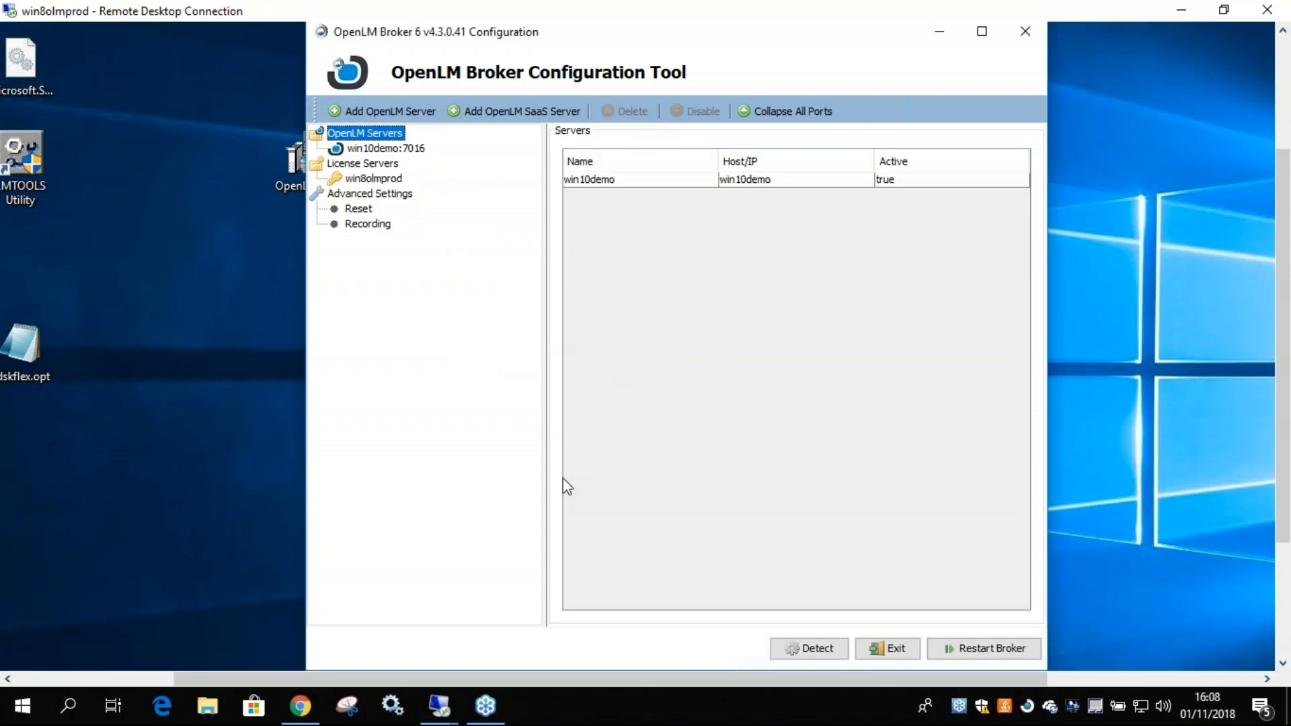
Detect the license managers on win8olmprod and check the port 600 and port 810 settings.
left_click(374, 179)
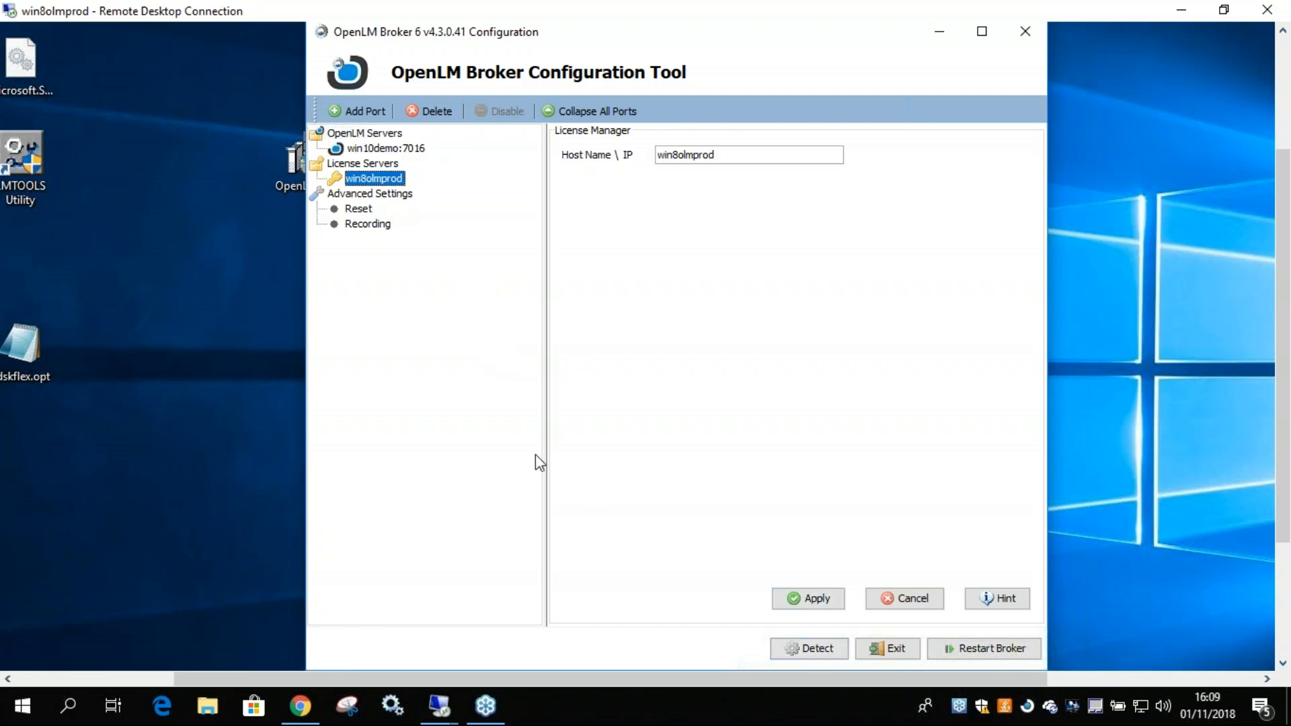
left_click(810, 649)
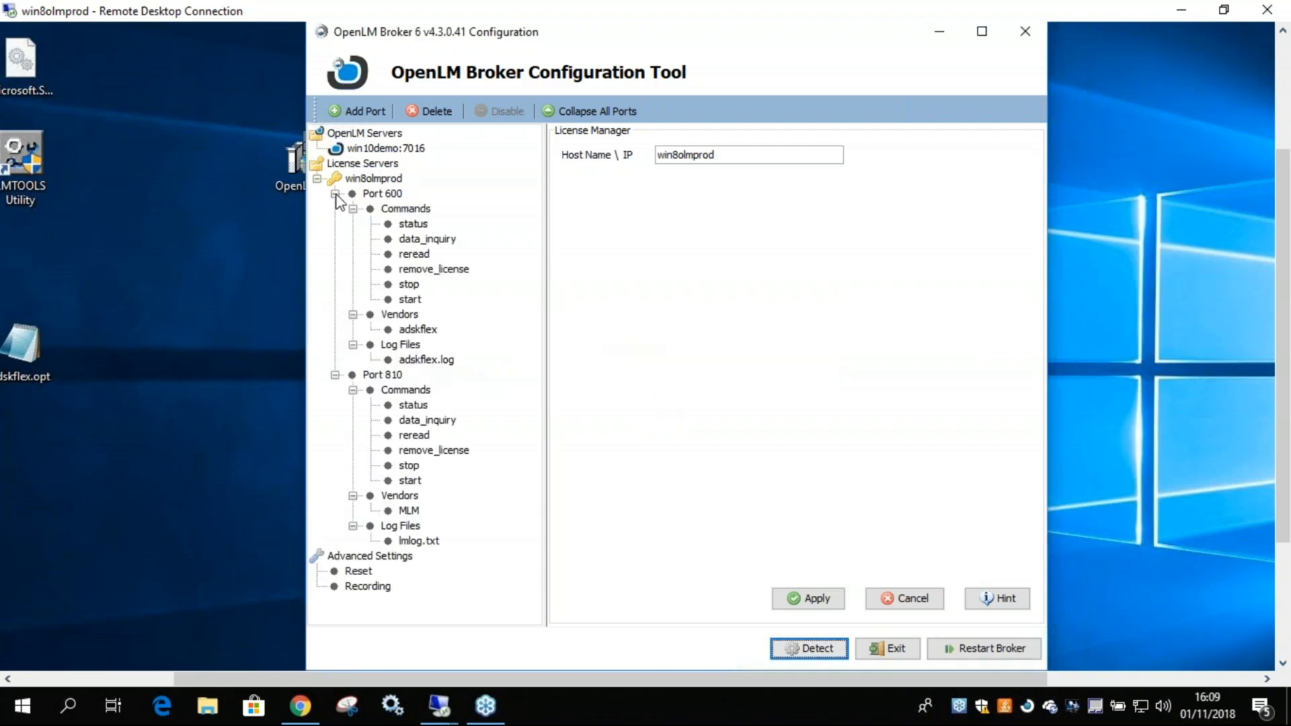
left_click(382, 194)
left_click(381, 386)
left_click(383, 378)
left_click(377, 196)
left_click(388, 379)
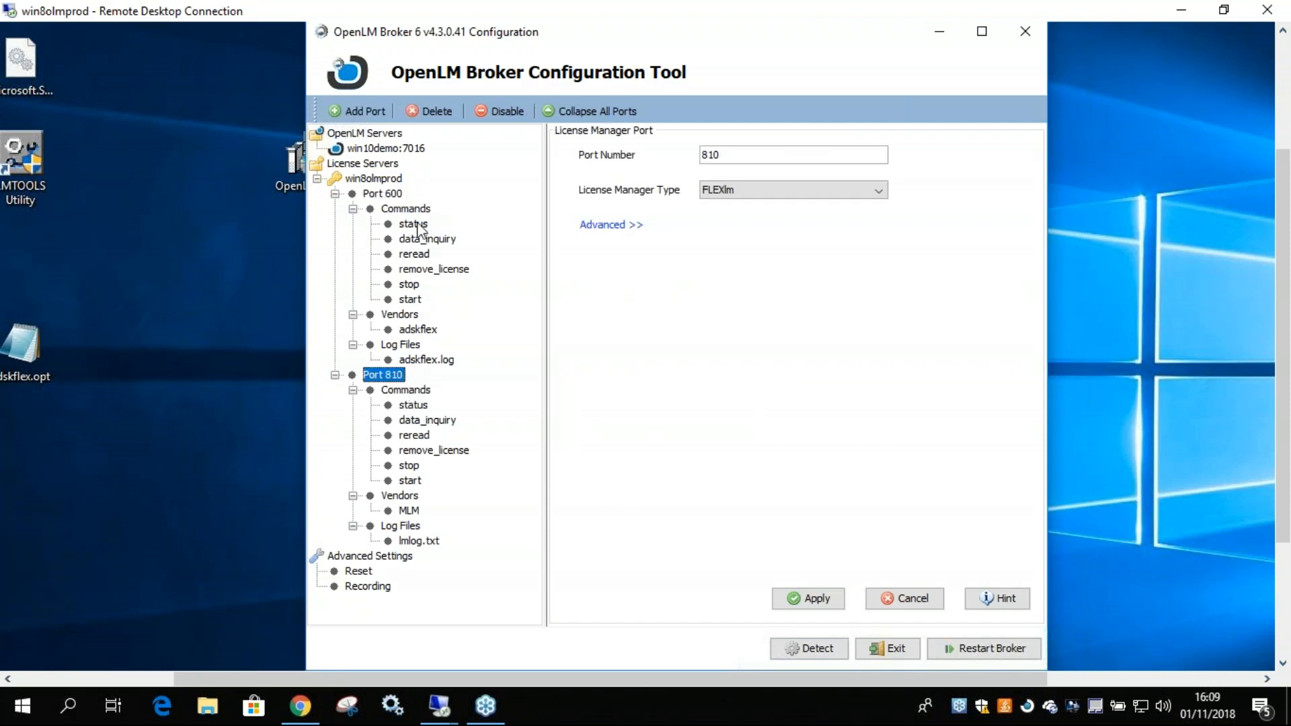
Expand the advanced settings of port 600, examine its license file path and show the license file's SERVER and VENDOR lines.
left_click(388, 196)
left_click(605, 226)
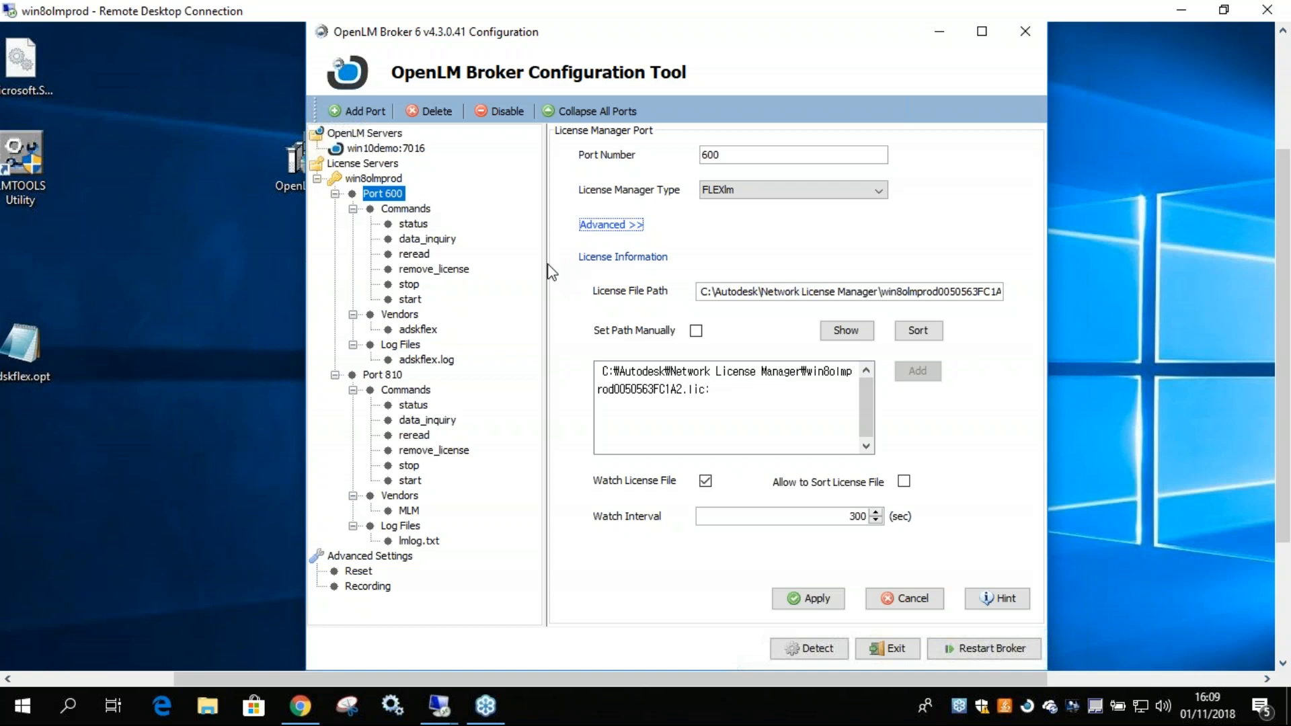
left_click_drag(710, 391, 611, 378)
left_click(599, 391)
left_click(857, 331)
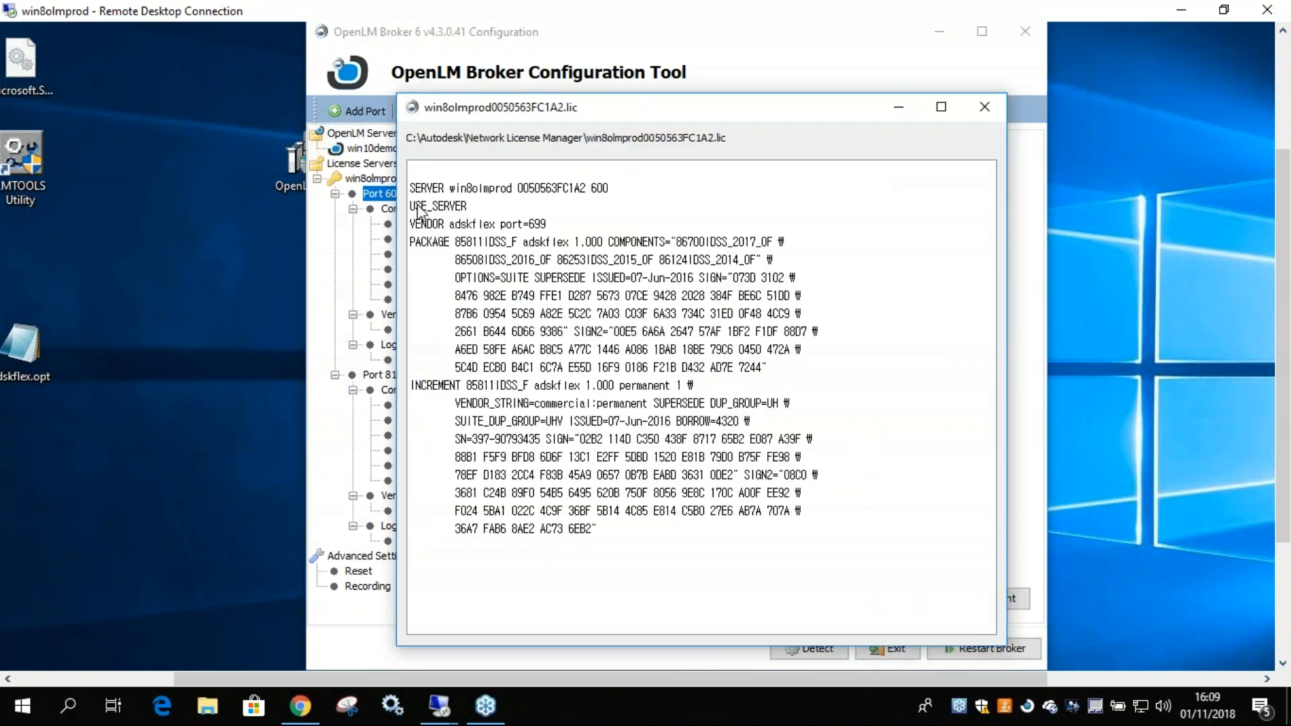
left_click_drag(409, 224, 430, 249)
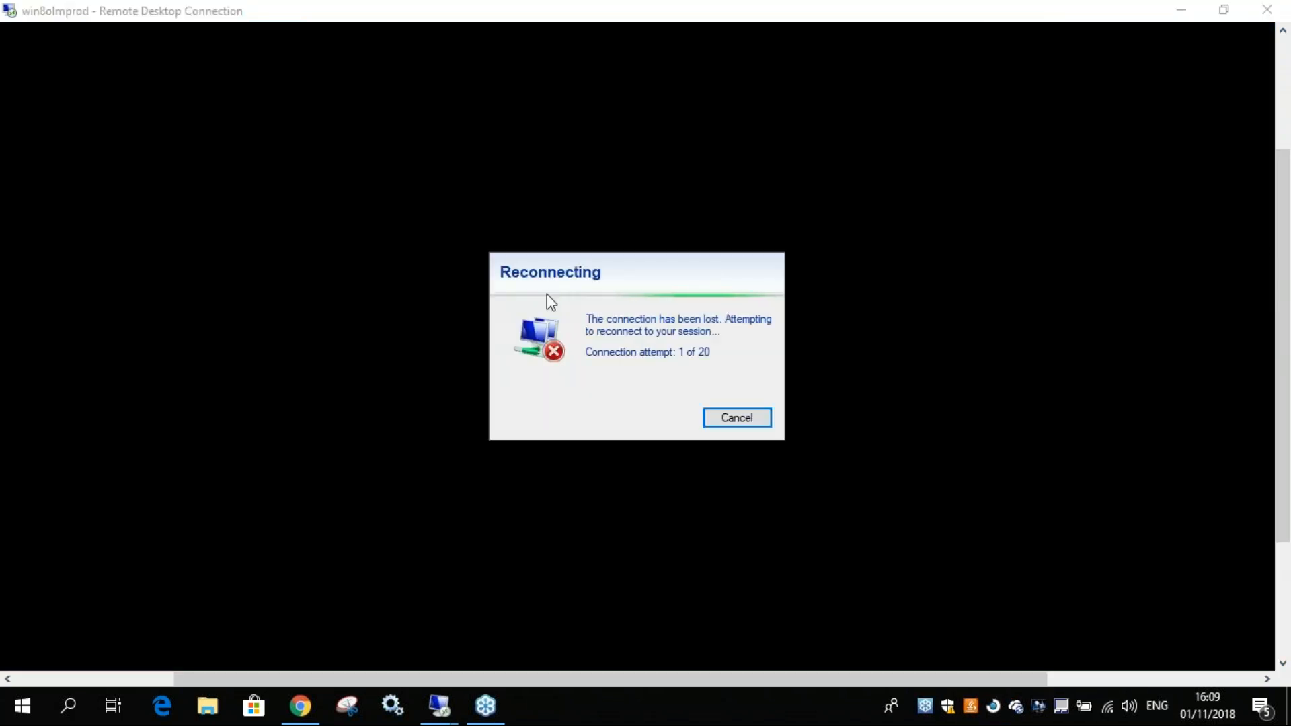
Cancel the lost connection, reconnect to the win8olmprod remote desktop and close the license file view.
left_click(745, 423)
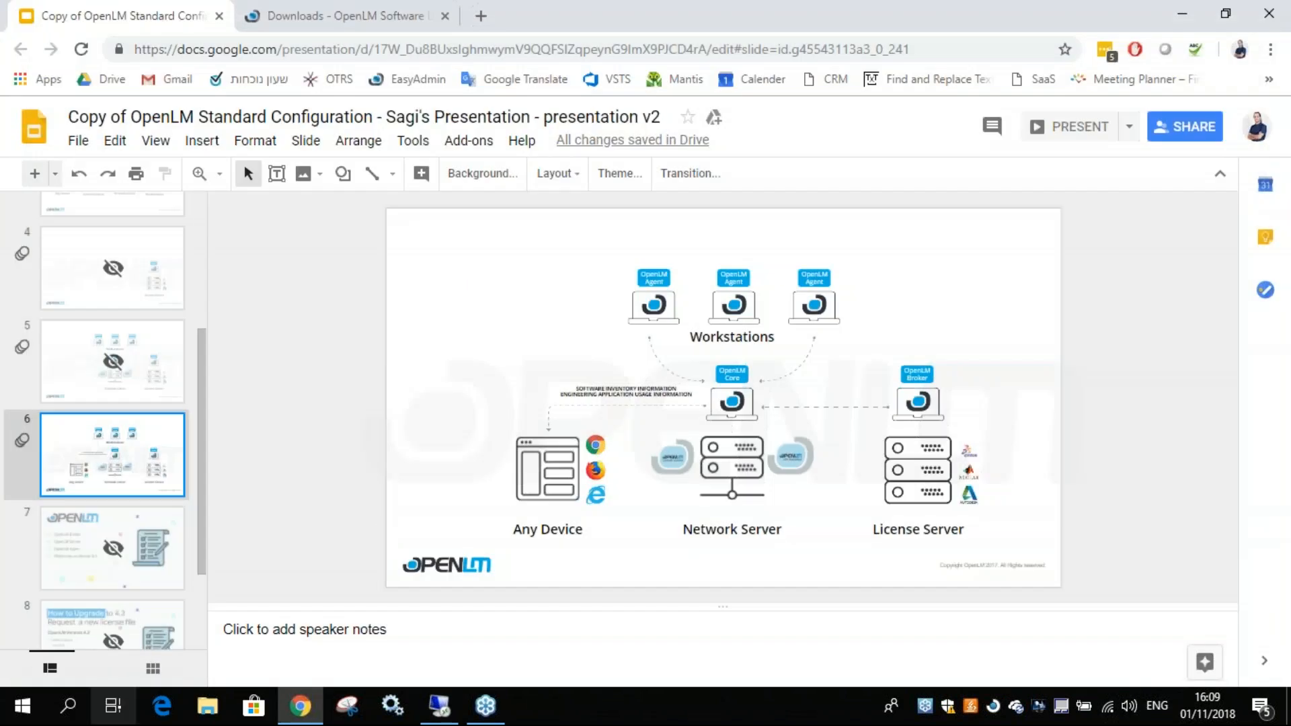
type("remote")
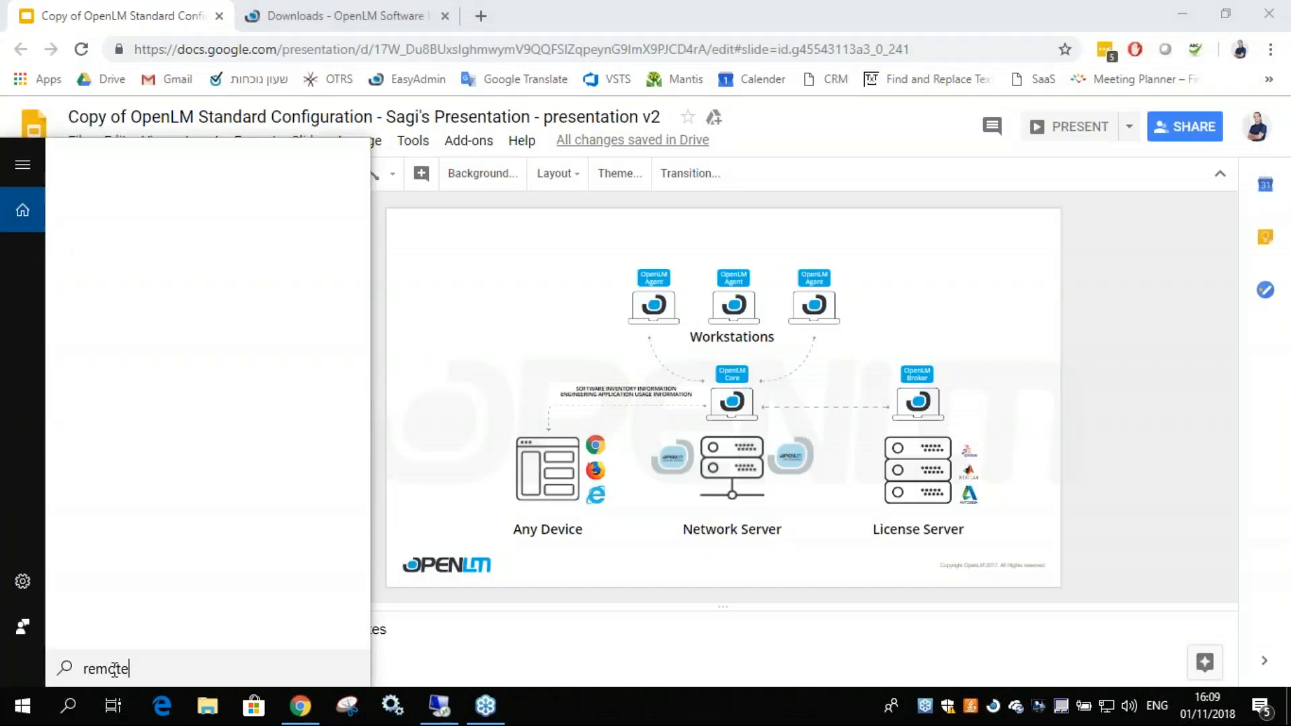
left_click(148, 329)
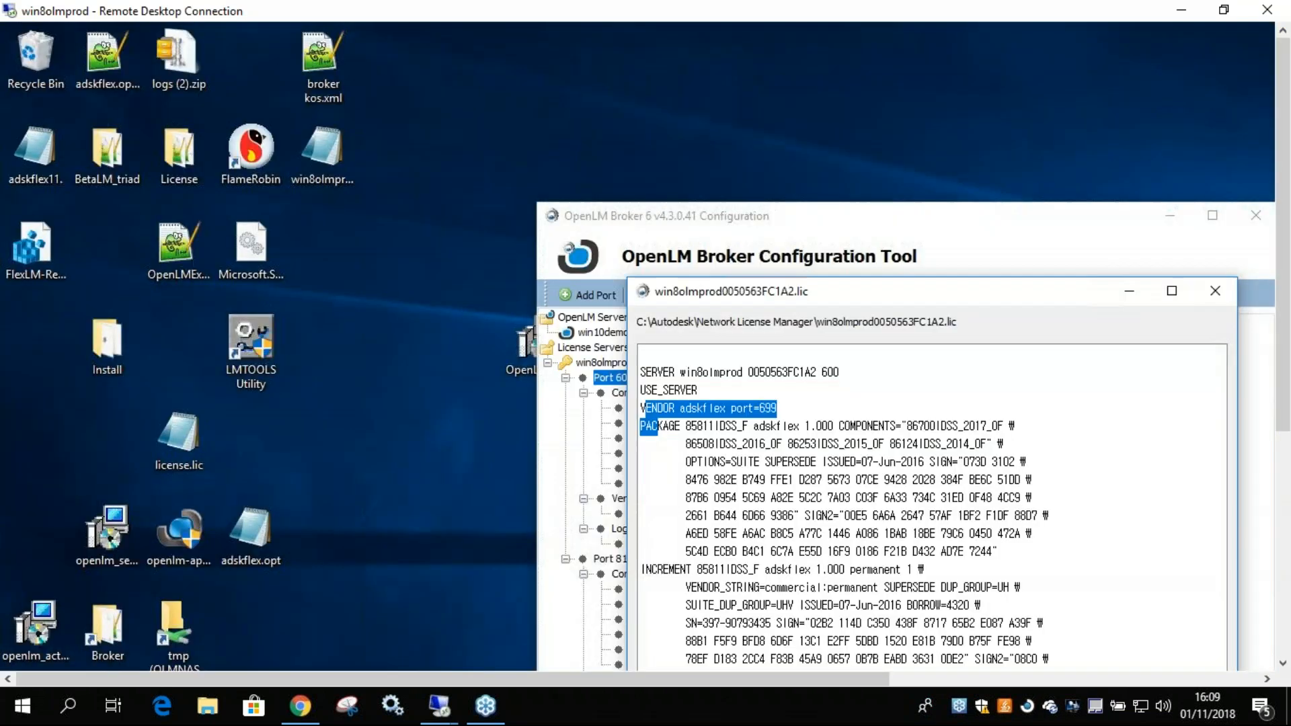
left_click_drag(1283, 255, 1283, 374)
left_click_drag(773, 677, 963, 677)
left_click_drag(627, 268, 691, 445)
left_click(666, 409)
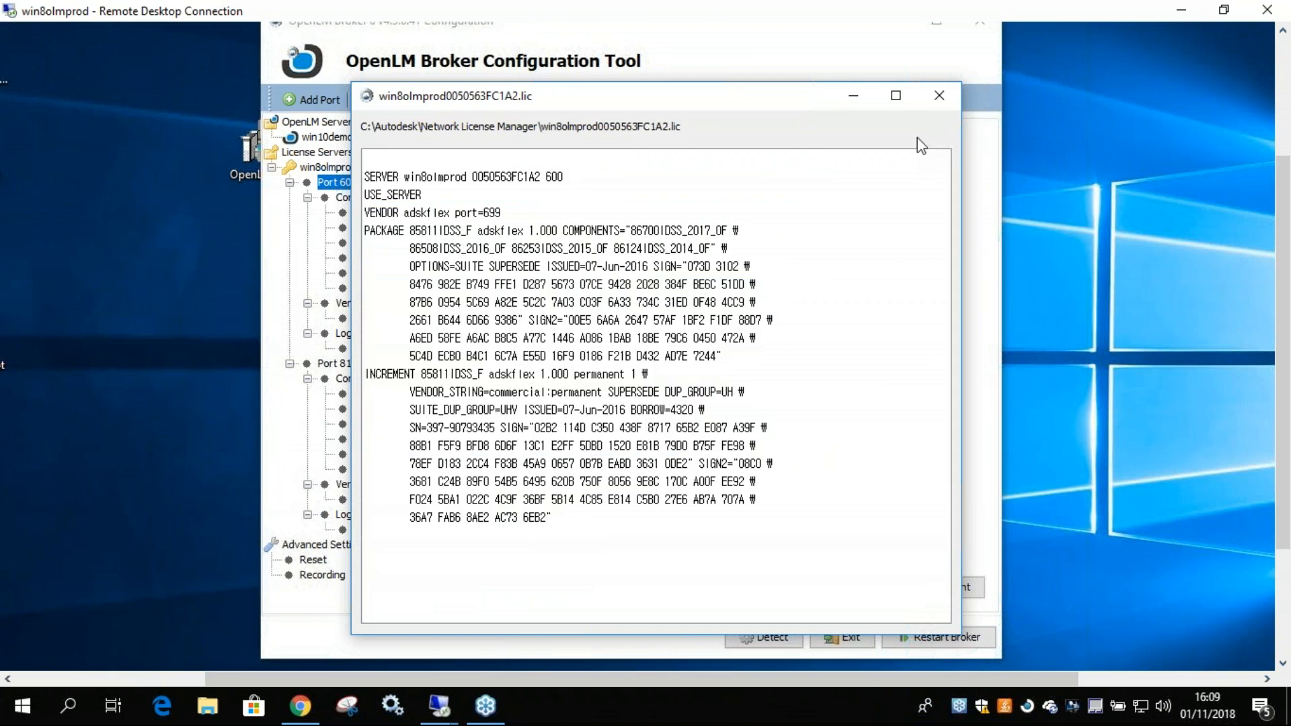
left_click(934, 95)
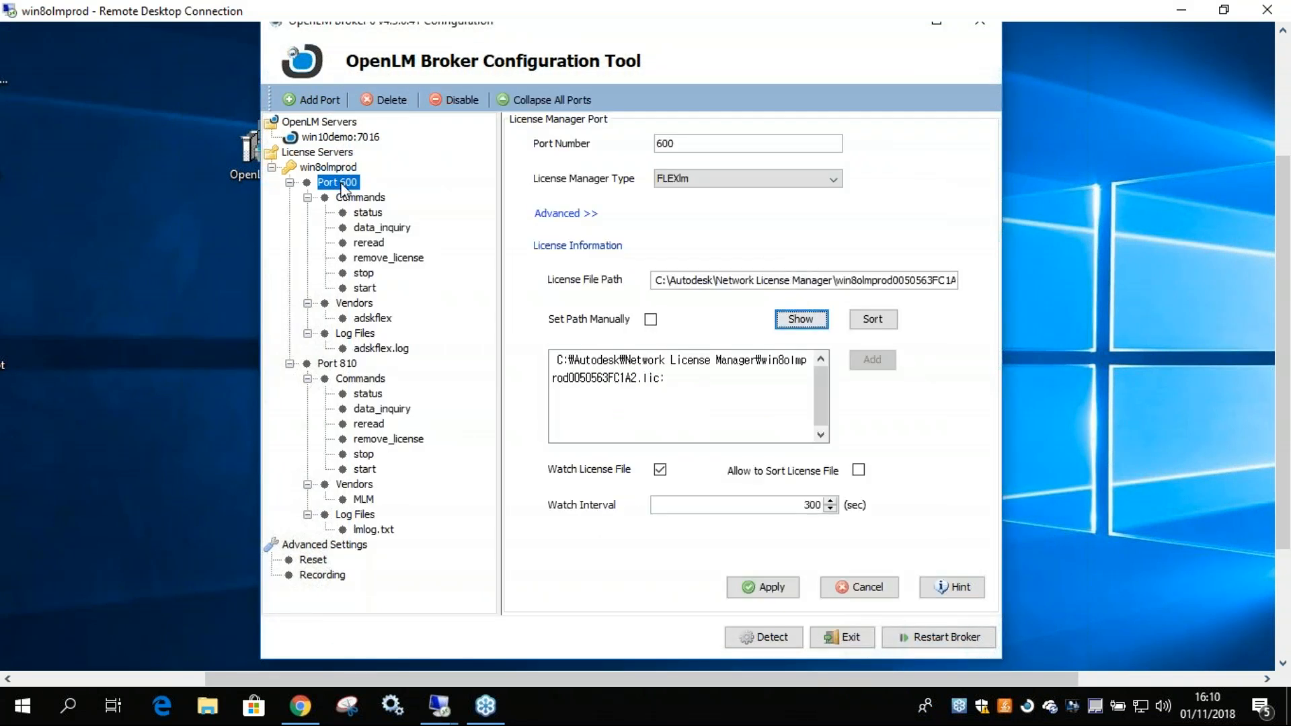
Examine the data_inquiry command line of port 600, including its lmutil path.
left_click(376, 232)
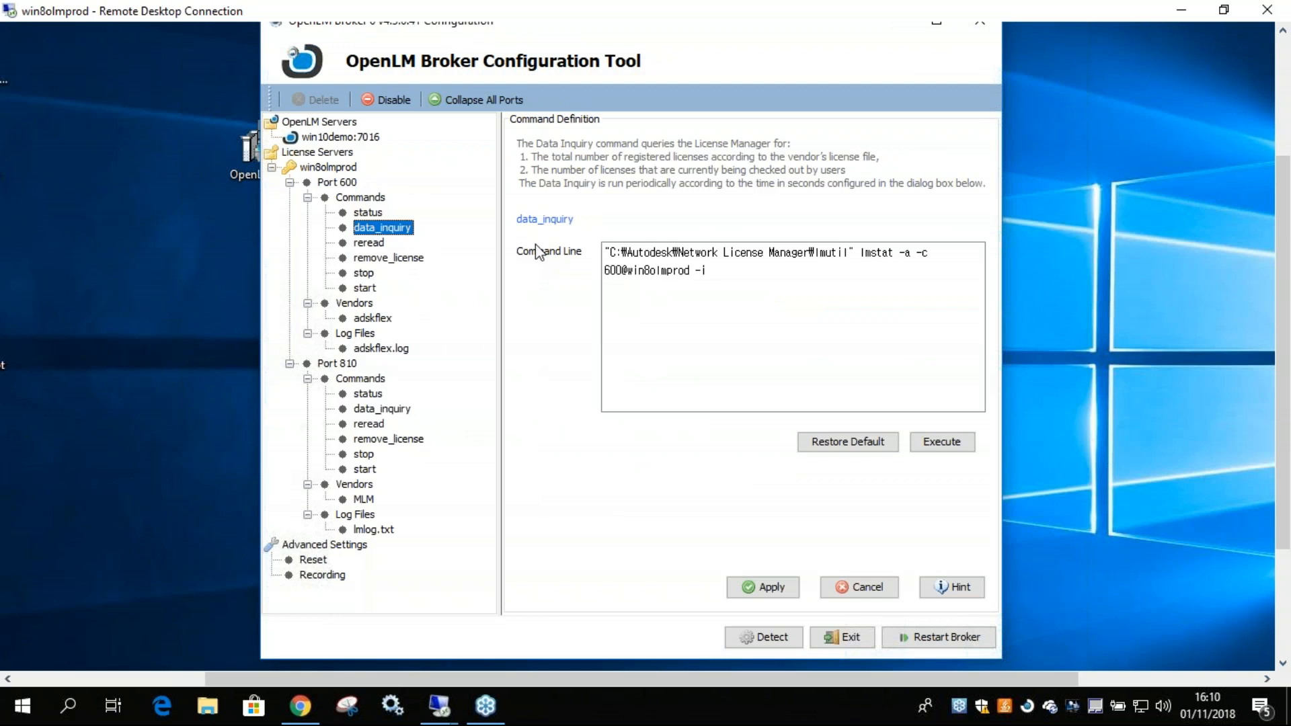
double_click(826, 256)
left_click_drag(618, 252, 818, 255)
left_click(809, 255)
double_click(823, 261)
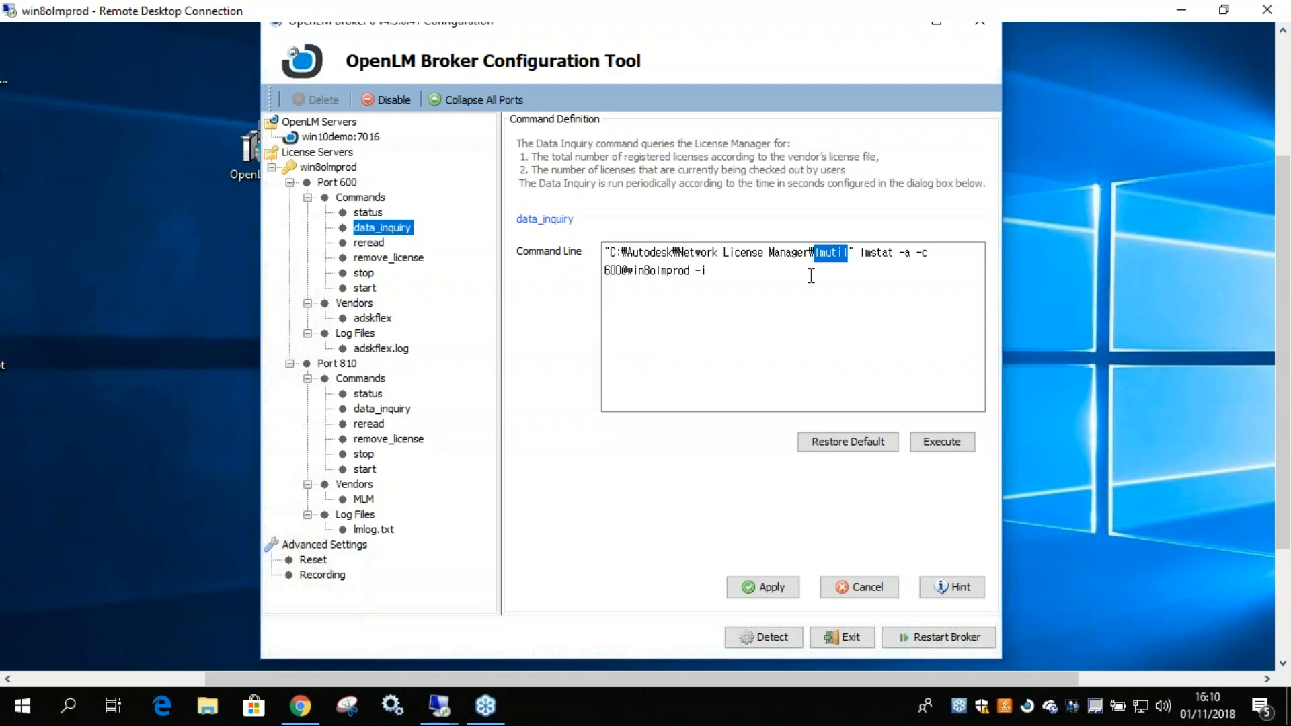
Test-run port 600's data_inquiry command, review the license usage and feature output, and close the result.
left_click(939, 447)
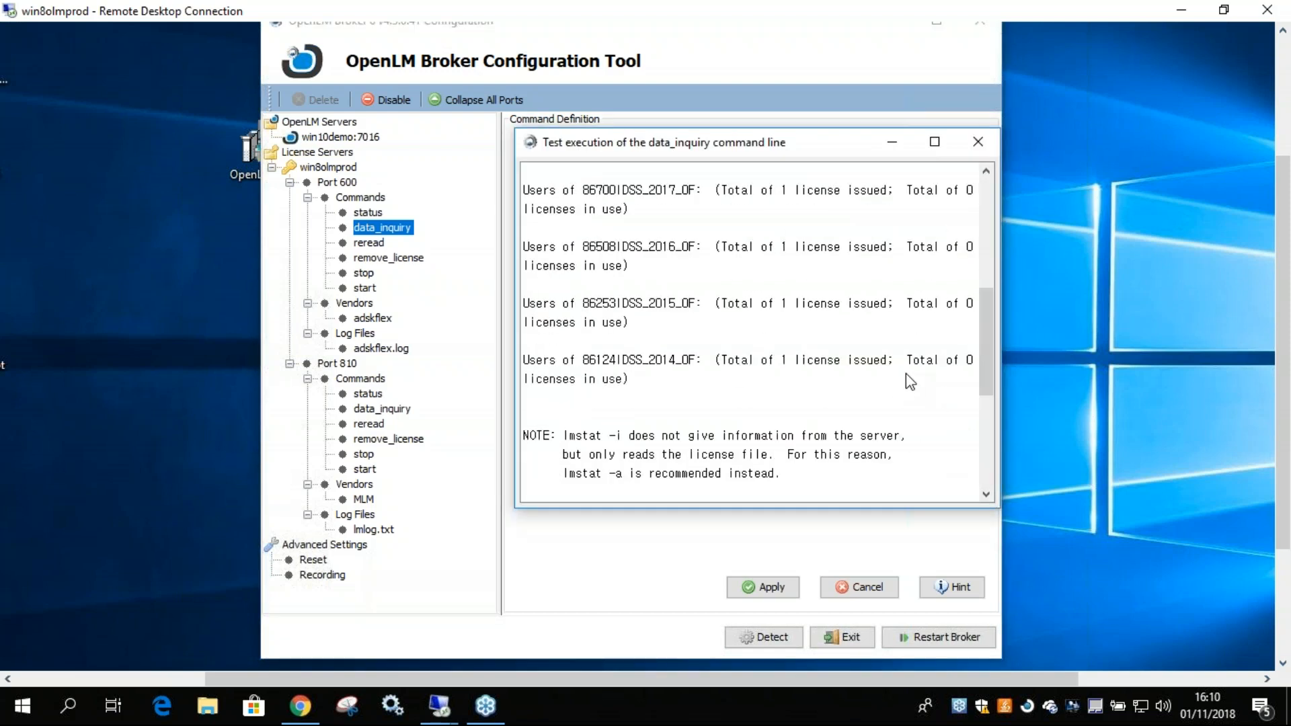
scroll(906, 373, "up", 5)
scroll(850, 358, "down", 4)
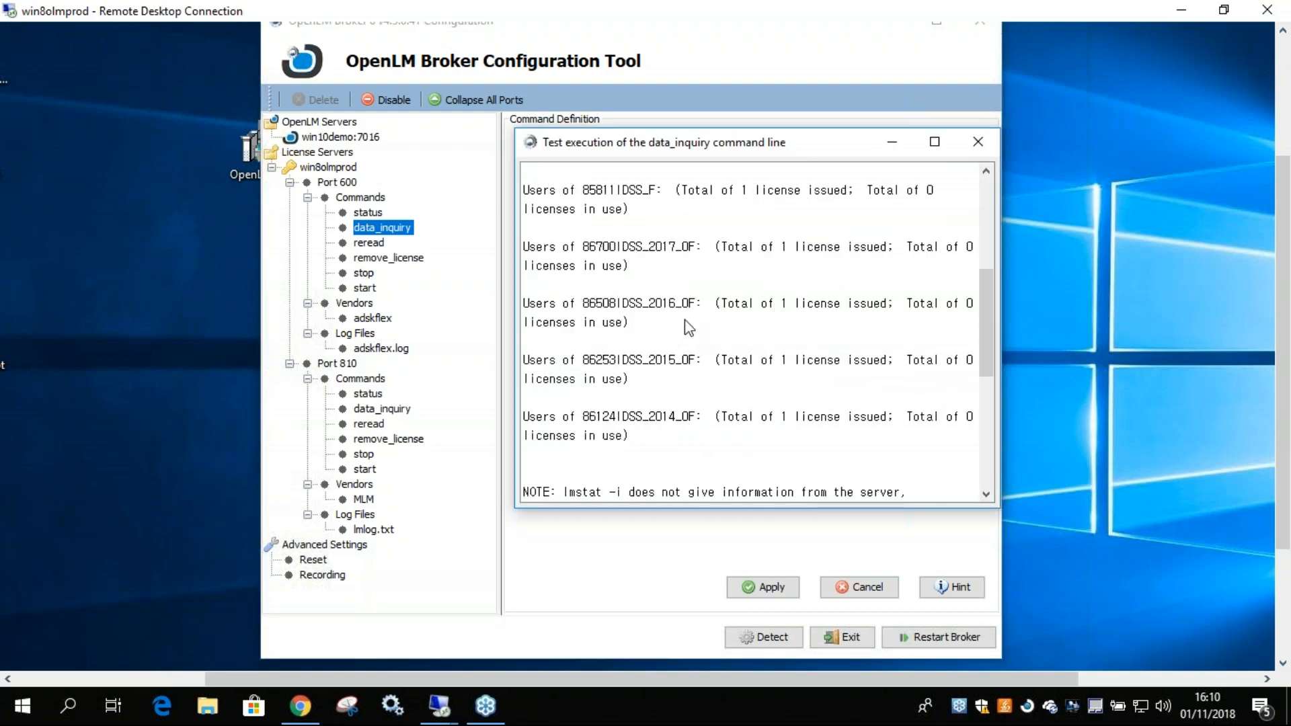
scroll(686, 328, "down", 6)
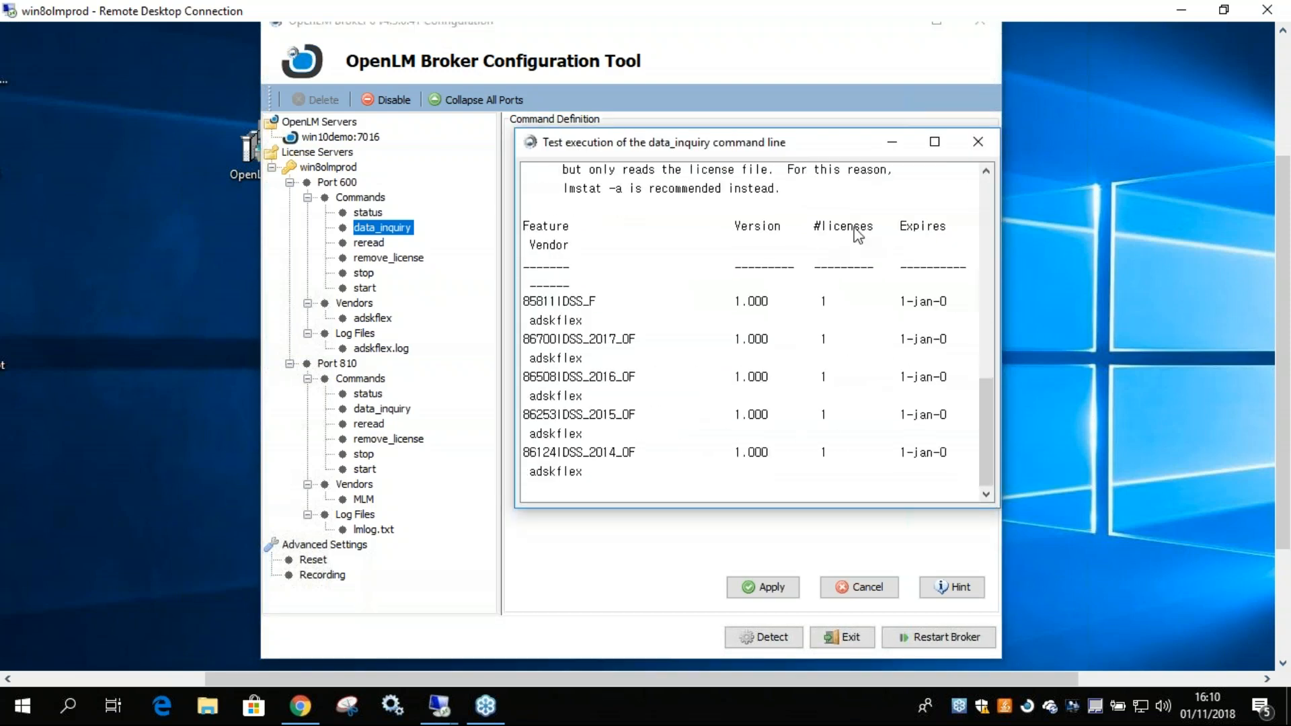
left_click(977, 143)
Examine port 600's adskflex vendor option file settings and the path of its adskflex.log debug log file.
left_click(371, 319)
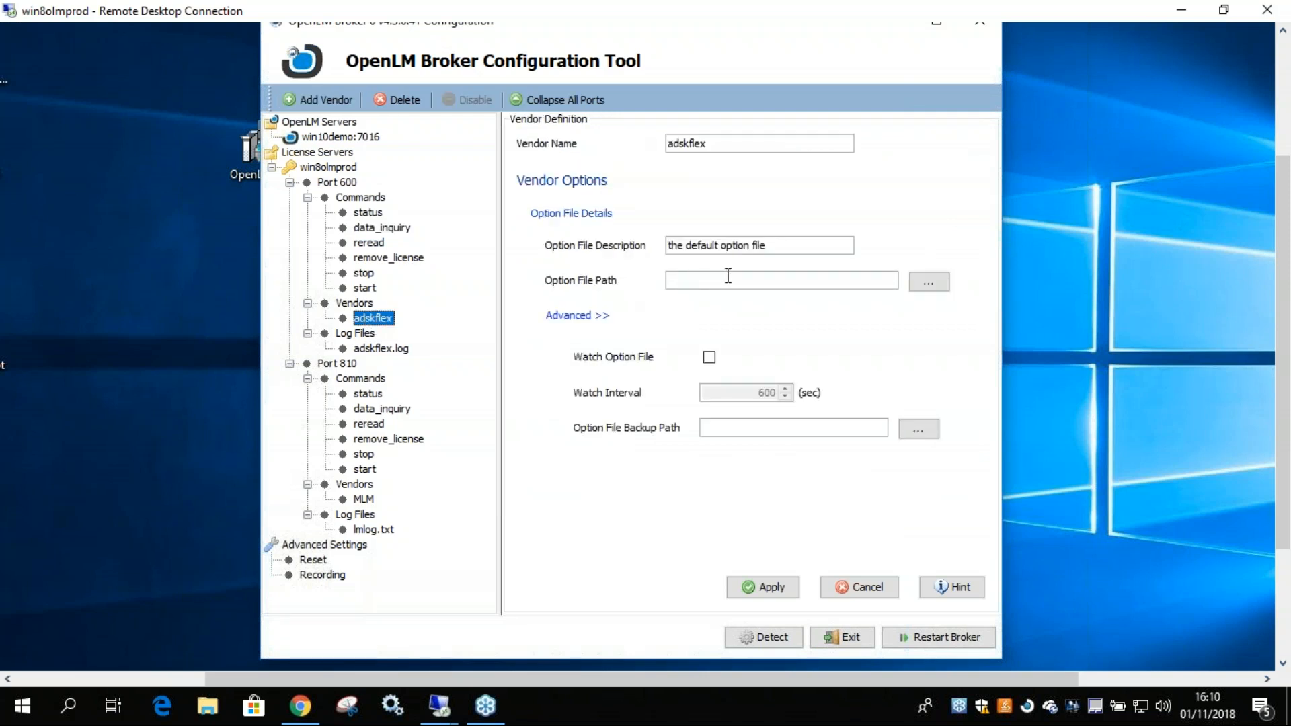
left_click(370, 350)
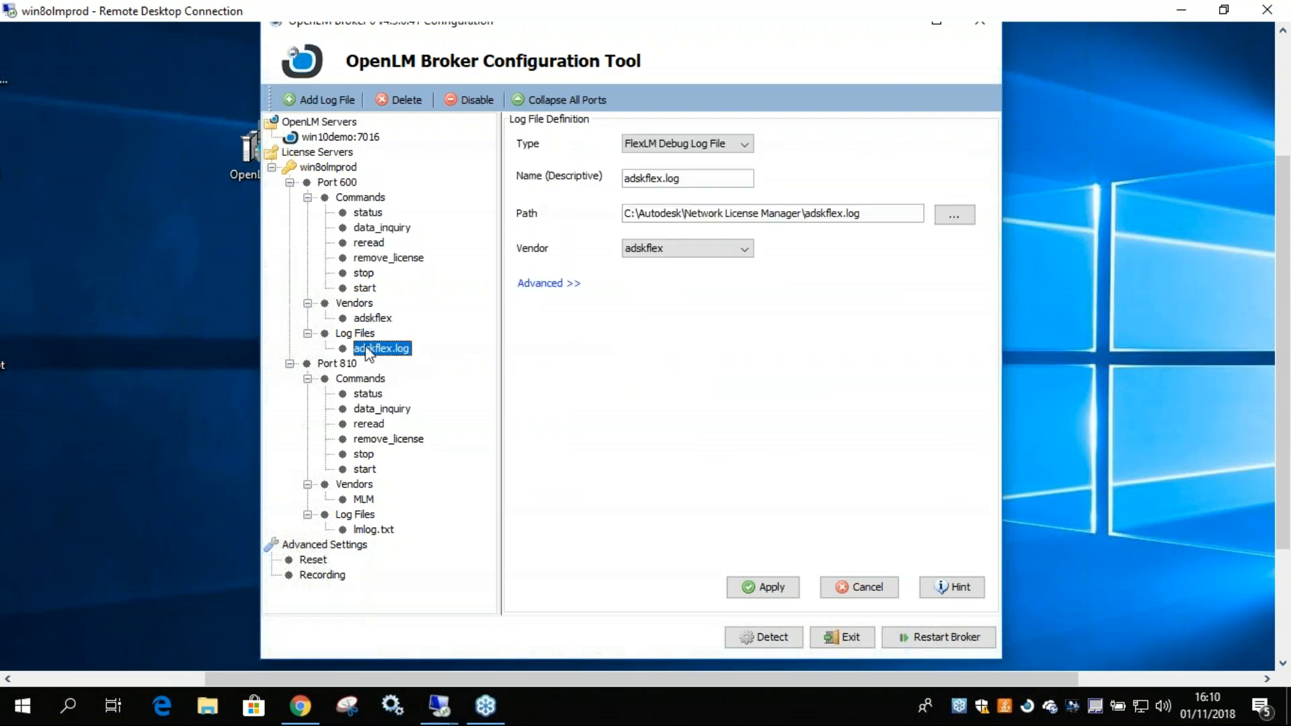
left_click_drag(880, 213, 814, 213)
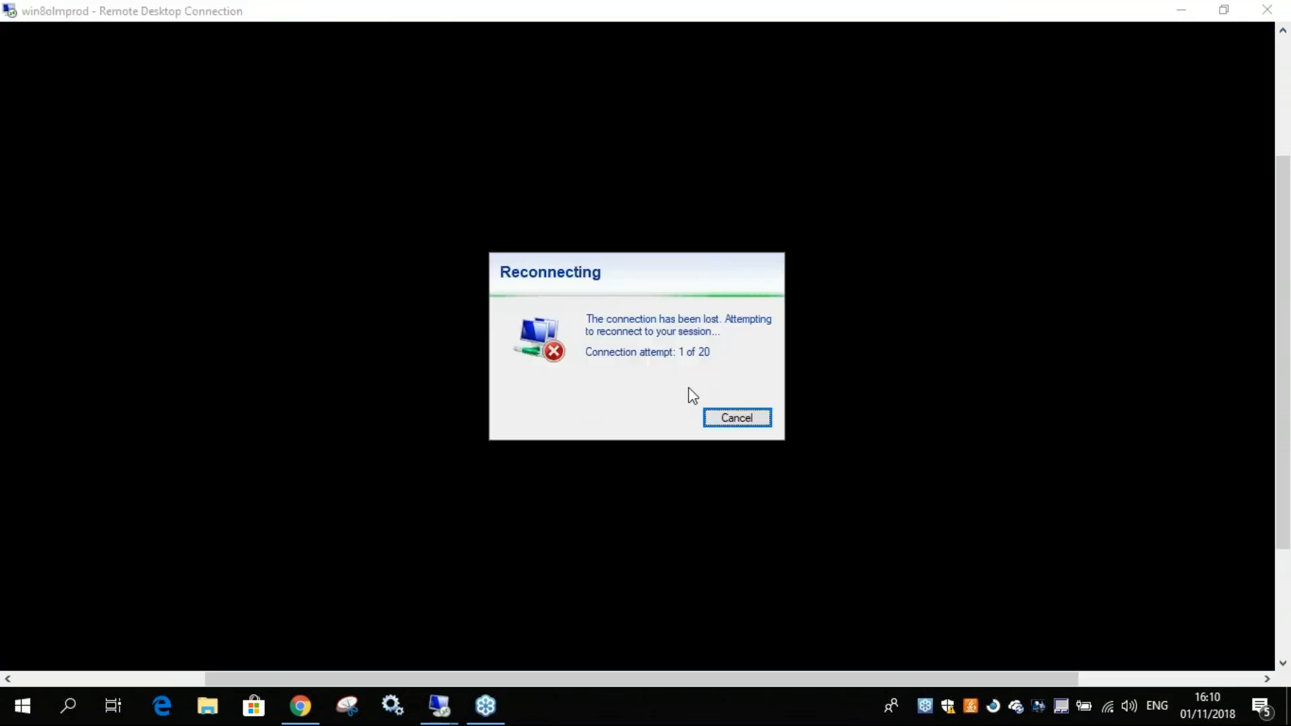
Save the adskflex.log log file definition and restart the Broker service, acknowledging both confirmations.
left_click(738, 419)
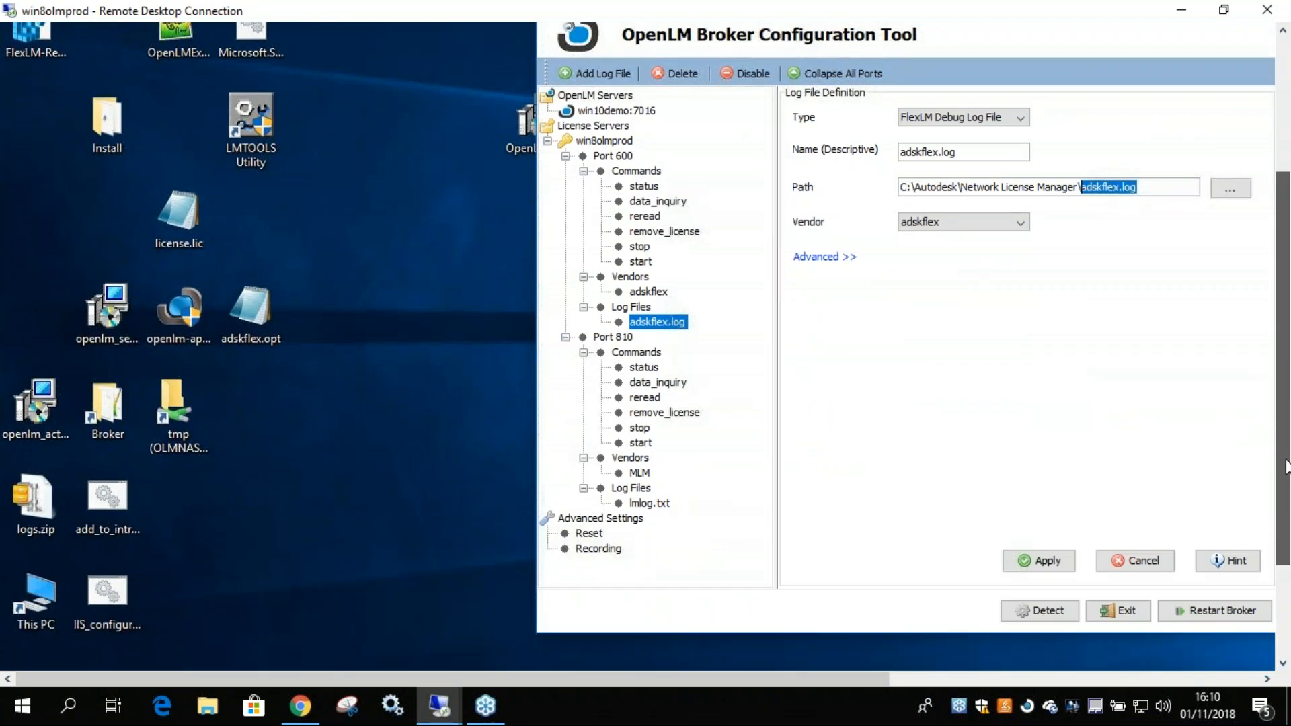
left_click_drag(1285, 460, 1285, 441)
left_click_drag(848, 680, 1074, 679)
left_click(702, 597)
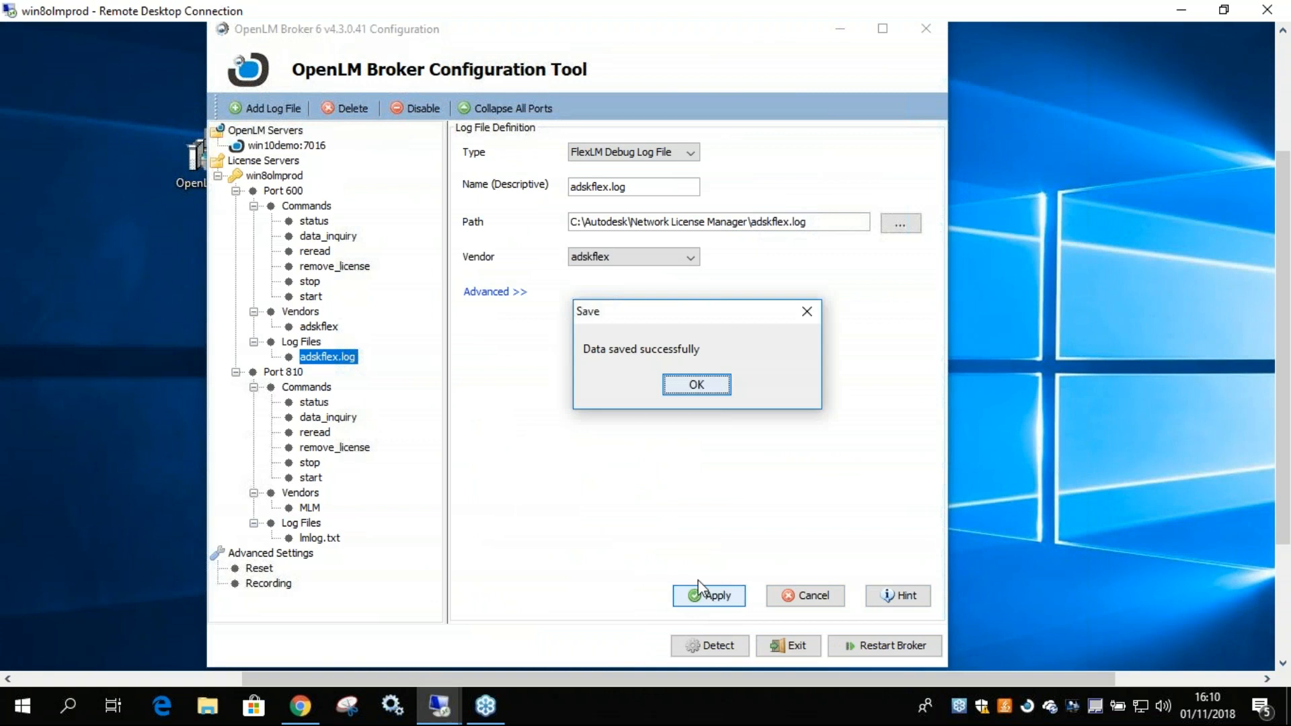
left_click(680, 384)
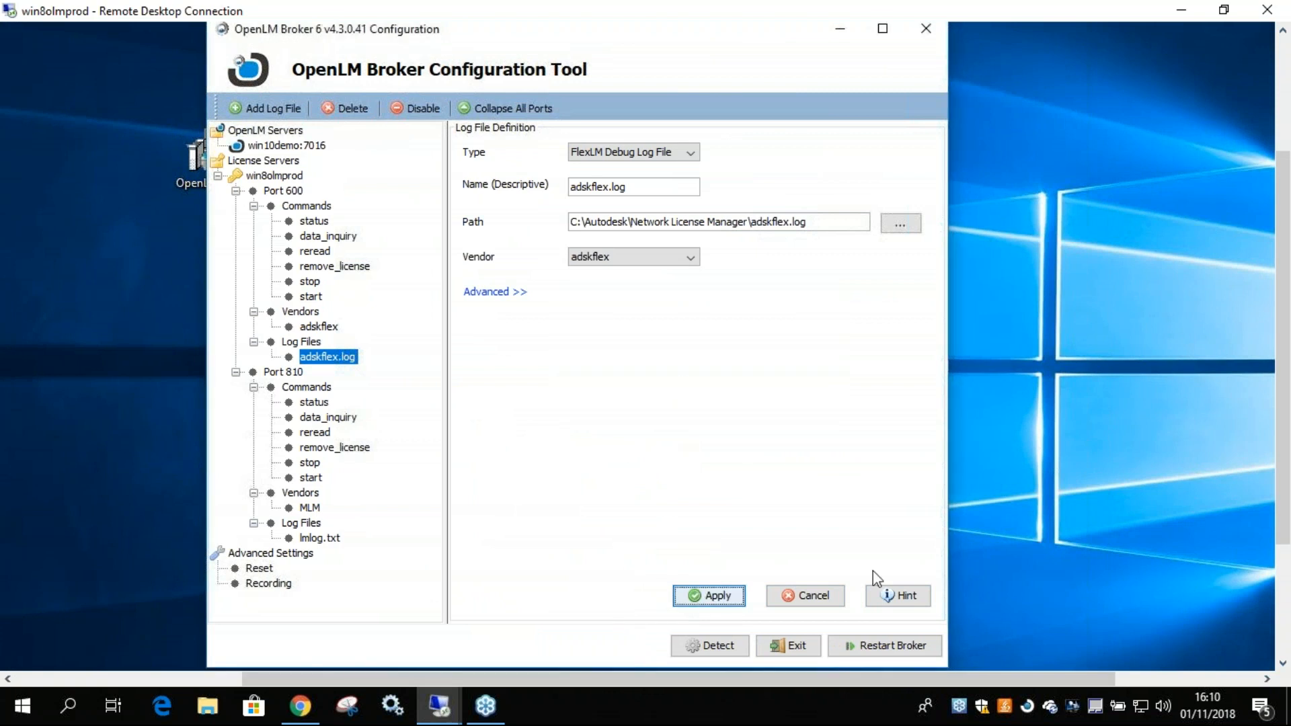
left_click(885, 646)
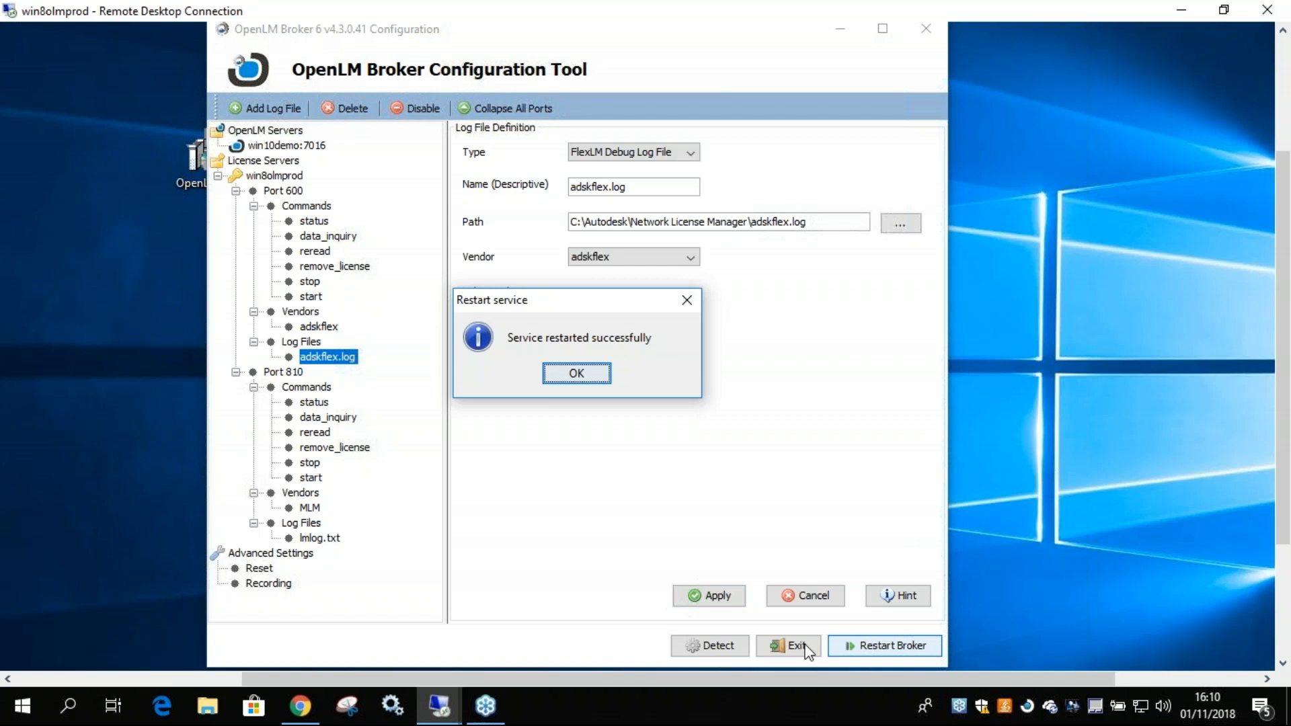
left_click(576, 373)
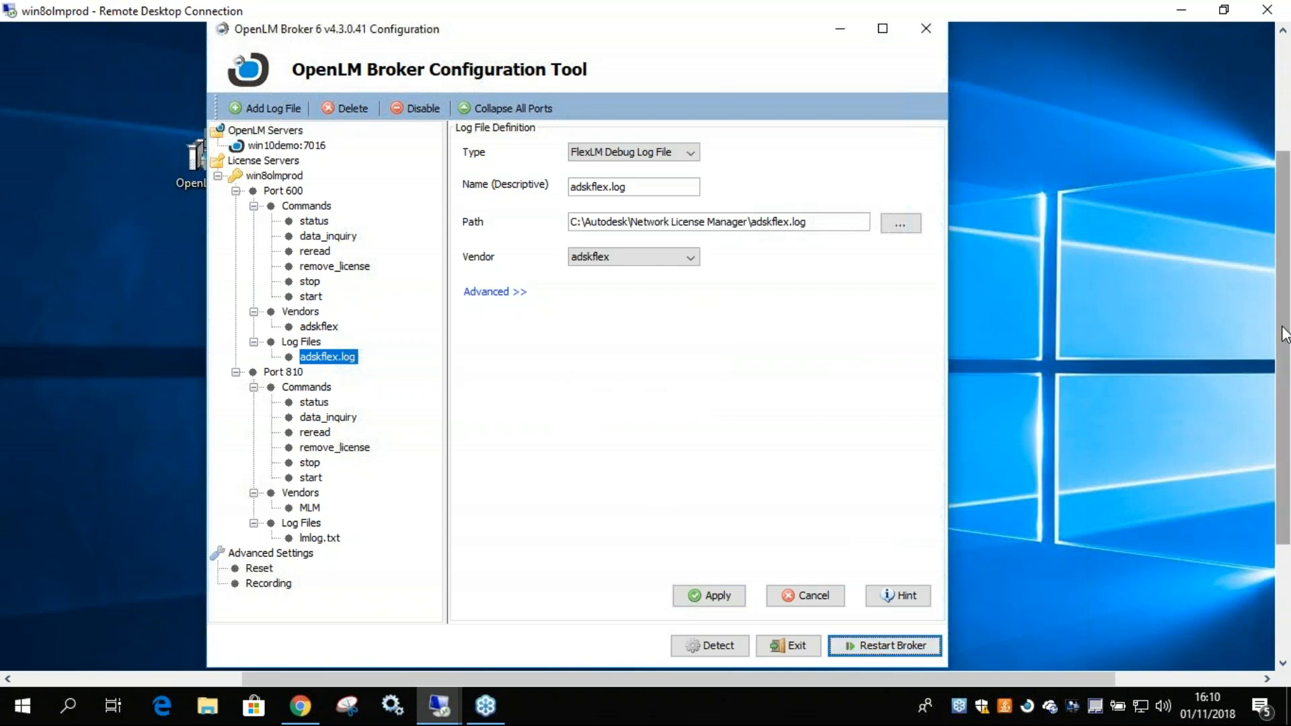
Close the Broker Configuration Tool, confirming the exit, and switch from win8olmprod to the win10demo remote desktop.
scroll(1285, 334, "up", 2)
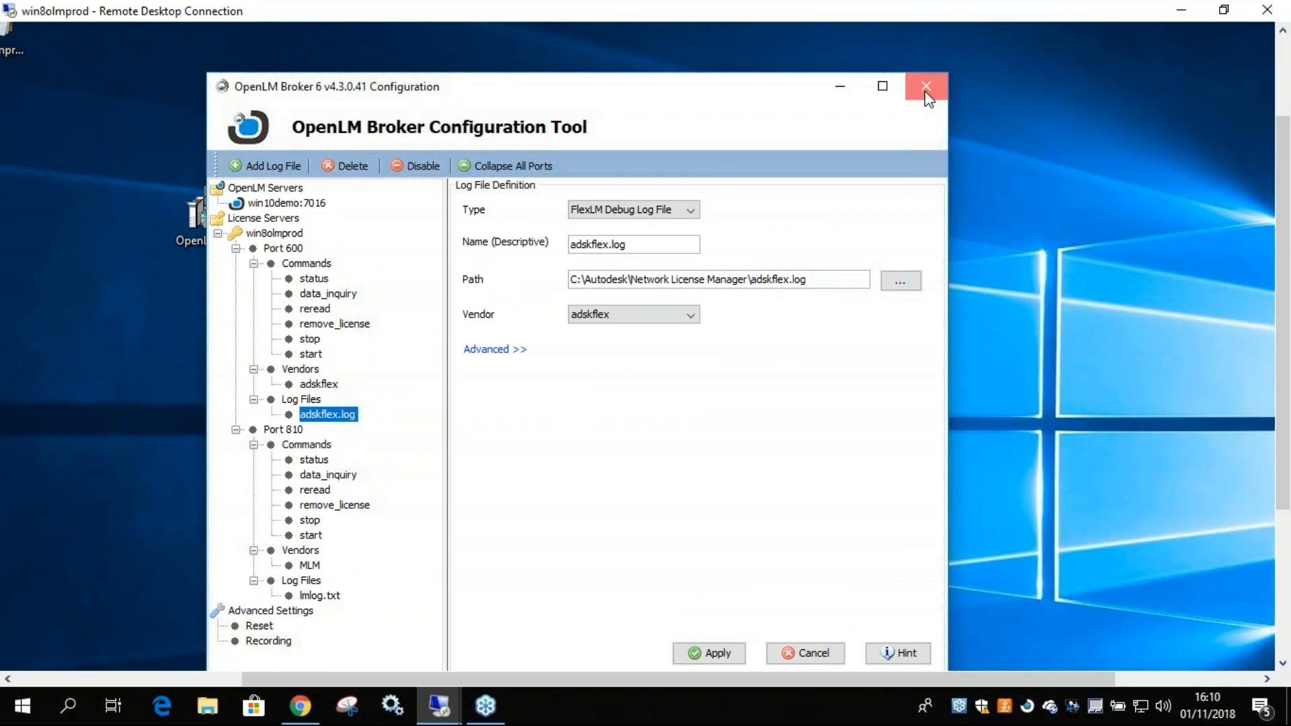
left_click(926, 99)
left_click(555, 431)
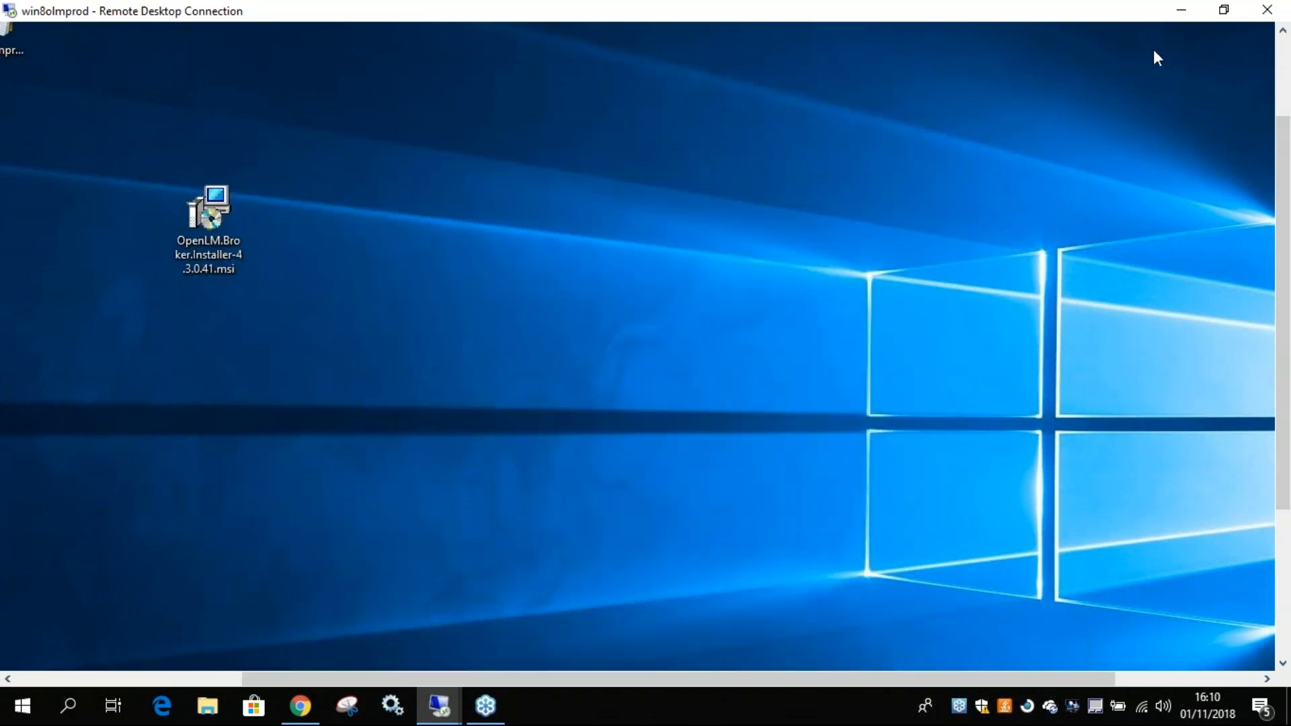
left_click(1182, 11)
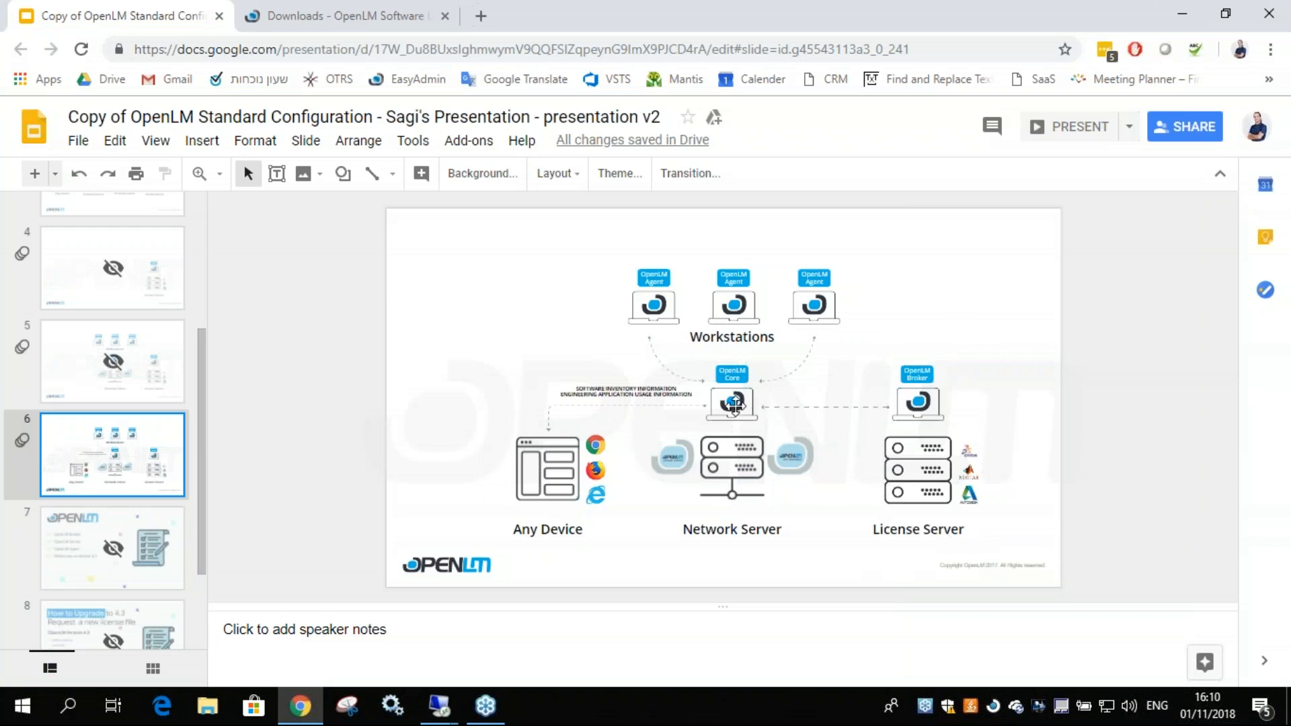
left_click(439, 705)
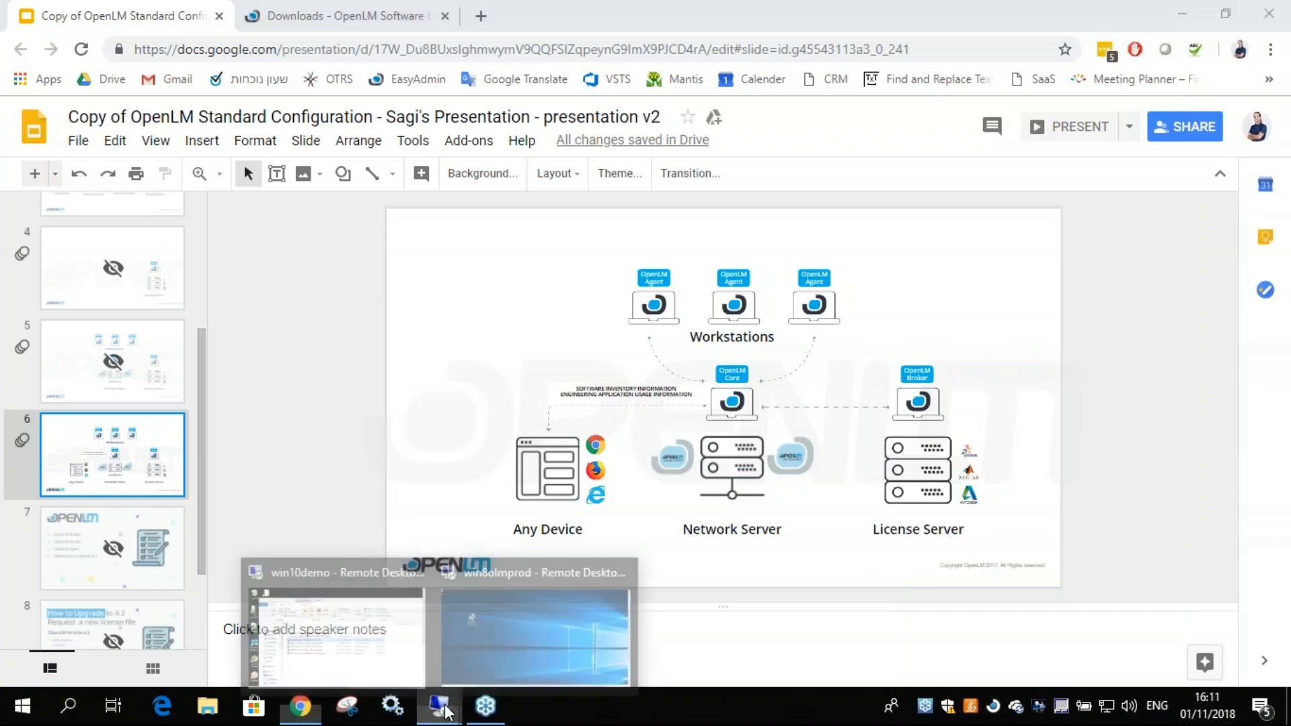
left_click(407, 656)
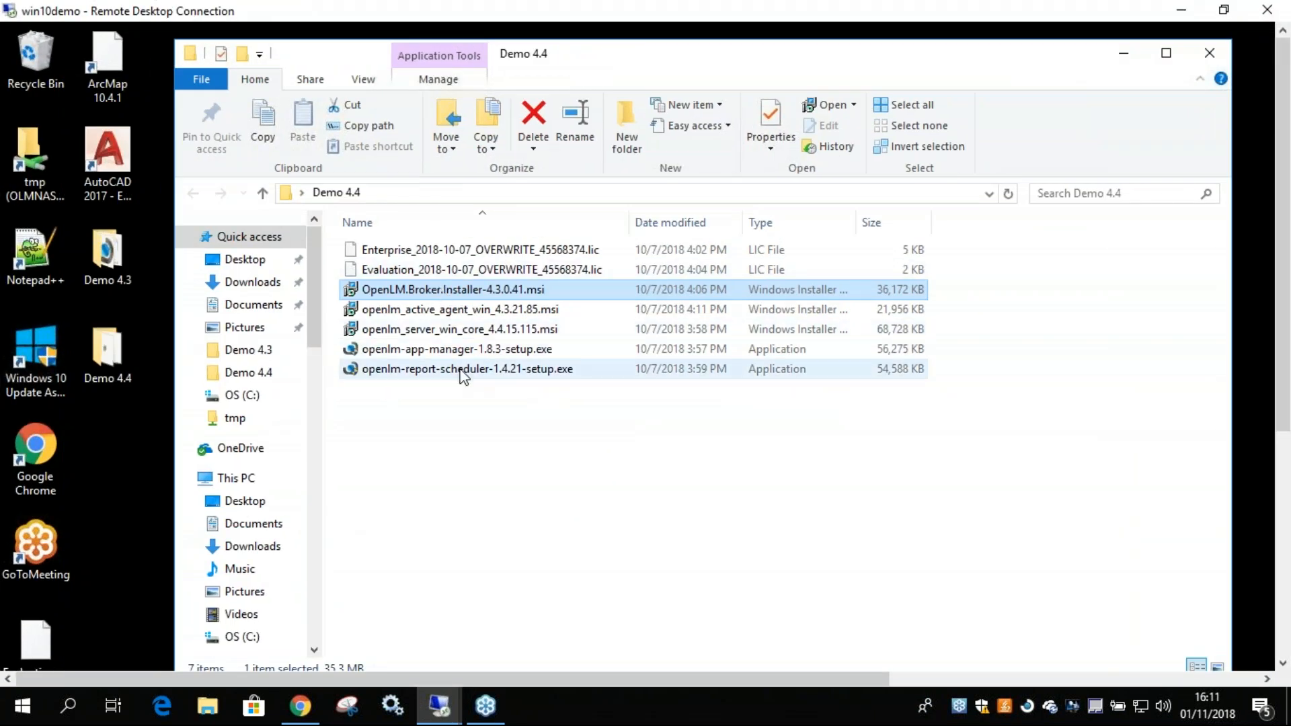
Launch openlm_server_win_core_4.4.15.115.msi from the Demo 4.4 folder, accept the license agreement and proceed to the installation confirmation.
left_click(424, 330)
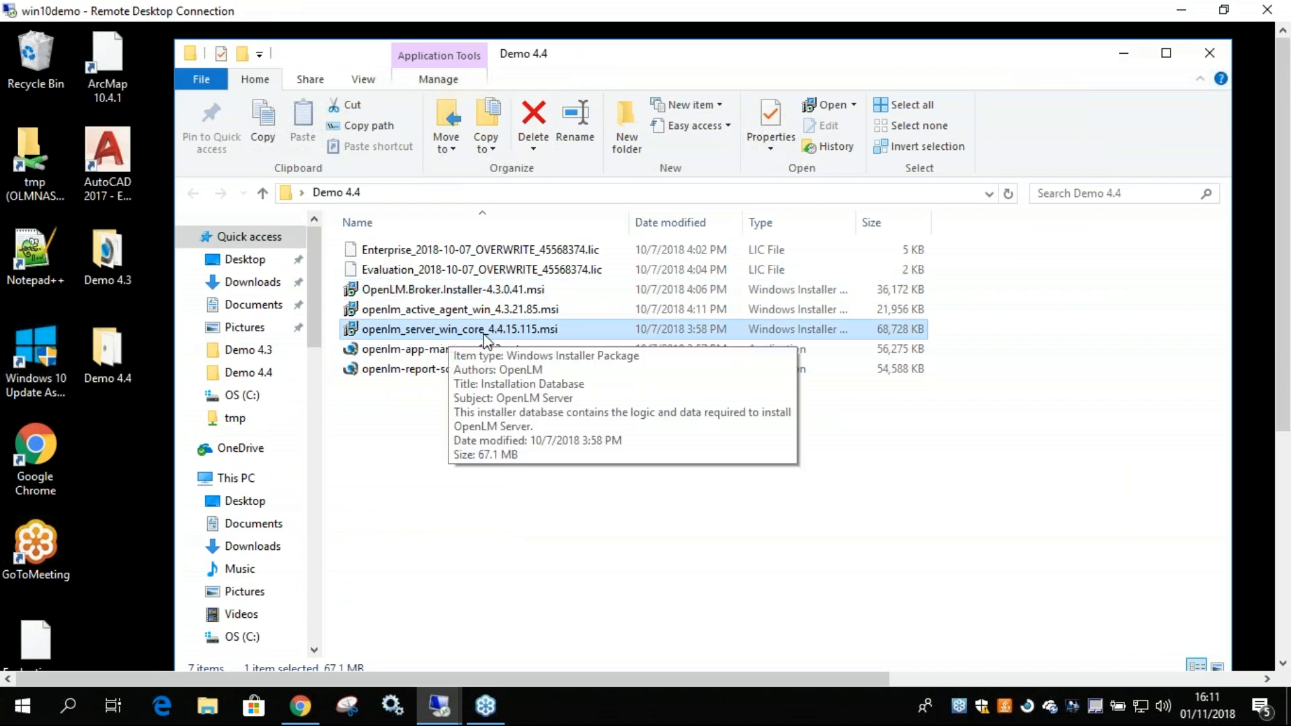
double_click(548, 339)
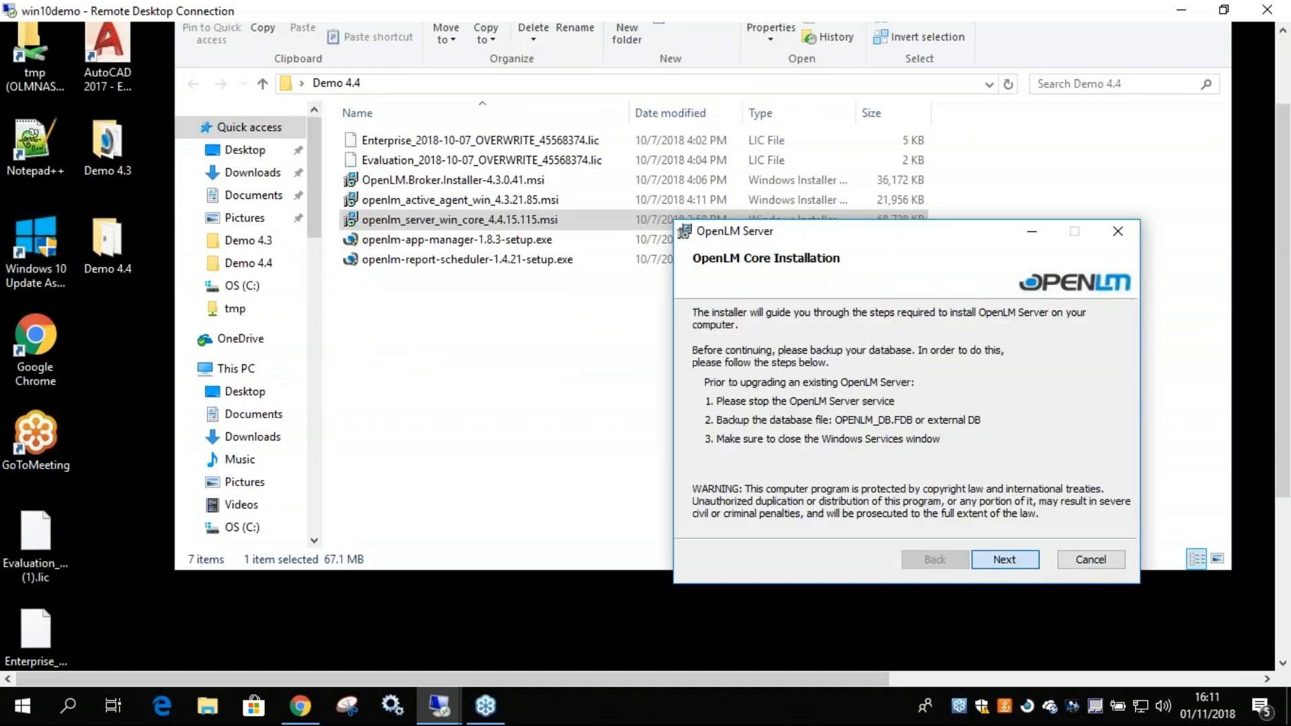
left_click(1005, 559)
left_click(867, 515)
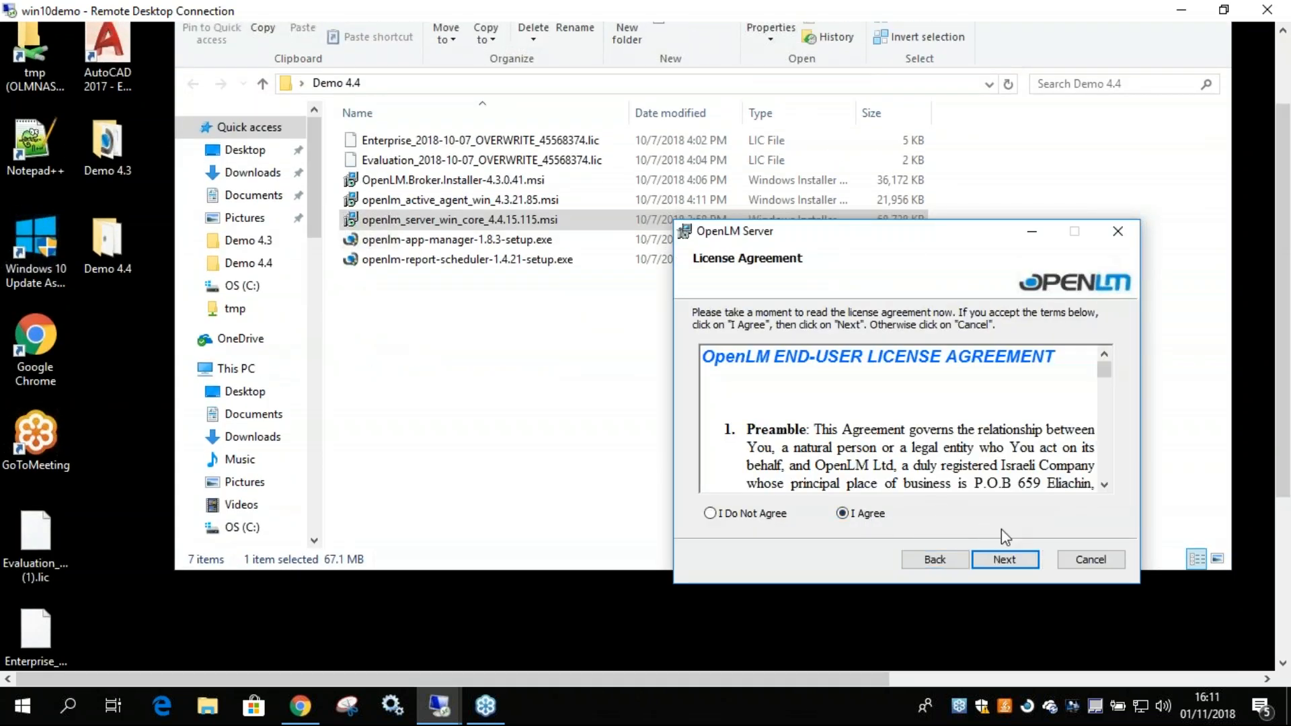
left_click(1002, 567)
left_click(998, 563)
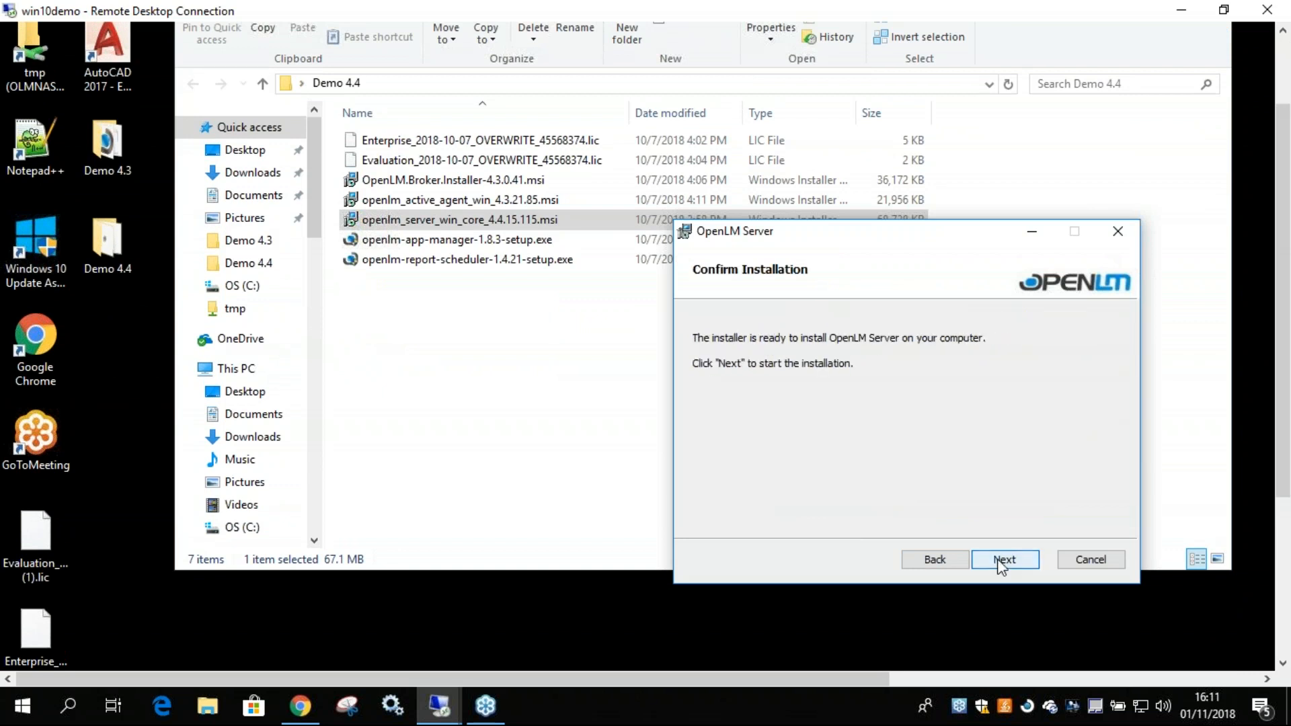
Start the OpenLM Server installation, allow the installer to make changes to the device, and let it run.
left_click(994, 559)
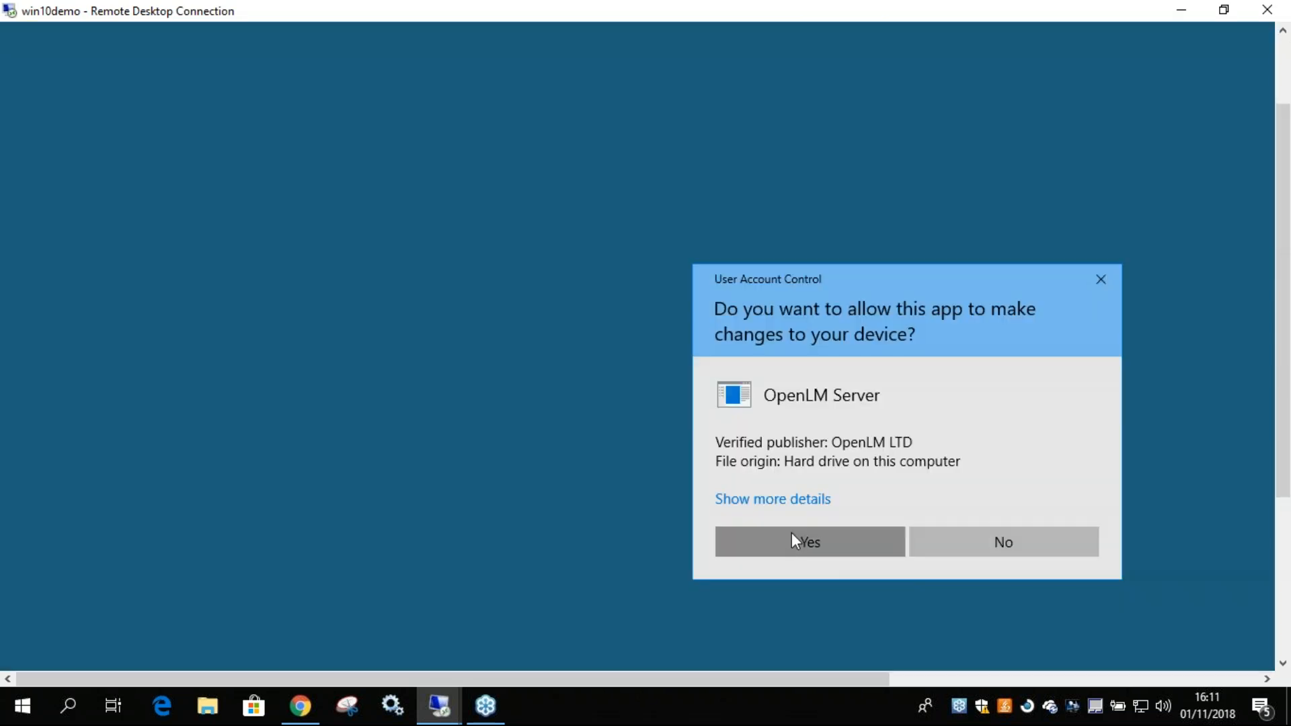
left_click(793, 538)
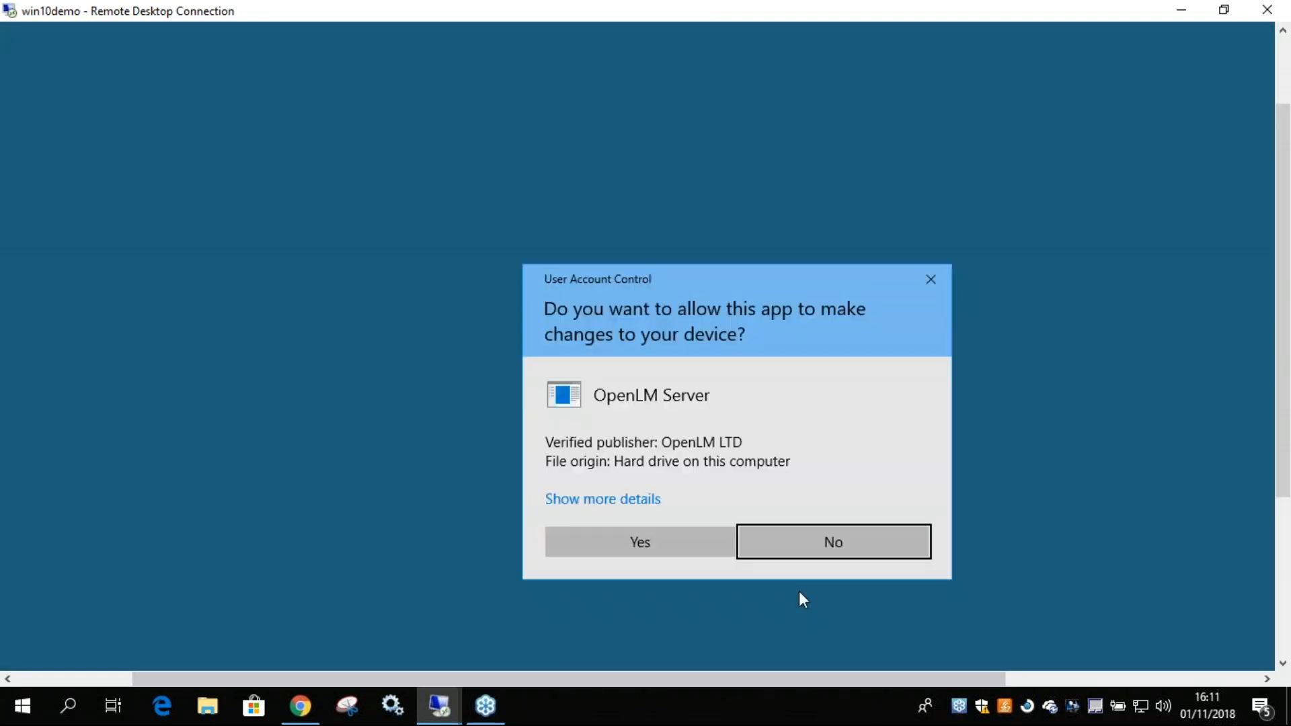
left_click(671, 553)
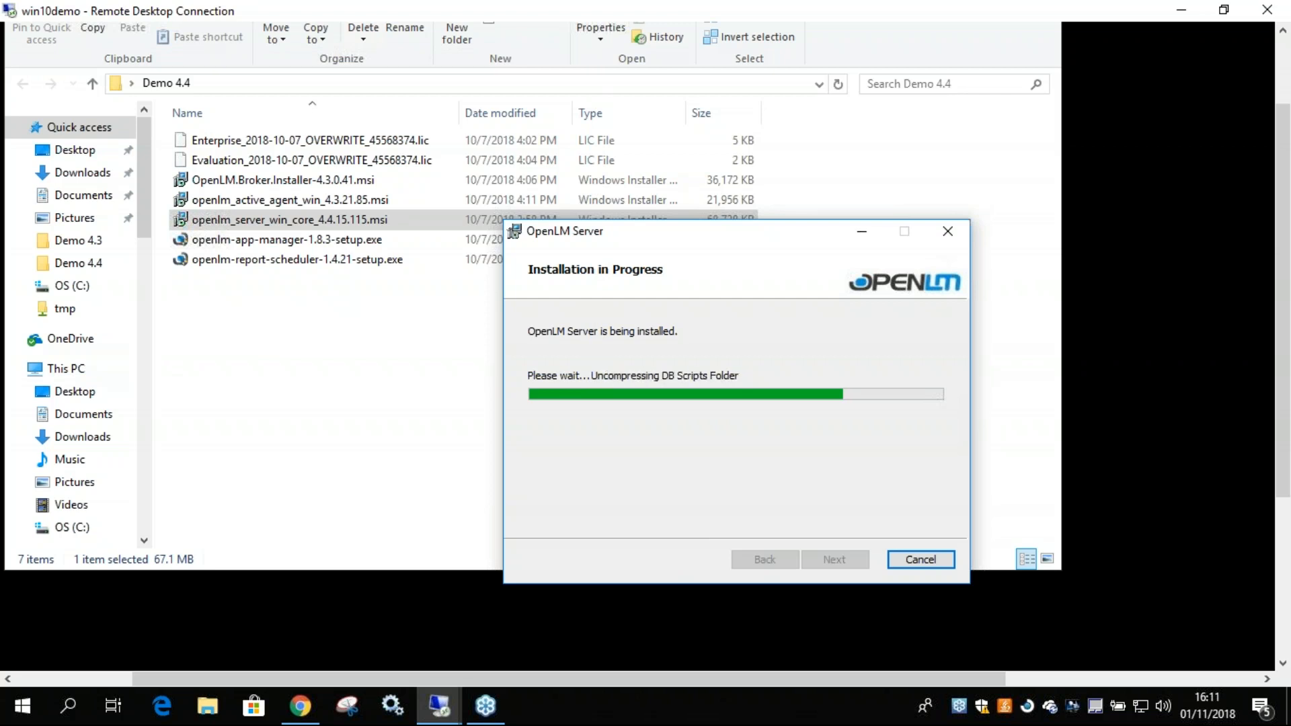
left_click_drag(607, 680, 576, 676)
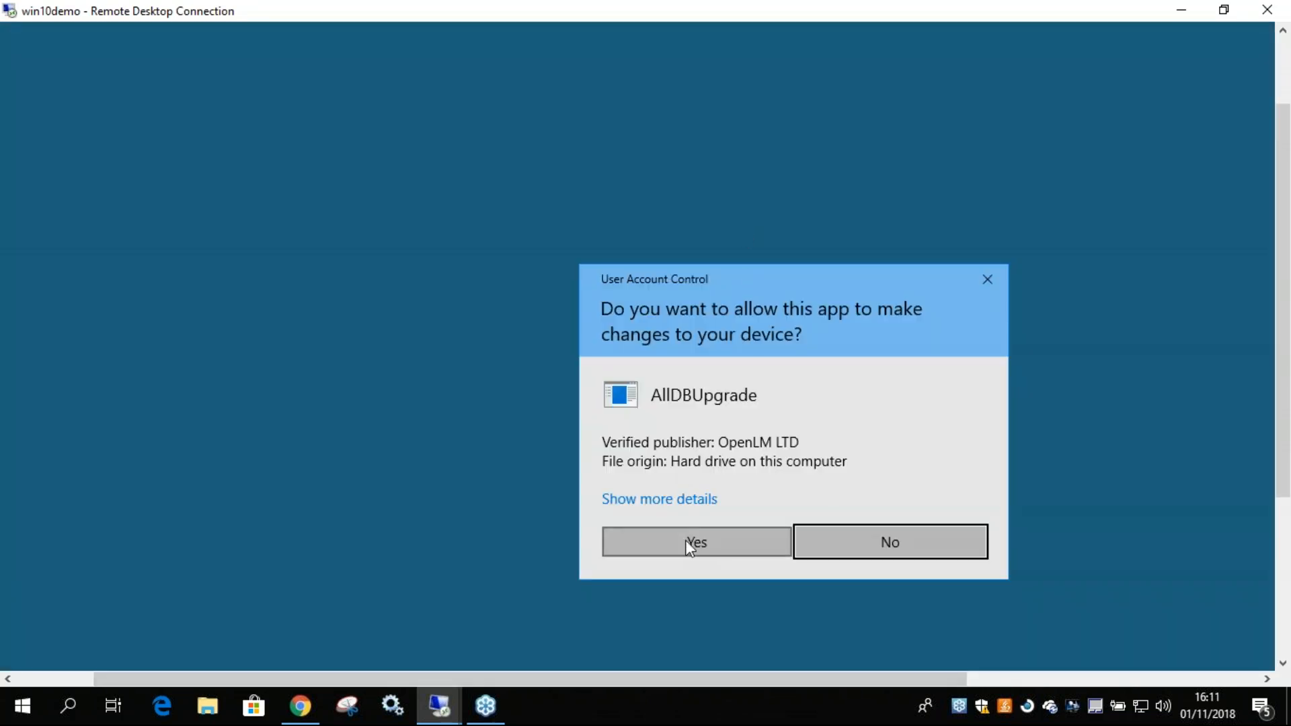
left_click(686, 540)
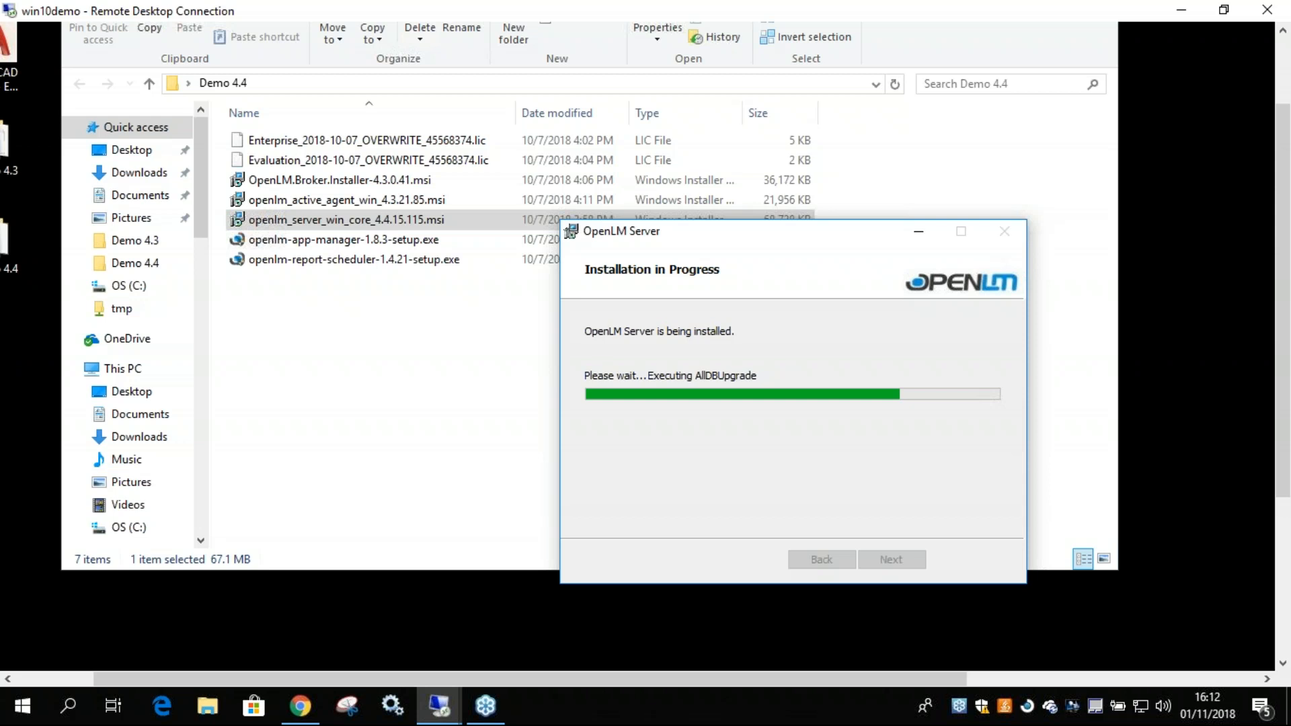
left_click_drag(756, 239, 722, 239)
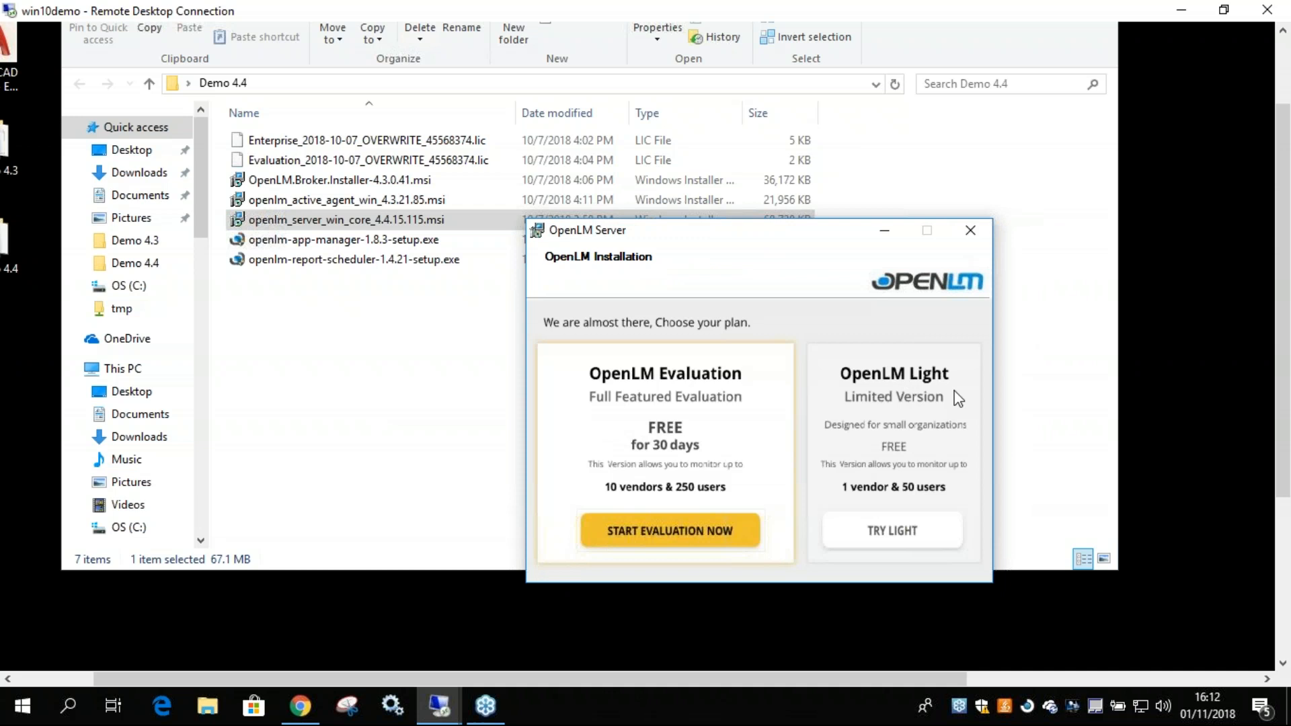
Choose the OpenLM Evaluation plan and go through the name, organization and email fields of the registration form.
left_click(666, 534)
left_click(625, 436)
left_click(611, 474)
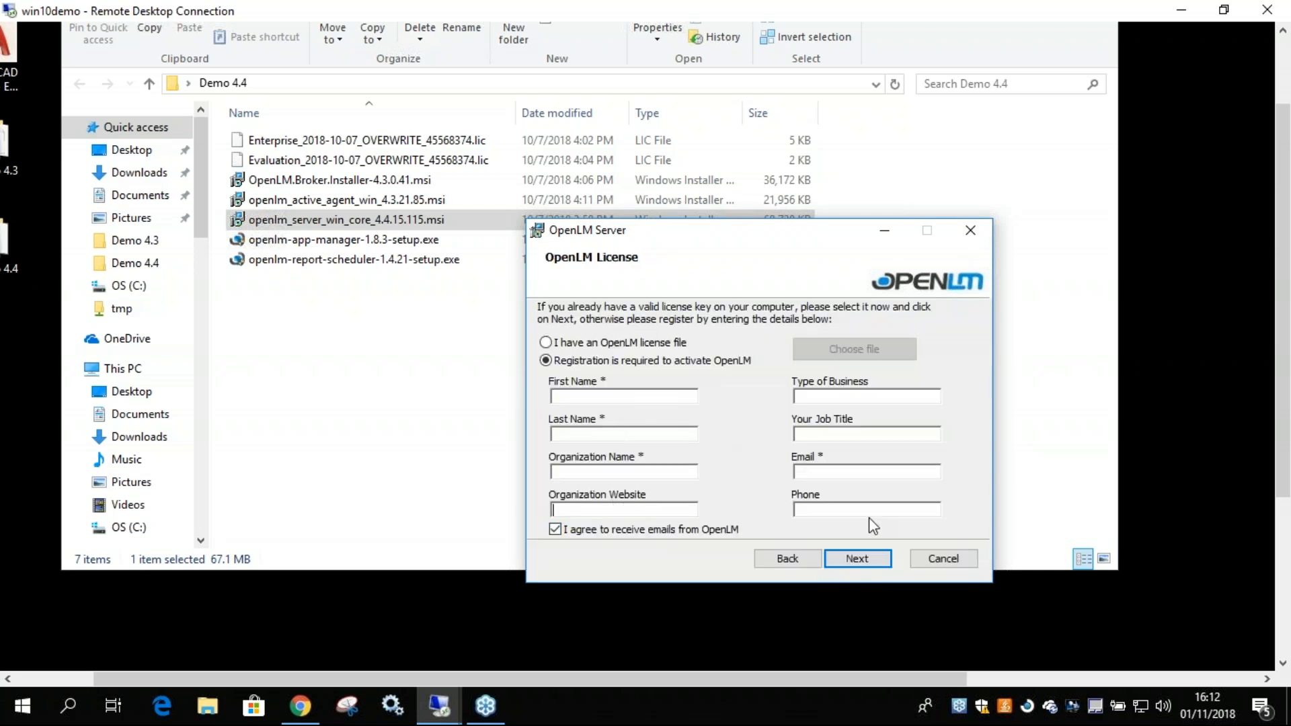
left_click(845, 472)
Choose to use an existing OpenLM license file, load the Enterprise license from the Demo 4.4 folder, and continue the installation.
left_click(562, 346)
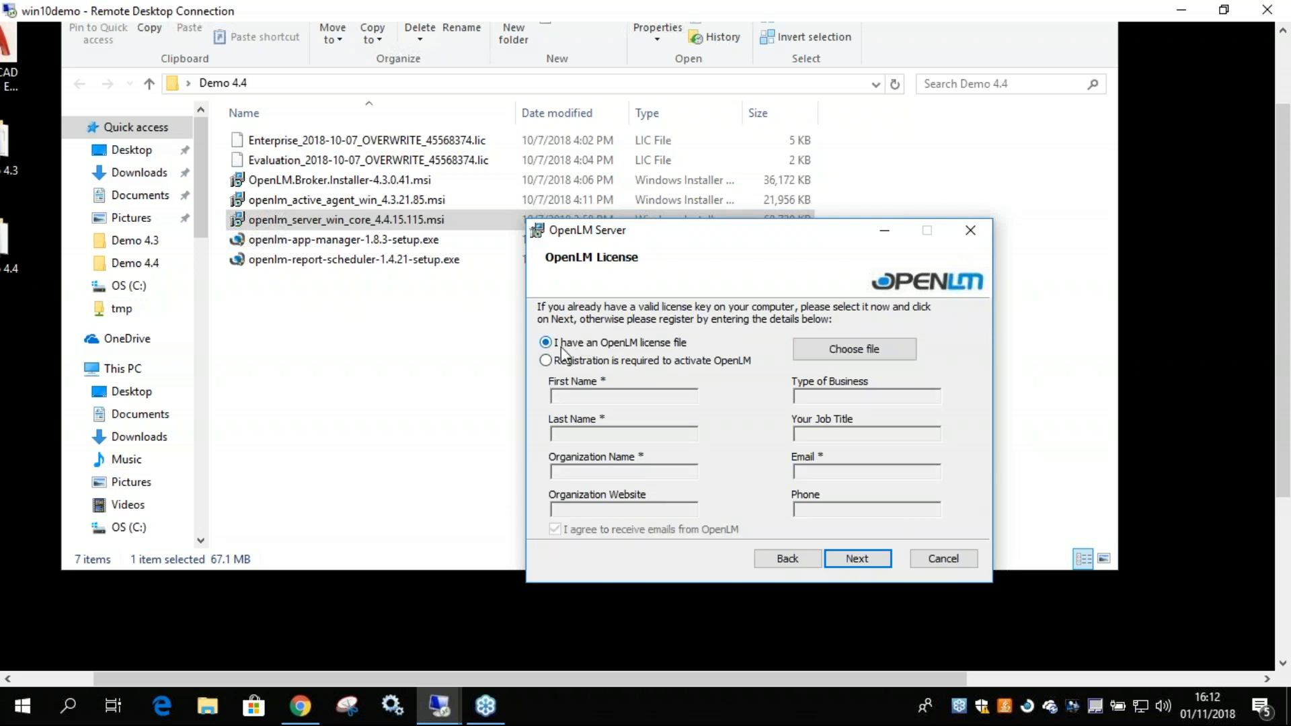
left_click(897, 350)
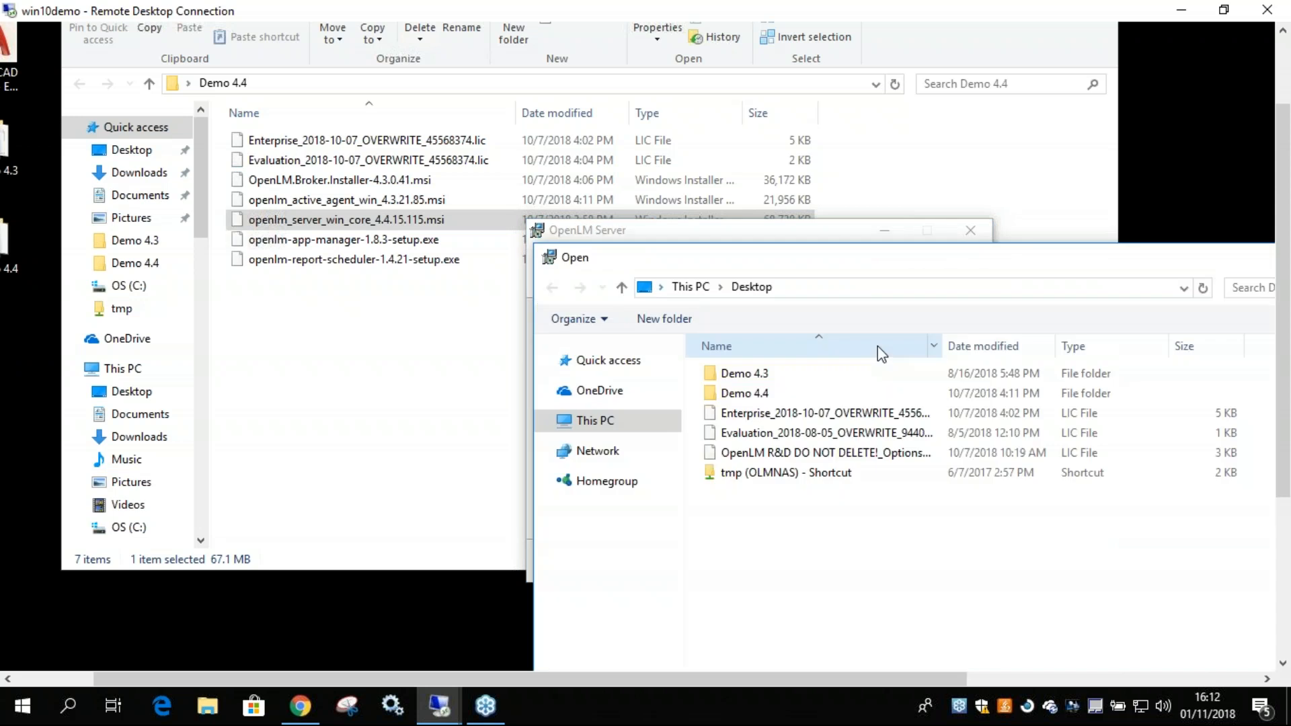
left_click(756, 378)
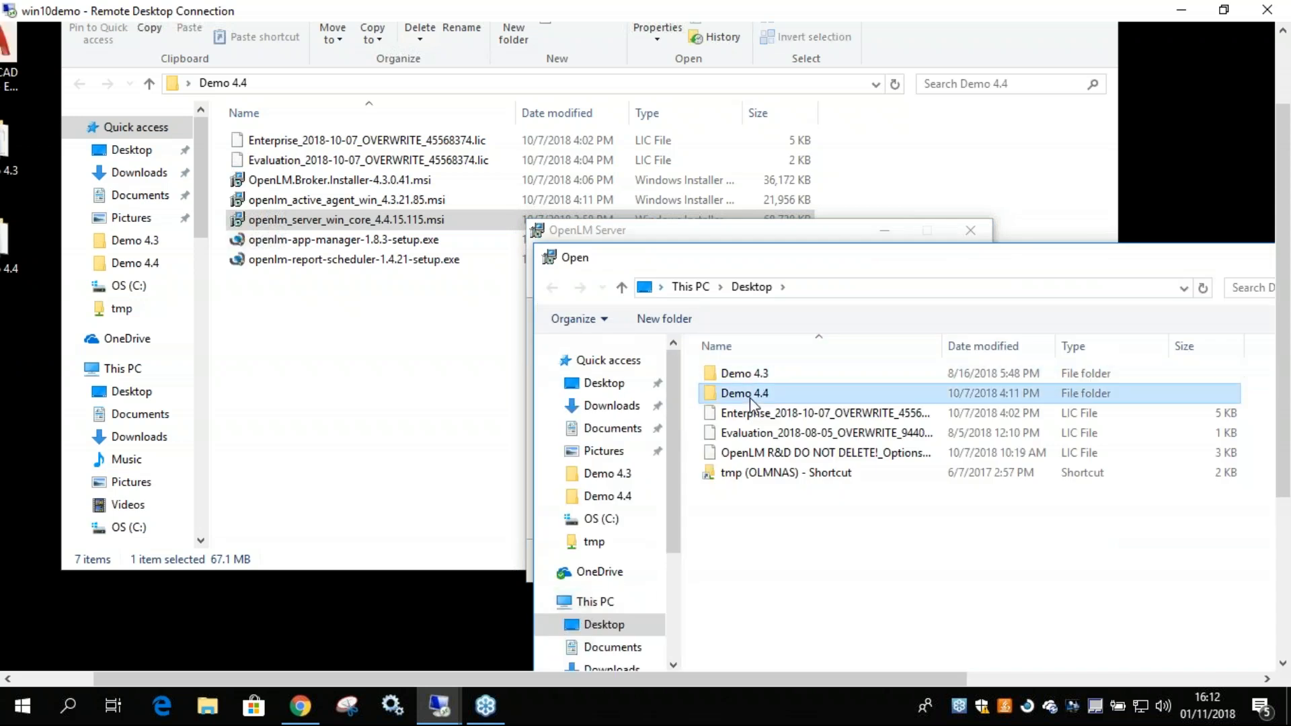
double_click(749, 396)
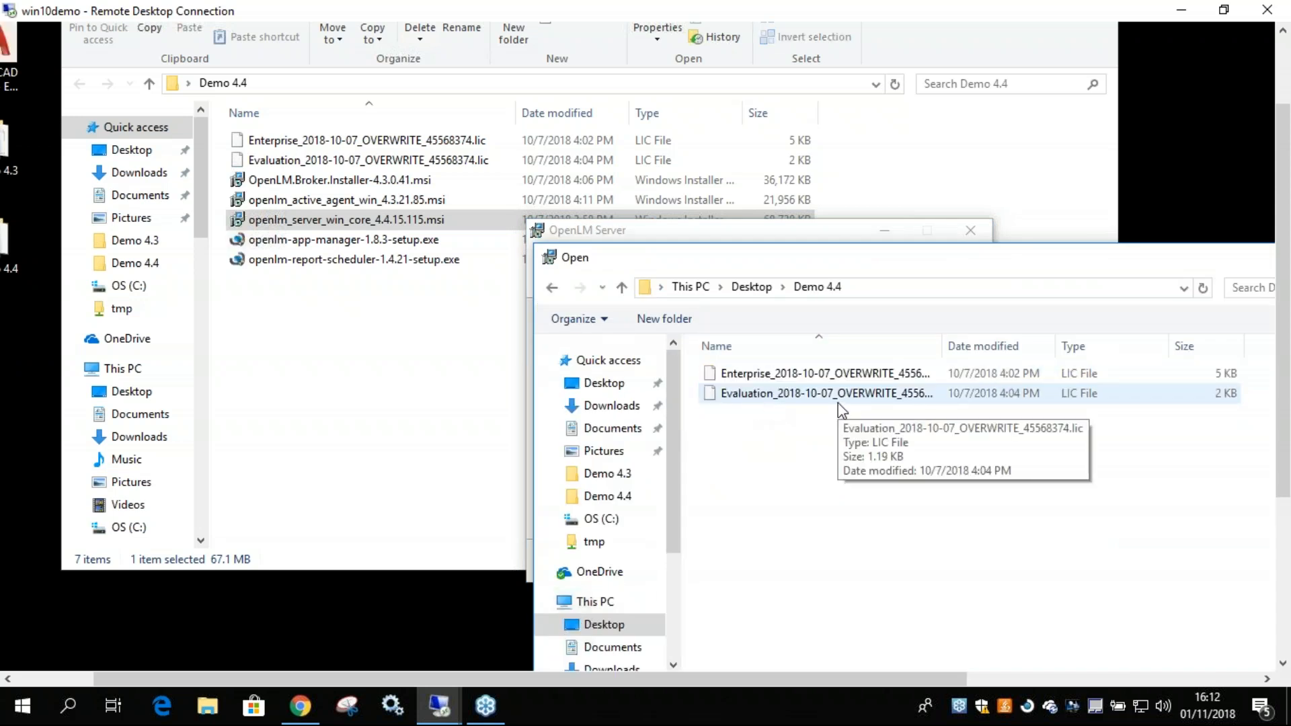
left_click(834, 375)
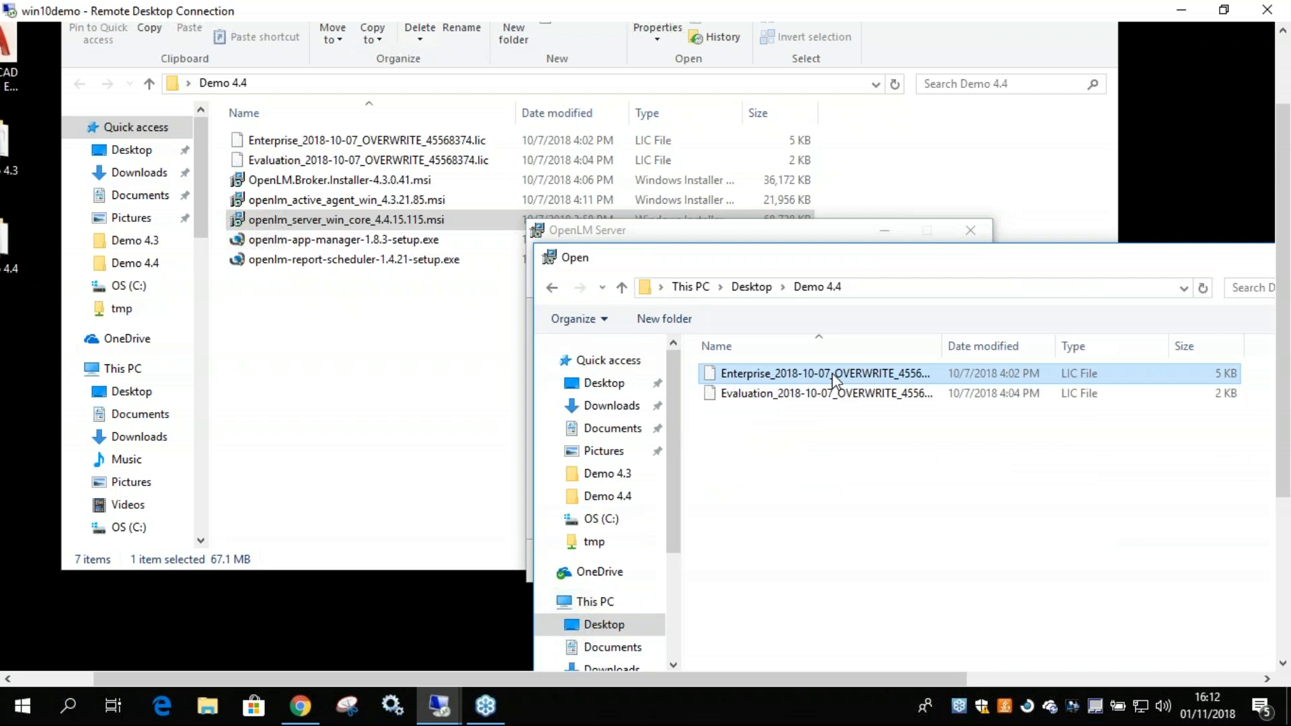
double_click(833, 377)
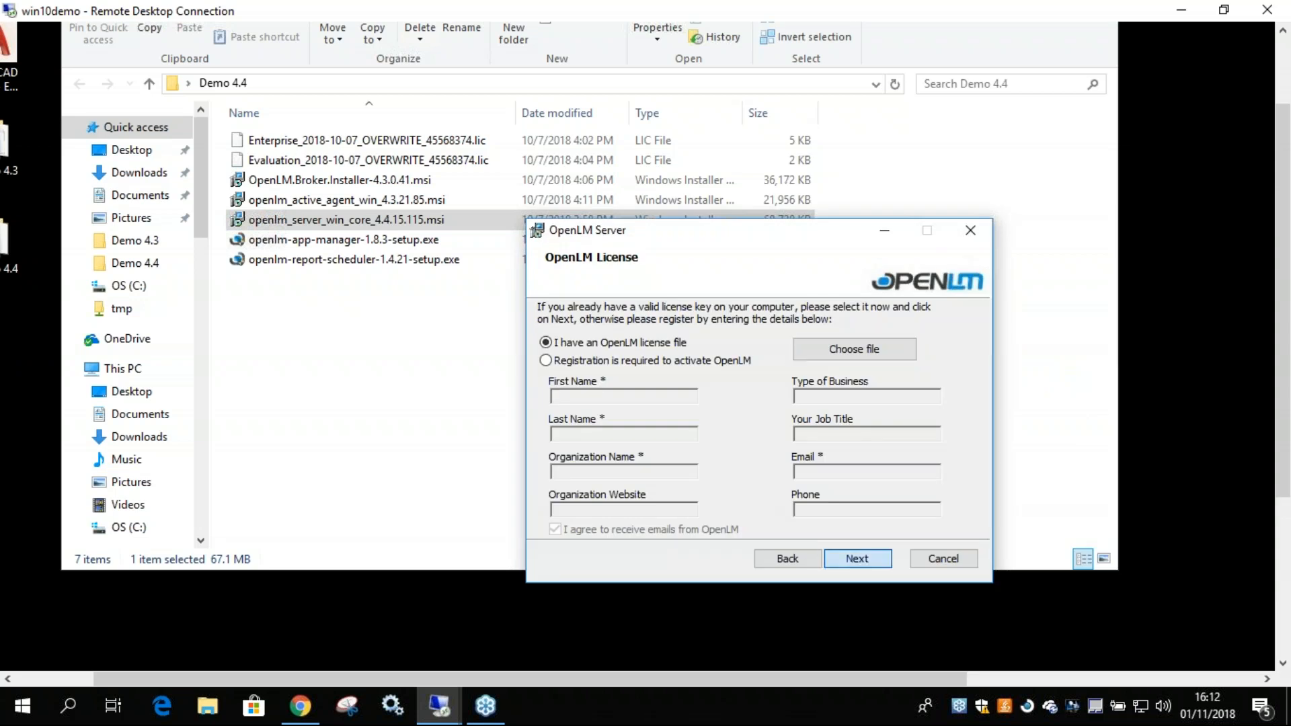
left_click(857, 558)
left_click(709, 556)
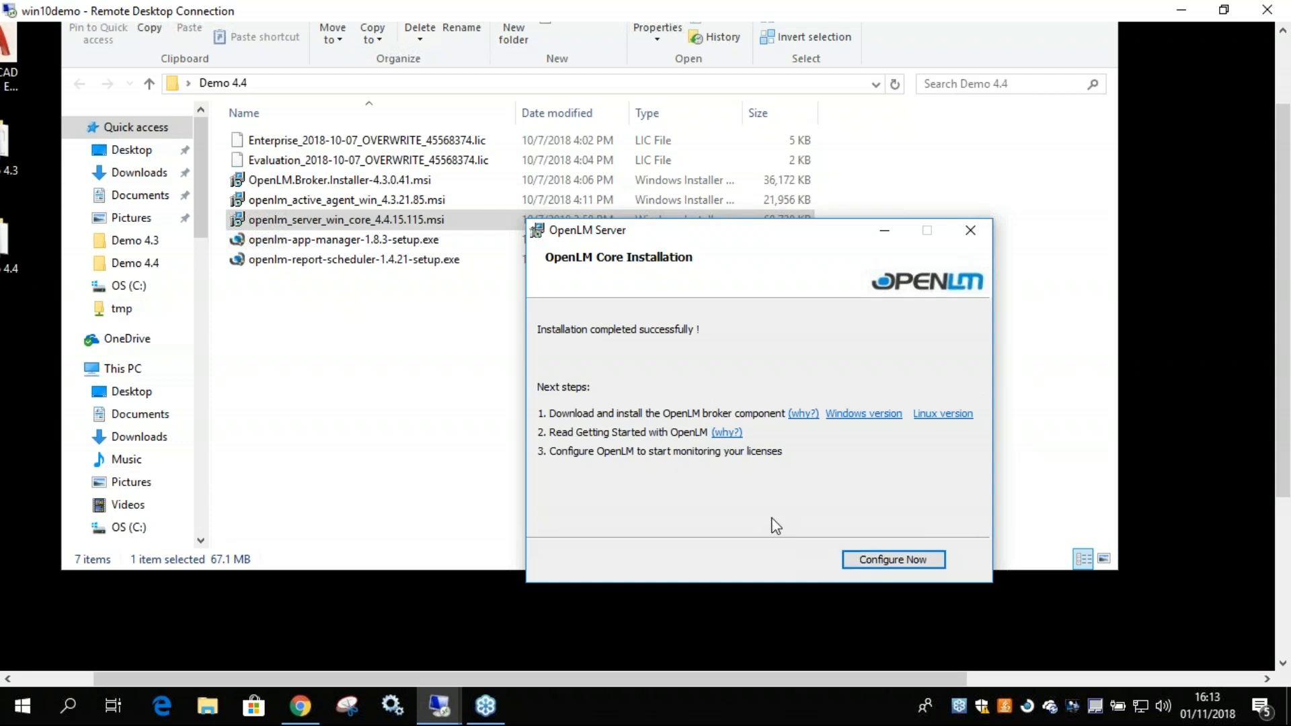
Start the OpenLM Server configuration from the completed installer, allow it to make changes, and reposition its Options window.
left_click(901, 561)
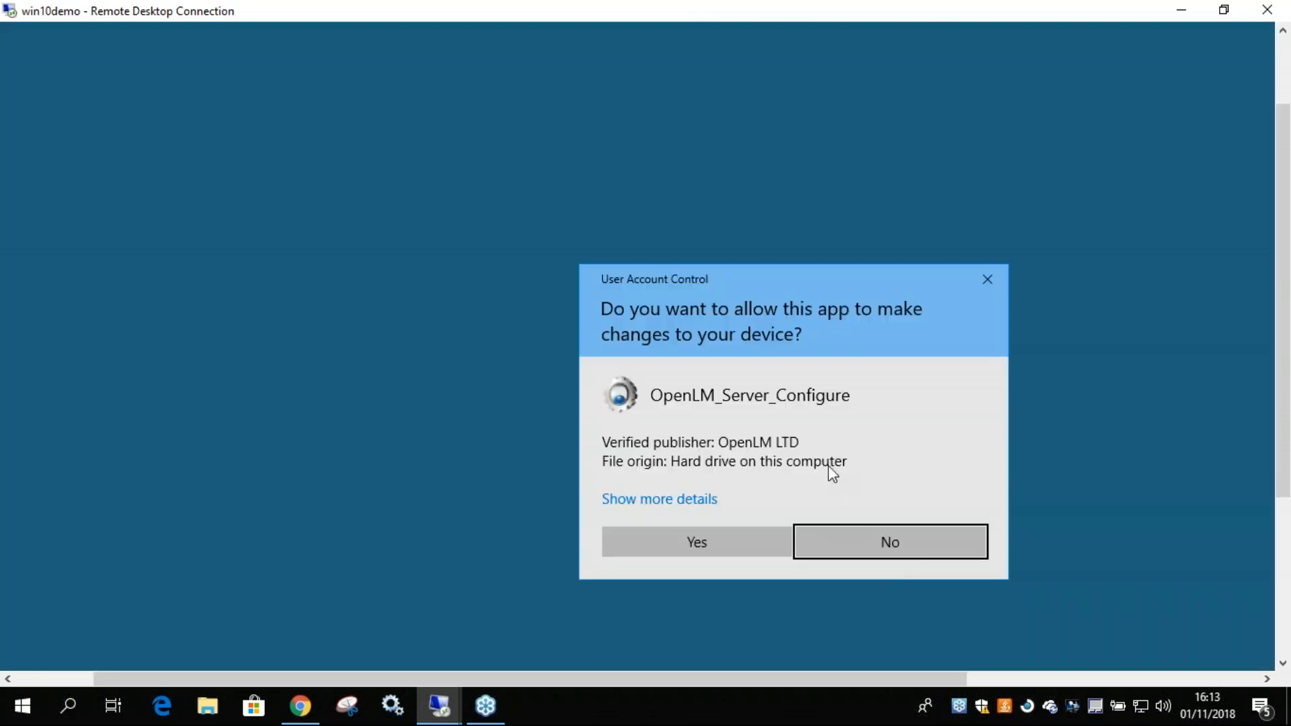
left_click(715, 542)
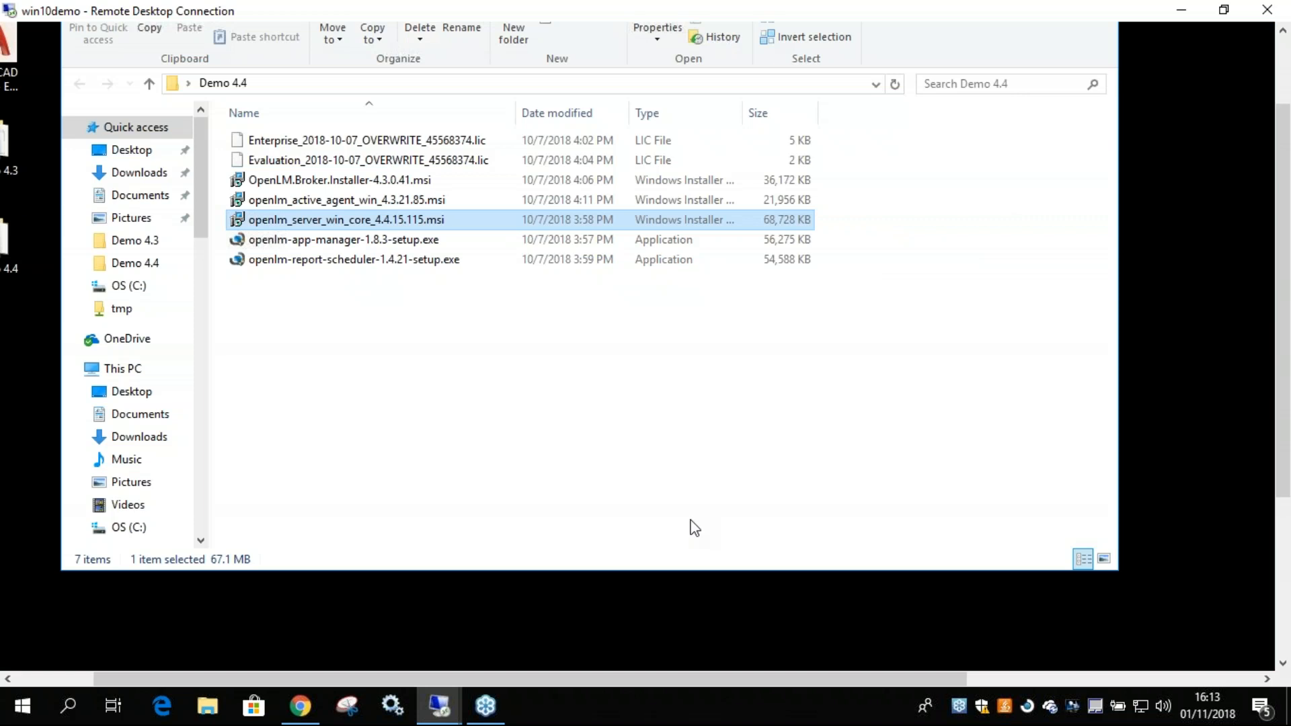
left_click(622, 622)
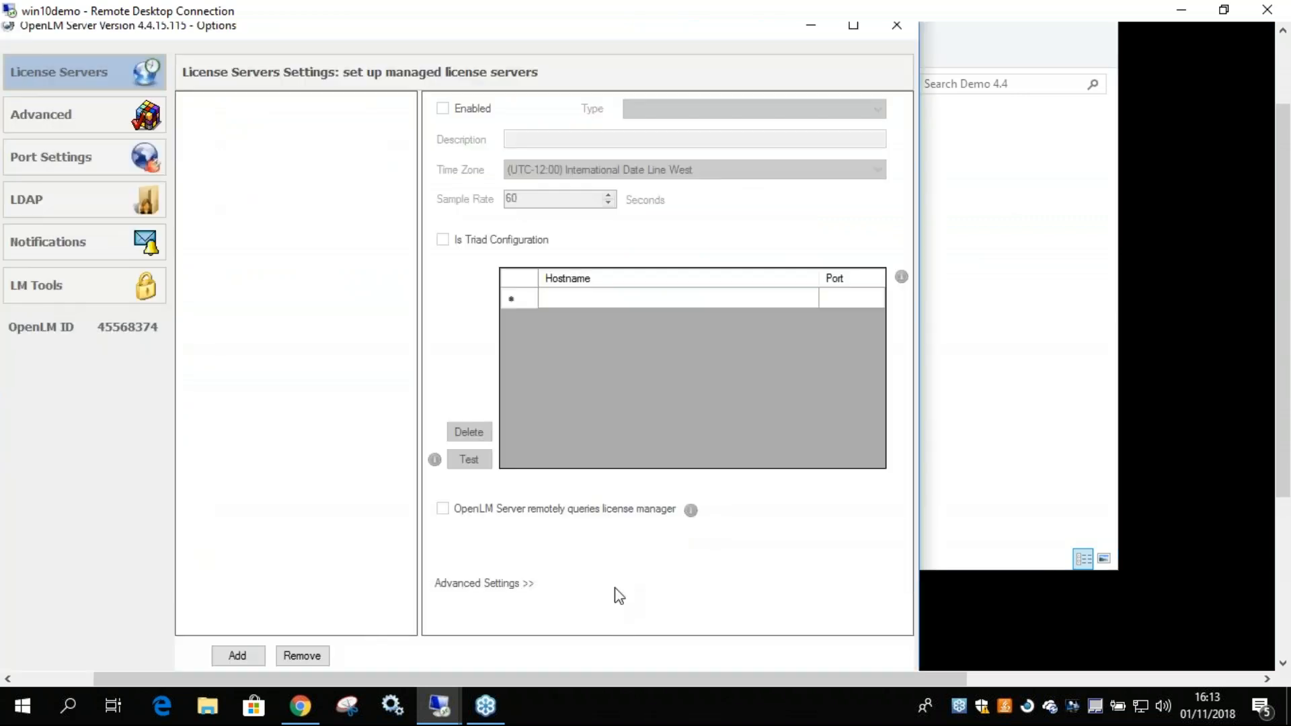
left_click_drag(501, 32, 626, 40)
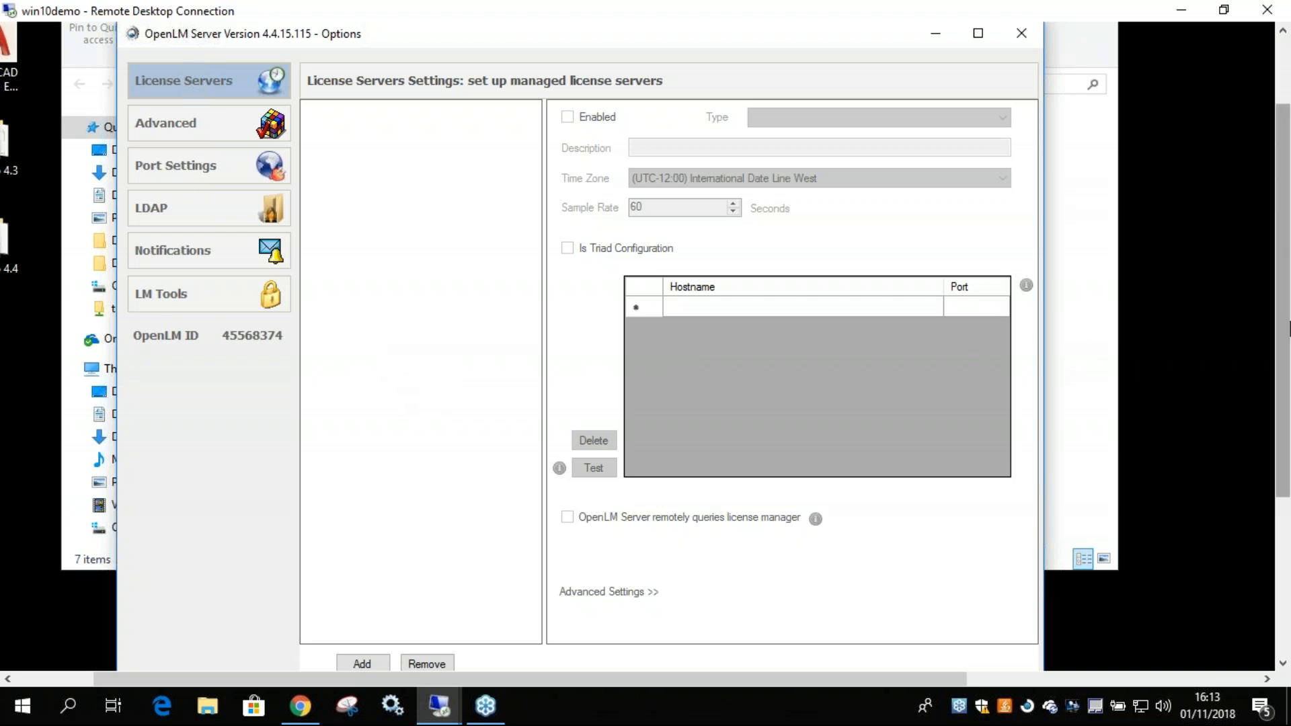
left_click(1228, 327)
scroll(1228, 327, "down", 5)
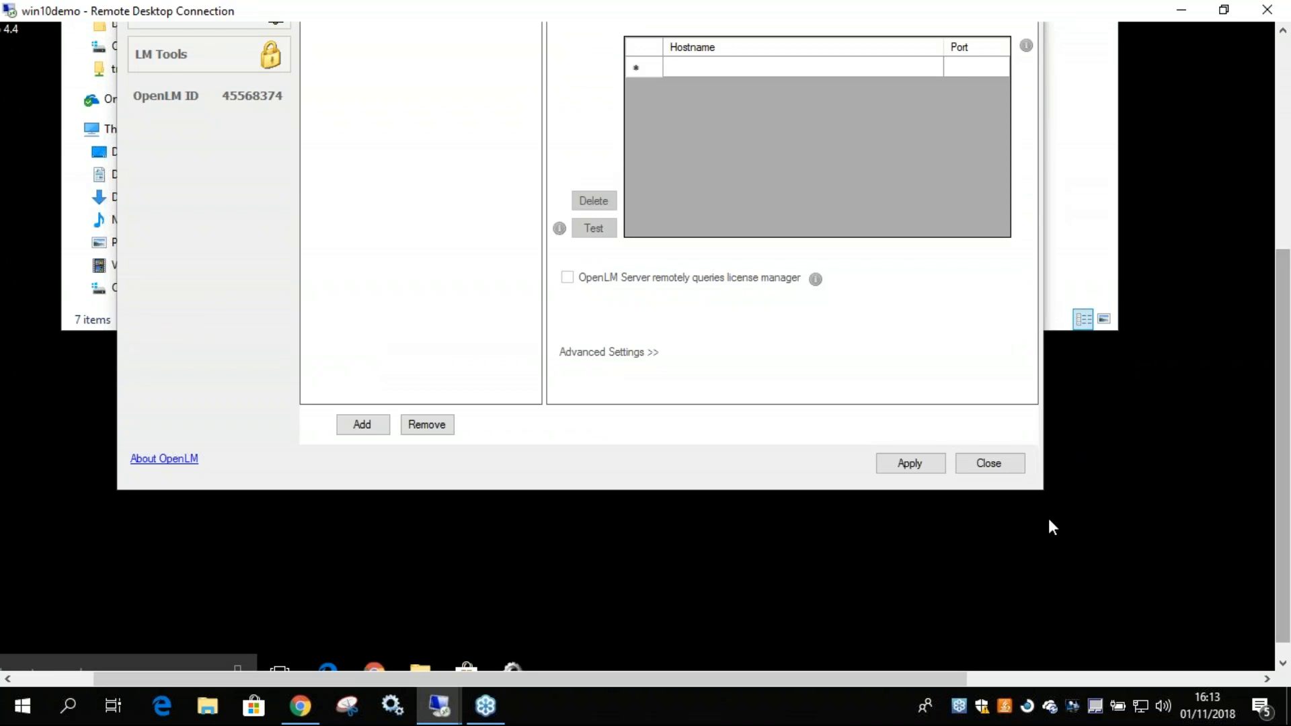
left_click_drag(956, 679, 758, 679)
left_click_drag(1281, 494, 1019, 596)
left_click(166, 651)
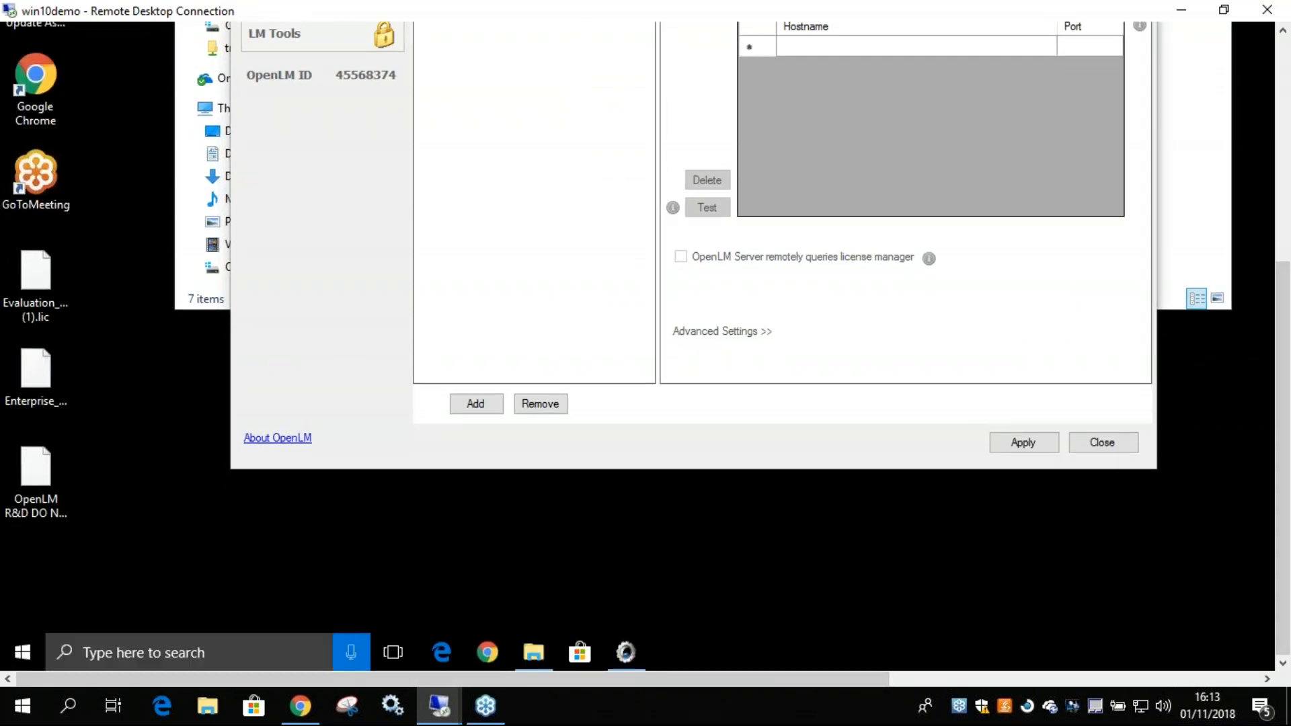
type("user")
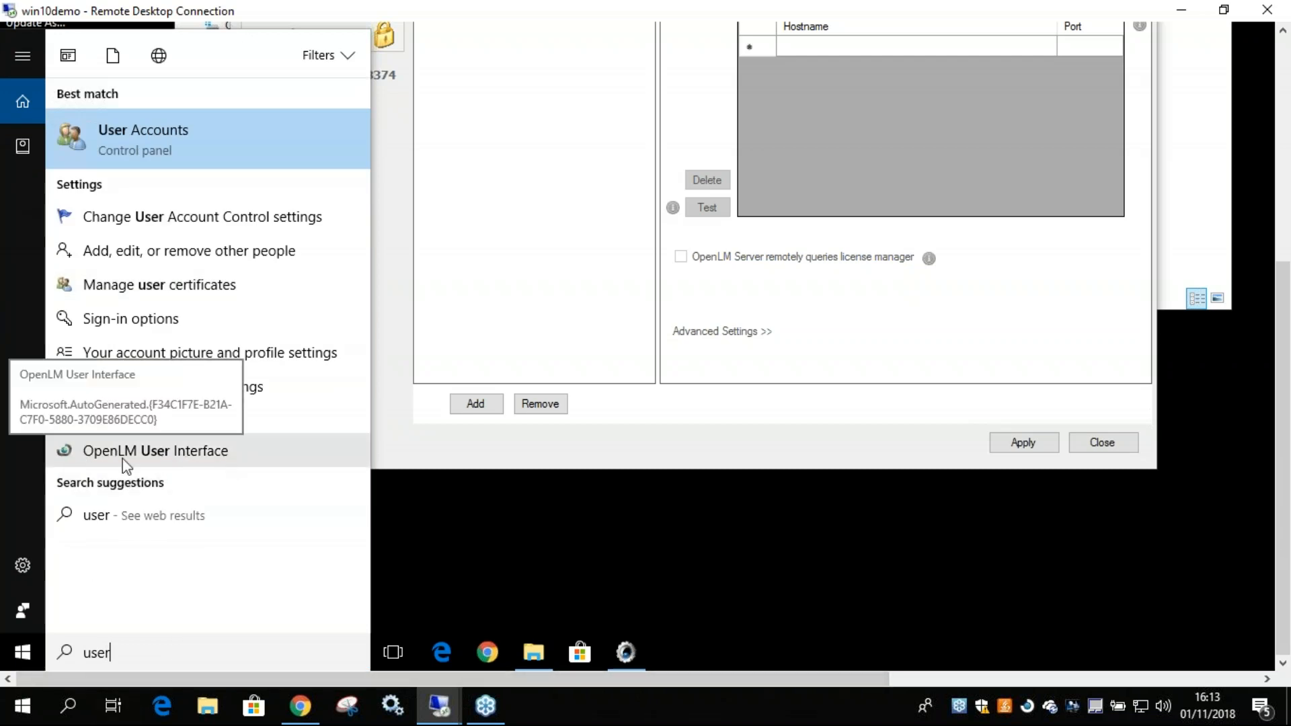
left_click(20, 652)
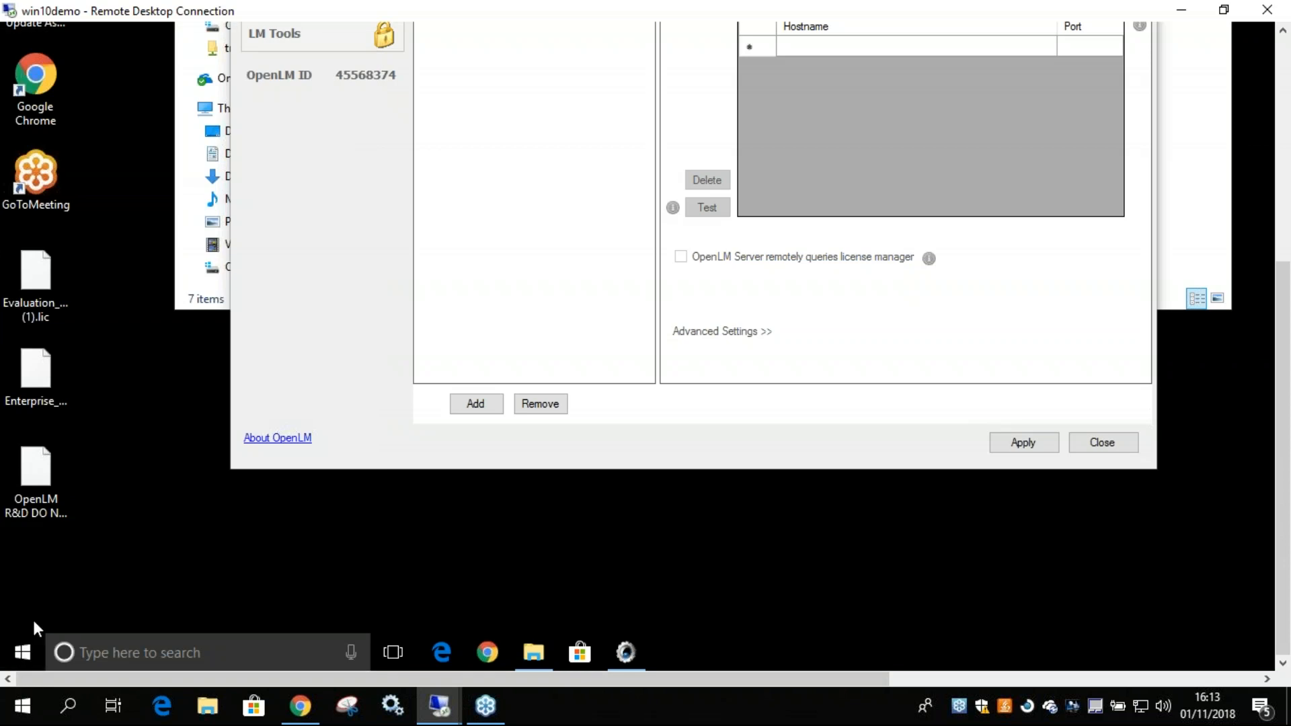
Launch OpenLM User Interface from the OpenLM program group on win10demo and bring its Chrome window to the front.
left_click(22, 655)
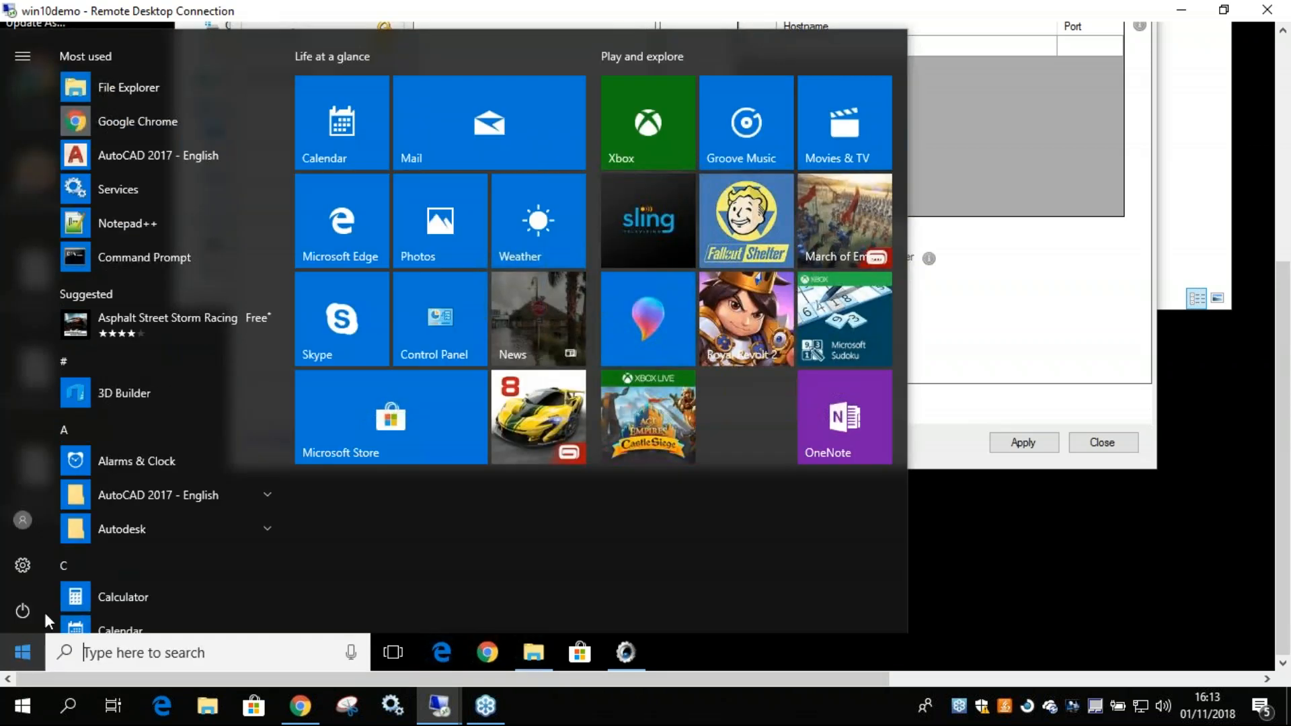
scroll(121, 484, "down", 6)
scroll(124, 482, "down", 10)
scroll(124, 477, "up", 4)
scroll(123, 350, "down", 8)
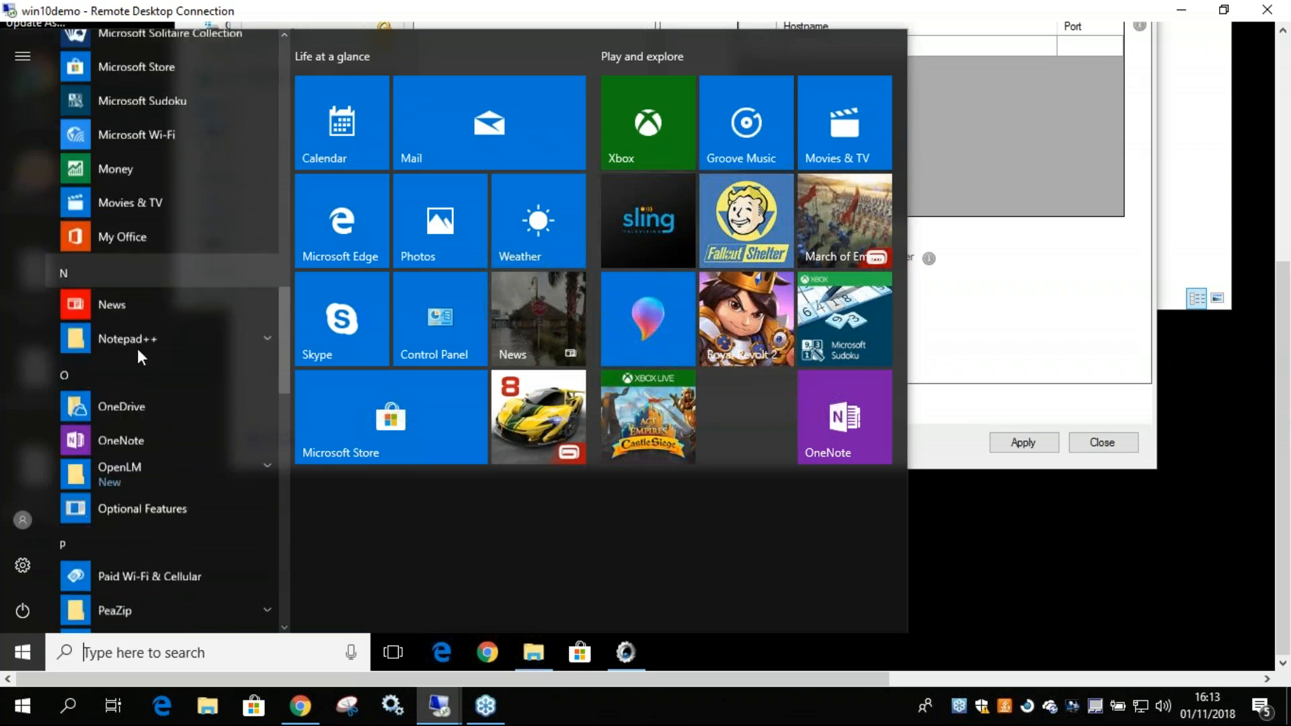
left_click(118, 393)
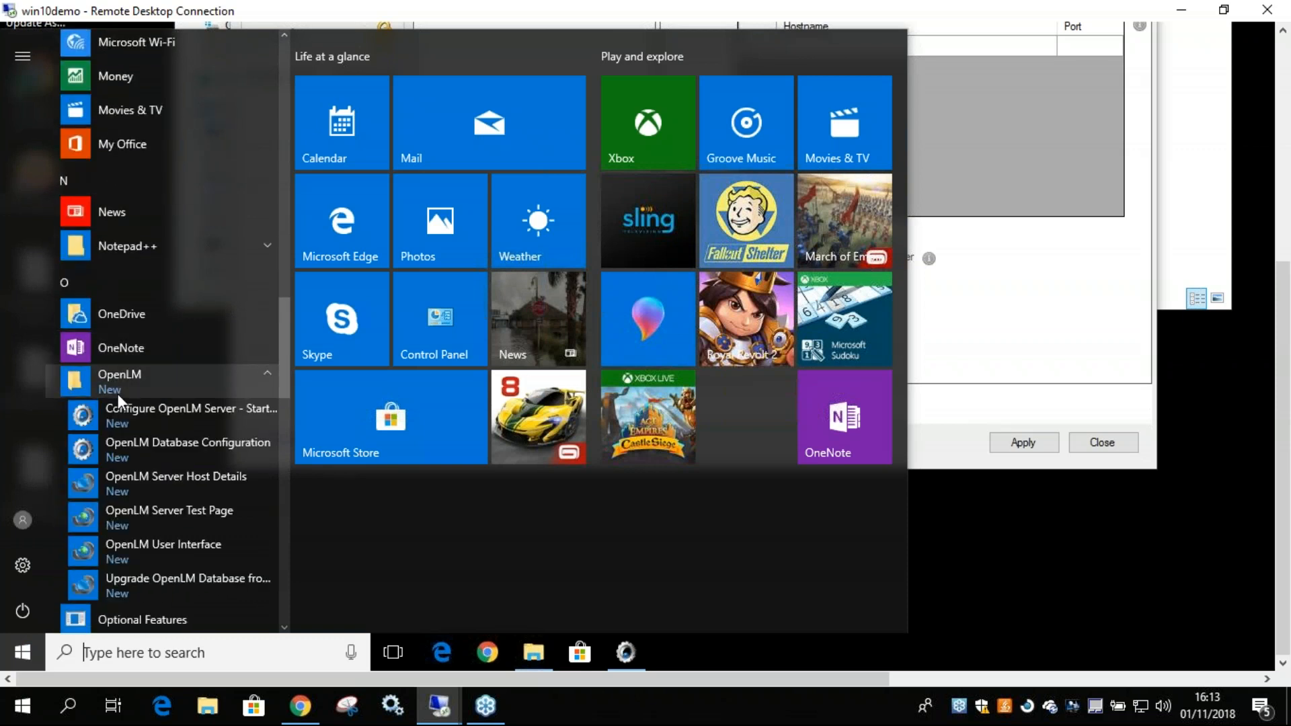
left_click(175, 552)
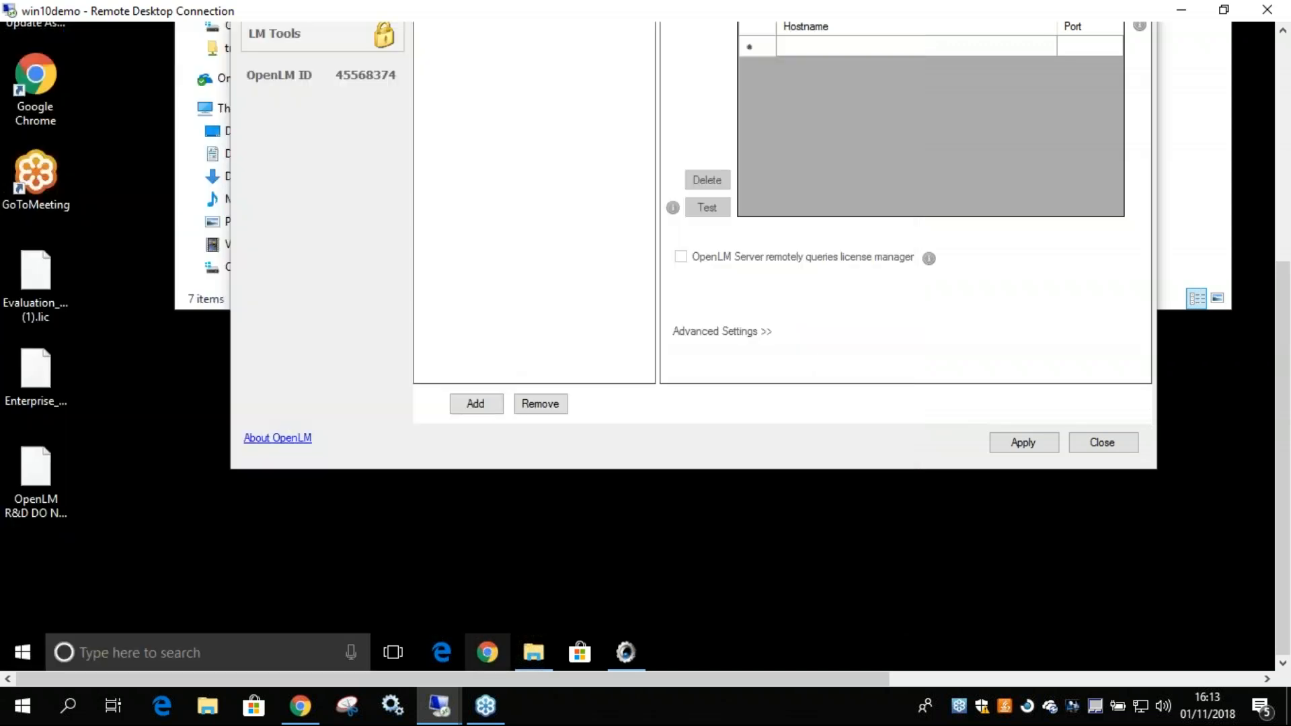
left_click(487, 650)
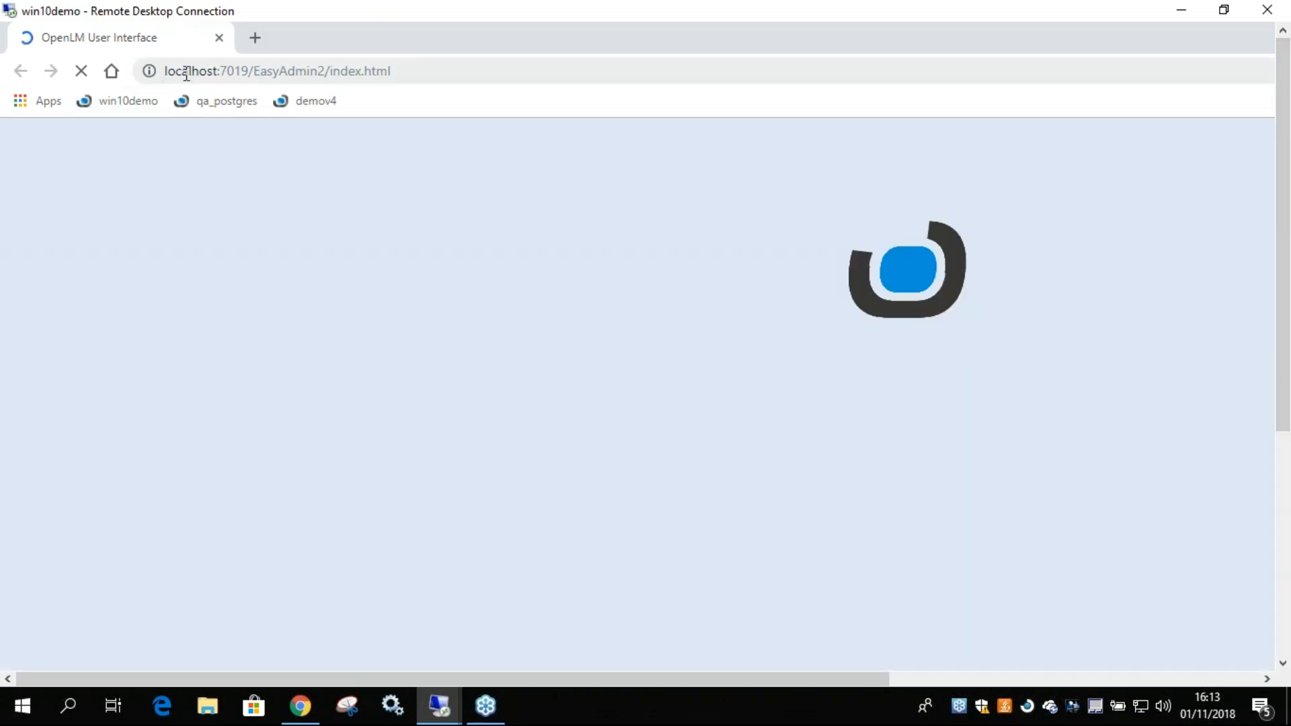
Examine the User Interface address localhost:7019/EasyAdmin2/index.html, focusing on its host name and port.
left_click(187, 73)
left_click(390, 71)
left_click_drag(389, 70, 160, 71)
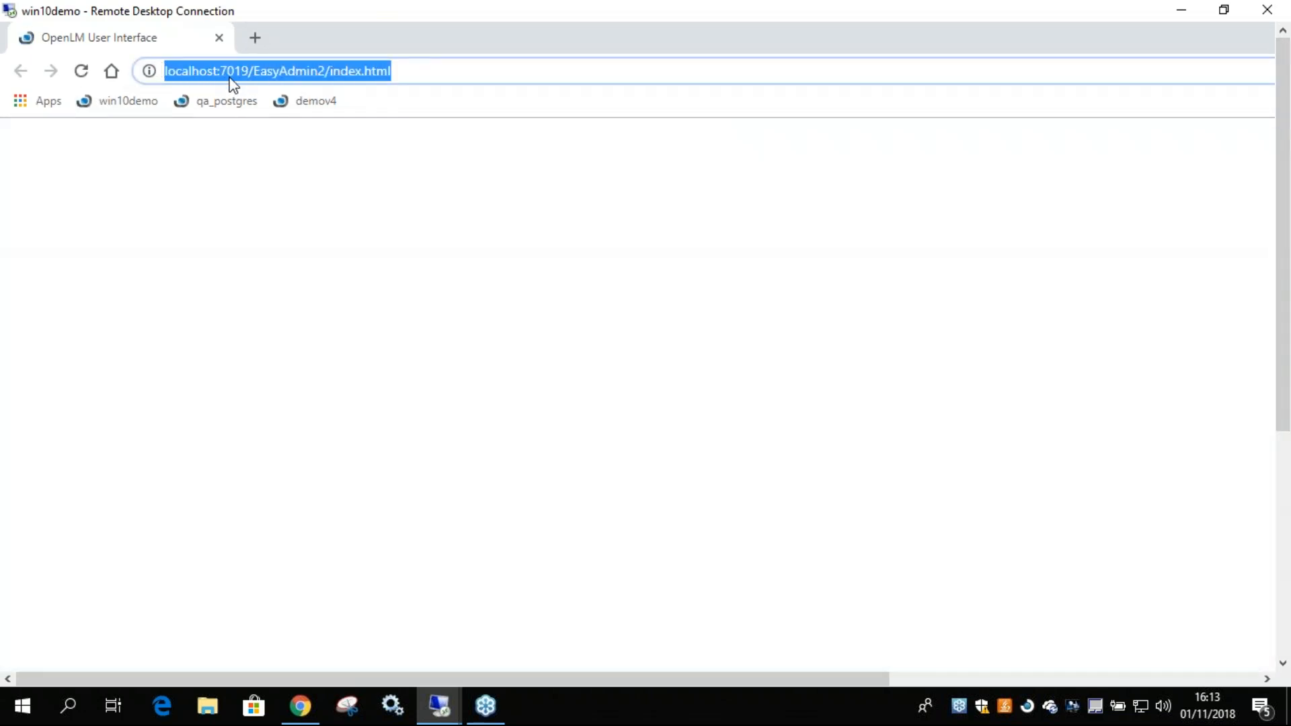
left_click(237, 71)
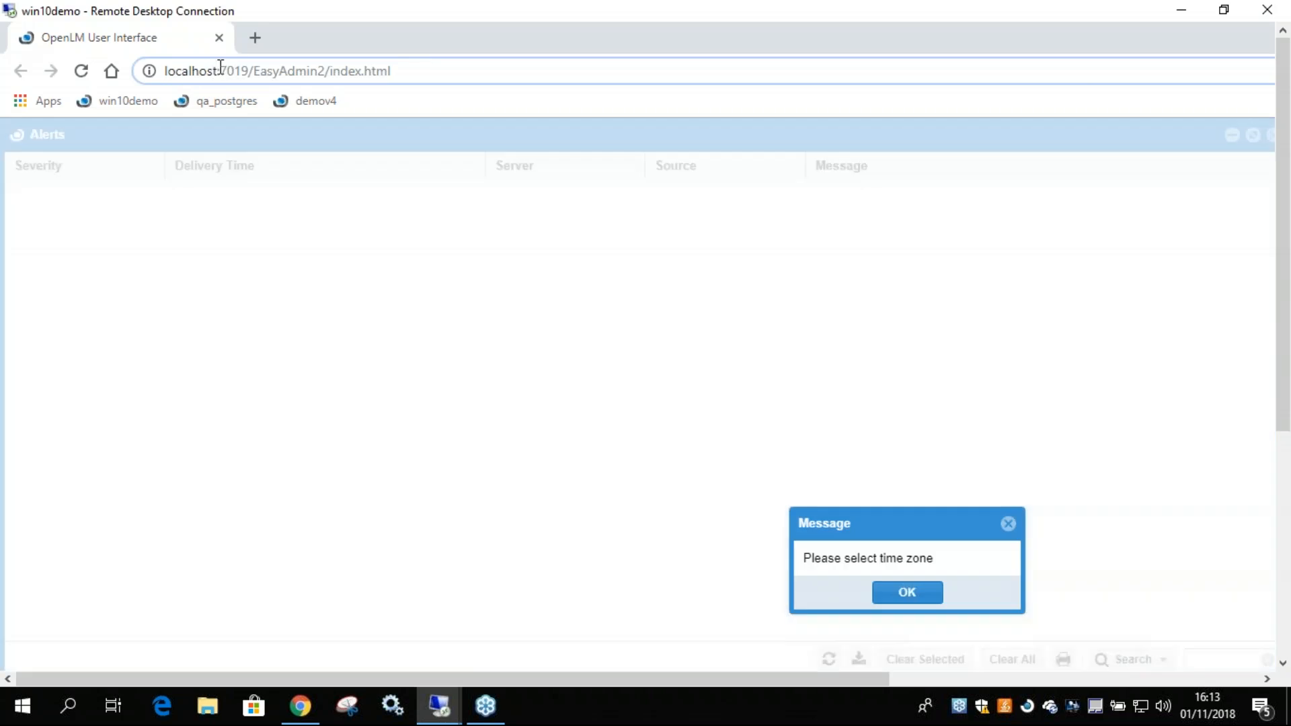
left_click_drag(220, 71, 111, 75)
double_click(234, 71)
left_click(255, 71)
left_click_drag(446, 66, 163, 64)
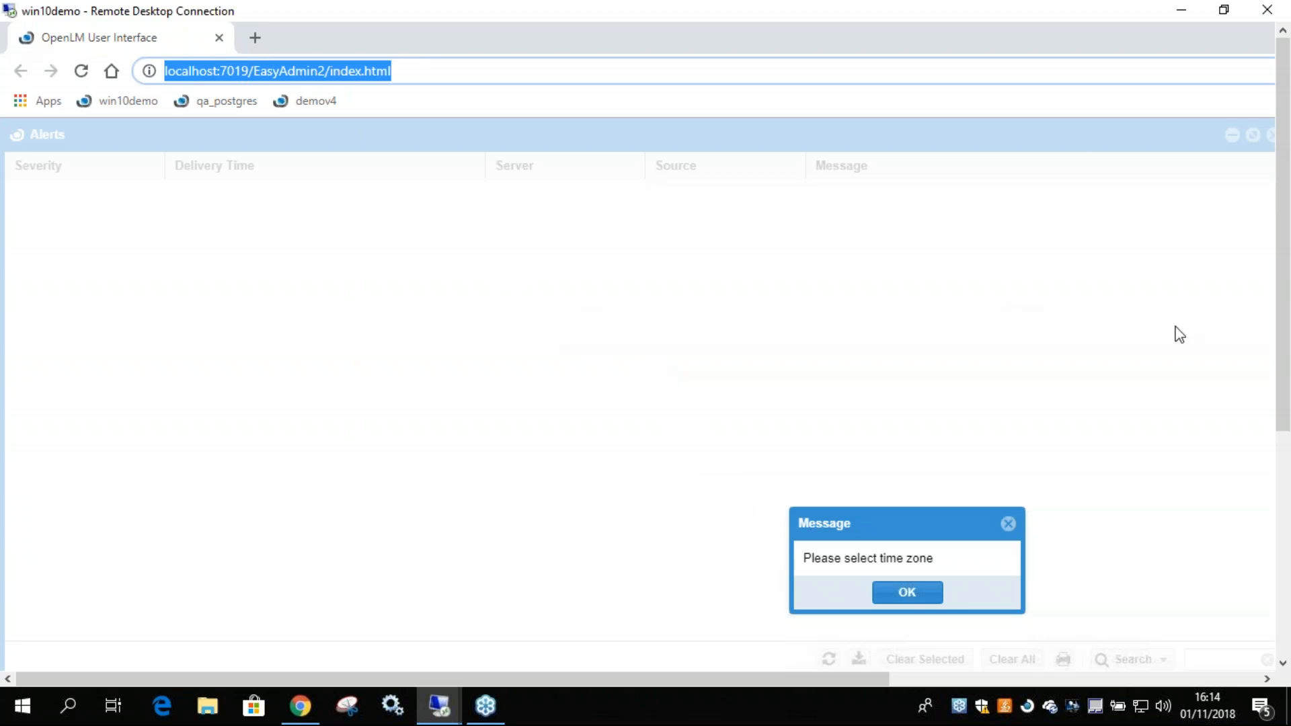
left_click_drag(1282, 338, 375, 155)
double_click(233, 71)
Acknowledge the time zone request, choose (UTC) Casablanca as the time zone, and save the user settings.
left_click_drag(1282, 343, 1282, 425)
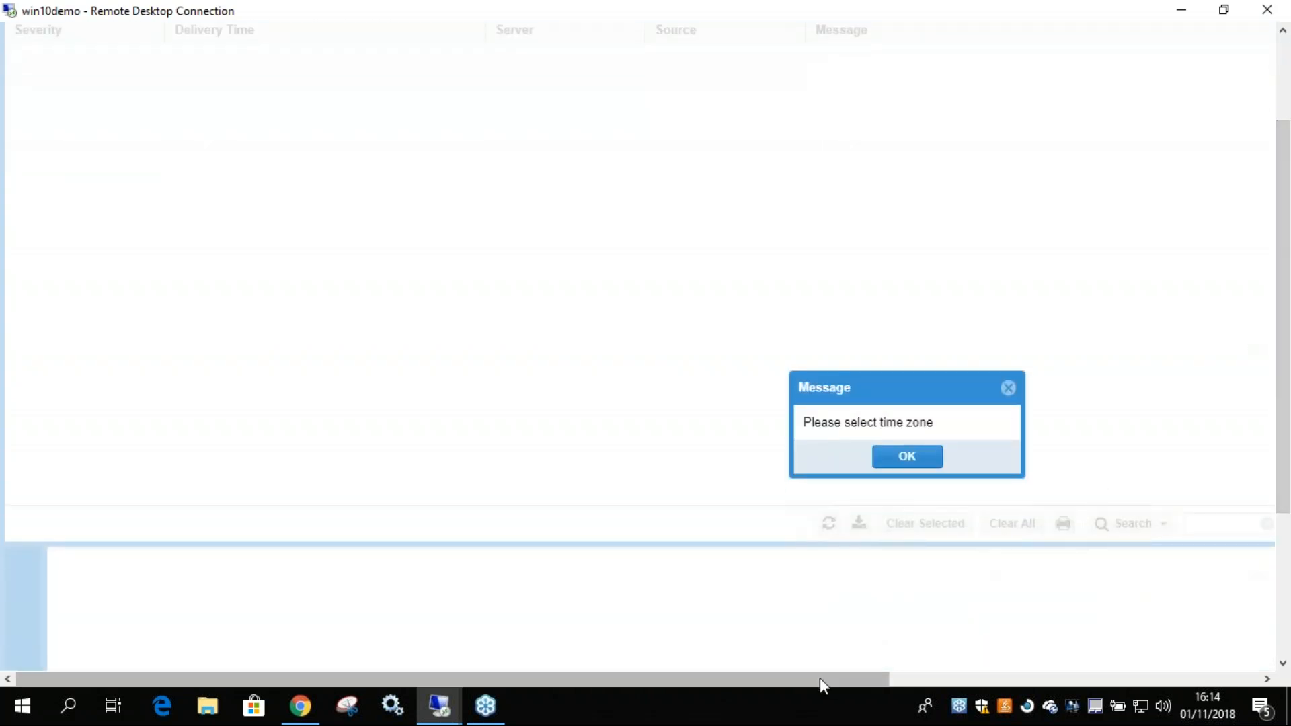
left_click_drag(821, 680, 966, 681)
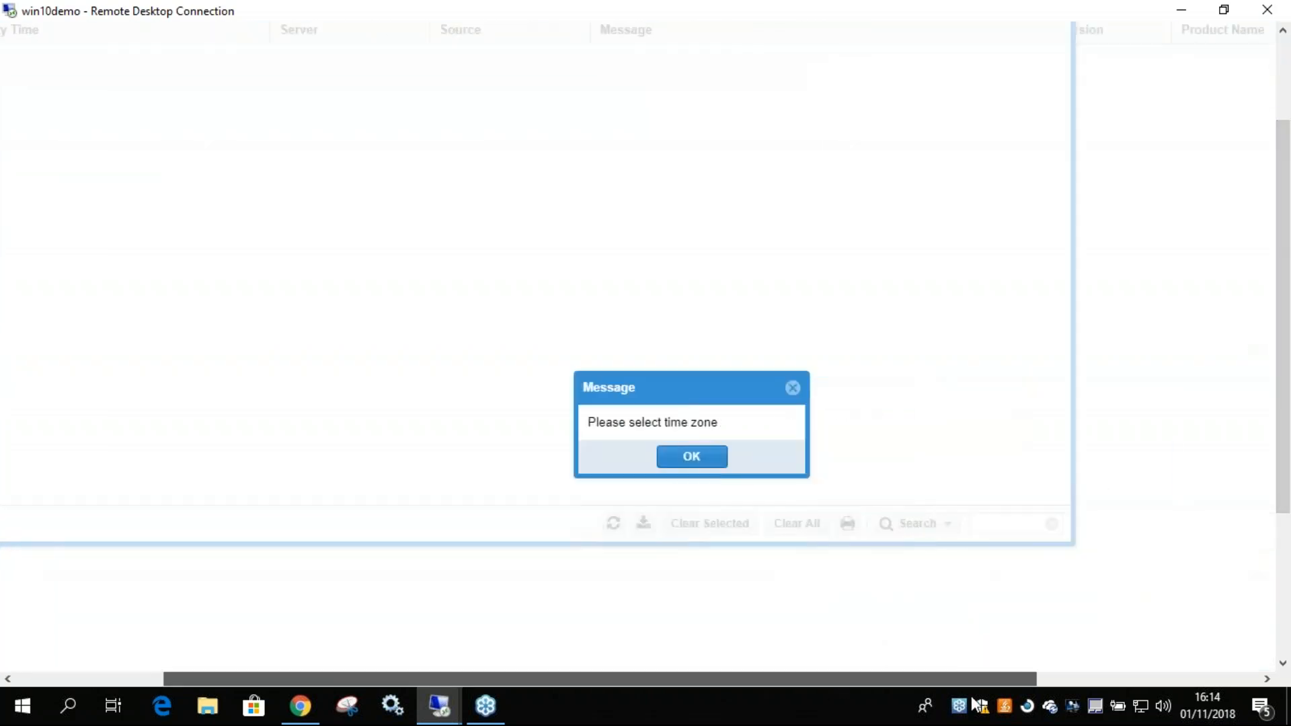
left_click(693, 460)
left_click(993, 306)
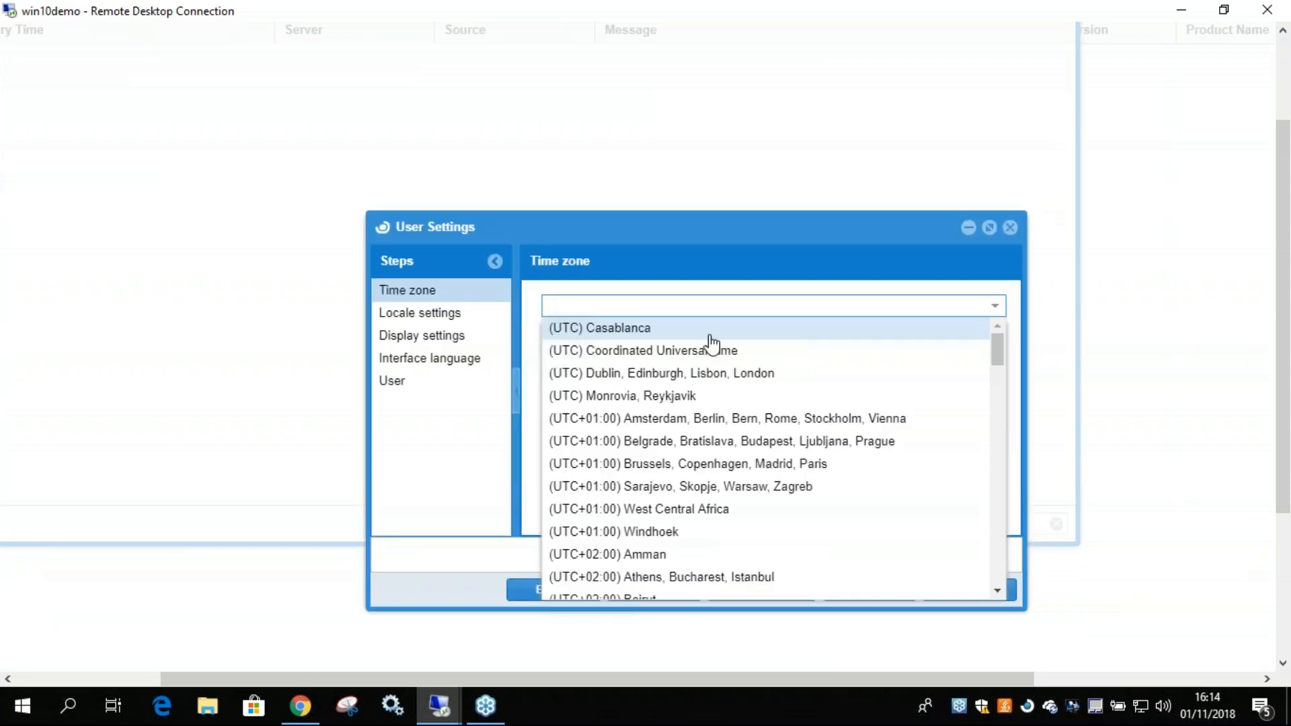
left_click(625, 331)
left_click(970, 592)
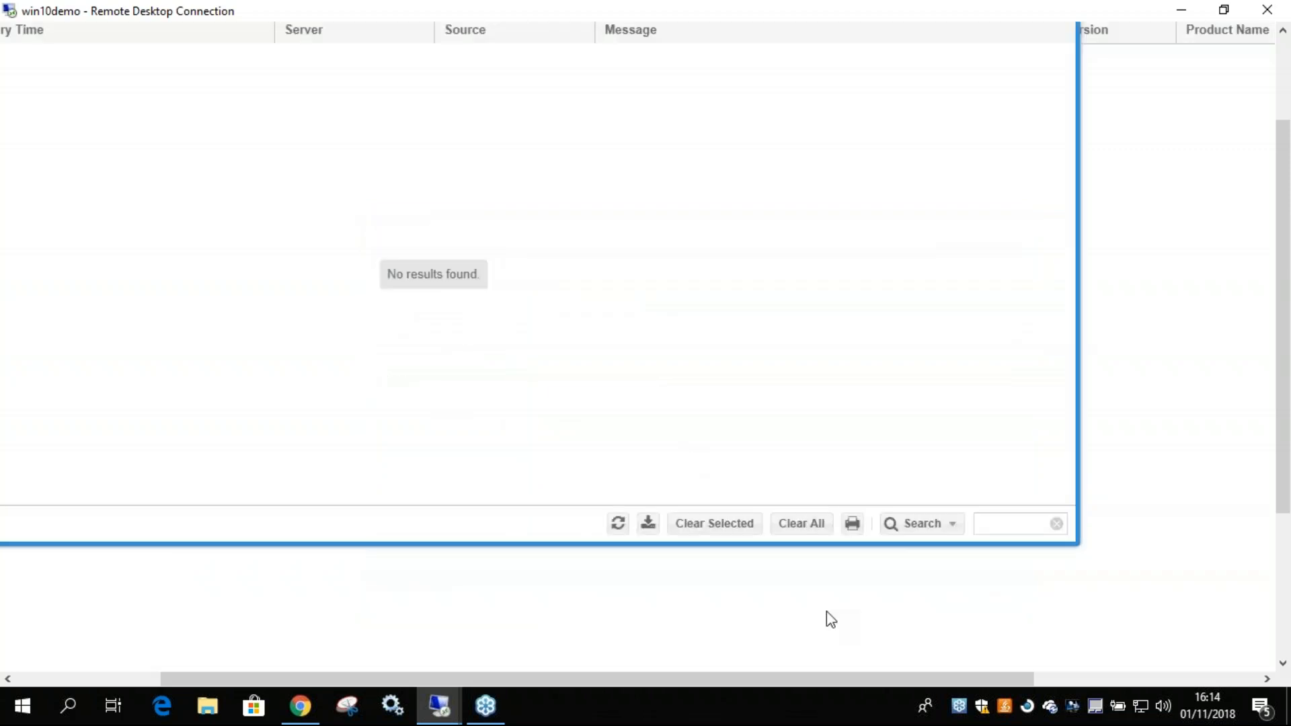
Close the Alerts window and the window behind it to get to the License Servers list.
left_click_drag(965, 679, 959, 676)
left_click_drag(1273, 473, 1274, 390)
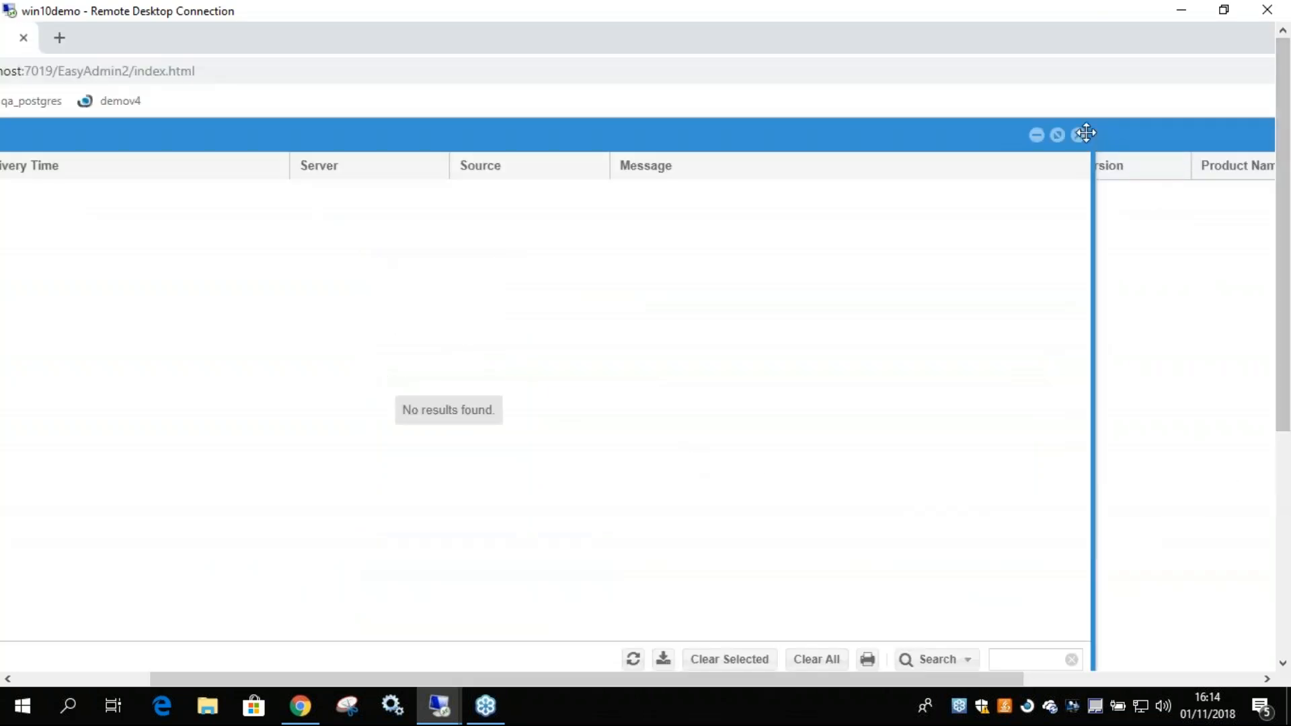
left_click(1078, 135)
left_click_drag(878, 678, 1161, 678)
left_click(1257, 136)
left_click_drag(861, 676, 464, 678)
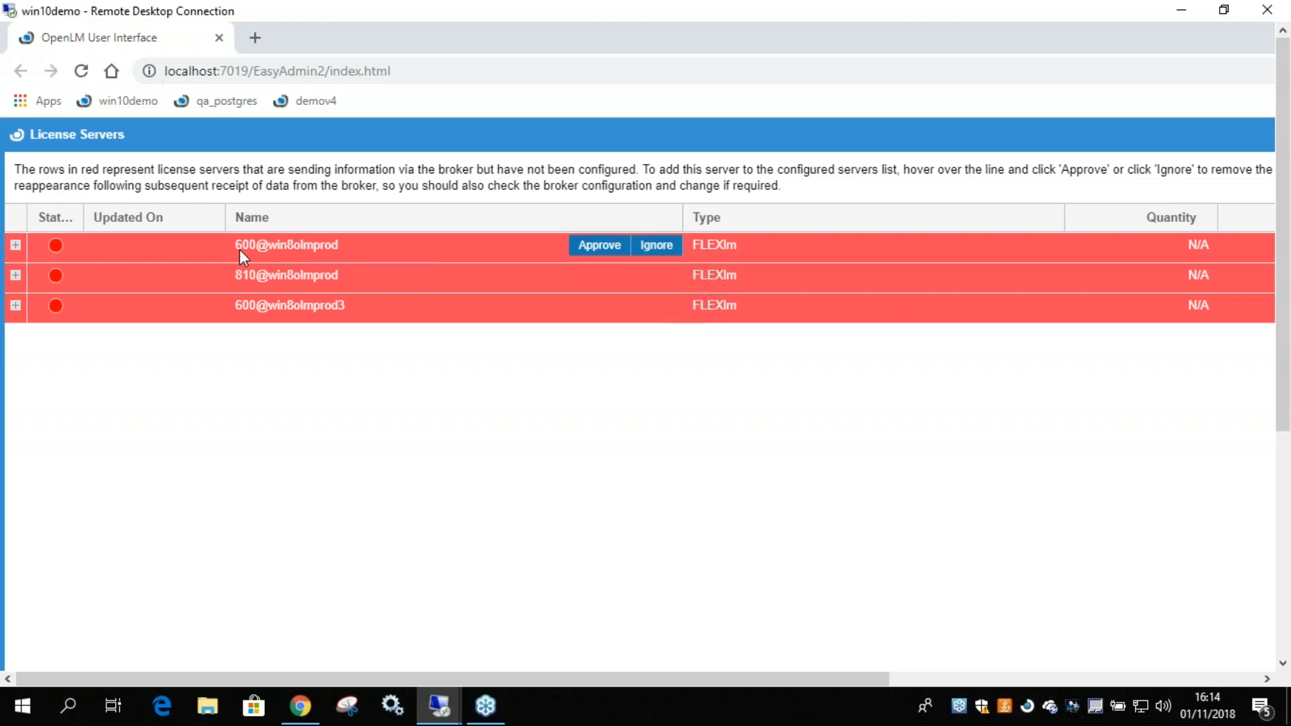
Approve the broker-reported license server 810@win8olmprod and save it with the server description MATLAB.
mouse_move(232, 281)
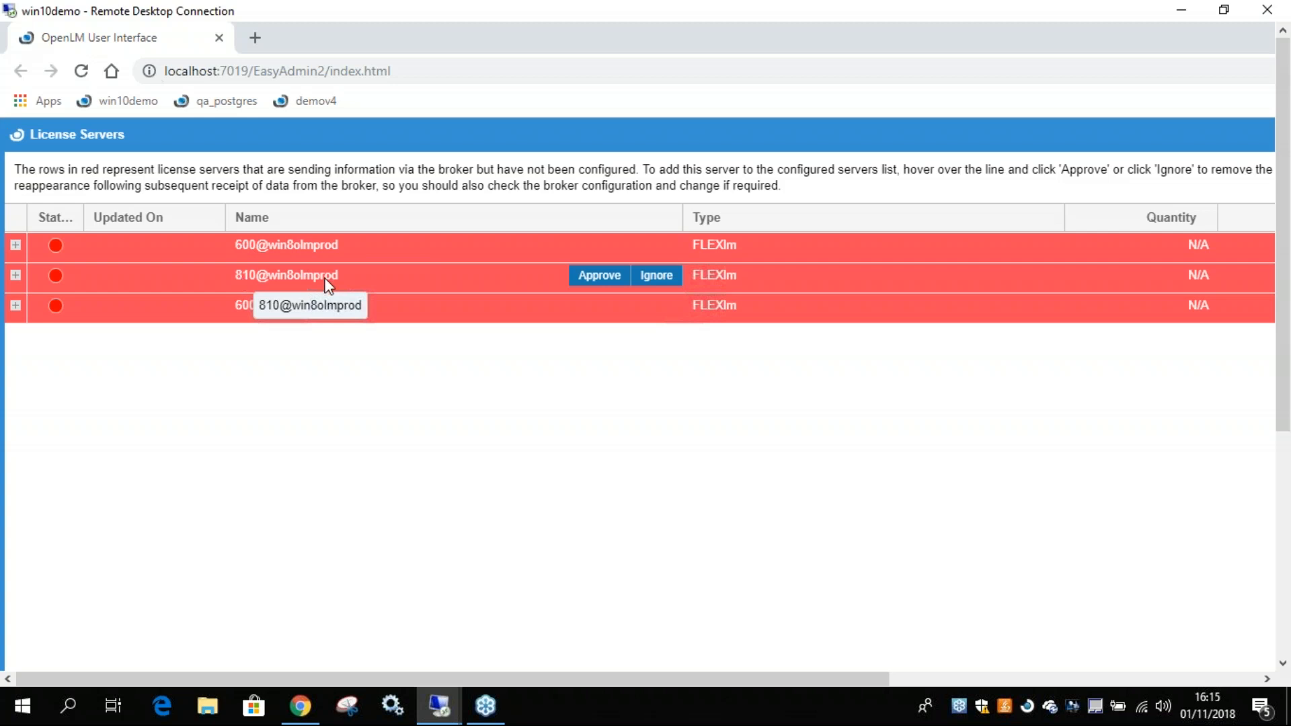
mouse_move(339, 314)
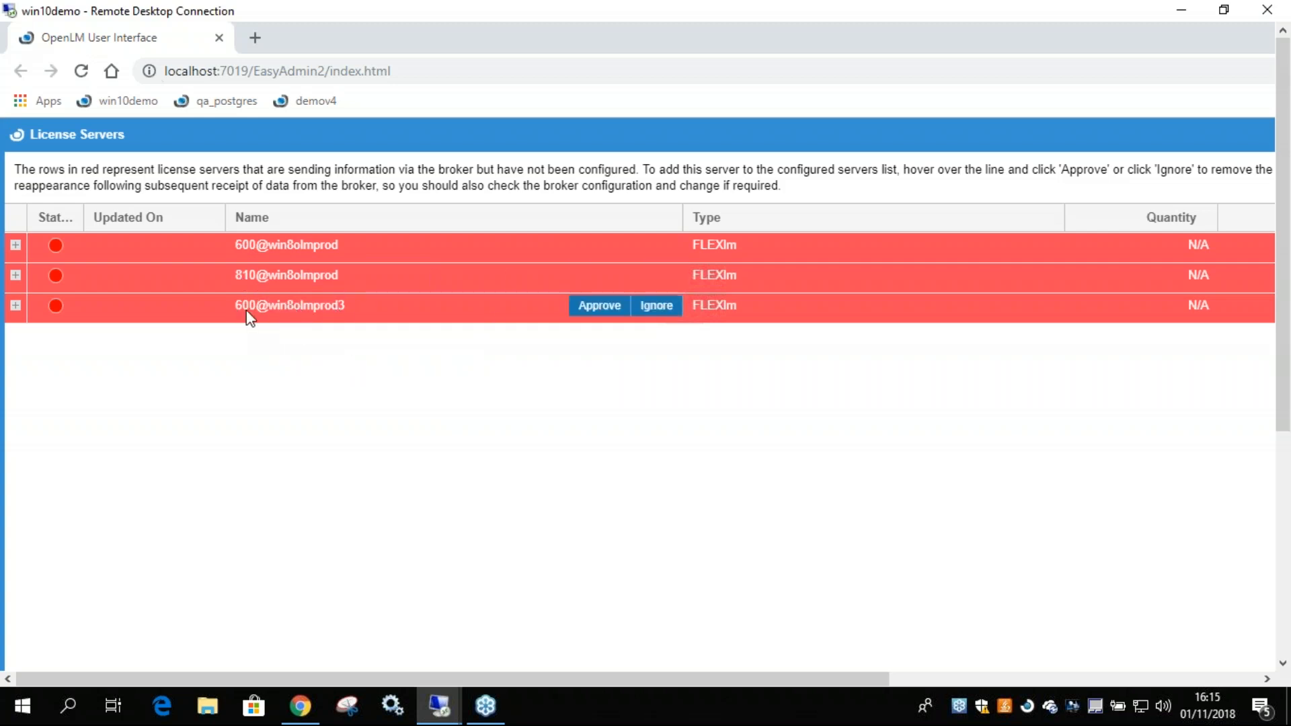
mouse_move(535, 287)
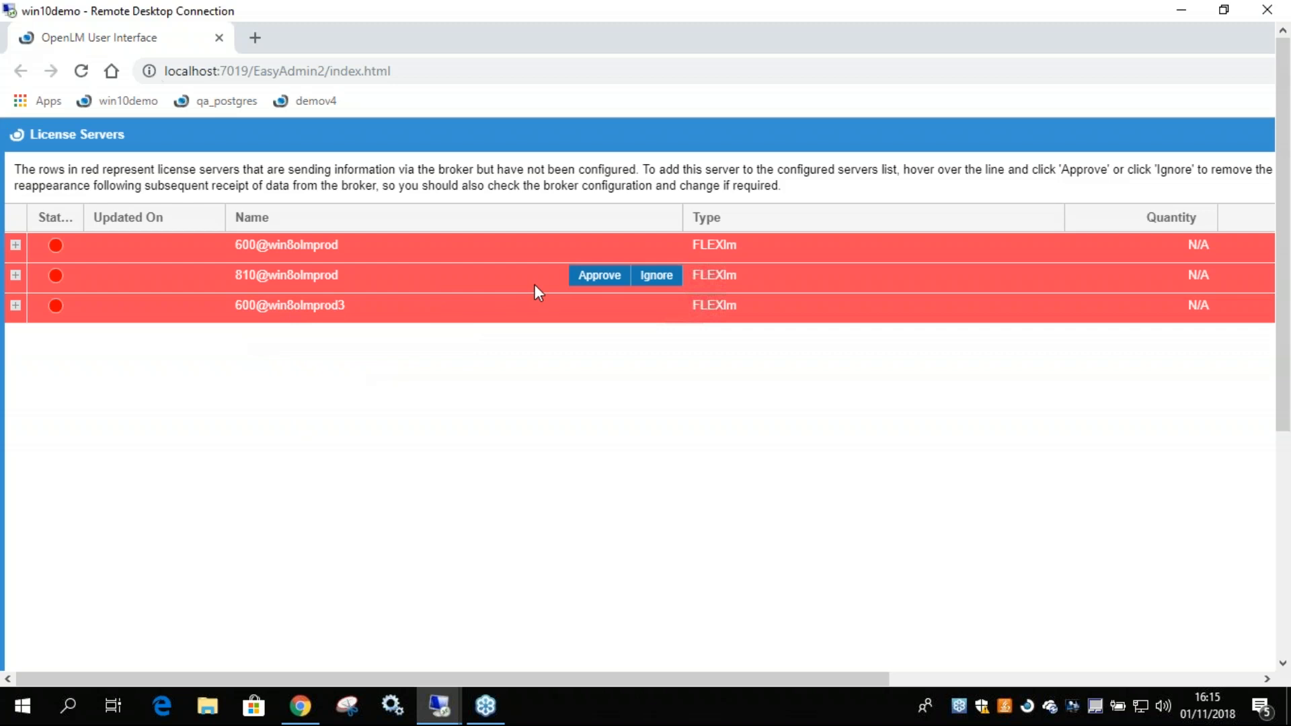
left_click(591, 277)
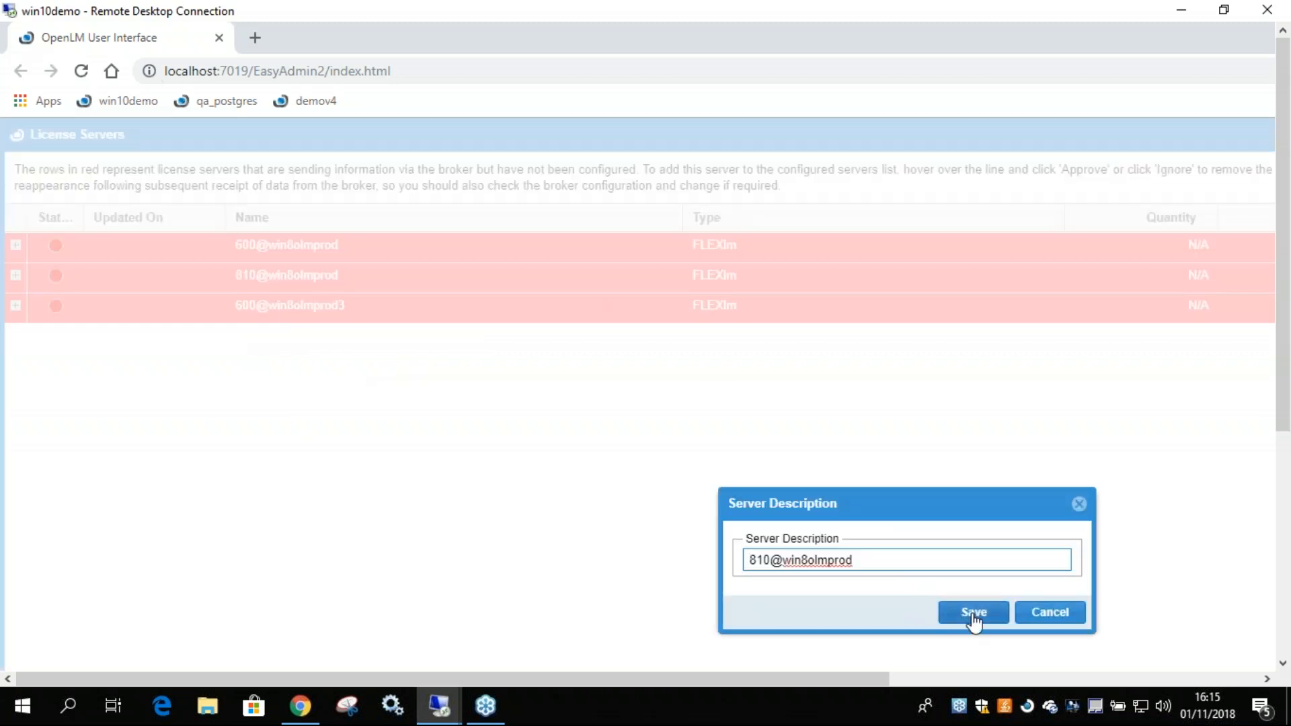
left_click_drag(864, 559, 728, 560)
left_click(810, 559)
left_click_drag(866, 559, 517, 558)
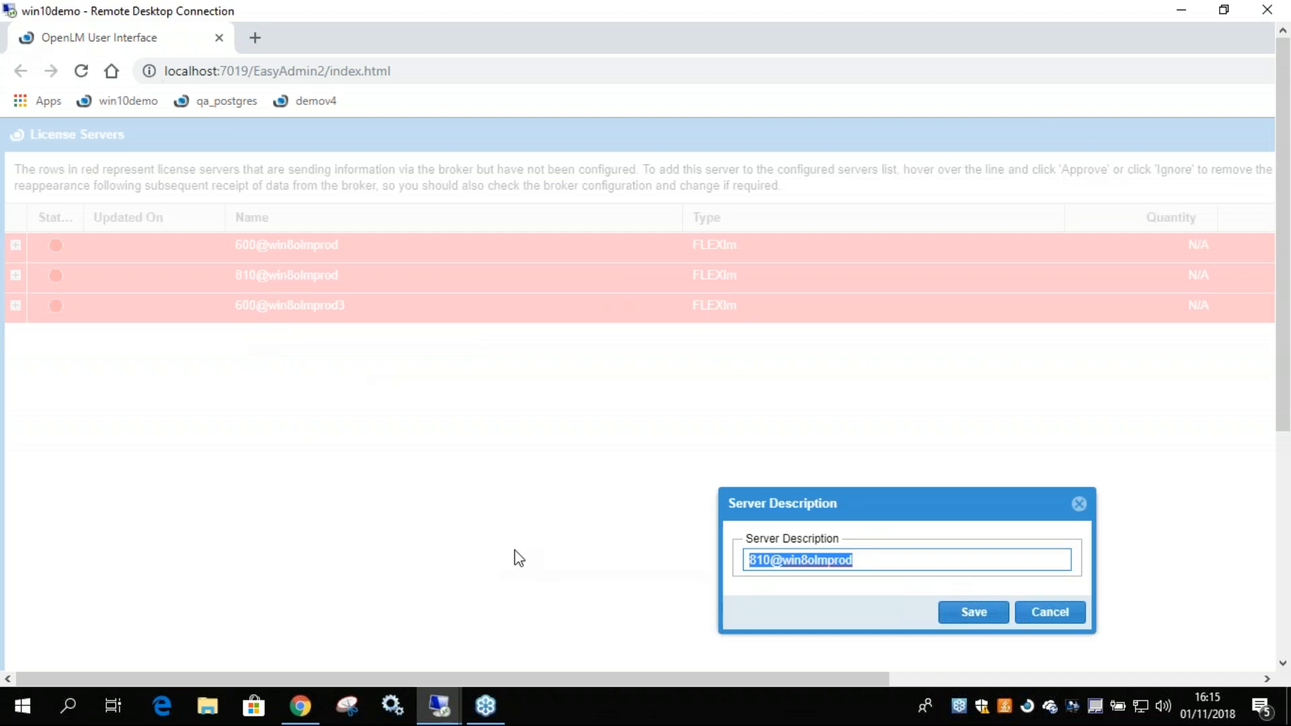
type("MATLAB")
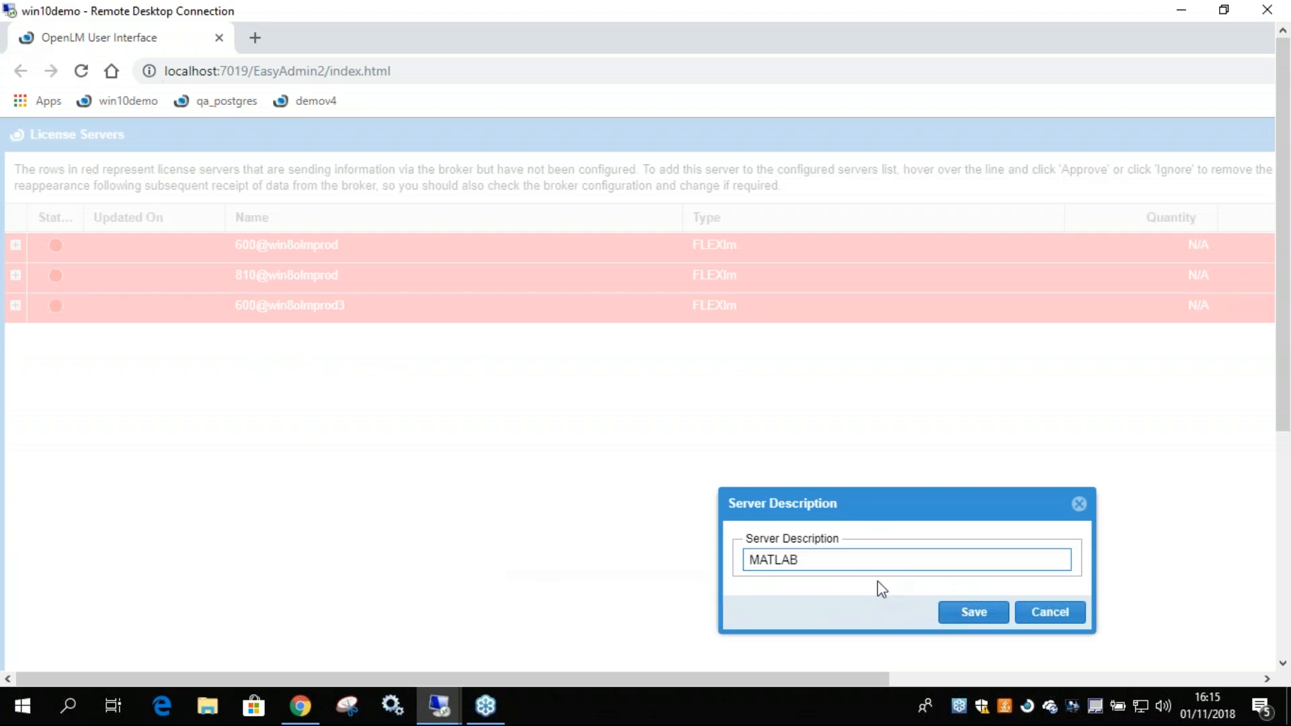
left_click(955, 600)
Approve the license server 600@win8olmprod, save it with the description Autodesk, and select its row in the list.
mouse_move(412, 256)
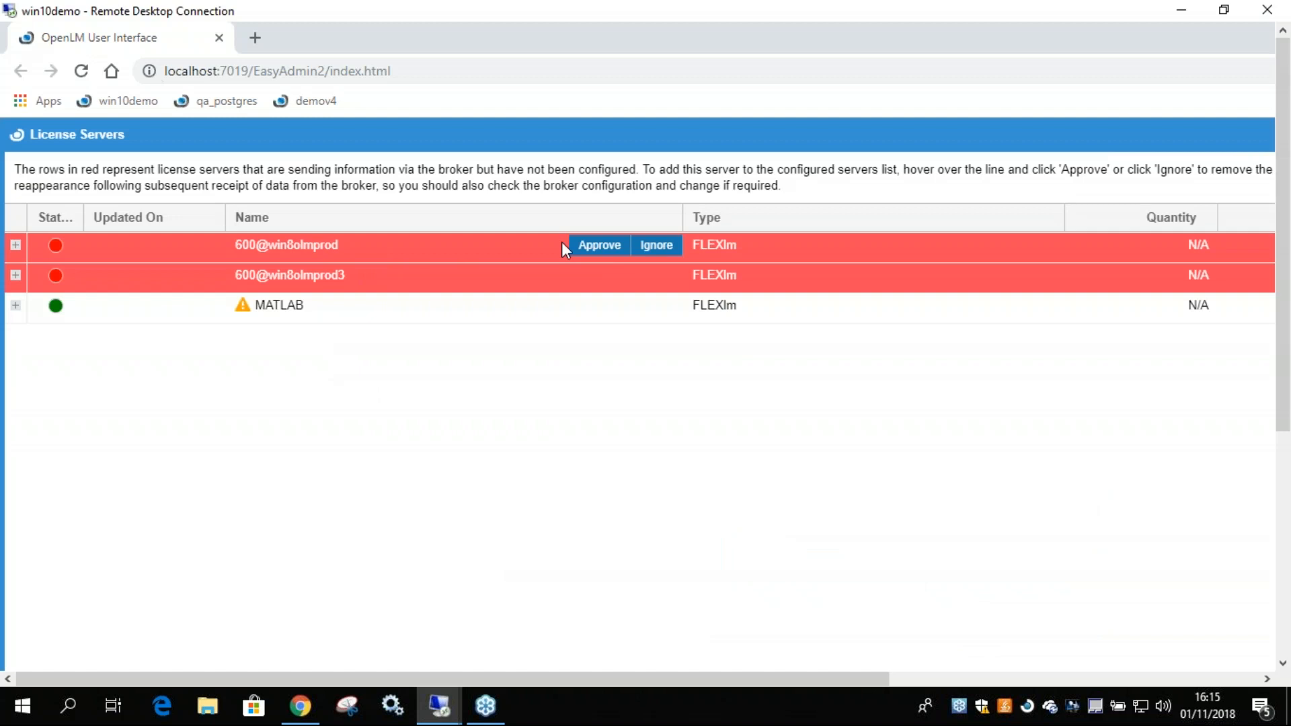
left_click(601, 247)
triple_click(816, 560)
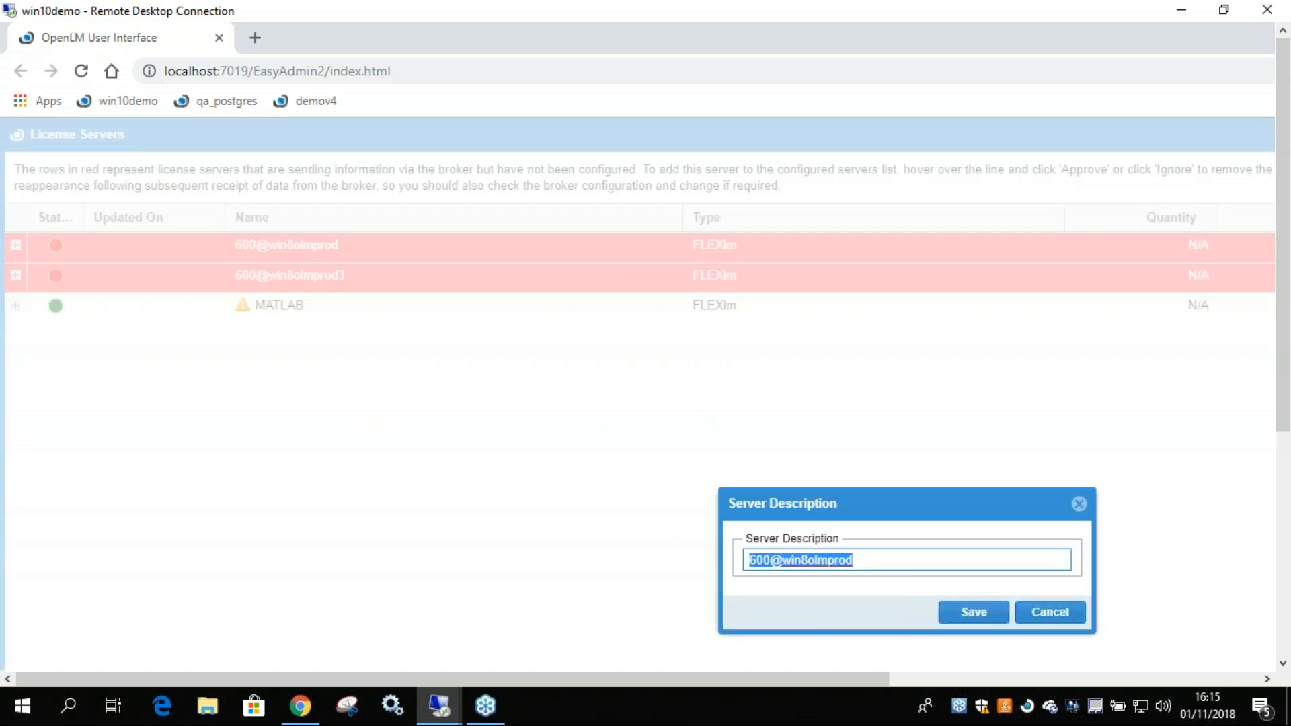
type("Autodesk")
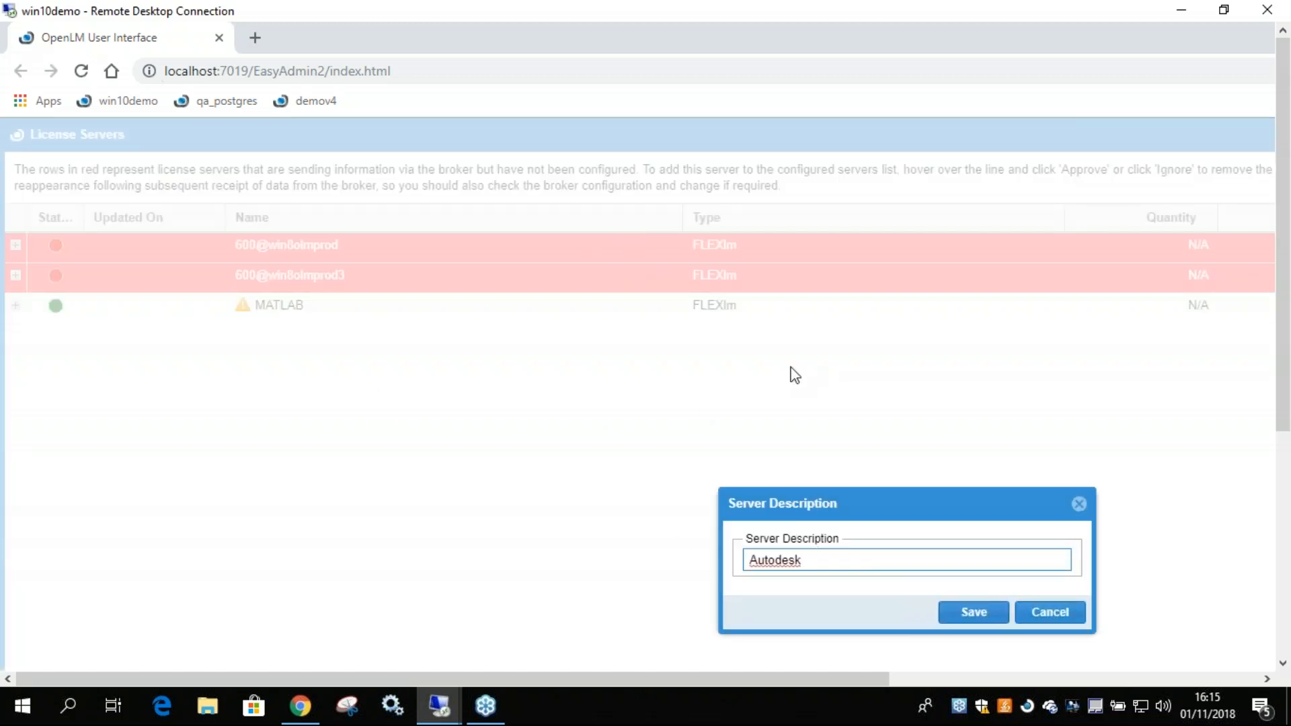
left_click(967, 613)
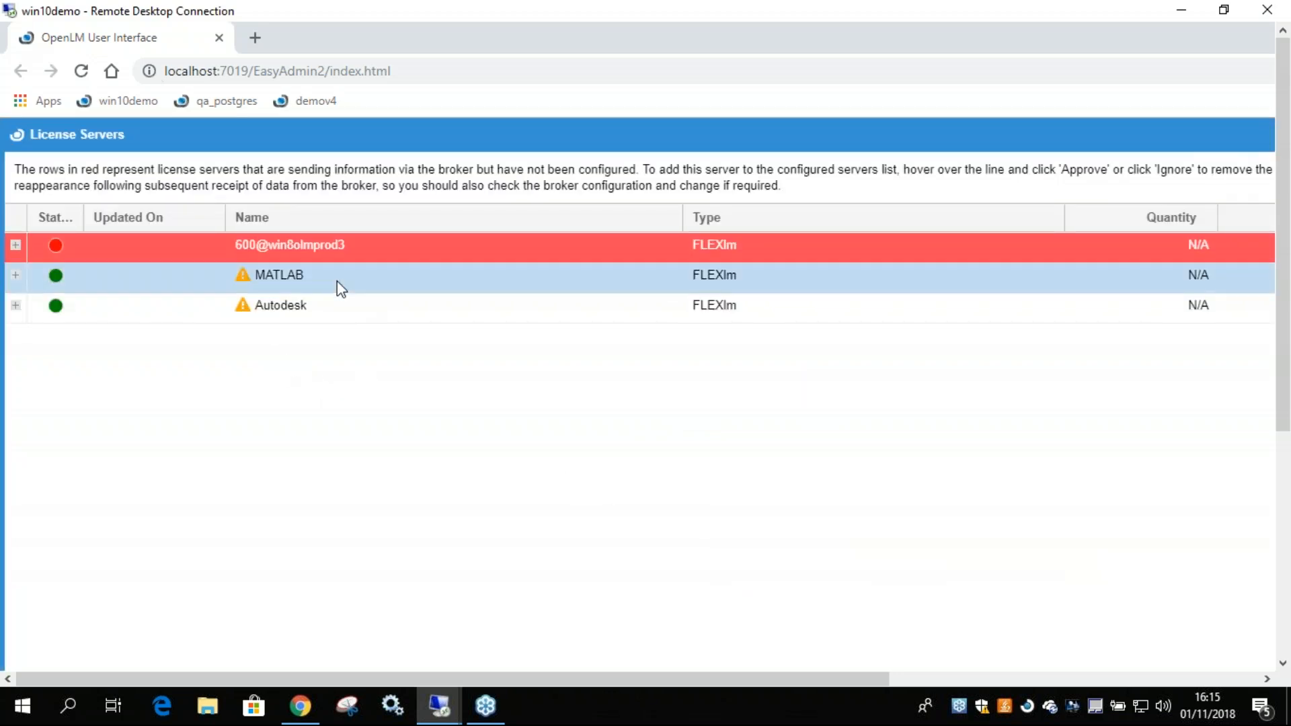
left_click(338, 313)
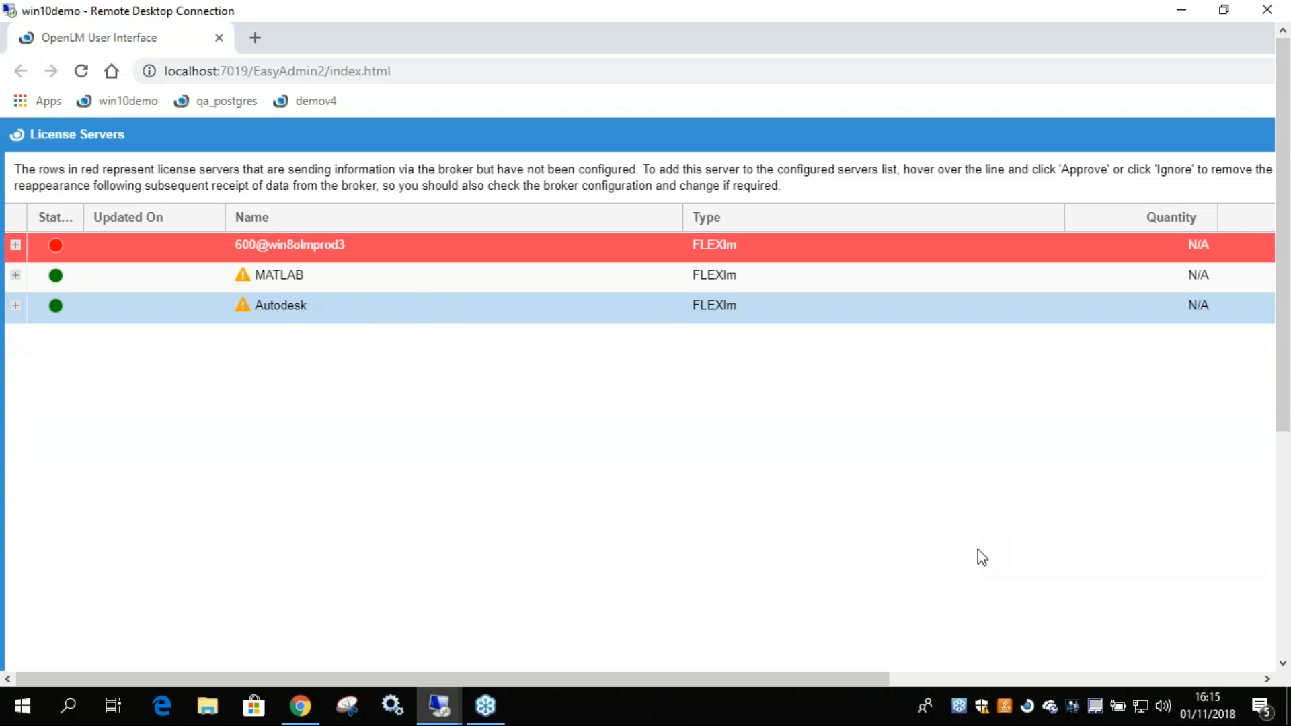
Bring the OpenLM Server options window on win10demo to the front, apply the license server settings, and restart the OpenLM Server service immediately.
left_click_drag(700, 674, 1066, 675)
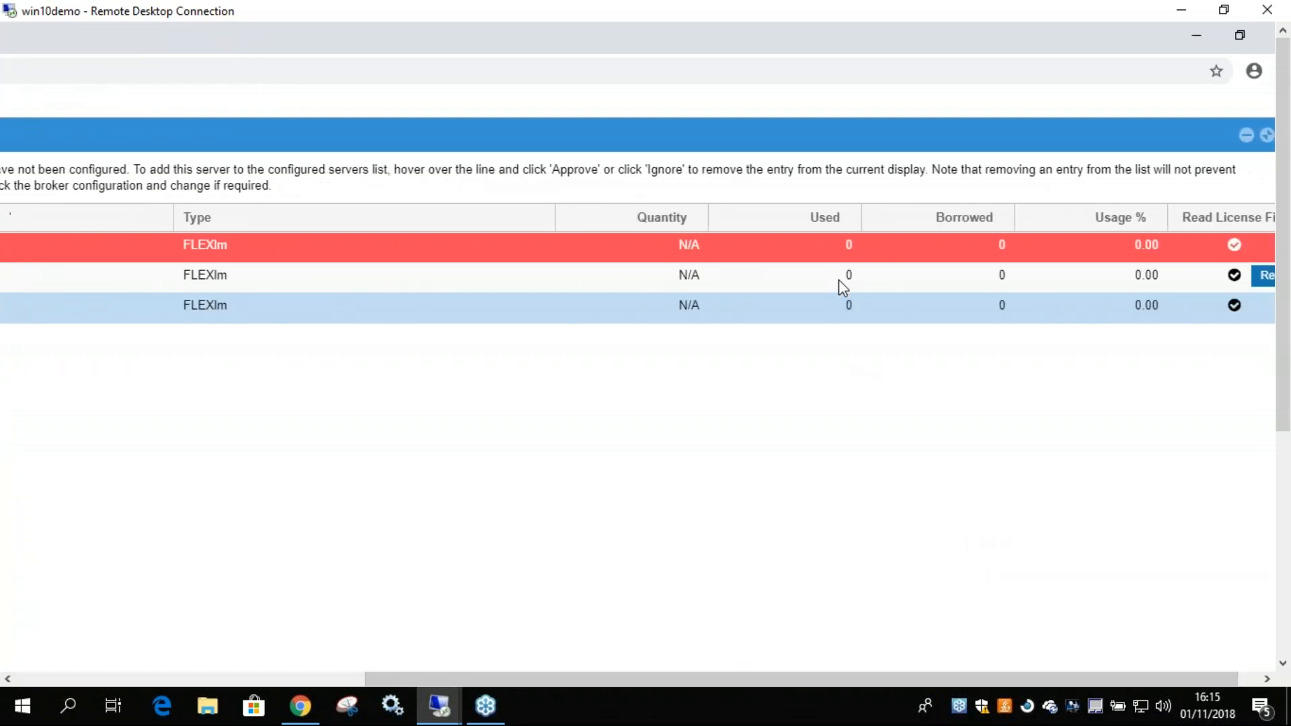
left_click_drag(818, 683, 196, 302)
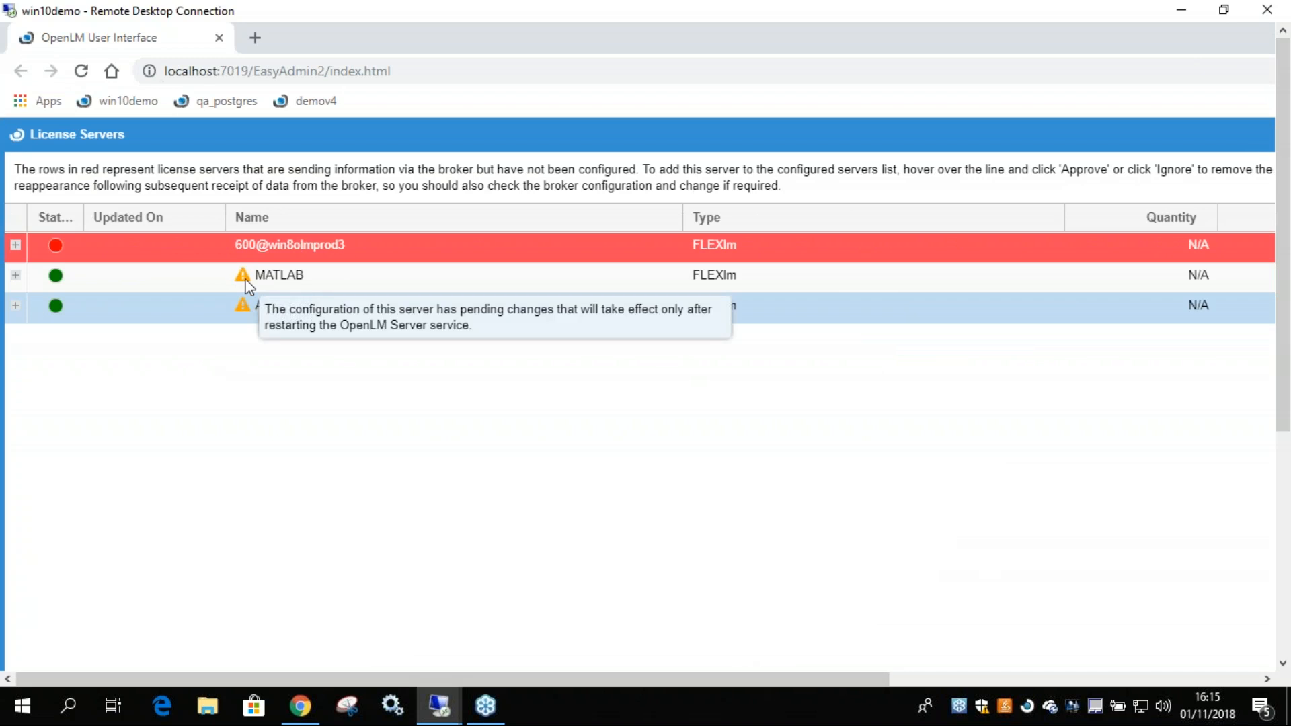
left_click(425, 712)
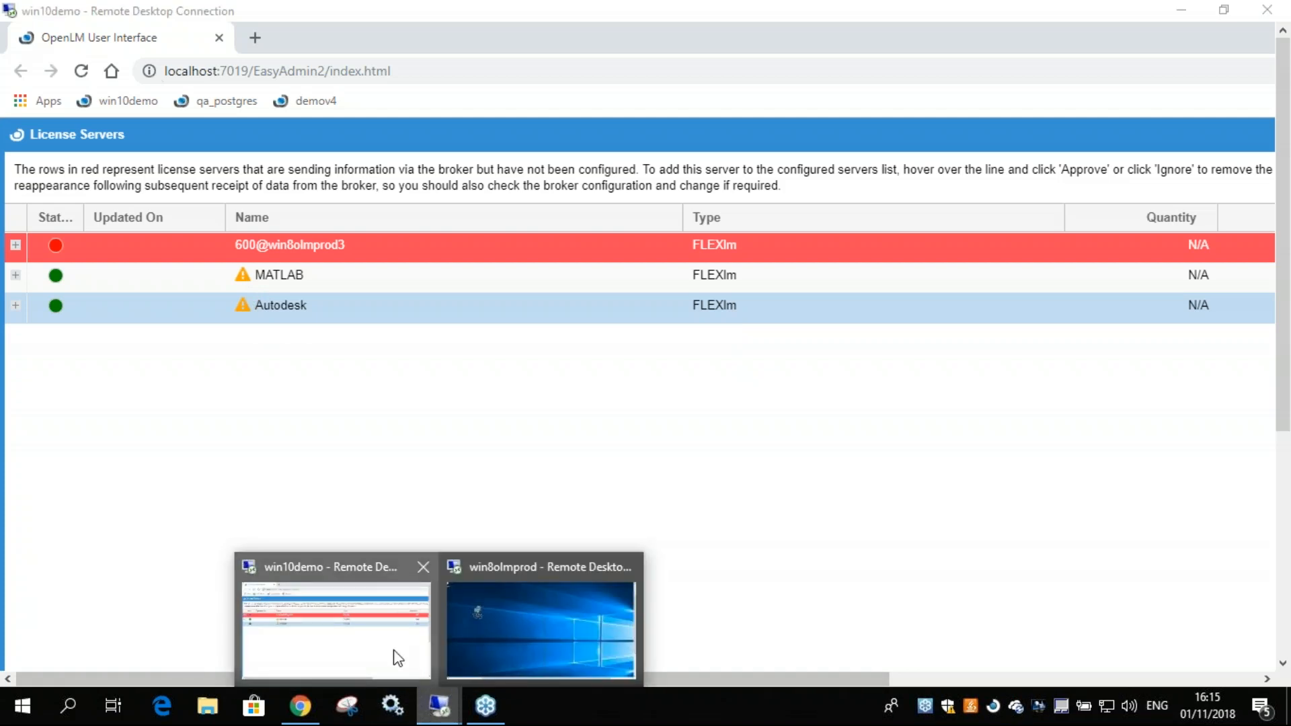
left_click(373, 640)
left_click_drag(1285, 383, 1285, 646)
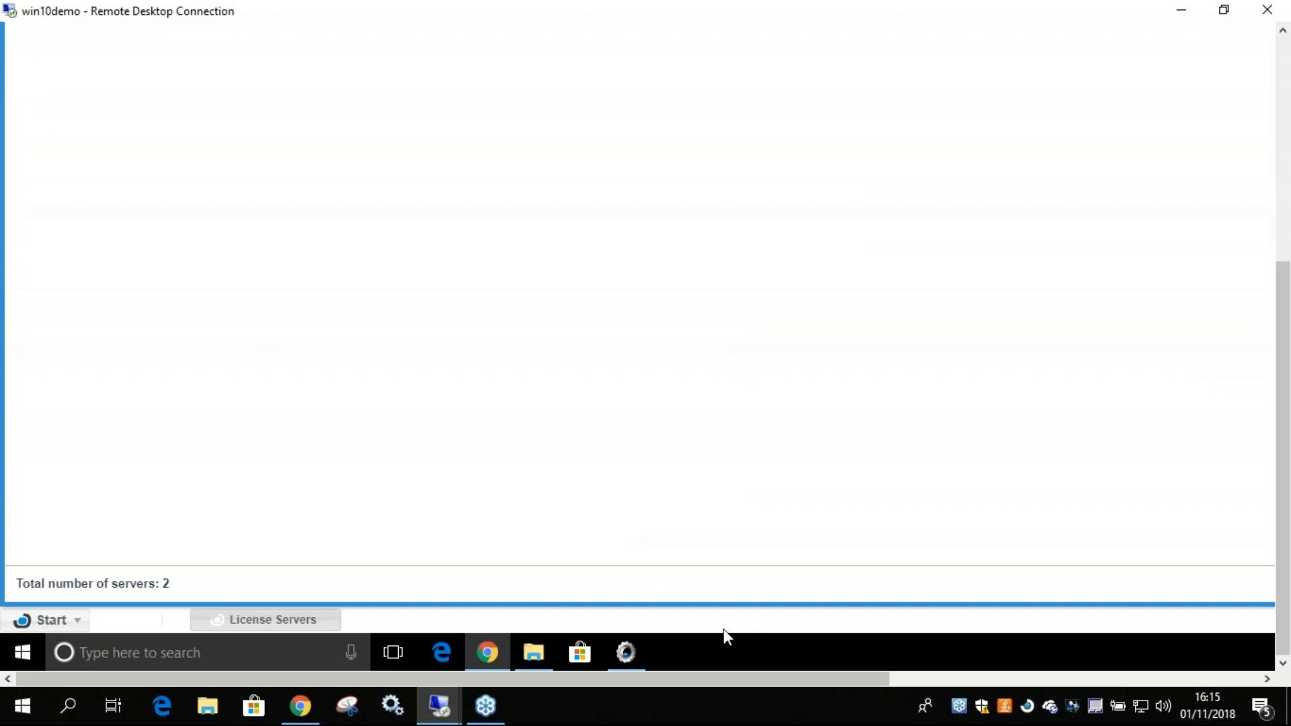
left_click(627, 656)
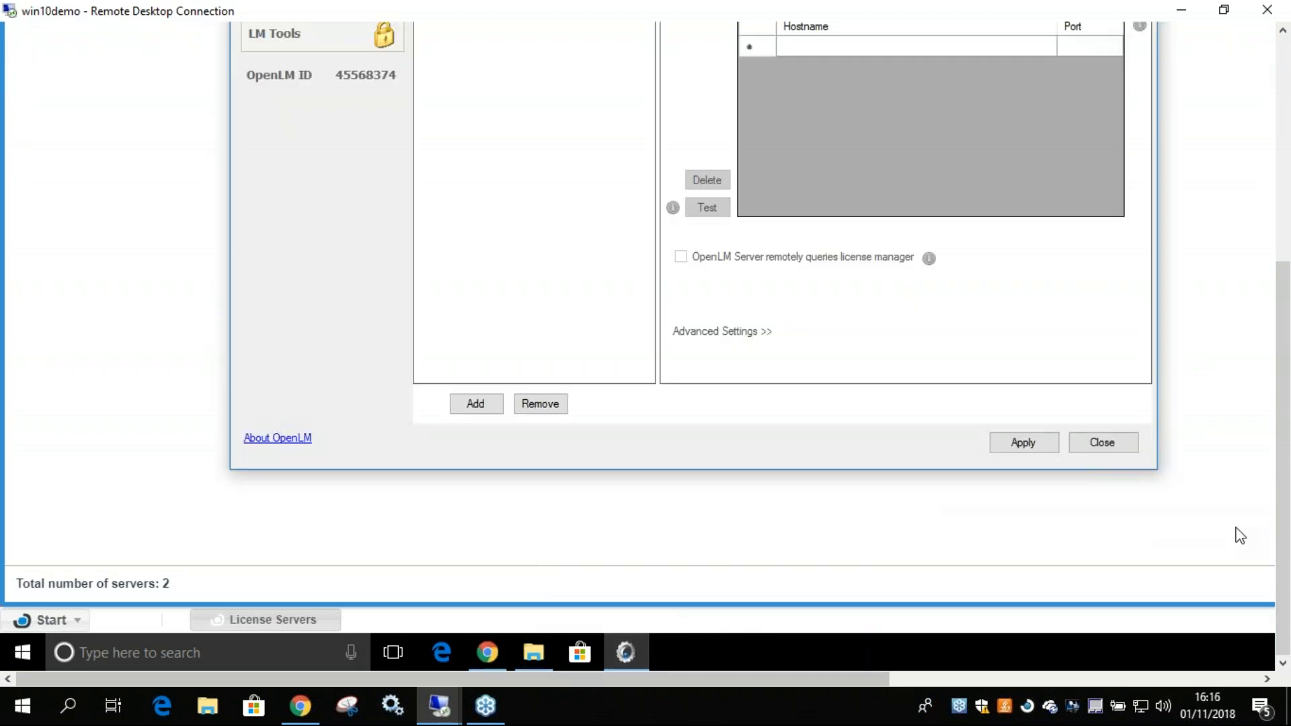
left_click_drag(1283, 496, 1283, 434)
left_click(1022, 544)
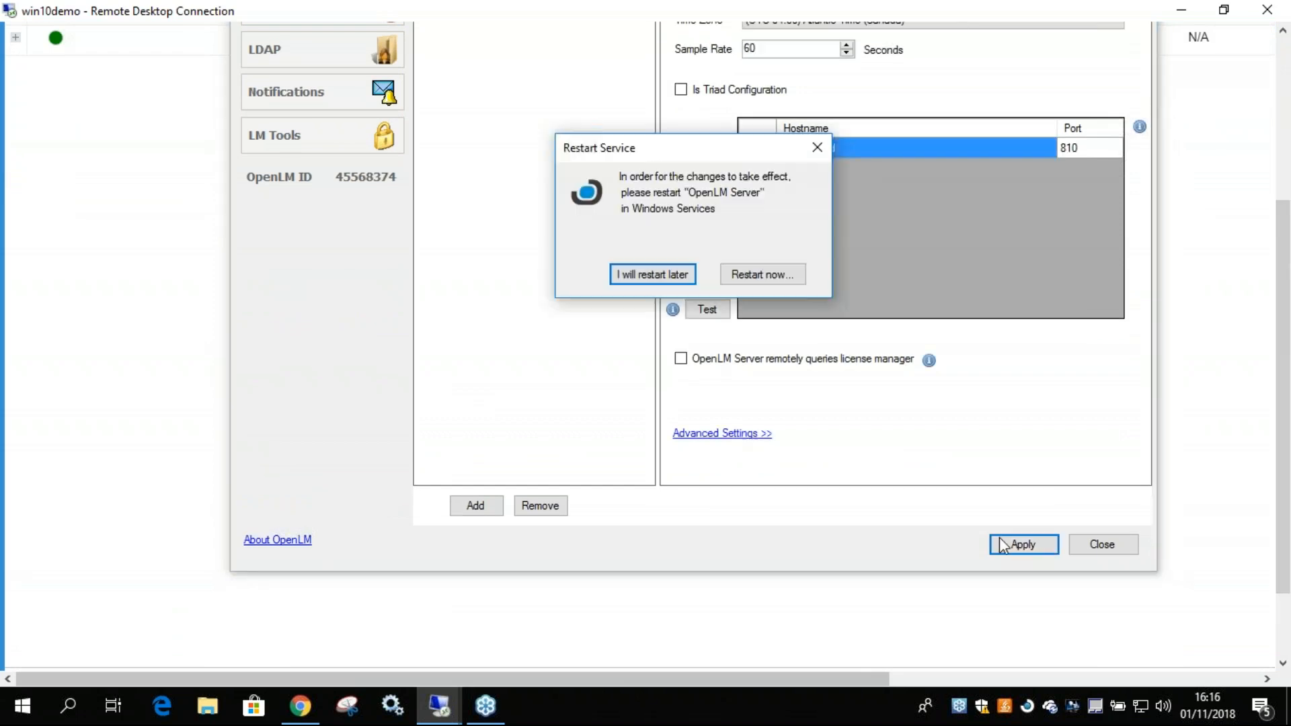
left_click(764, 275)
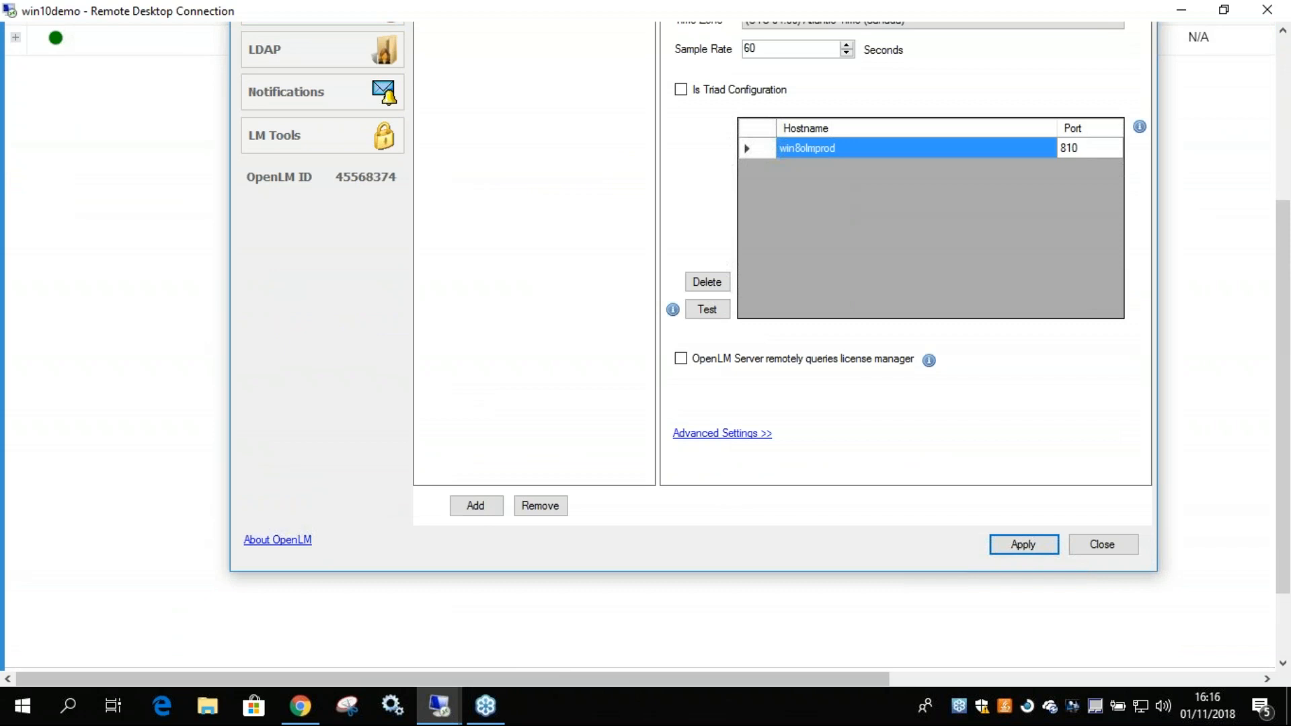
Show the MATLAB license server's advanced settings in the OpenLM Server options, and return to the User Interface in Chrome.
left_click_drag(1283, 334, 1283, 237)
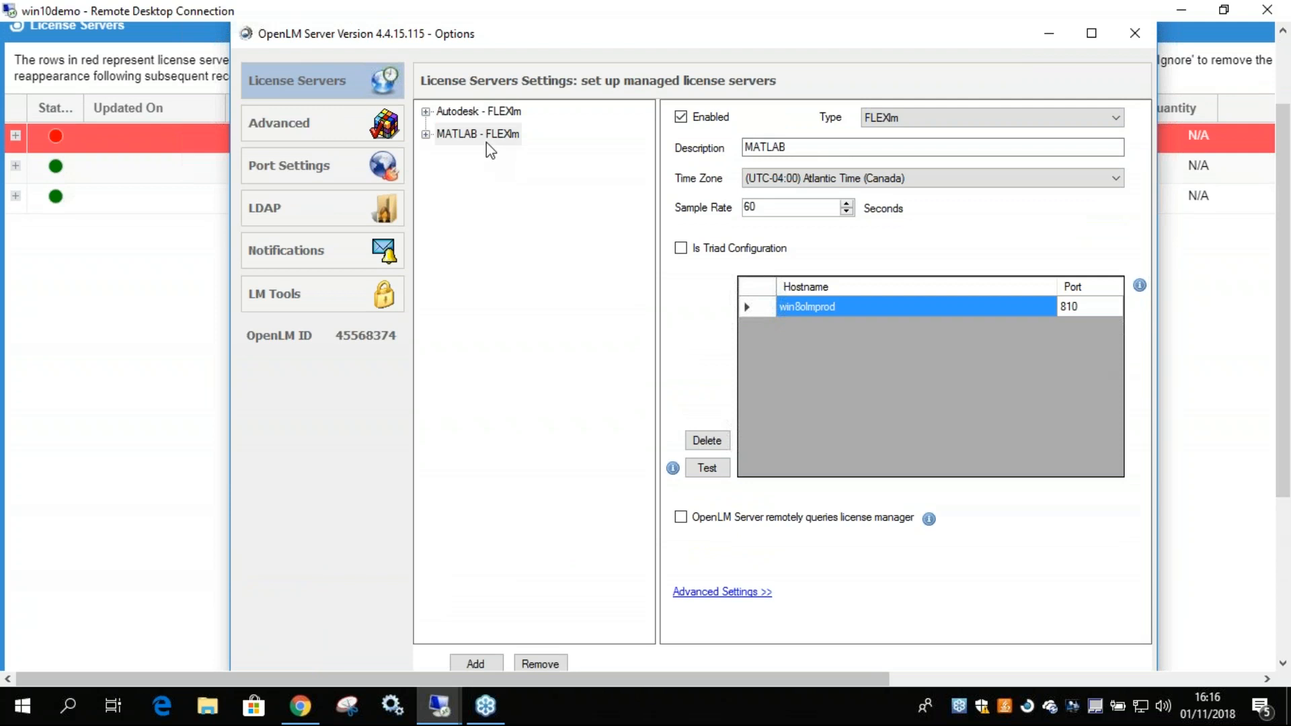
left_click(724, 591)
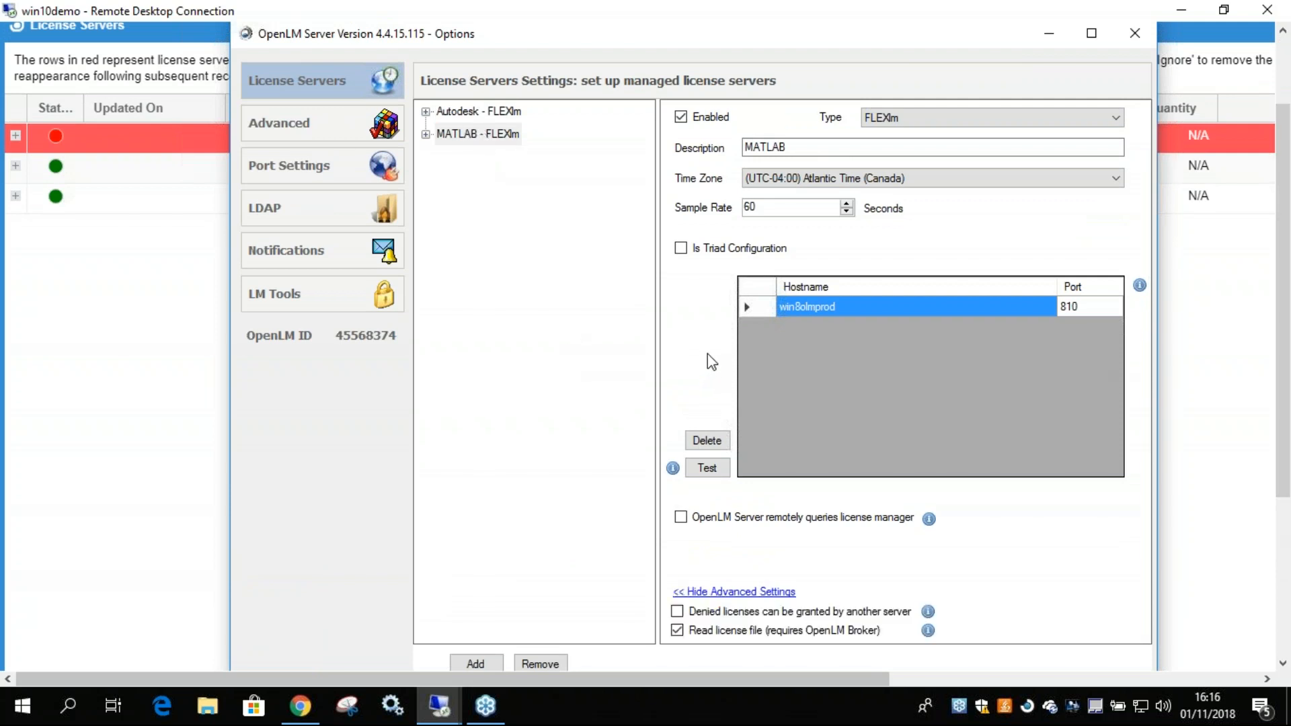
left_click(60, 343)
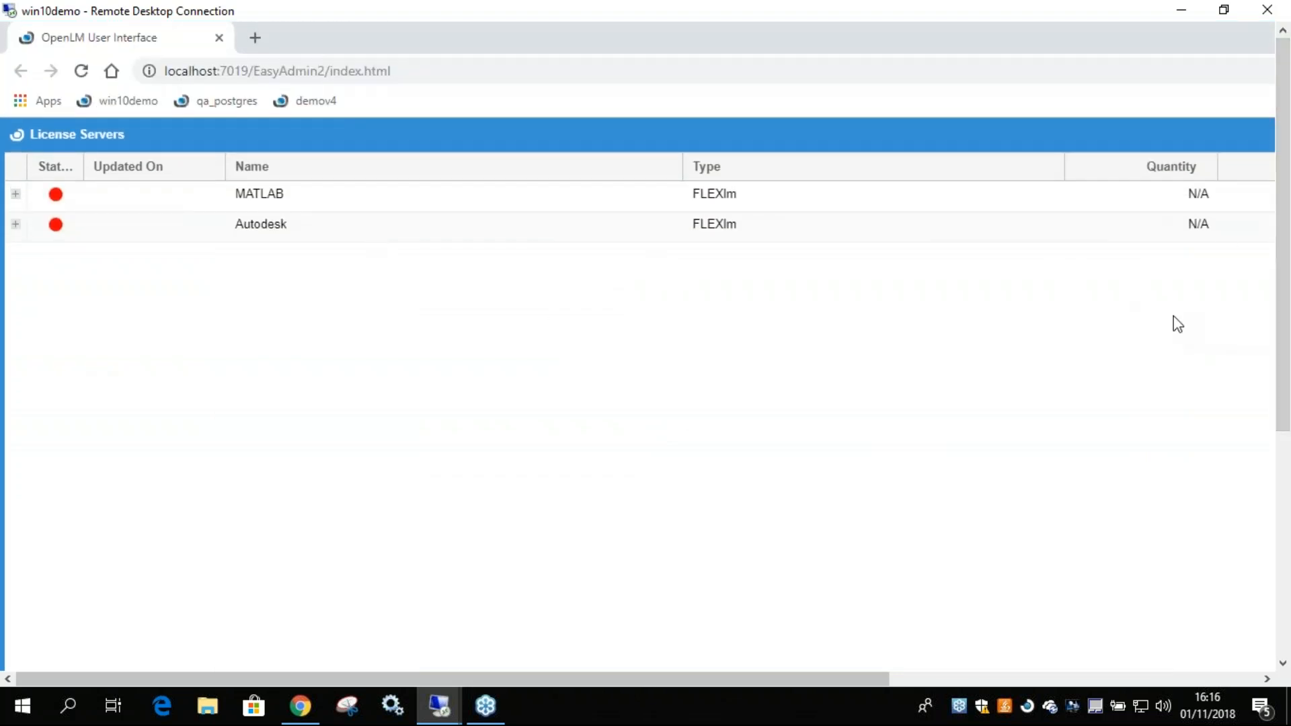
Refresh the License Servers list and examine the status, update, usage and Read License File columns for MATLAB and Autodesk.
left_click_drag(1275, 343, 1277, 402)
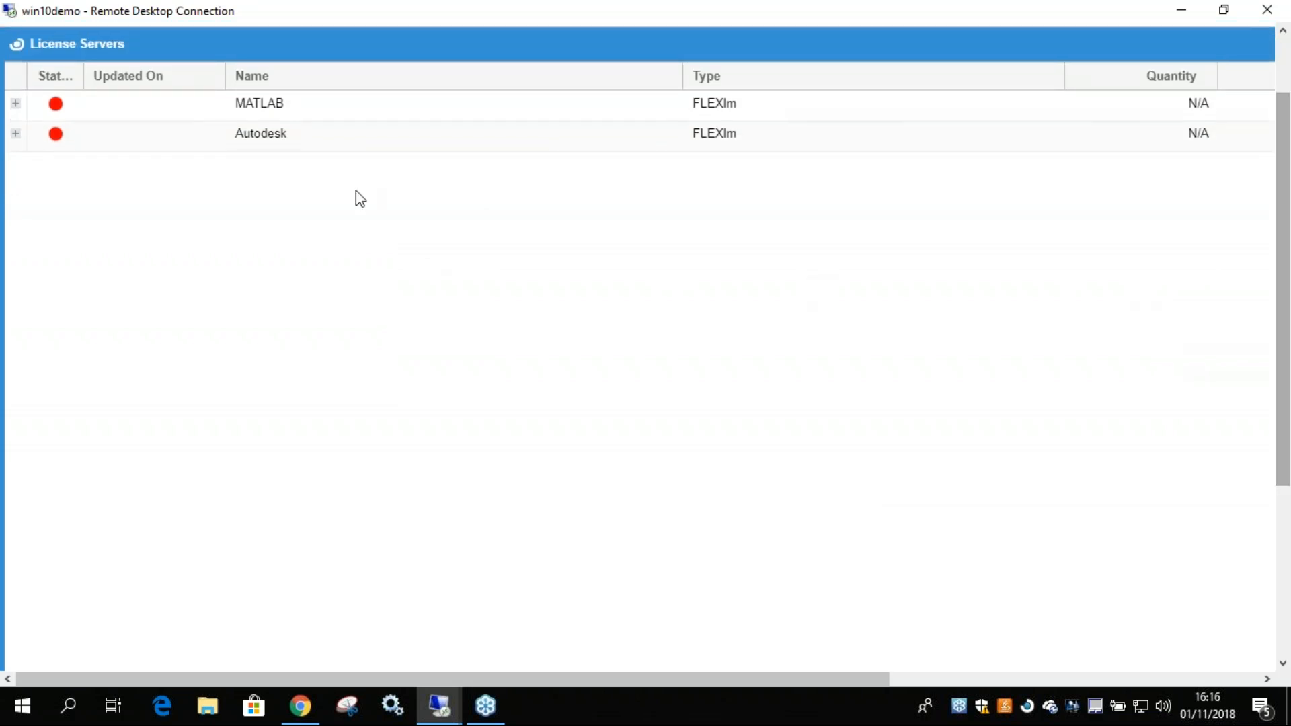
left_click(346, 114)
left_click_drag(884, 679, 810, 668)
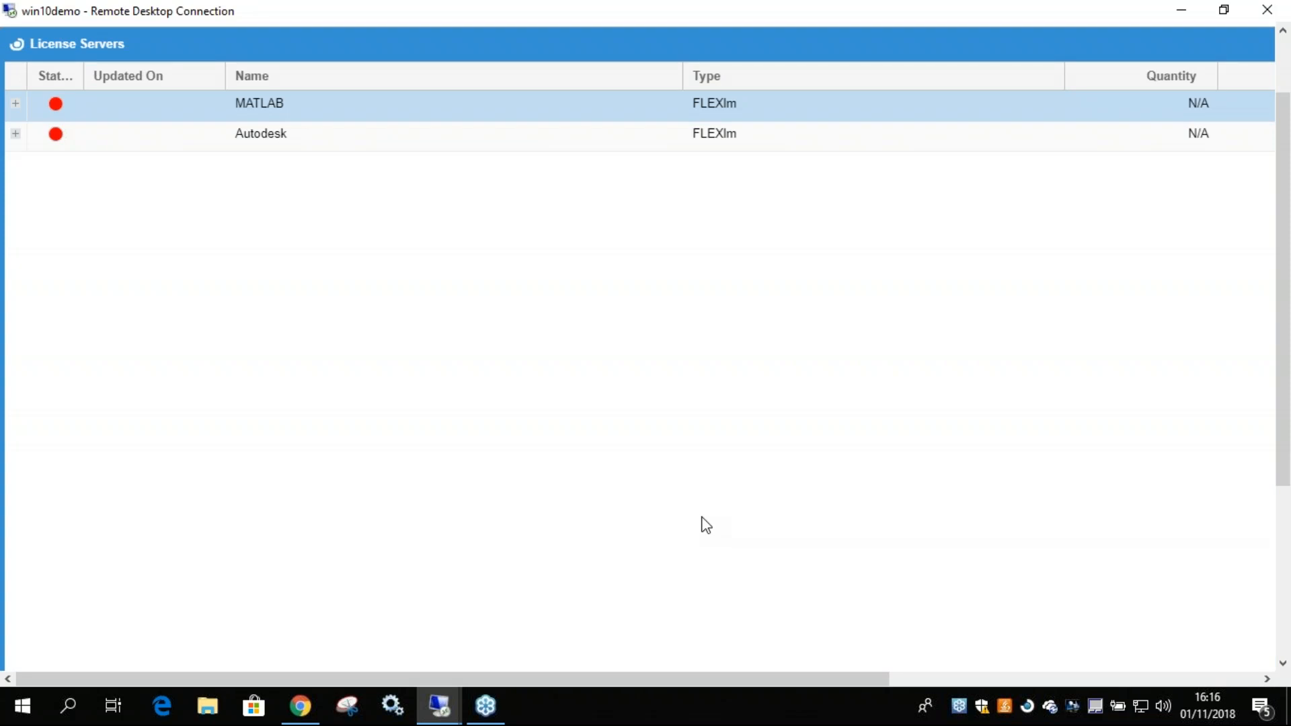
left_click_drag(1281, 482, 1281, 655)
left_click_drag(879, 679, 1242, 697)
left_click(998, 586)
left_click_drag(1282, 564, 1280, 351)
left_click_drag(715, 680, 303, 679)
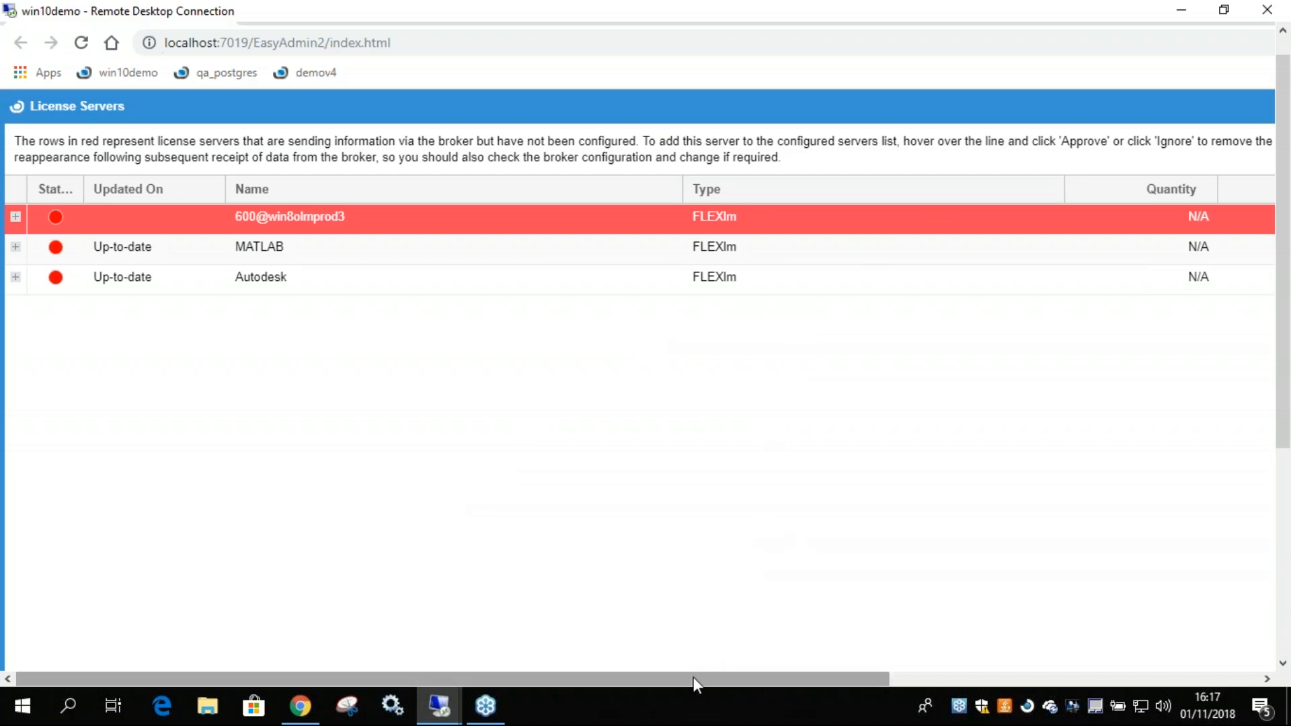
left_click_drag(823, 679, 1241, 680)
key("alt+Tab")
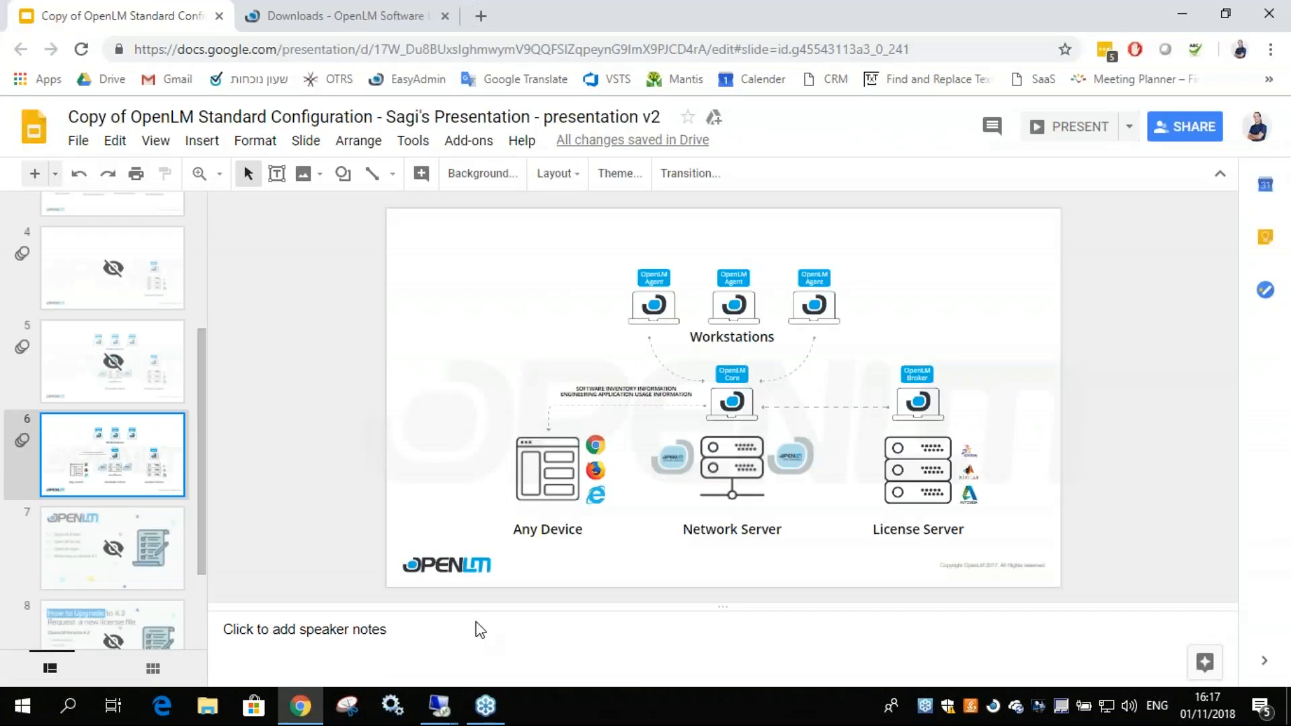
mouse_move(439, 705)
left_click(390, 617)
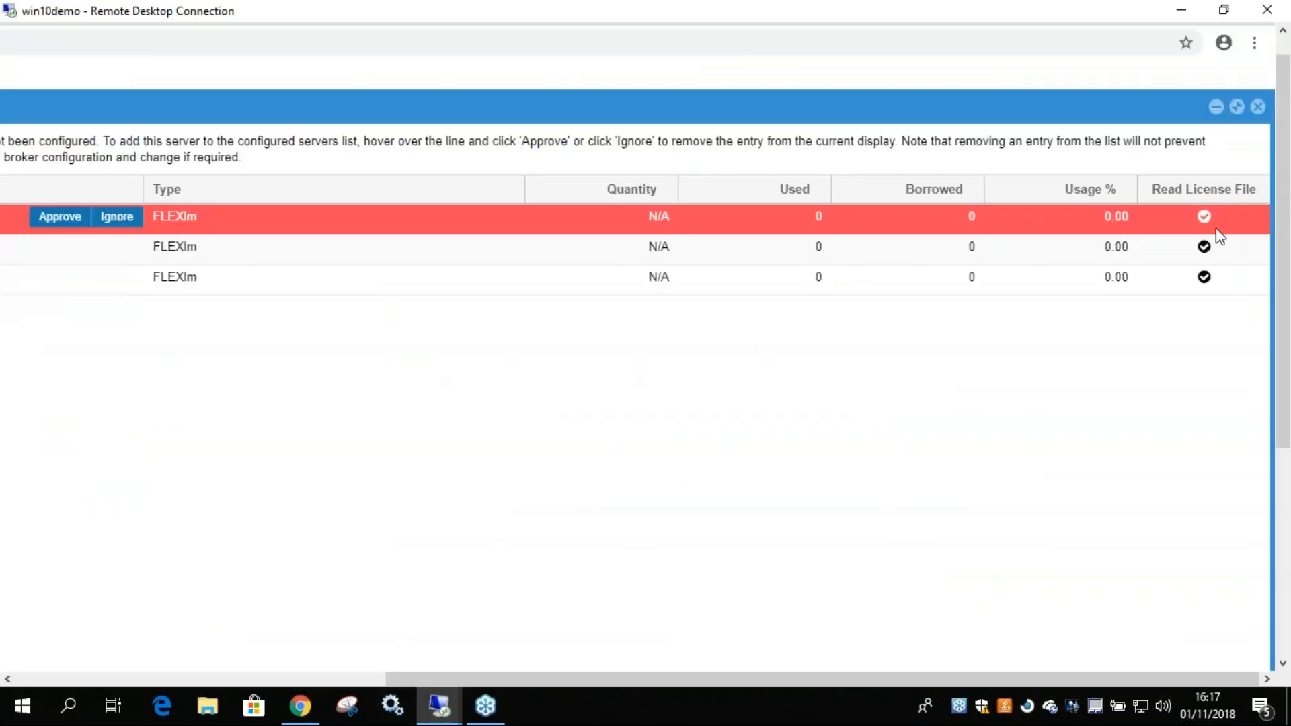
Minimize Chrome and the OpenLM Server options window on win10demo, and maximize the Demo 4.4 folder window.
left_click(1170, 27)
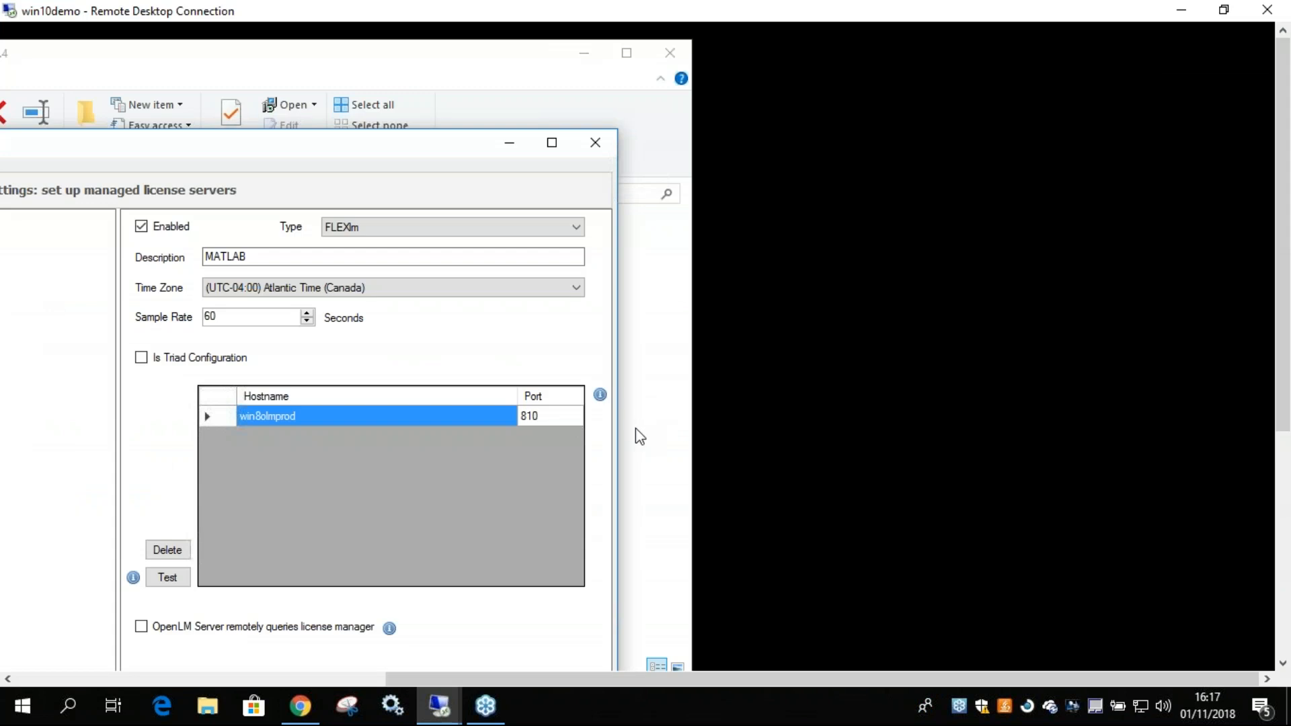
left_click(511, 143)
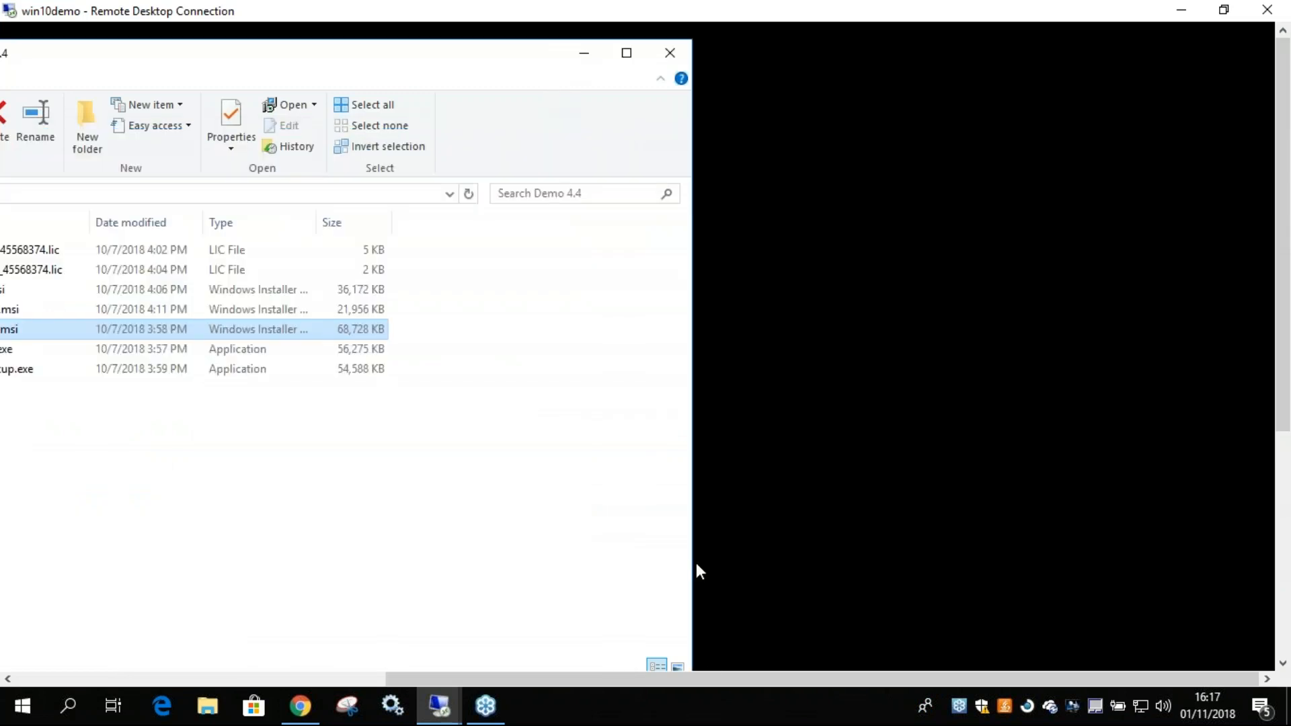
left_click_drag(711, 676, 384, 676)
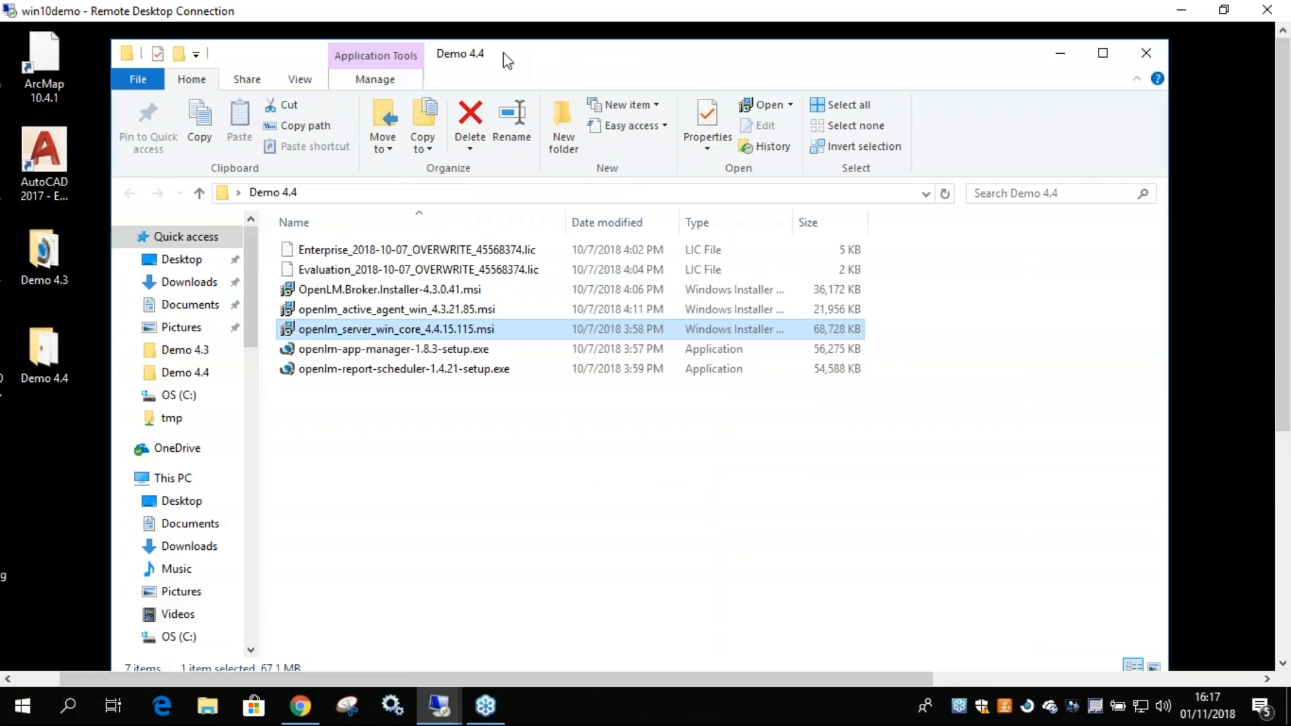
double_click(639, 26)
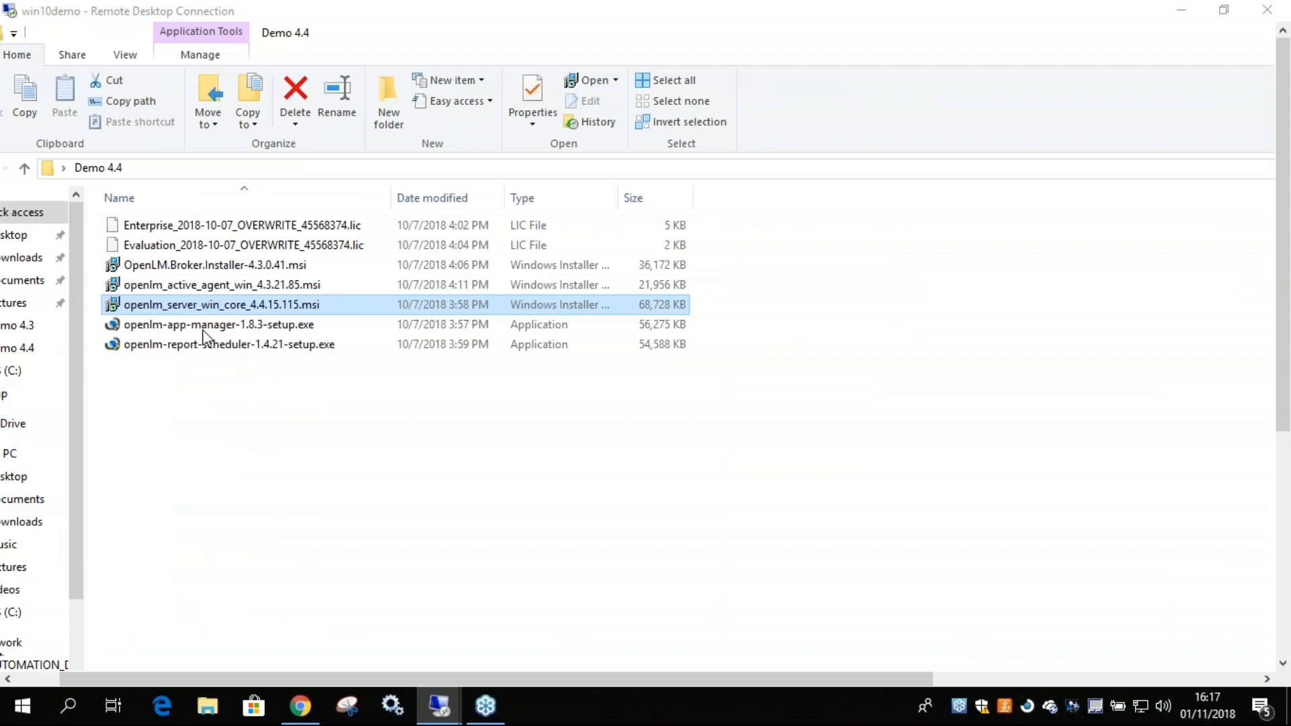
Go through the Demo 4.4 installers one by one: Broker, Active Agent, Server, App Manager and Report Scheduler.
left_click(202, 267)
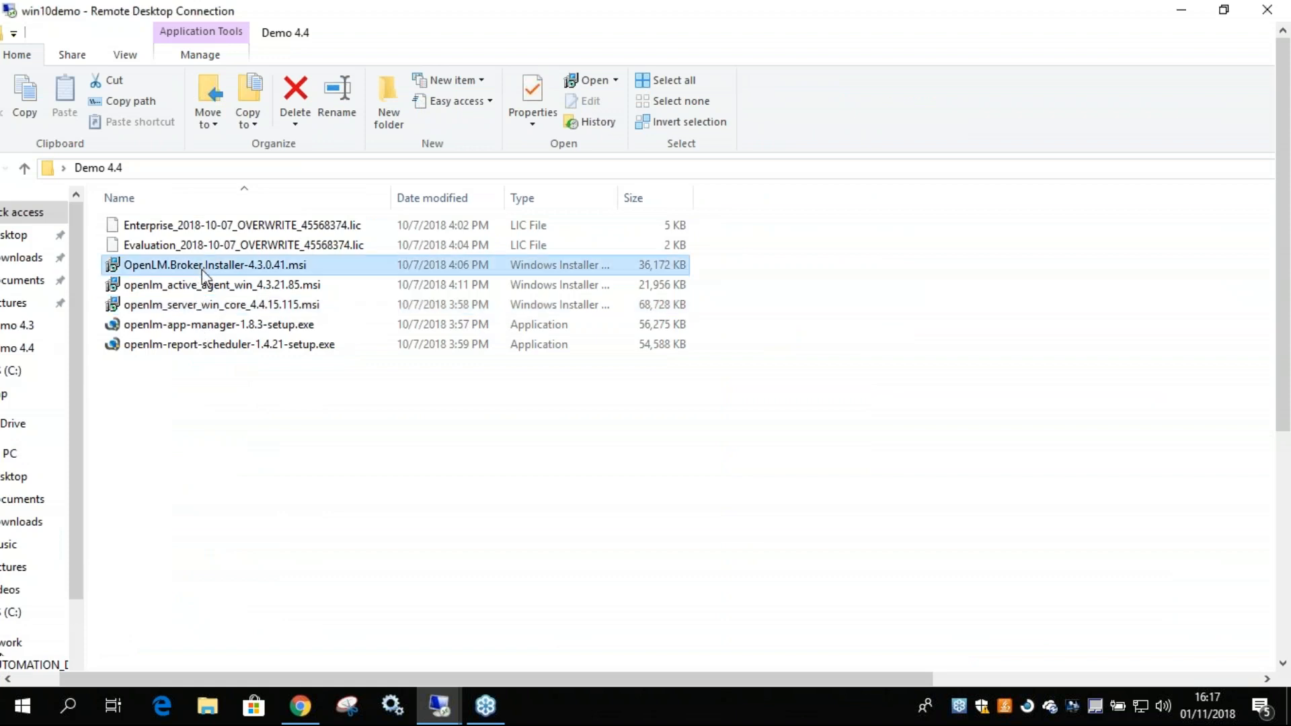
left_click(195, 288)
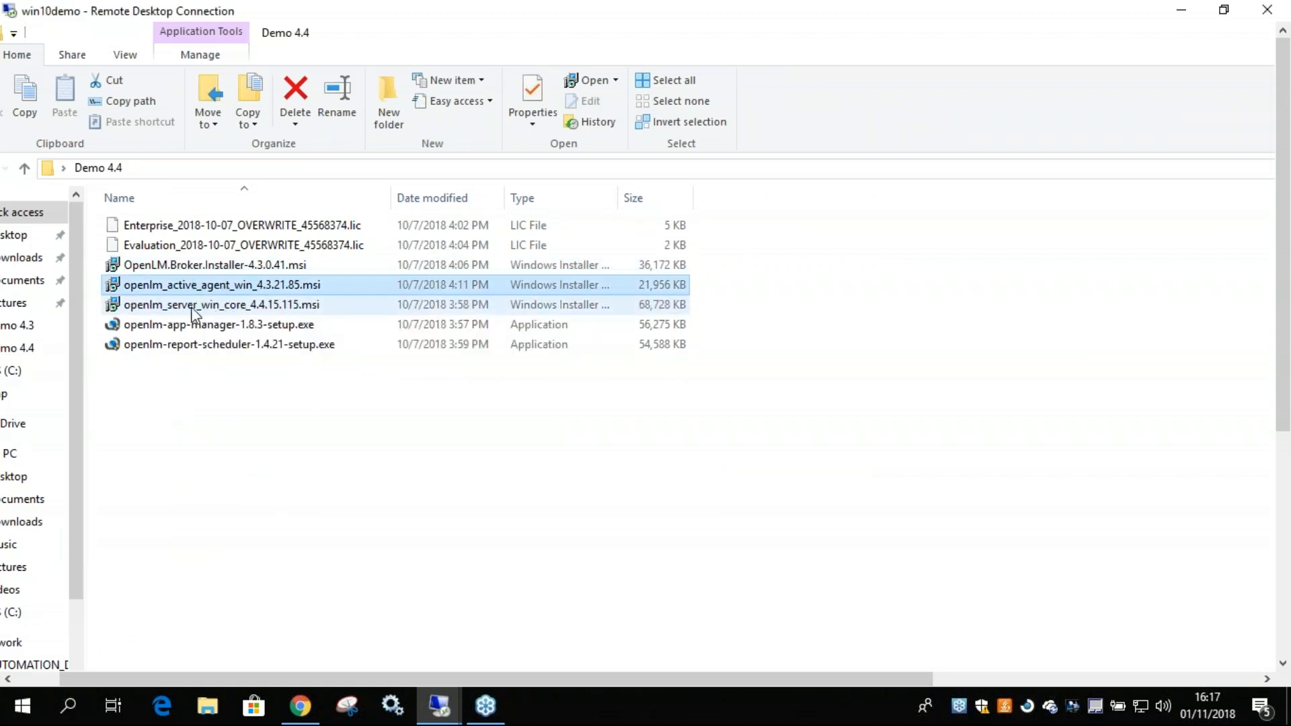
left_click(189, 308)
left_click(199, 325)
left_click(203, 346)
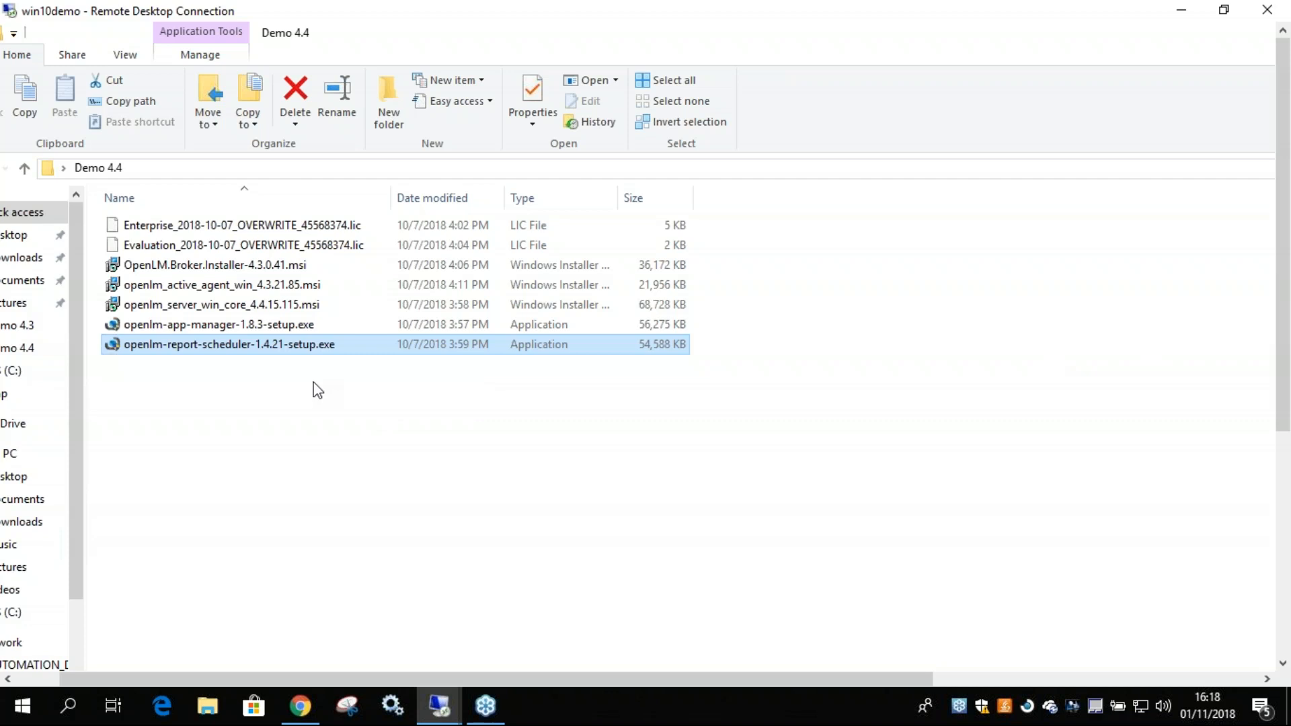
Launch the openlm-app-manager-1.8.3-setup.exe installer, allow it to make changes, and accept the license agreement.
left_click(205, 326)
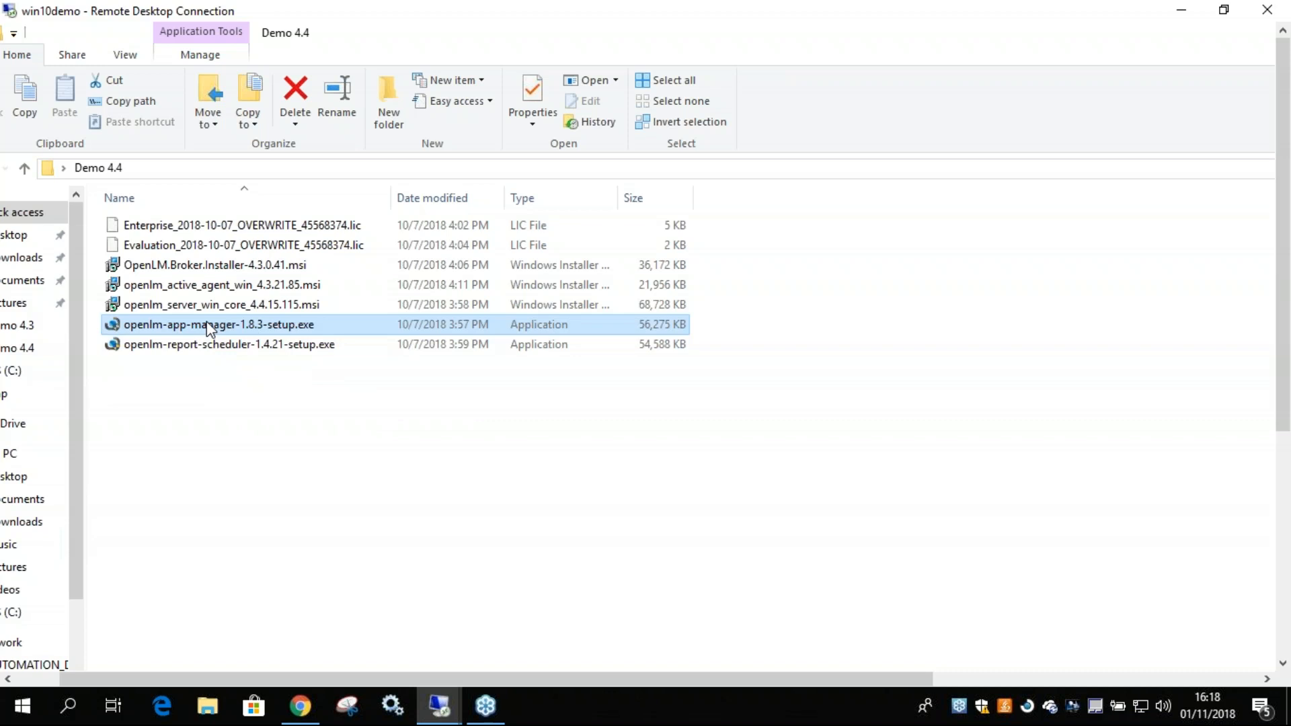
double_click(209, 327)
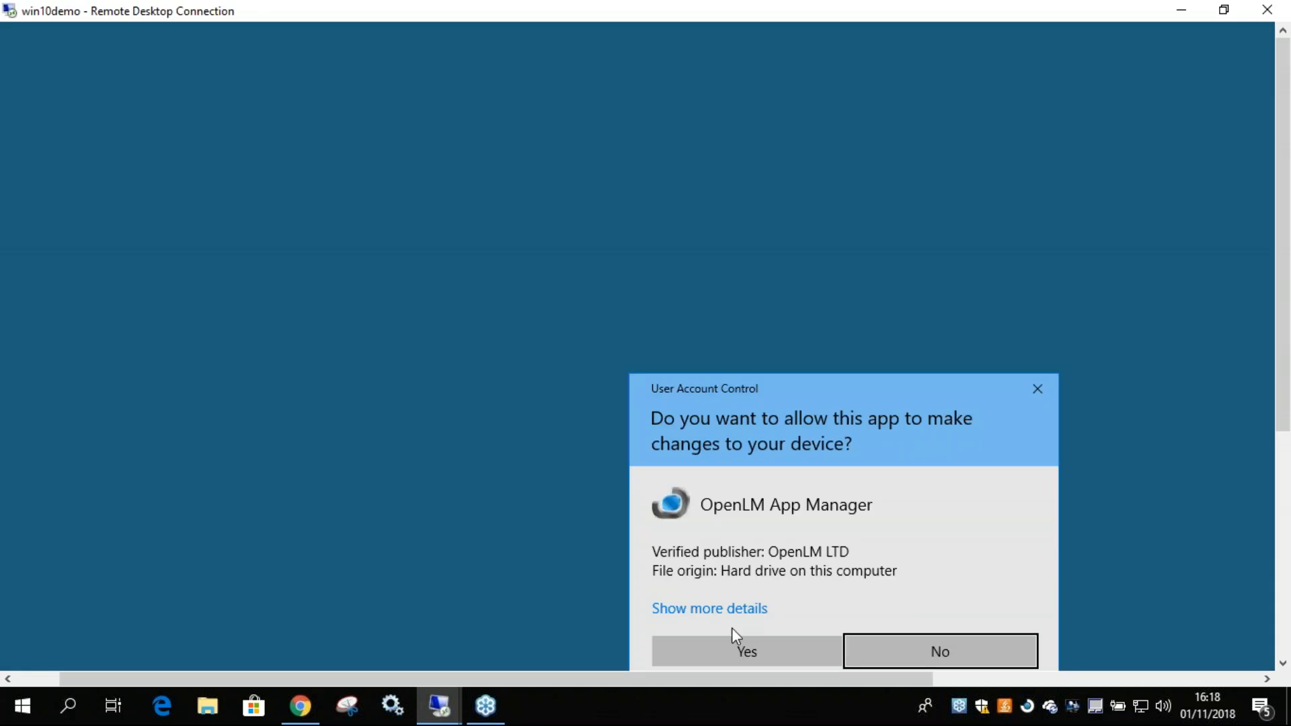
left_click(728, 650)
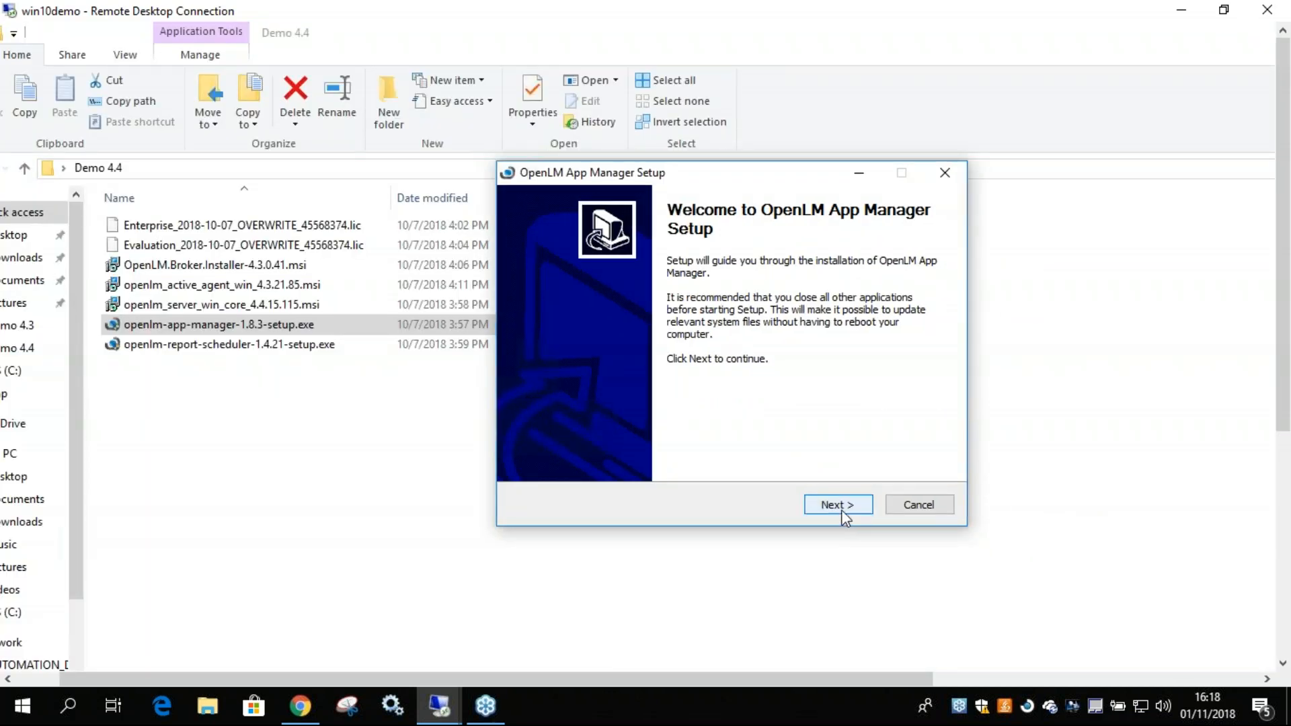
left_click(841, 510)
left_click(693, 463)
left_click_drag(936, 301, 935, 377)
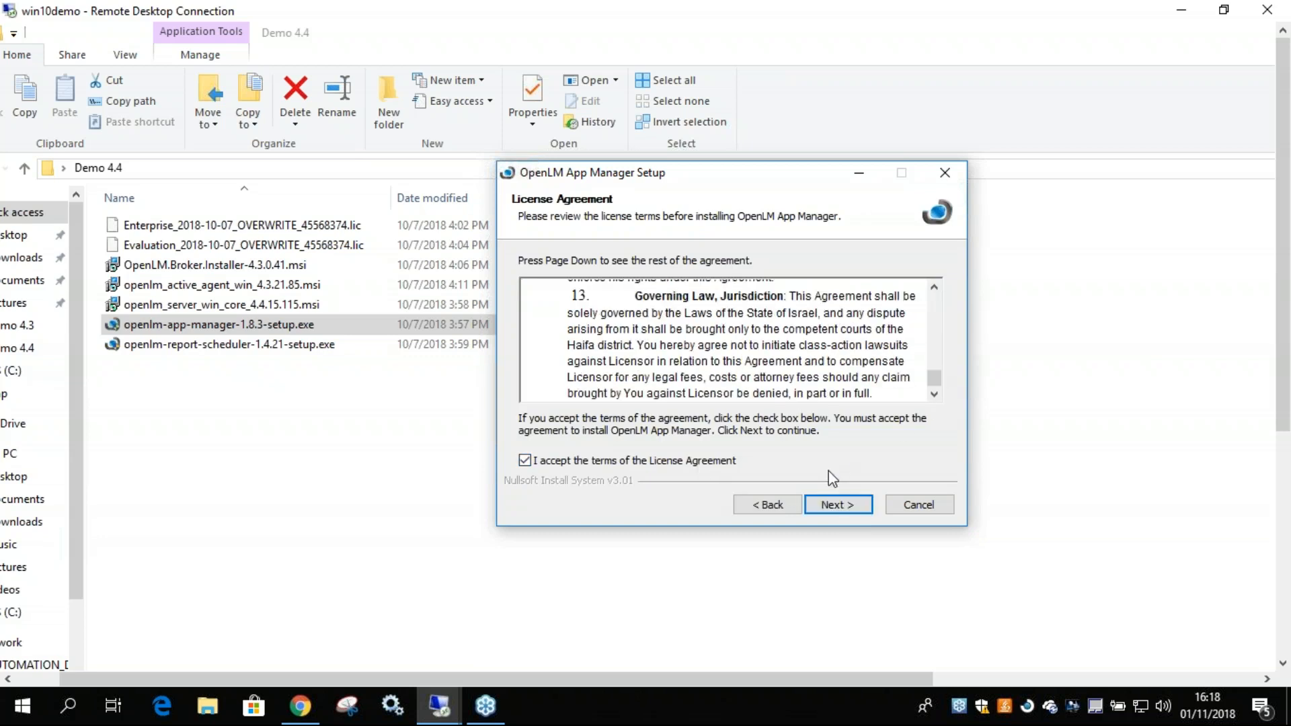
left_click(839, 508)
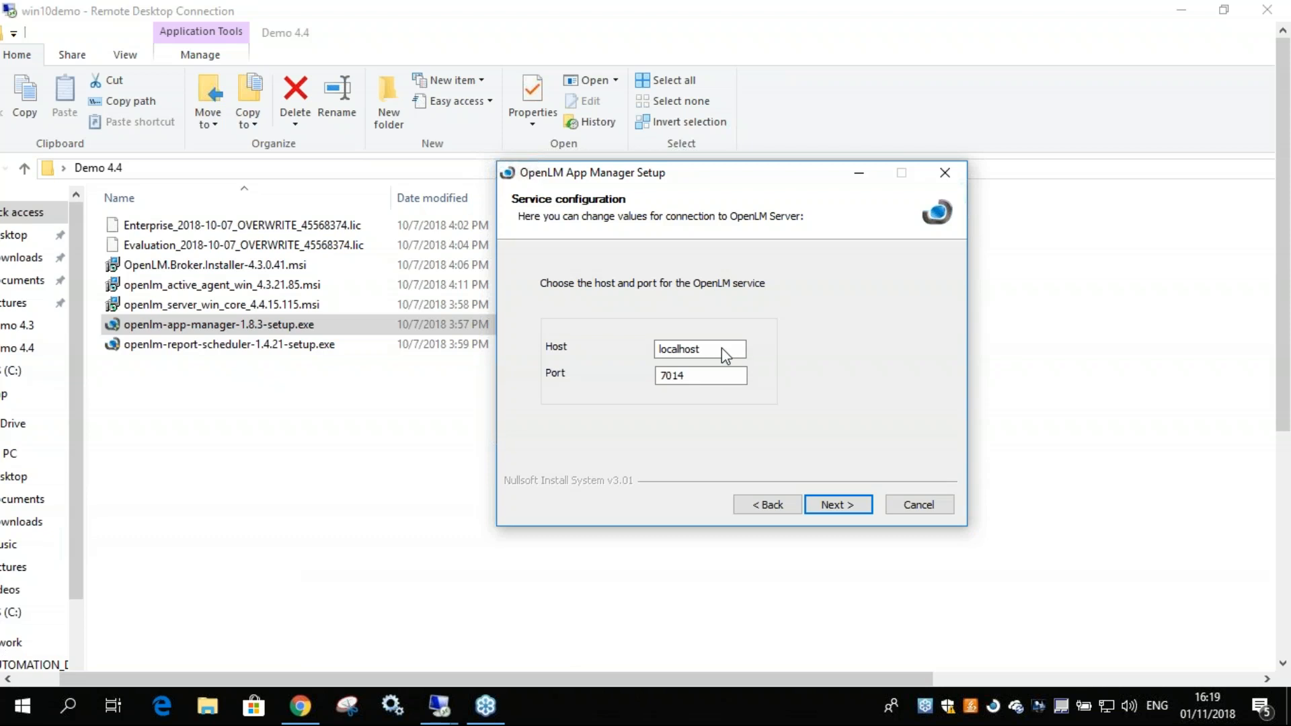
Install OpenLM App Manager with host localhost, port 7014 and the default destination folder, and finish the setup.
left_click_drag(731, 348, 651, 350)
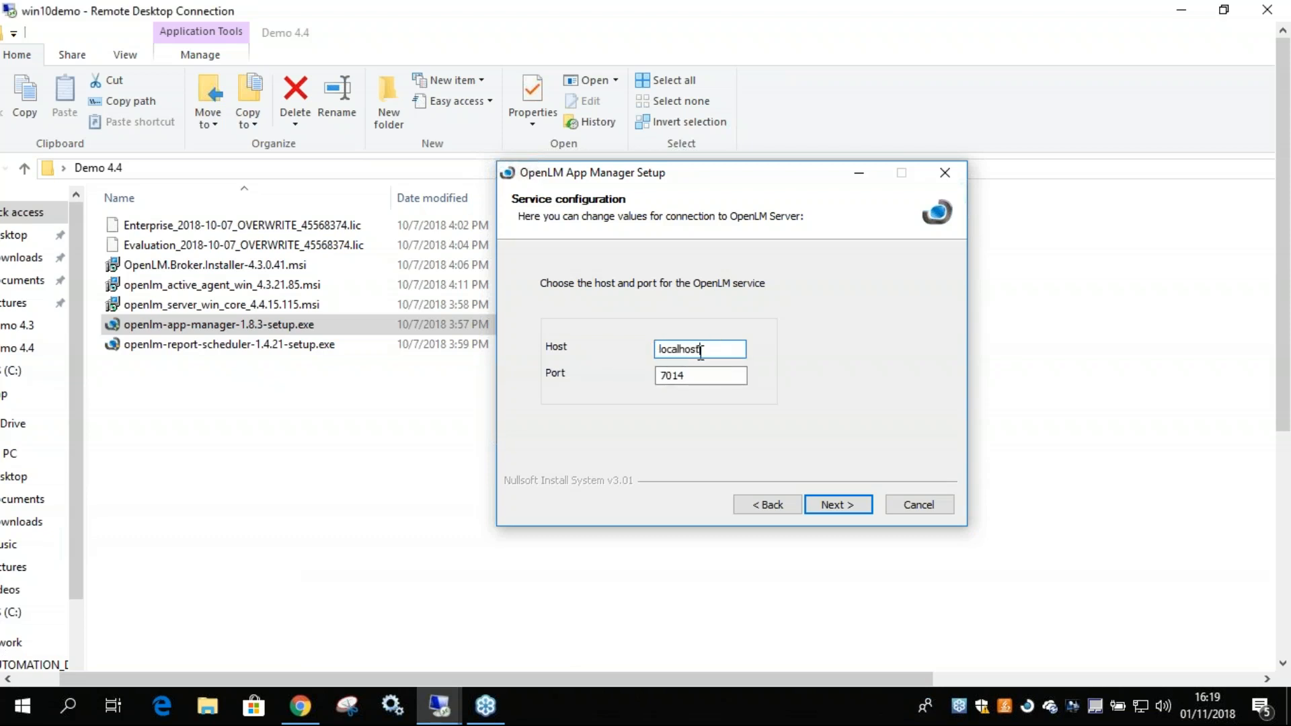
left_click(680, 348)
left_click(838, 505)
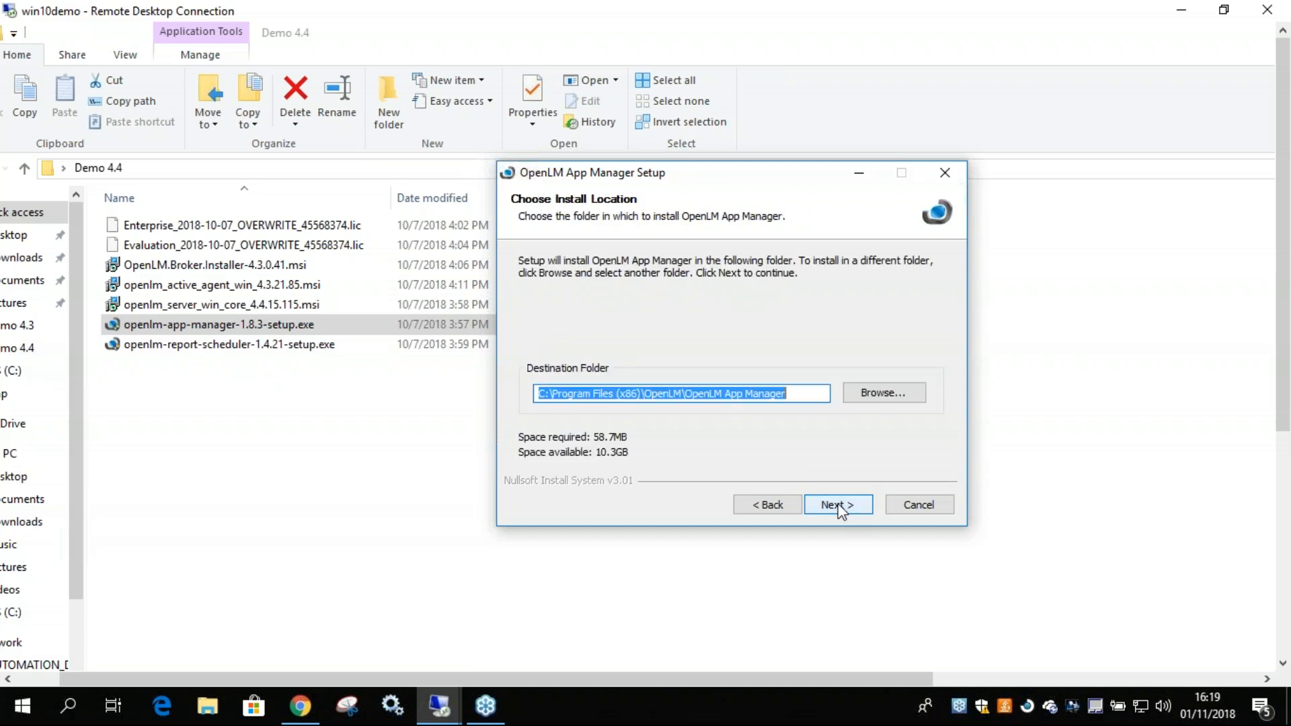
left_click(839, 505)
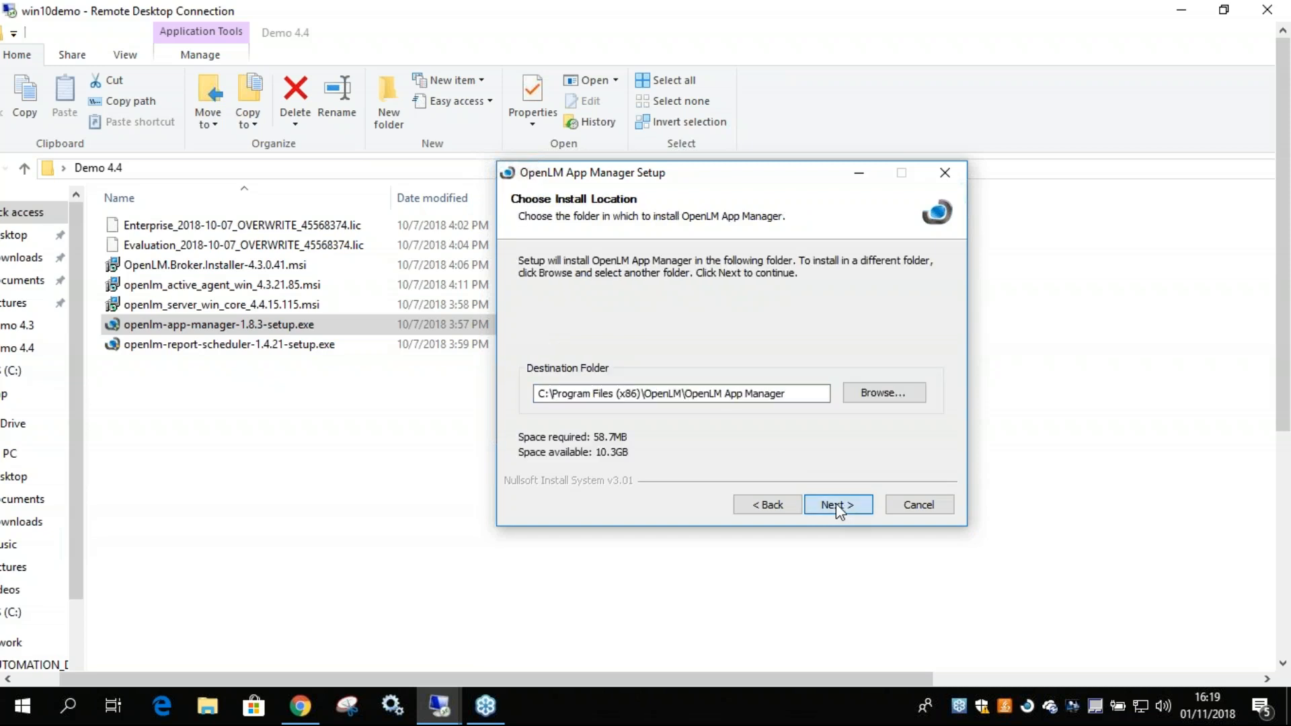
left_click(829, 507)
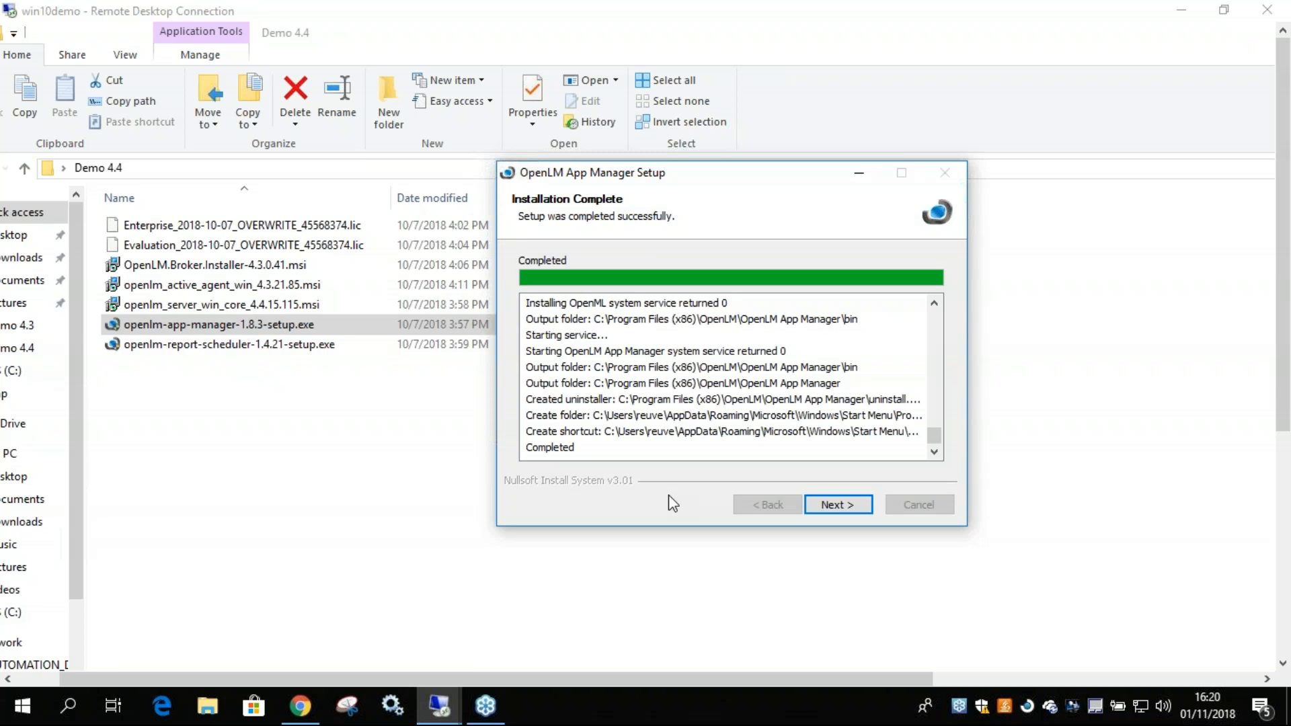
left_click(842, 509)
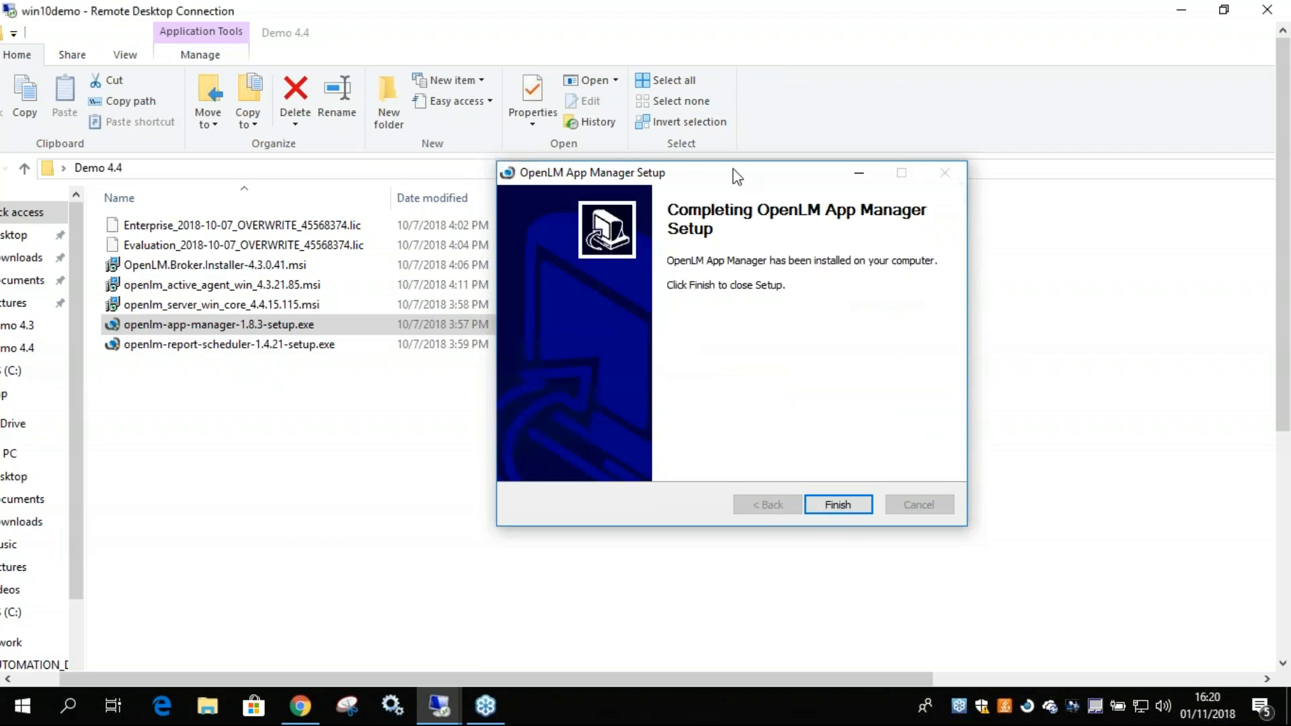
left_click(831, 508)
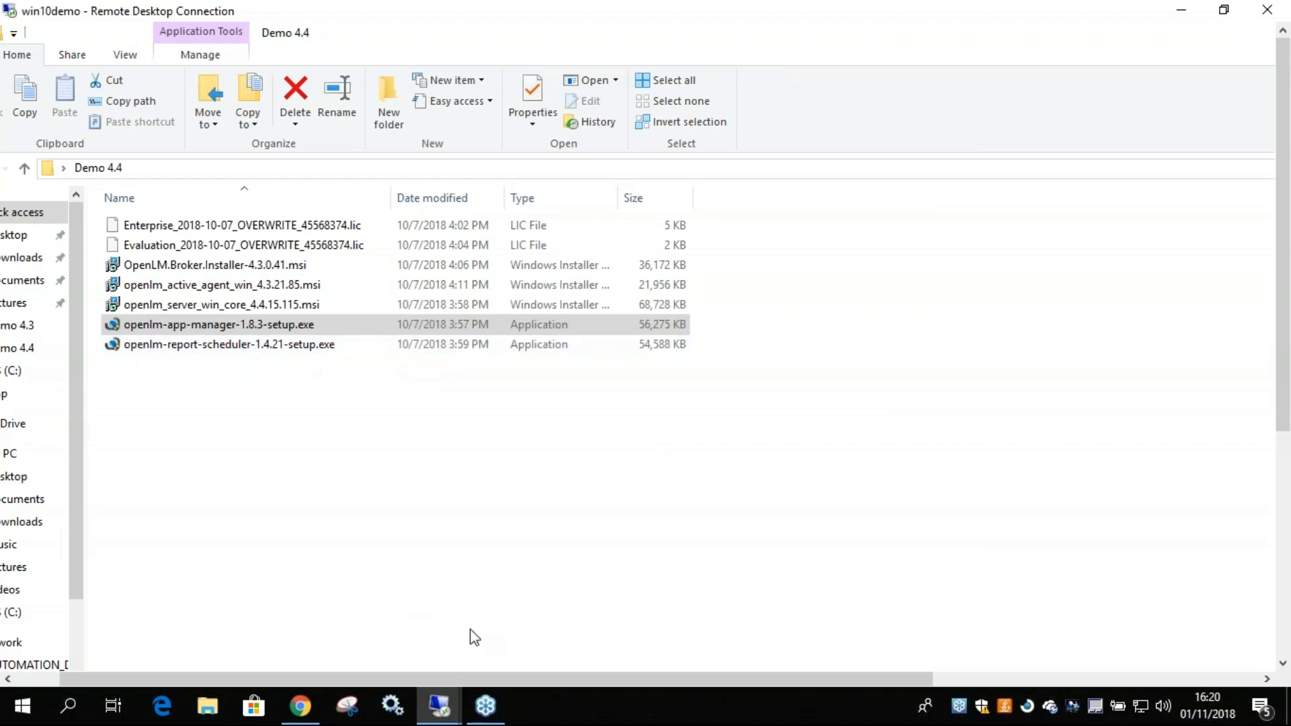
Switch to the Google Slides presentation in Chrome and present the OpenLM architecture diagrams with the laser pointer, ending the slideshow at the end.
left_click(1181, 10)
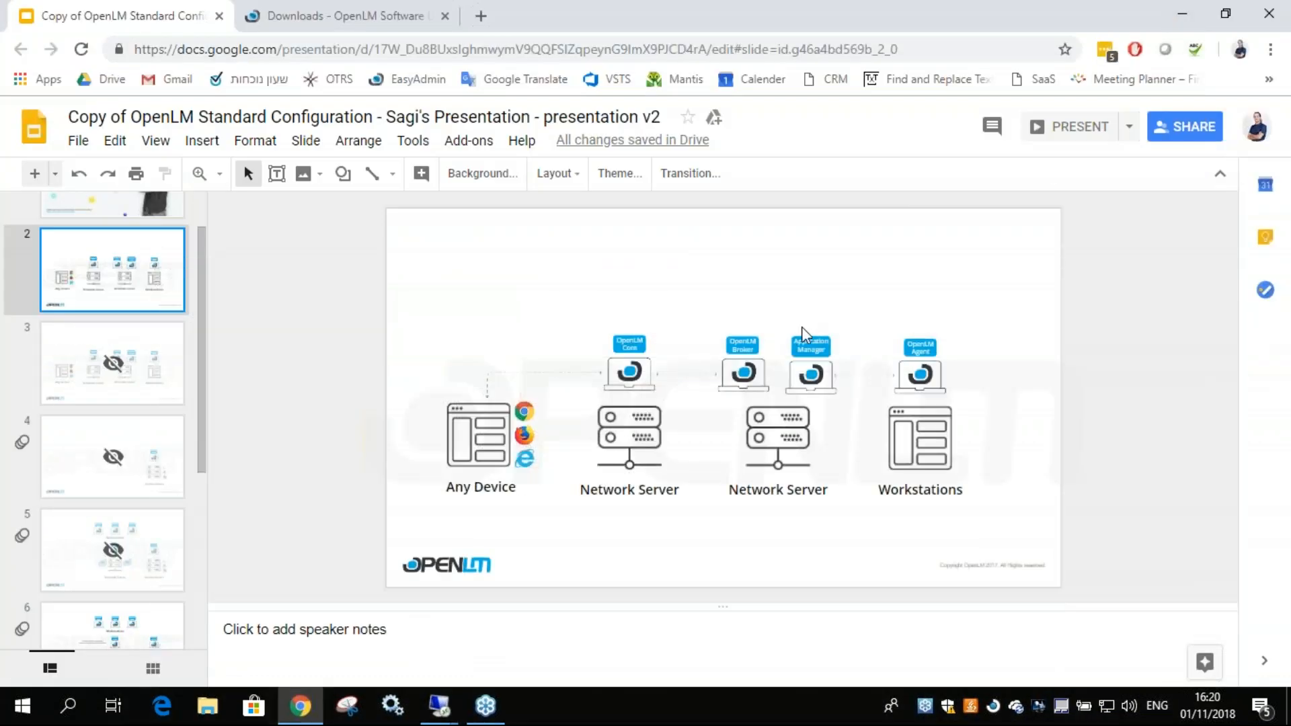
left_click(1072, 126)
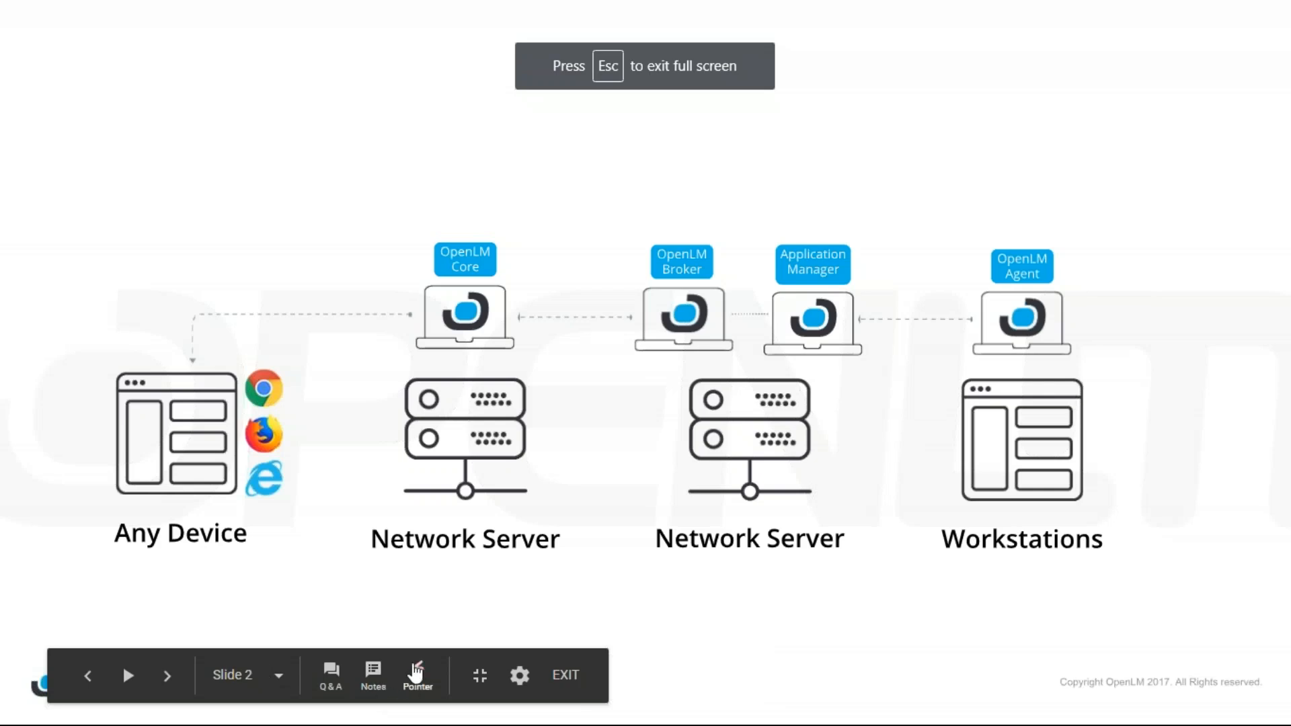
left_click(417, 672)
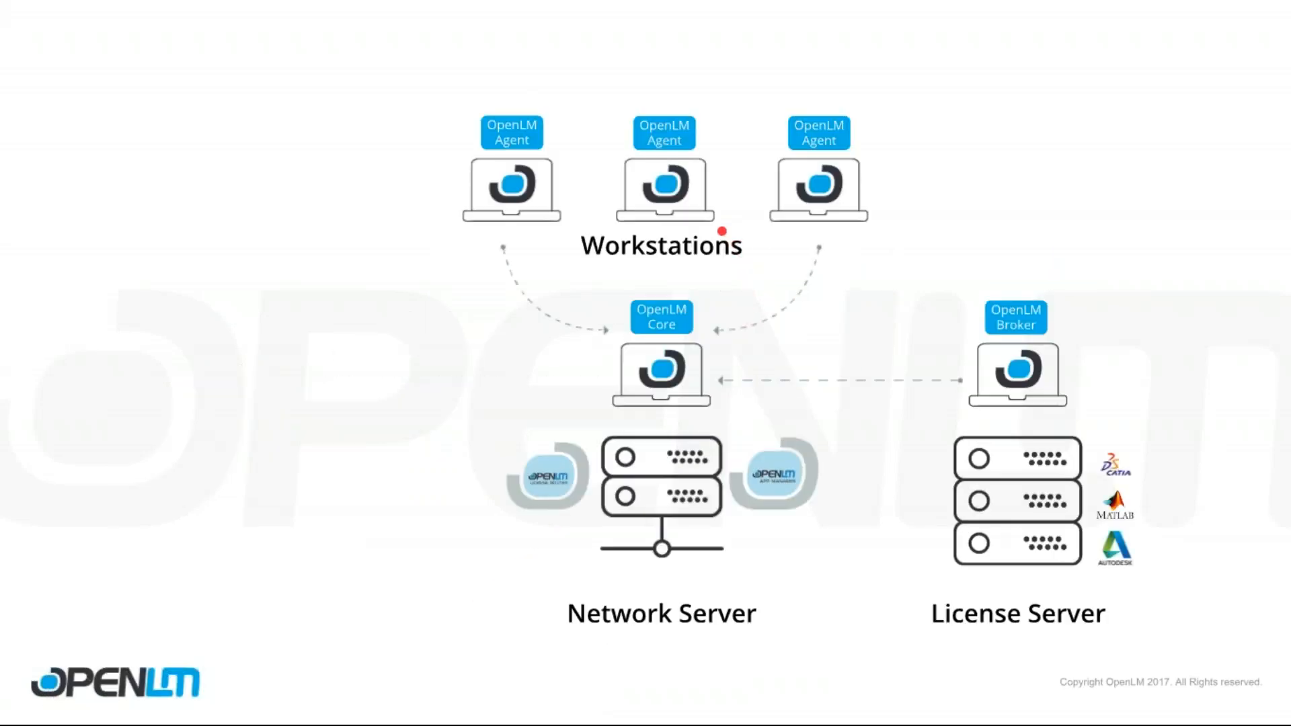
left_click(722, 231)
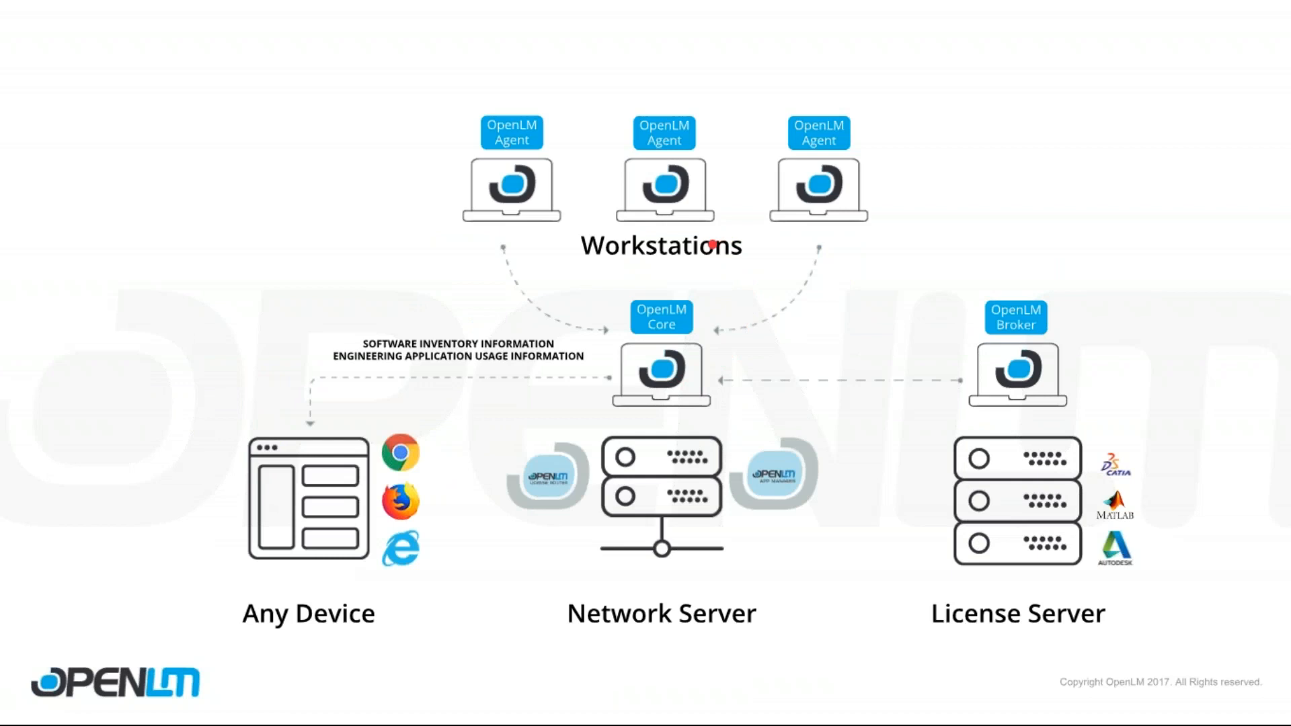
left_click(710, 258)
left_click(710, 259)
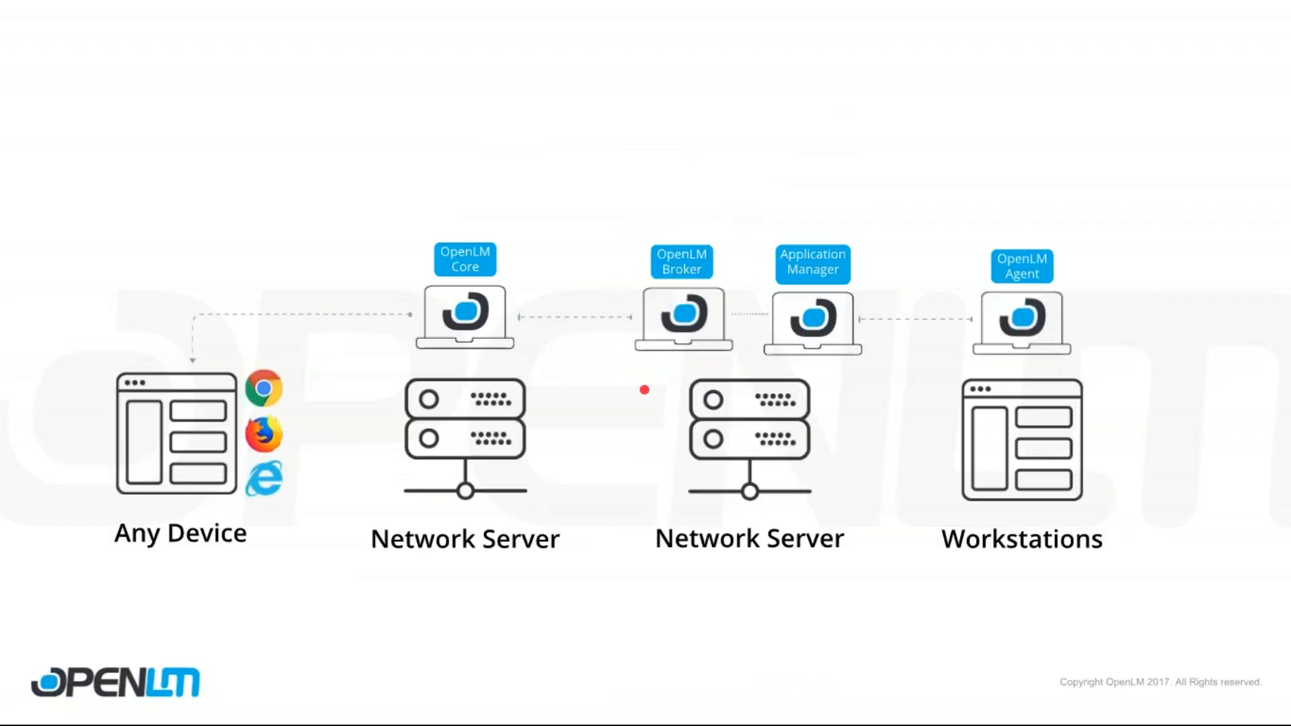
key("Escape")
Return to the win10demo remote desktop, launch OpenLM.Broker.Installer-4.3.0.41.msi, and accept its license agreement.
mouse_move(439, 706)
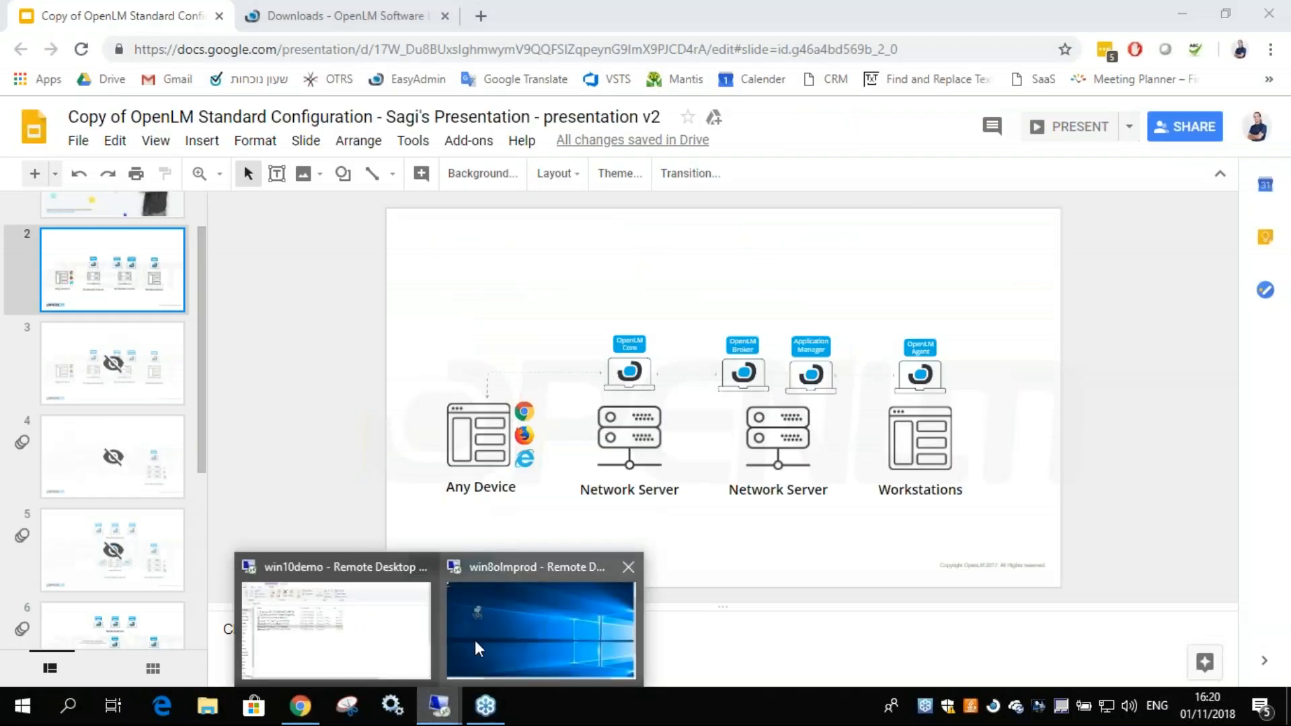
left_click(483, 615)
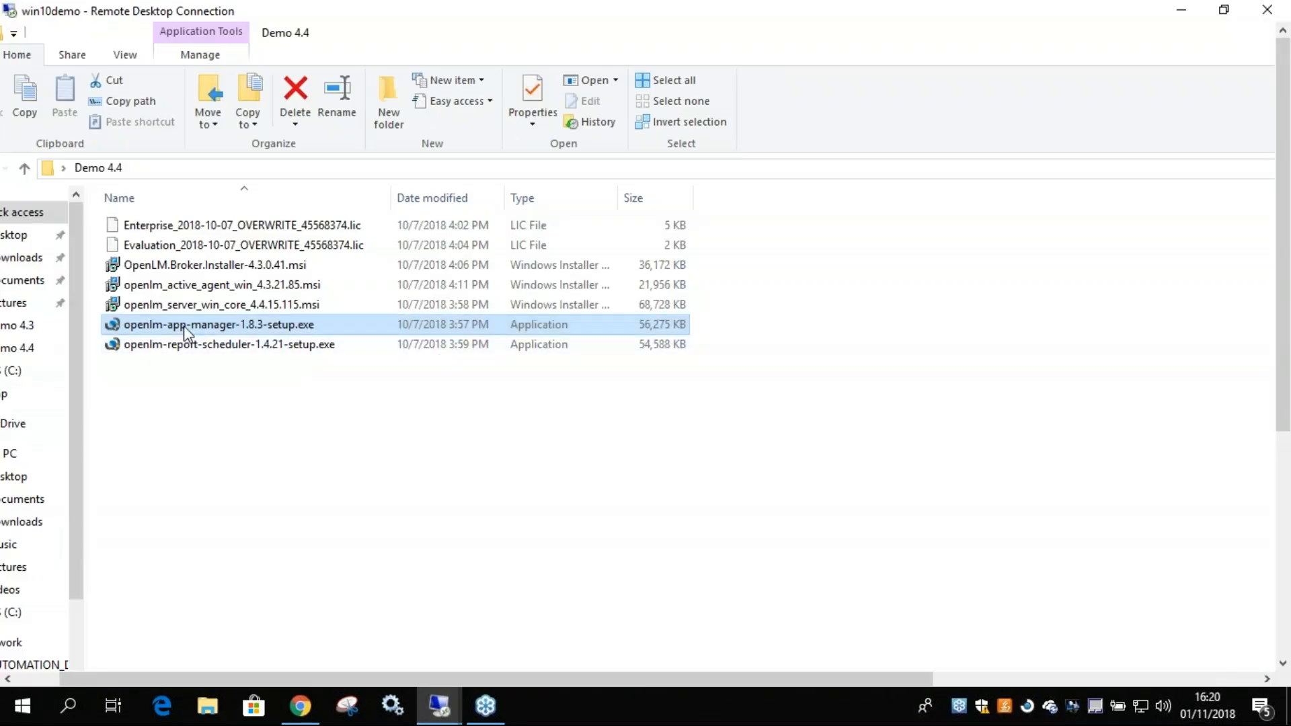
double_click(193, 269)
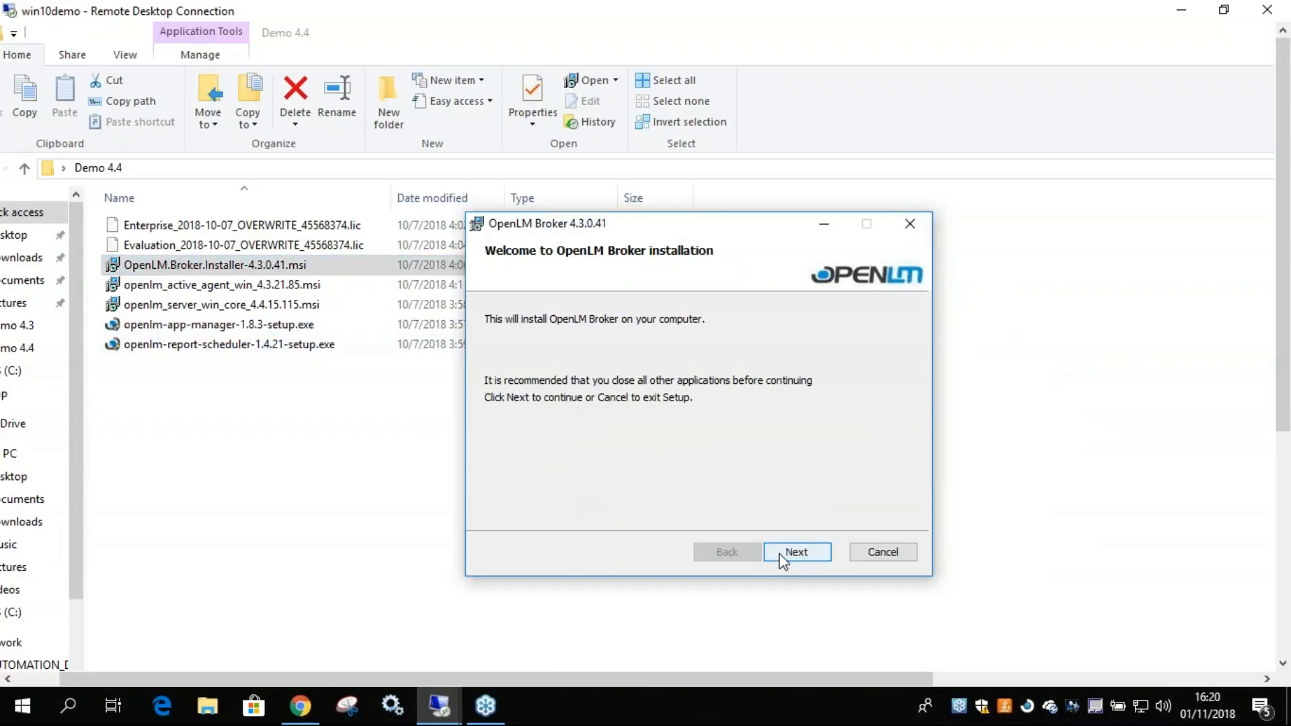
left_click(782, 554)
left_click(651, 512)
left_click(810, 550)
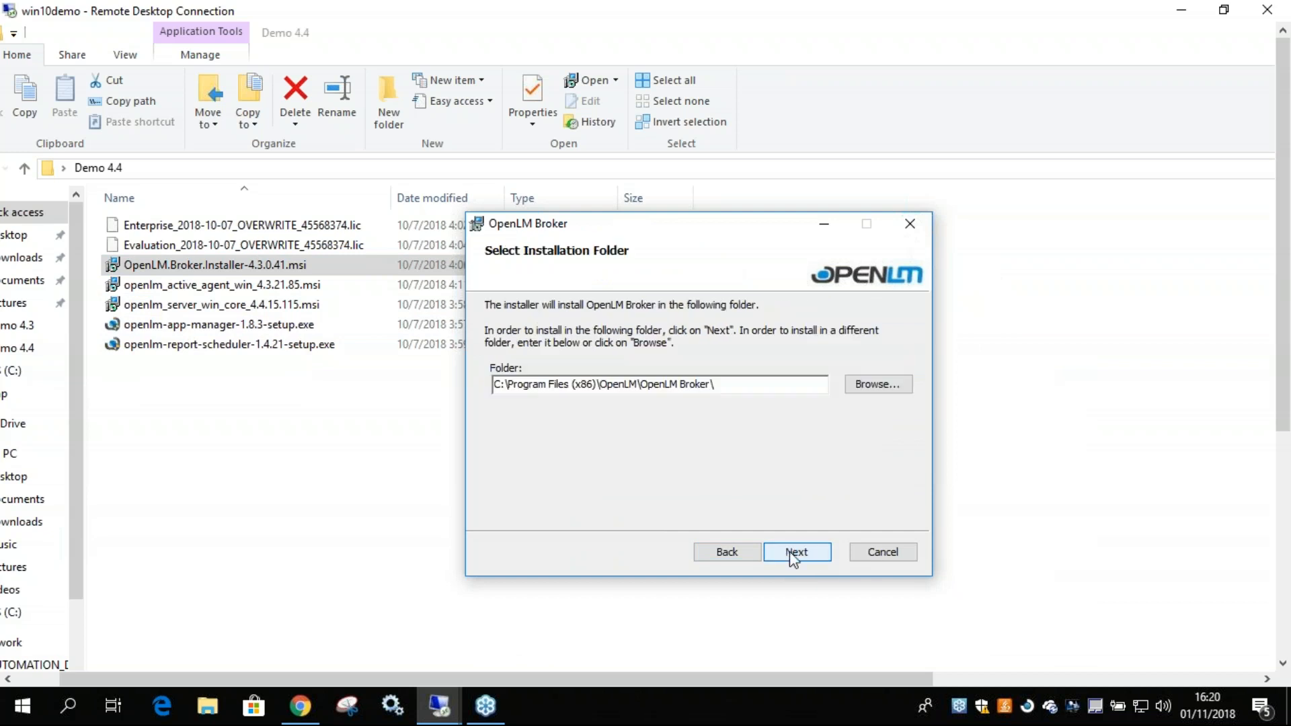
left_click(798, 551)
Install OpenLM Broker in C:\Program Files (x86)\OpenLM\OpenLM Broker\, allow the system changes, and close the installer.
left_click(701, 549)
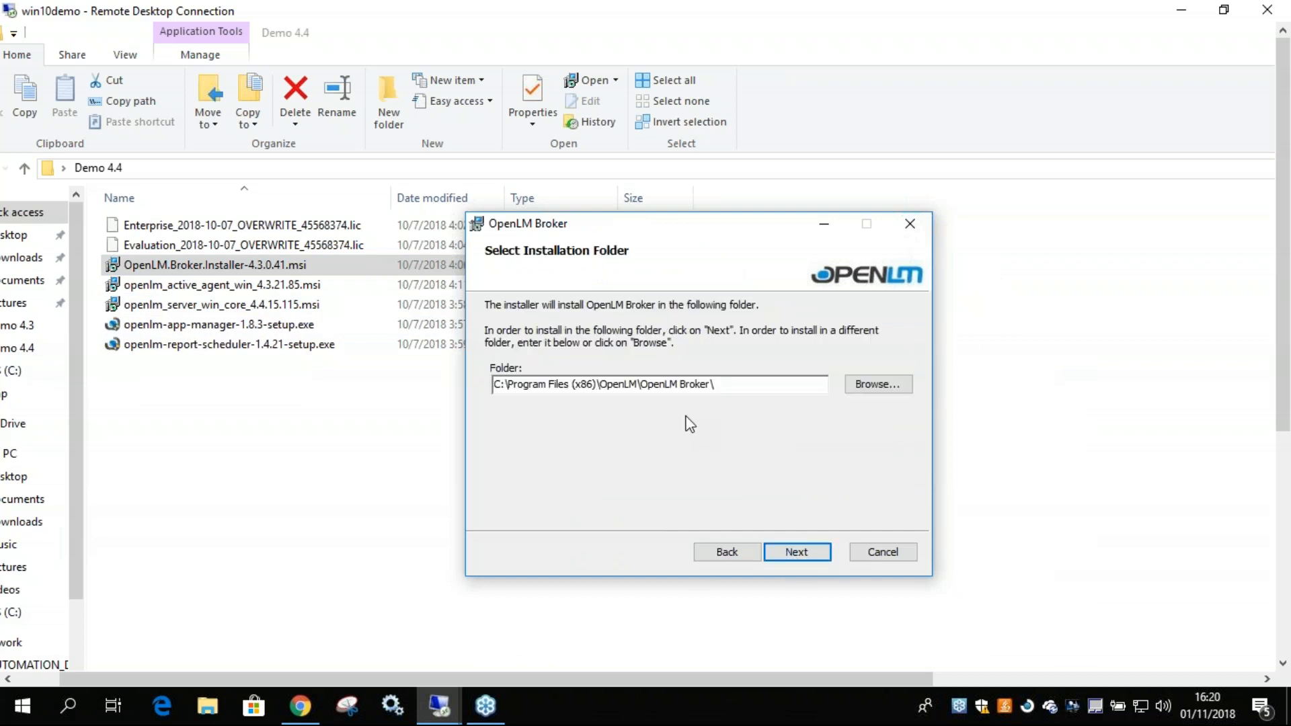
left_click_drag(640, 385, 712, 387)
left_click(713, 387)
left_click(789, 558)
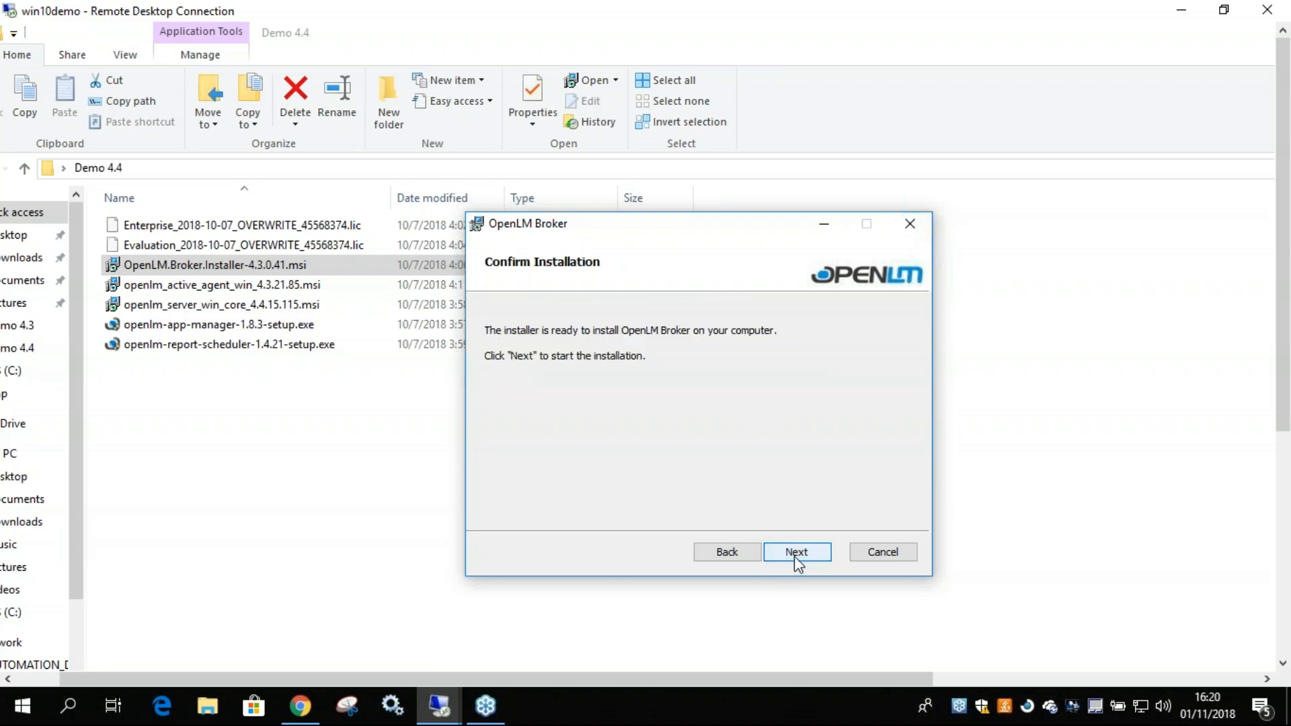
left_click(792, 556)
left_click(724, 646)
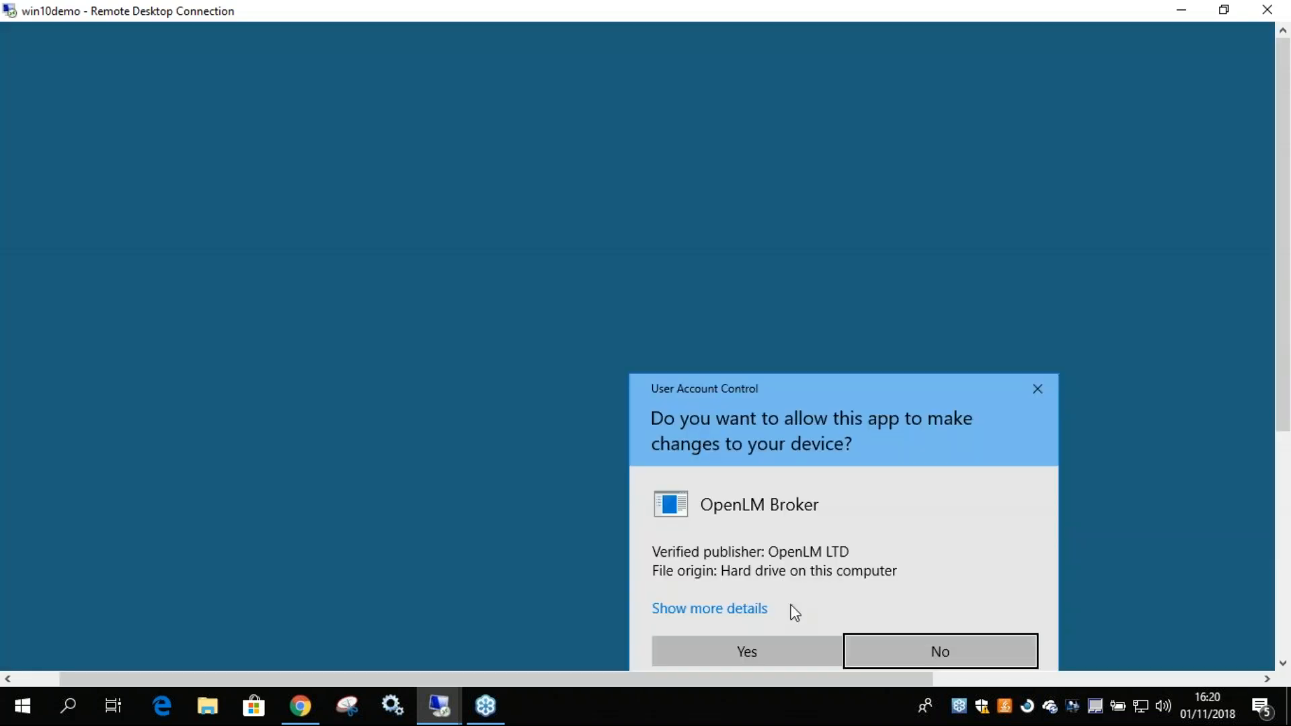
left_click(775, 645)
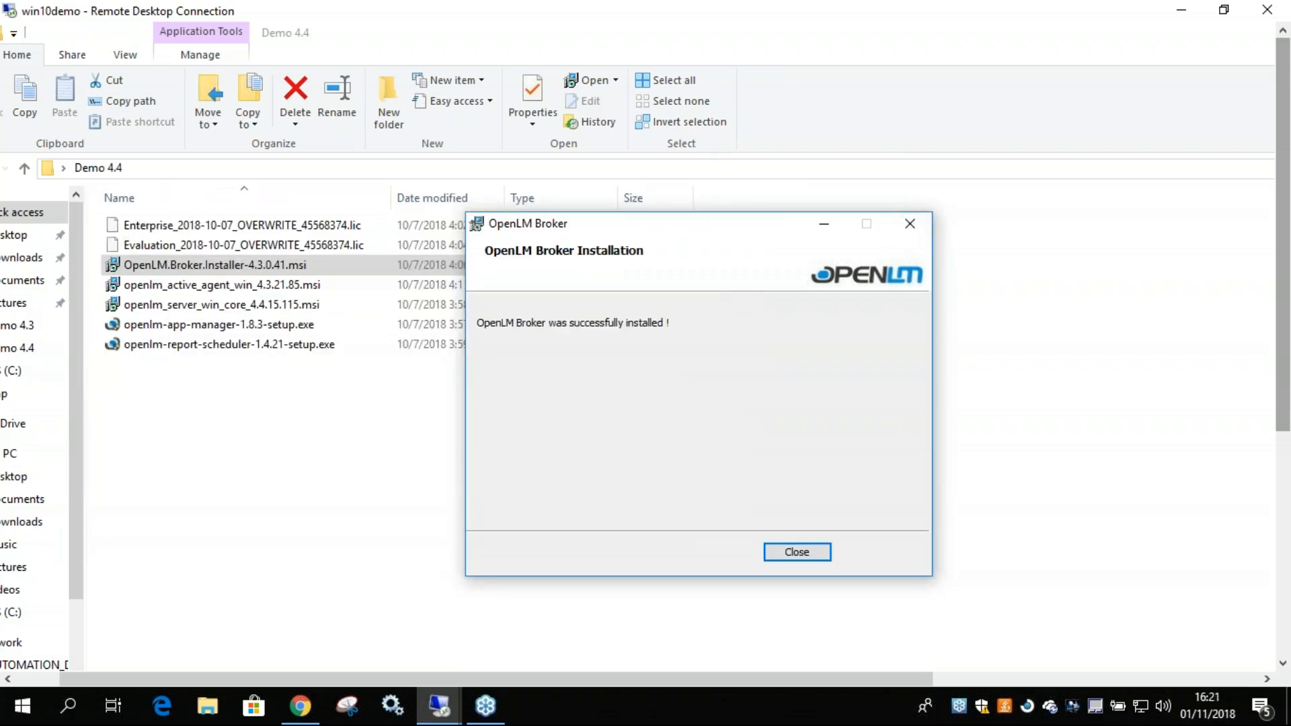
left_click(824, 550)
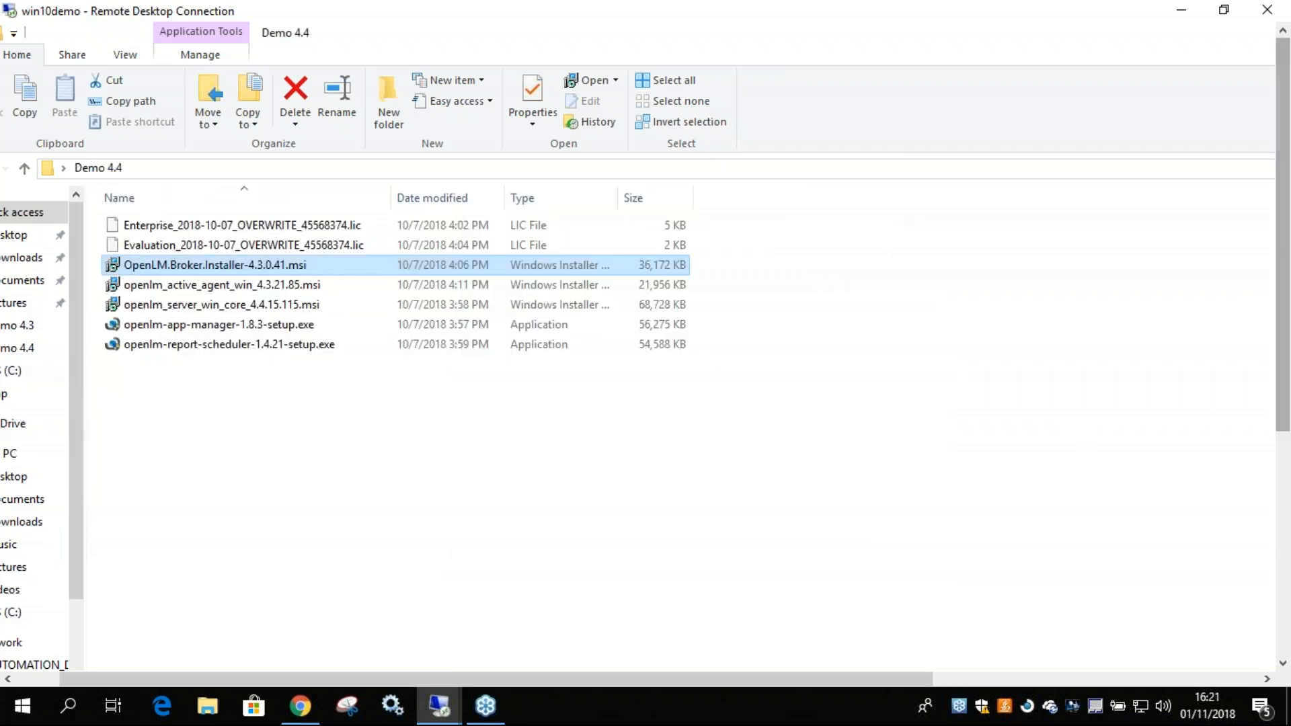
Copy the Evaluation .lic license file from the Demo 4.4 folder.
left_click_drag(1286, 392, 1286, 439)
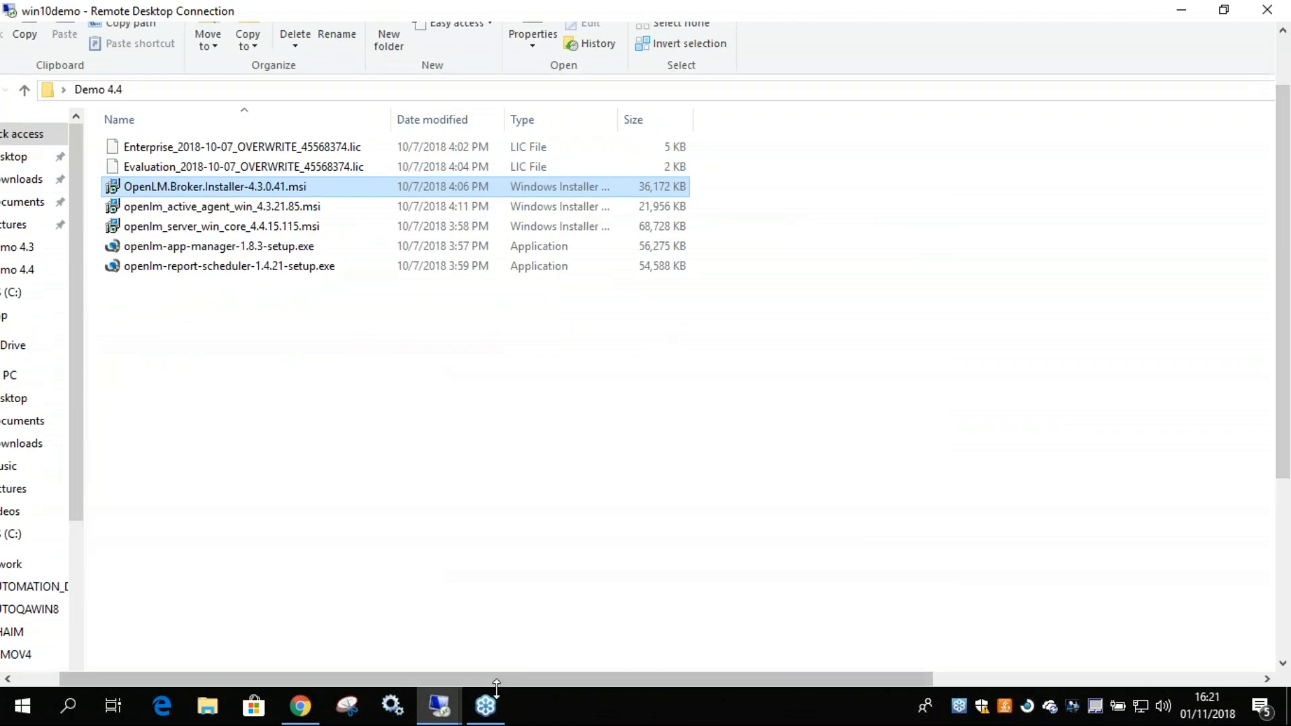
left_click_drag(477, 677, 433, 678)
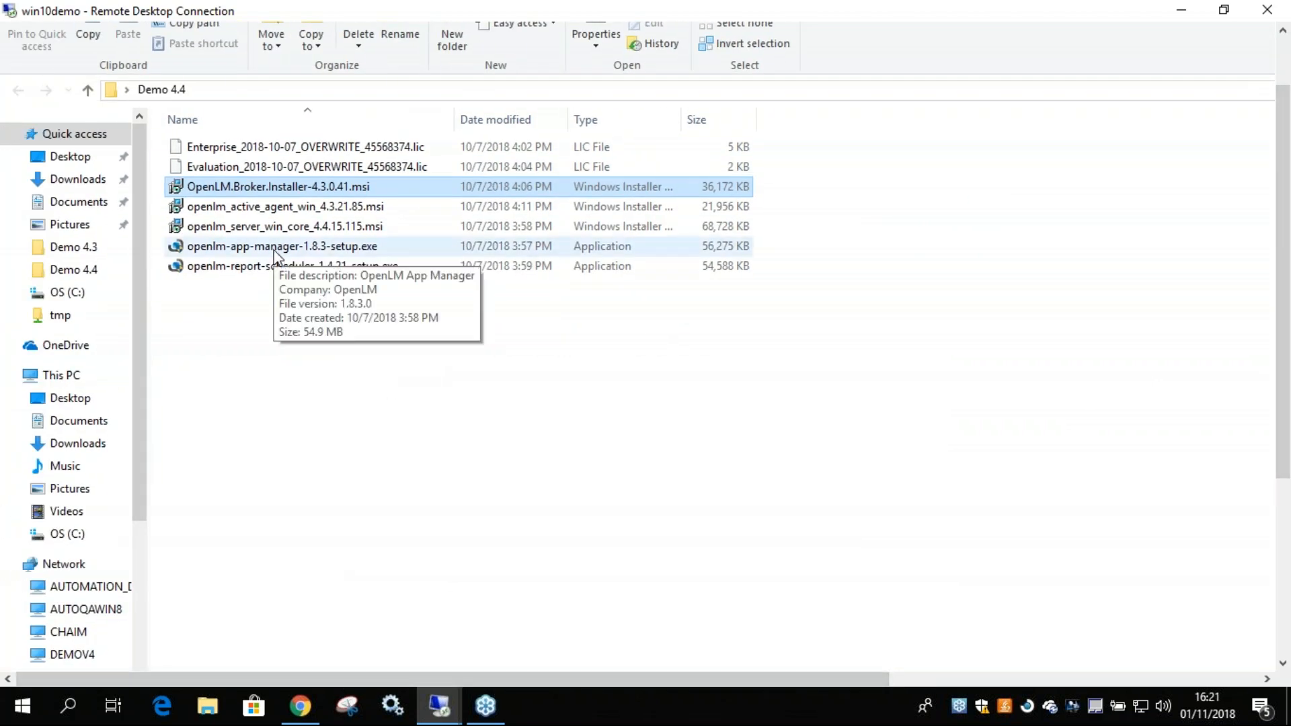
left_click(287, 168)
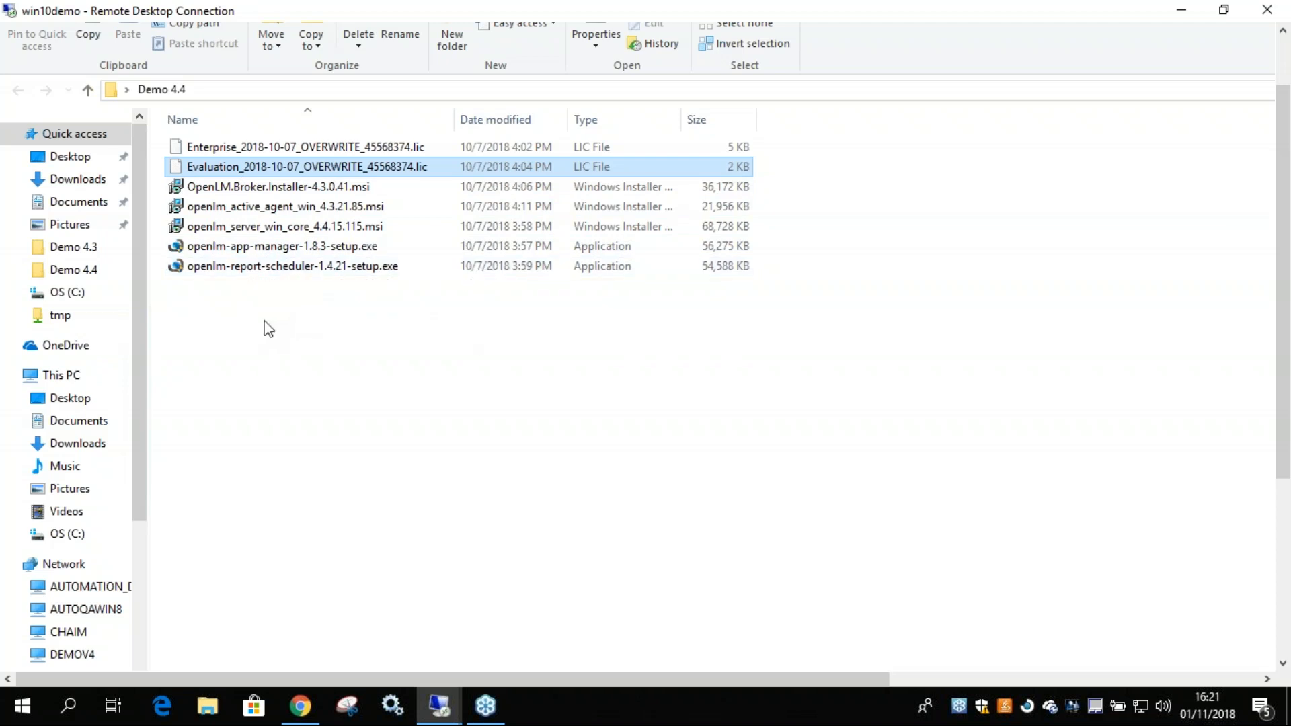
right_click(237, 168)
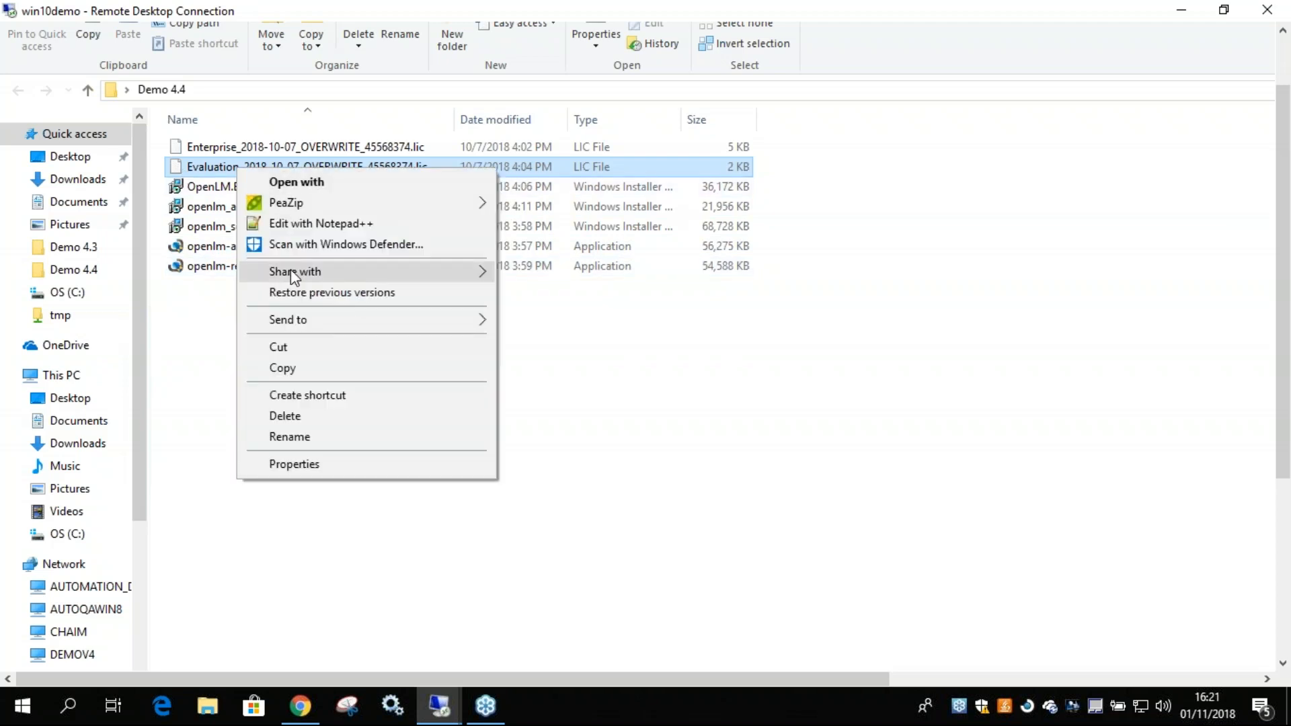
left_click(297, 369)
left_click(236, 325)
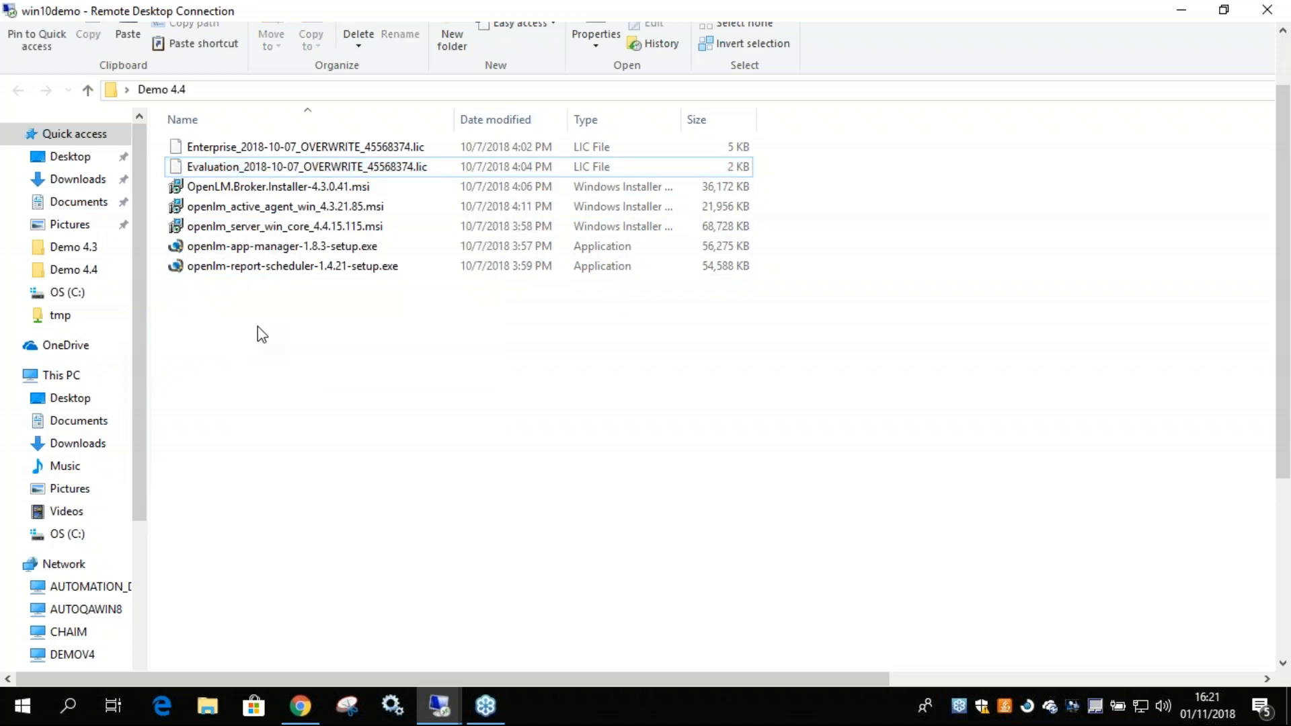
Paste the Evaluation .lic file into C:\Program Files (x86)\OpenLM\OpenLM App Manager\license.
left_click(76, 295)
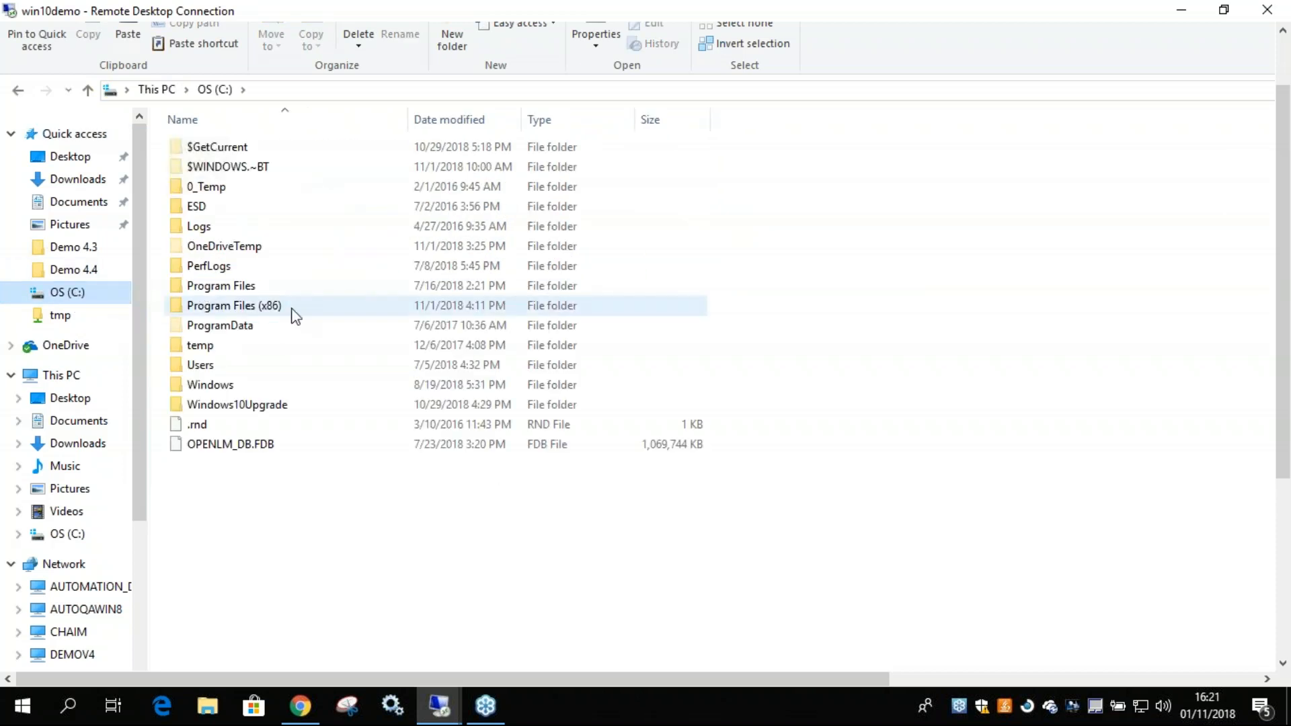
double_click(313, 311)
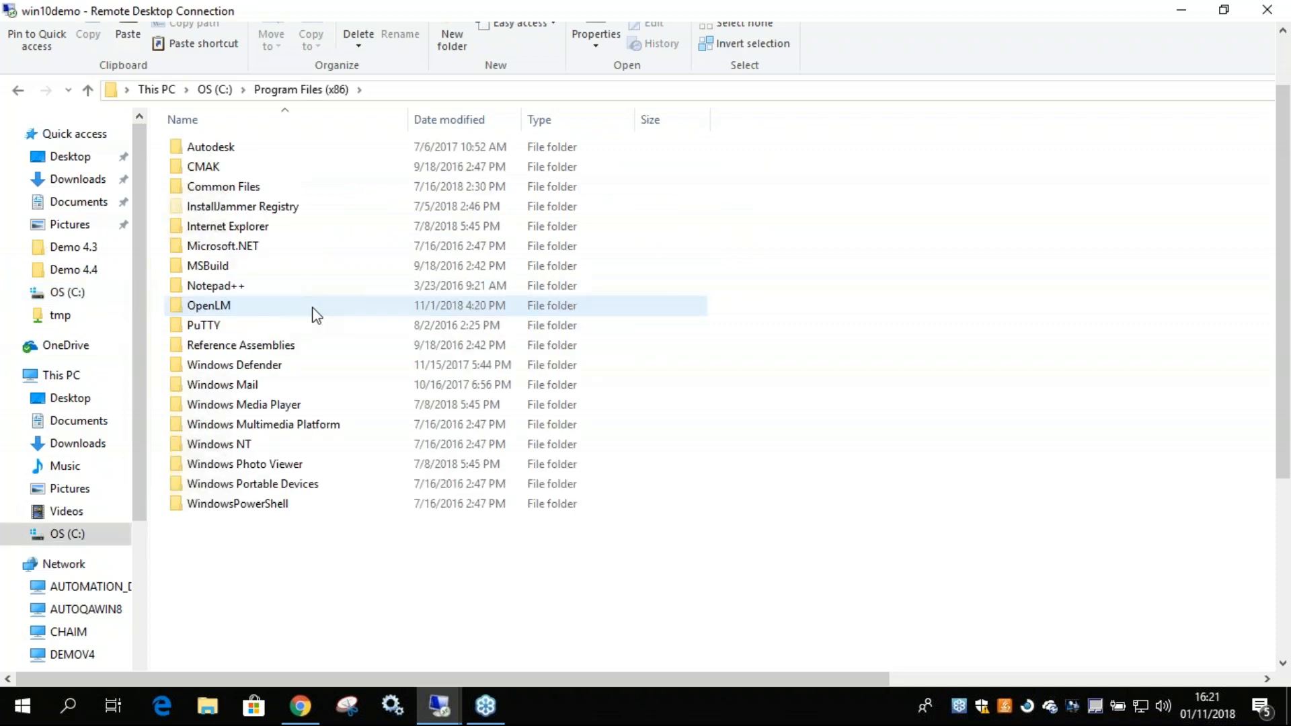
double_click(262, 308)
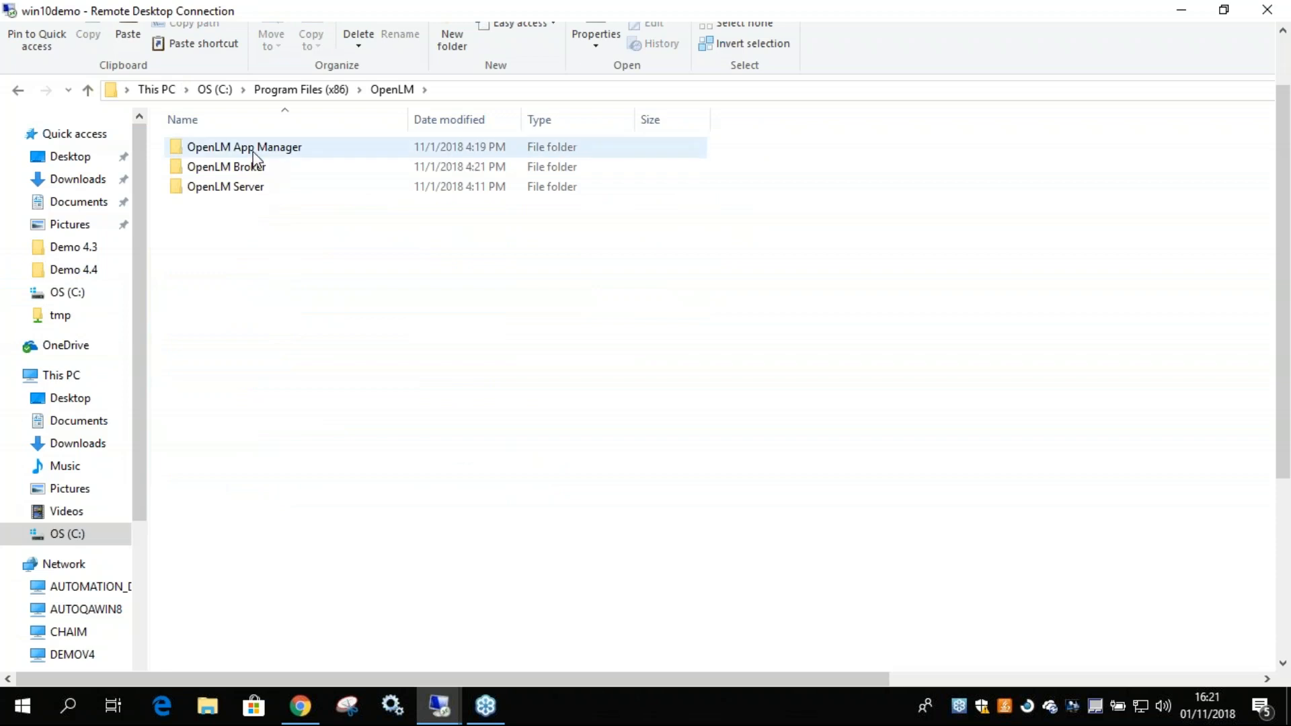
left_click(321, 154)
double_click(321, 154)
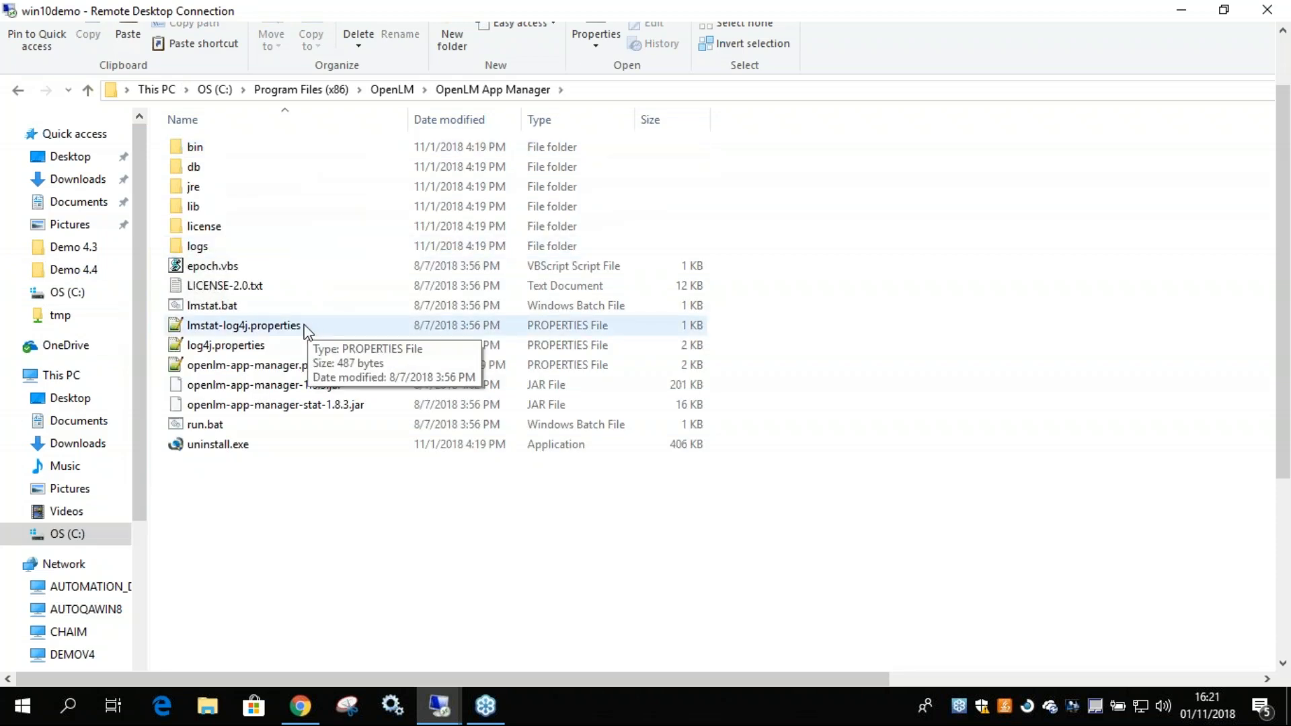
left_click(207, 232)
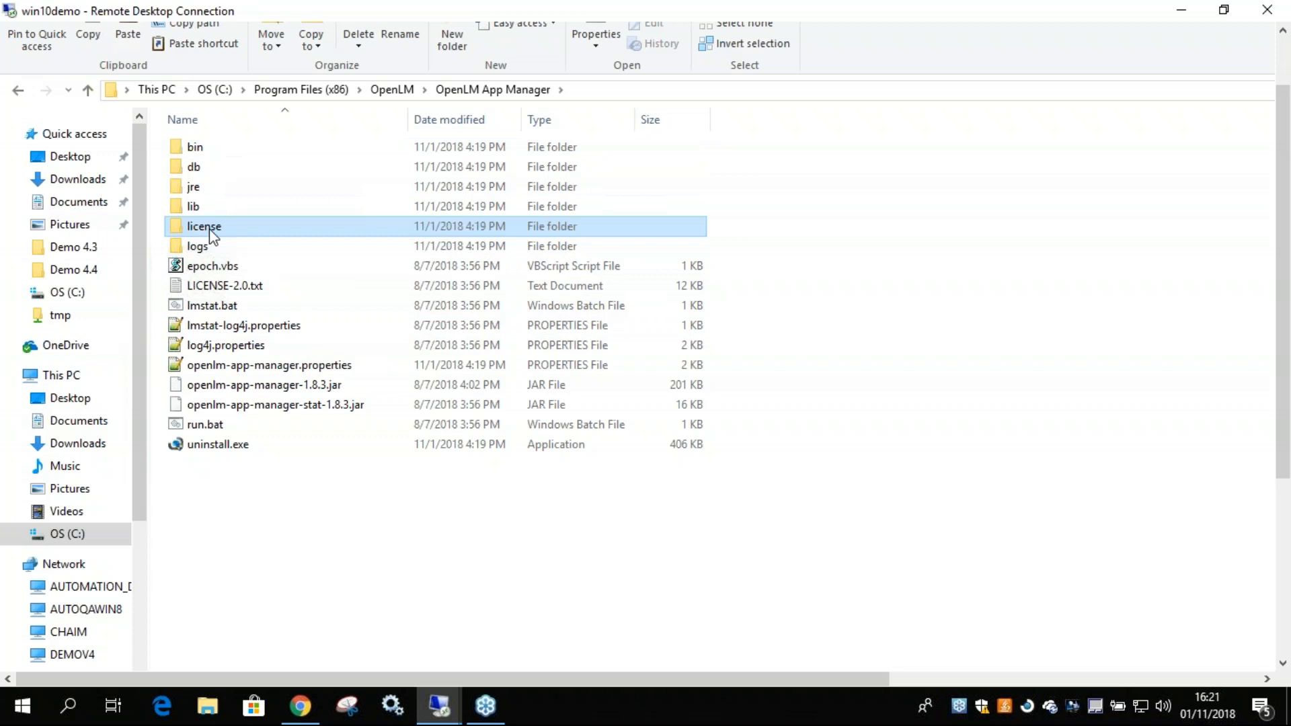
double_click(261, 229)
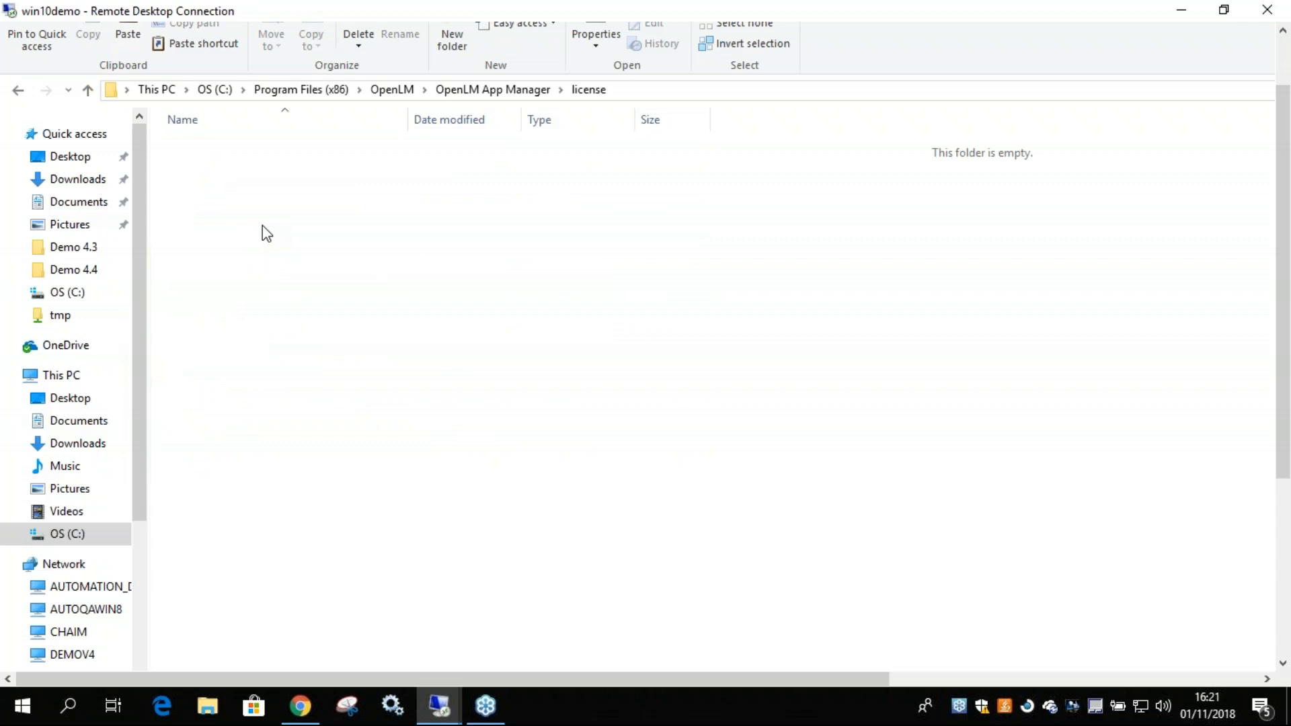
key("ctrl+v")
left_click(394, 317)
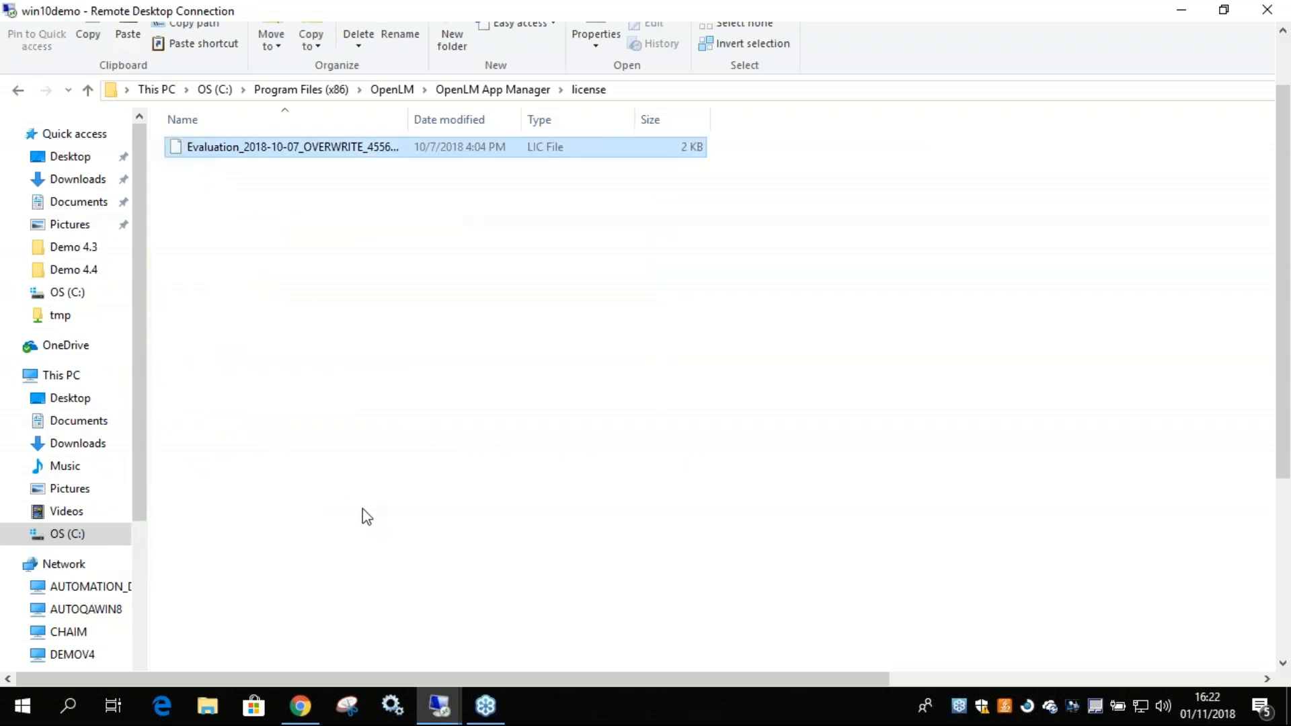
Open Services on win10demo, restart the OpenLM App Manager service, and close the Services window.
left_click(390, 706)
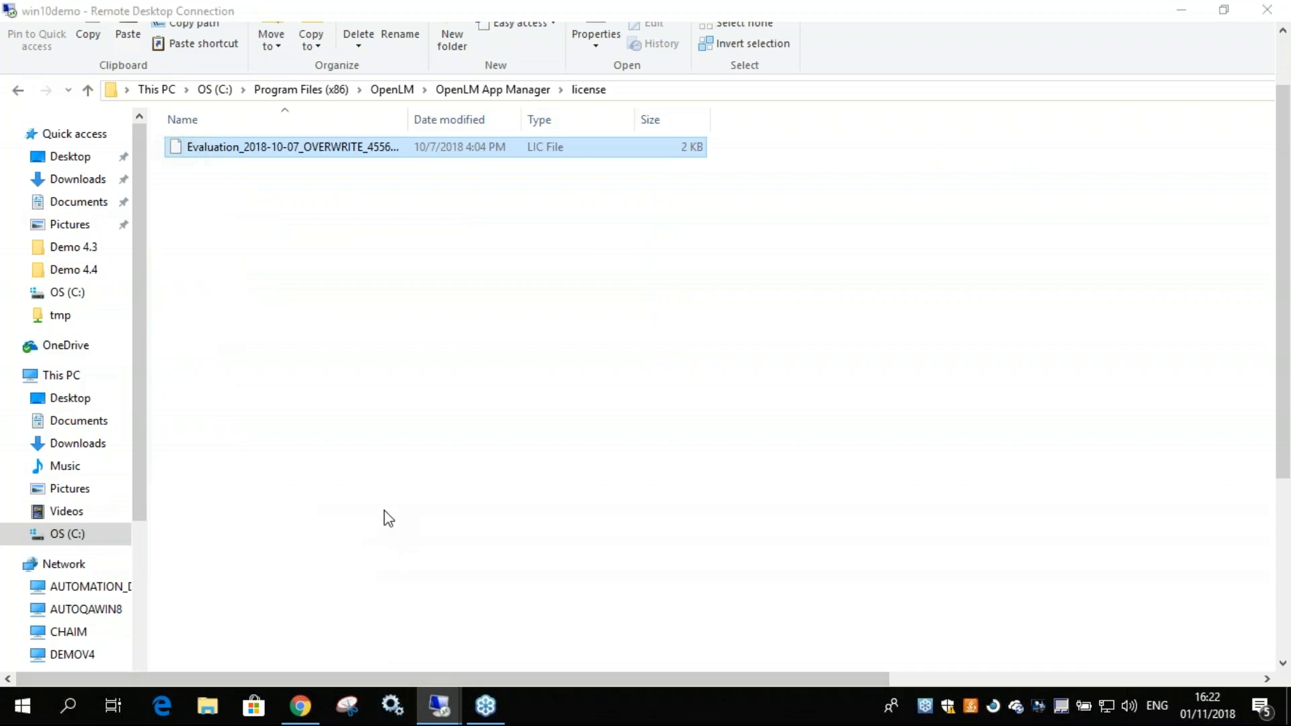
left_click_drag(1284, 379, 1284, 609)
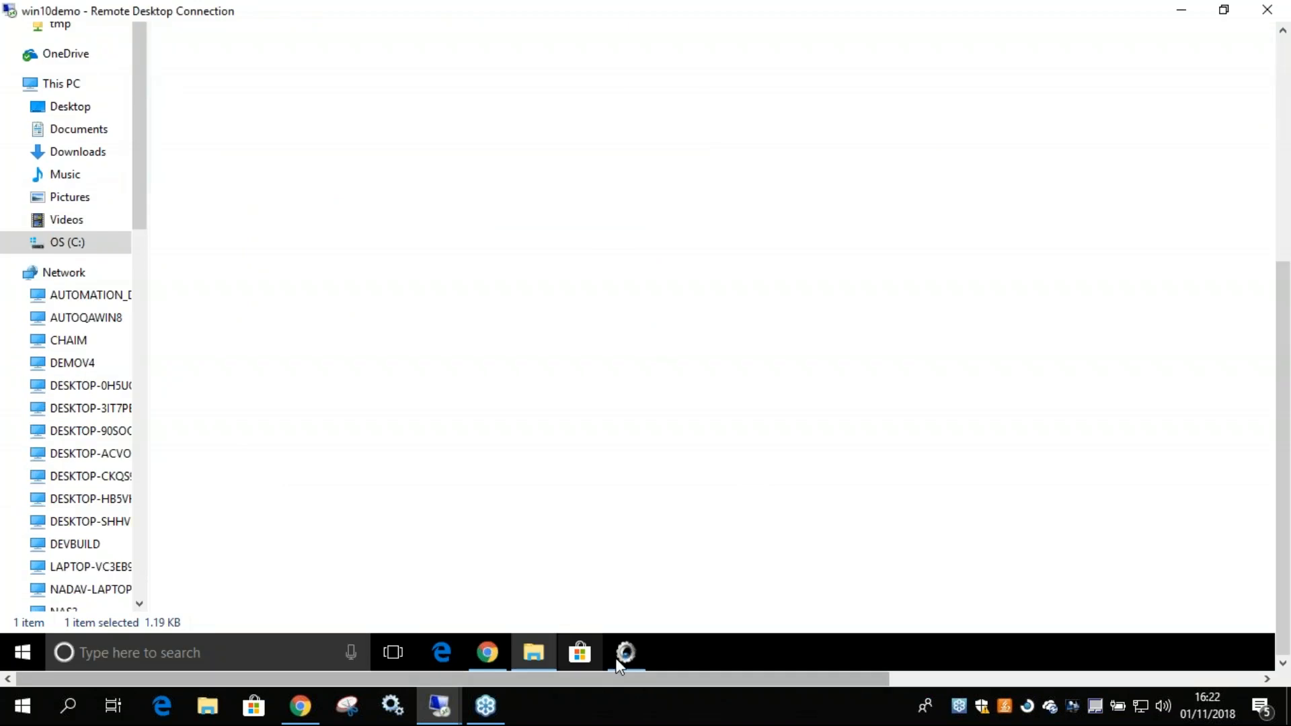
left_click(293, 652)
type("service")
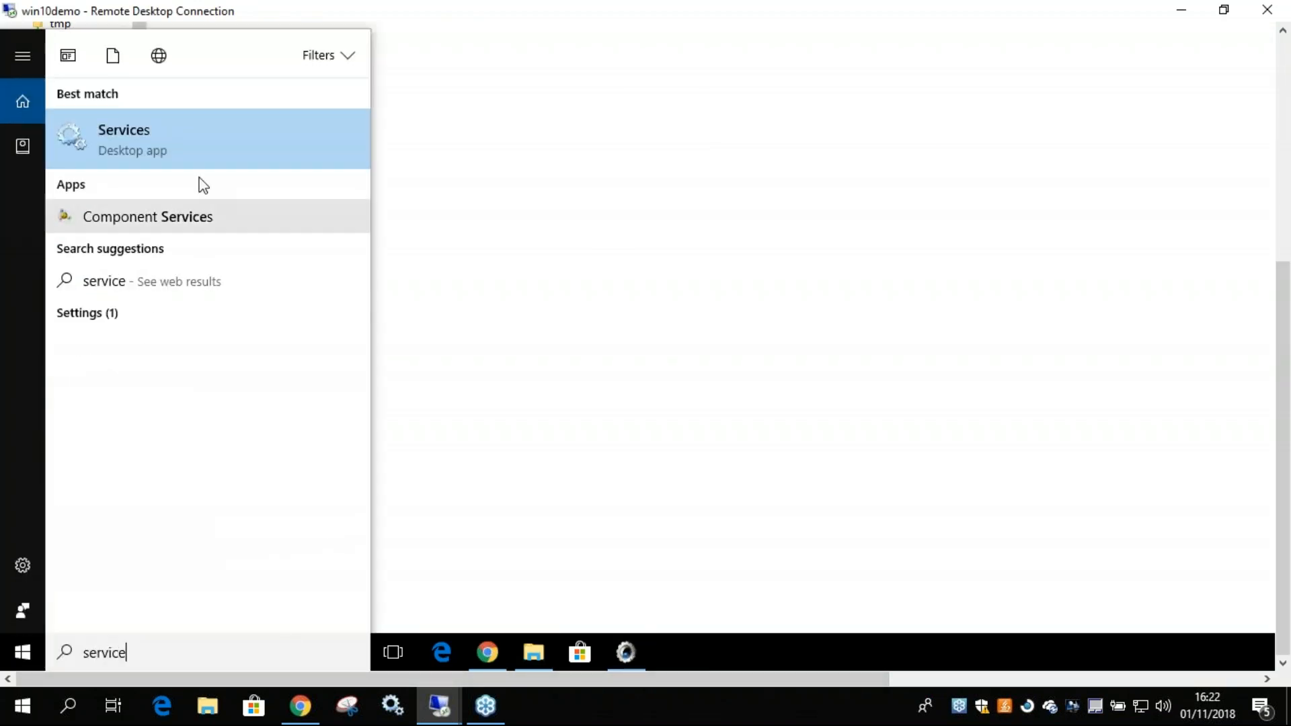
left_click(121, 134)
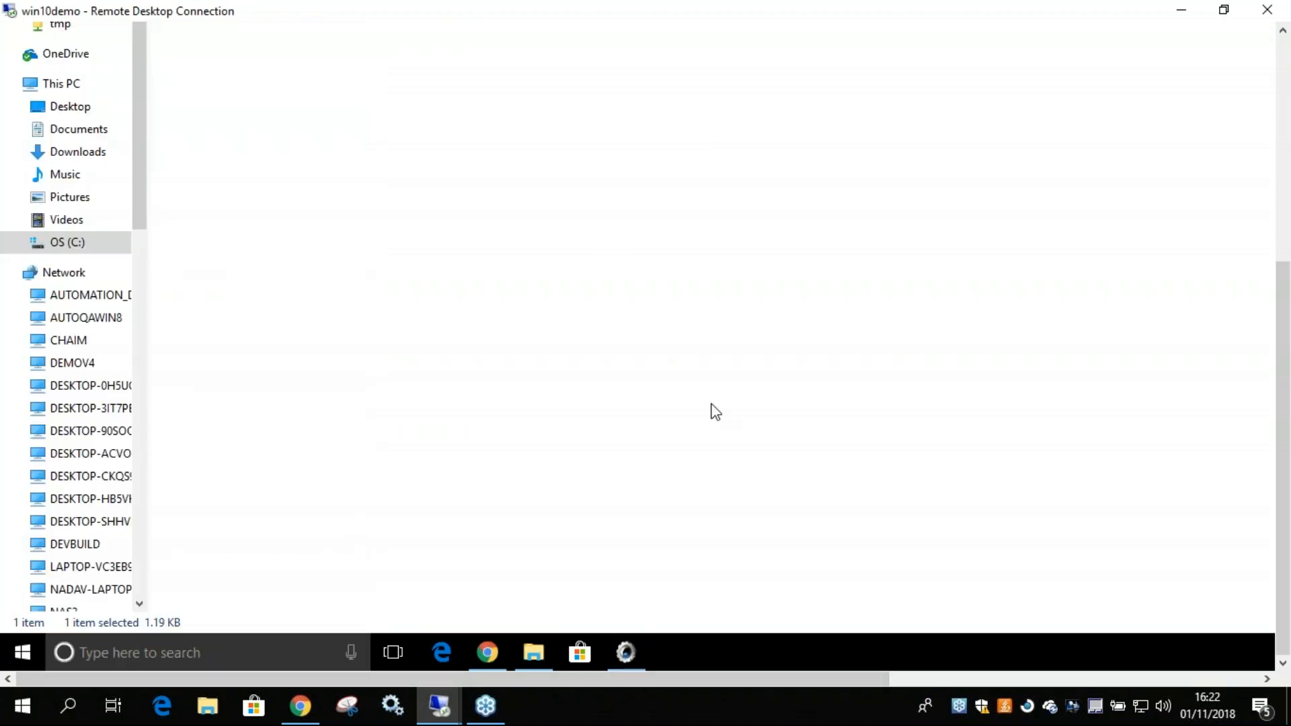
left_click_drag(1283, 416, 1283, 258)
left_click(632, 282)
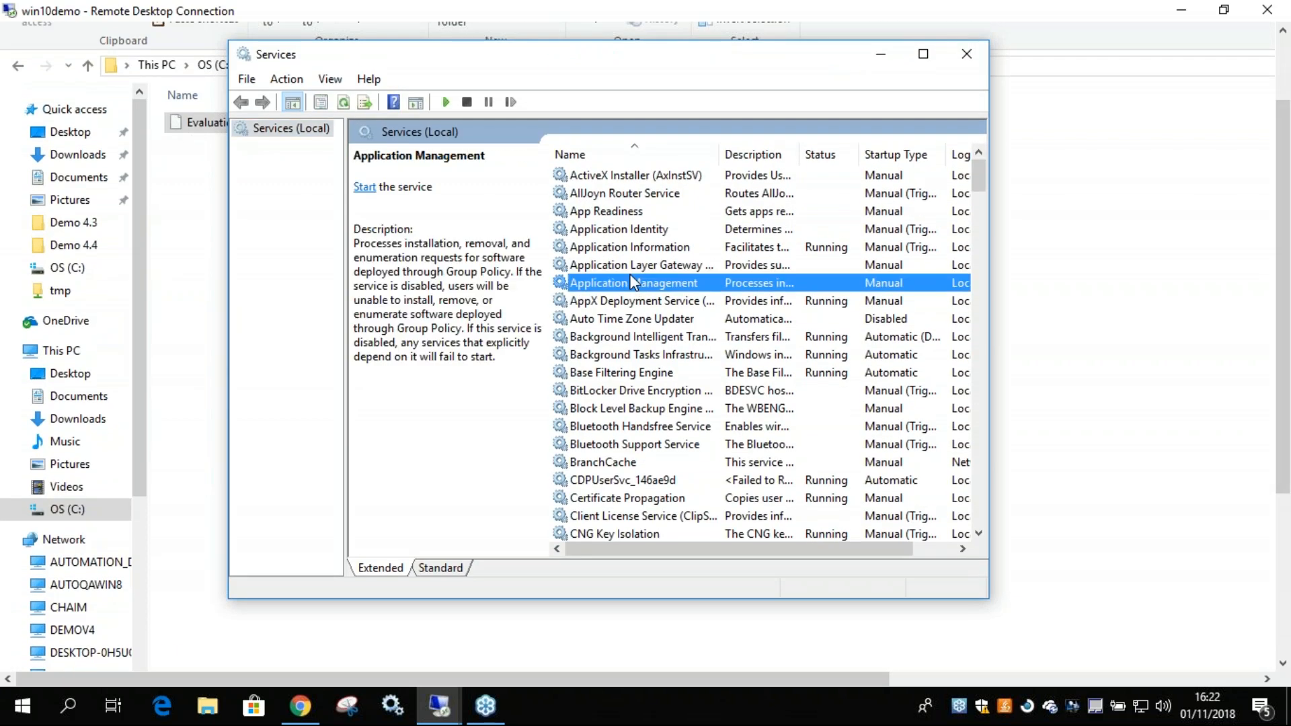
type("op")
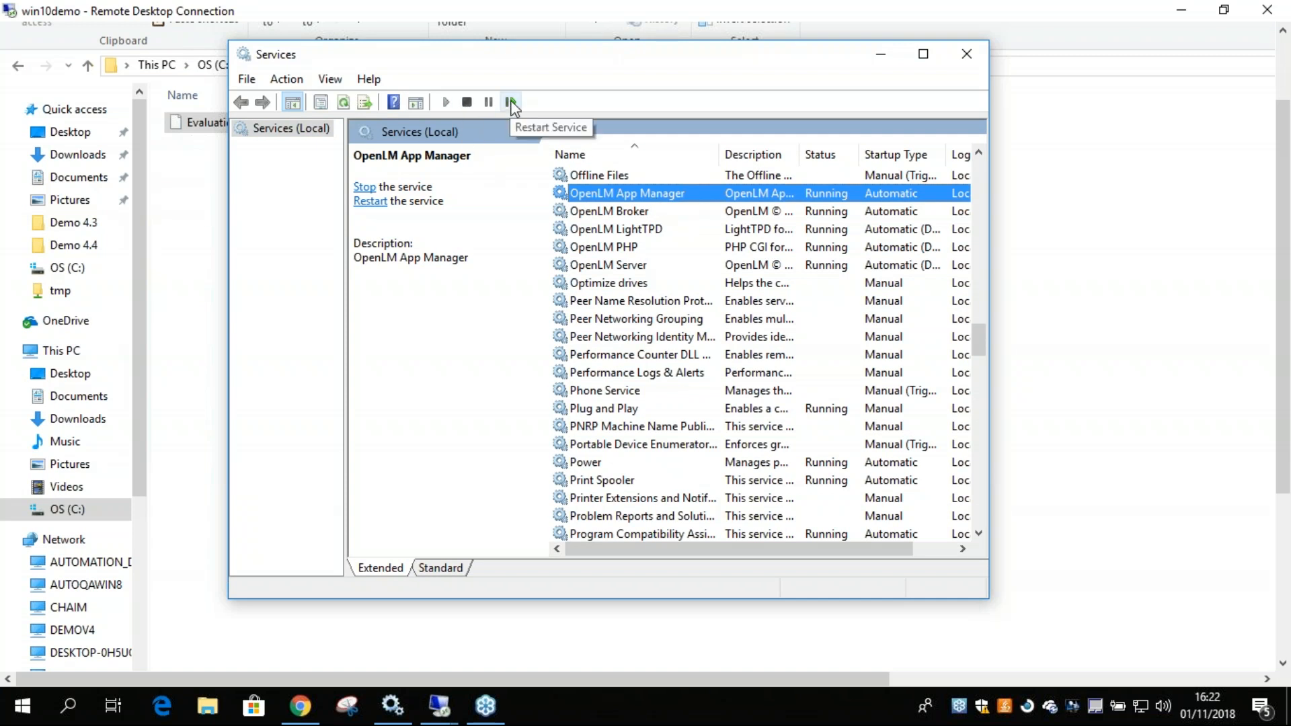
left_click(511, 102)
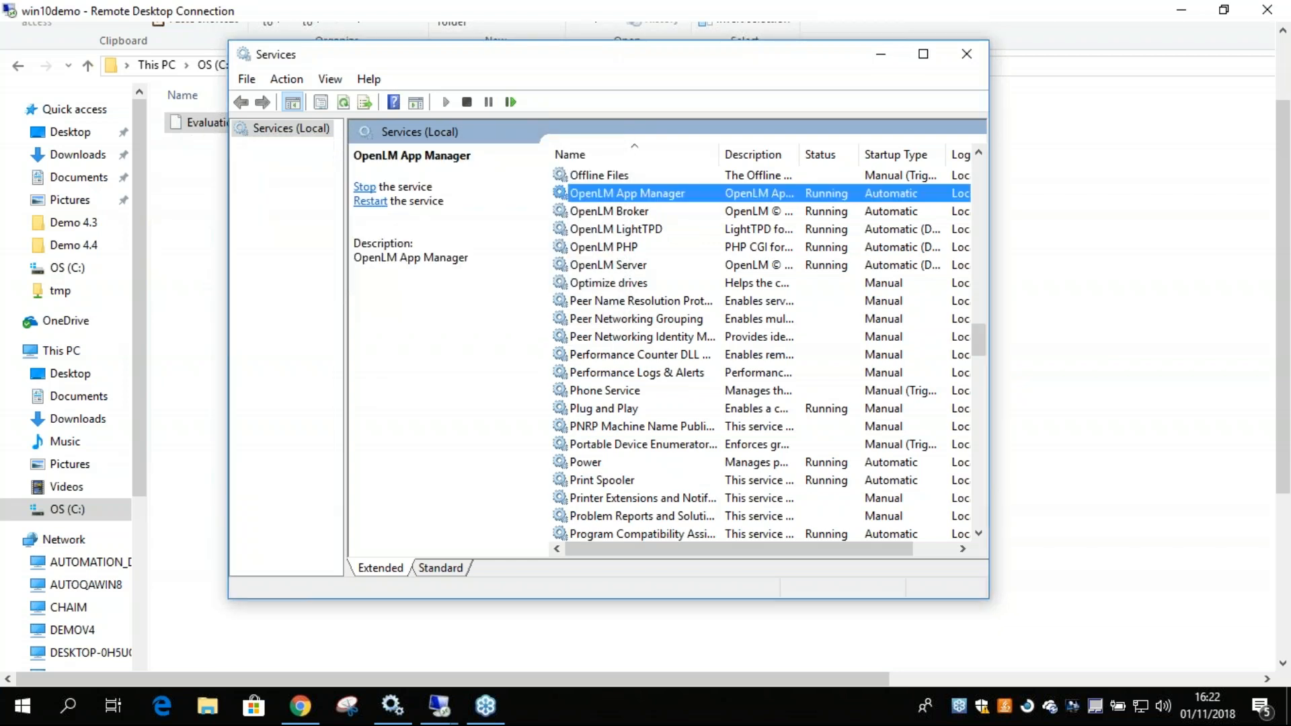
left_click(969, 57)
Search win10demo for "broker", launch the OpenLM Broker Configuration Tool, and dismiss its configuration warning.
left_click_drag(1285, 438, 1285, 595)
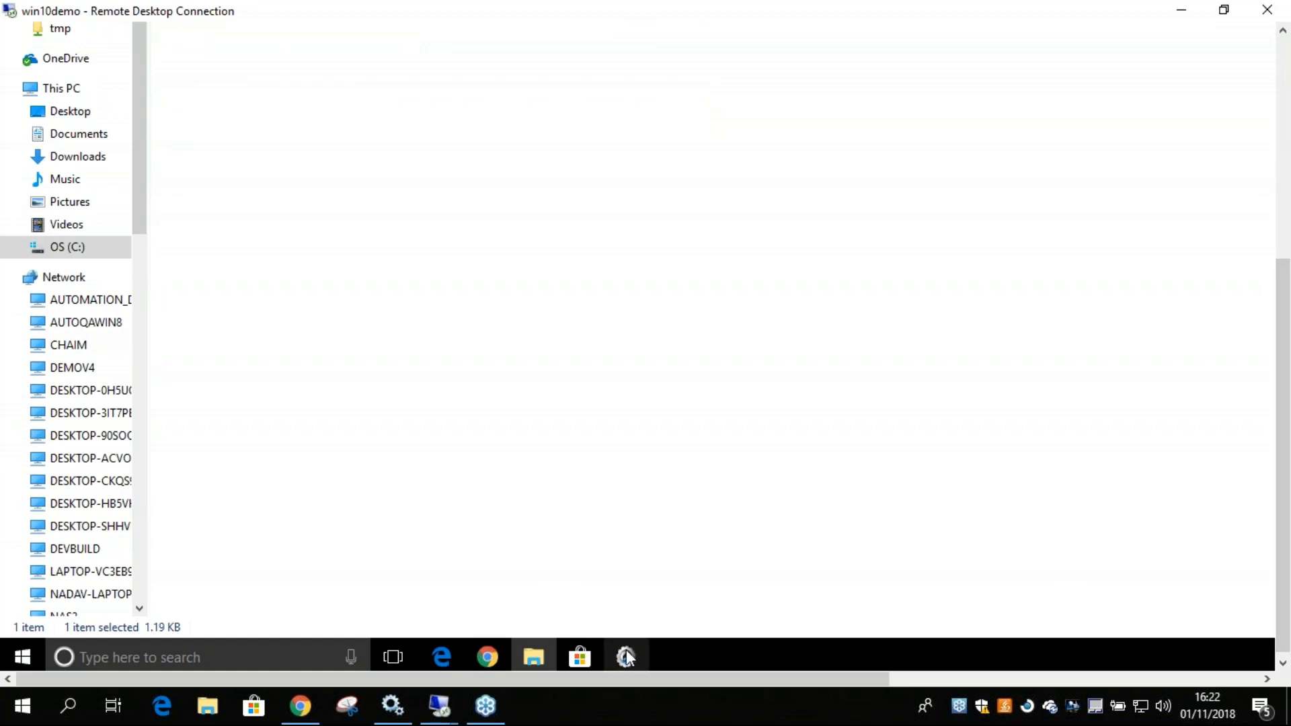
mouse_move(625, 655)
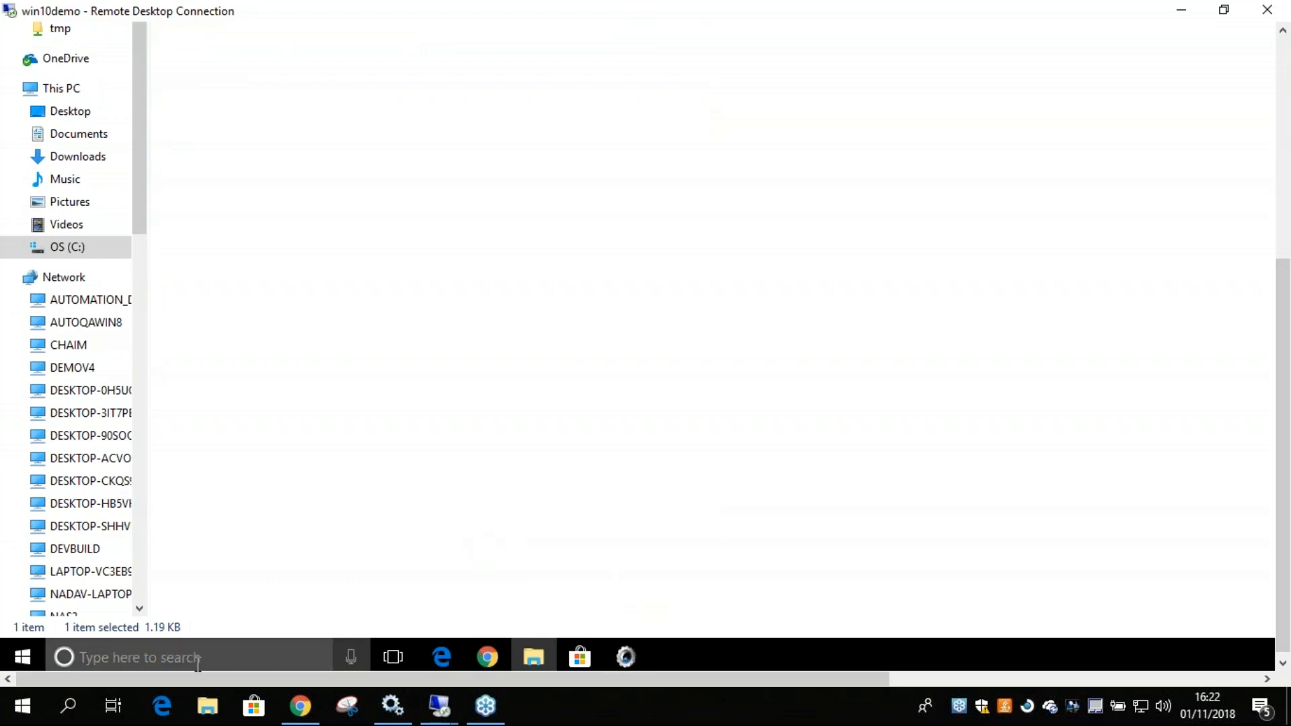
left_click(142, 657)
type("b")
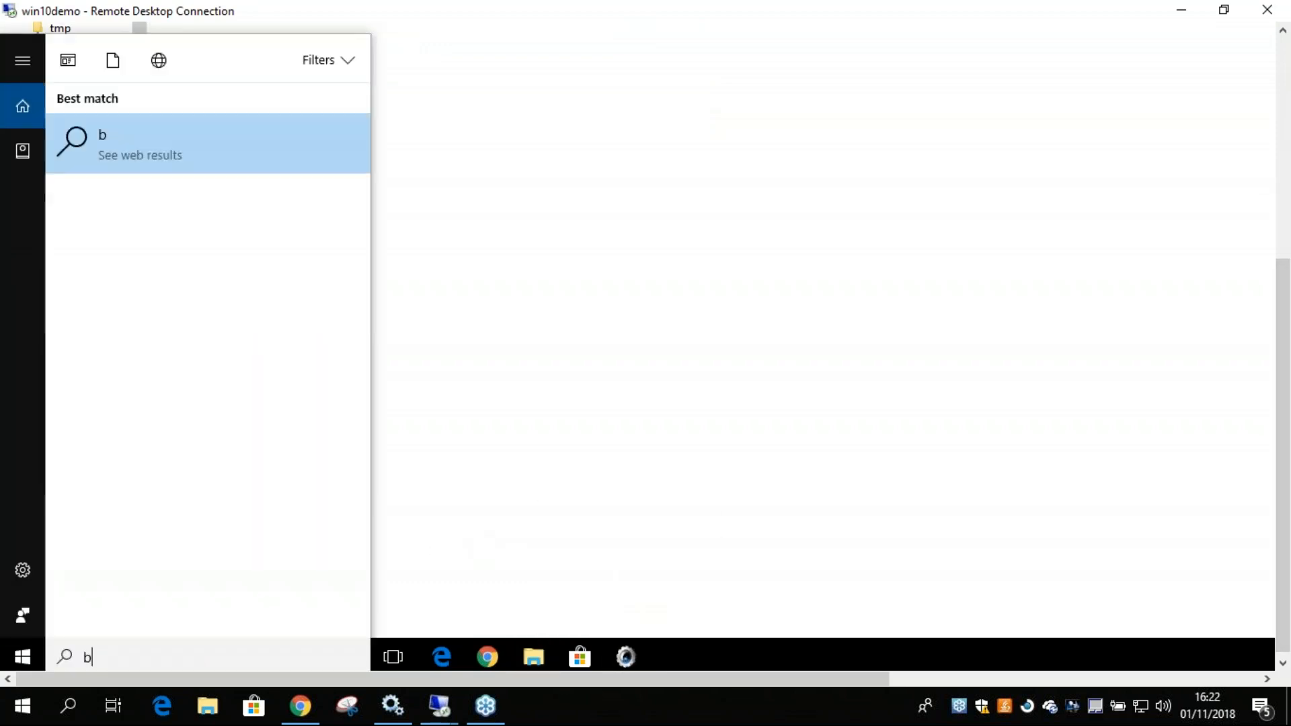
type("roker")
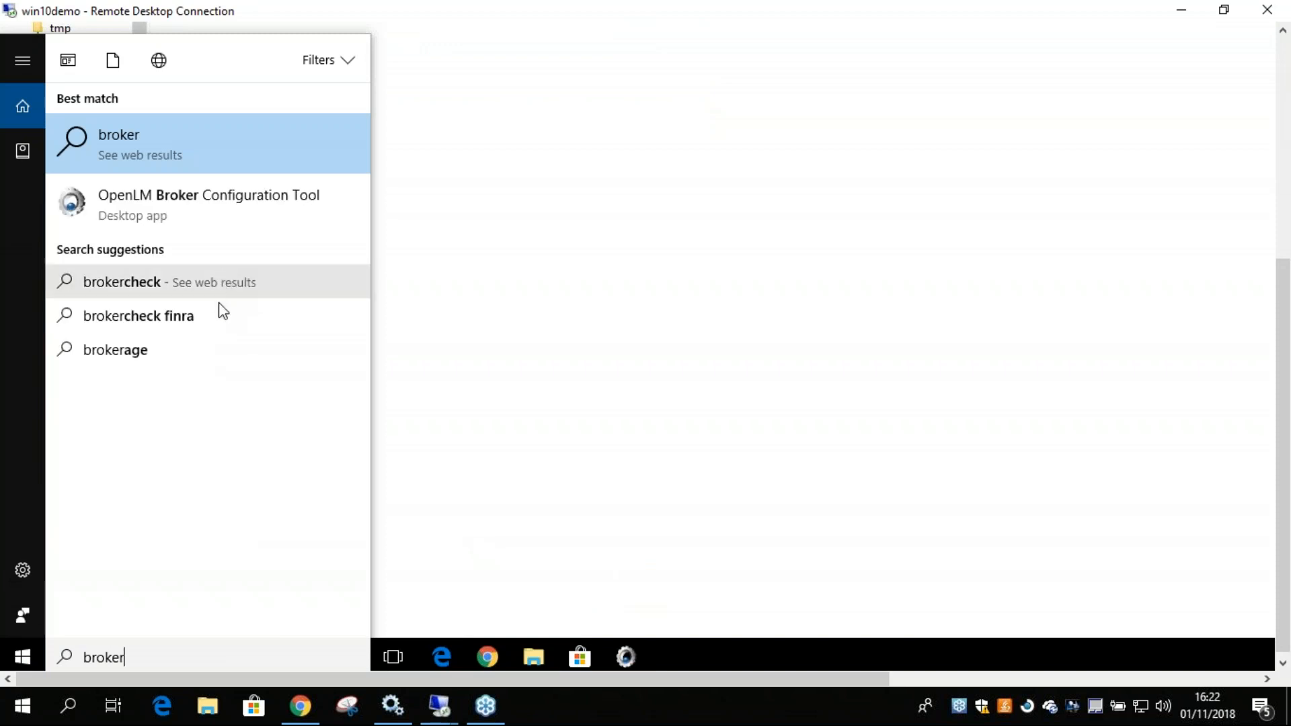
left_click(161, 213)
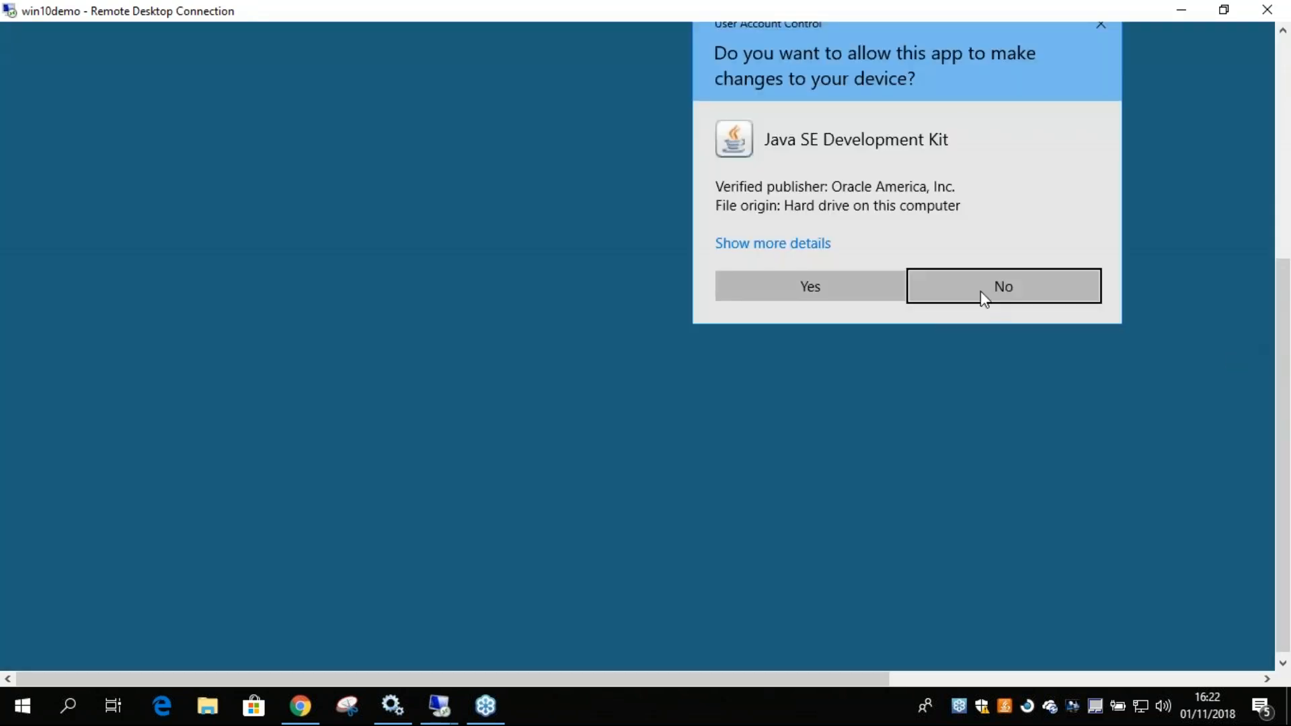
left_click(743, 277)
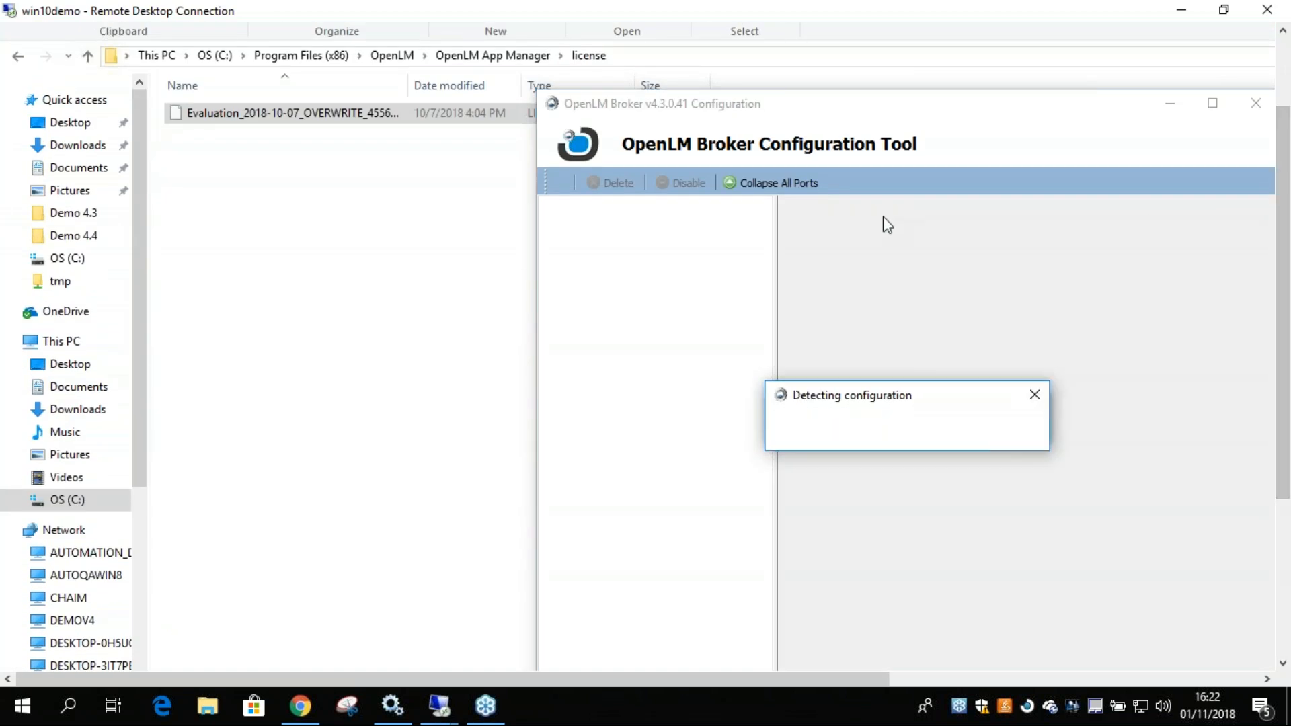
left_click_drag(768, 680, 946, 674)
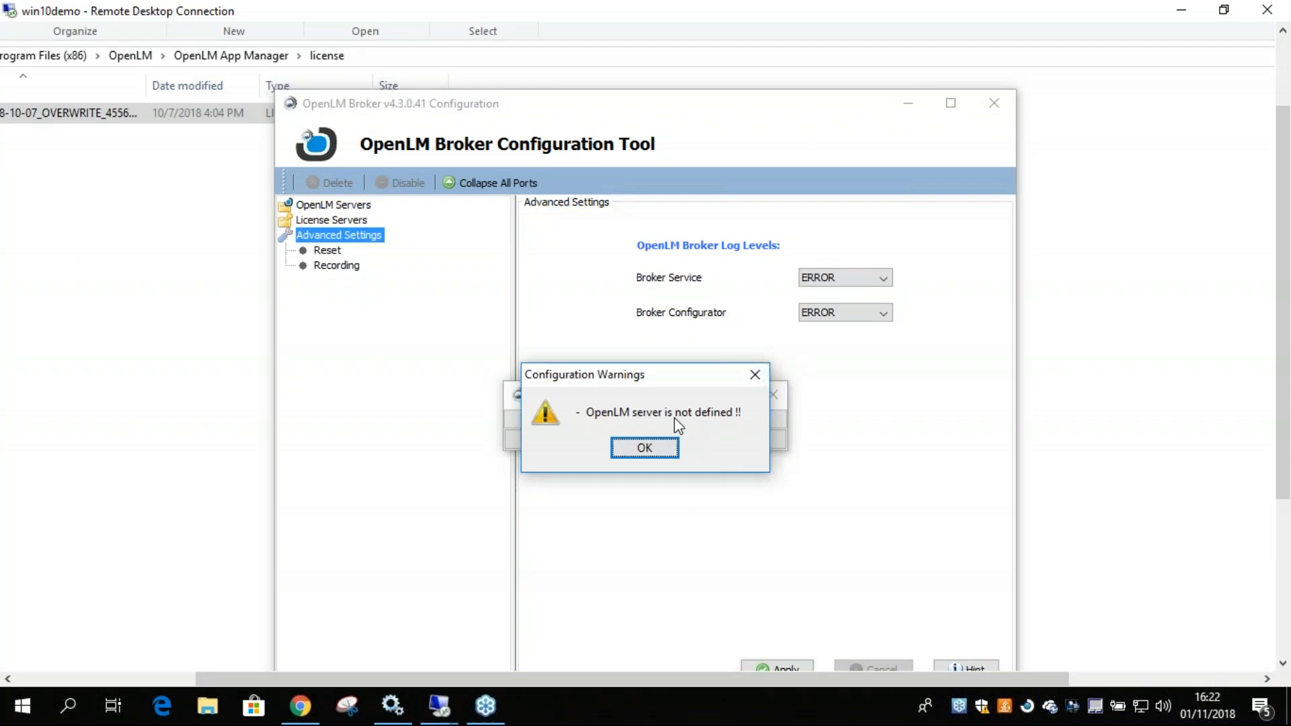
left_click(645, 451)
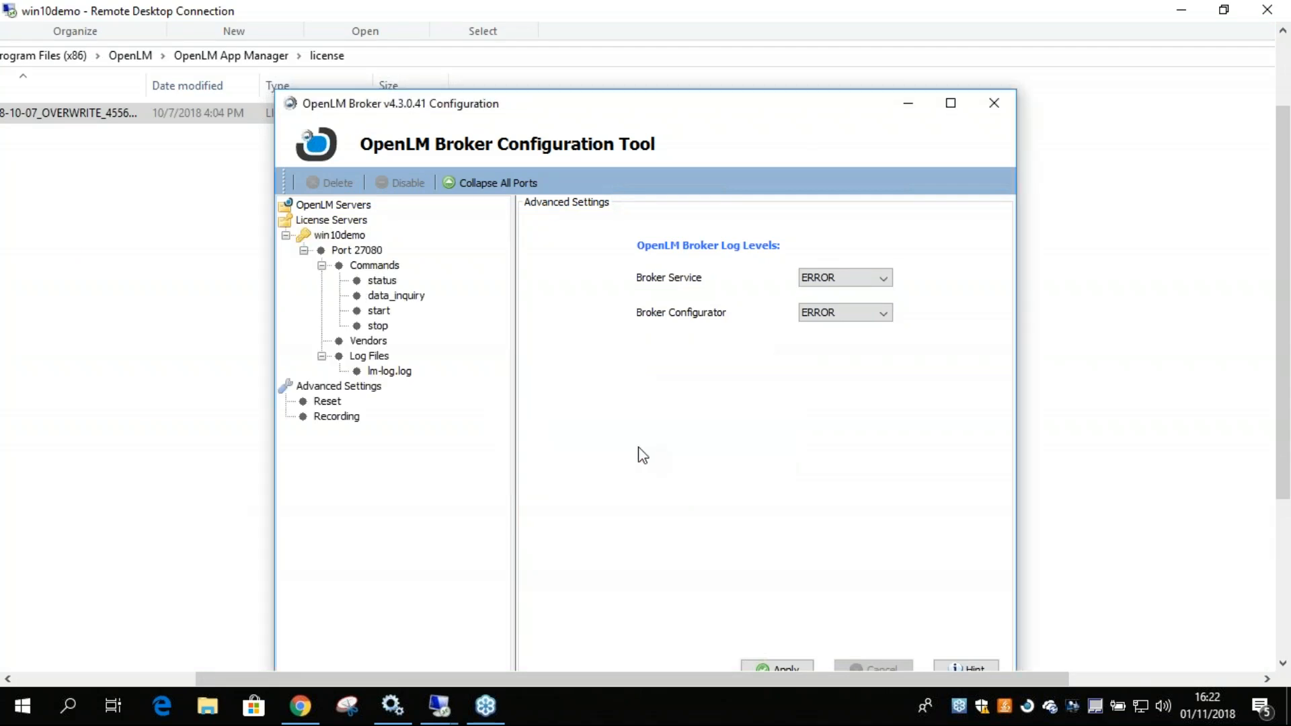
Review the advanced settings of port 27080 and test-execute its data_inquiry command, checking the server status in the output.
left_click(360, 251)
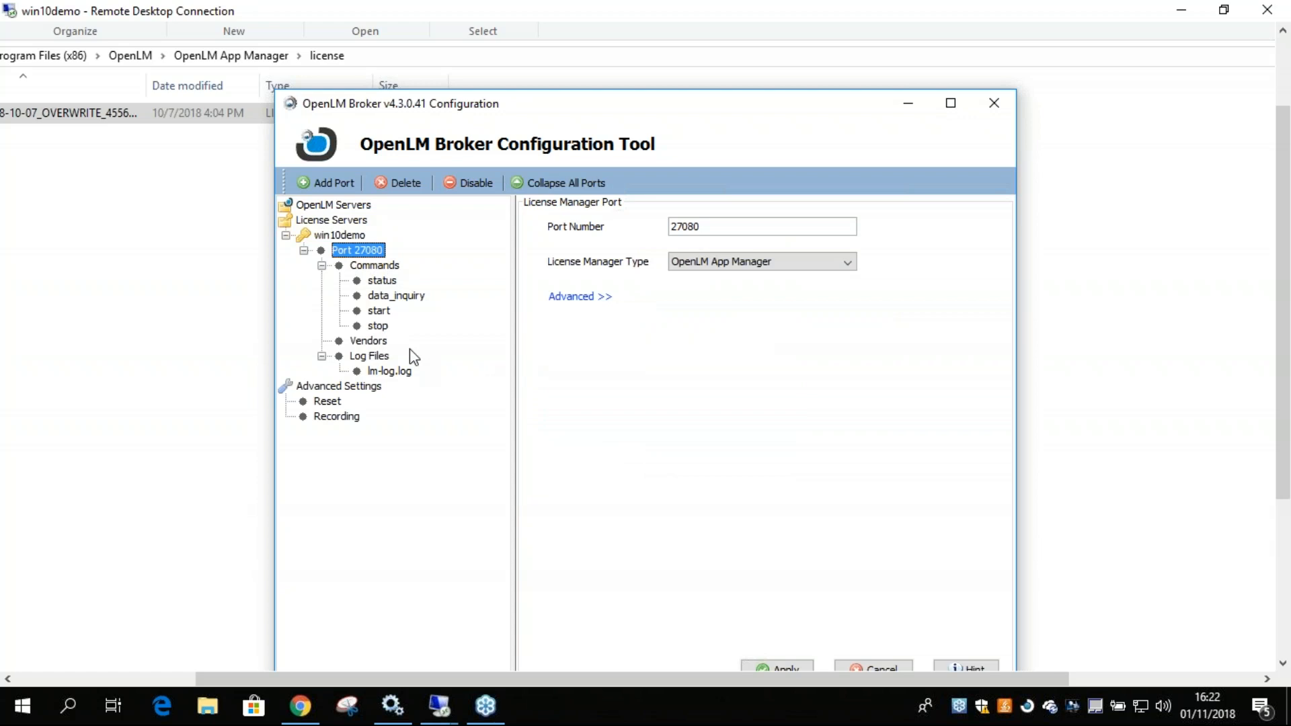
left_click(577, 298)
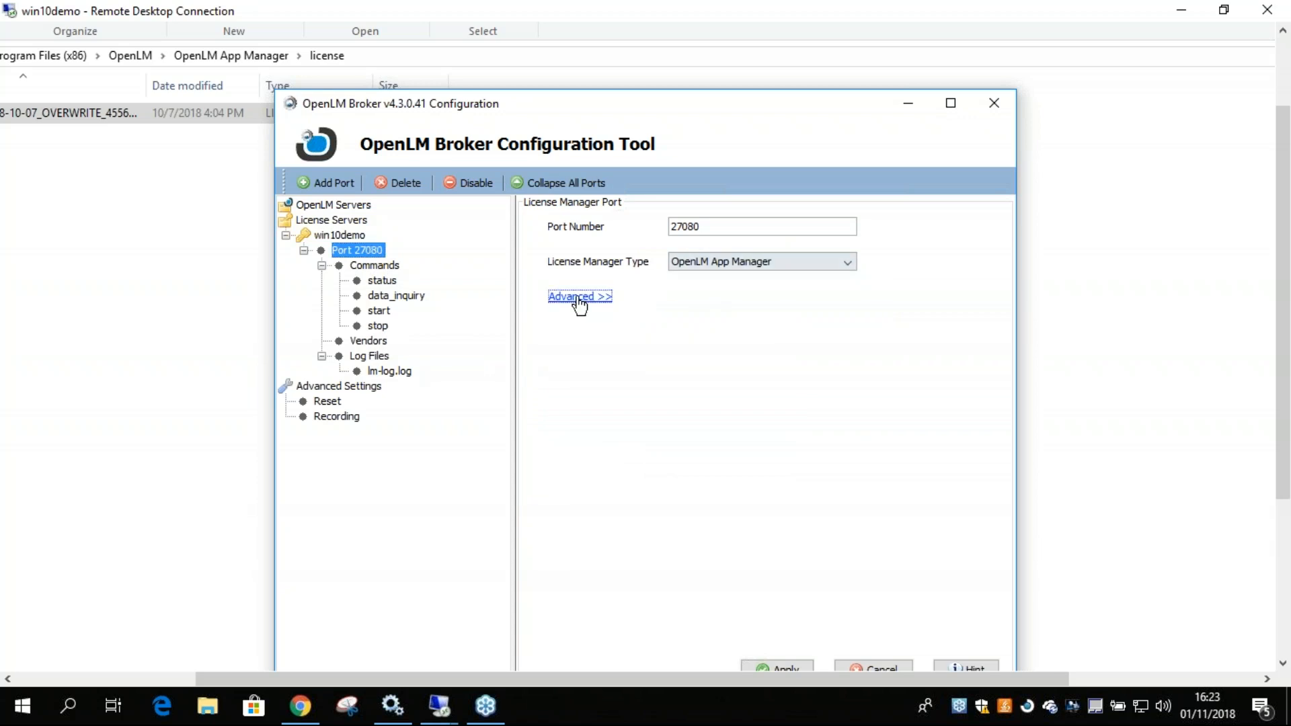
left_click(378, 302)
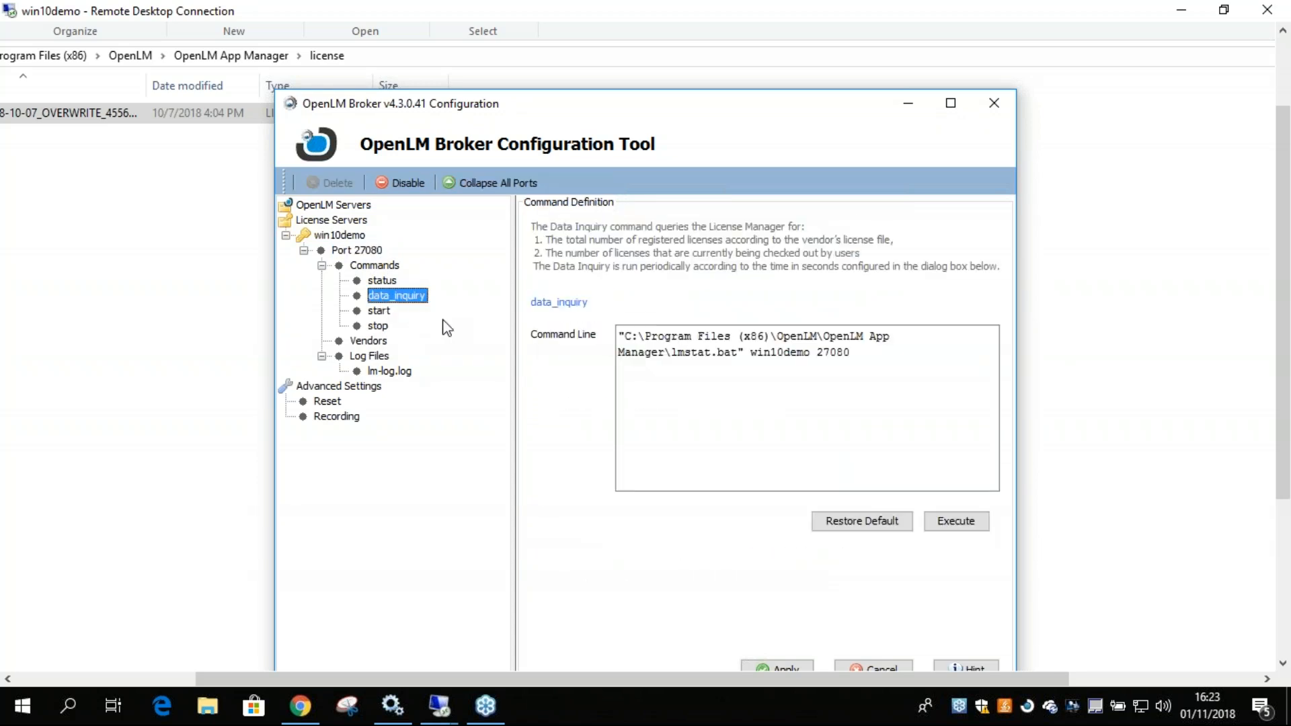
left_click(942, 521)
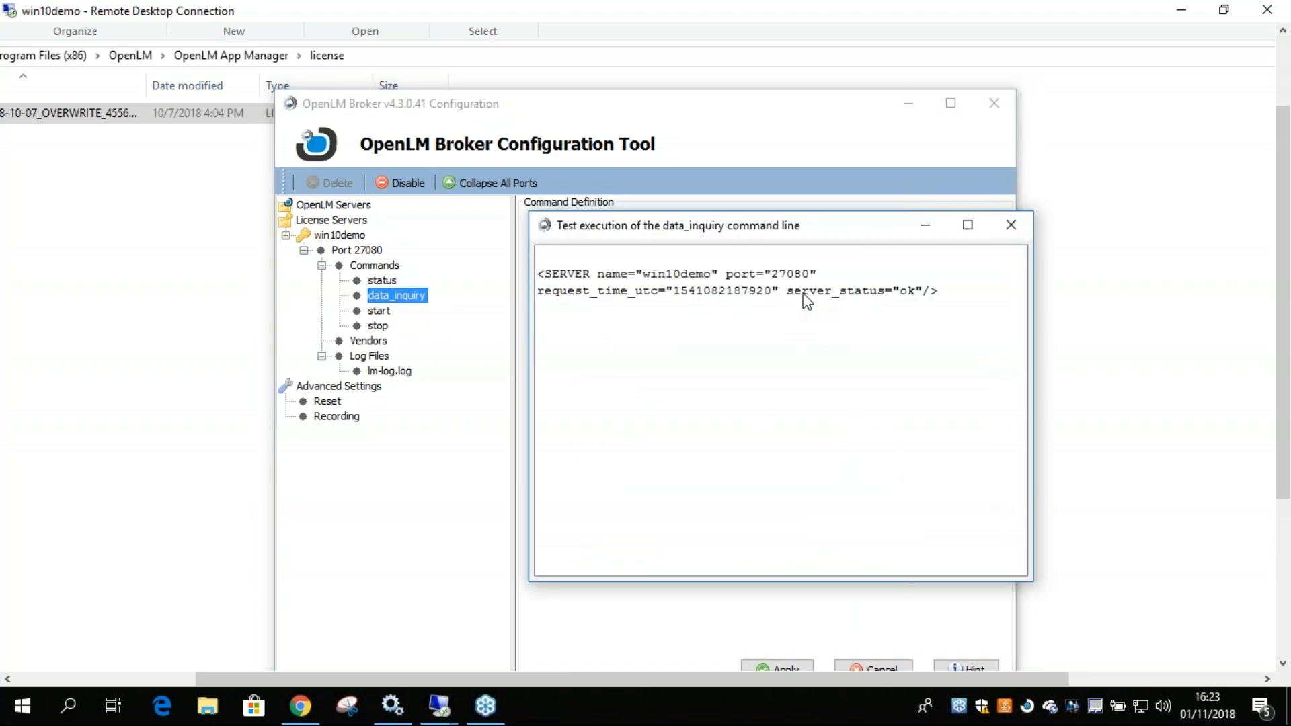
double_click(804, 296)
double_click(908, 296)
left_click(1011, 225)
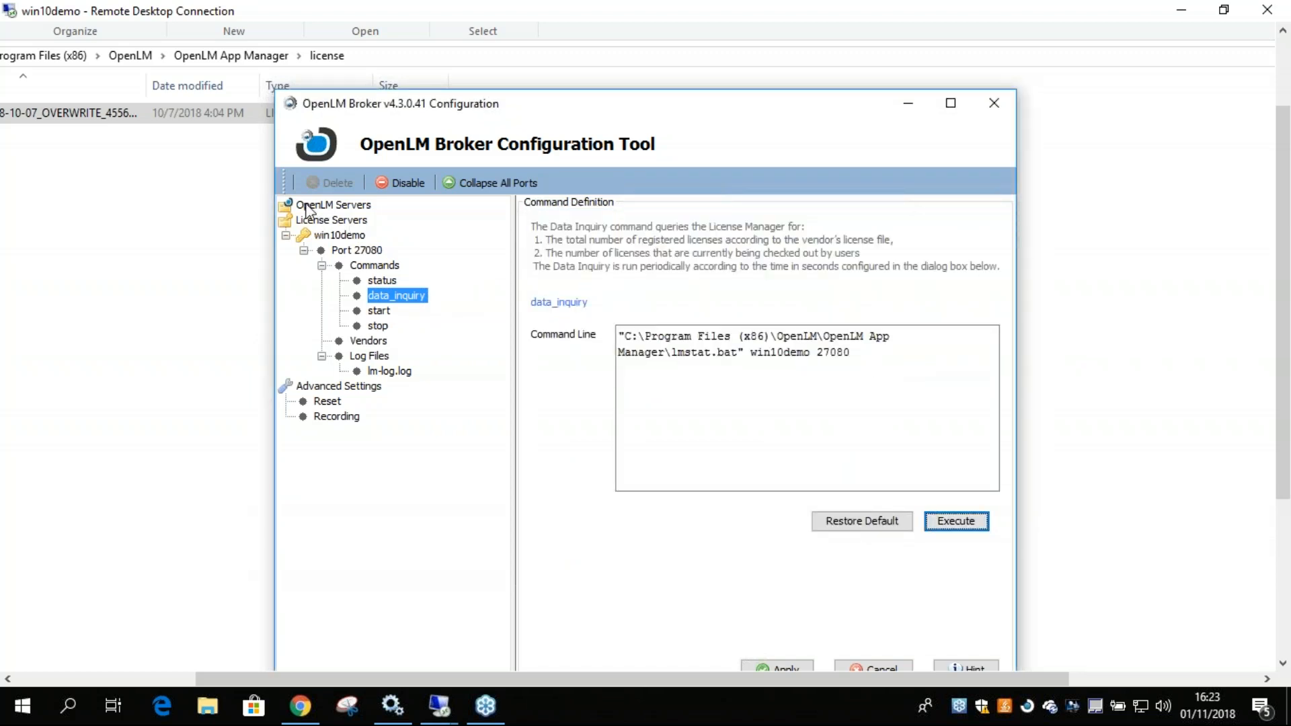
Add an OpenLM Server connection to localhost on port 7016, check its connectivity, and apply the settings.
left_click(322, 207)
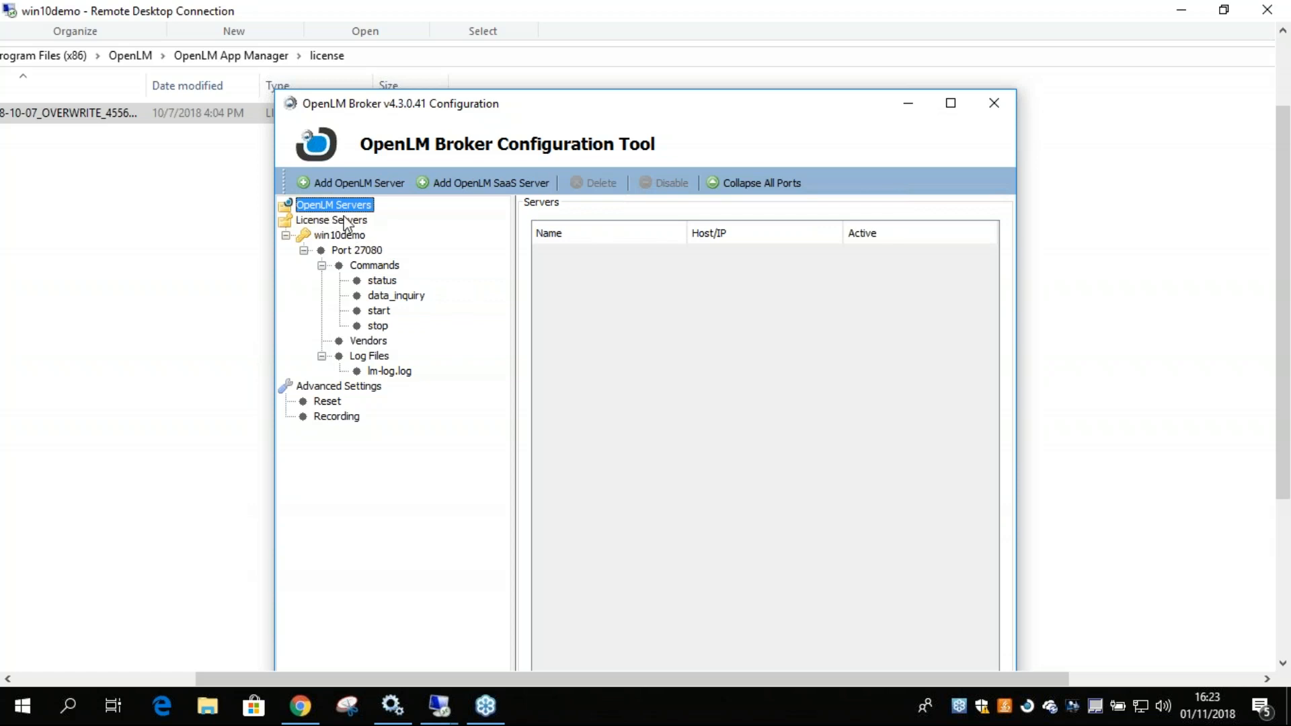
left_click(358, 183)
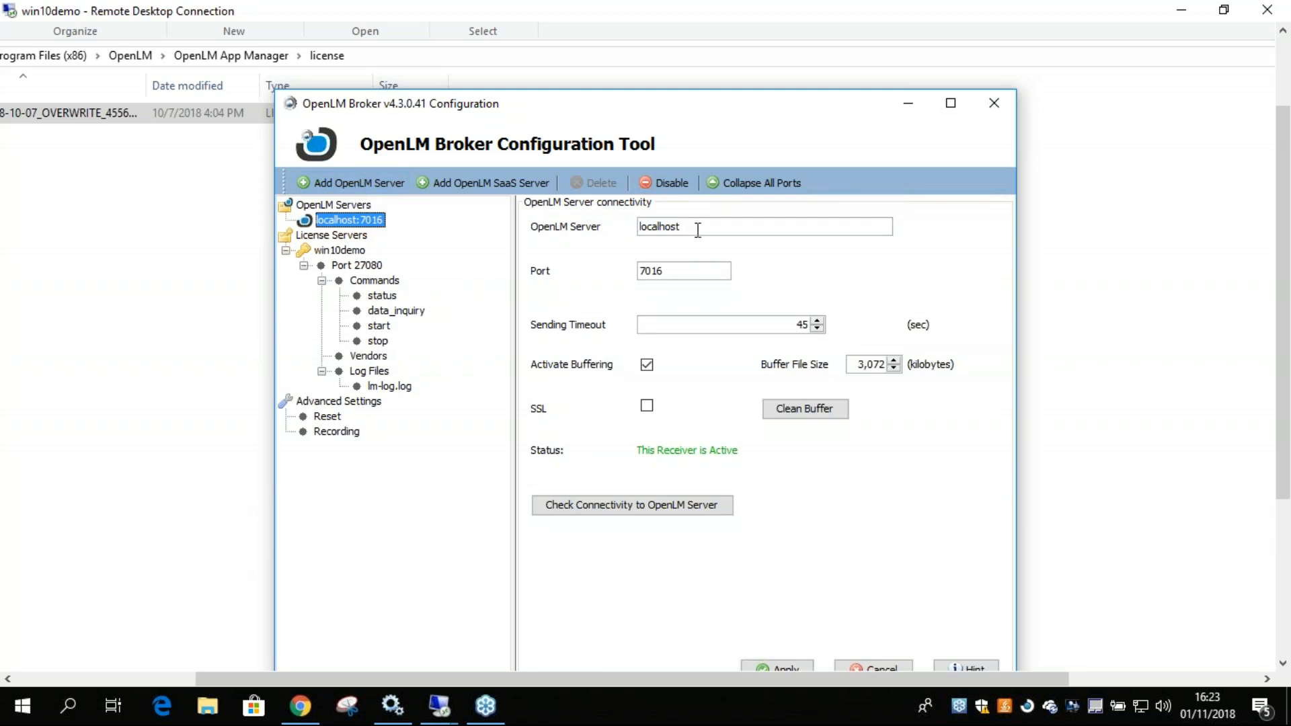
left_click(600, 511)
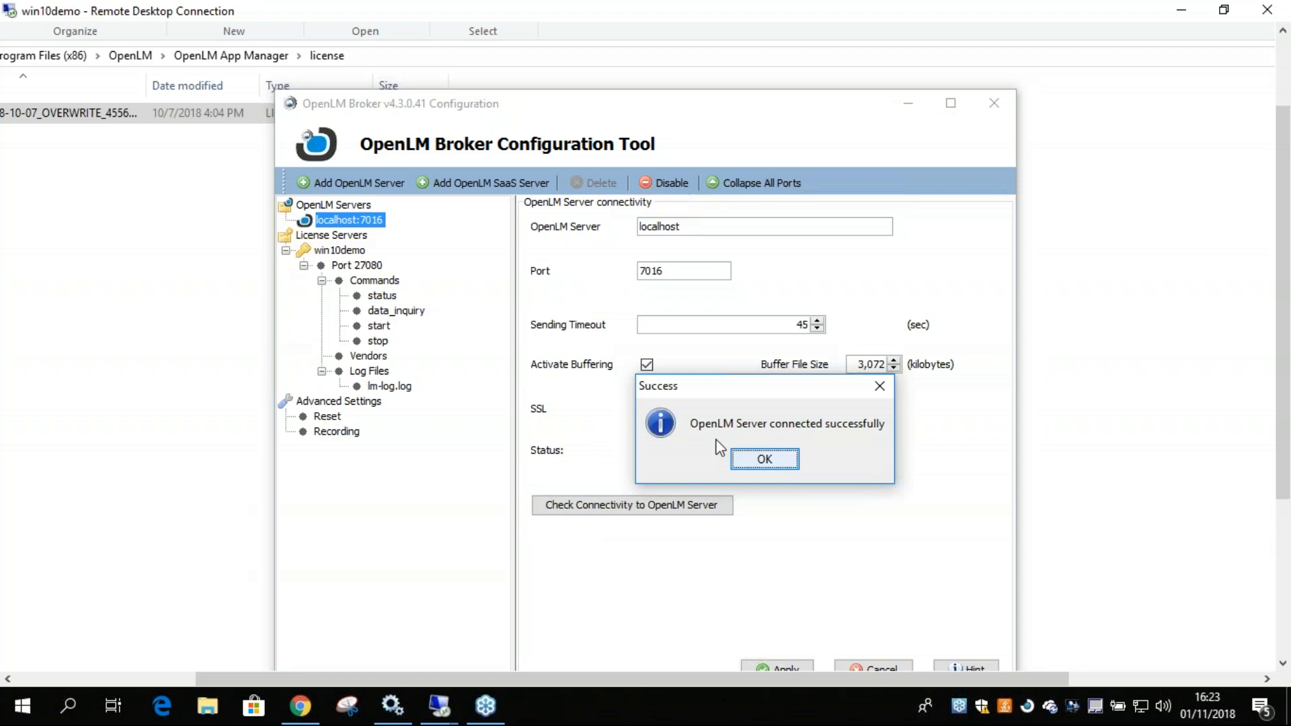
left_click(765, 459)
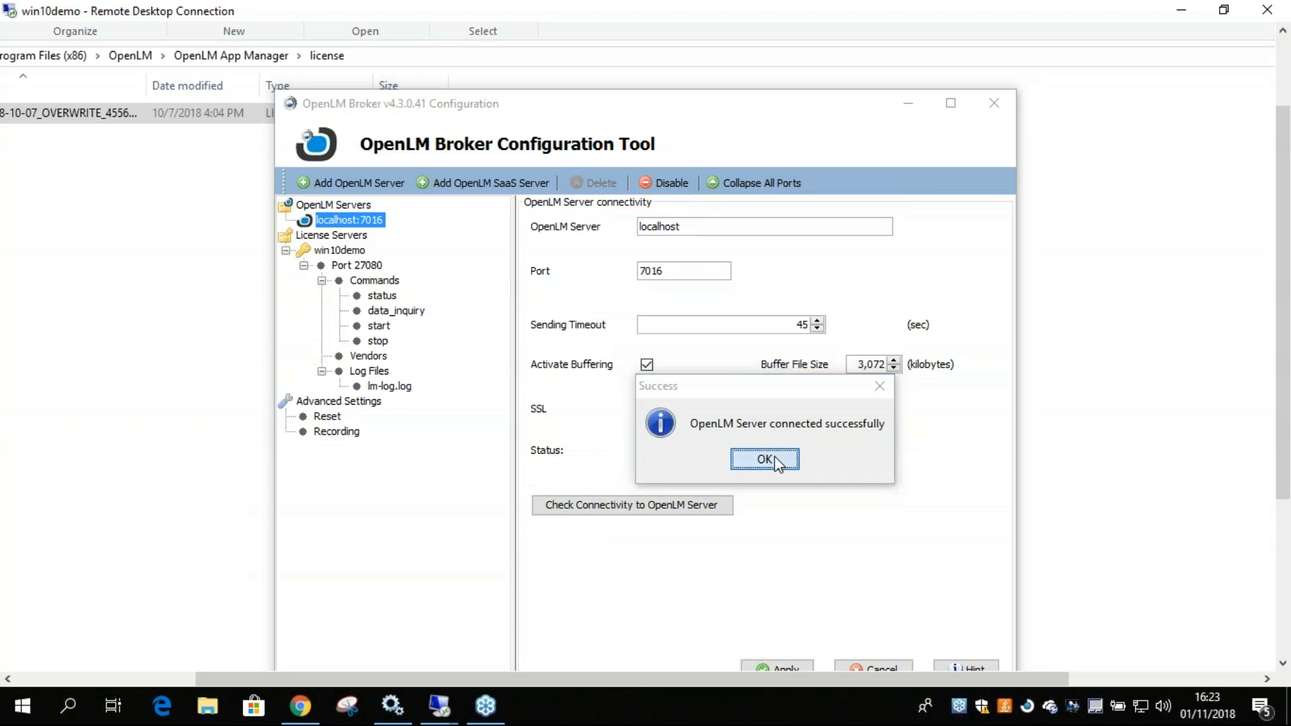
scroll(859, 550, "down", 3)
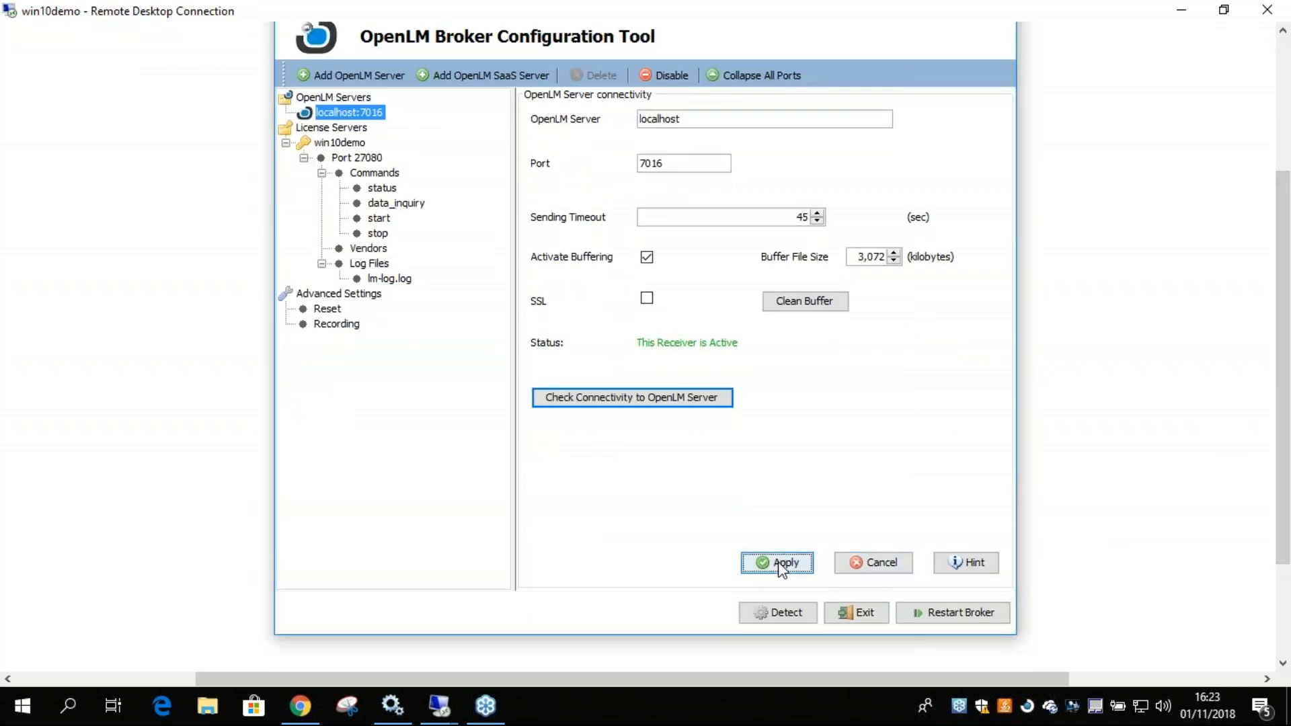
left_click(777, 563)
left_click(775, 358)
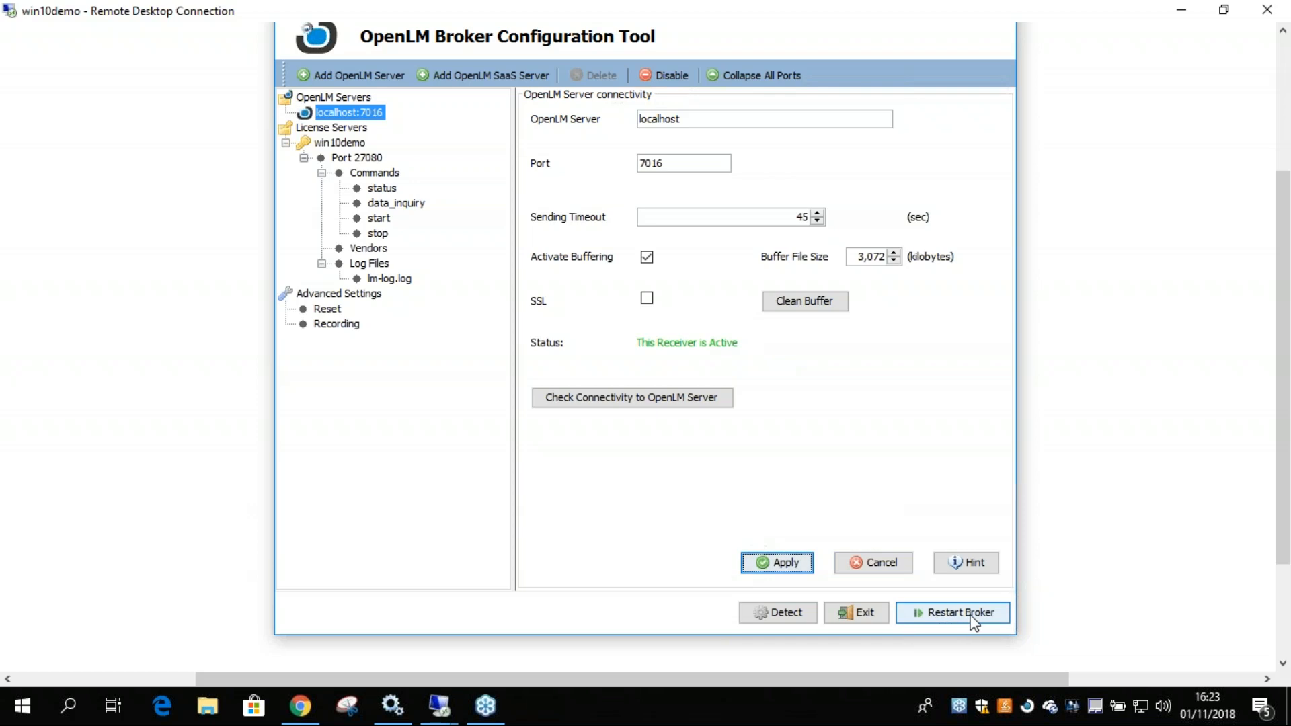
Restart the Broker service with port 27080 selected, and exit the OpenLM Broker Configuration Tool.
left_click(359, 161)
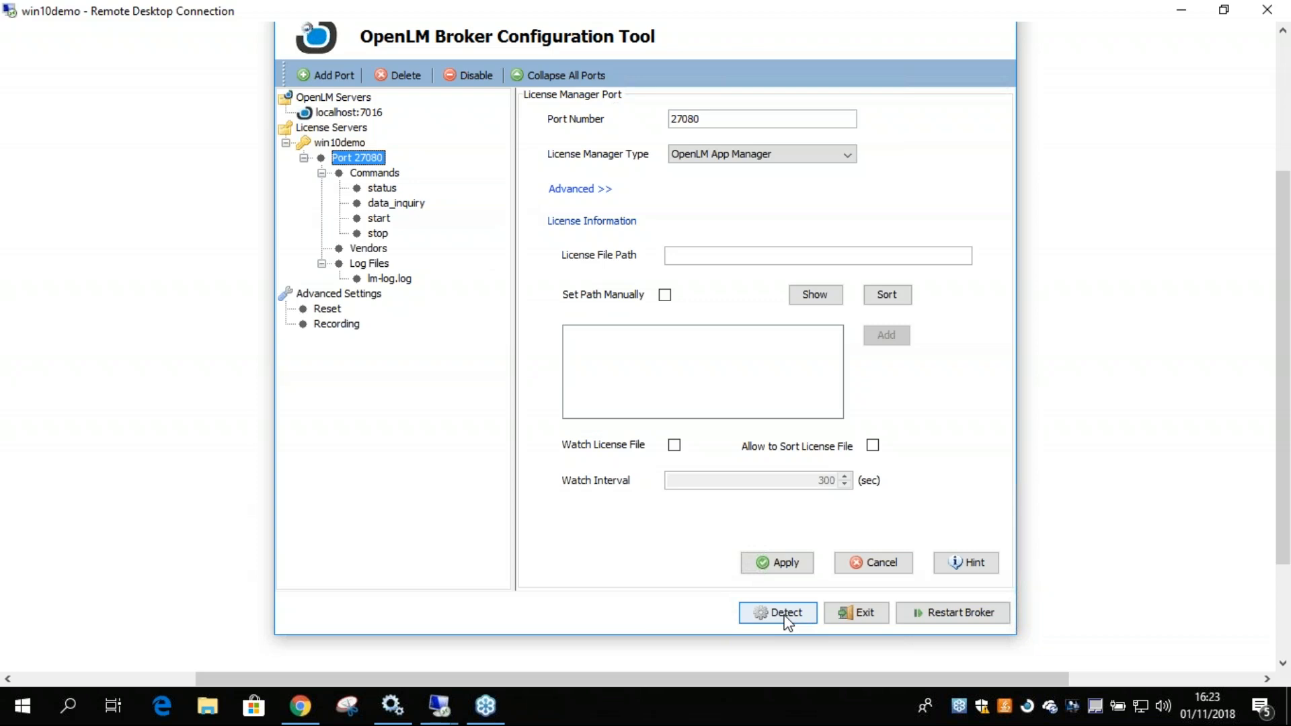
left_click(942, 614)
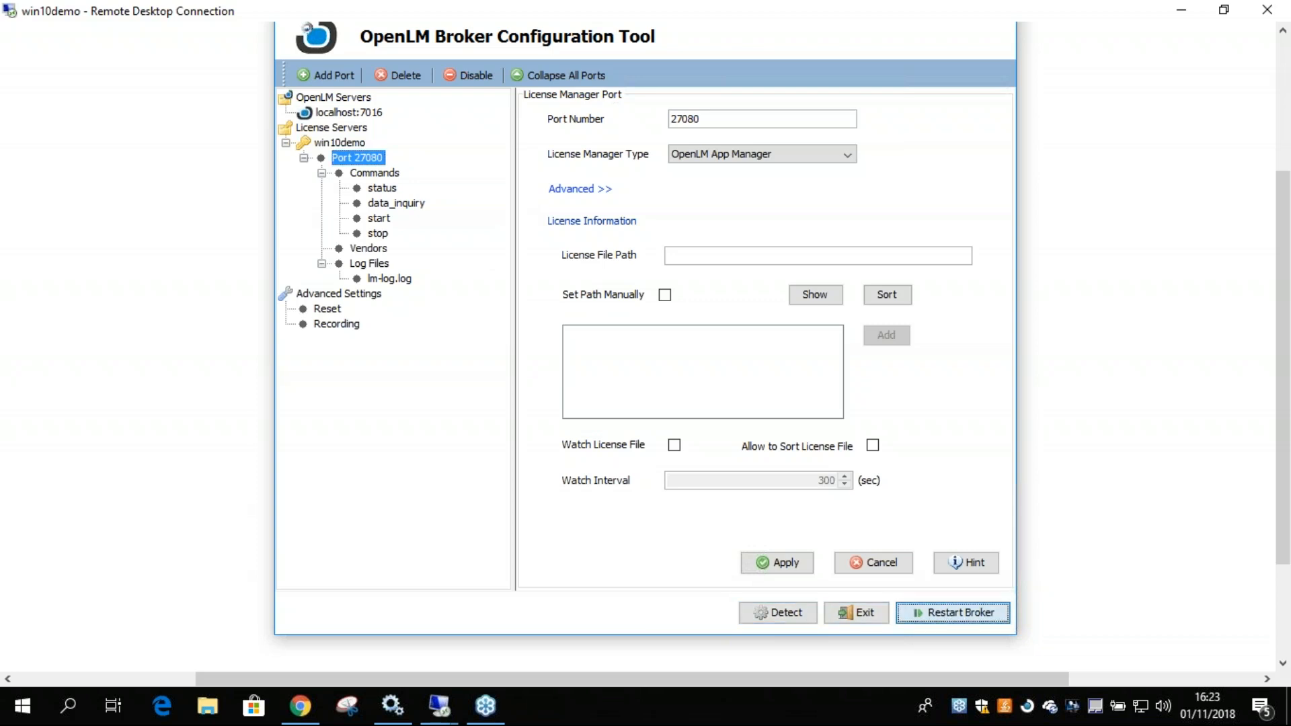
left_click_drag(1282, 447, 1282, 366)
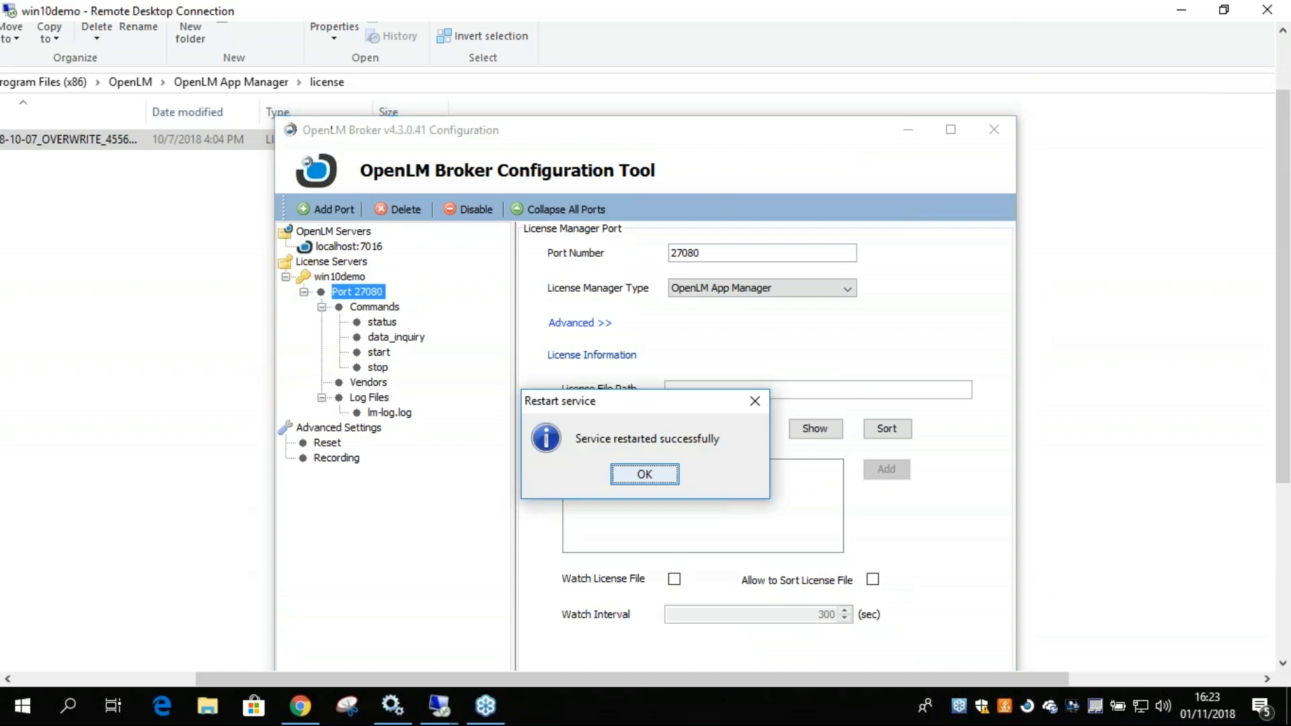
left_click(646, 474)
left_click(994, 129)
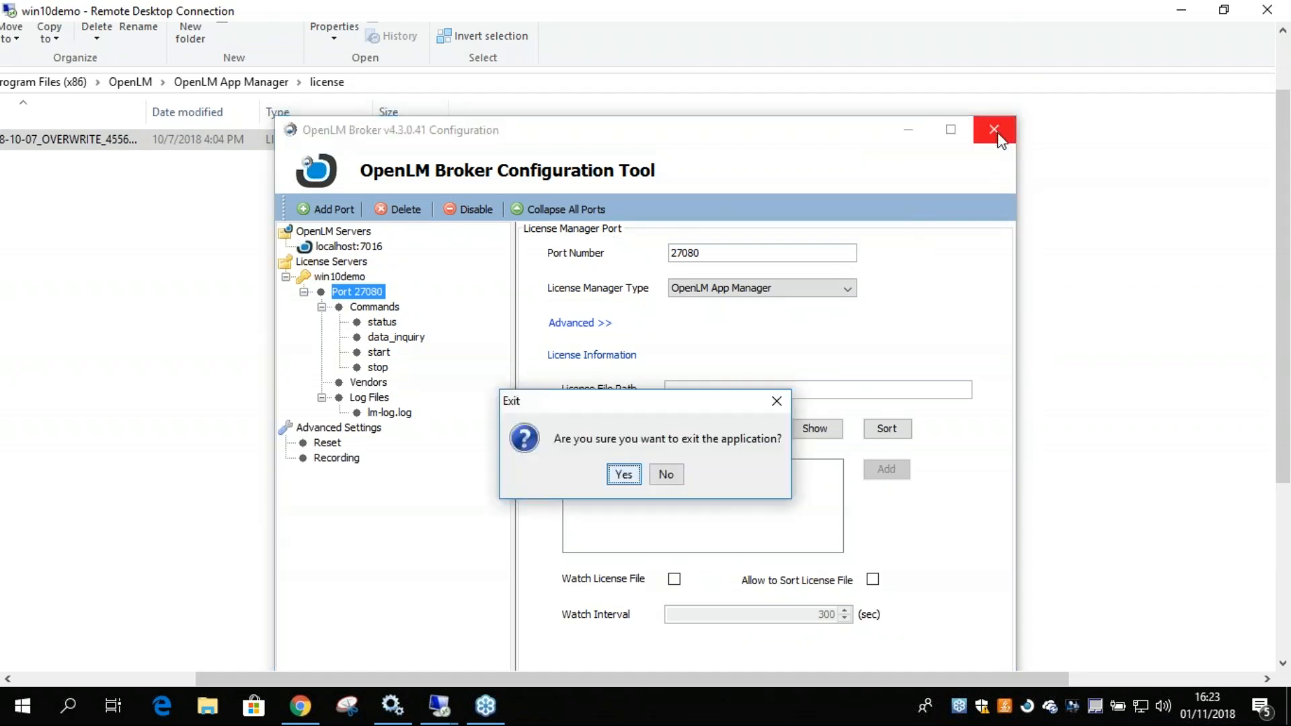
left_click(621, 477)
Switch to the Google Slides presentation in Chrome and start the slideshow.
left_click_drag(1284, 340, 1279, 528)
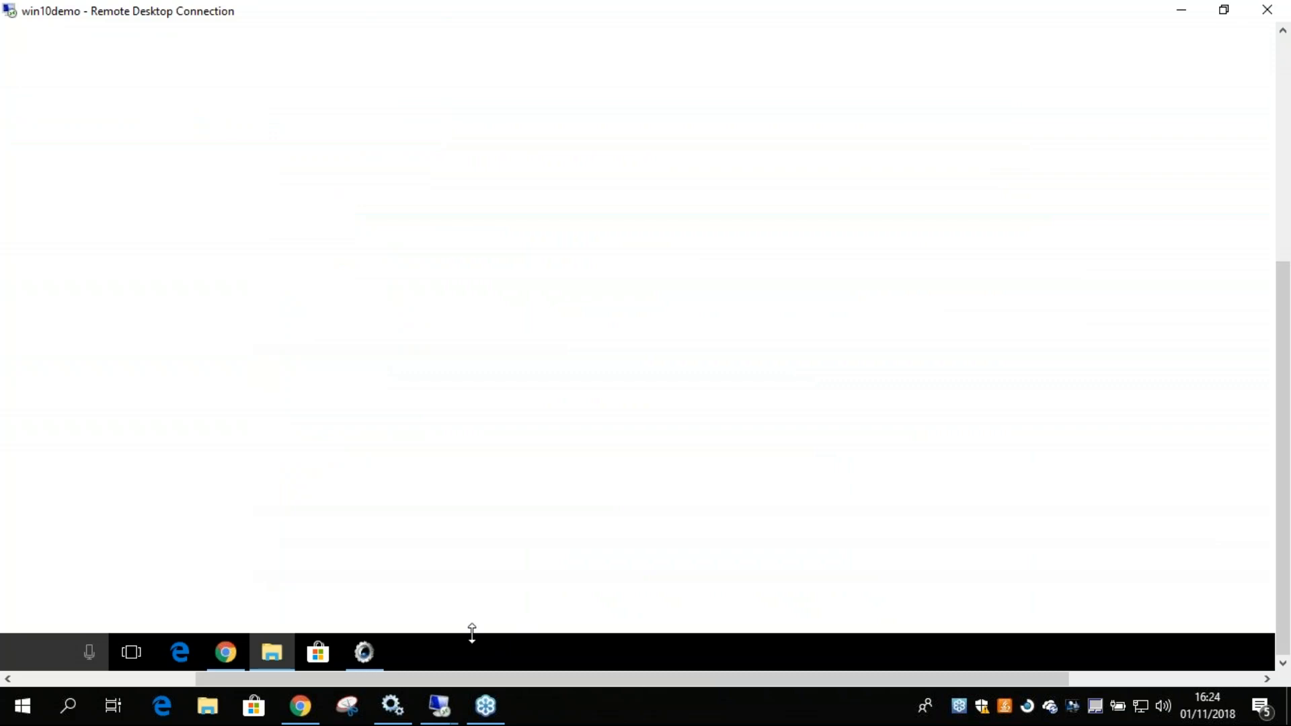
left_click_drag(470, 673, 363, 675)
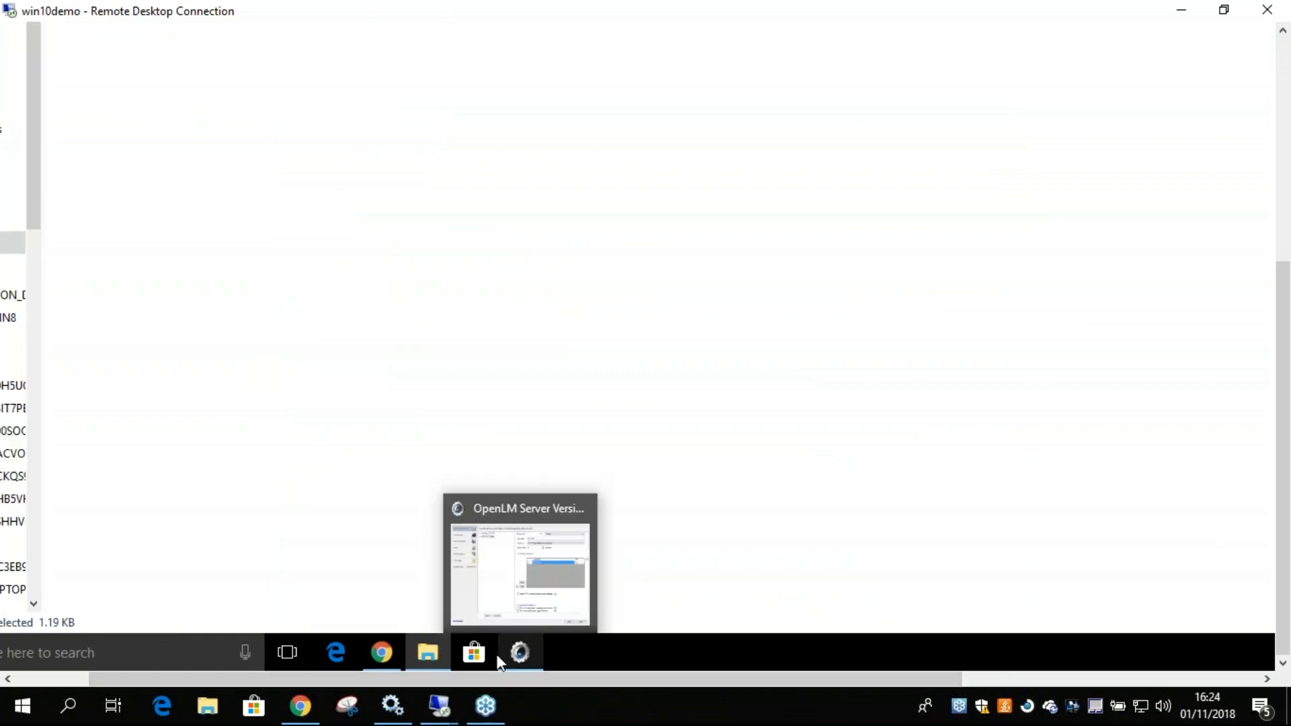
left_click(300, 705)
left_click(1057, 129)
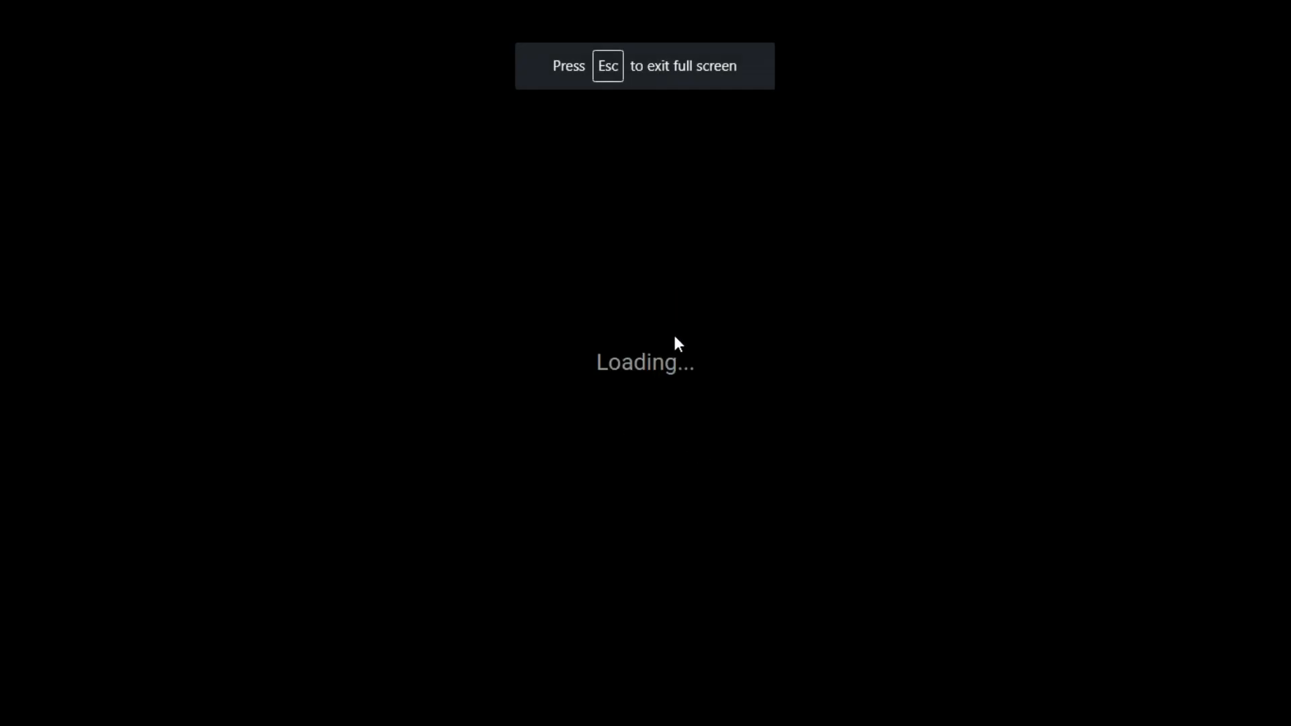
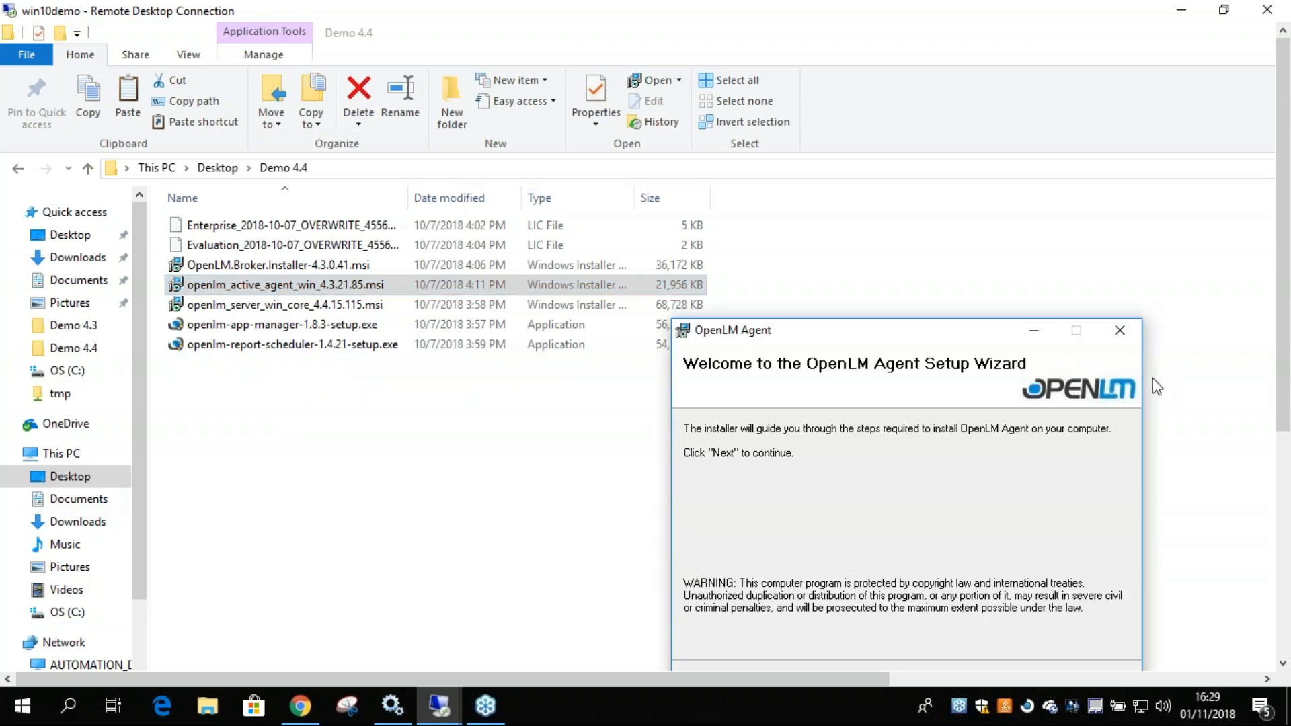
Accept the OpenLM Agent license agreement and include the Autocad and OpenLM App Manager extensions in the installation.
left_click_drag(1285, 383, 1285, 462)
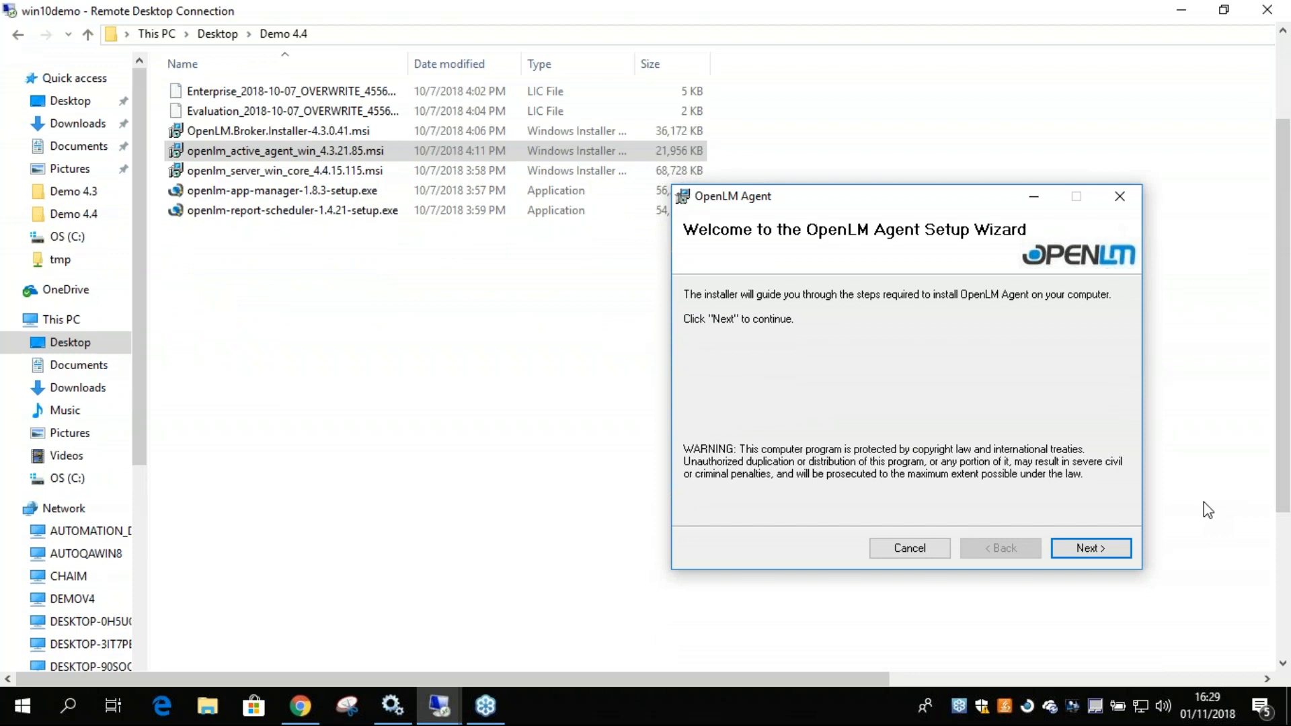
left_click(1081, 548)
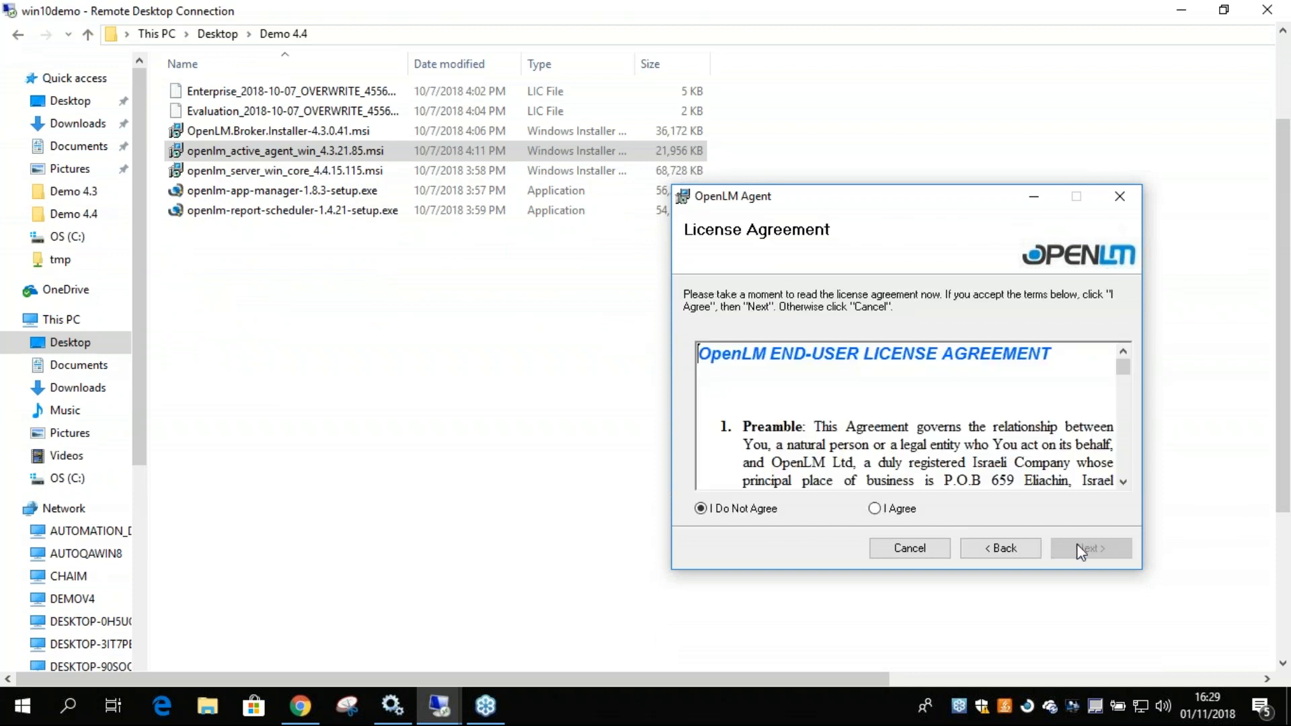
left_click(875, 508)
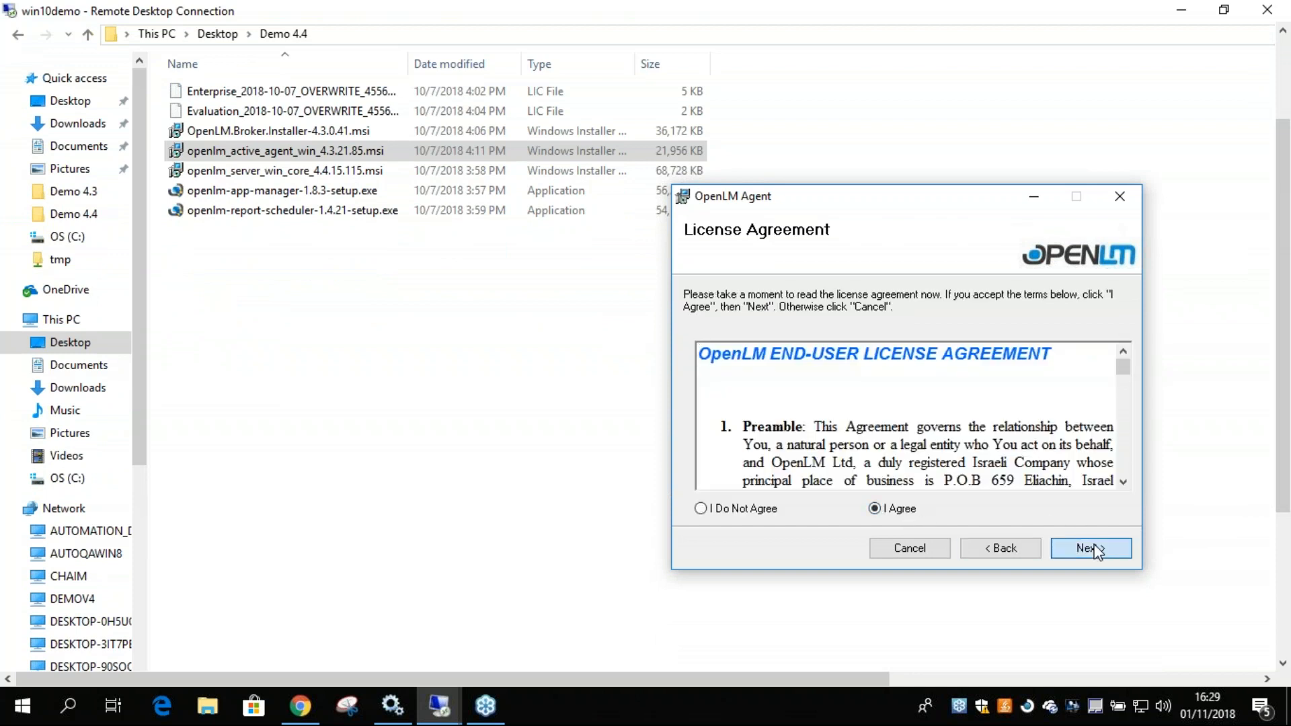
left_click(1092, 550)
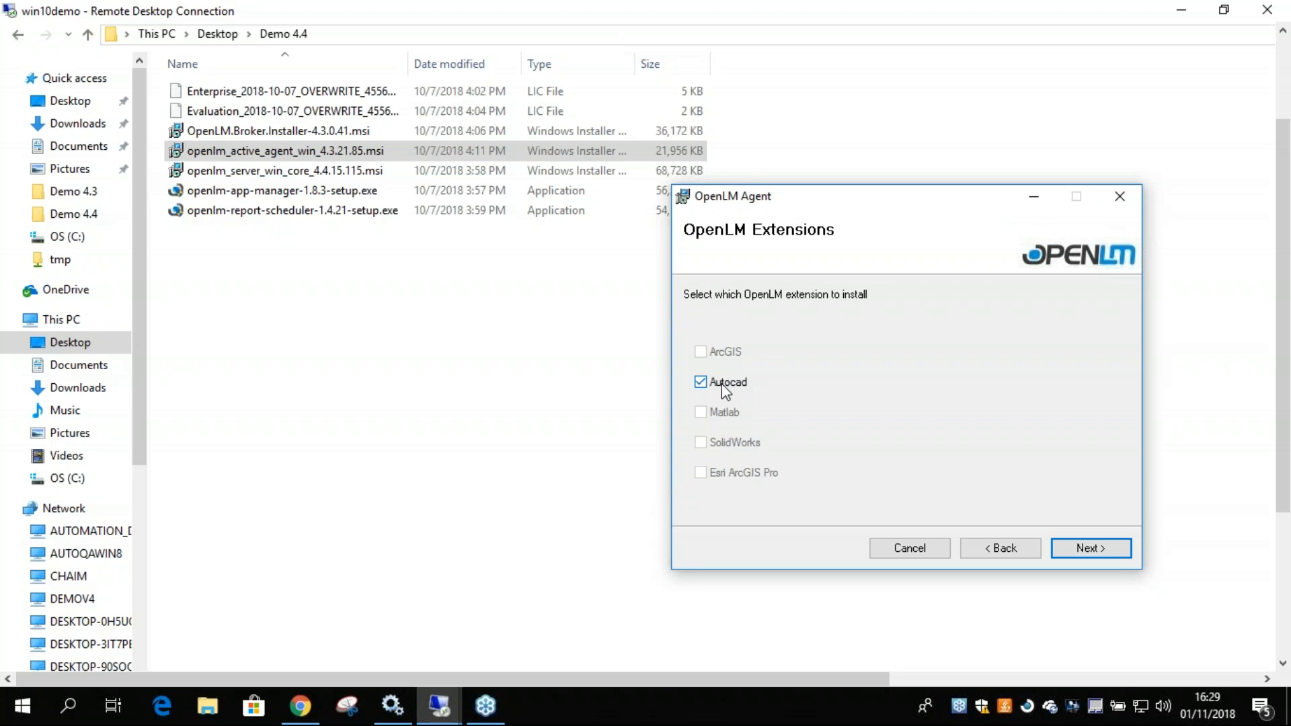
left_click(1088, 554)
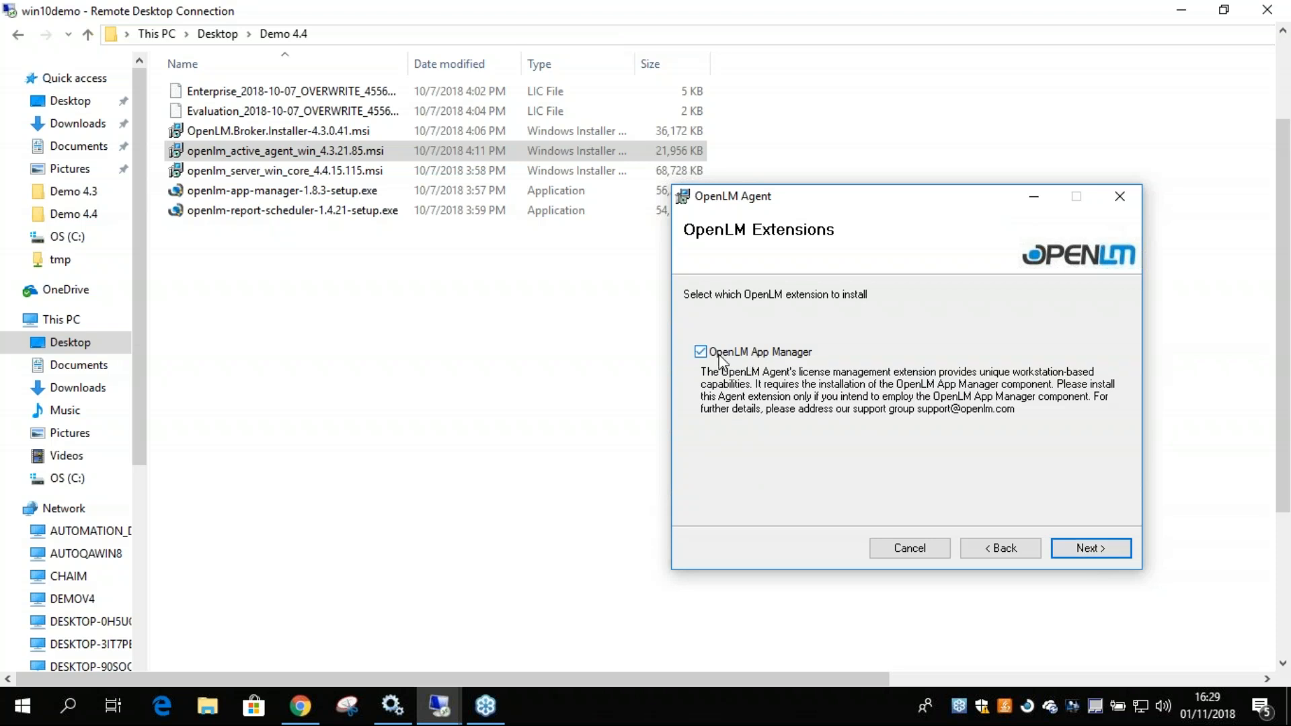
left_click(1083, 550)
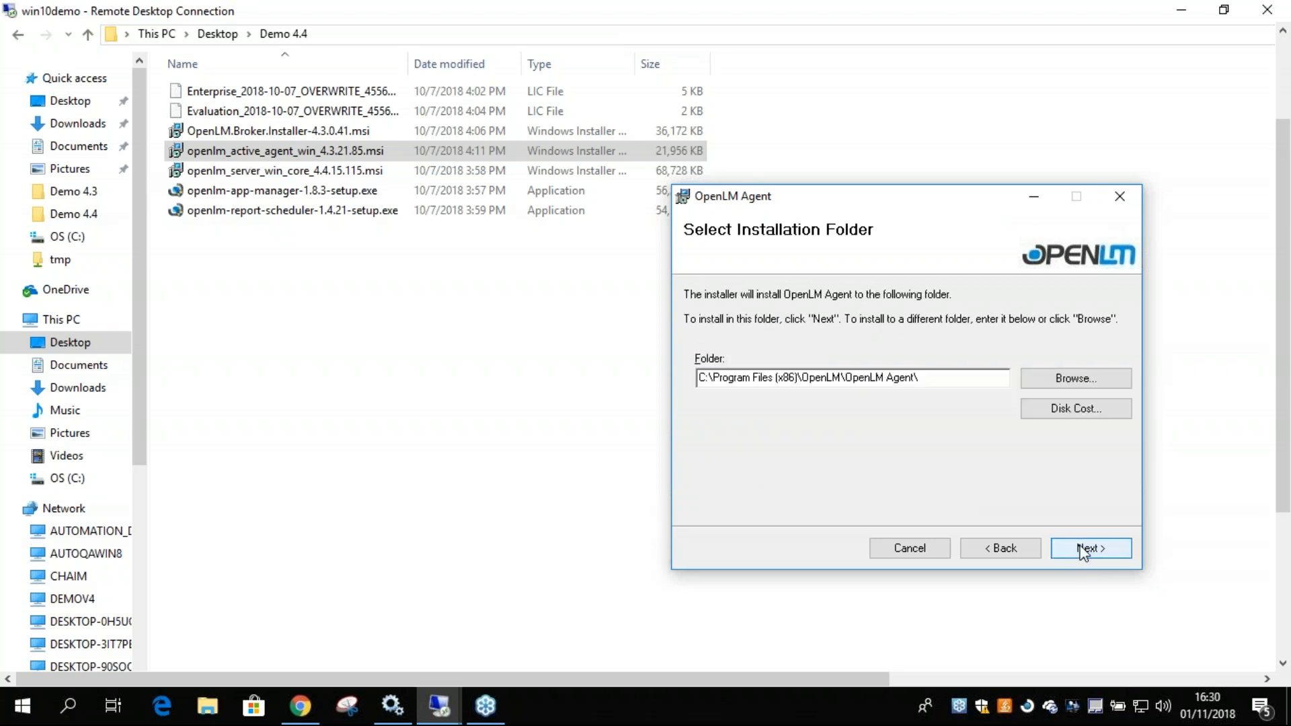
Install OpenLM Agent in C:\Program Files (x86)\OpenLM\OpenLM Agent\ and finish the setup wizard.
left_click(1082, 550)
left_click(1083, 550)
left_click(822, 519)
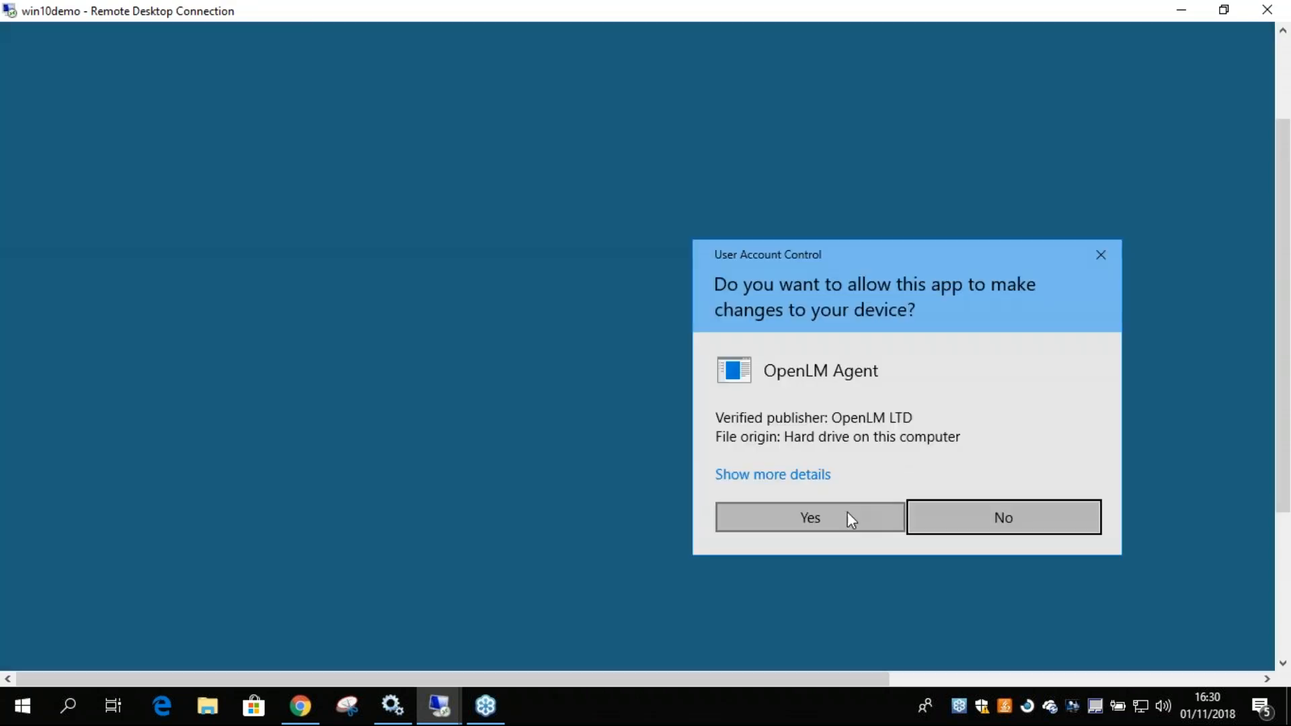
left_click(846, 518)
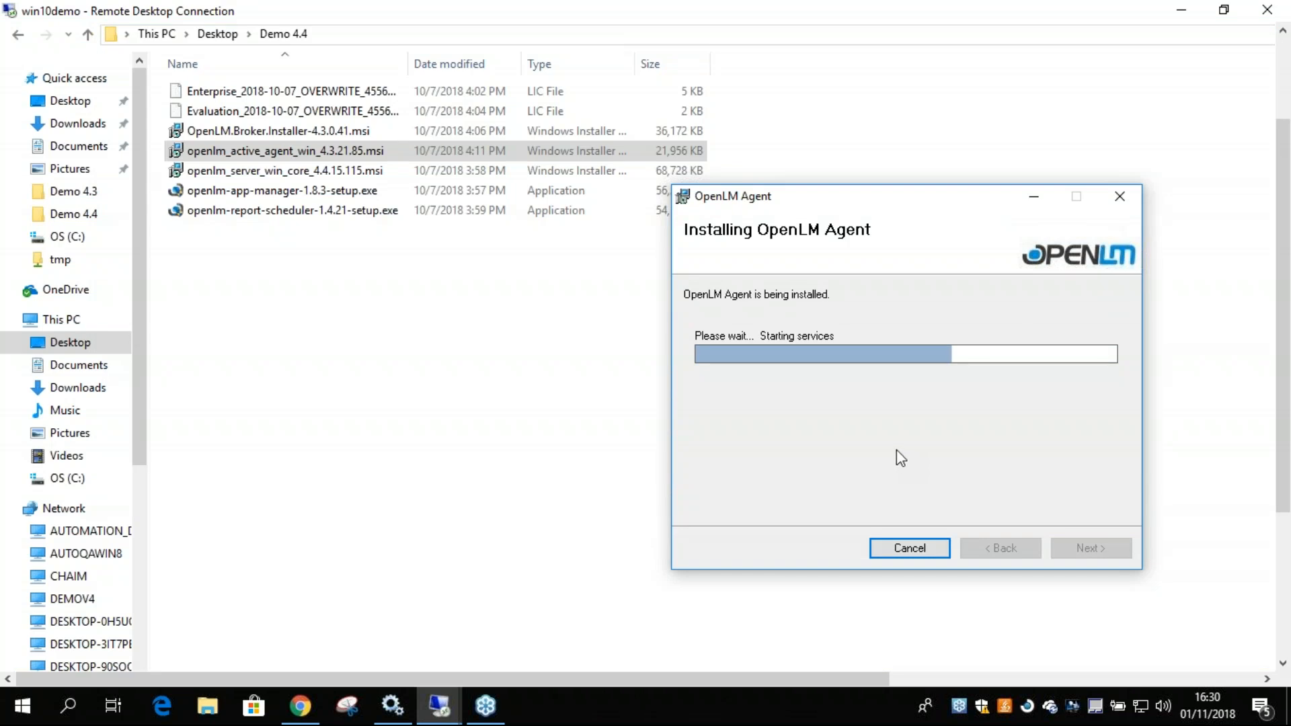
left_click(1061, 554)
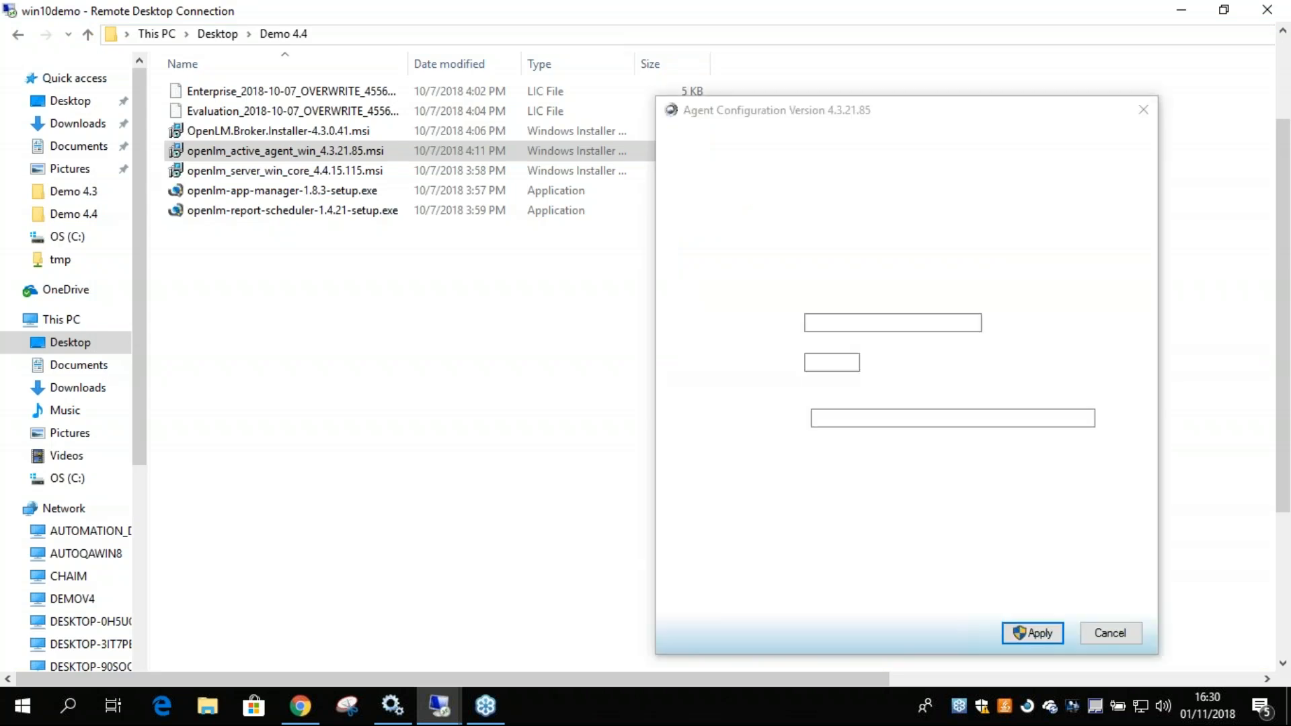
Set the Agent's OpenLM Server to win10demo and check its connectivity on port 7012.
left_click_drag(954, 113, 812, 85)
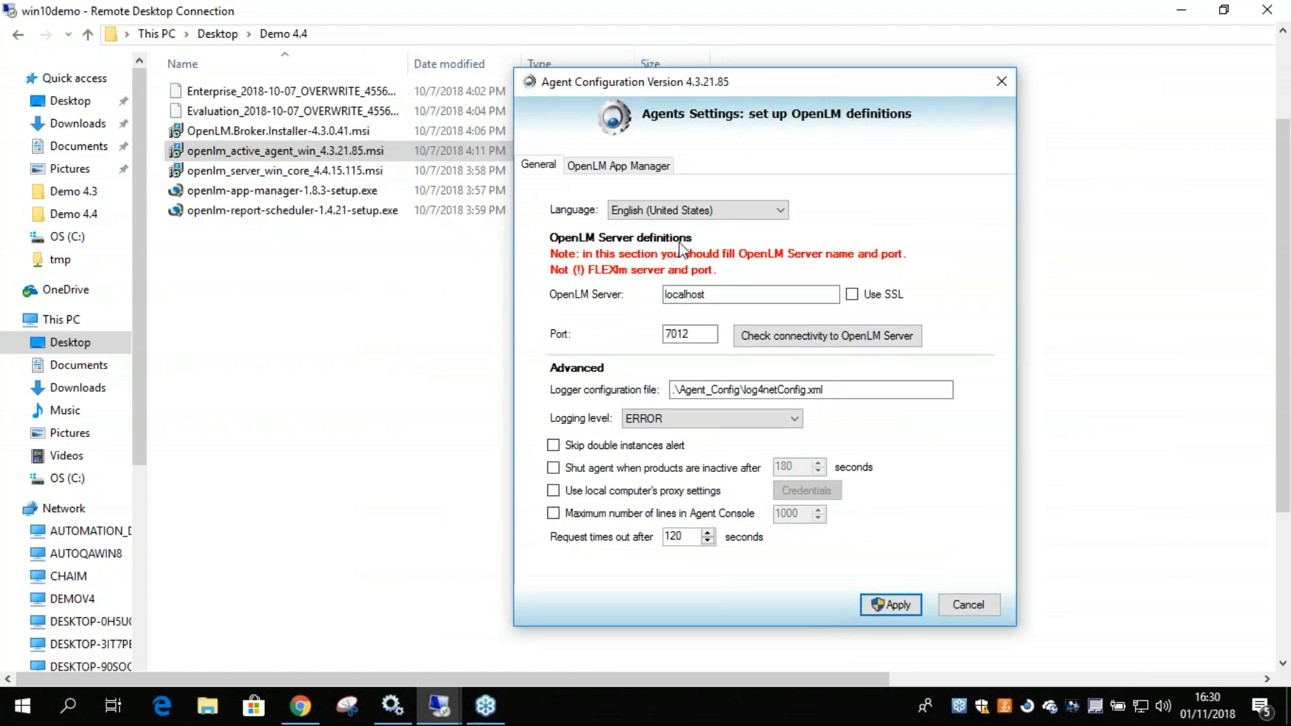
left_click_drag(719, 290, 605, 288)
type("demo10demo")
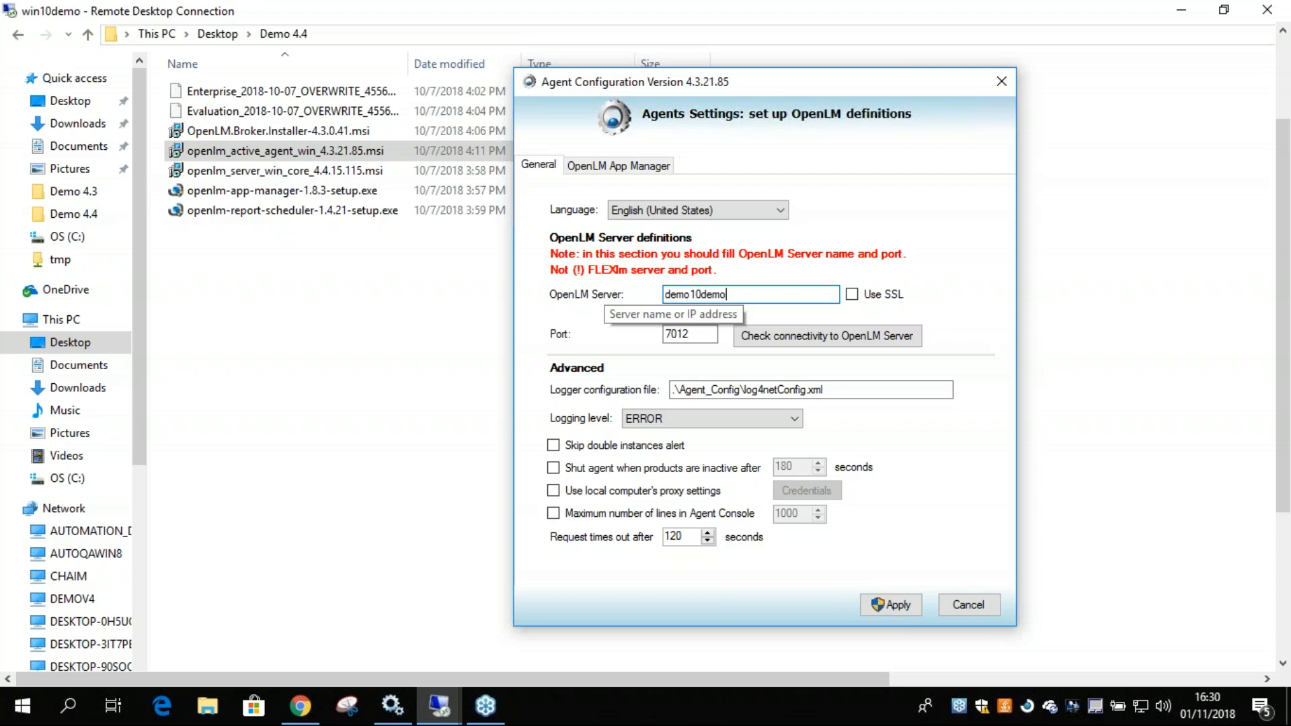
left_click_drag(727, 294, 658, 294)
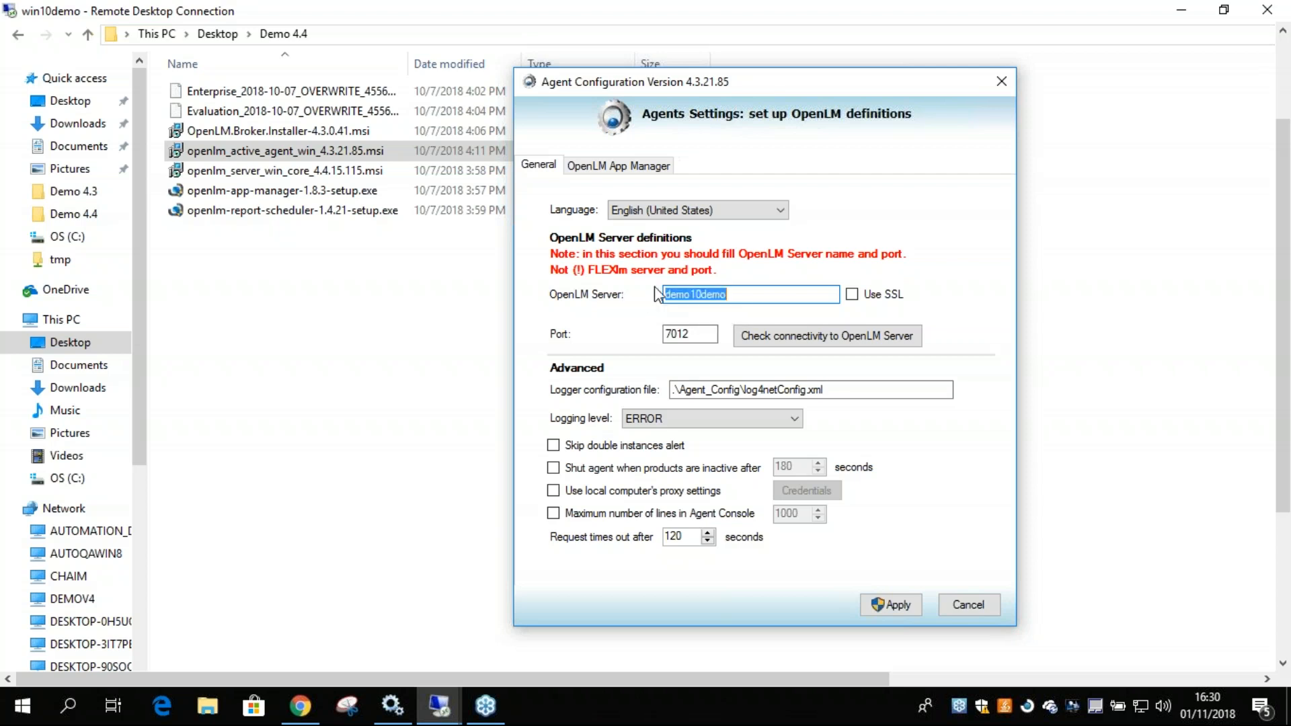
type("win")
left_click(854, 334)
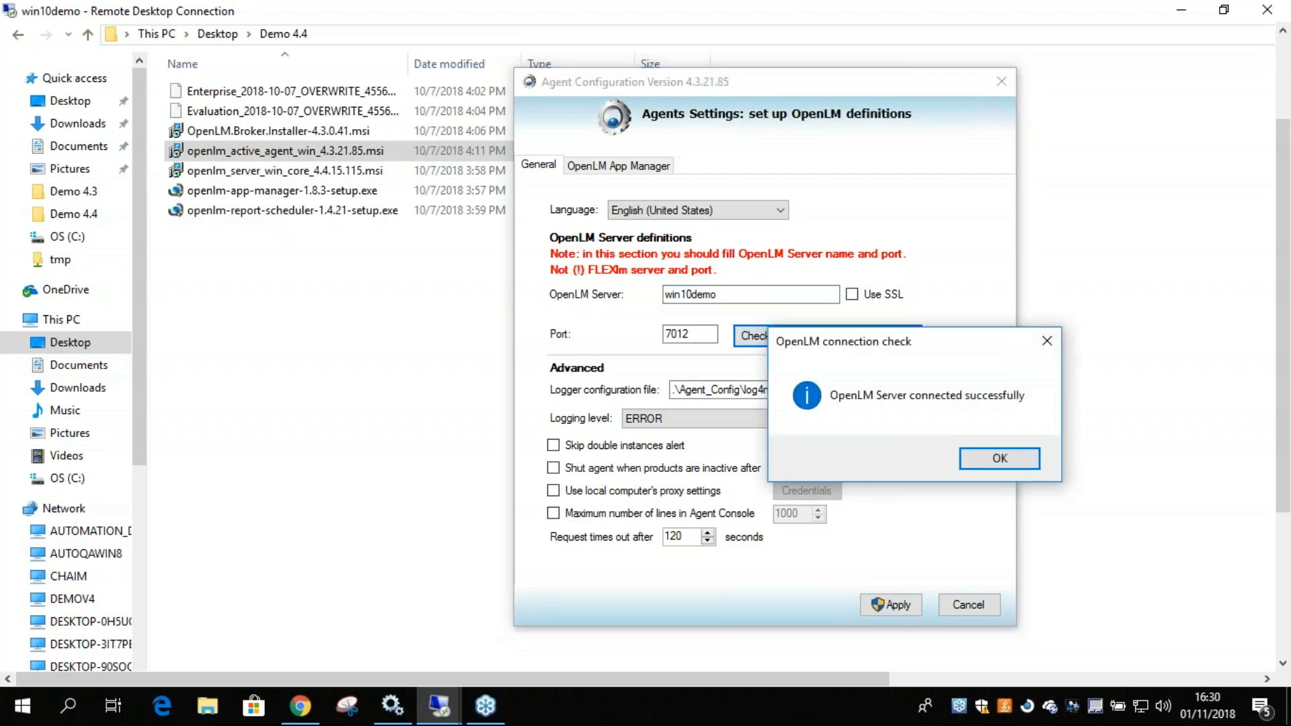
left_click(980, 458)
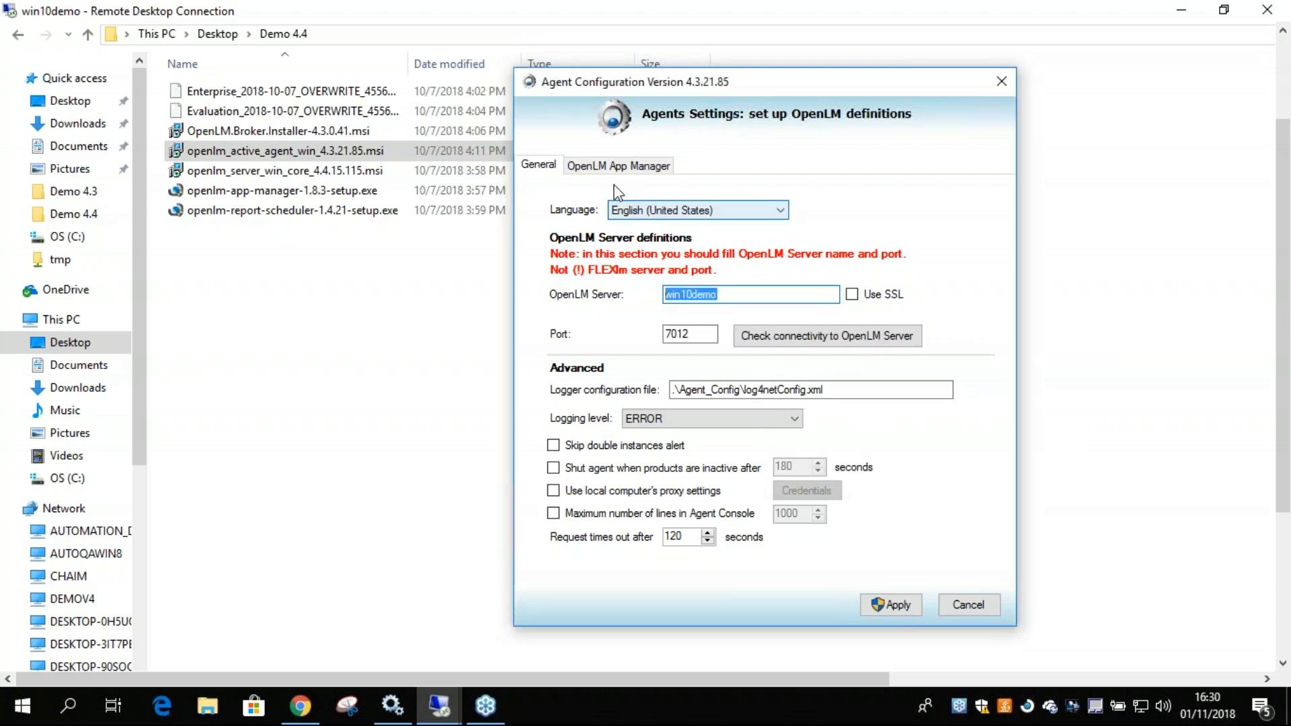
Set the Agent's OpenLM License Manager server to win10demo and check its connectivity on port 27080.
left_click(612, 162)
double_click(730, 261)
type("win10demo")
left_click(806, 309)
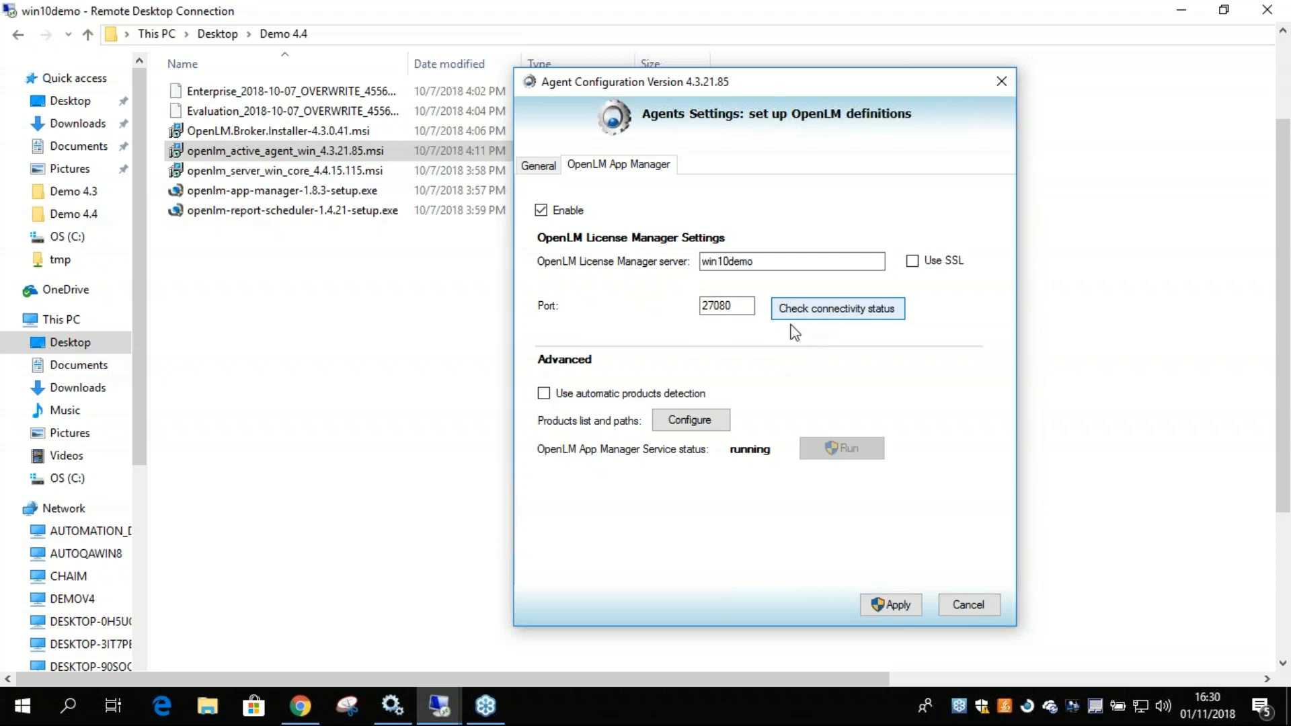
left_click(974, 458)
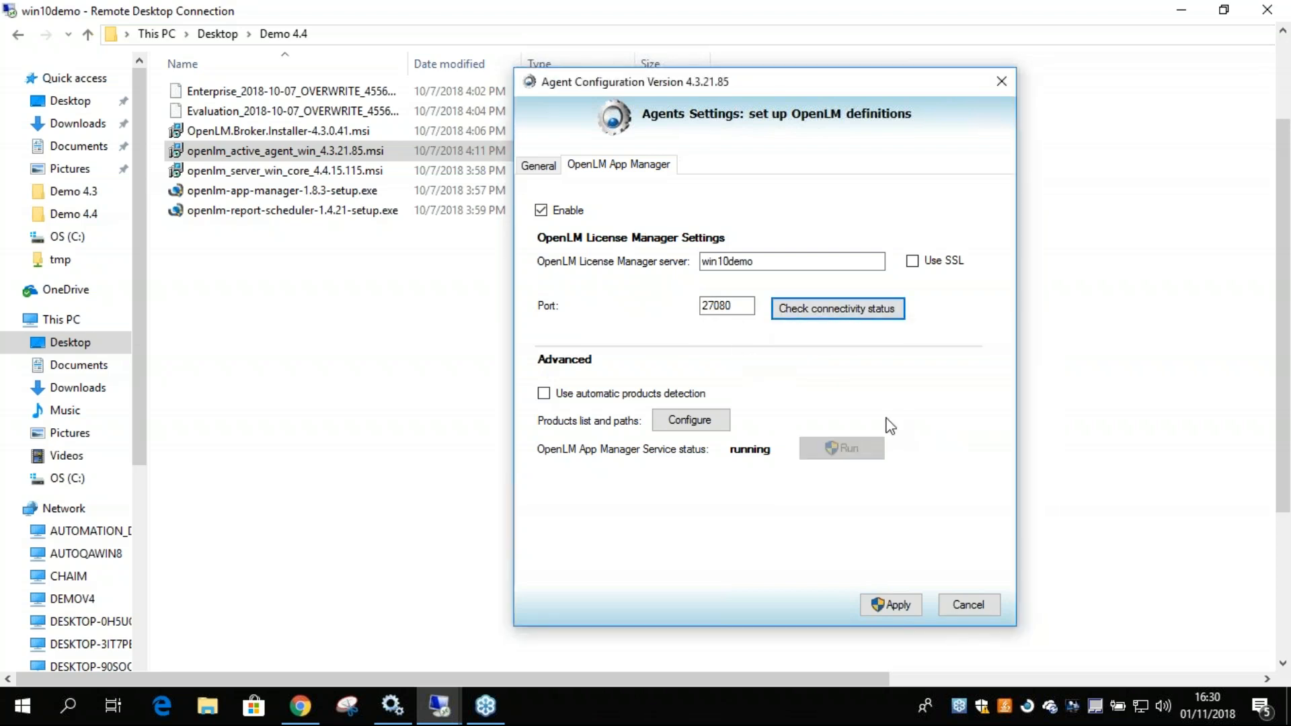
Review the OpenLM Server name in the general settings and the enabled App Manager option with its server name.
left_click(538, 165)
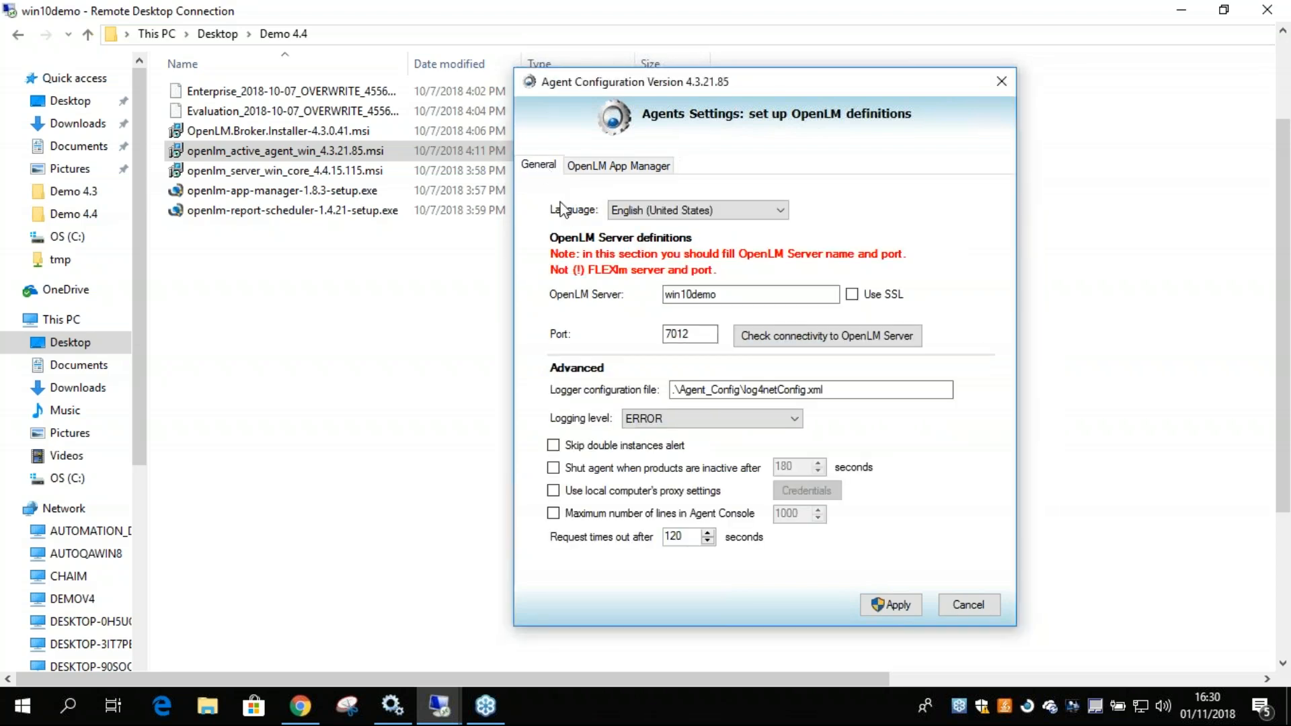
left_click_drag(743, 291, 653, 293)
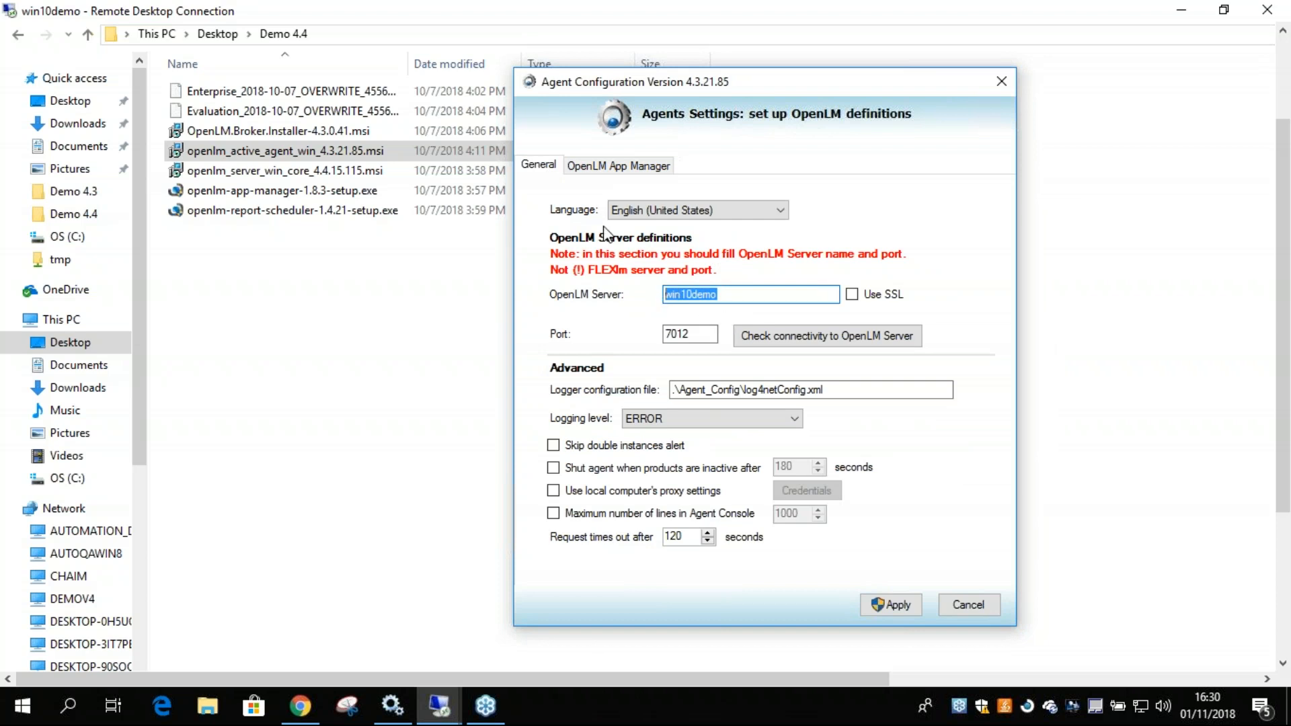
left_click(625, 168)
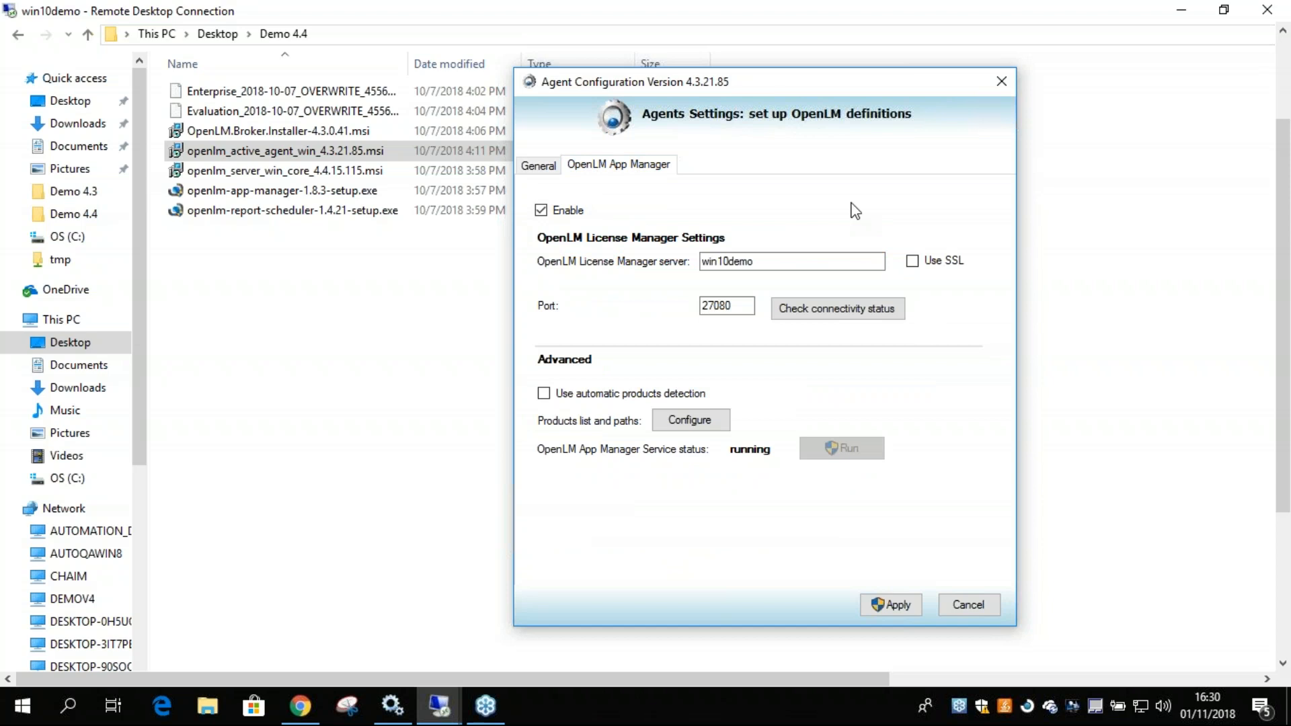
left_click(542, 210)
left_click_drag(780, 261, 683, 262)
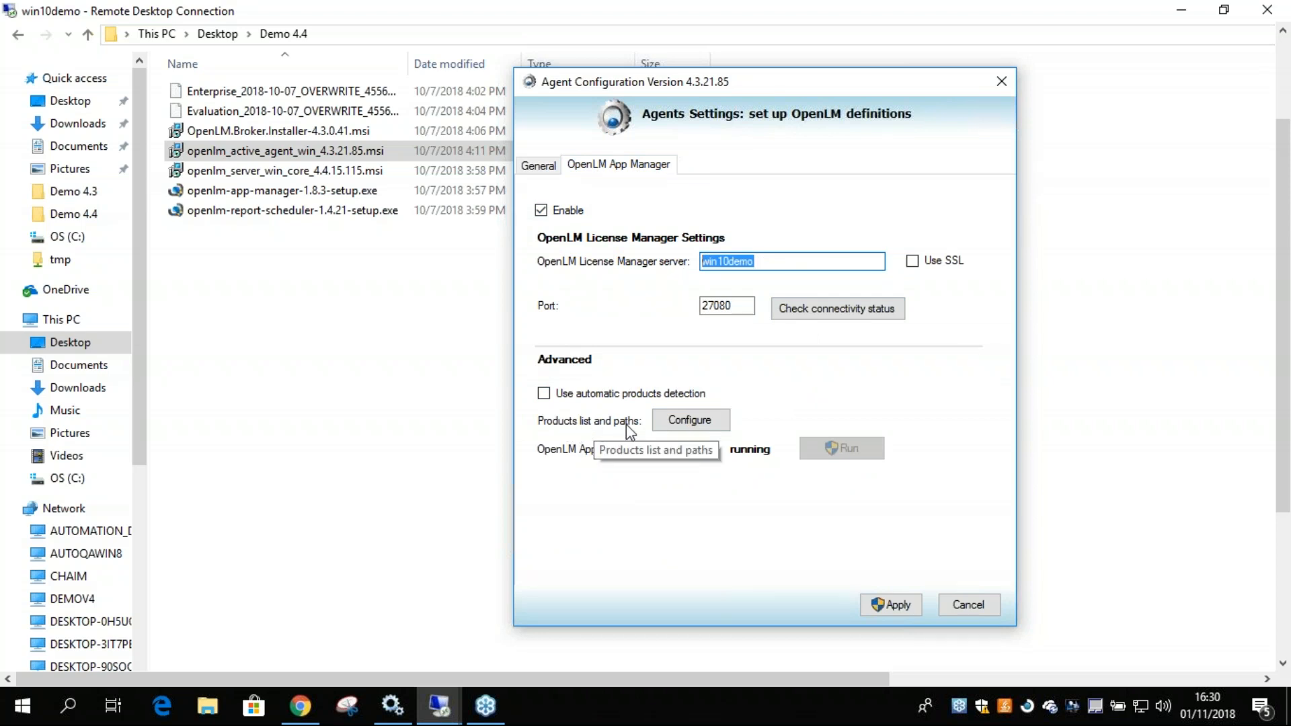
Examine the AutoCAD entry in the Agent's products list, including its name, executable path, version and vendor, and accept it.
left_click(671, 421)
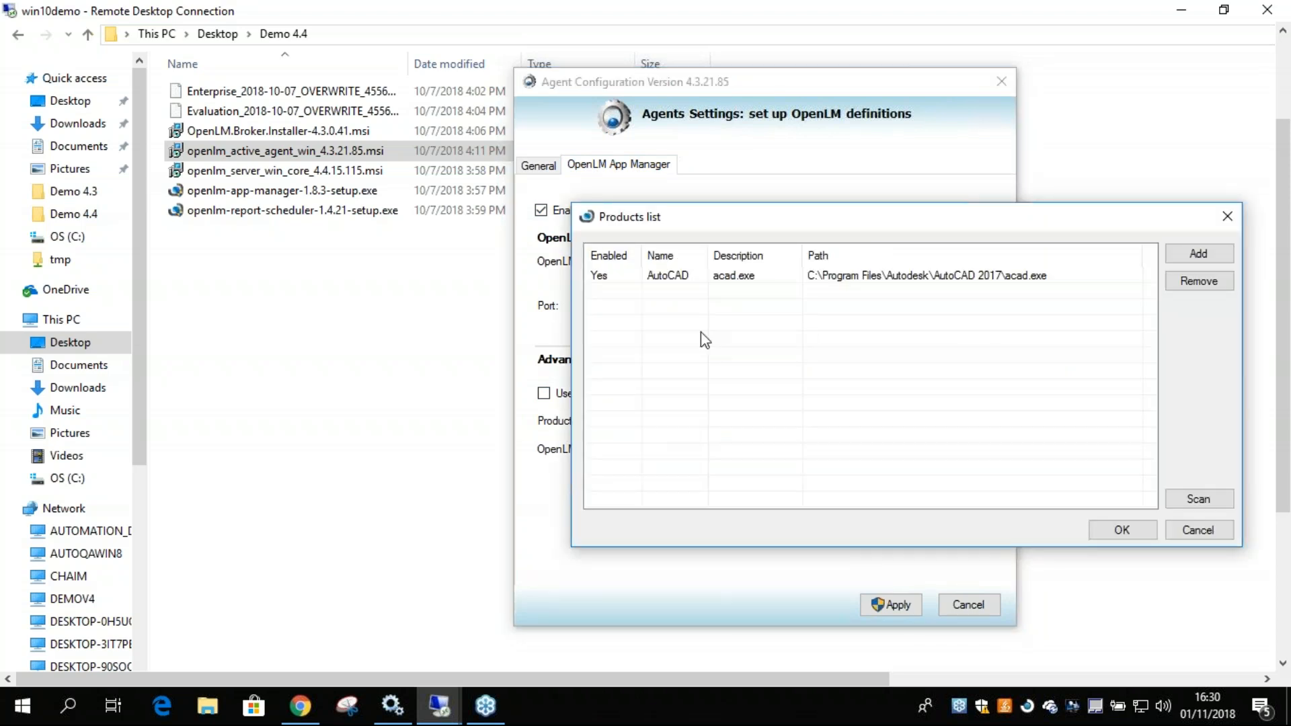
left_click(645, 266)
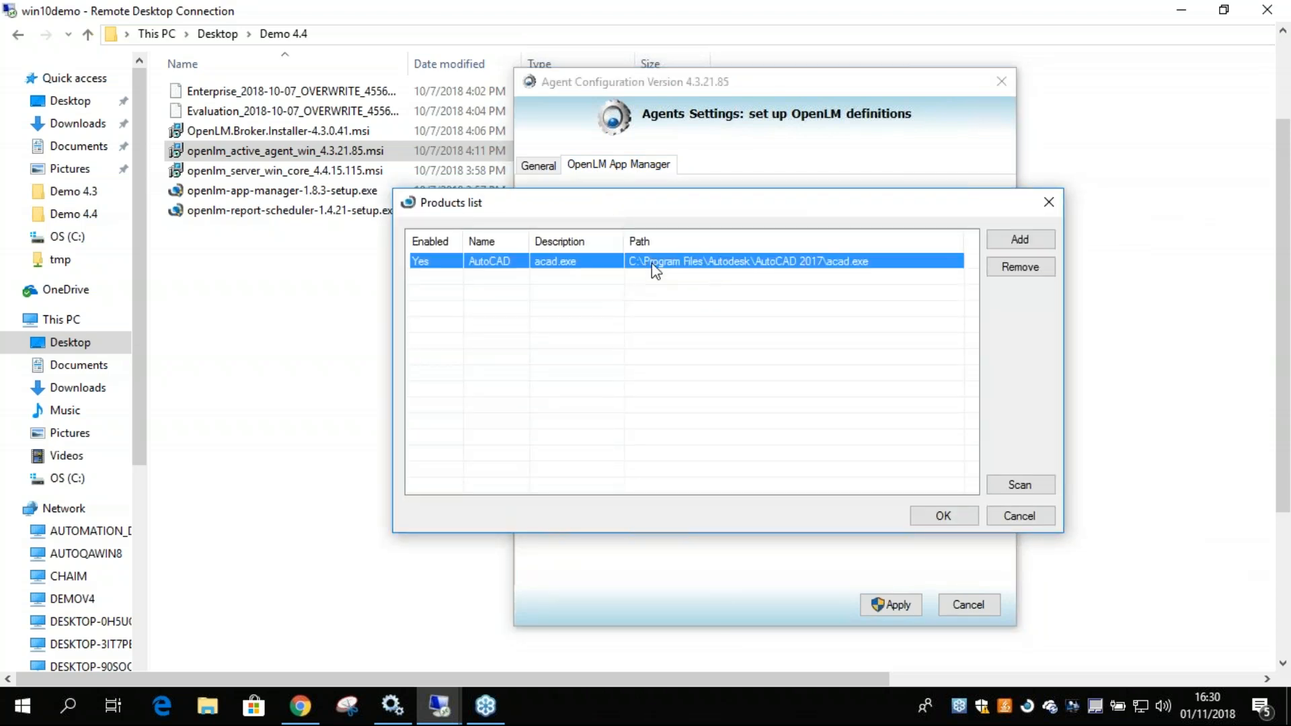
double_click(844, 268)
left_click_drag(740, 278, 562, 291)
left_click(617, 323)
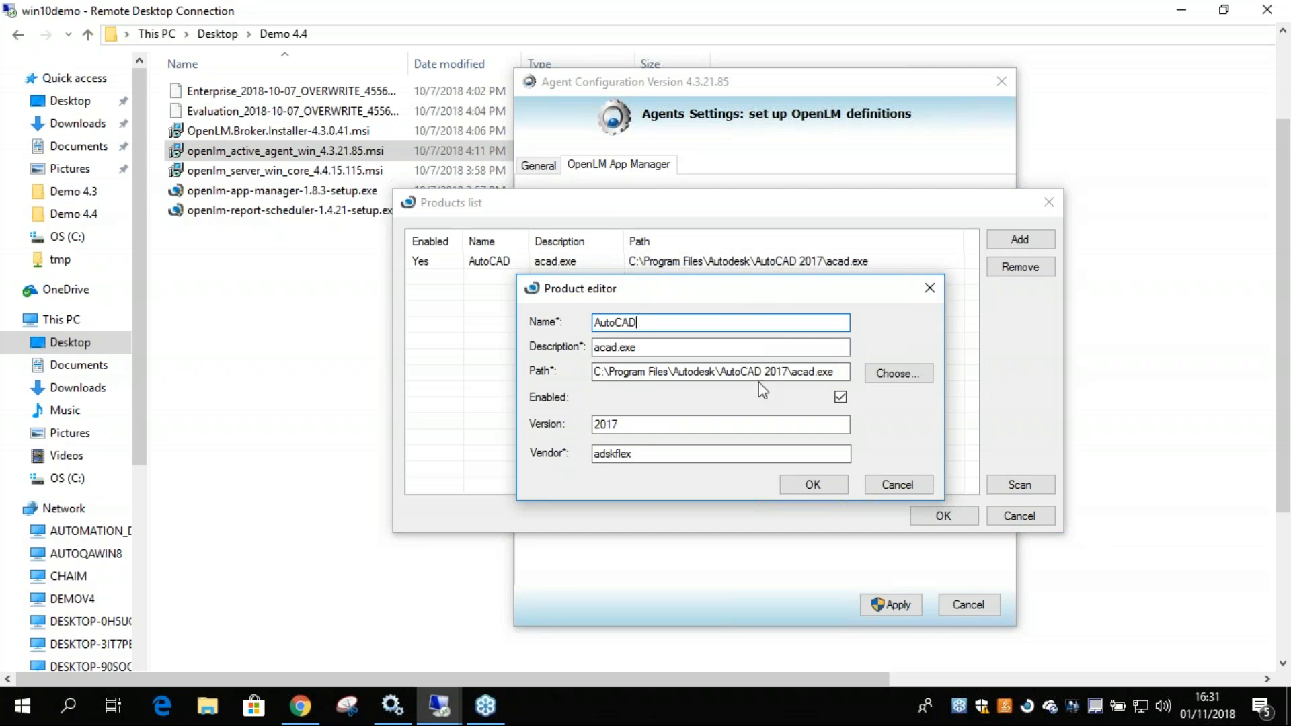
left_click_drag(607, 372, 791, 372)
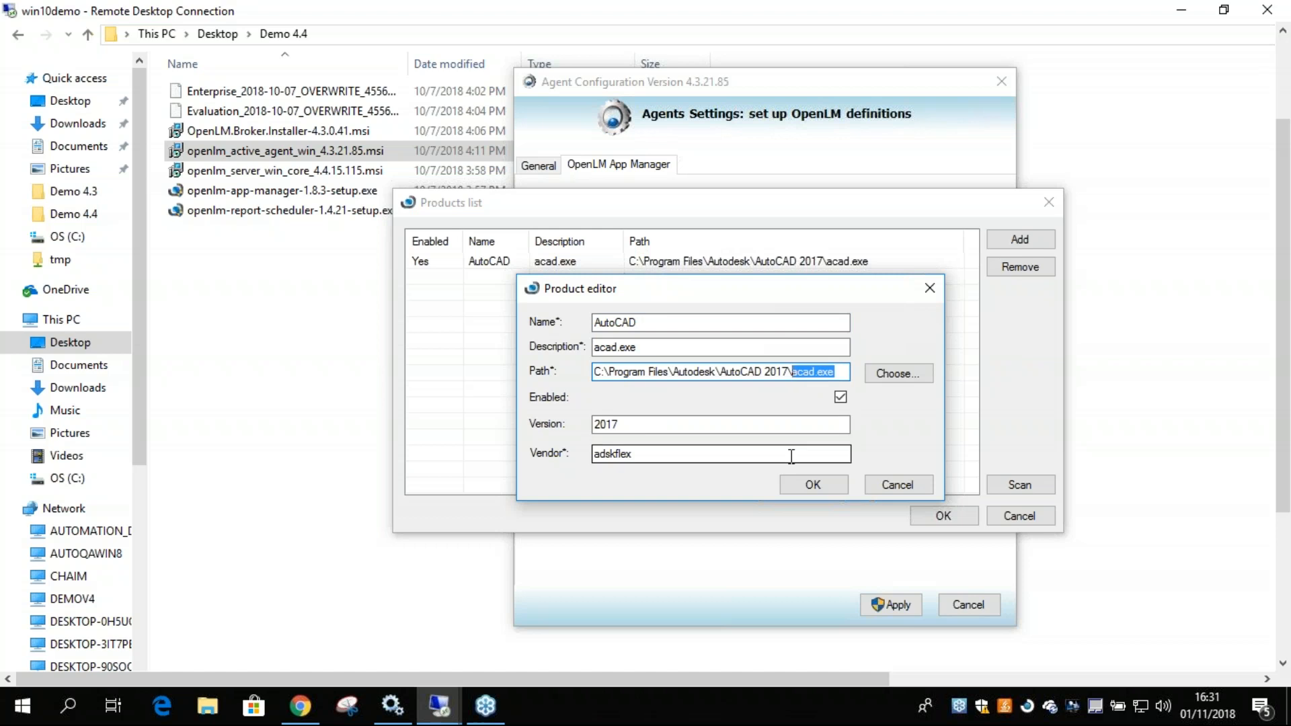
left_click(922, 375)
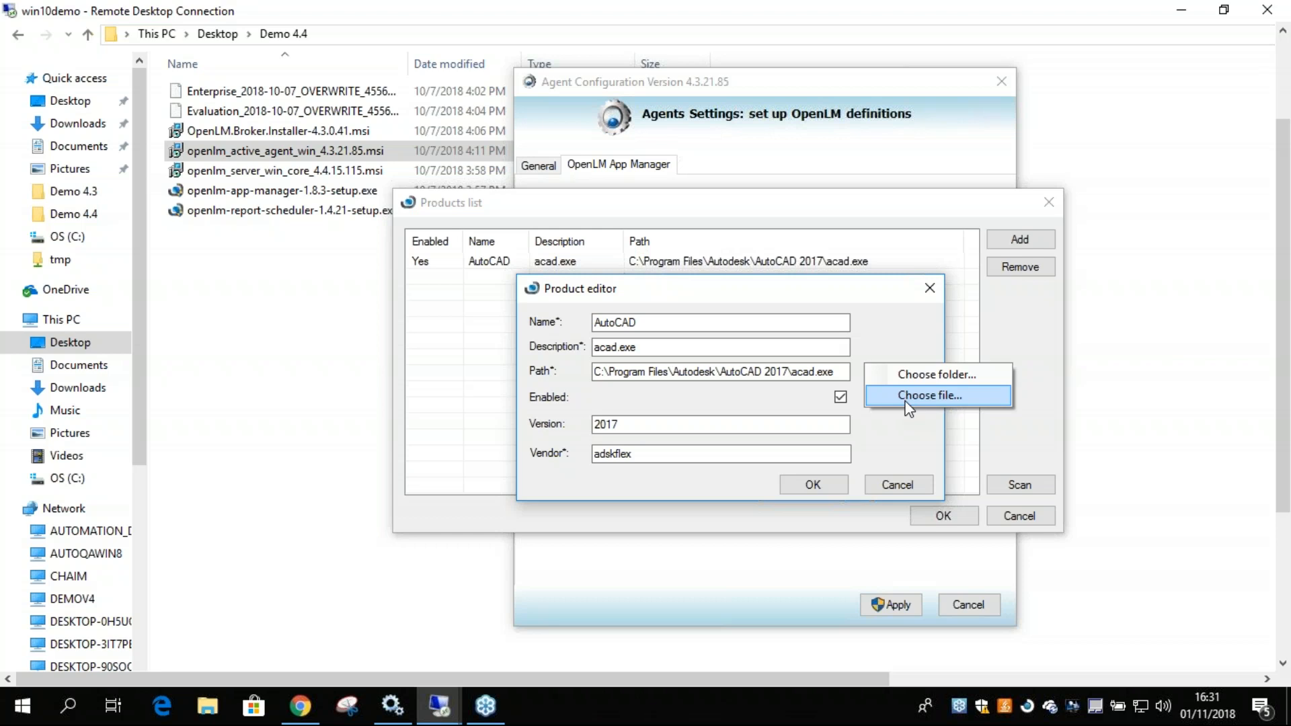
mouse_move(821, 374)
left_mouse_down()
mouse_move(841, 374)
mouse_move(820, 373)
left_mouse_up()
left_click(818, 374)
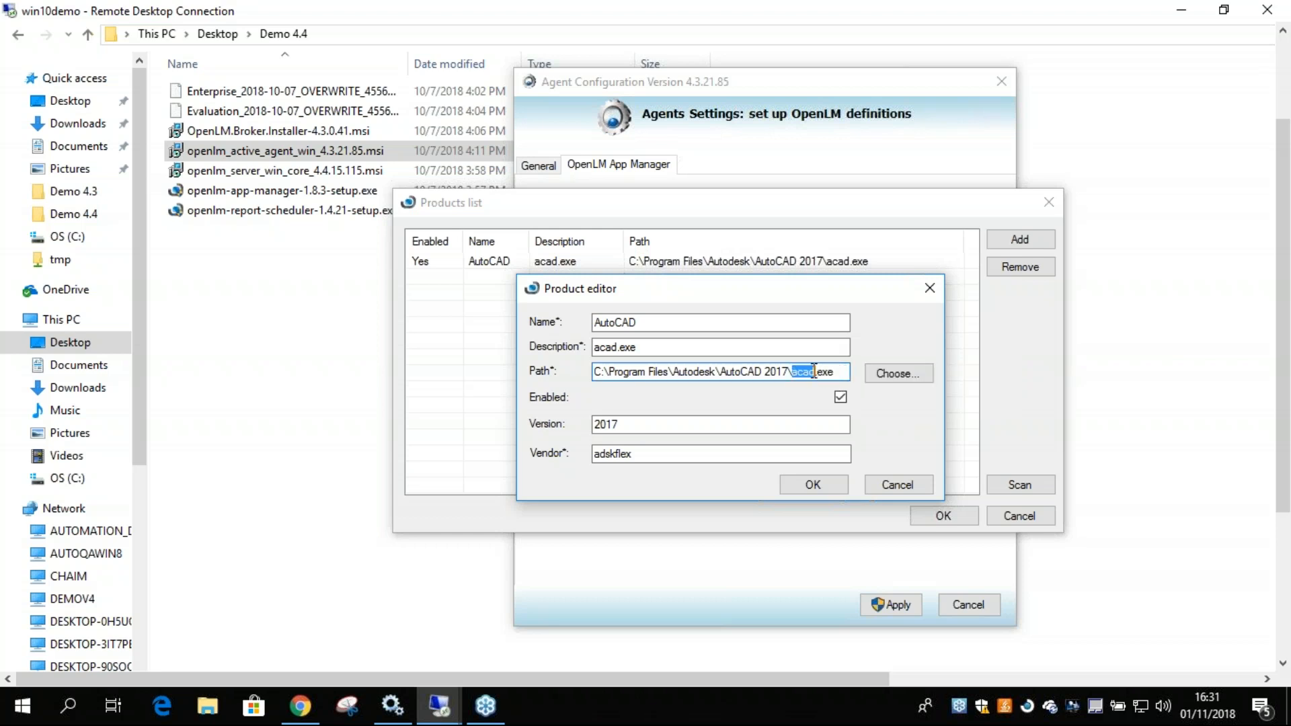
double_click(600, 427)
double_click(635, 454)
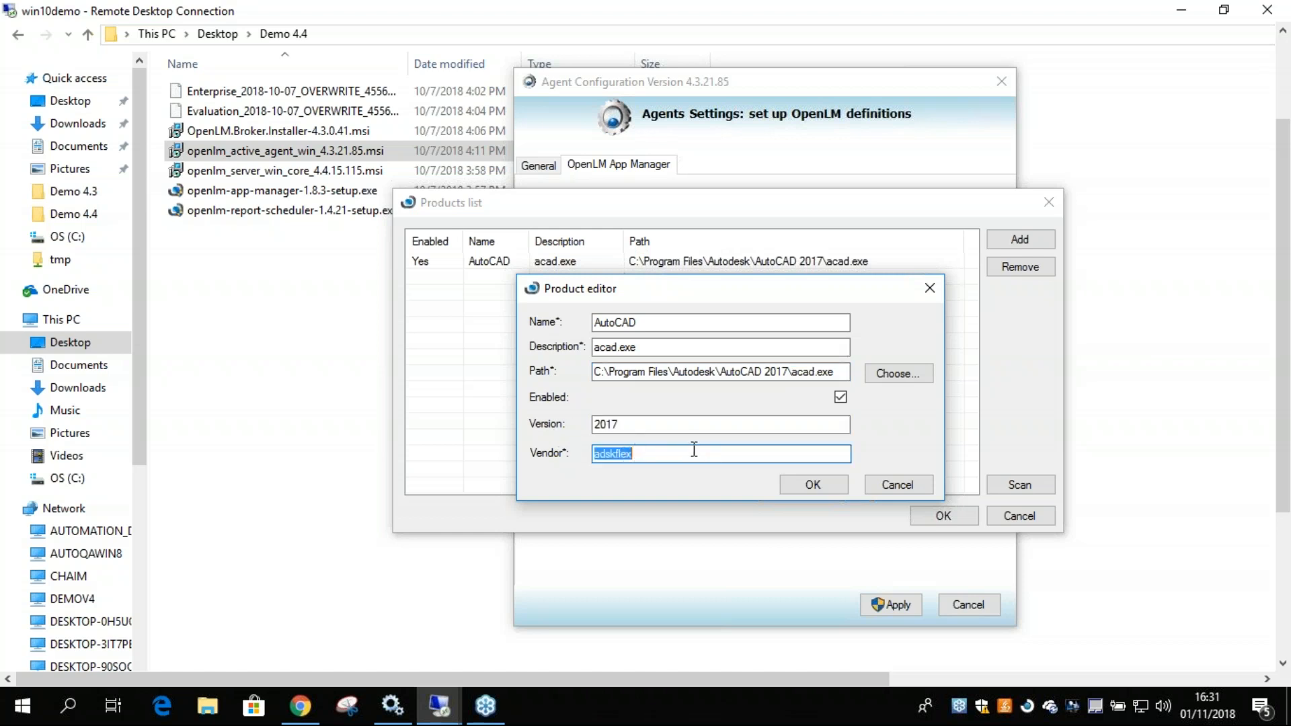
left_click(828, 484)
left_click(950, 515)
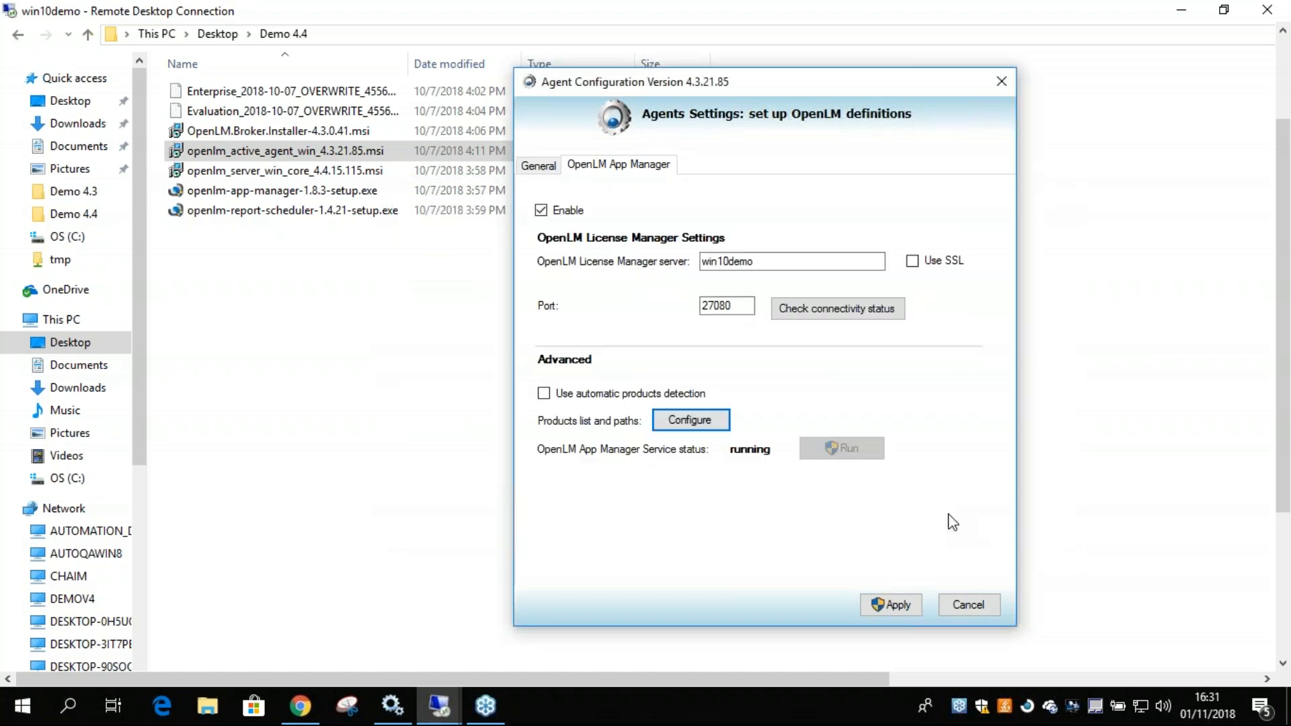
Recheck the AutoCAD entry in the products list and apply the Agent configuration.
left_click(712, 424)
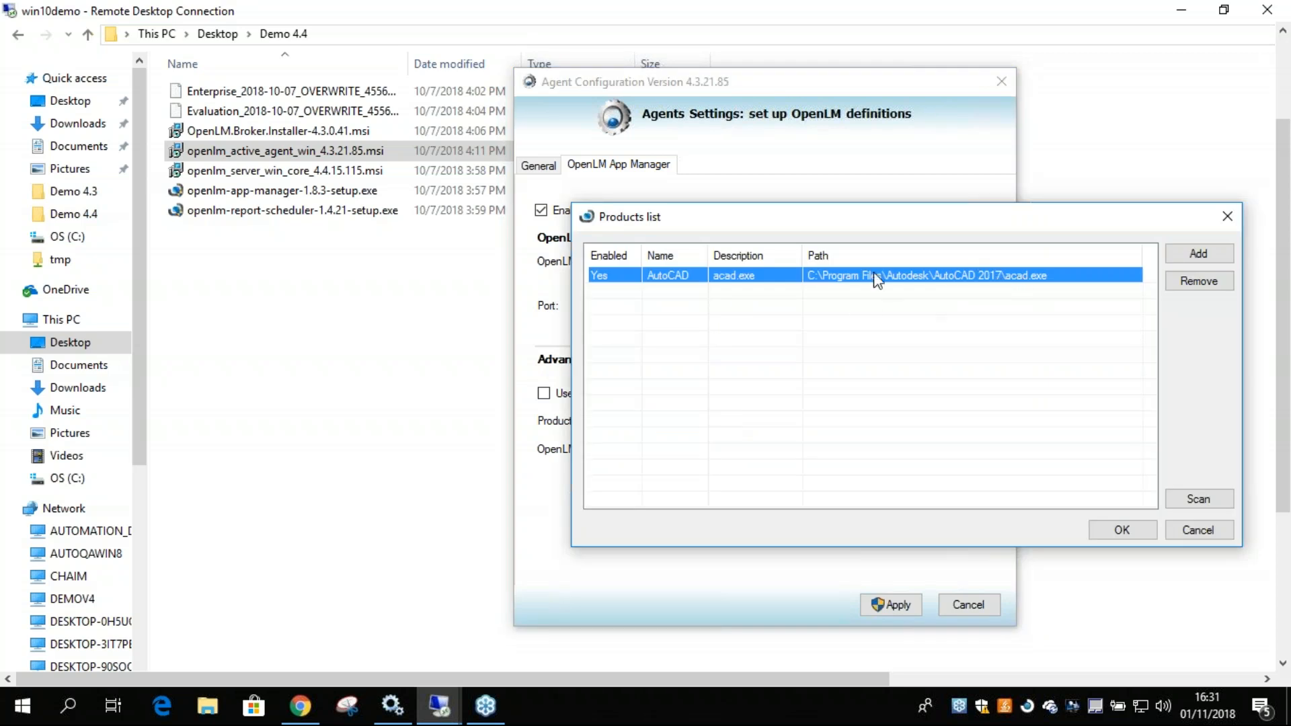
left_click_drag(848, 218, 827, 257)
left_click_drag(808, 328, 842, 219)
left_click(1090, 536)
left_click(894, 605)
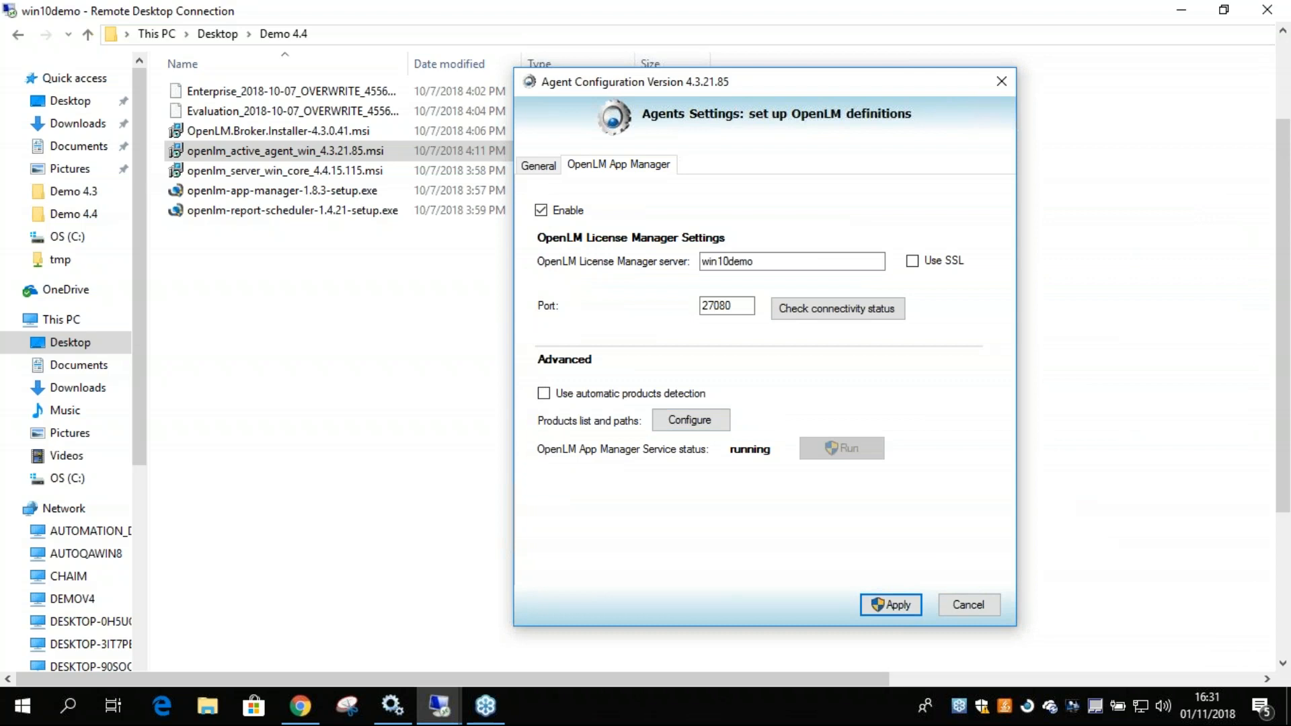
left_click(817, 512)
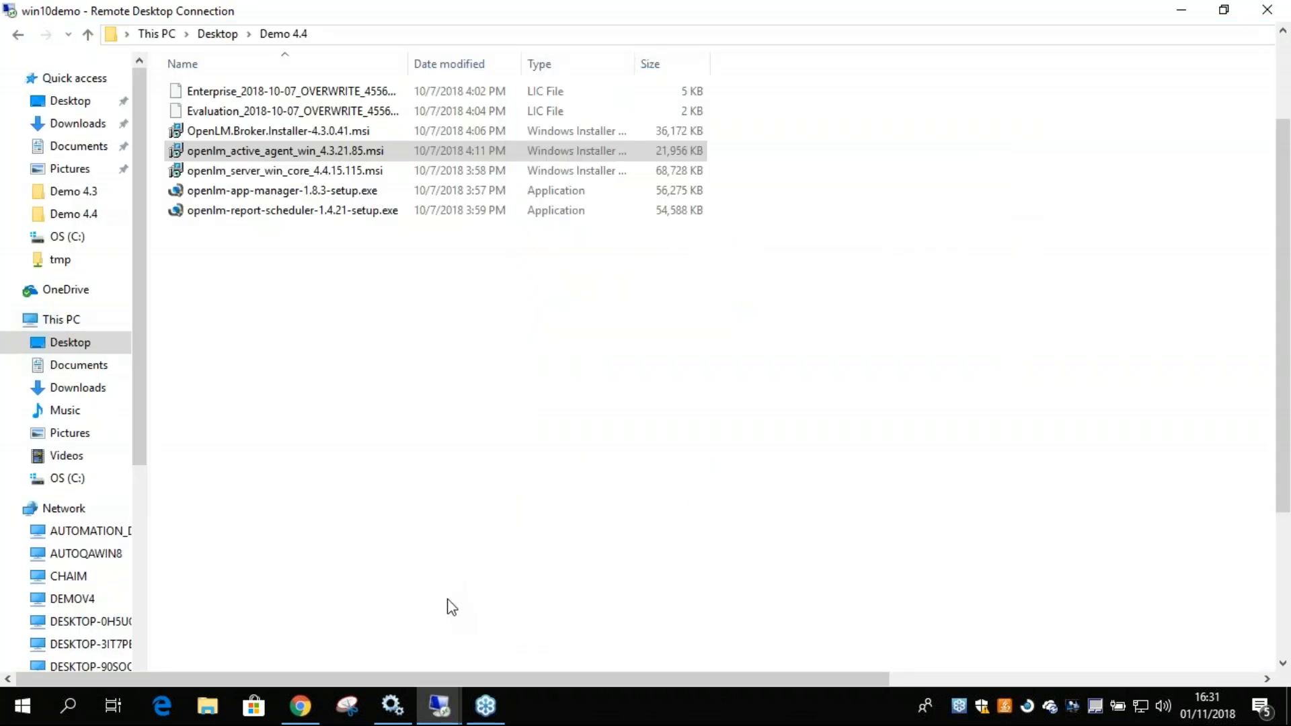
Switch to OpenLM EasyAdmin in Chrome on the remote machine and refresh the App Manager administration window.
left_click_drag(1285, 425, 1270, 605)
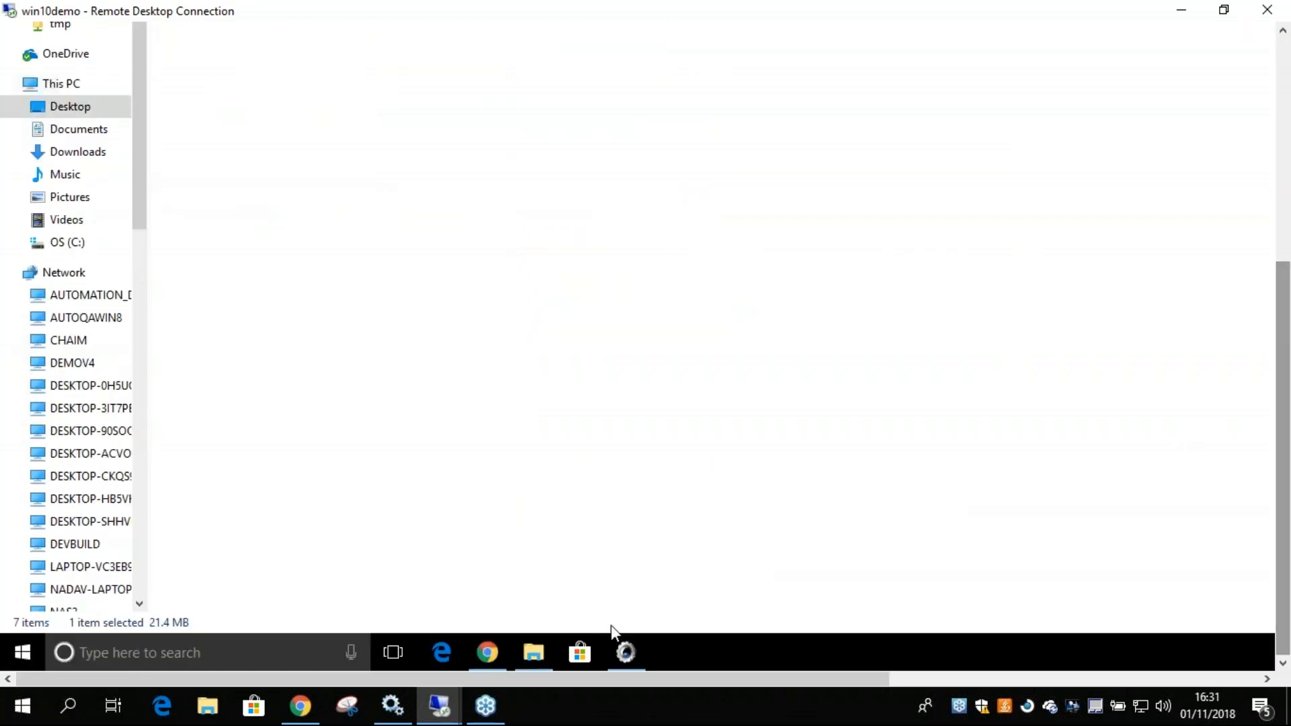
left_click(626, 653)
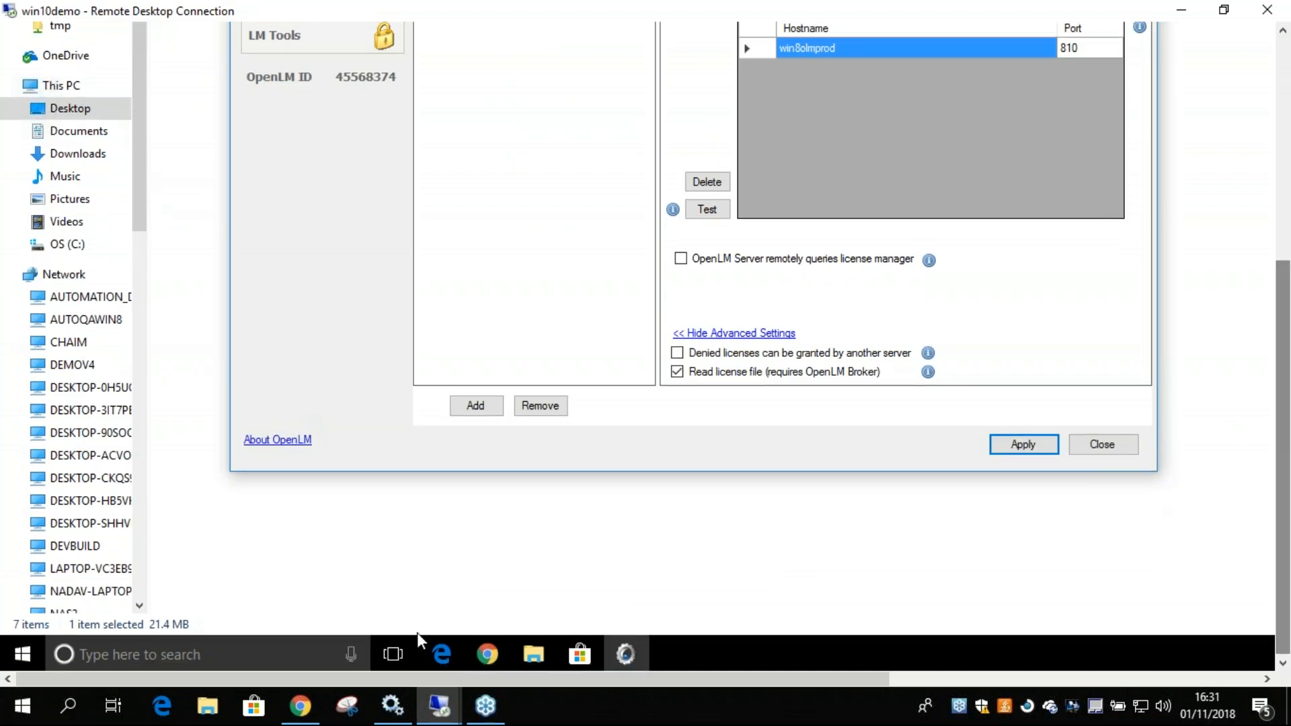
left_click(487, 653)
left_click_drag(1262, 364, 1268, 140)
left_click(918, 525)
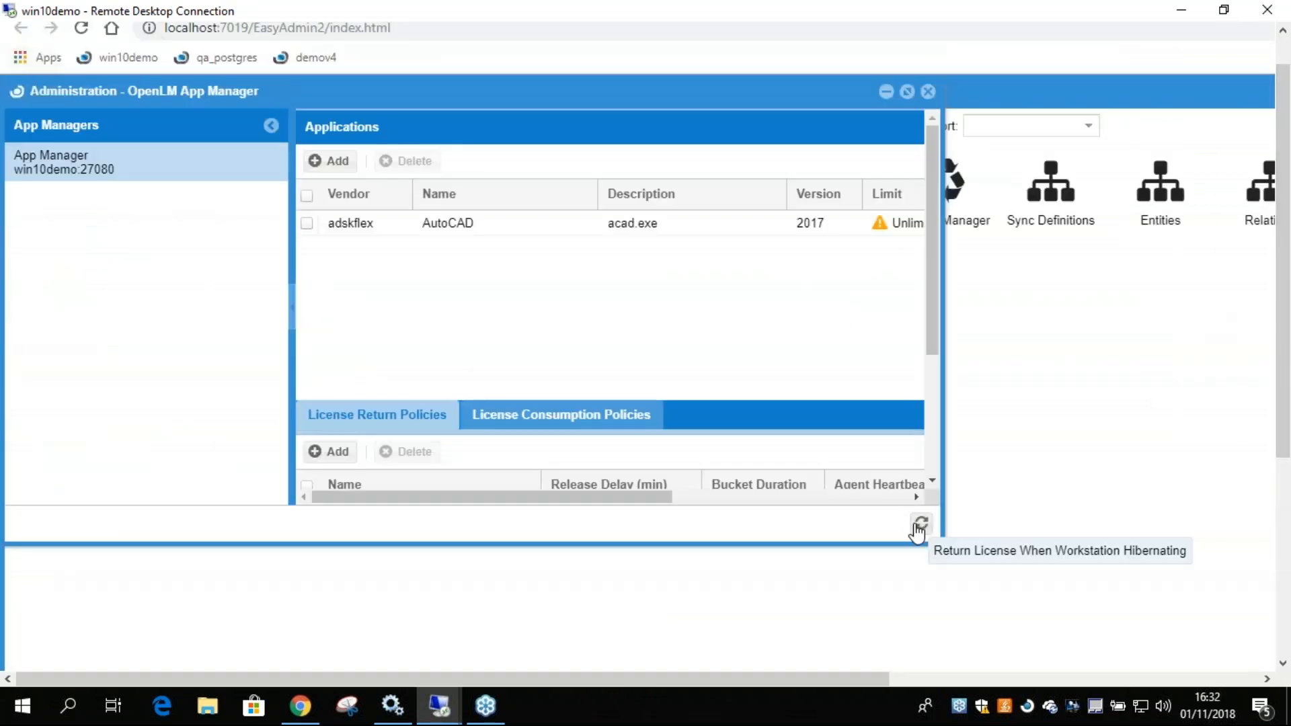
Select the AutoCAD application and examine its version, limit, license return policy and license consumption policy.
left_click(479, 224)
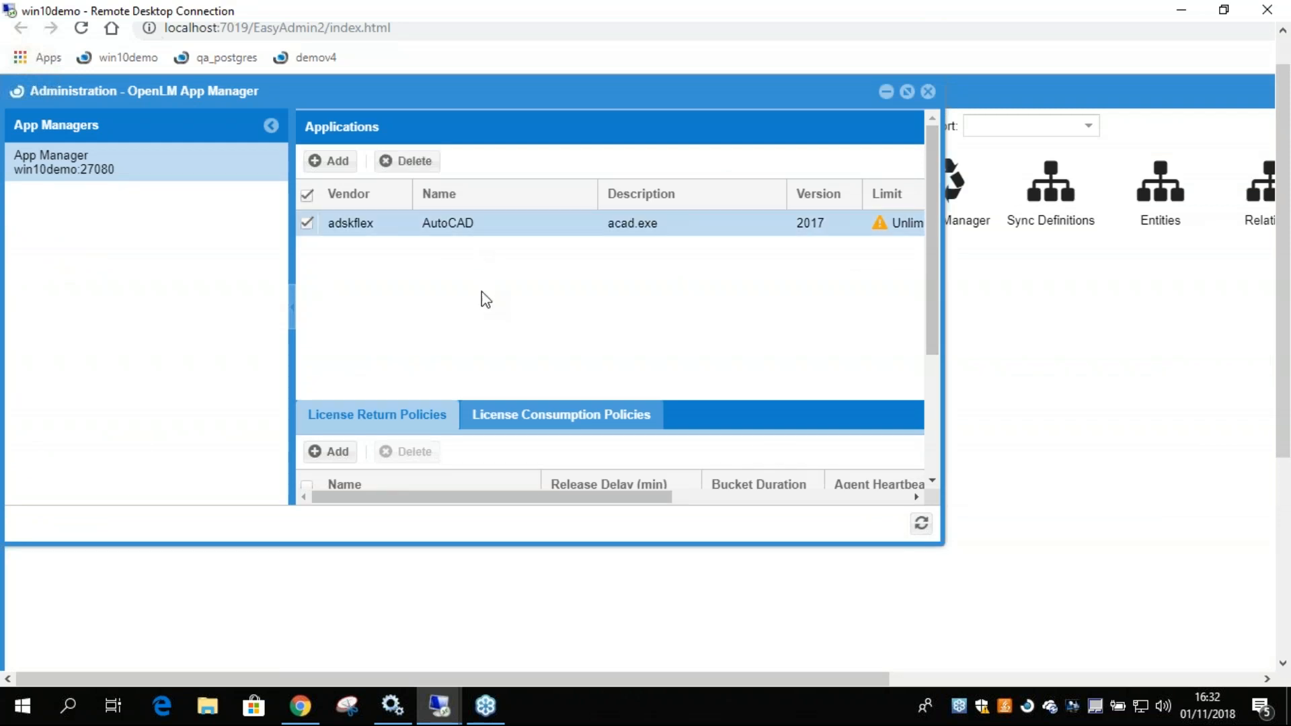
left_click(307, 223)
left_click_drag(456, 499, 793, 504)
left_click(464, 229)
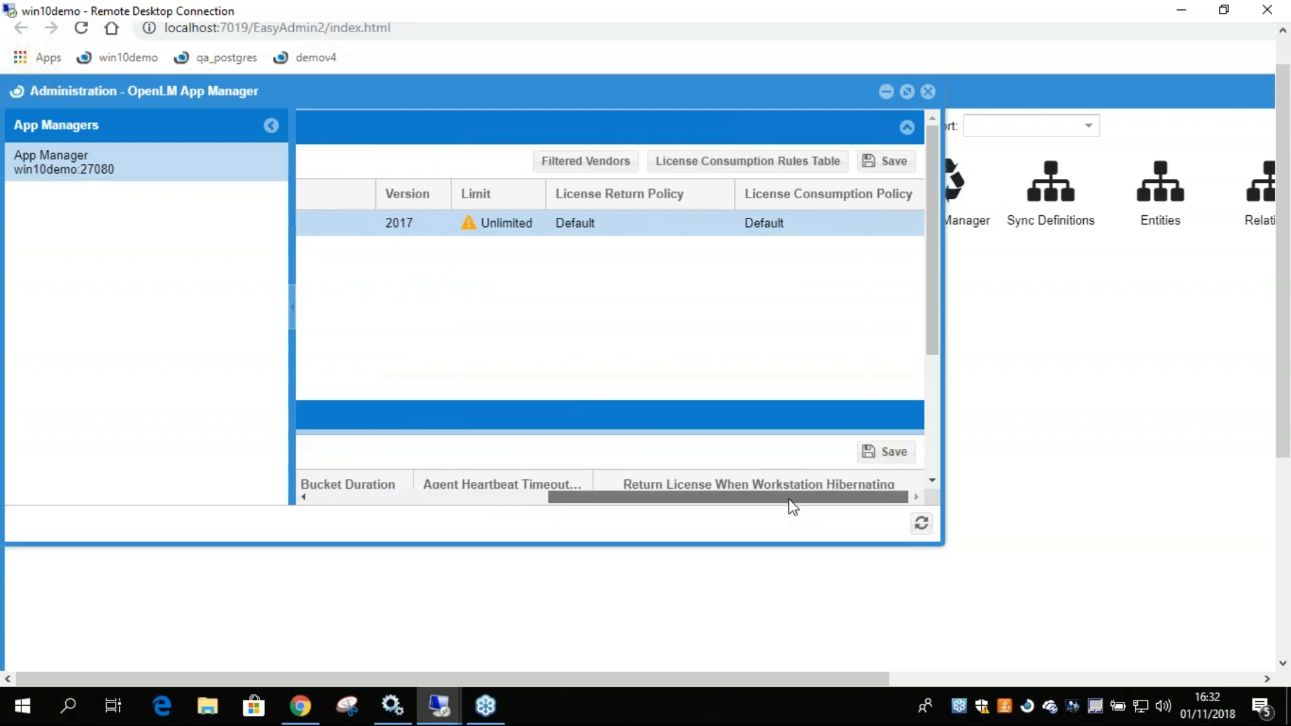
Maximize the App Manager administration window, add a blank application entry, and delete it together with the AutoCAD application.
left_click(908, 92)
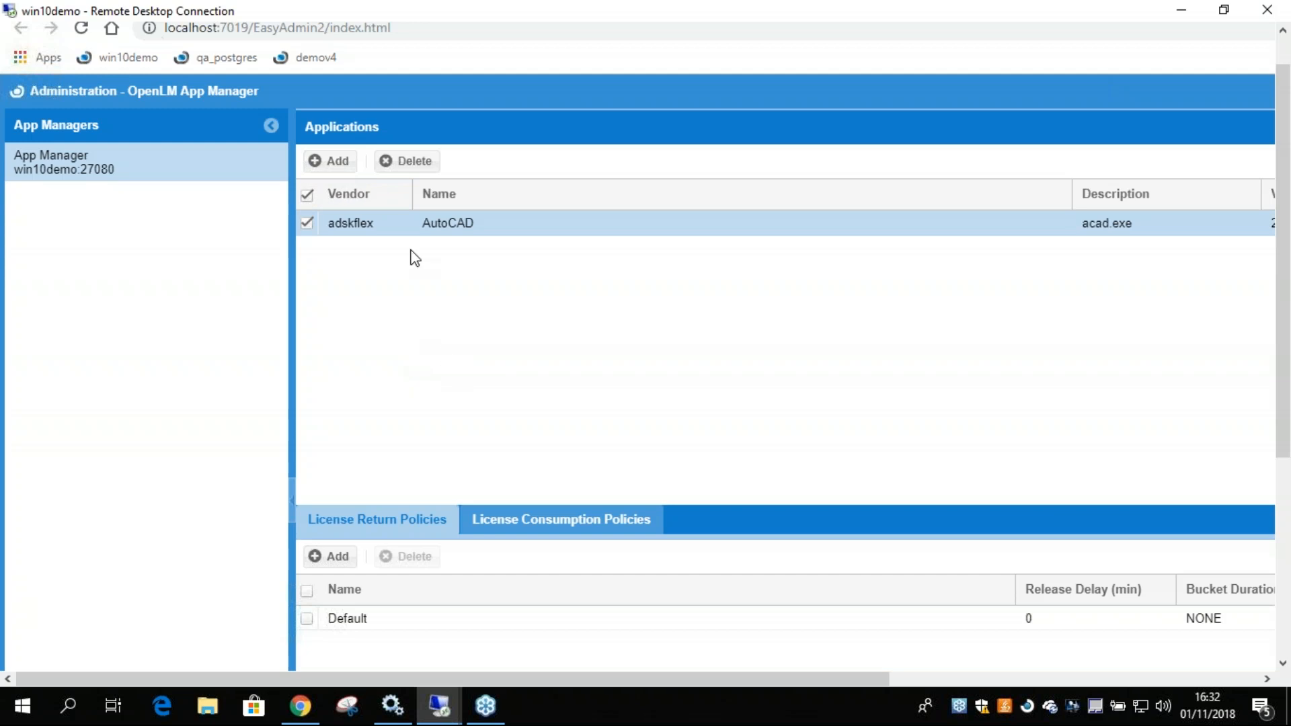
left_click(334, 160)
left_click(353, 248)
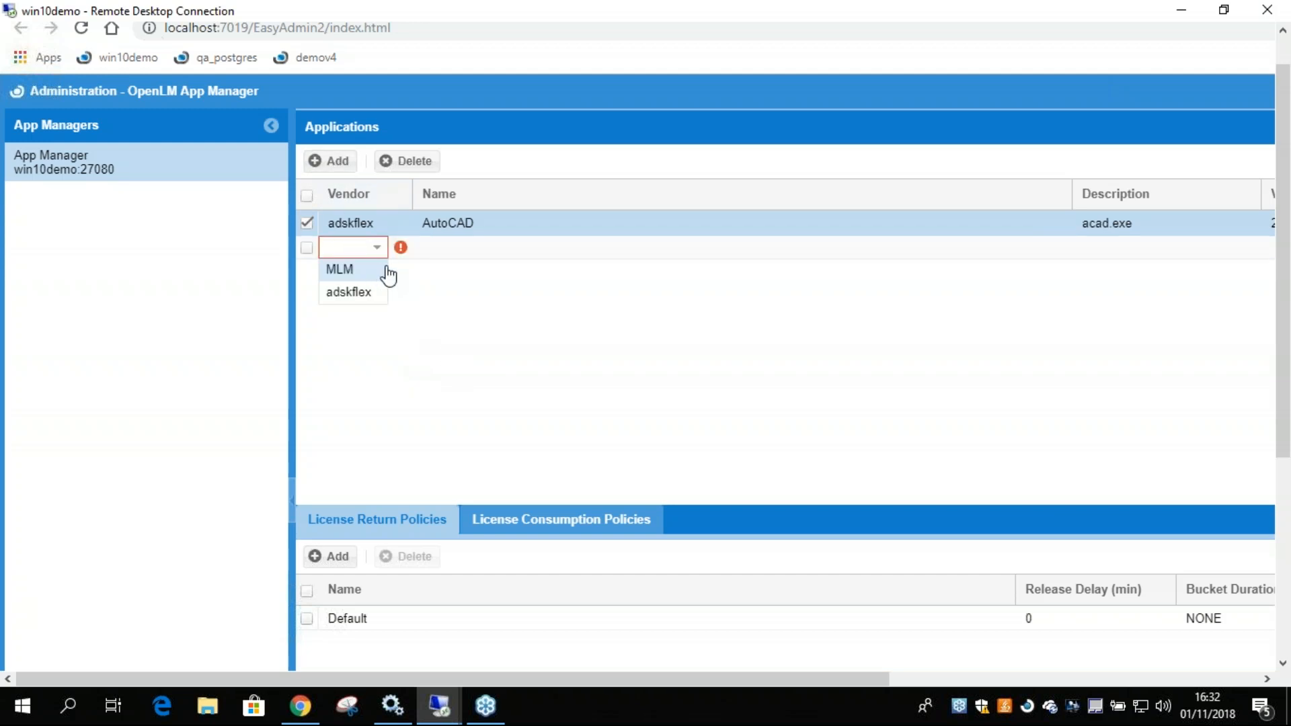
left_click(307, 249)
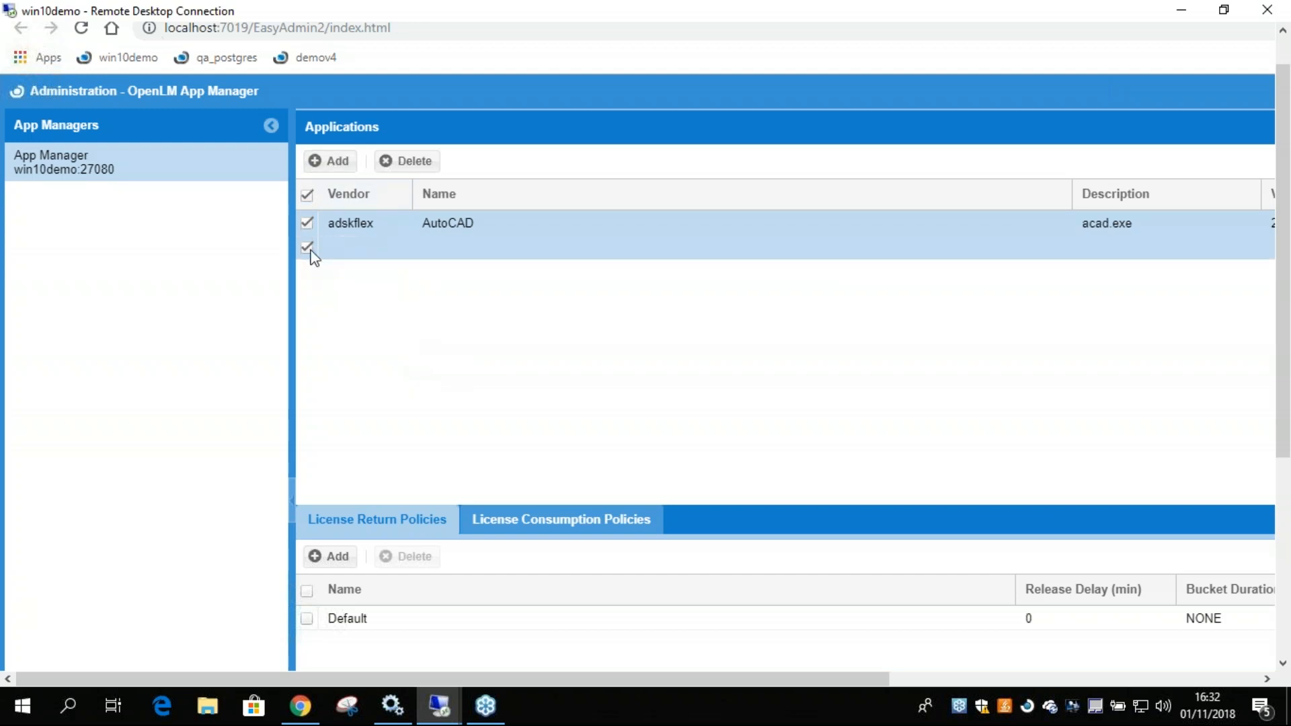
left_click(398, 168)
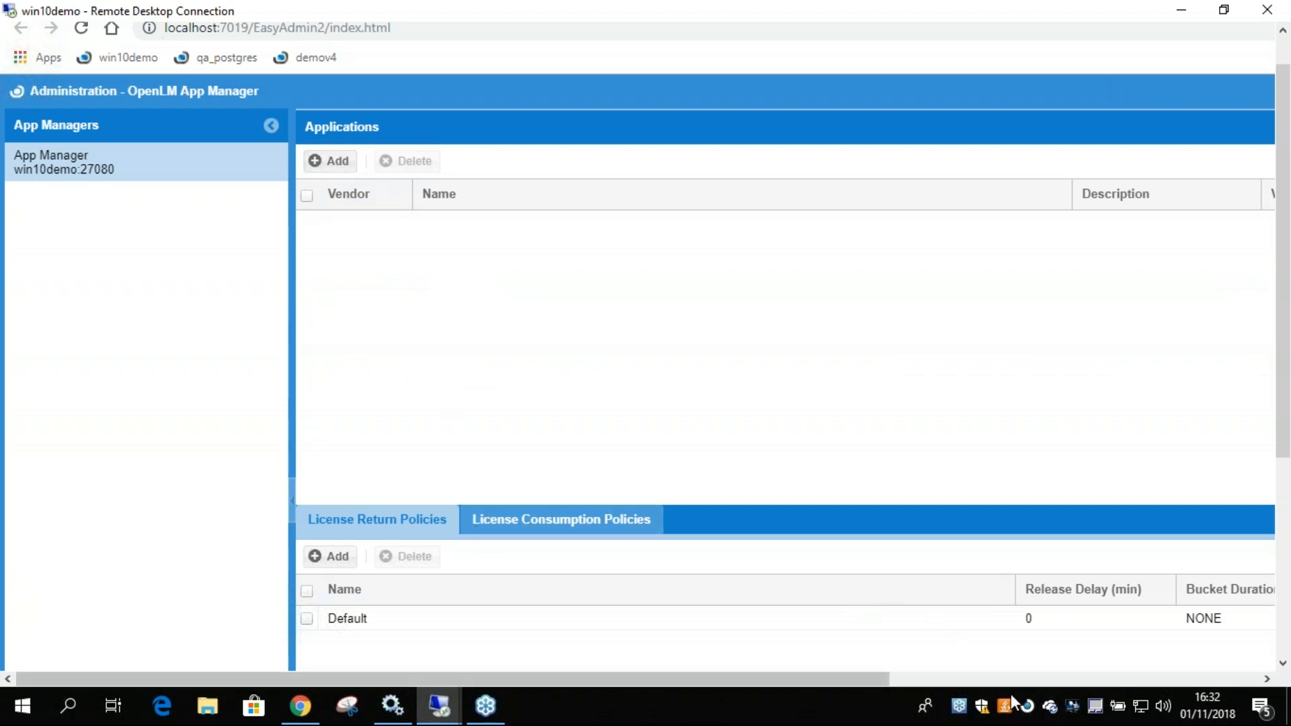
mouse_move(1028, 708)
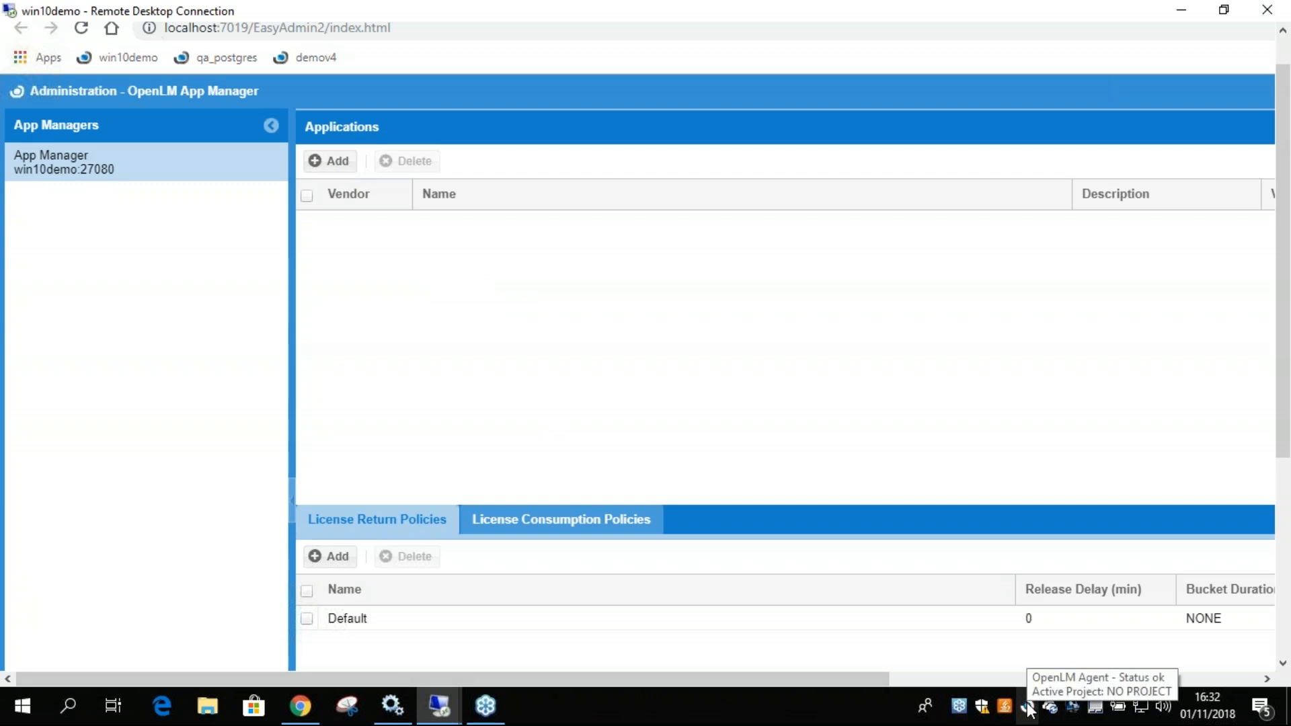
right_click(1026, 706)
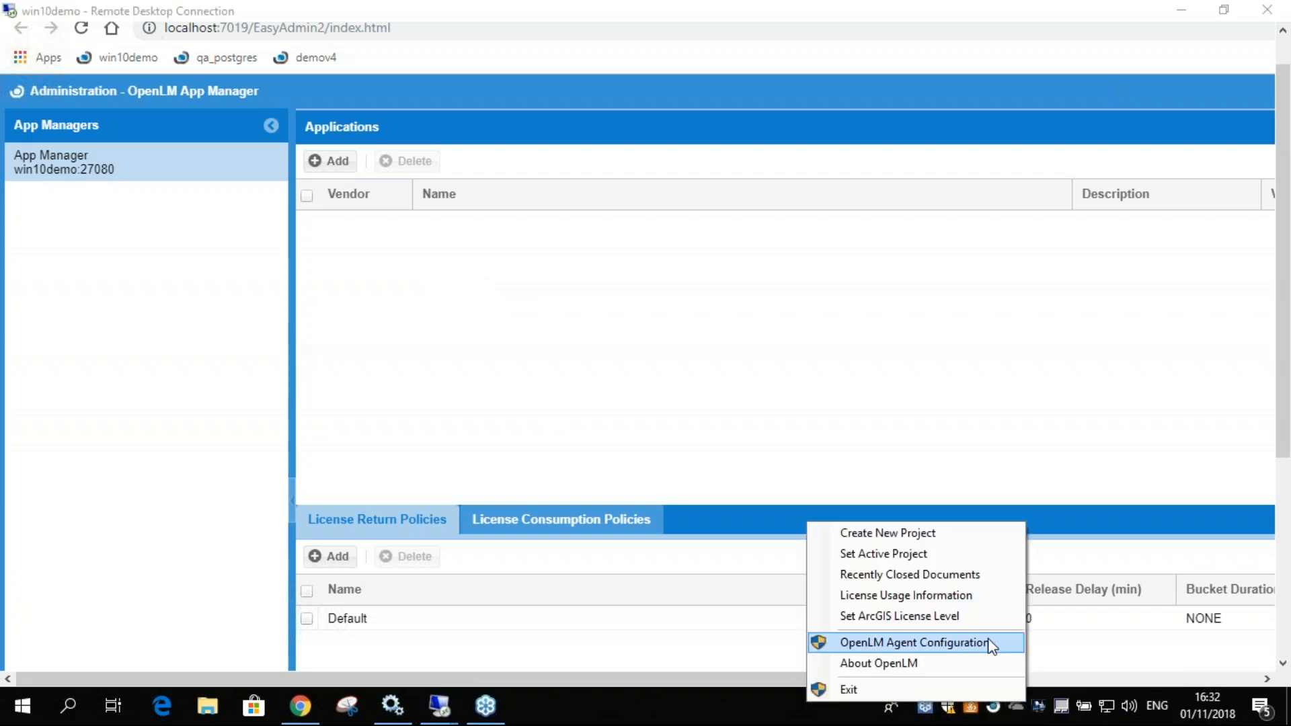
left_click(966, 413)
left_click(331, 162)
left_click(377, 224)
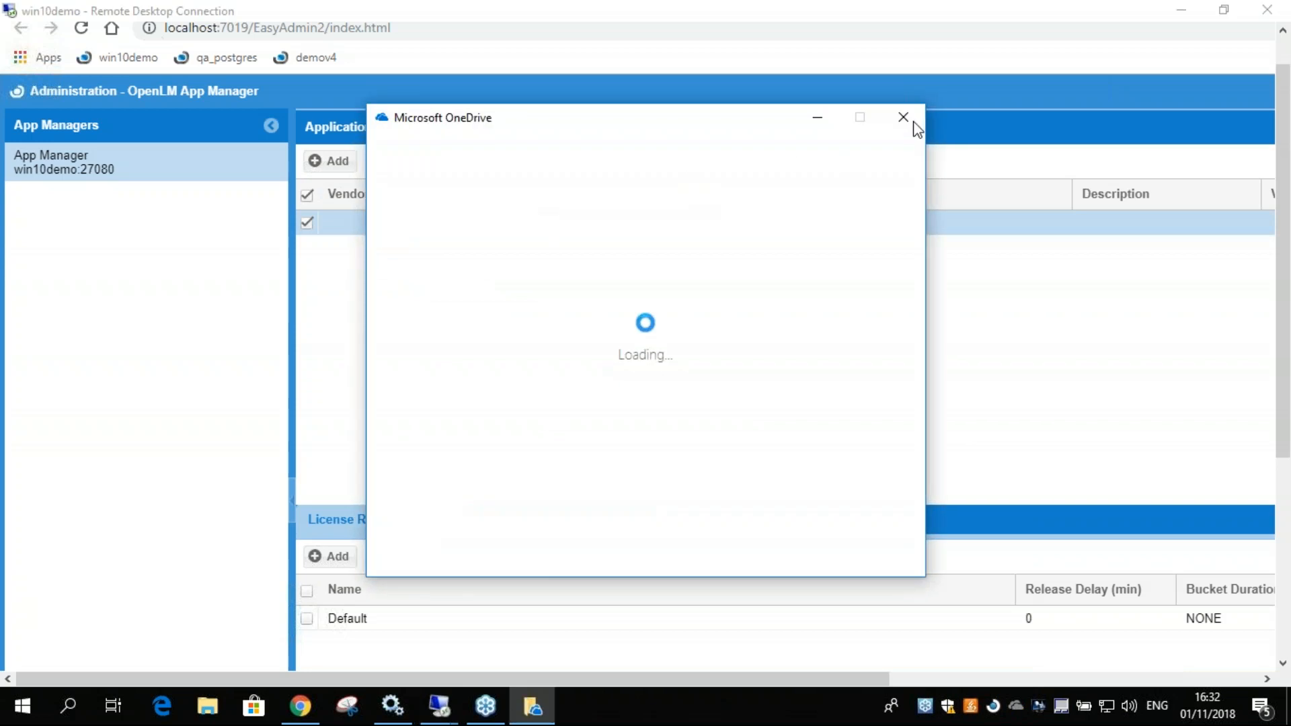
left_click(904, 121)
left_click(395, 224)
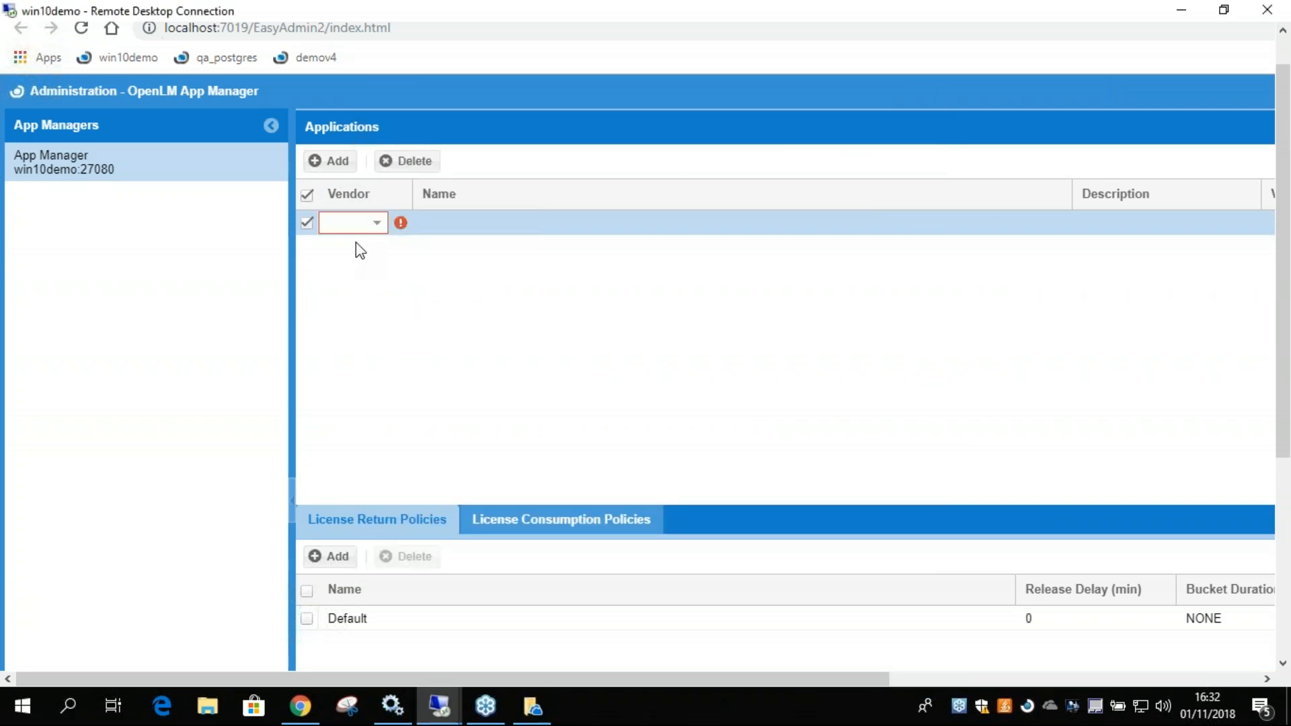
left_click(377, 225)
left_click(353, 266)
left_click(462, 229)
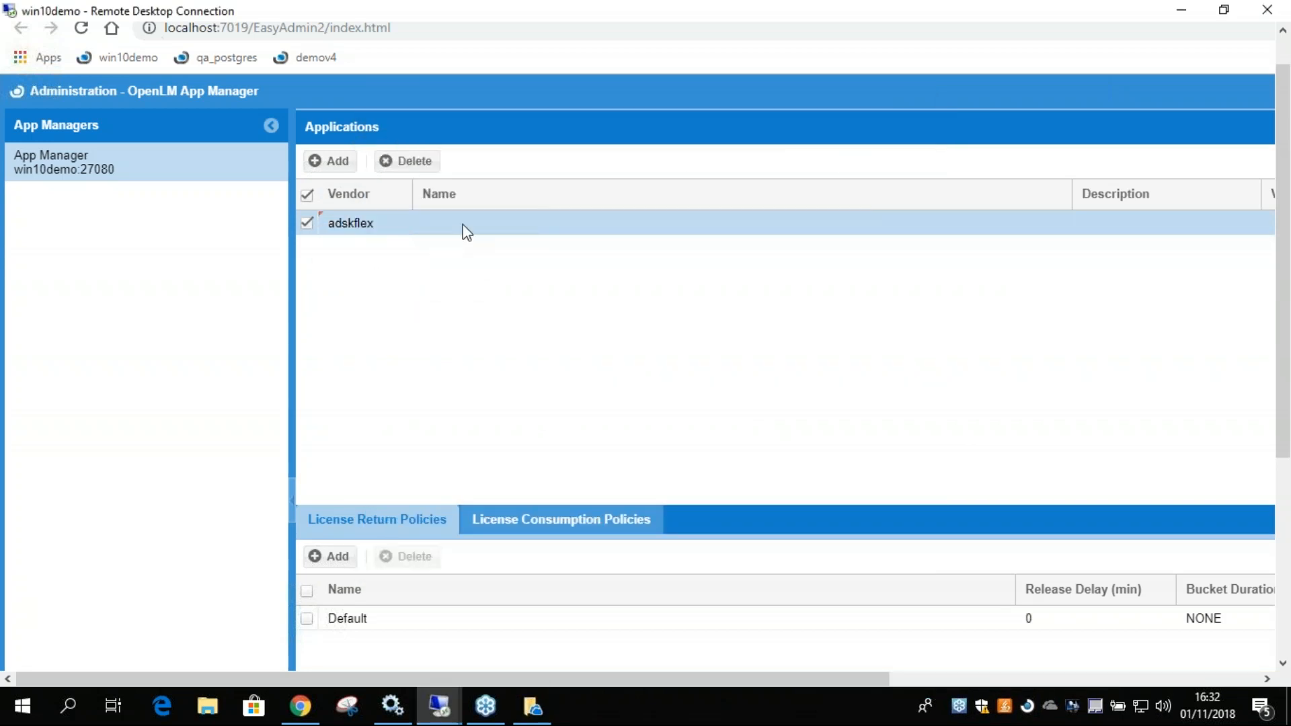
left_click(404, 161)
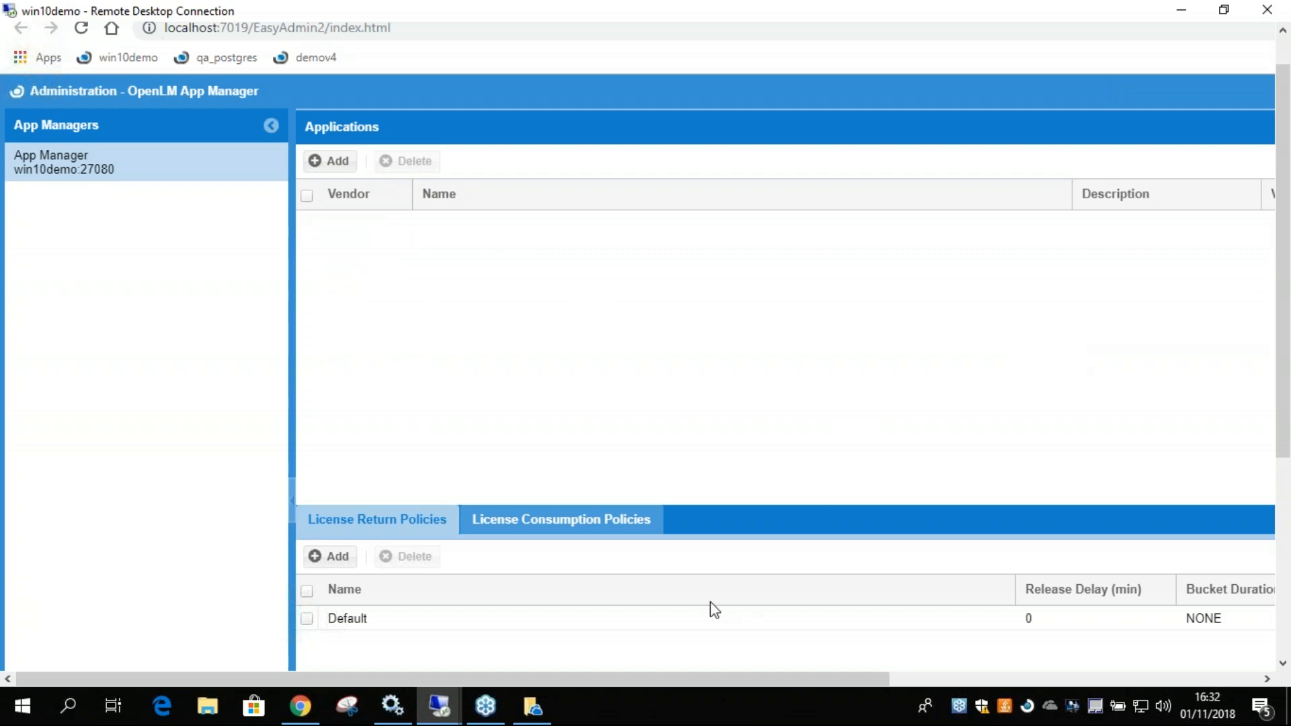
Open the OpenLM Agent configuration on the remote machine, allow it to make changes, and apply the existing settings.
left_click_drag(1283, 429, 1282, 632)
left_click_drag(895, 678, 1148, 660)
left_click(1116, 651)
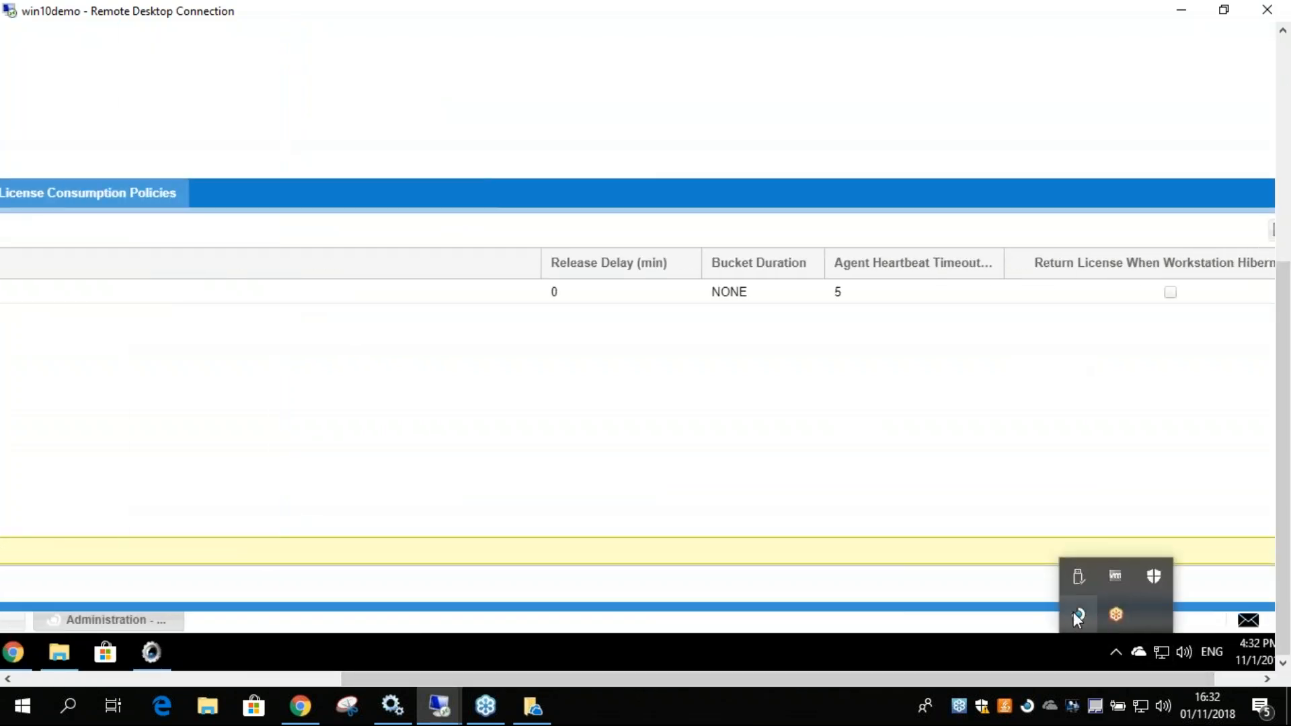
right_click(1078, 615)
left_click(1025, 579)
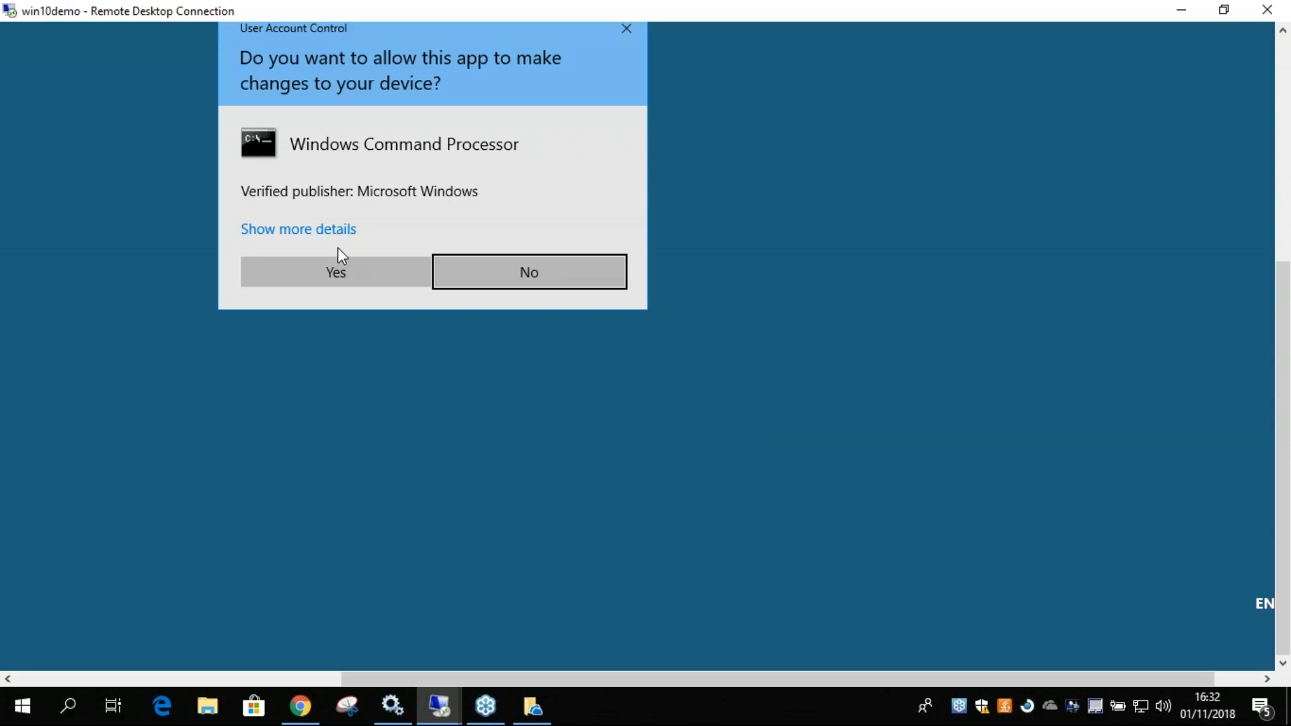
left_click(338, 272)
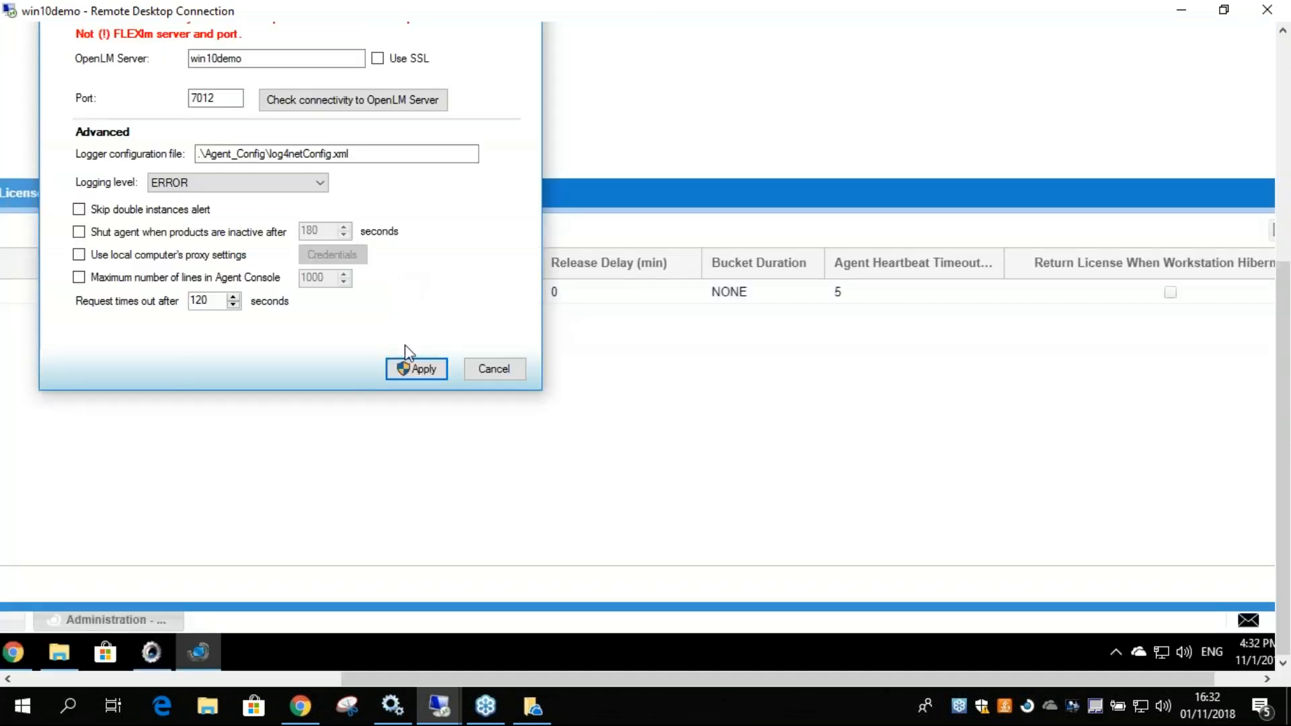
left_click(417, 368)
left_click(365, 279)
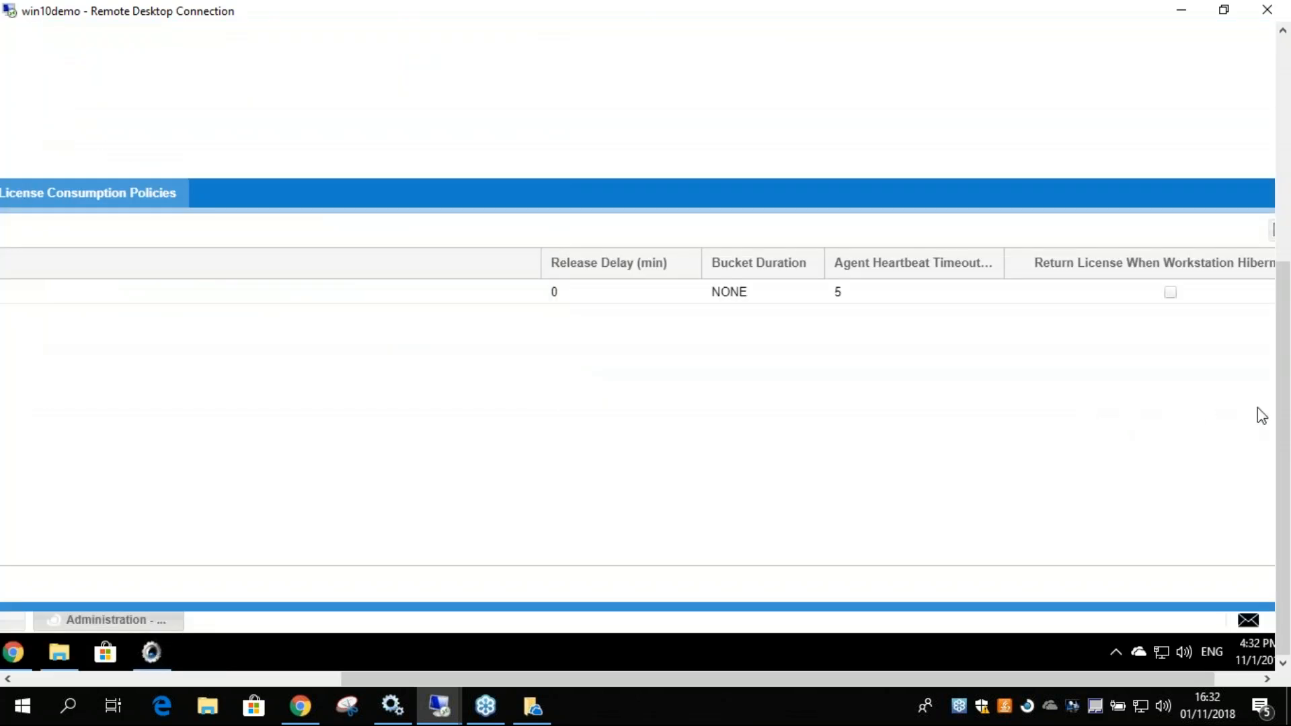
Refresh the App Manager administration window to reload the applications list.
scroll(1272, 373, "up", 1)
left_click_drag(1270, 366, 1268, 176)
left_click_drag(1016, 677, 1063, 674)
left_click_drag(1282, 395, 1282, 613)
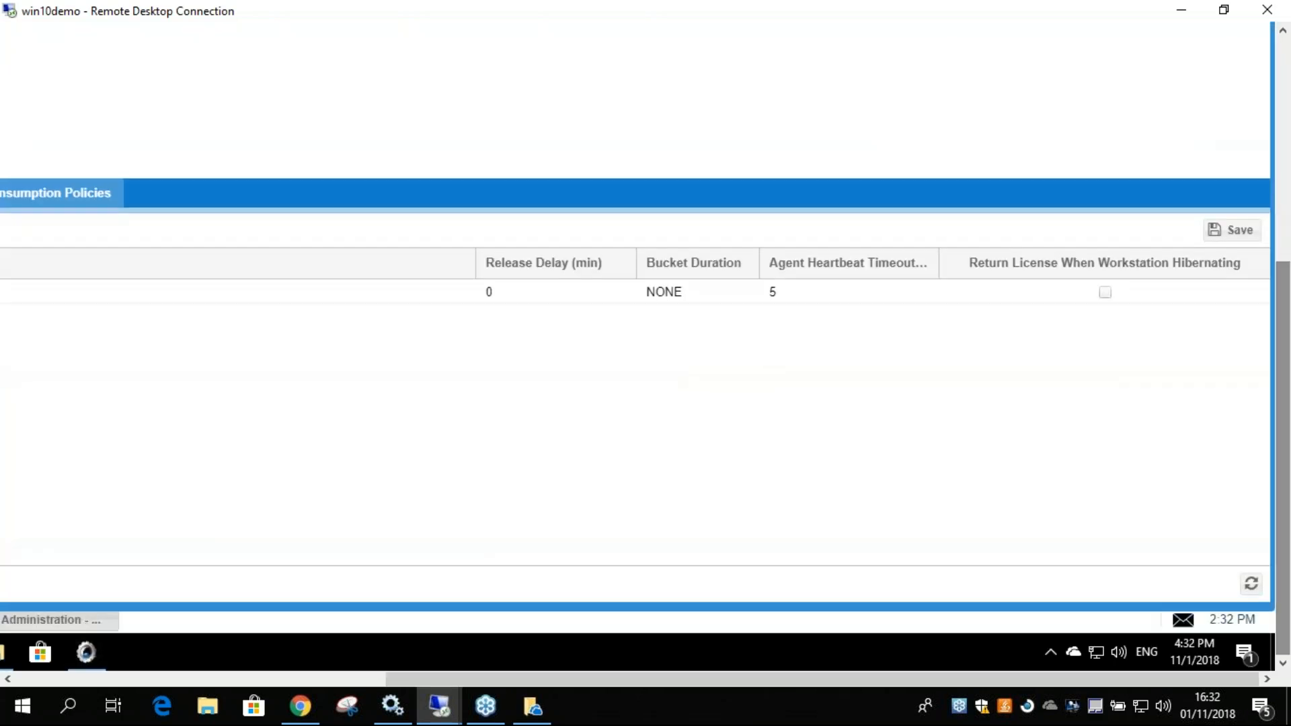
left_click(1251, 584)
left_click_drag(1285, 522, 1287, 327)
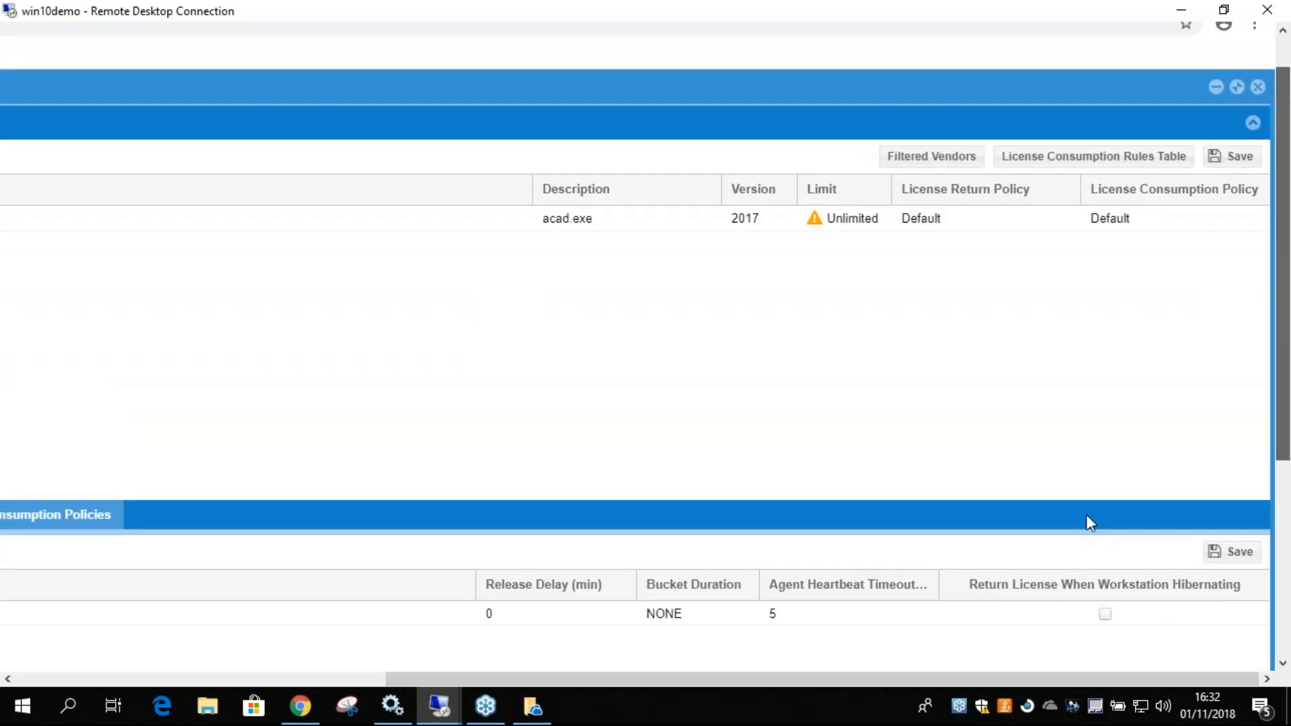
Check the warning on the AutoCAD application's limit, set the limit to 1, and save the applications list.
mouse_move(918, 672)
left_mouse_down()
mouse_move(701, 690)
mouse_move(930, 688)
left_mouse_up()
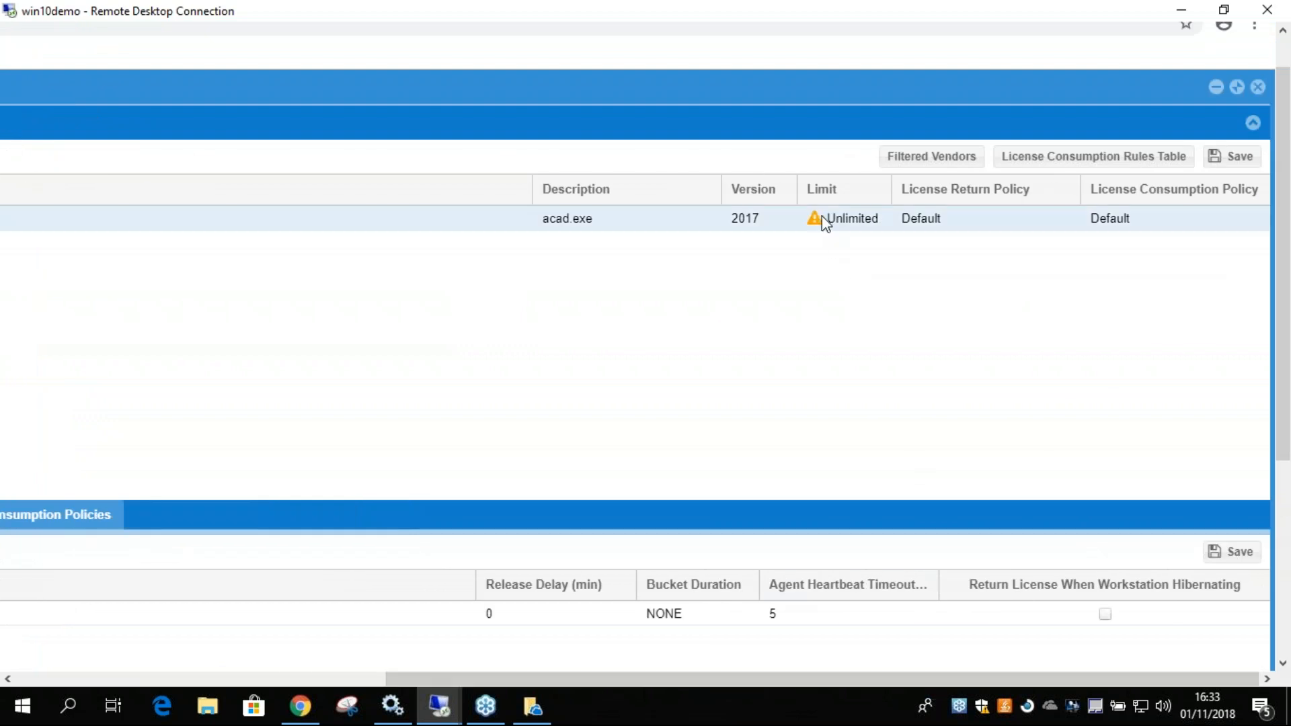
mouse_move(815, 224)
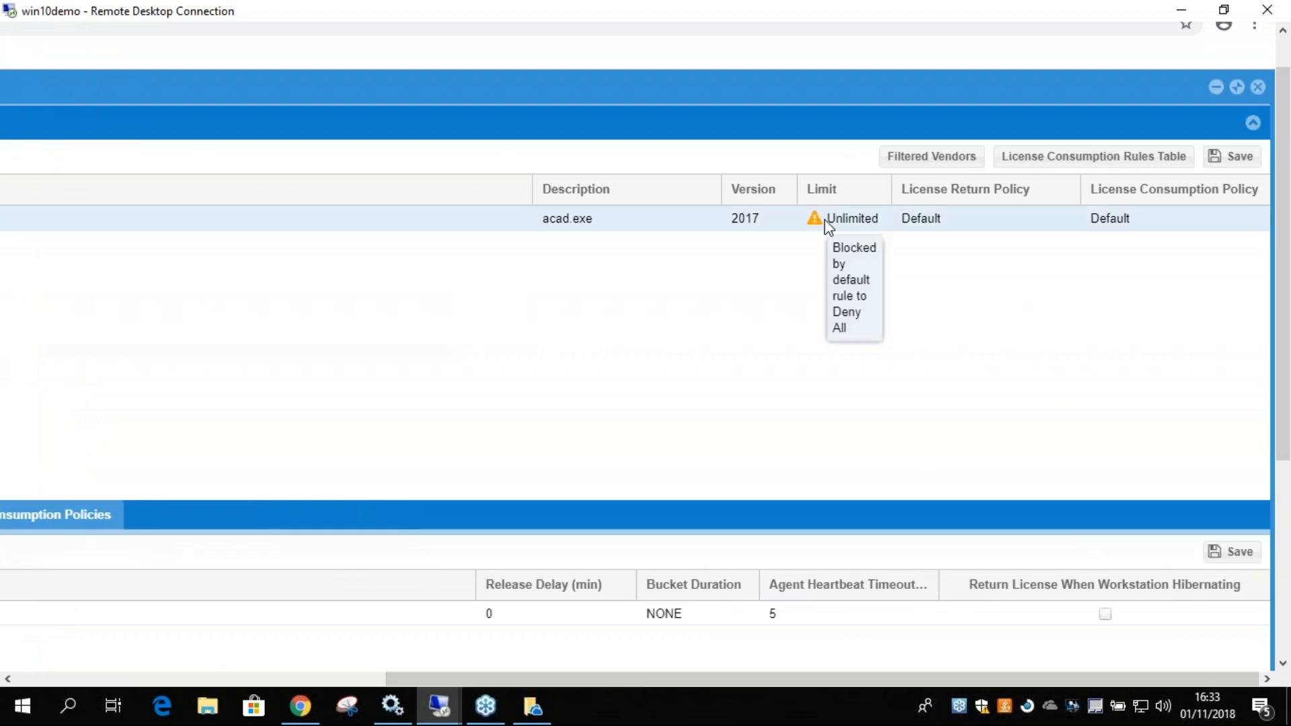
left_click(845, 222)
left_click_drag(865, 219, 801, 221)
type("1")
key("Return")
left_click(1238, 161)
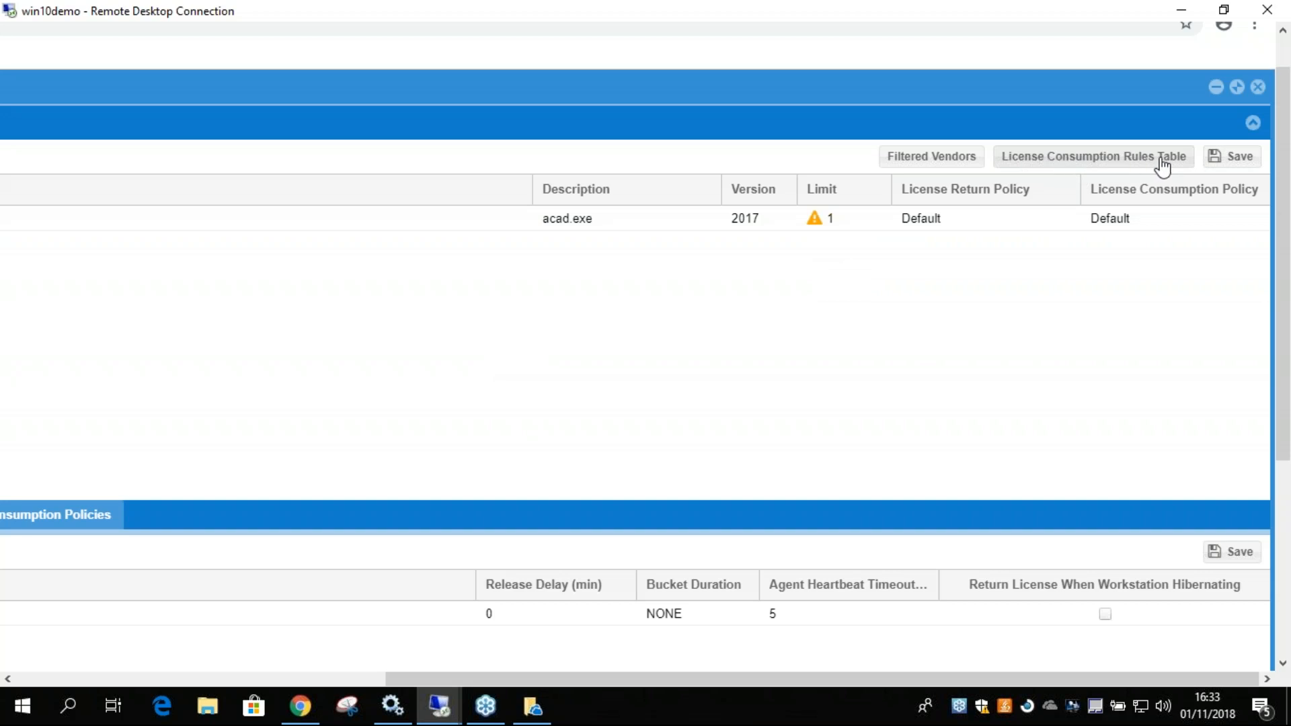
Open the License Consumption Rules Table, maximize it, and clear the Deny action of the existing rule.
left_click(1090, 165)
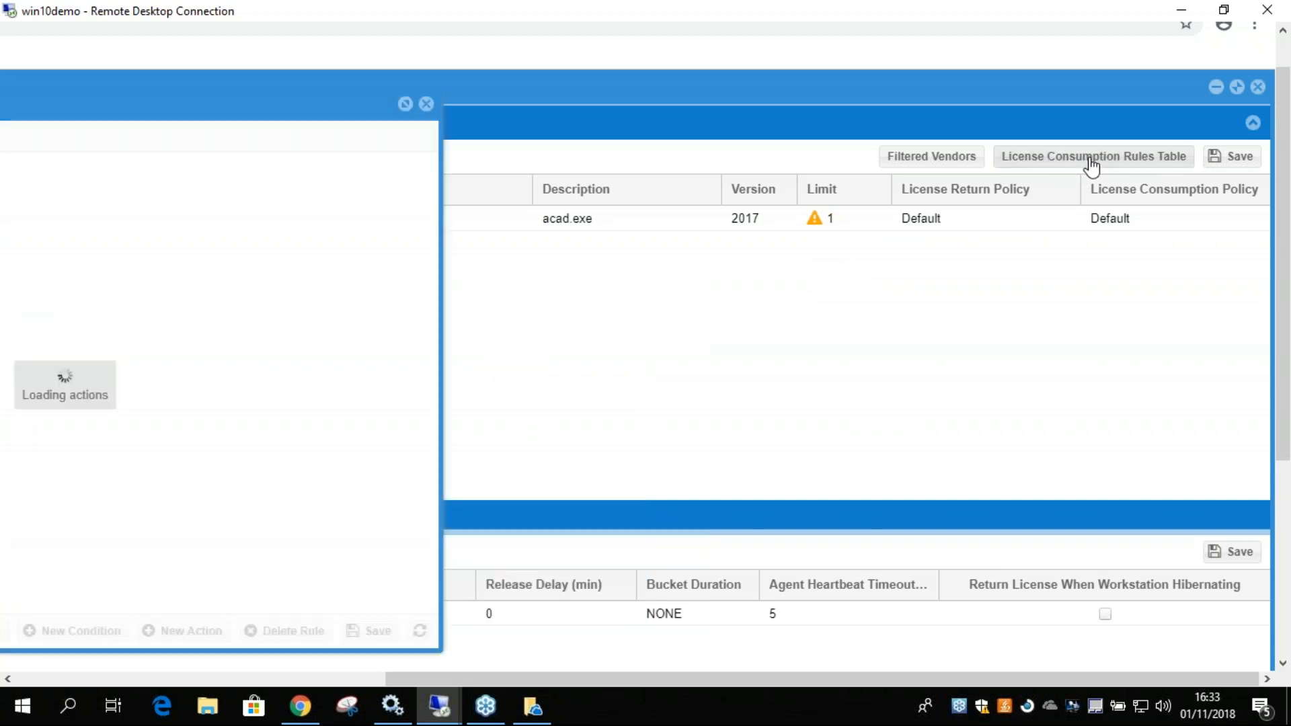
left_click(406, 103)
mouse_move(778, 679)
left_mouse_down()
mouse_move(748, 679)
mouse_move(778, 679)
left_mouse_up()
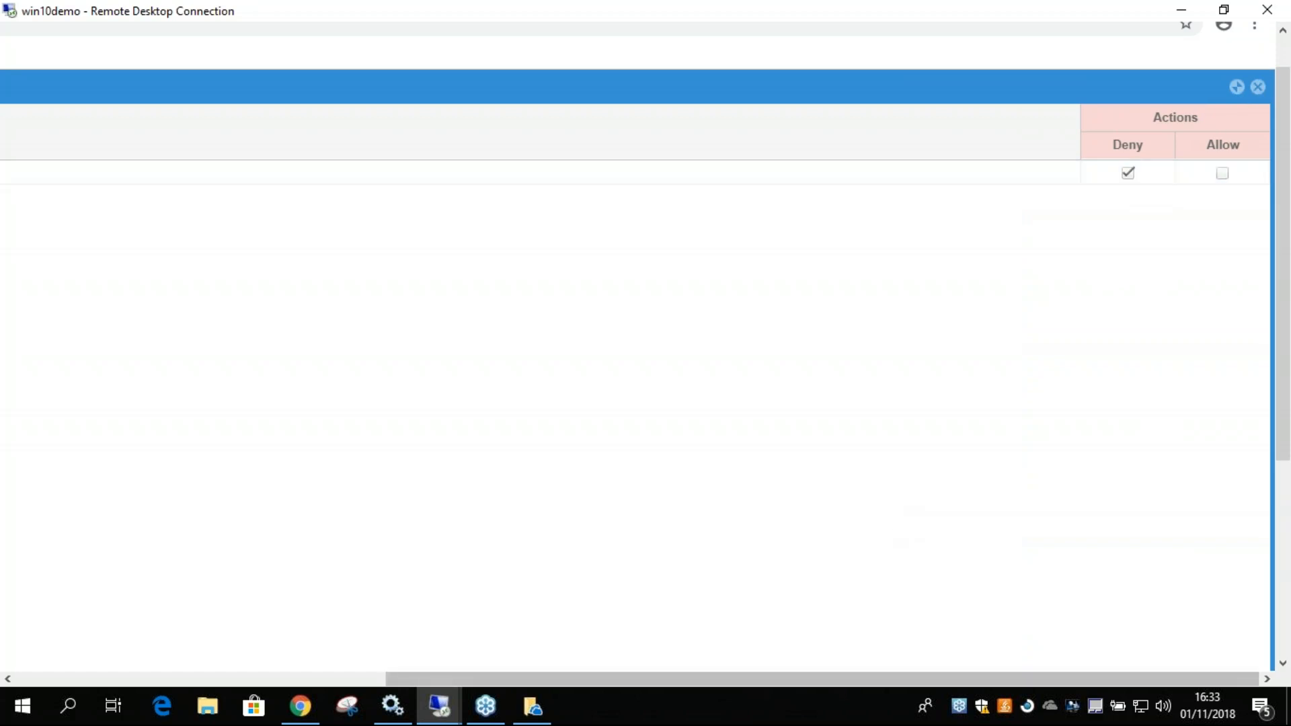
left_click_drag(990, 682, 552, 681)
left_click(67, 176)
left_click_drag(357, 681, 726, 680)
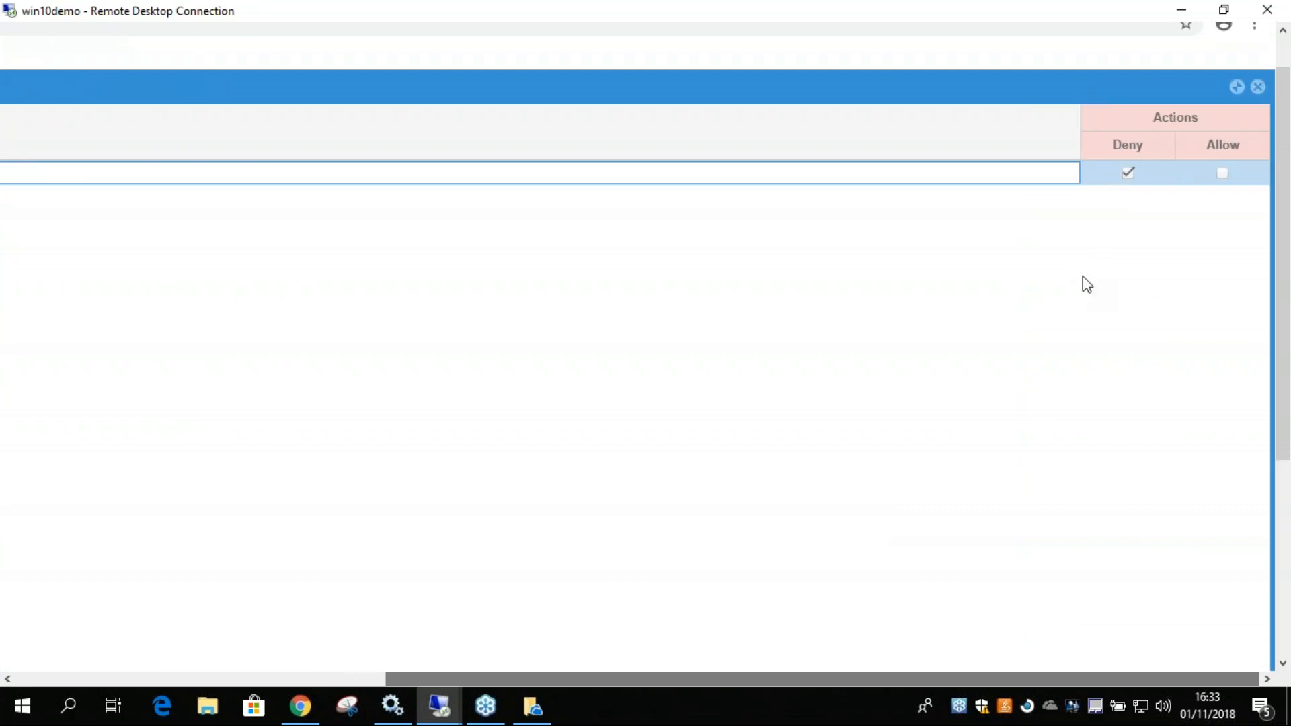
left_click(1128, 173)
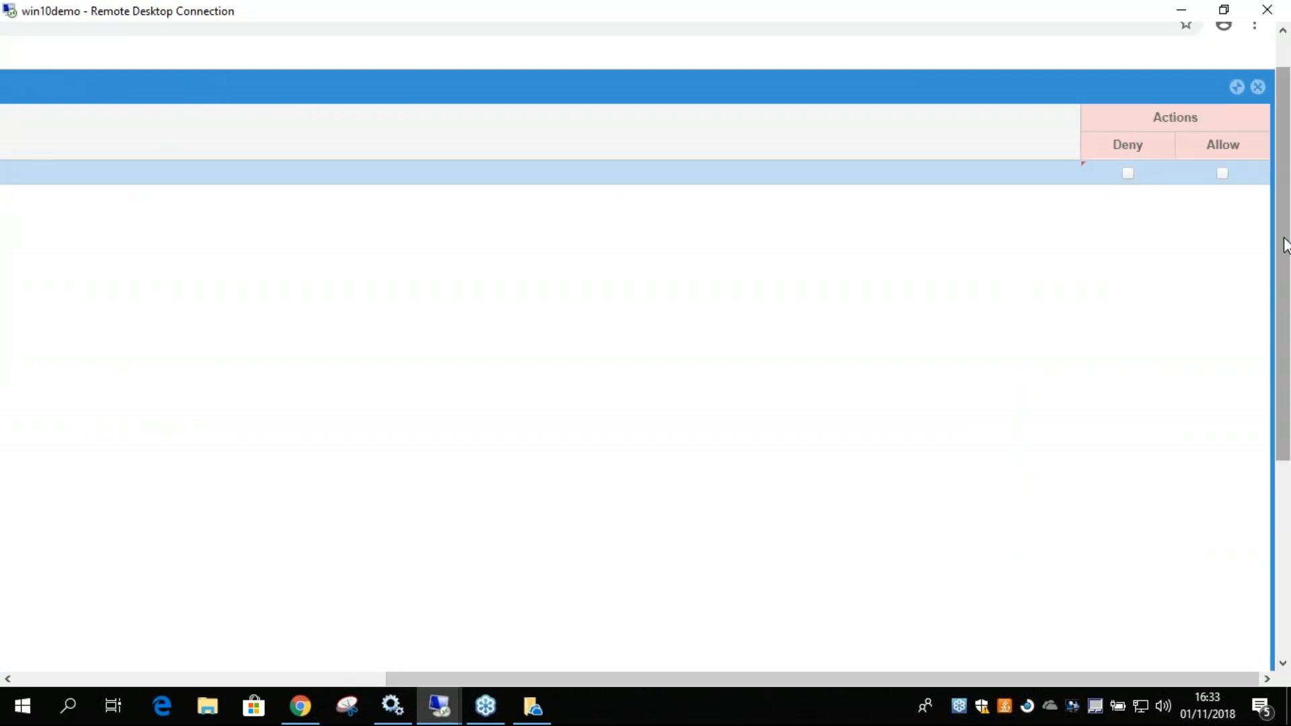
Open the Condition Editor for a new condition, examine its argument, operation and compared value fields, and close it without saving.
left_click_drag(1283, 247, 1281, 441)
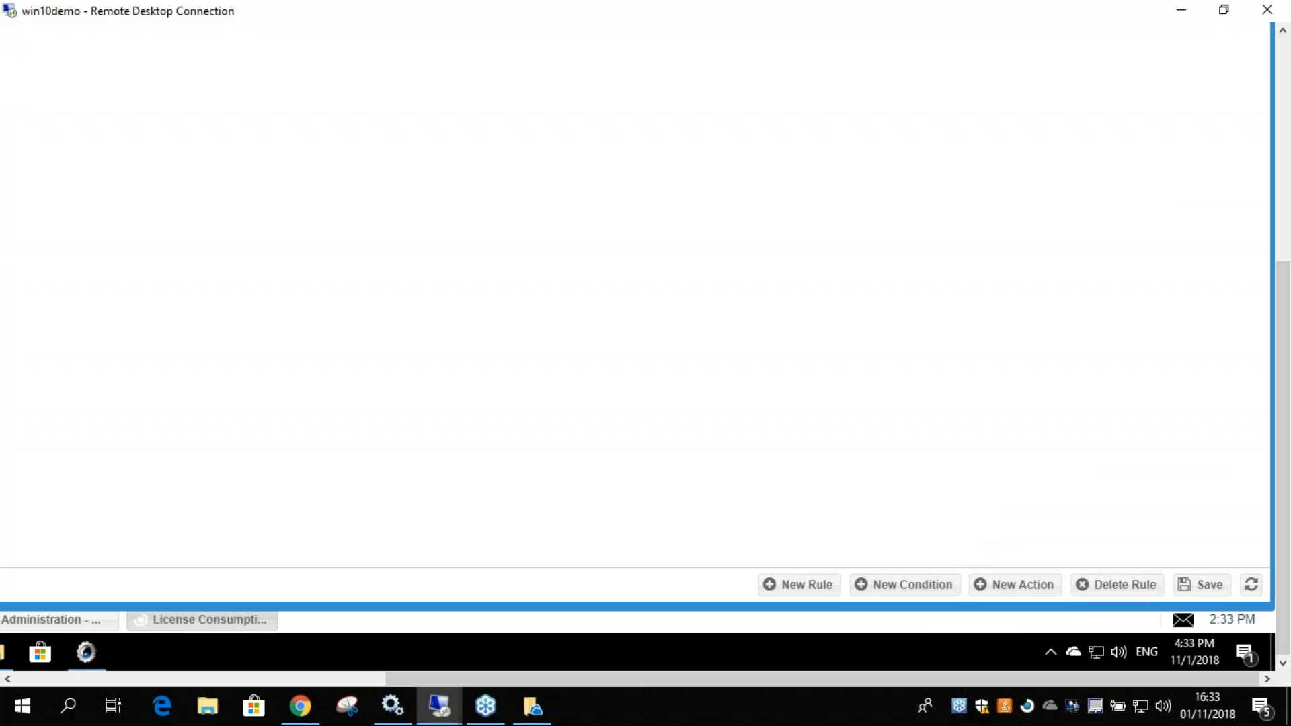
mouse_move(1282, 447)
left_mouse_down()
mouse_move(1281, 254)
mouse_move(1283, 447)
left_mouse_up()
left_click(914, 590)
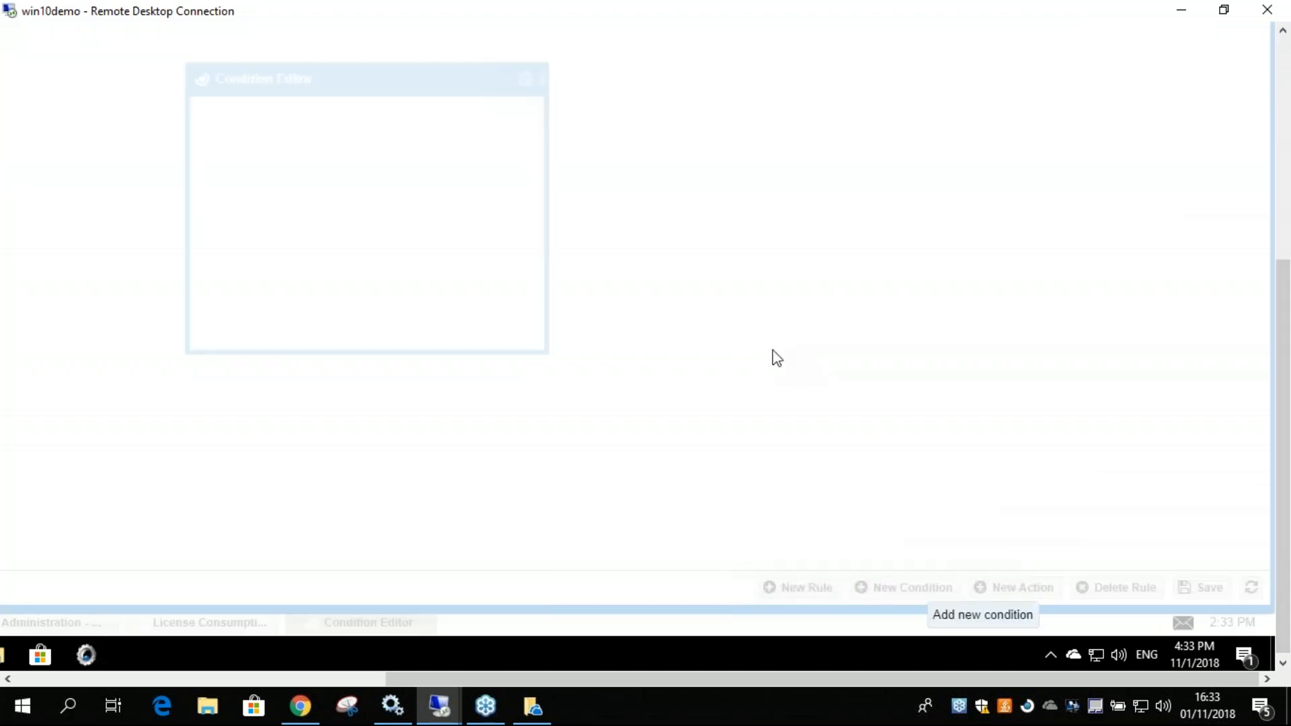
left_click_drag(1285, 345, 1276, 259)
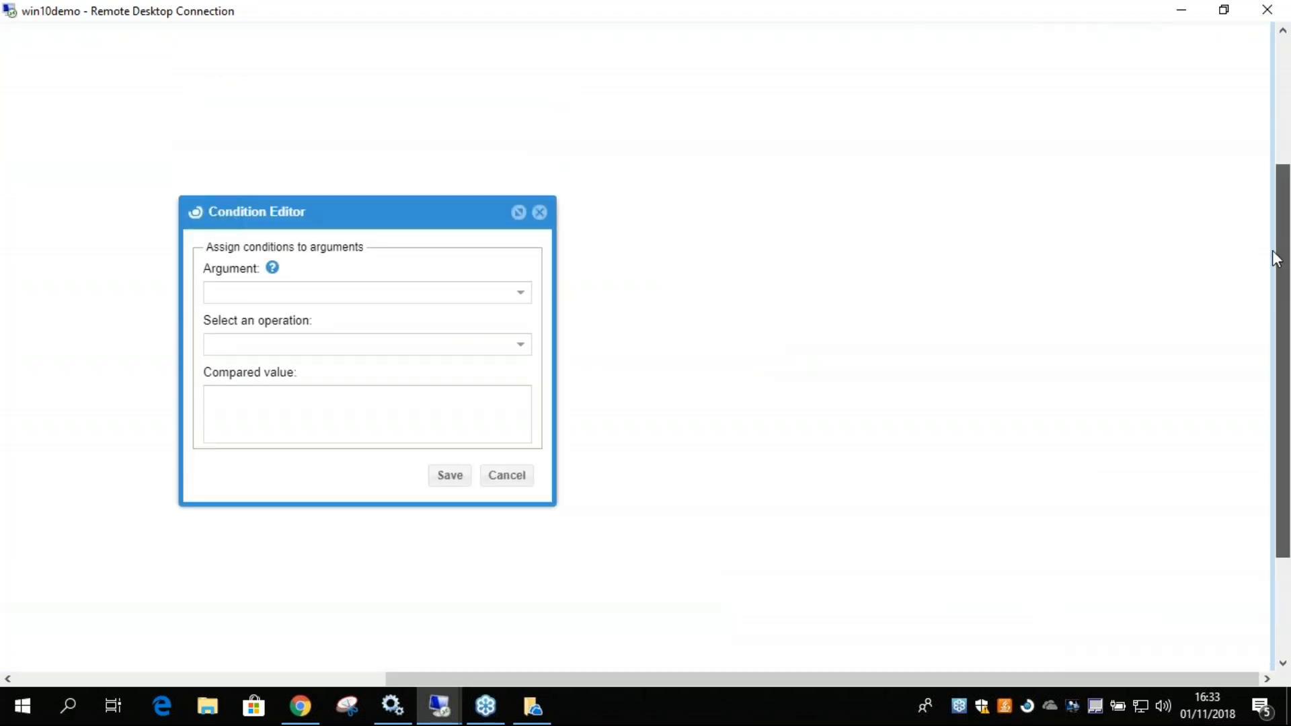
left_click(539, 212)
Save the license consumption rules and refresh the App Manager applications list.
left_click_drag(1280, 281, 1279, 154)
mouse_move(1284, 246)
left_mouse_down()
mouse_move(1286, 479)
mouse_move(1283, 232)
left_mouse_up()
left_click(1194, 584)
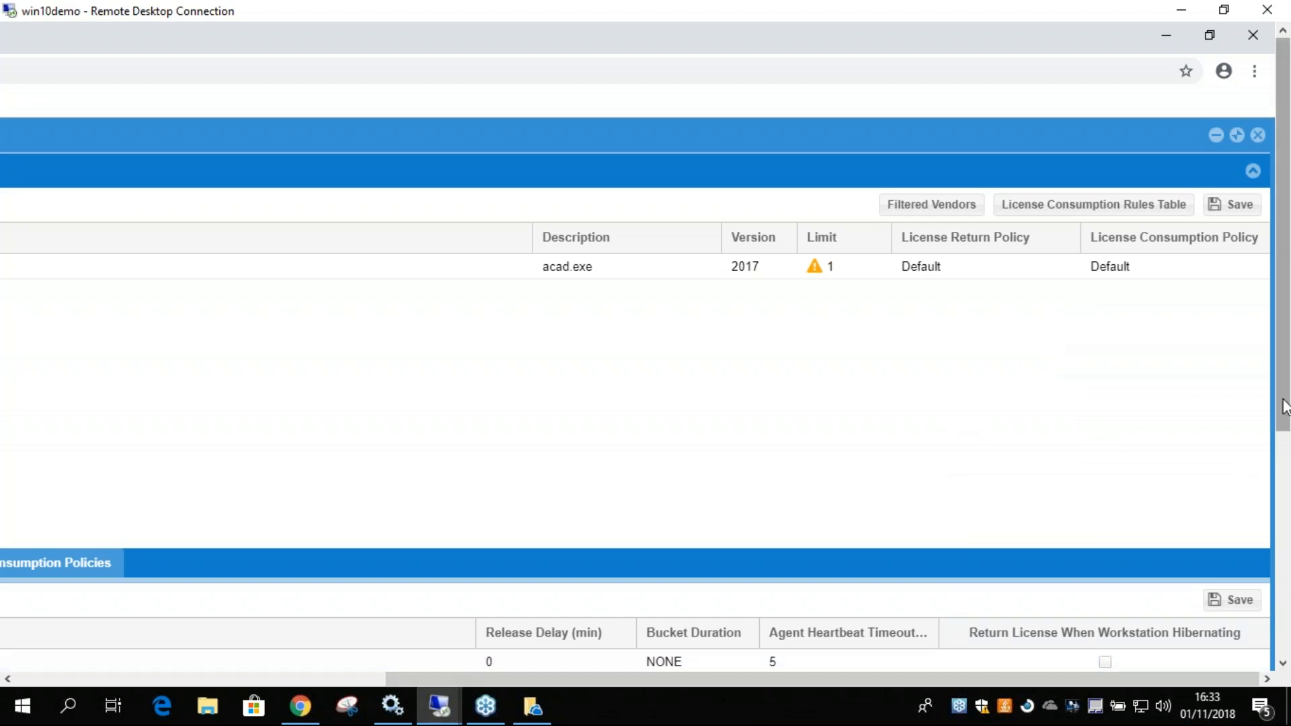
left_click_drag(1286, 407, 1286, 640)
left_click(1251, 582)
left_click_drag(1285, 567, 1284, 352)
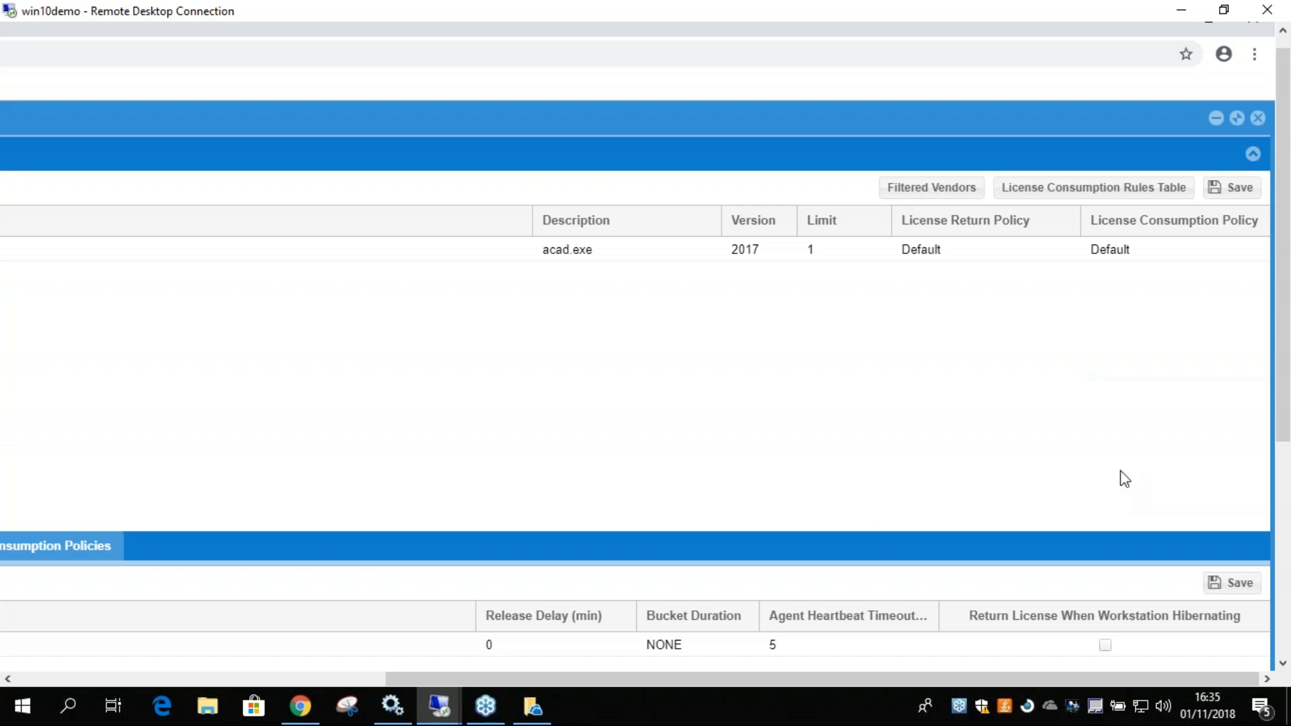
Open Process Features from EasyAdmin's Administration window and select the acad process to examine its vendor, settings and associated features.
left_click_drag(699, 679, 376, 678)
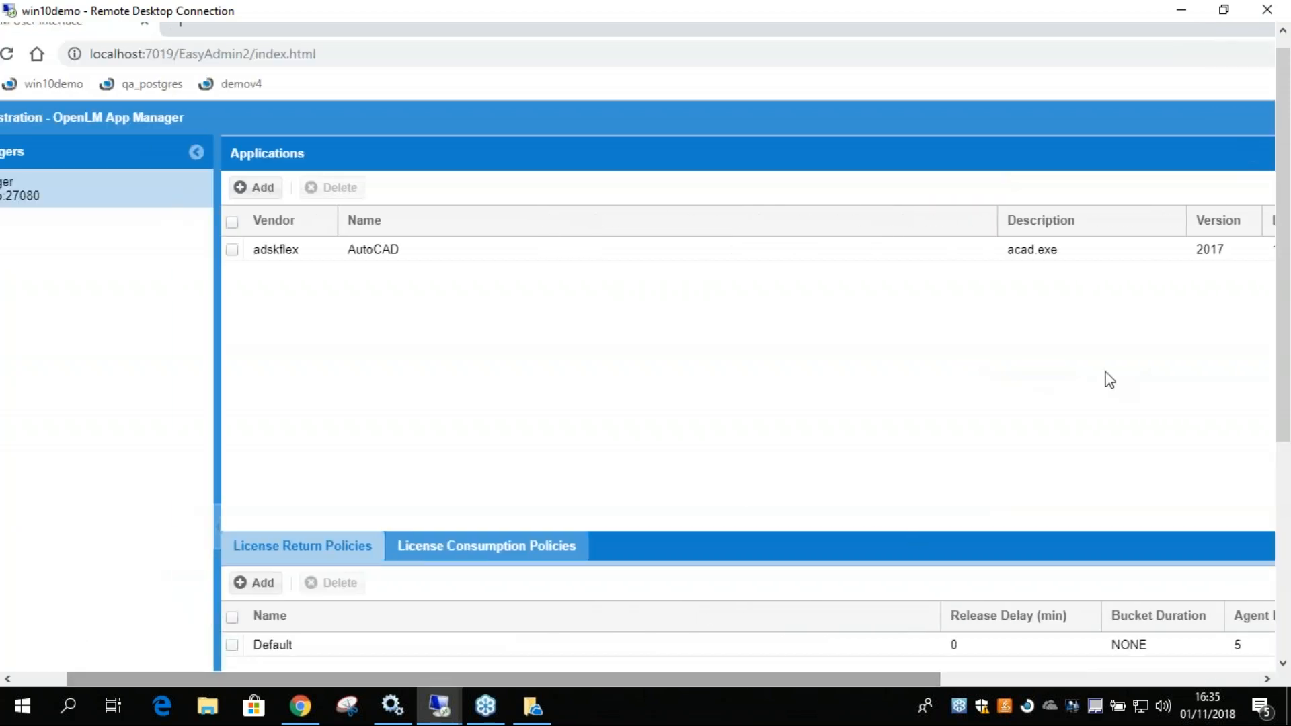
left_click_drag(1283, 405, 1252, 617)
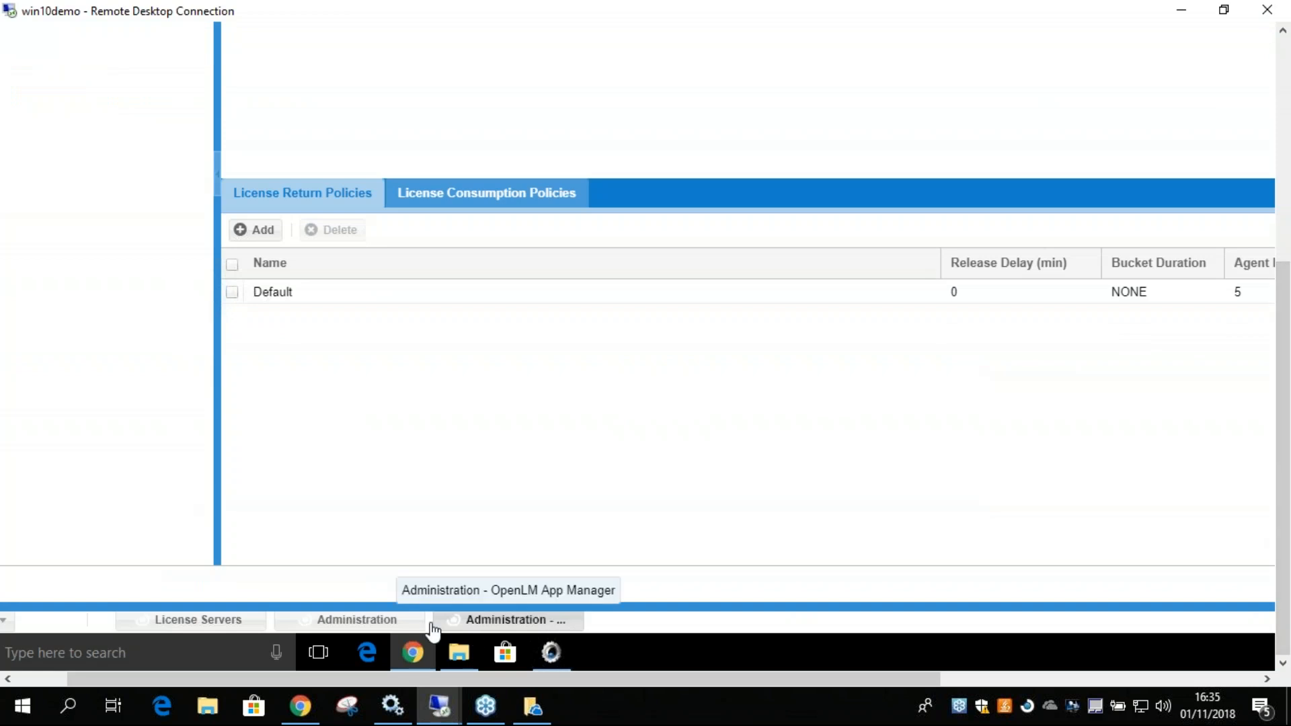
left_click_drag(308, 681, 233, 681)
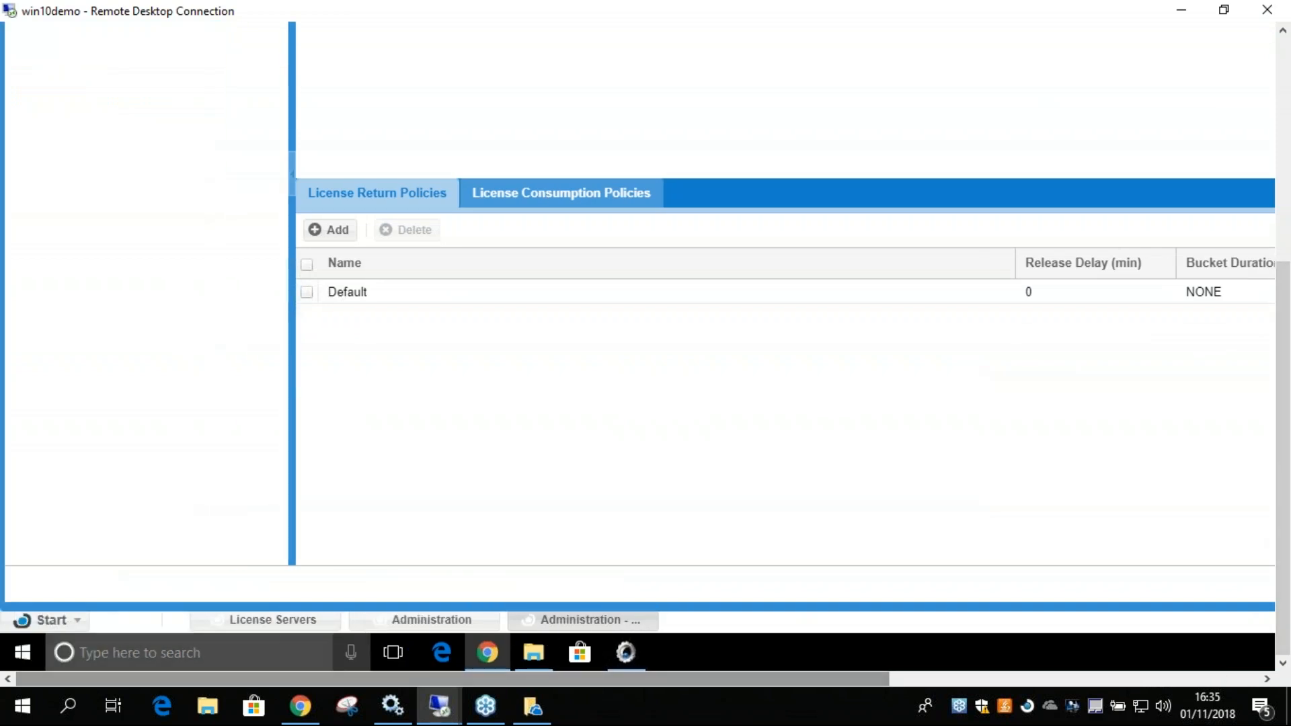
left_click(74, 622)
left_click(211, 373)
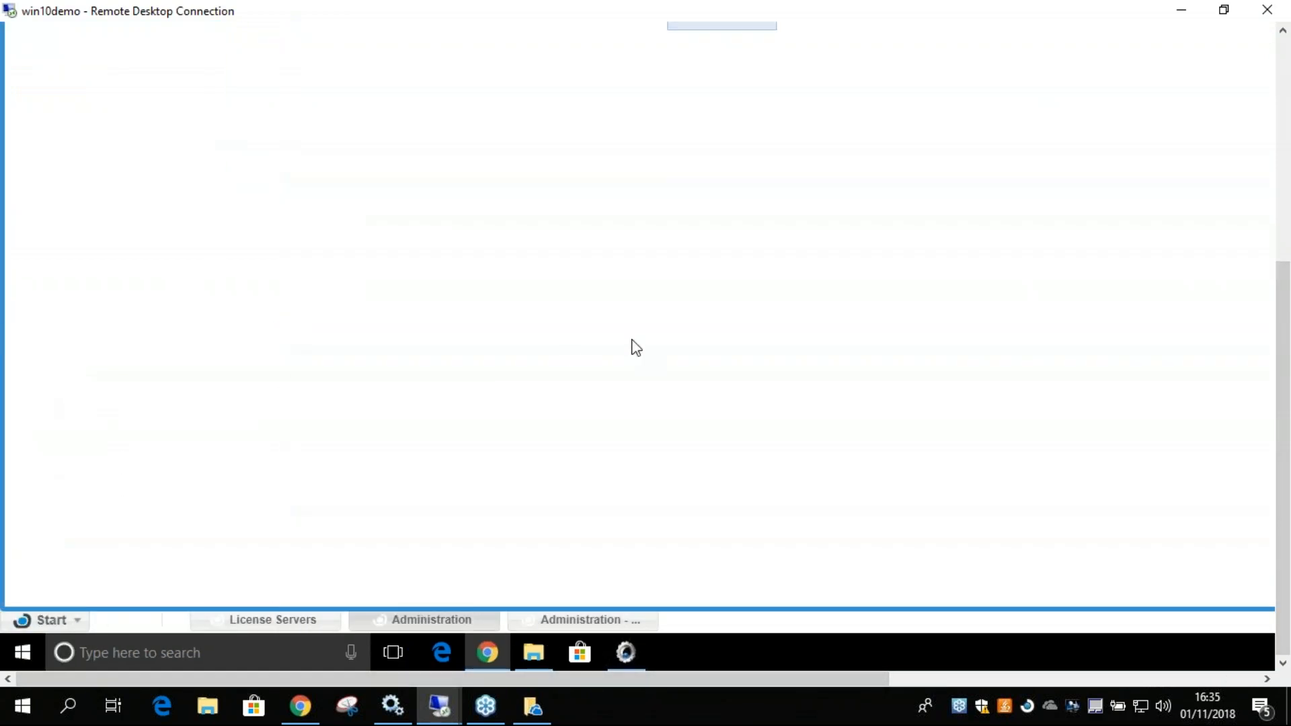
left_click_drag(1285, 415, 1278, 188)
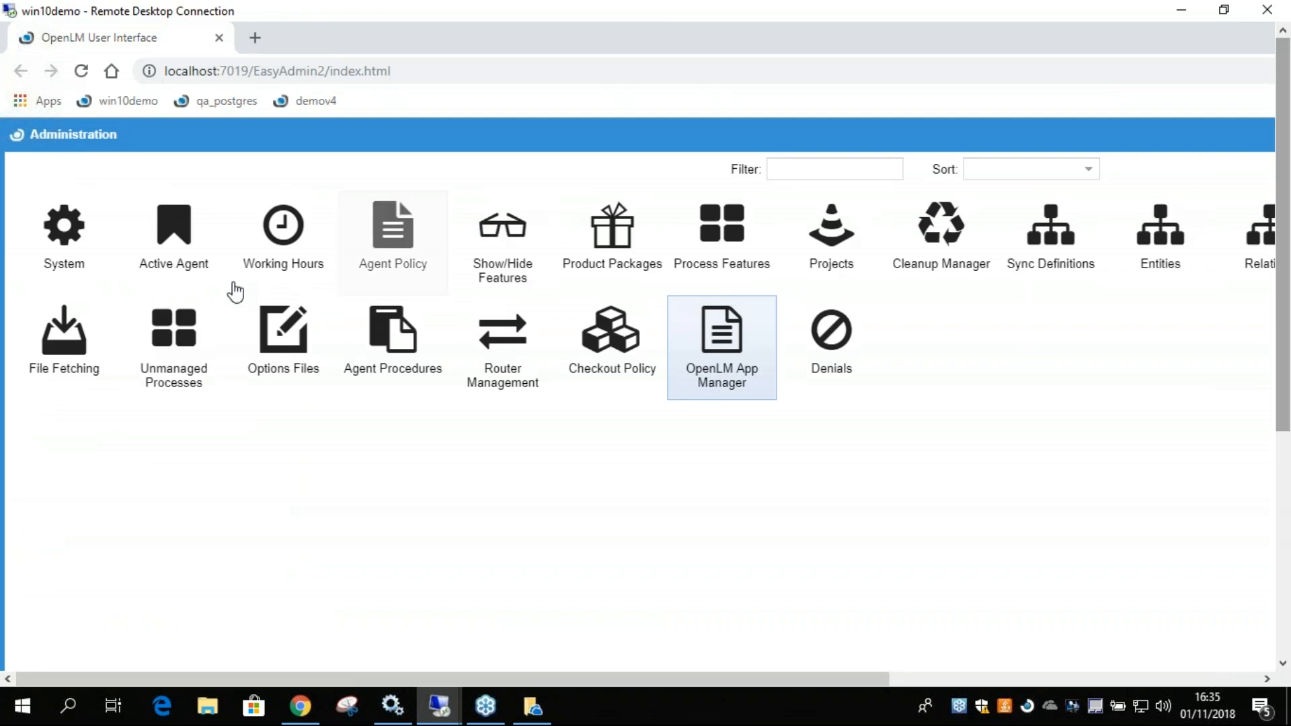
left_click(735, 267)
double_click(733, 277)
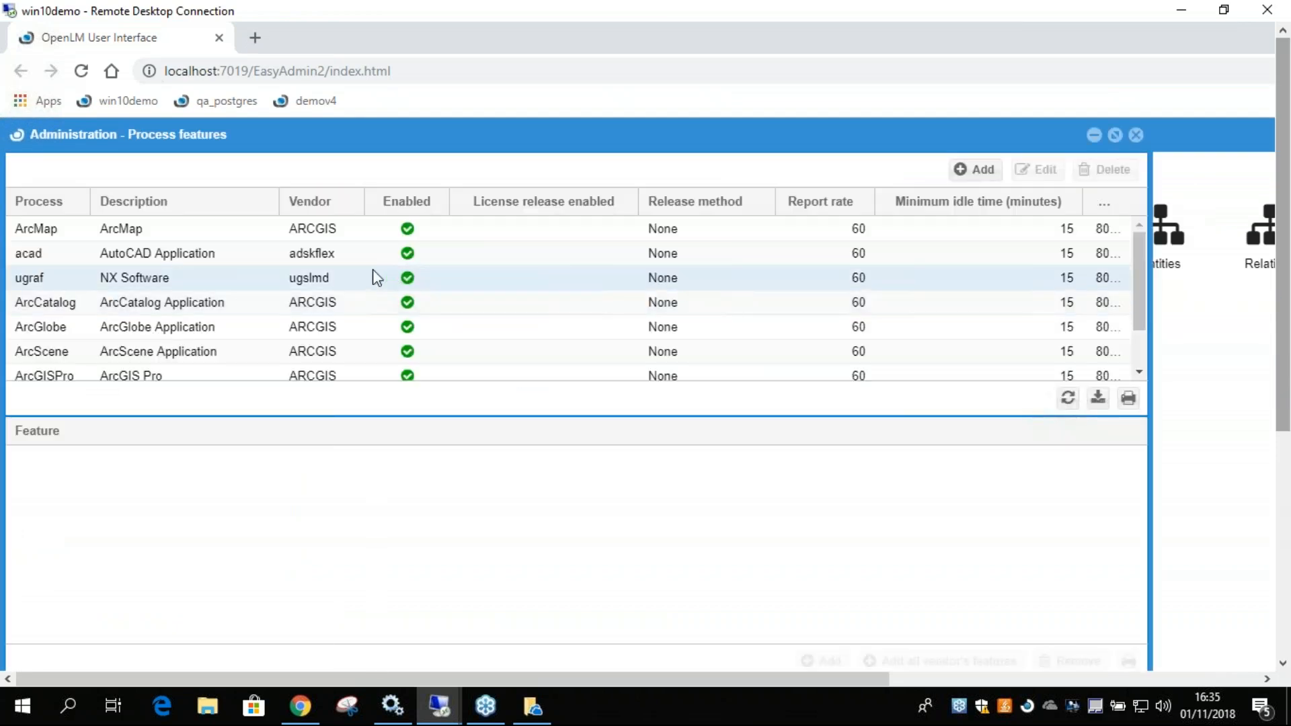
left_click(235, 260)
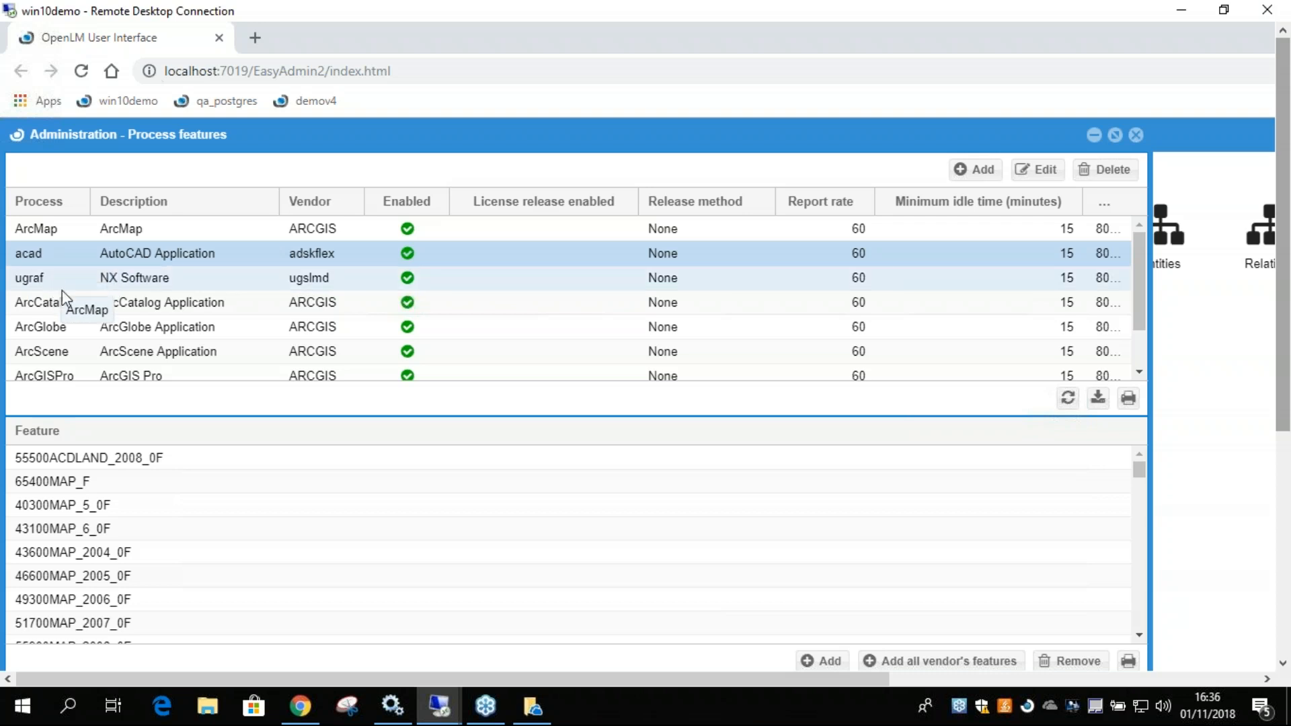
Look through the features associated with the acad process and close the Process Features window.
scroll(100, 528, "down", 8)
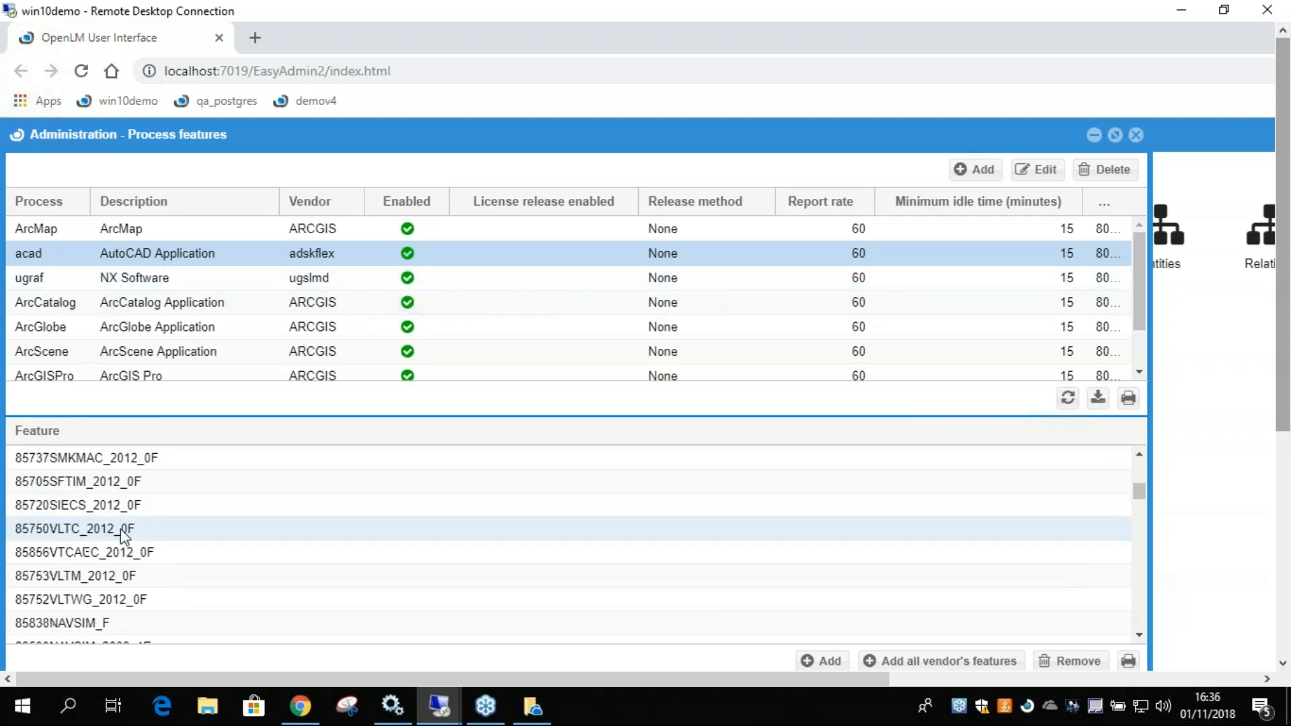
scroll(132, 553, "down", 10)
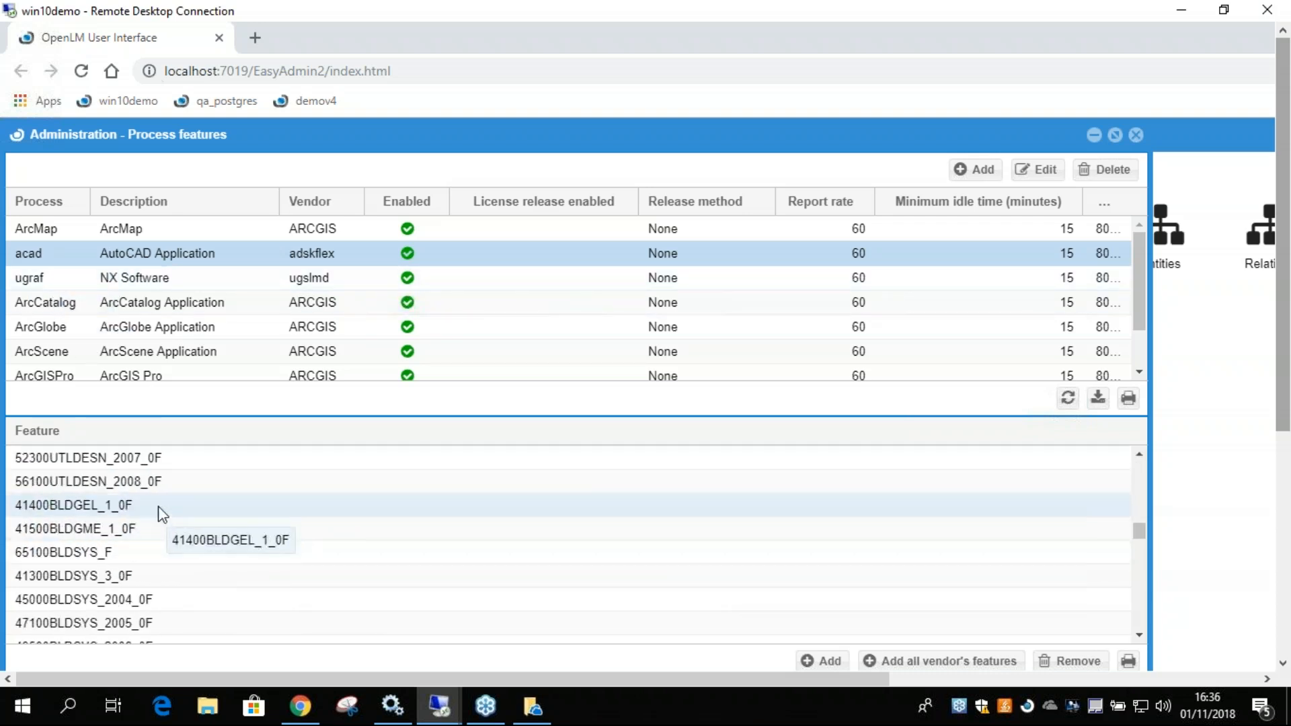
scroll(164, 513, "down", 10)
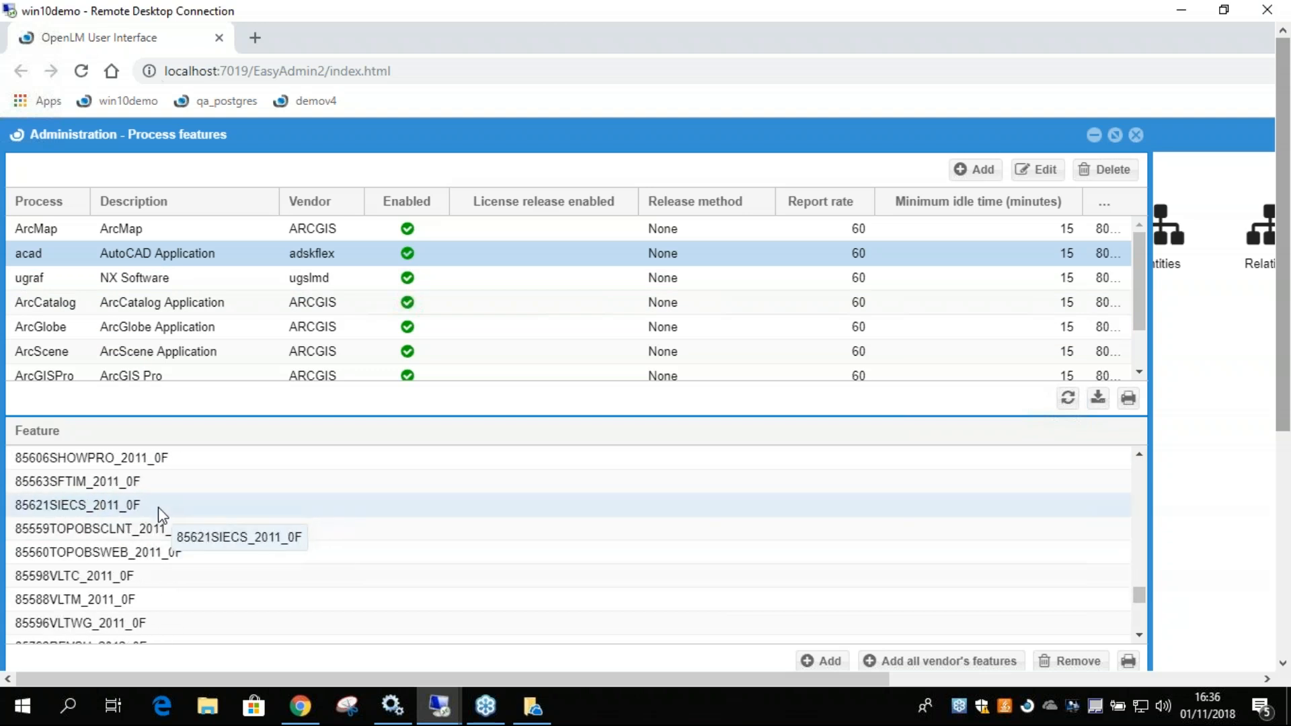
scroll(169, 507, "down", 5)
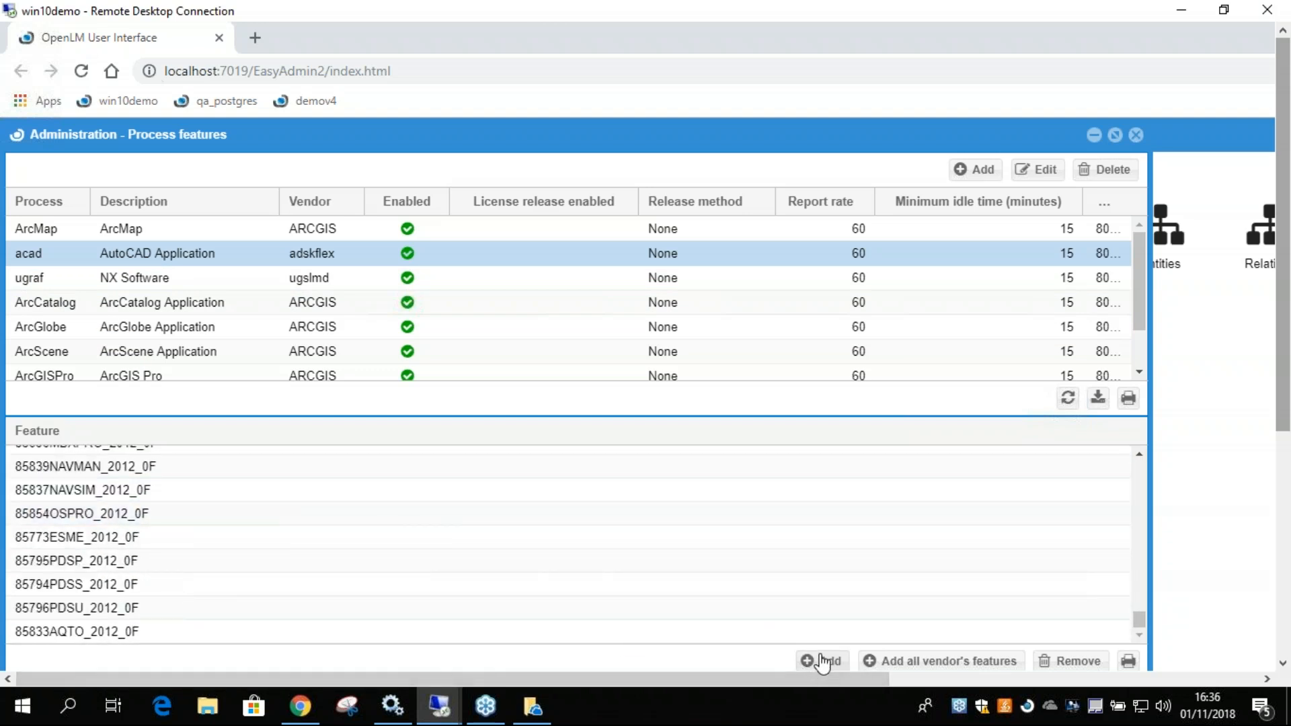
scroll(324, 528, "up", 6)
scroll(327, 528, "up", 6)
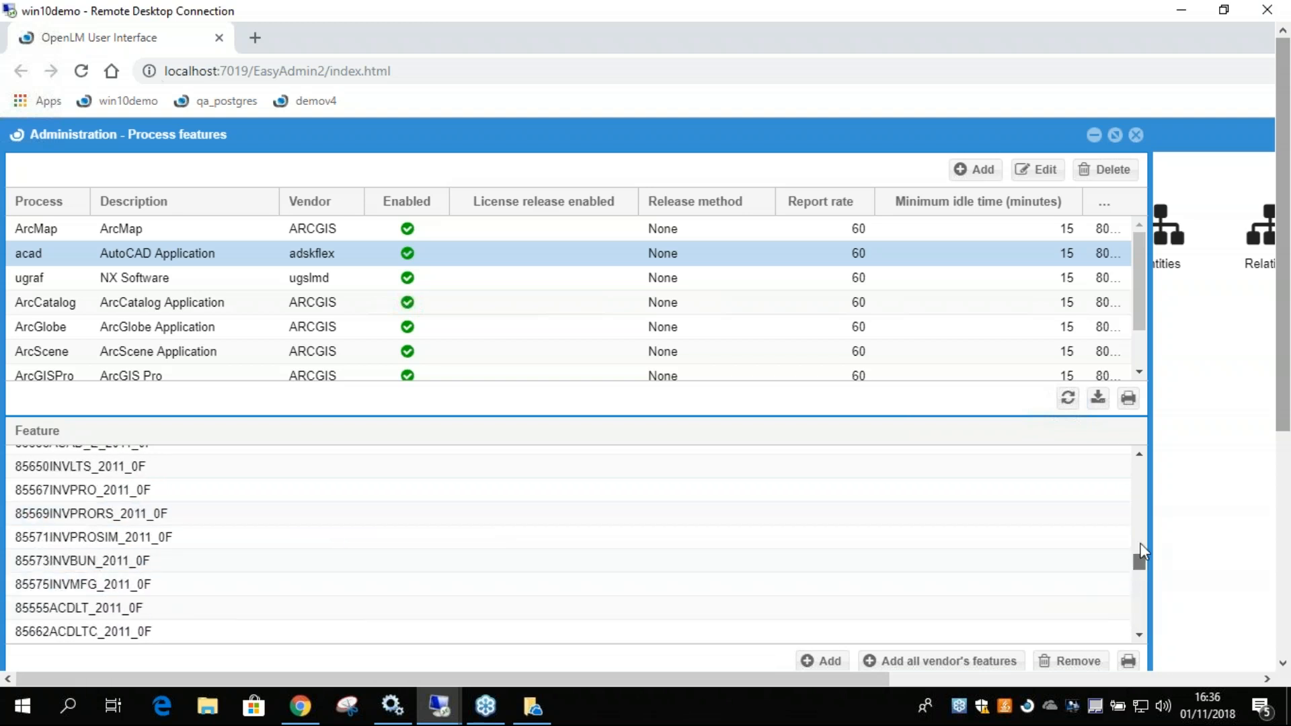
left_click_drag(1136, 563, 1138, 468)
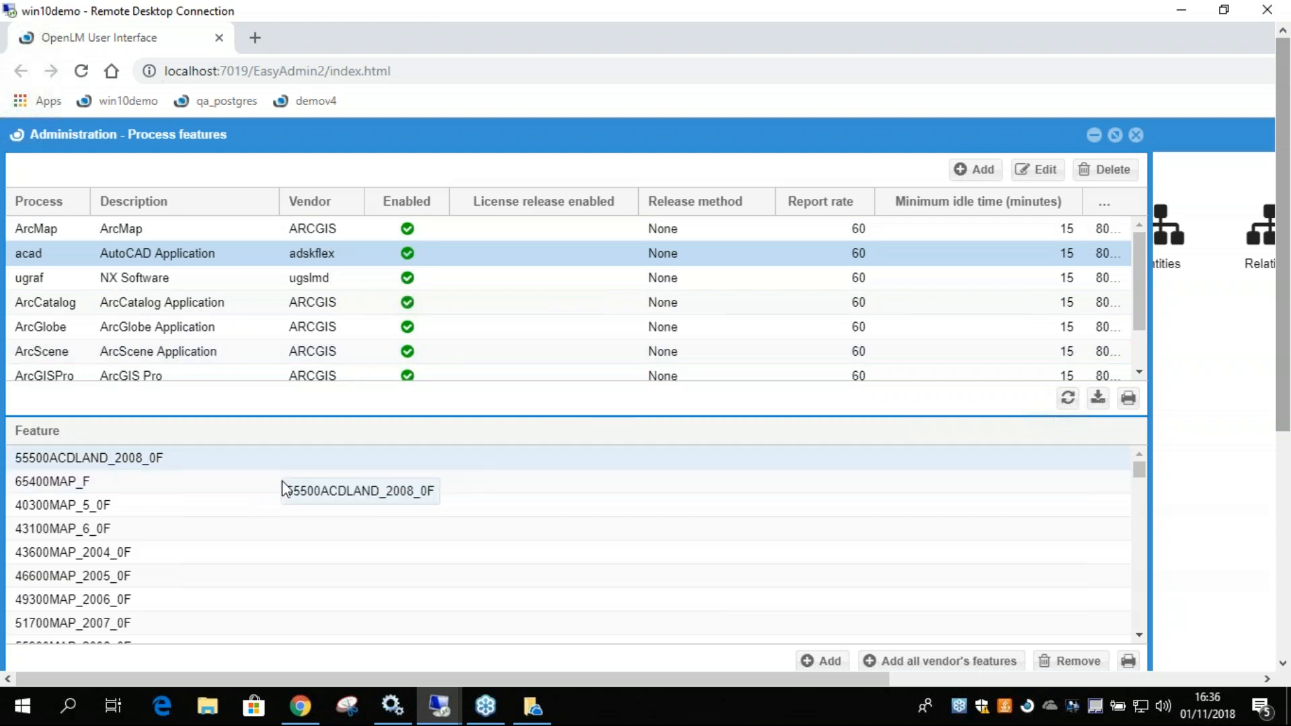
left_click(1135, 137)
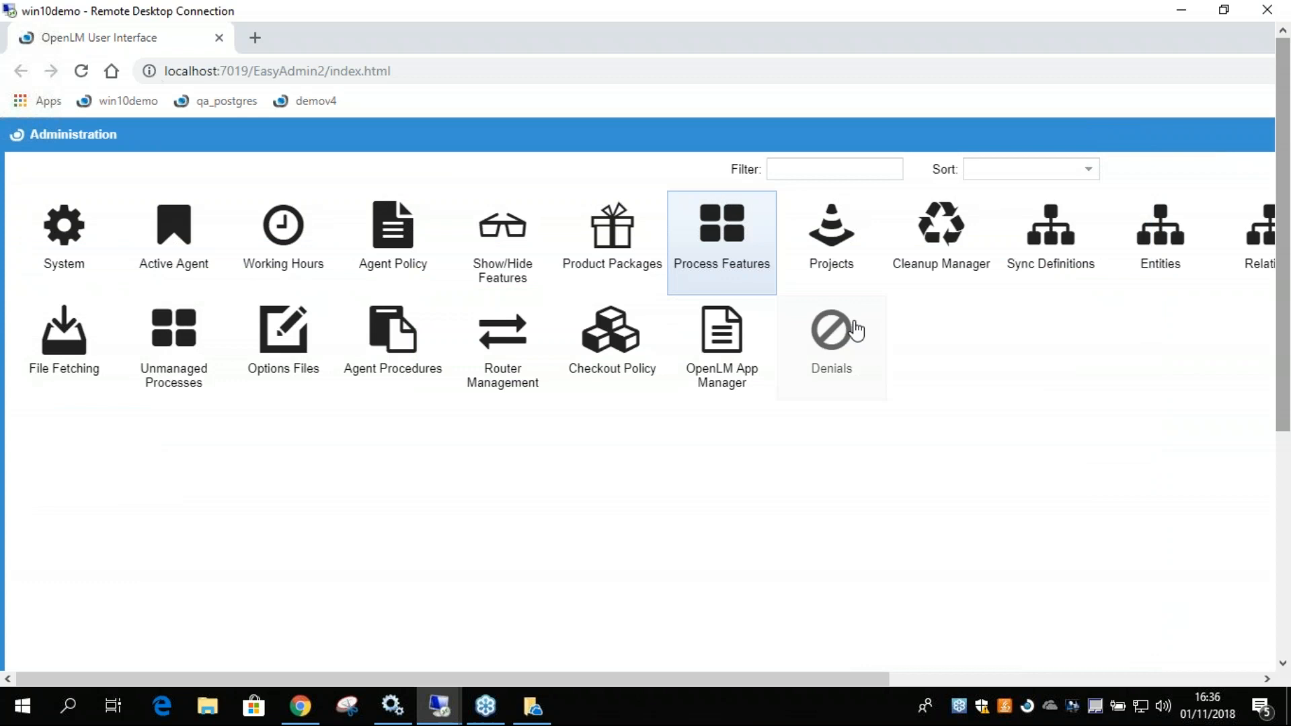
Open OpenLM App Manager from Administration, set the AutoCAD 2017 application's limit to 0, and save the applications list.
left_click_drag(1287, 405, 1284, 434)
left_click(703, 281)
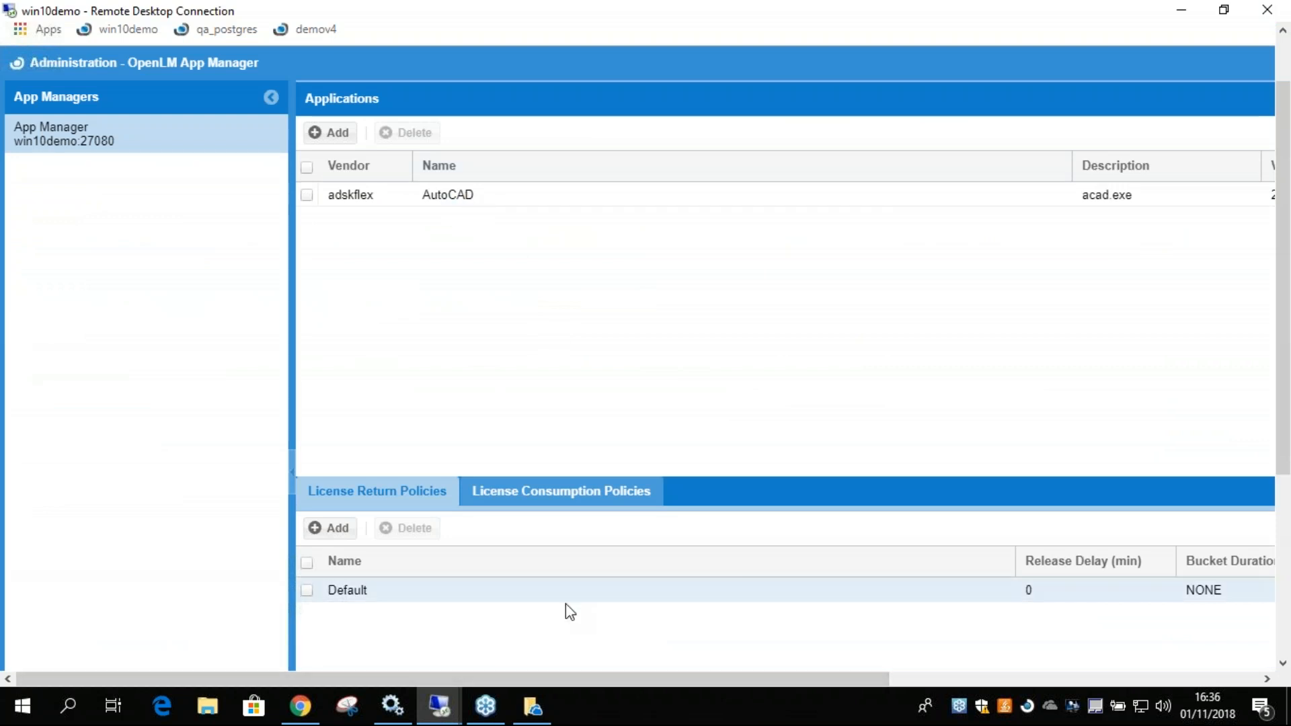
left_click_drag(570, 680, 916, 679)
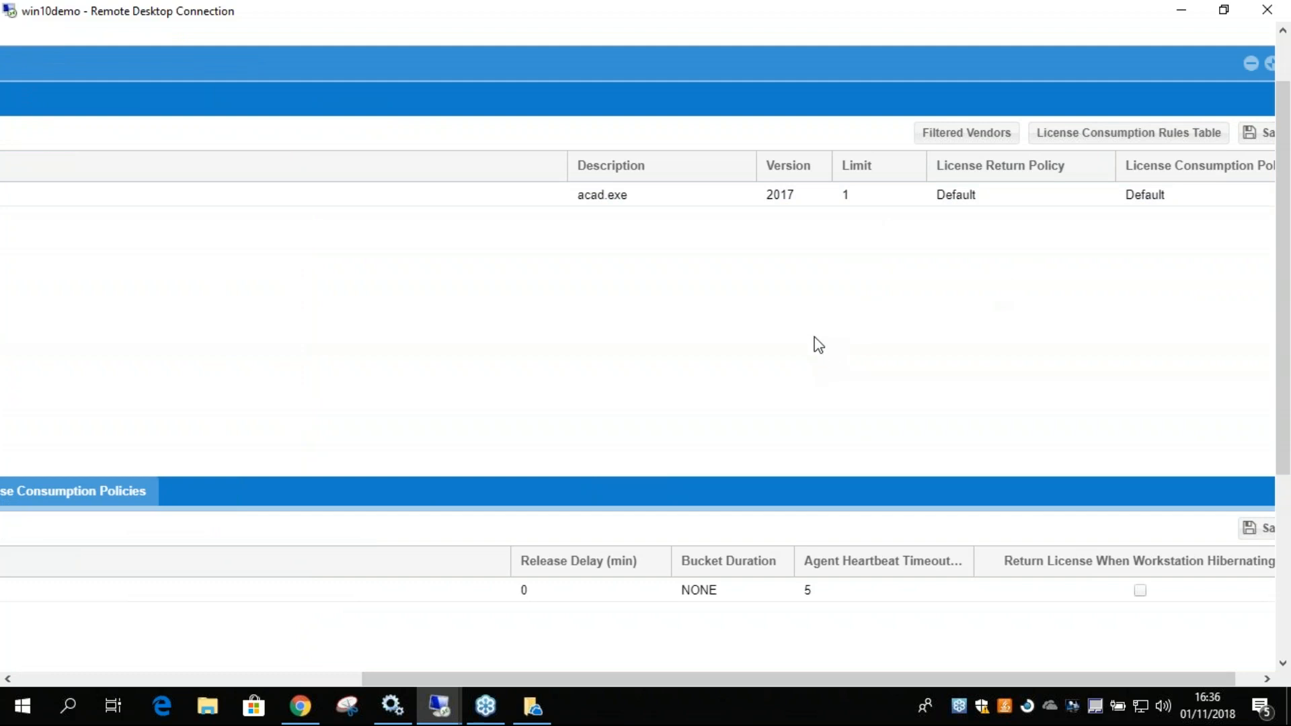
left_click(861, 195)
left_click(861, 195)
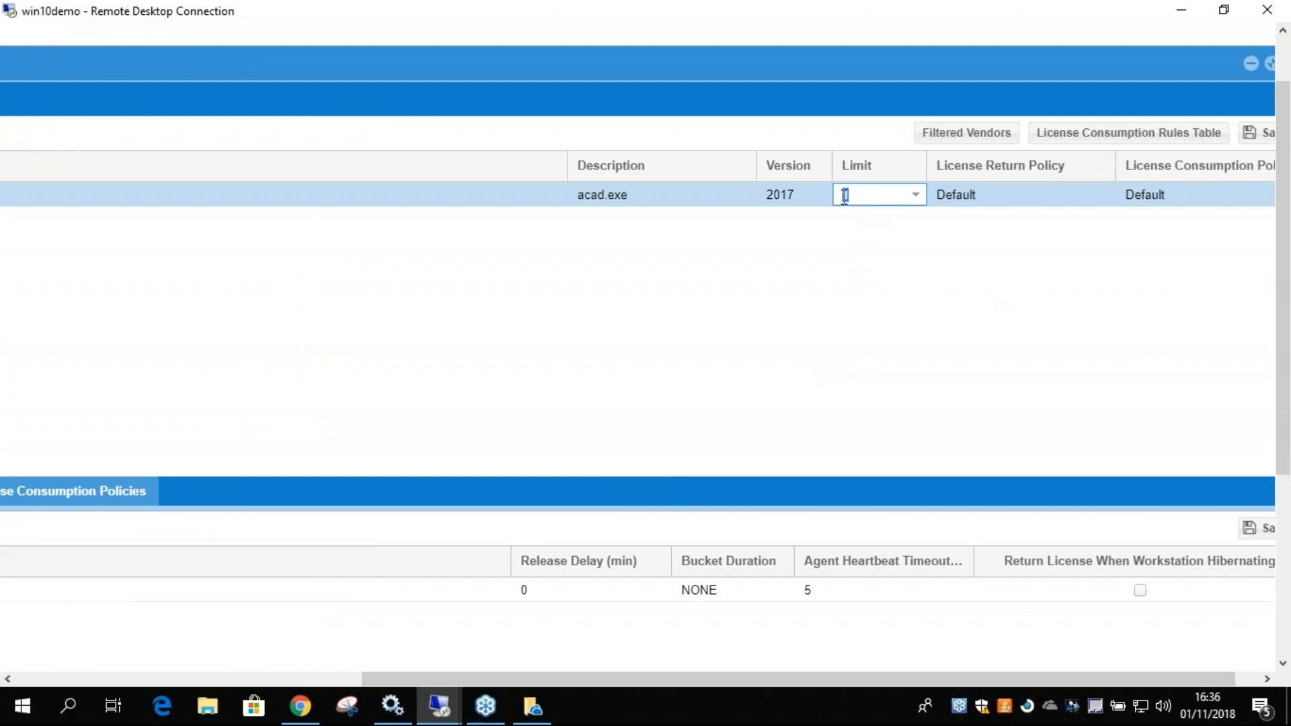
type("0")
left_click(850, 264)
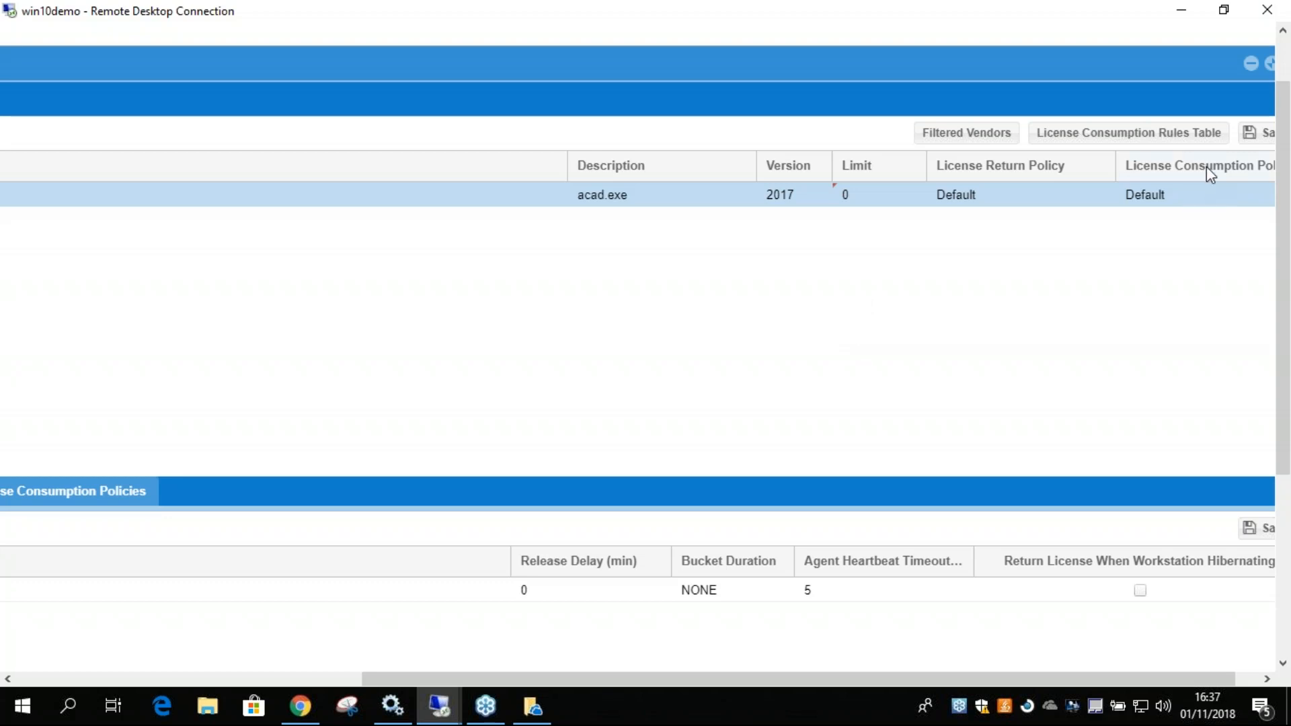
left_click(1256, 135)
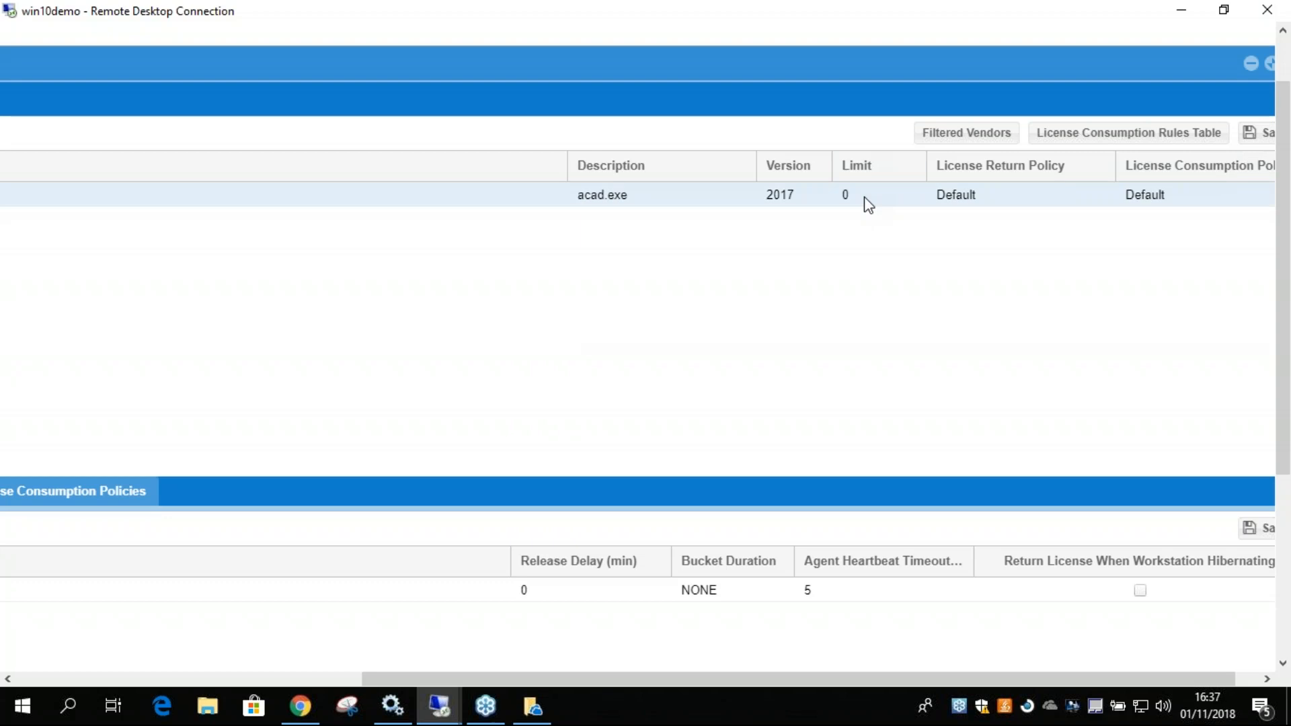
left_click(849, 191)
left_click(850, 194)
left_click(872, 259)
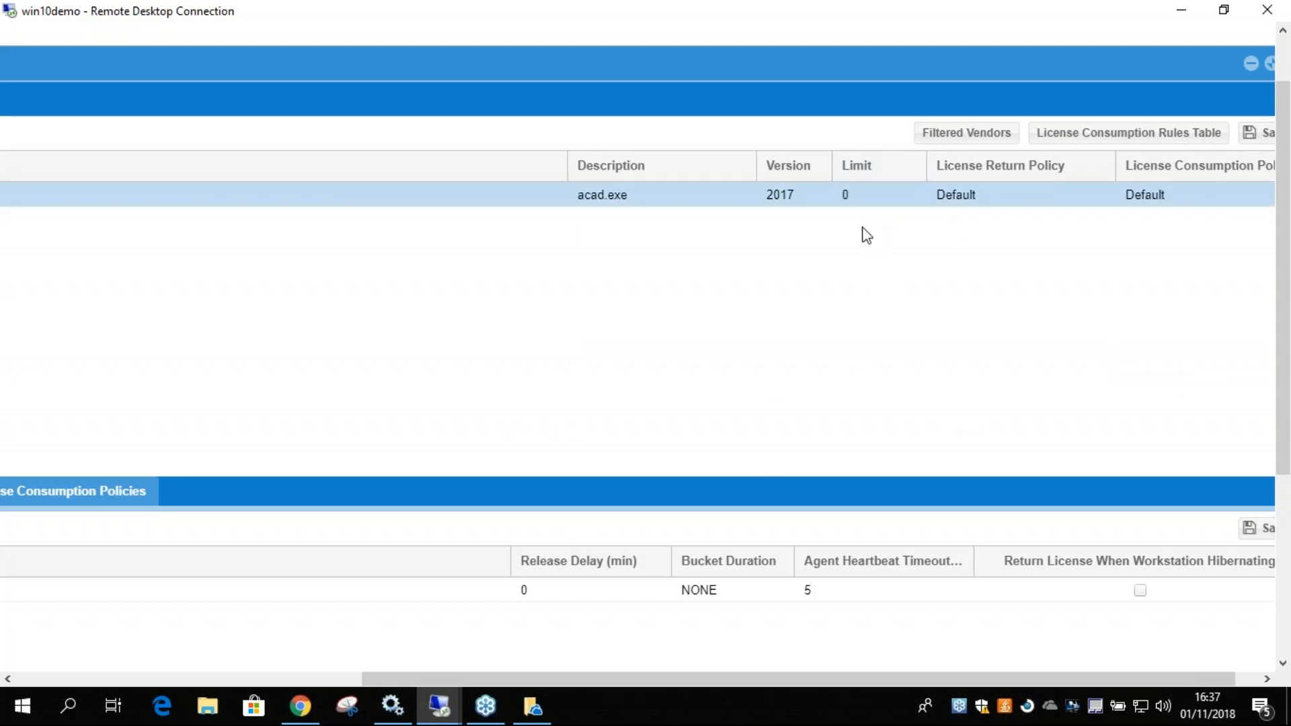
Minimize the browser, the Demo 4.4 folder and the Broker configuration window to reach the remote desktop.
left_click_drag(1281, 367, 1281, 585)
left_click_drag(1176, 678, 1178, 679)
left_click_drag(1281, 542, 1266, 306)
left_click_drag(1212, 679, 1252, 678)
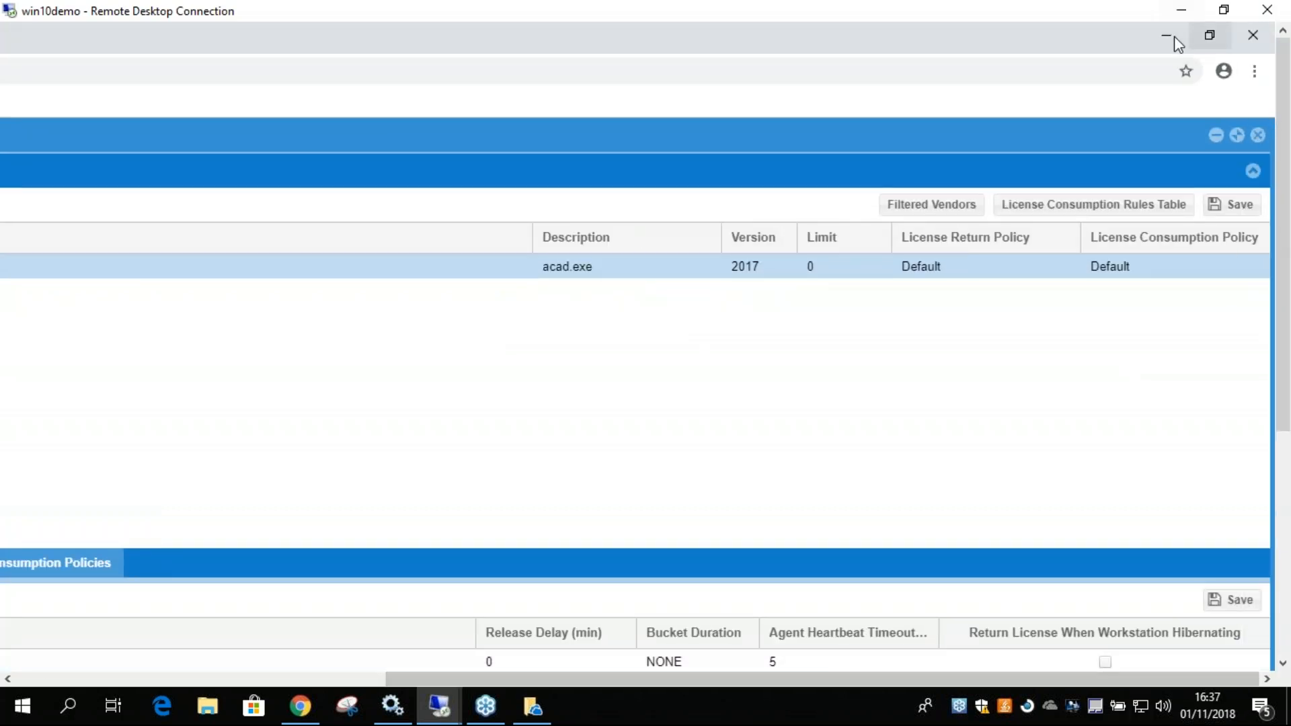
left_click(1160, 35)
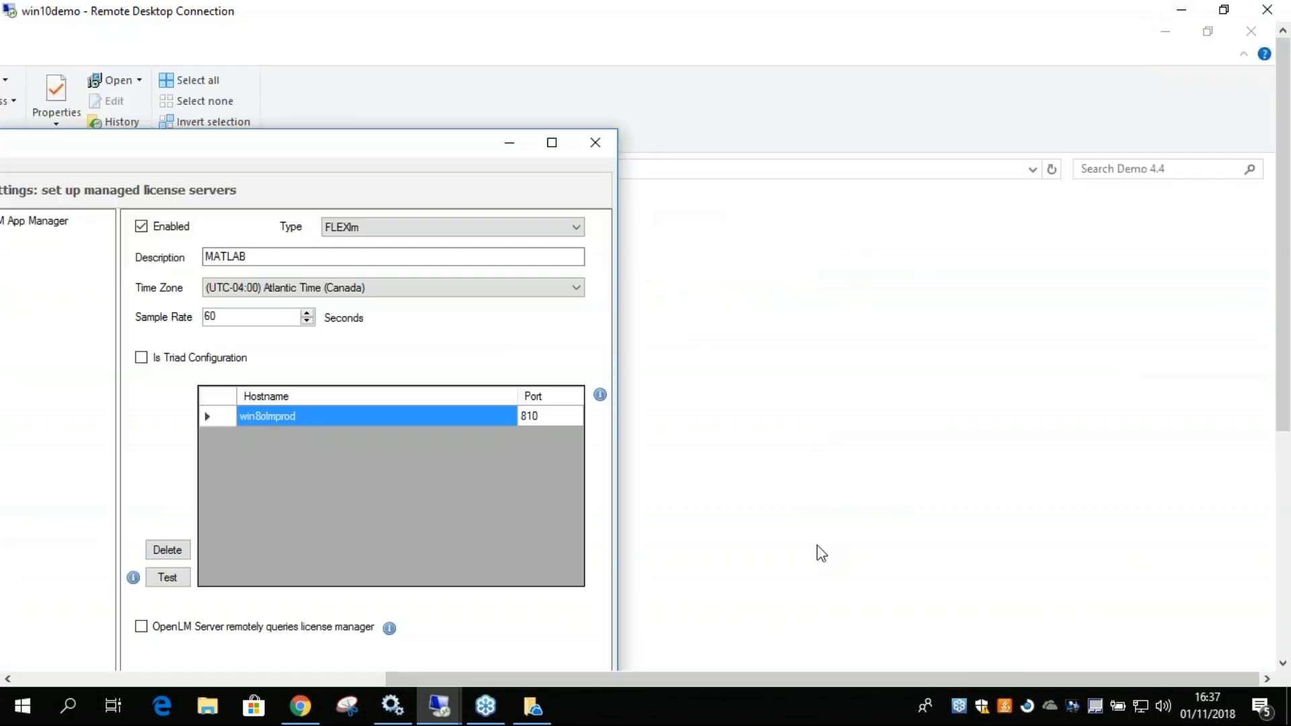
left_click(1165, 32)
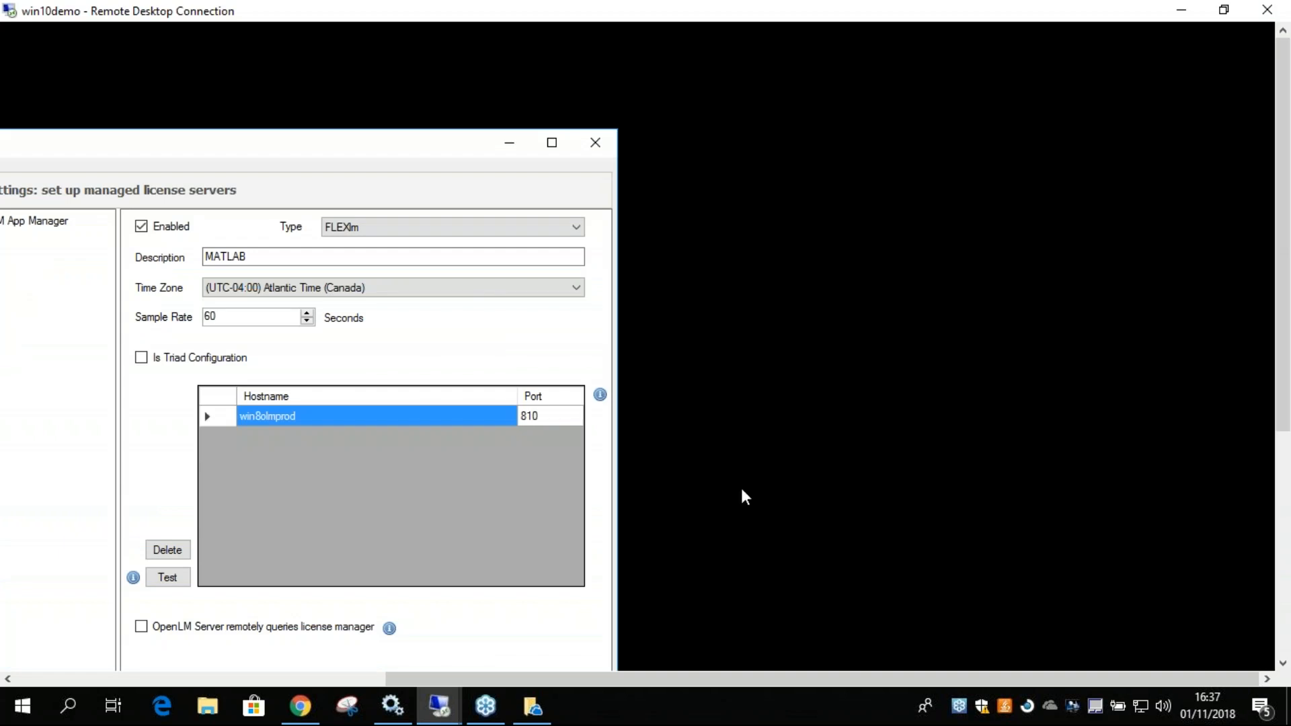
left_click(509, 143)
Try to launch AutoCAD 2017 from the remote desktop and dismiss the dialog.
left_click_drag(624, 680, 253, 679)
left_click_drag(1280, 408, 1259, 311)
left_click(118, 158)
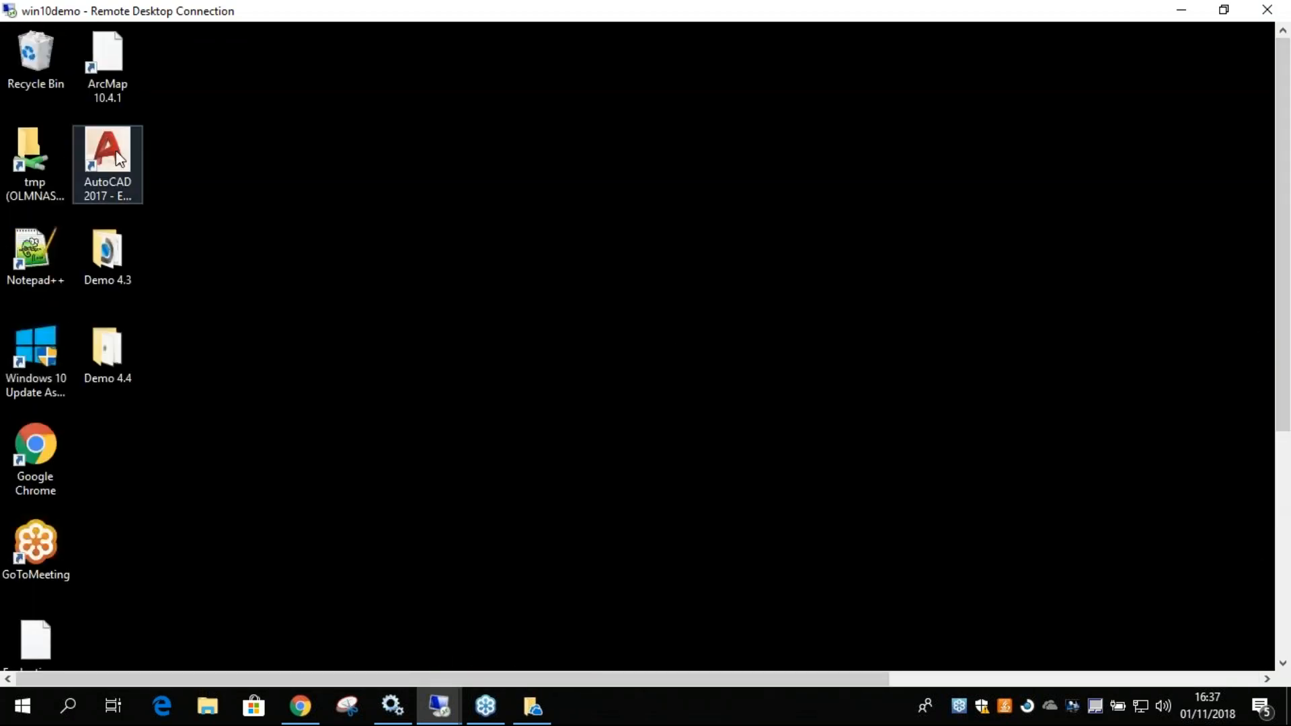
double_click(118, 158)
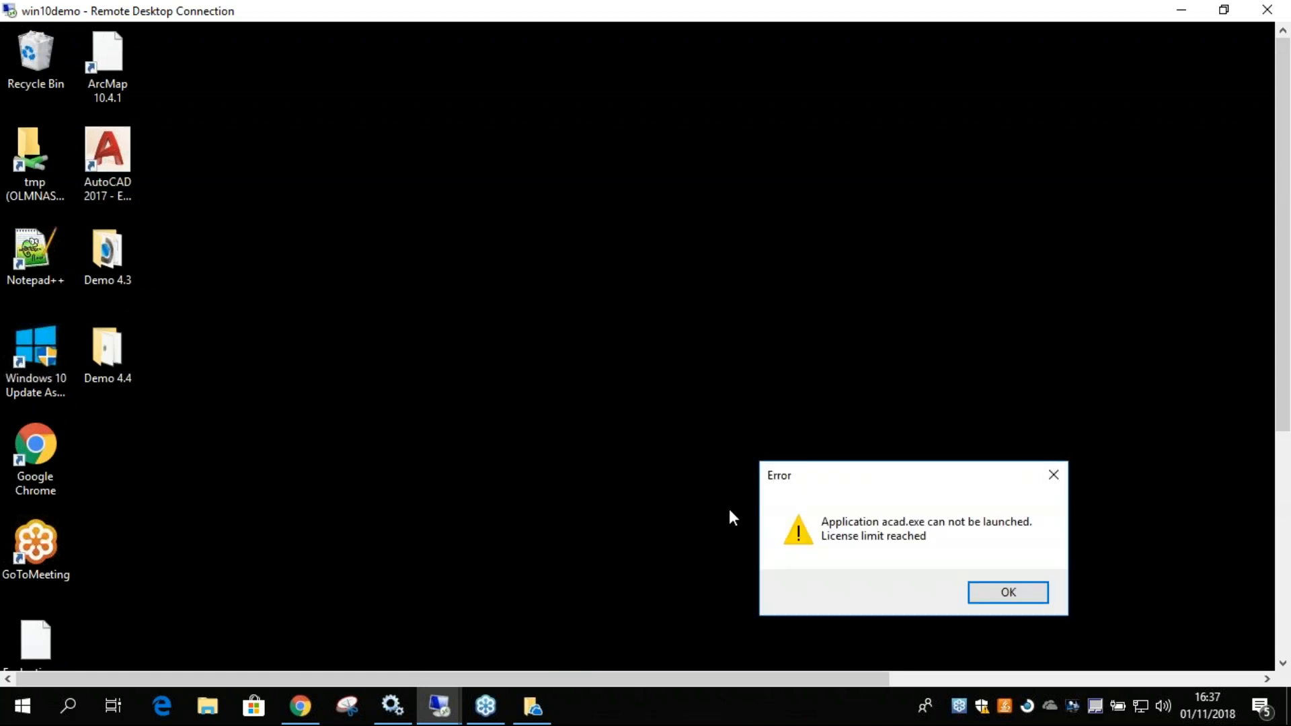
left_click_drag(854, 480, 572, 196)
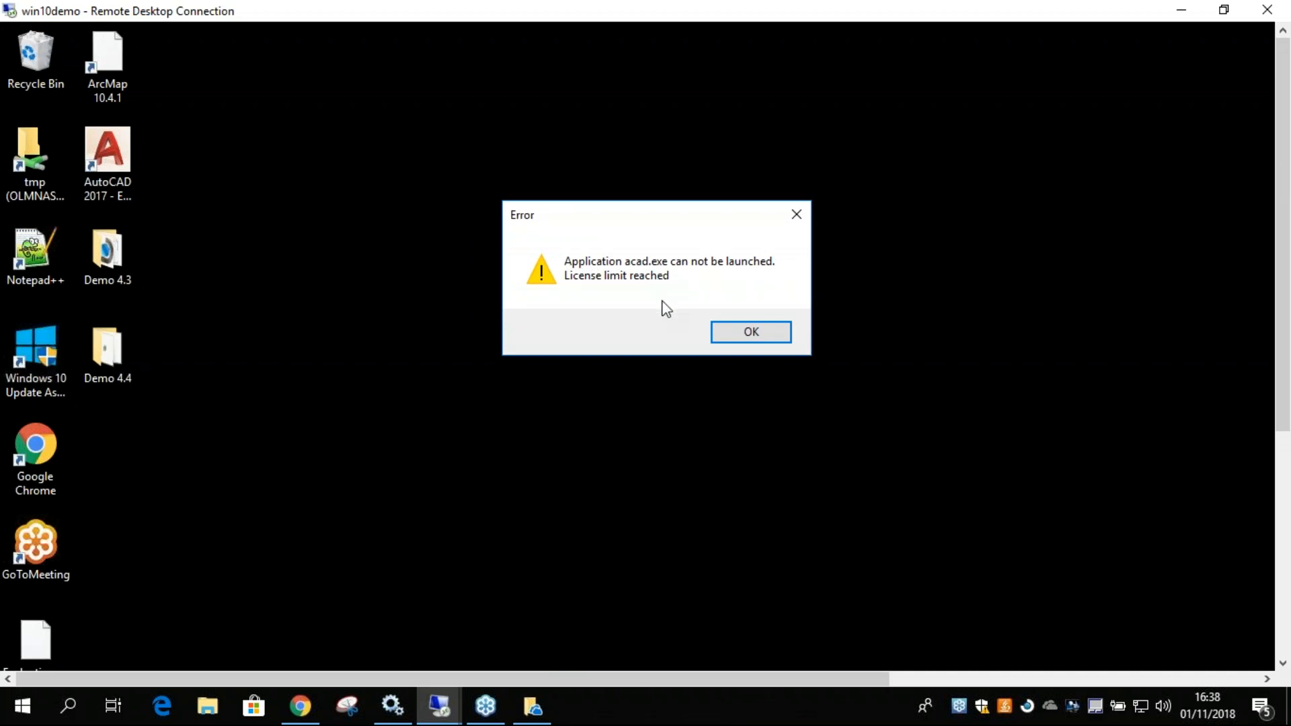
left_click(729, 340)
Return to the App Manager in the remote browser, set the AutoCAD application's limit to 1, and save.
left_click_drag(1282, 375, 1277, 599)
left_click(488, 656)
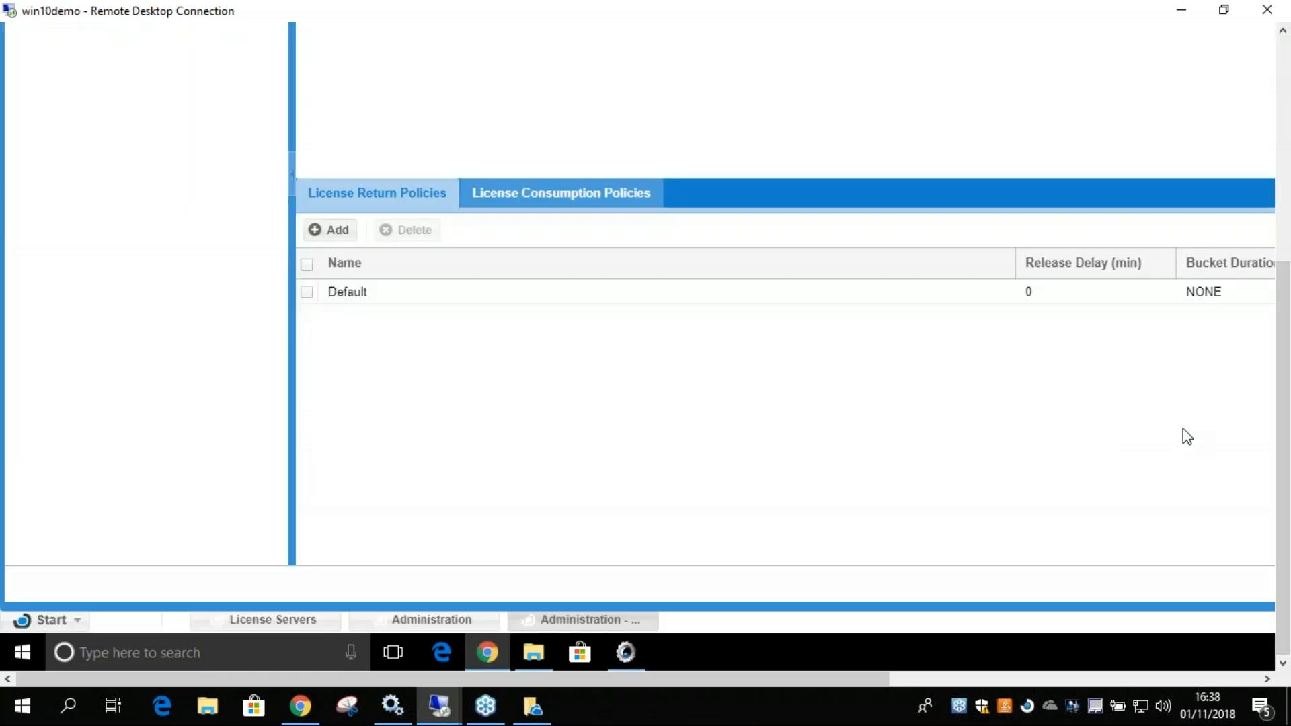
left_click_drag(1282, 484, 1247, 326)
left_click_drag(822, 681, 1078, 680)
left_click(989, 226)
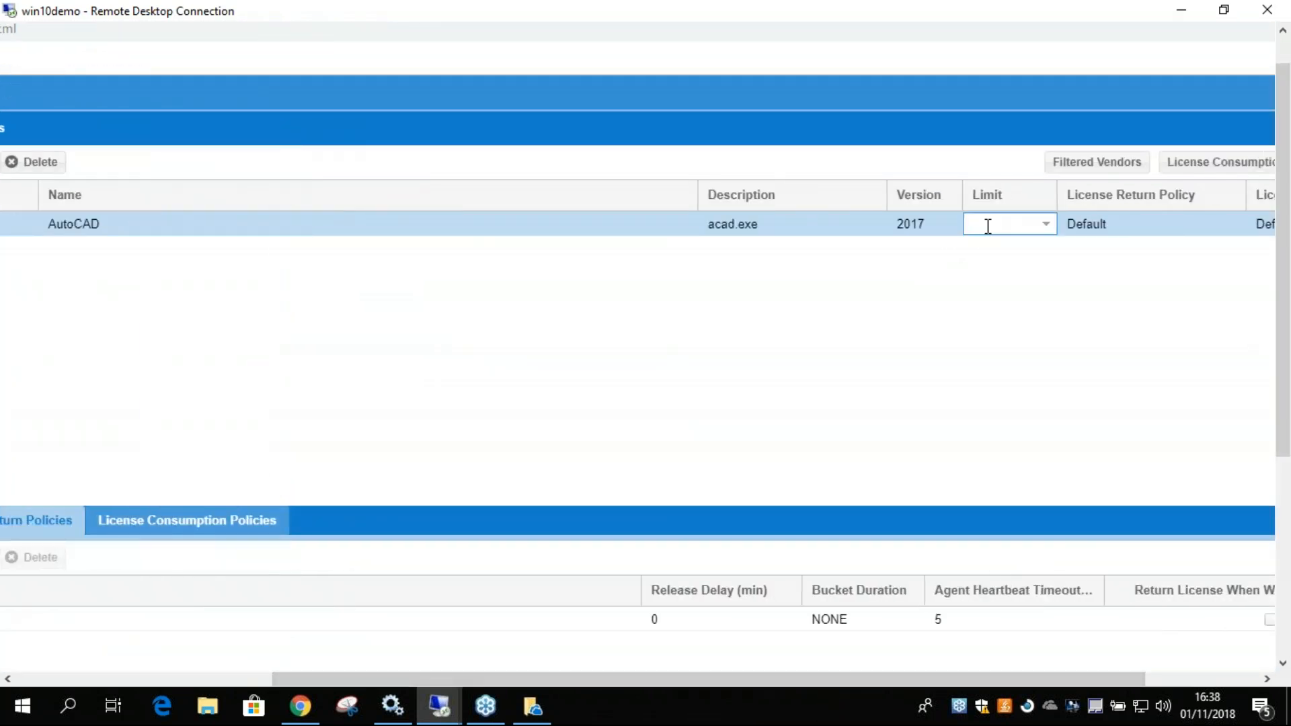
left_click_drag(805, 680, 1042, 679)
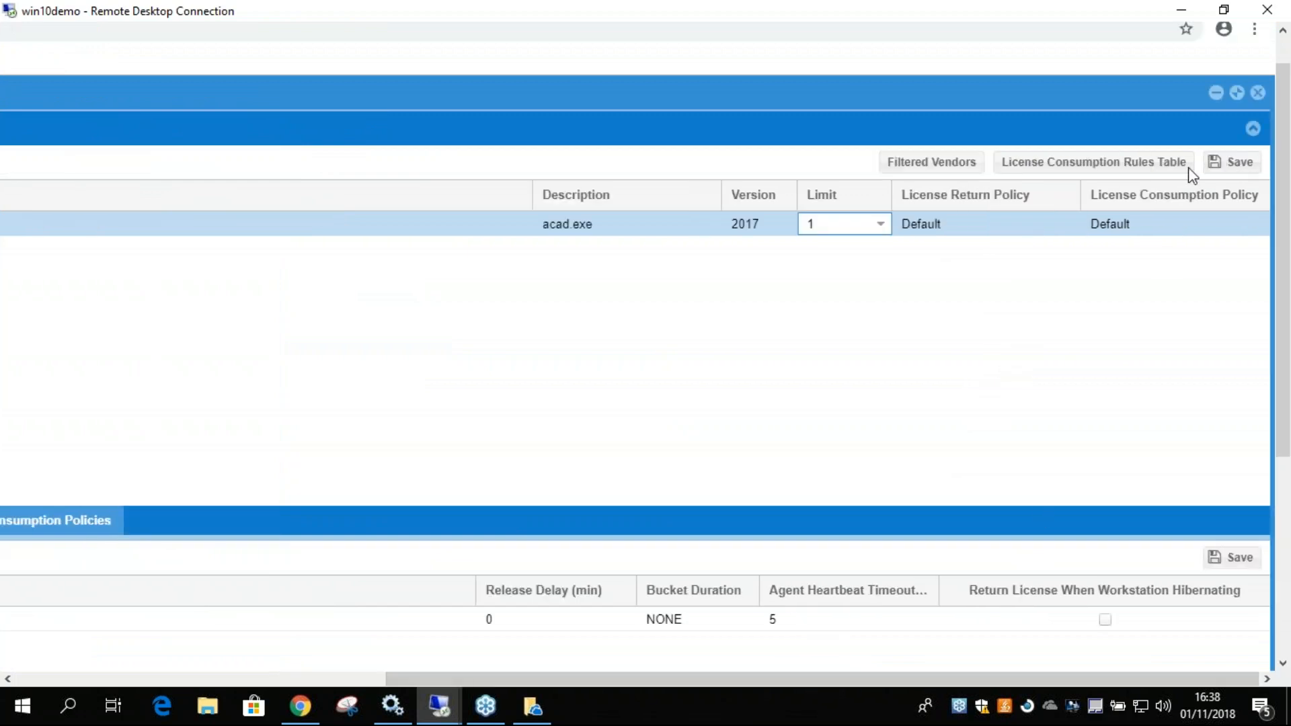
left_click_drag(1077, 9, 910, 1)
left_click_drag(1281, 313, 1281, 269)
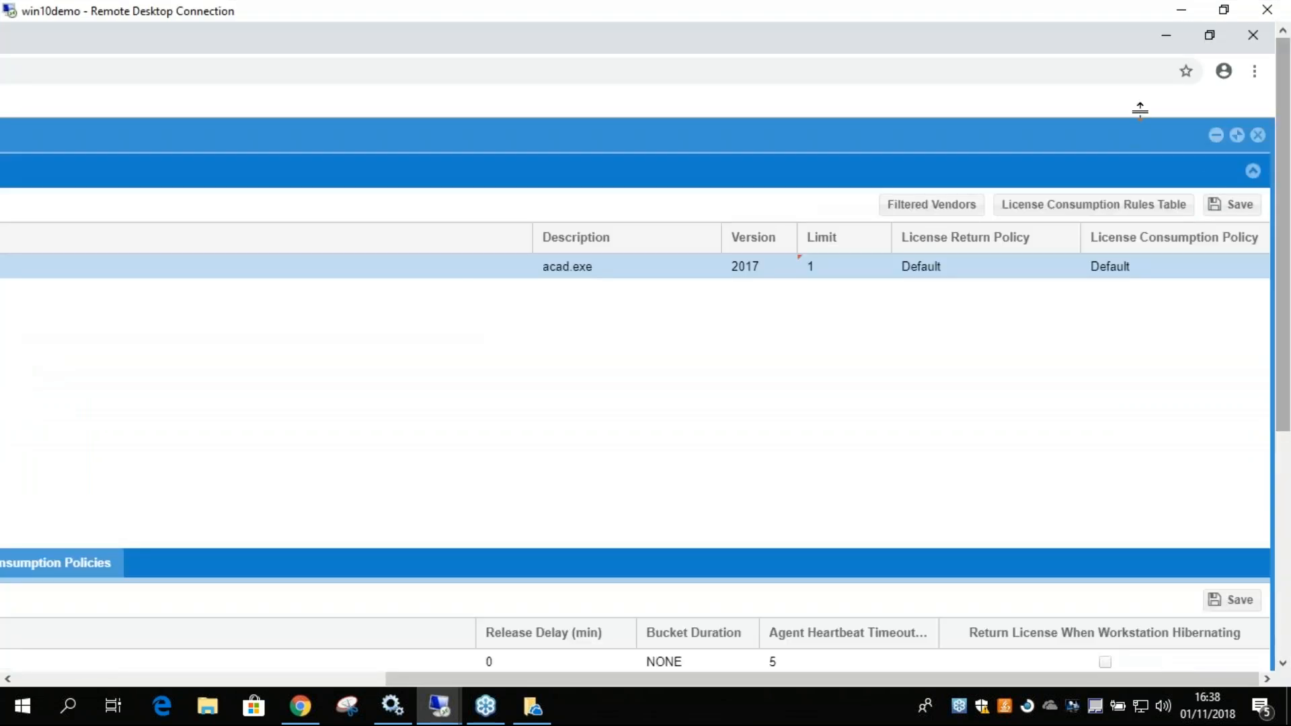
Minimize the remote session, close the OneDrive sign-in prompt, then reconnect to win10demo with Remote Desktop Connection and maximize its window.
double_click(1132, 14)
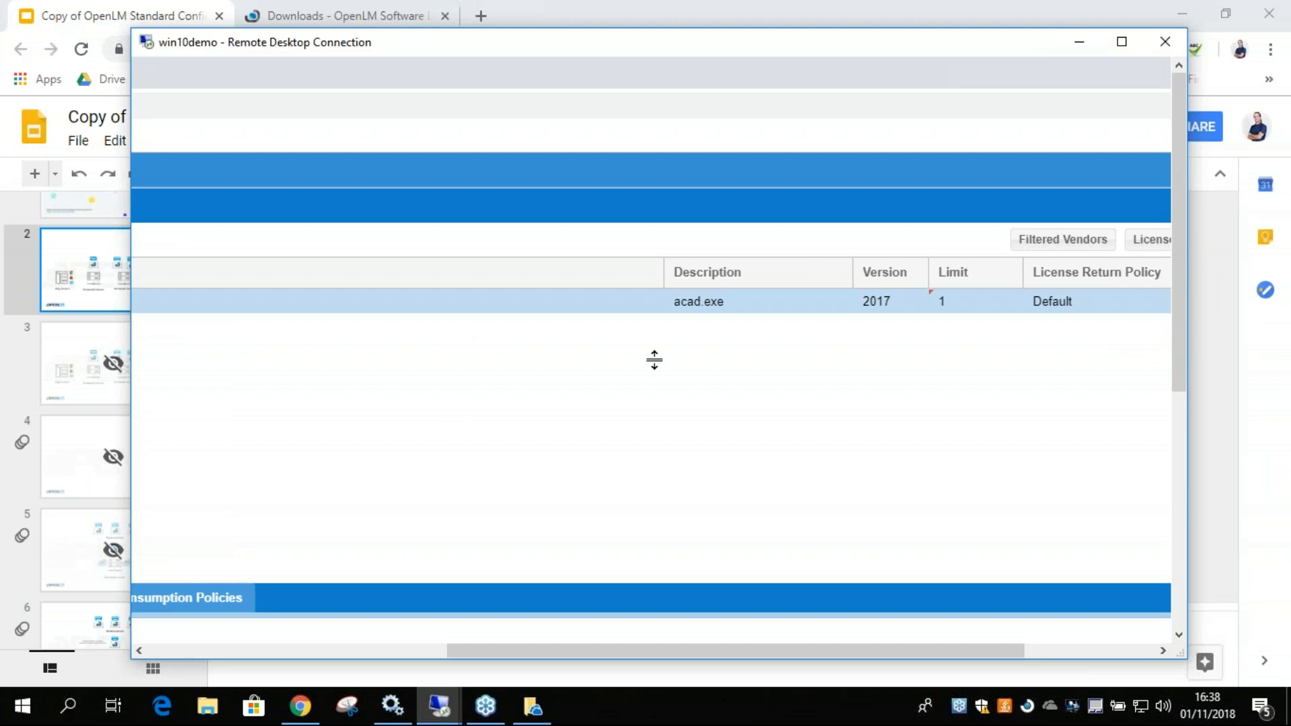
left_click(1079, 42)
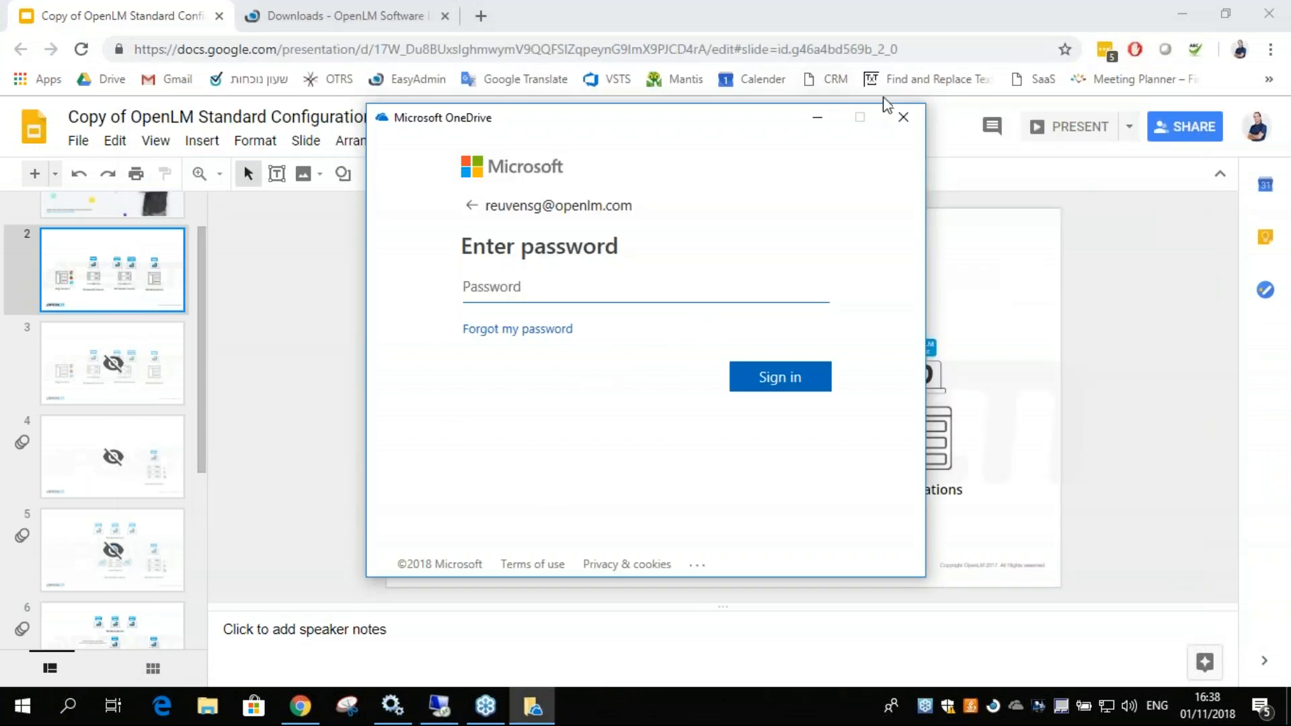
left_click(903, 117)
left_click(68, 705)
type("remote")
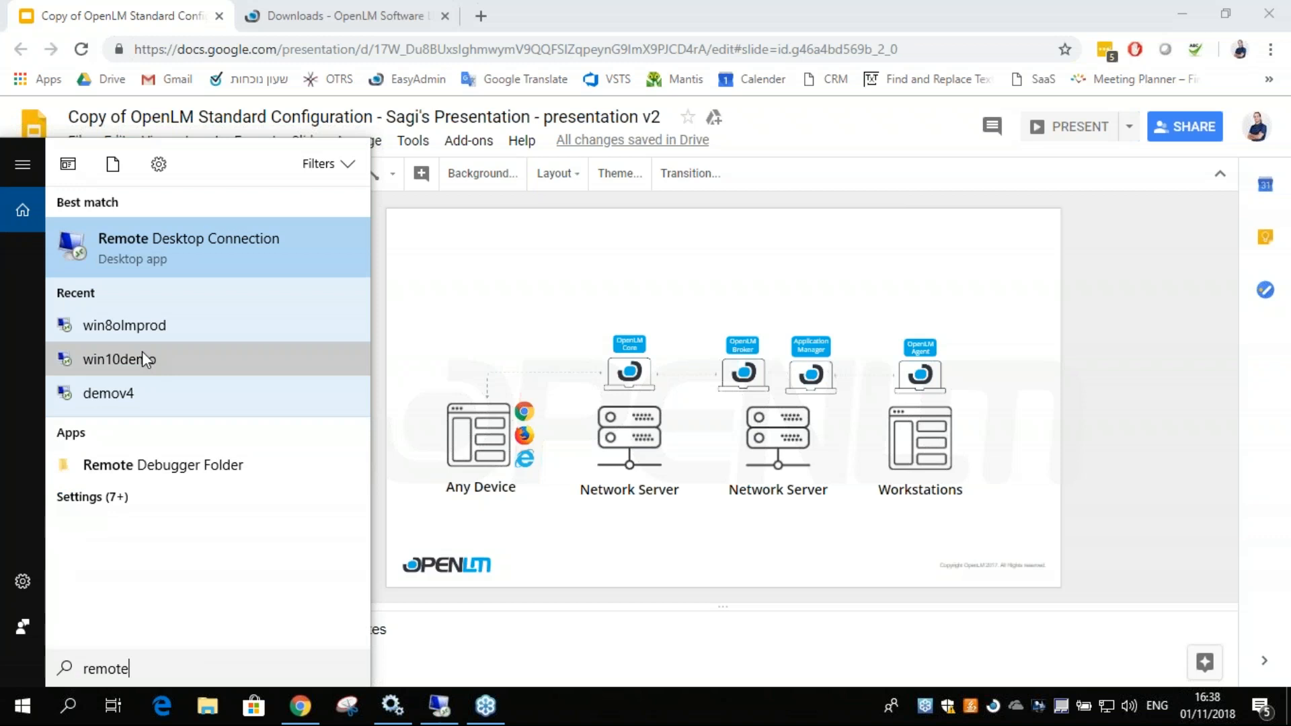
left_click(143, 353)
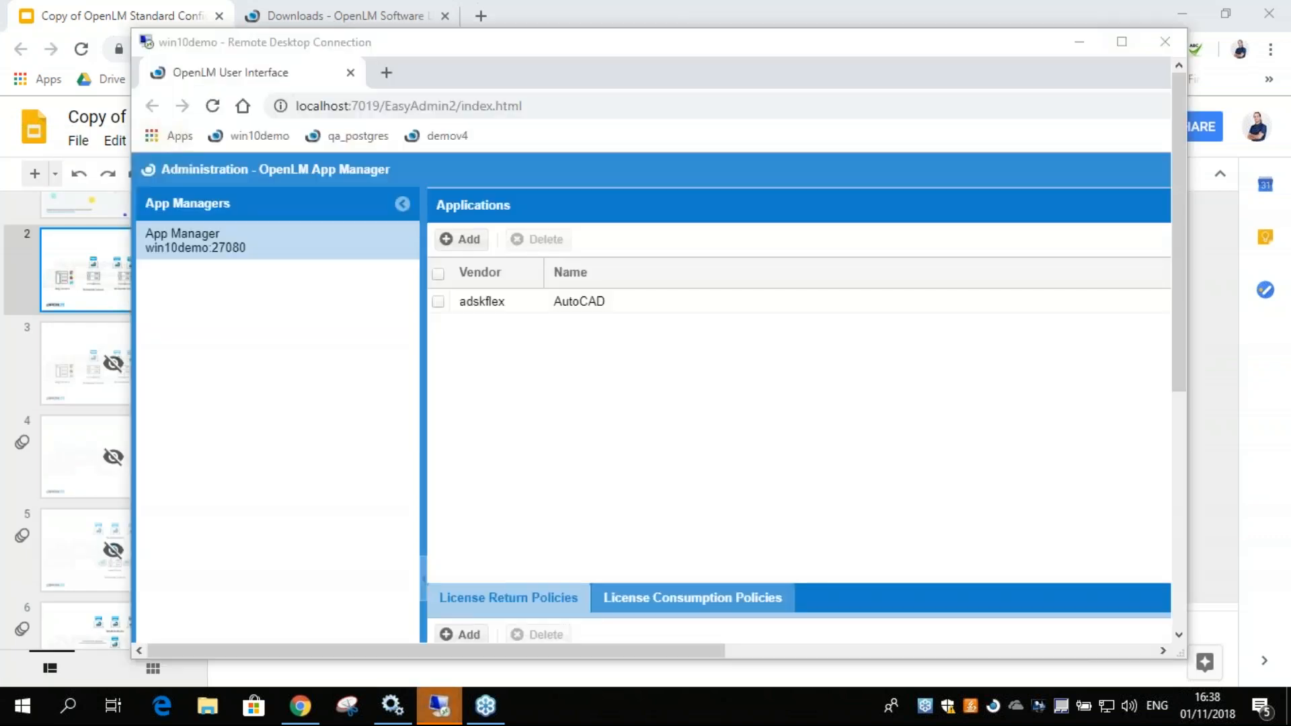
double_click(746, 45)
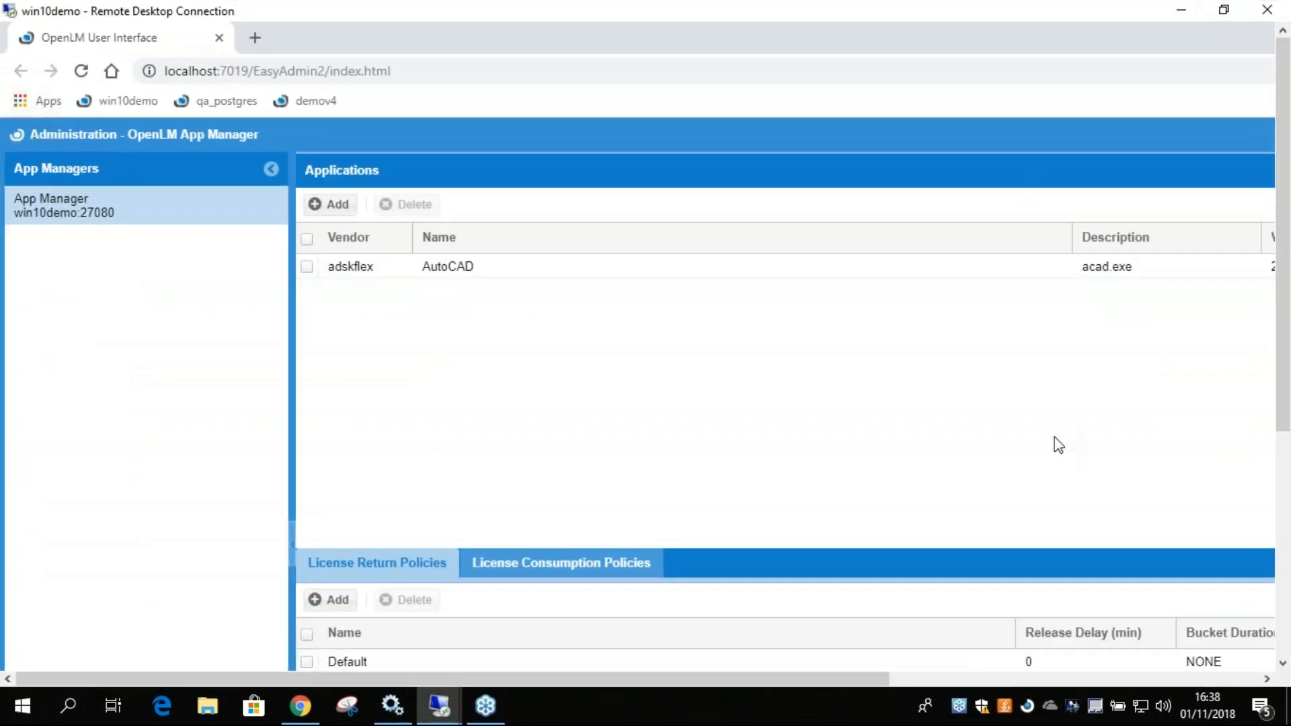
Open the License Consumption Rules Table and maximize it.
left_click_drag(874, 679, 1180, 681)
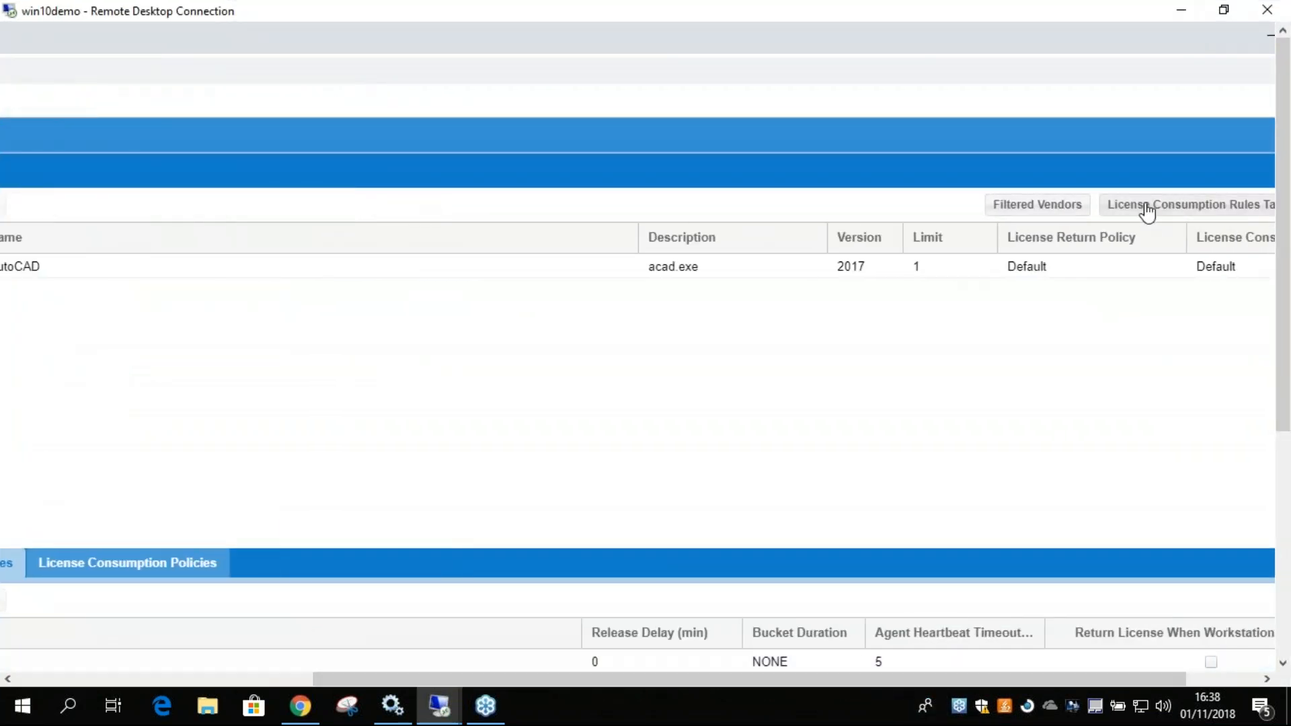
left_click(1143, 206)
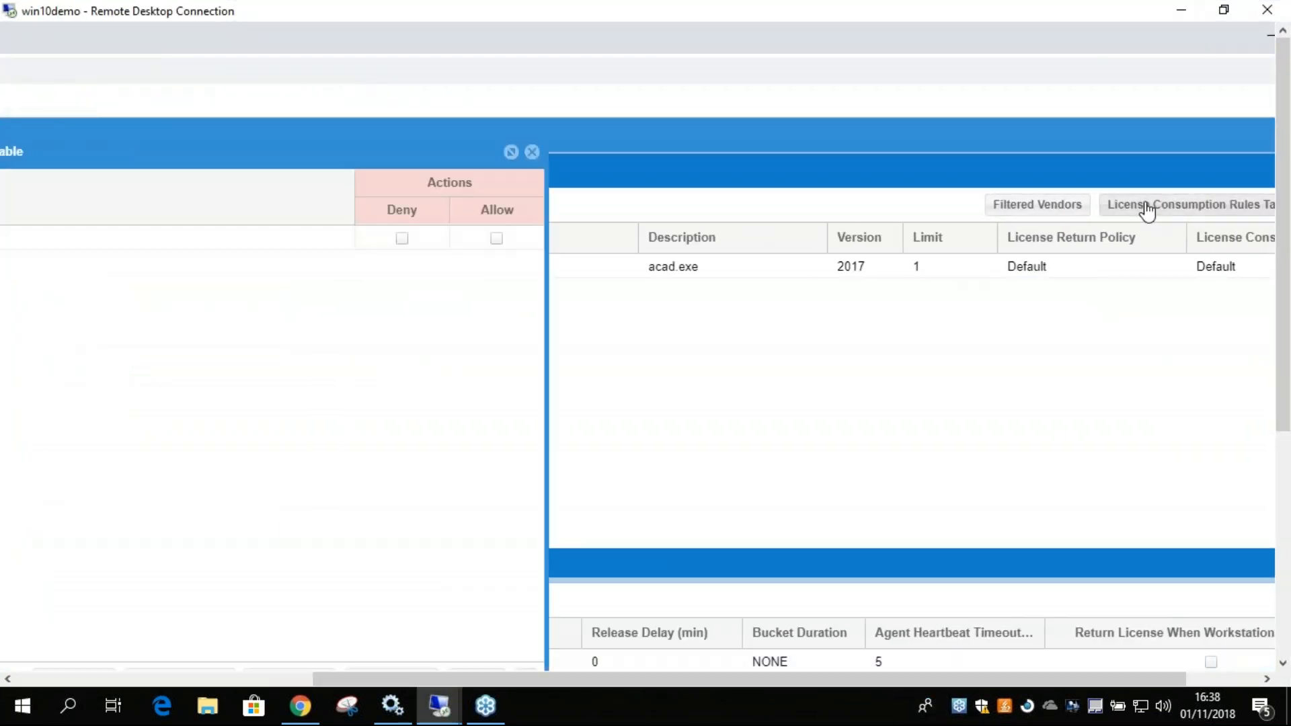
left_click(511, 152)
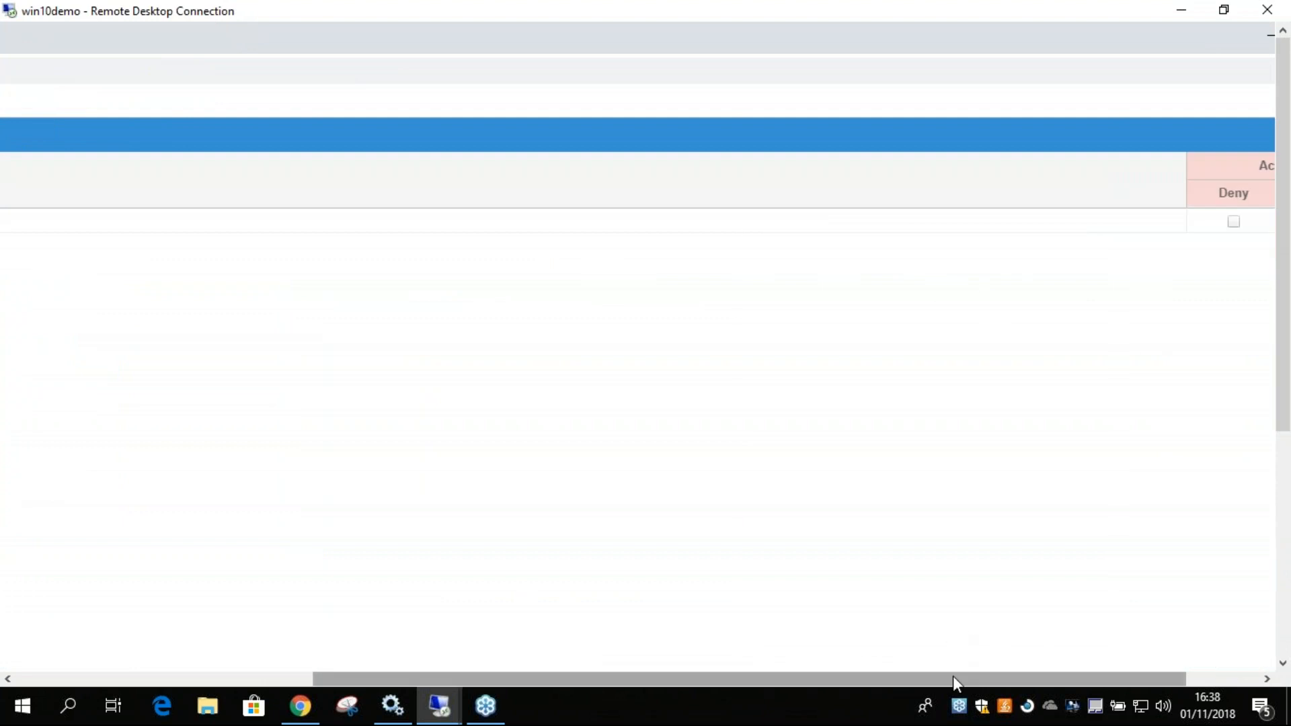
Add a license consumption rule condition where the vendor equals adskflex, and save the condition.
left_click_drag(954, 679, 1081, 670)
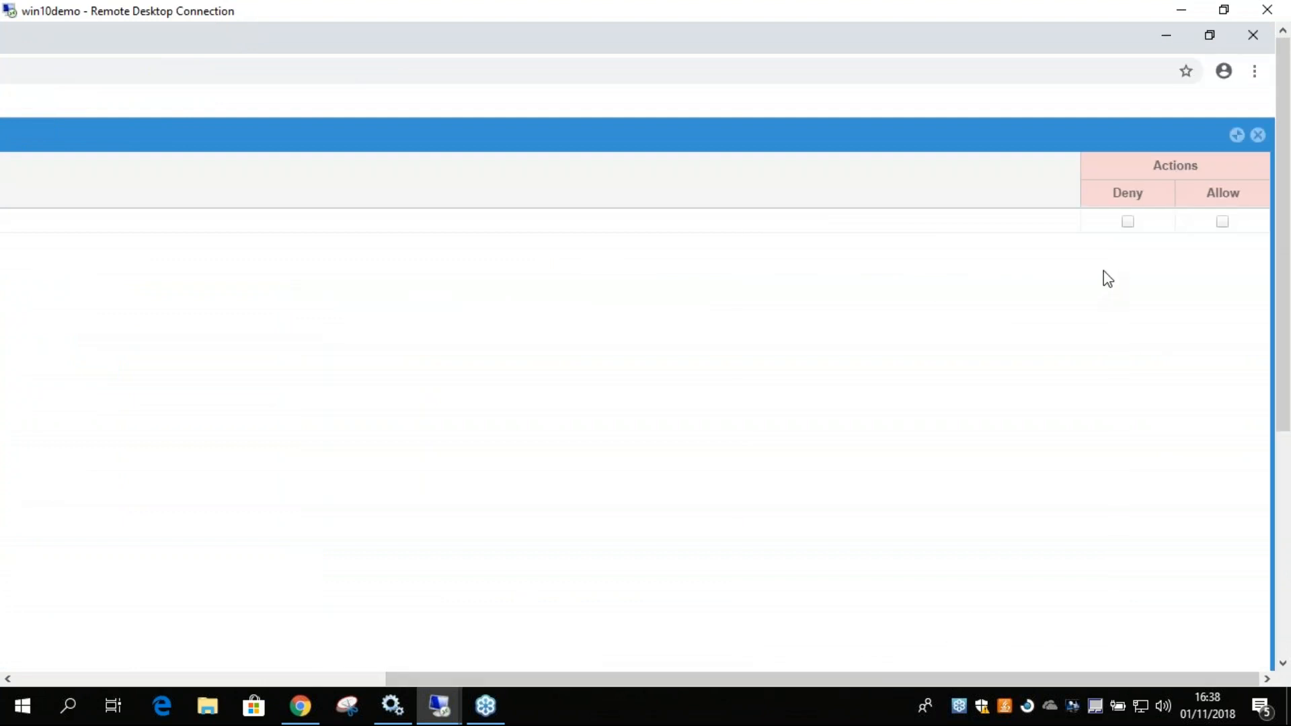
left_click_drag(1284, 300, 1284, 556)
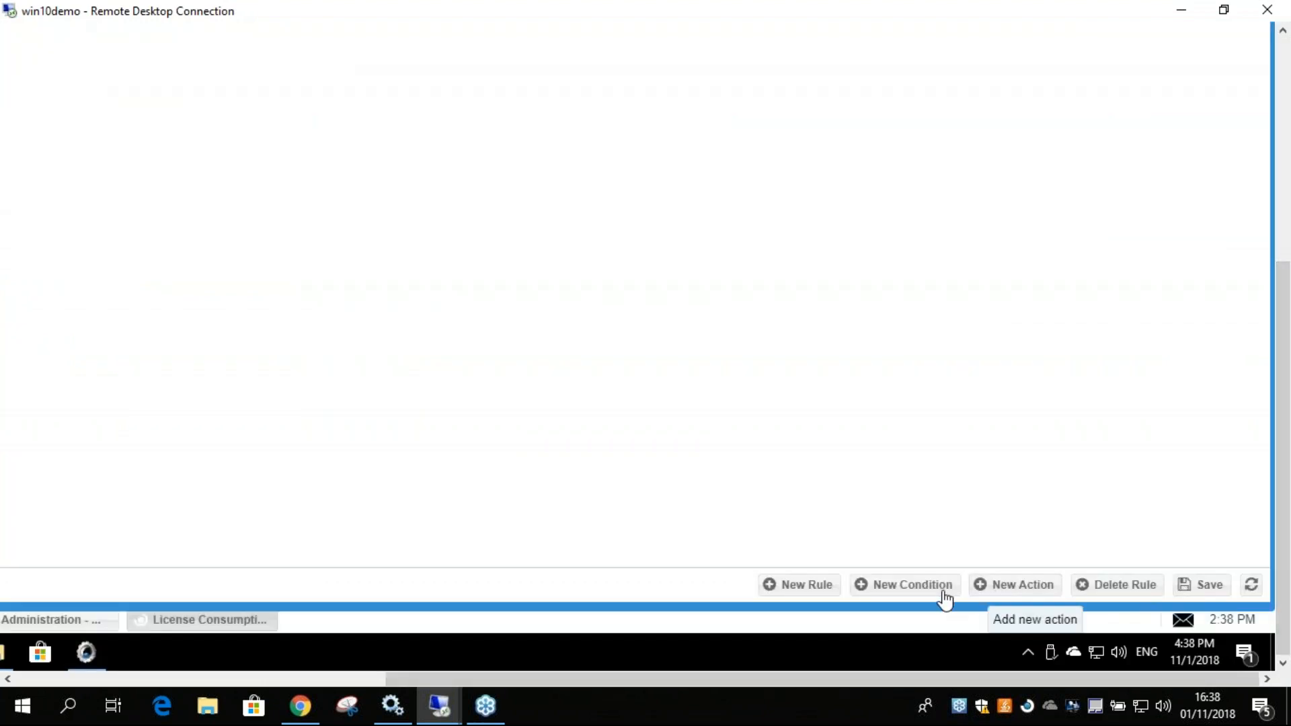
left_click(878, 590)
left_click_drag(576, 678, 448, 678)
left_click_drag(1282, 454, 1281, 353)
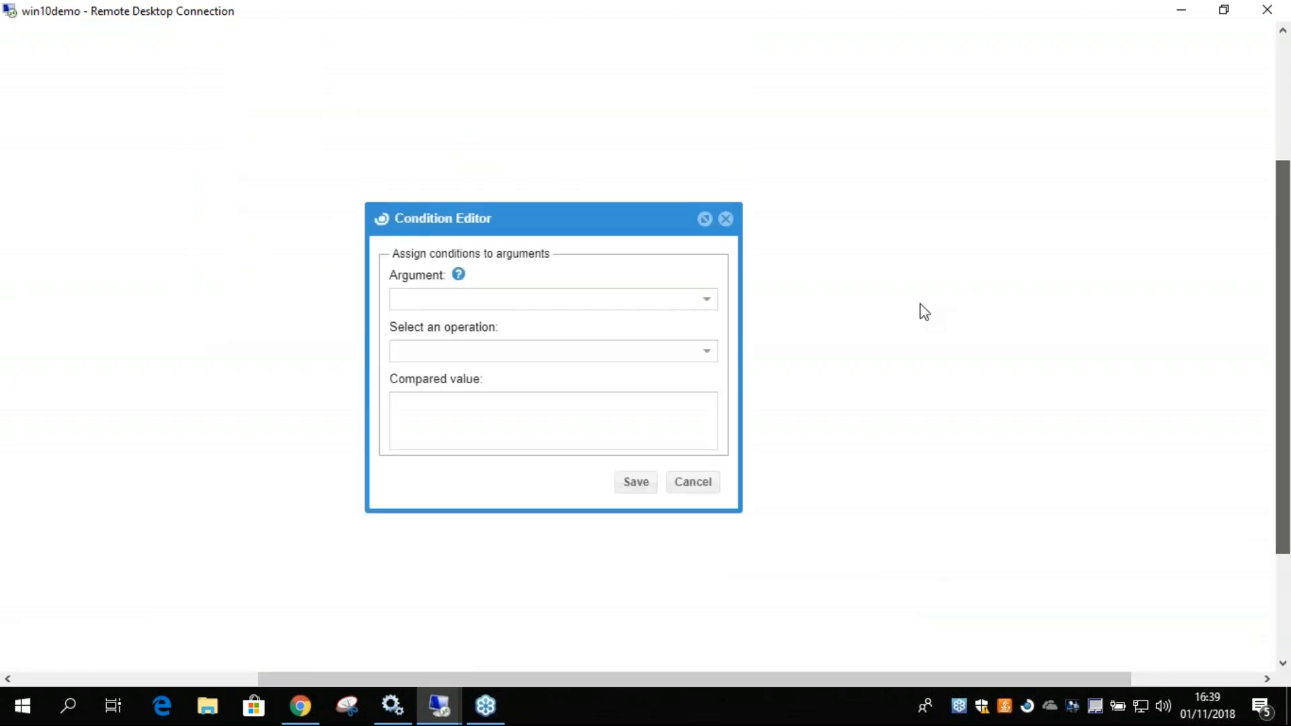
left_click(706, 300)
left_click(423, 344)
left_click(487, 352)
left_click(628, 299)
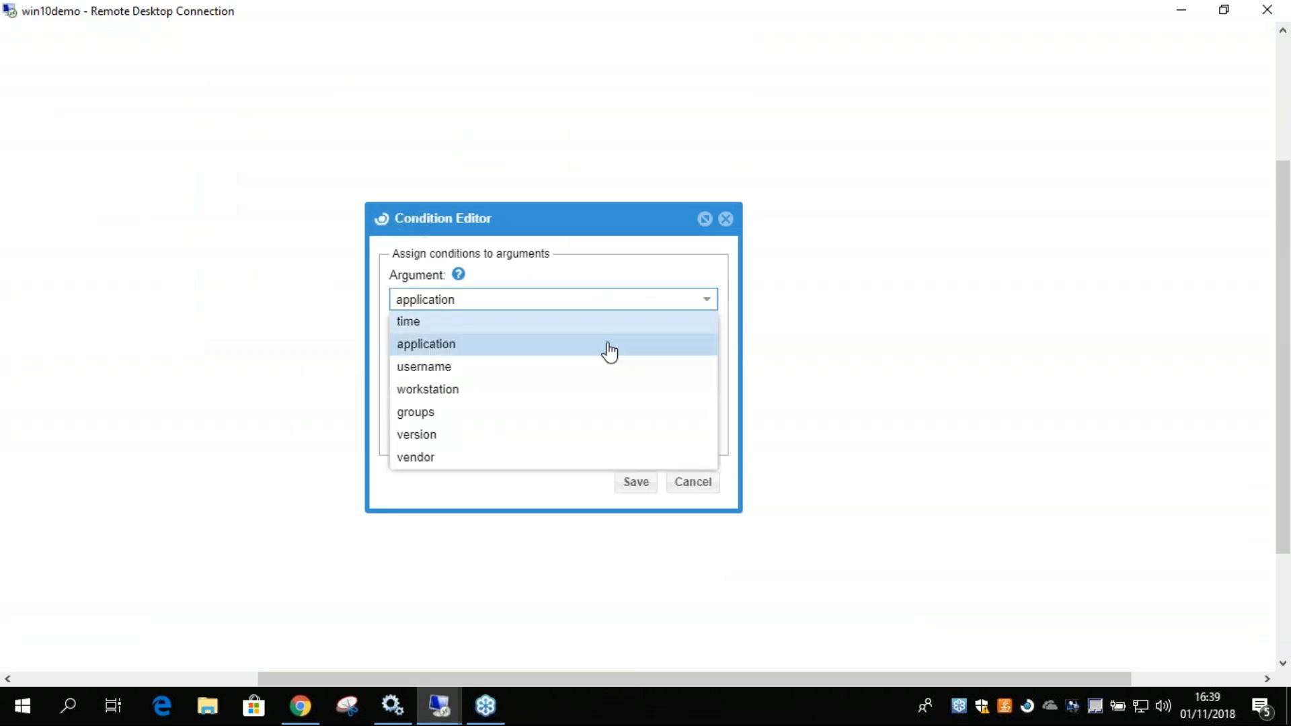
left_click(462, 458)
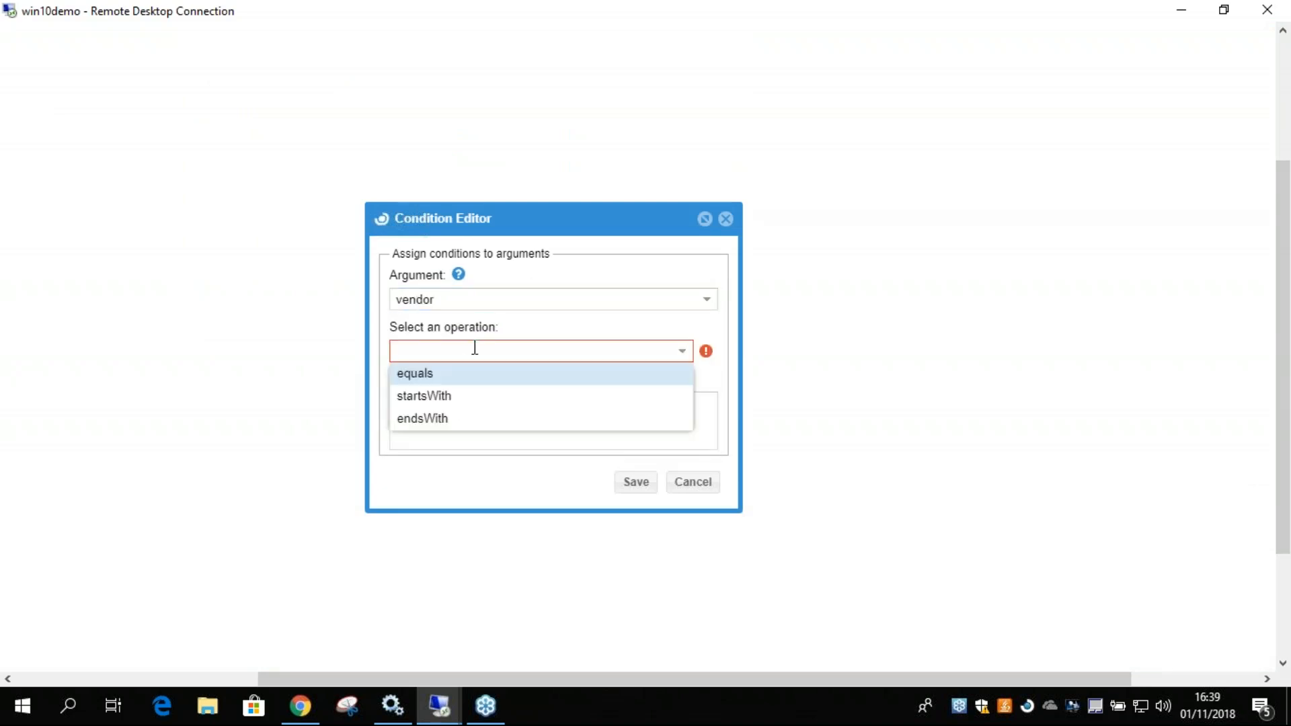
left_click(461, 376)
type("adskflex")
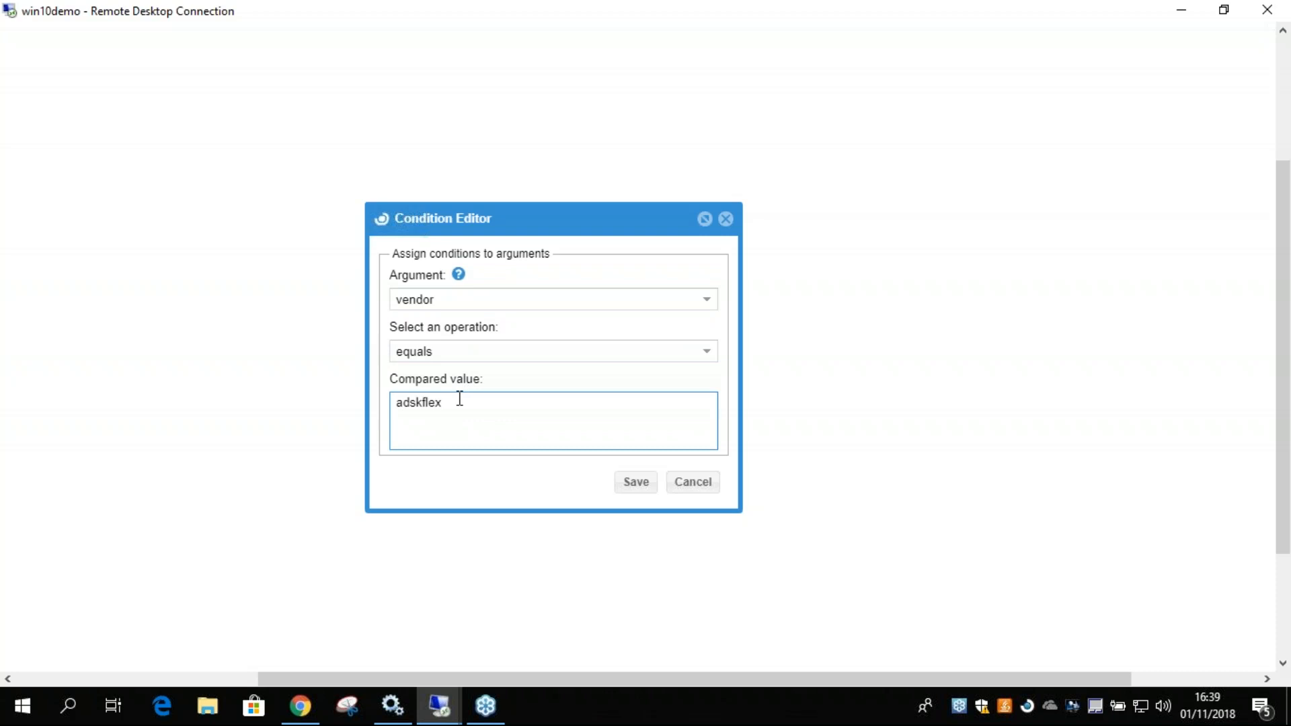
left_click(636, 483)
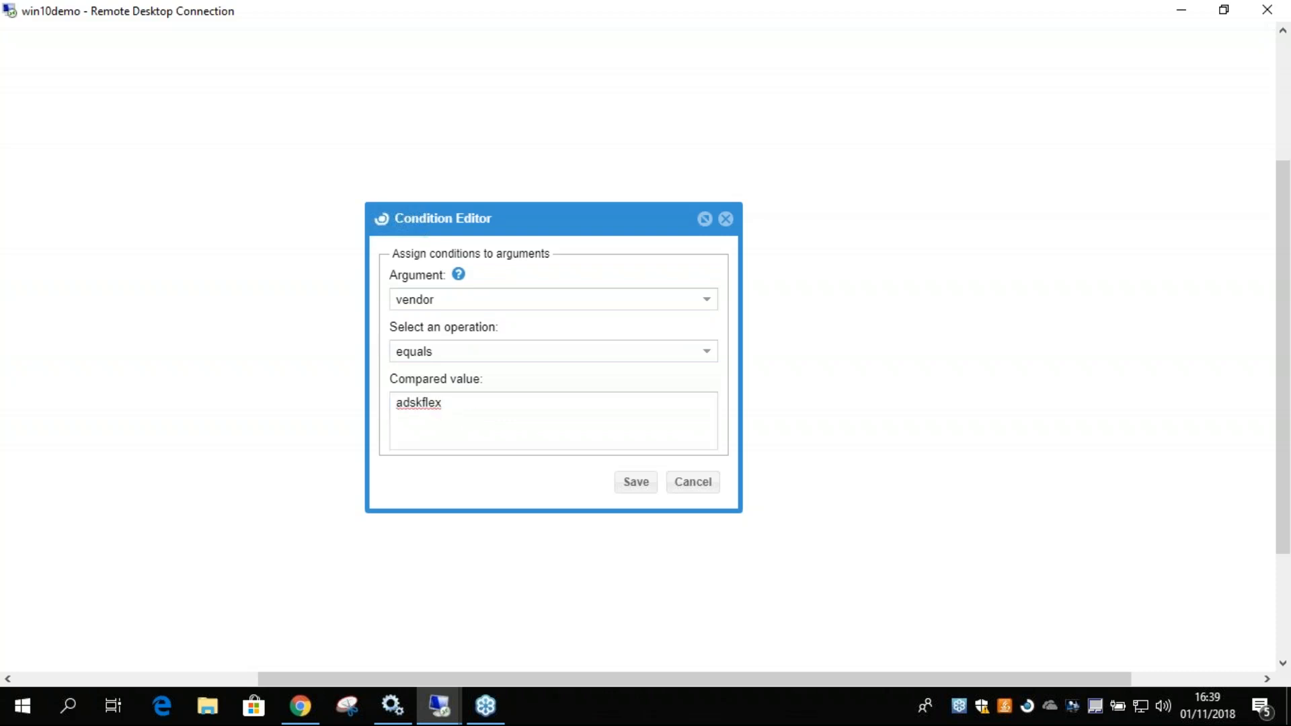
Add a second condition for time after 09:00 and save the condition.
scroll(1278, 555, "down", 1)
scroll(1277, 555, "down", 2)
left_click(1095, 590)
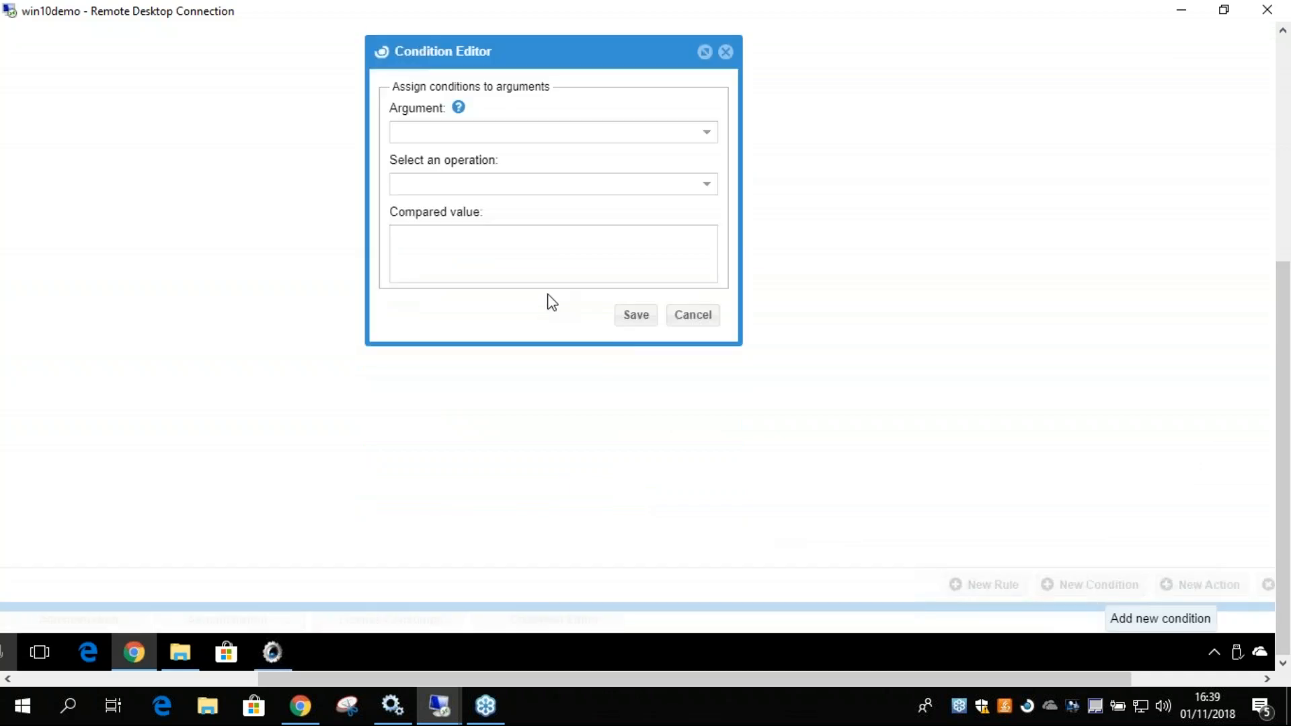
left_click(706, 133)
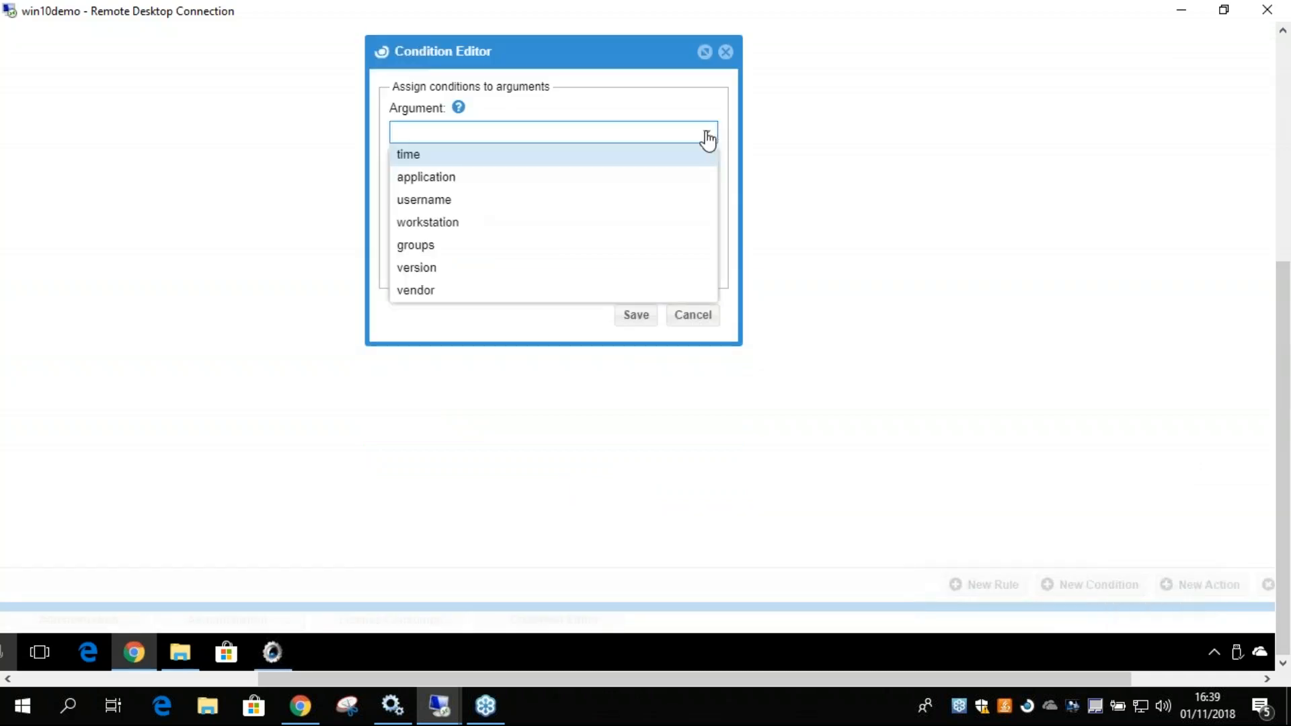
left_click(434, 161)
left_click(450, 183)
left_click(437, 207)
left_click(447, 239)
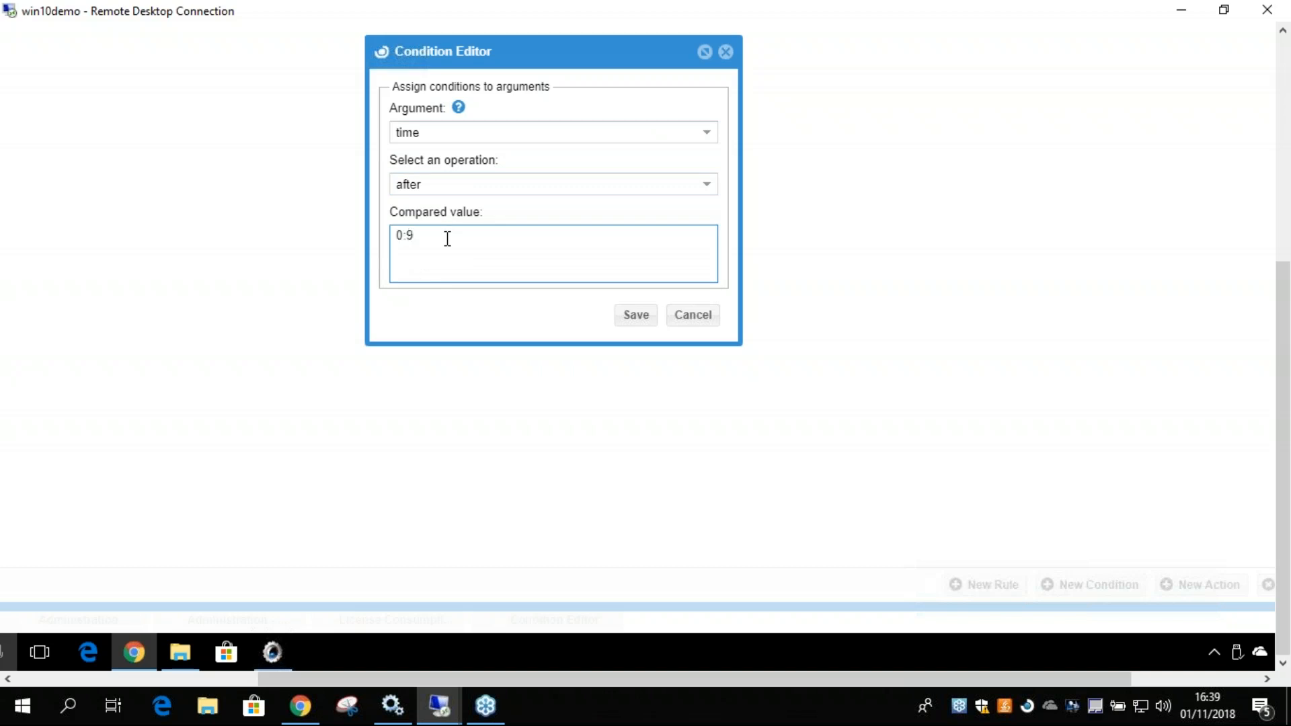
type("09:00")
left_click(636, 318)
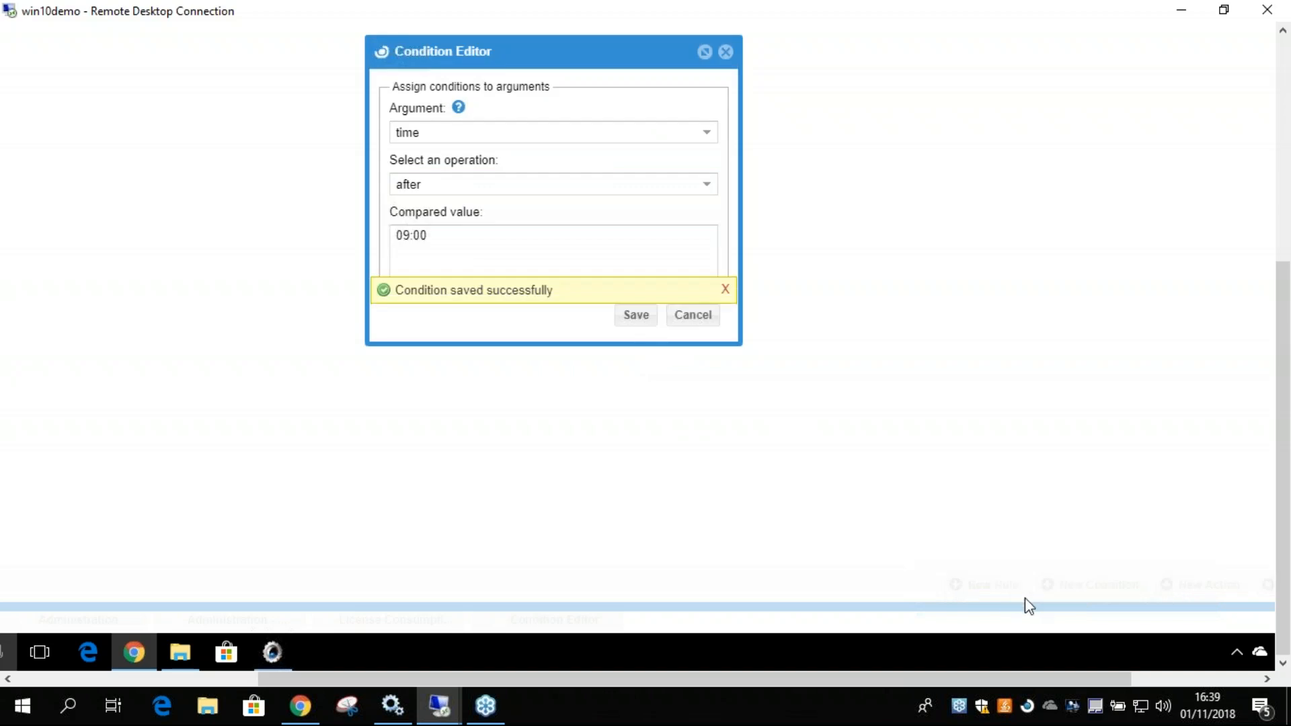
Add a third condition for time before 21:00 and save the condition.
left_click(1095, 599)
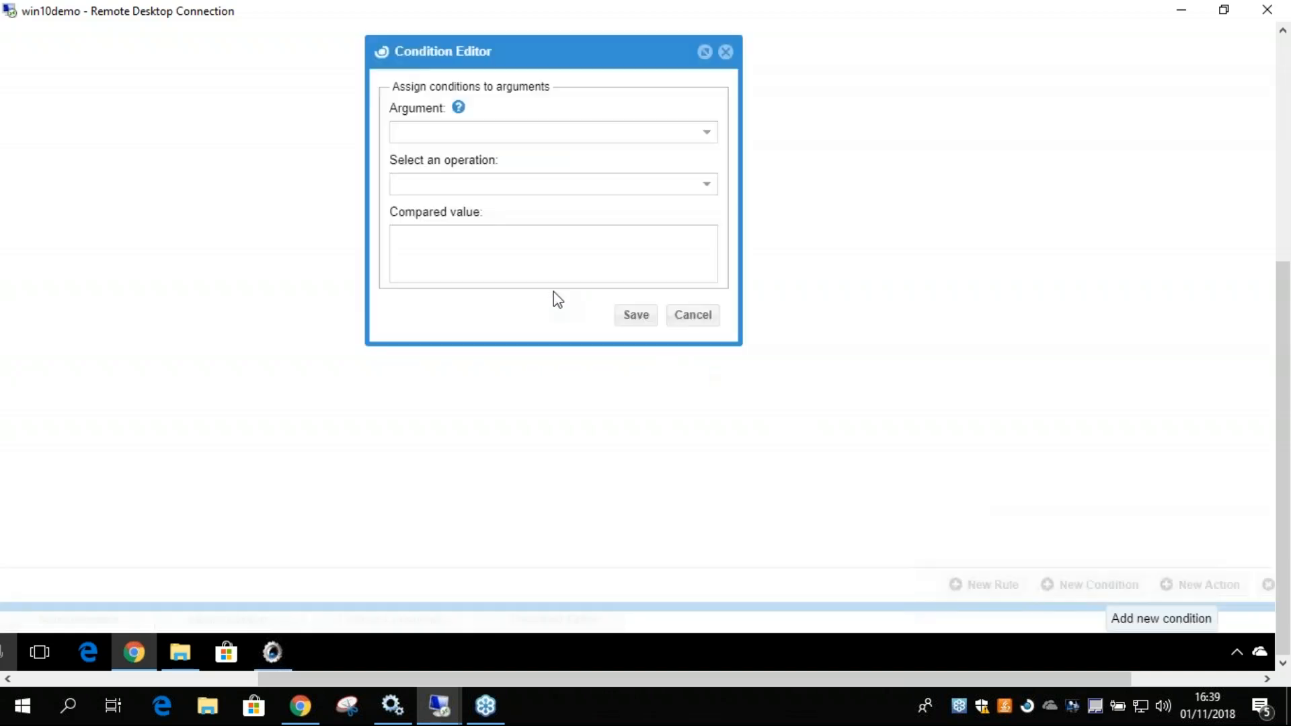
left_click(487, 132)
left_click(473, 156)
left_click(454, 190)
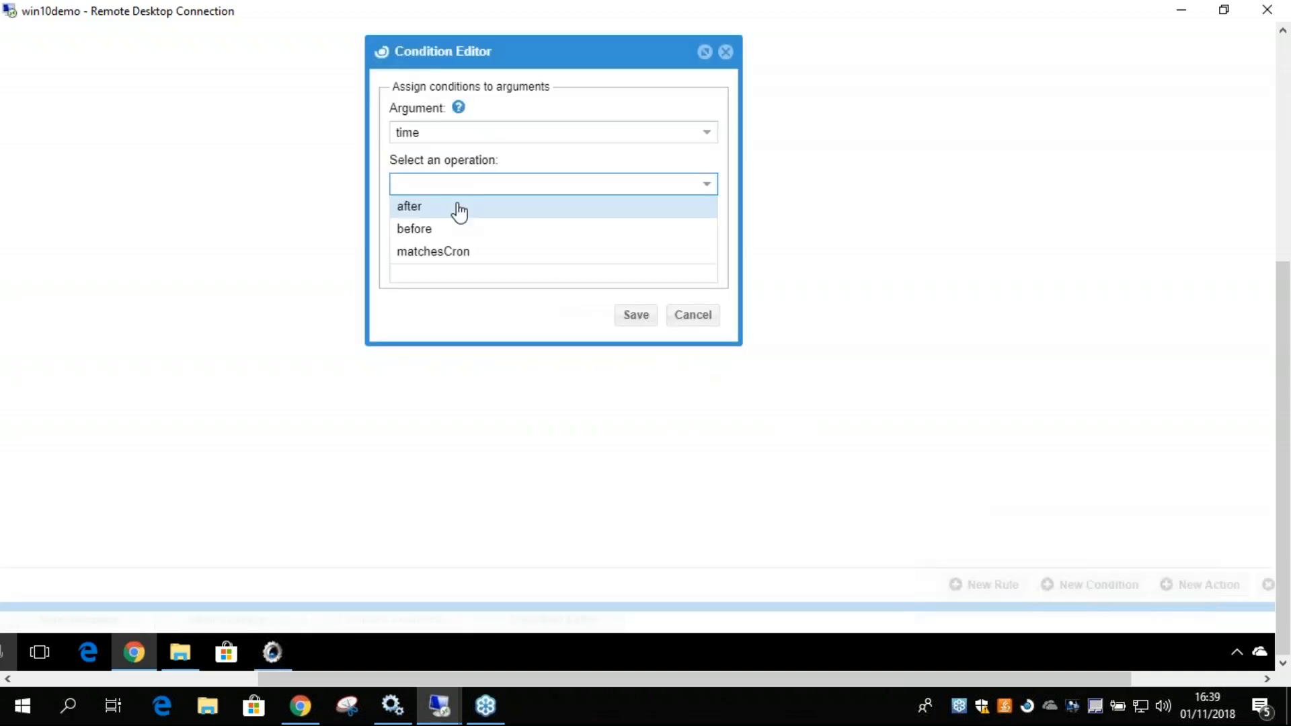
left_click(415, 230)
left_click(434, 246)
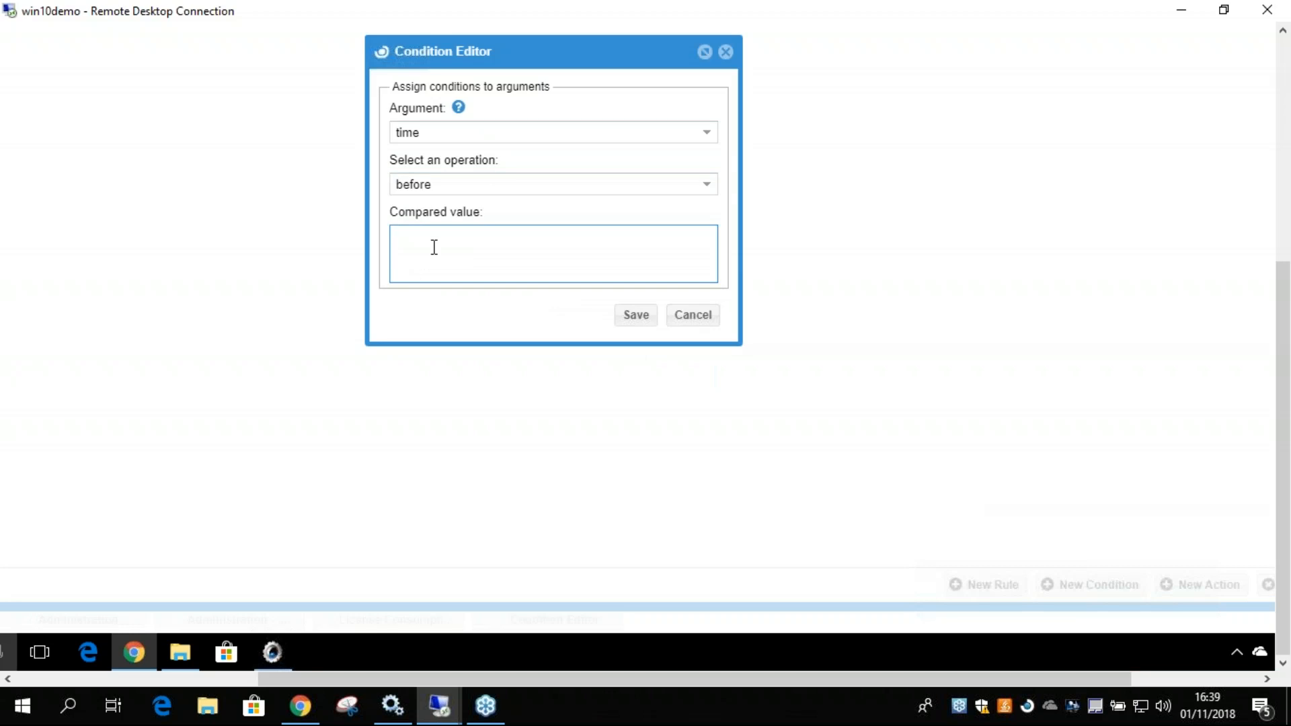
type("21:00")
left_click(632, 322)
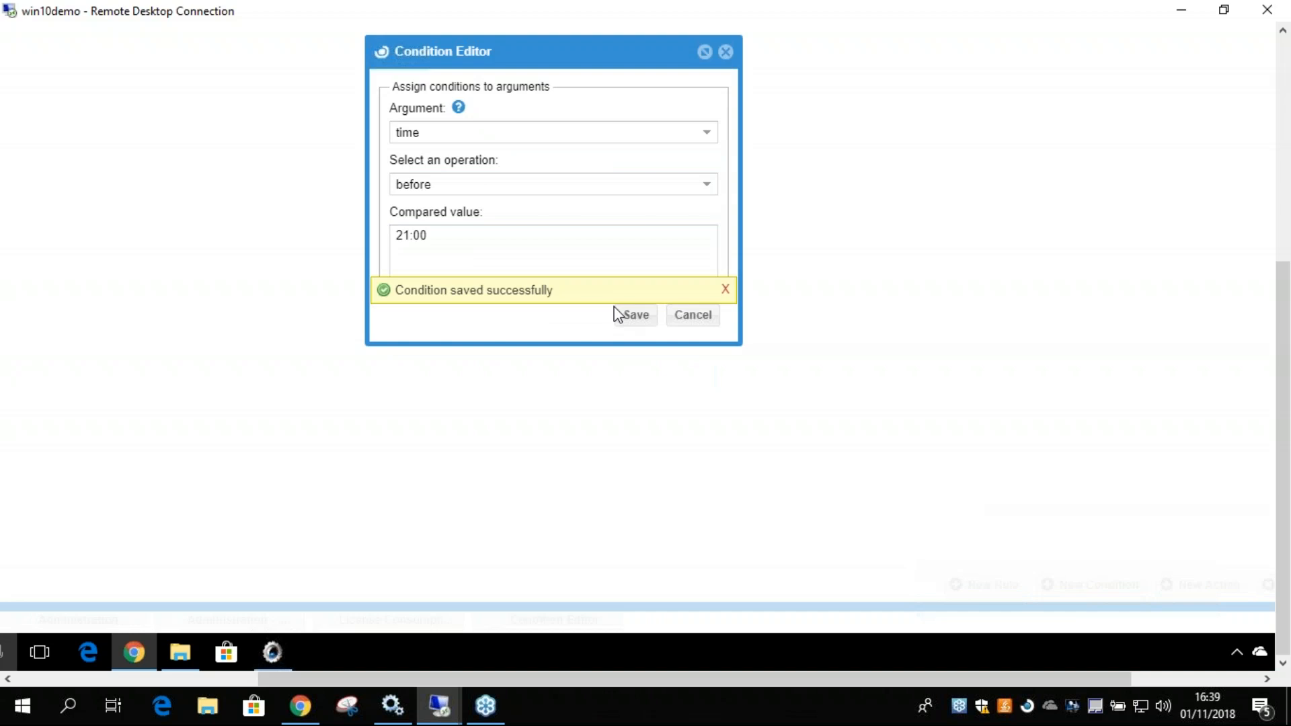
Enable the Deny action and the vendor, time after 09:00 and time before 21:00 conditions for the existing rule.
left_click_drag(1280, 430, 1280, 206)
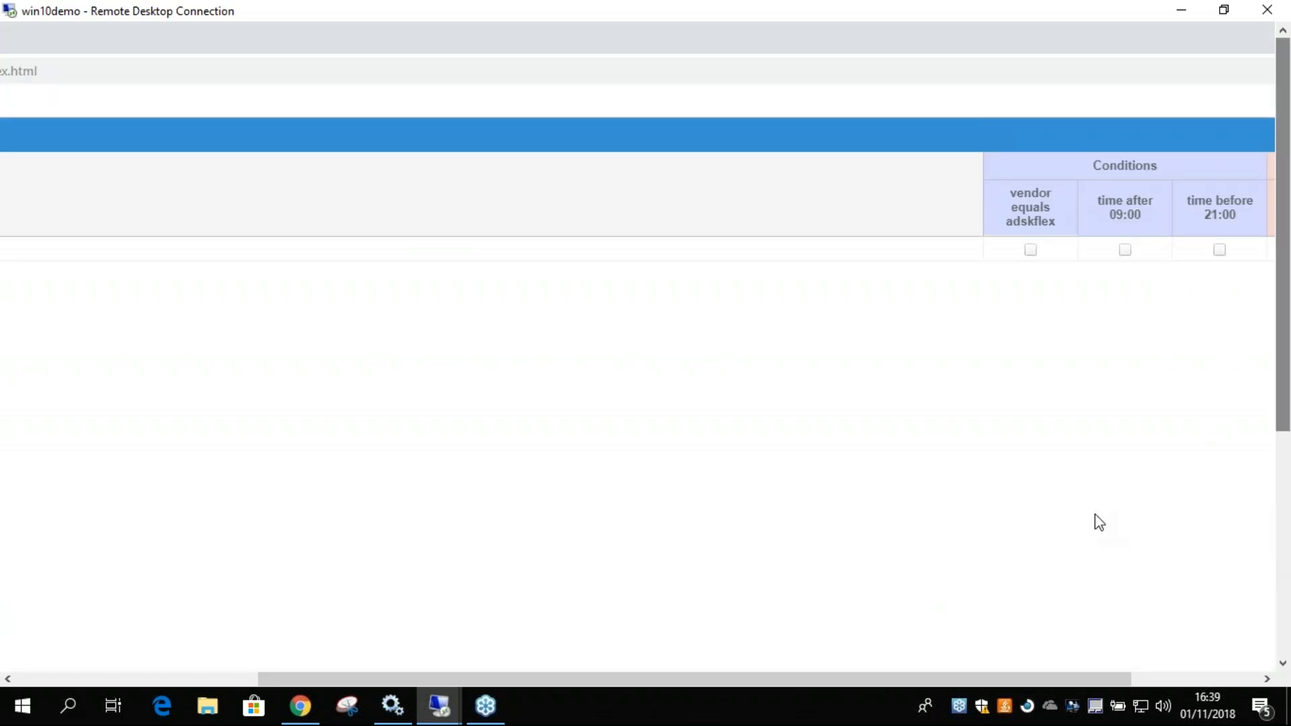
left_click_drag(906, 683, 1111, 677)
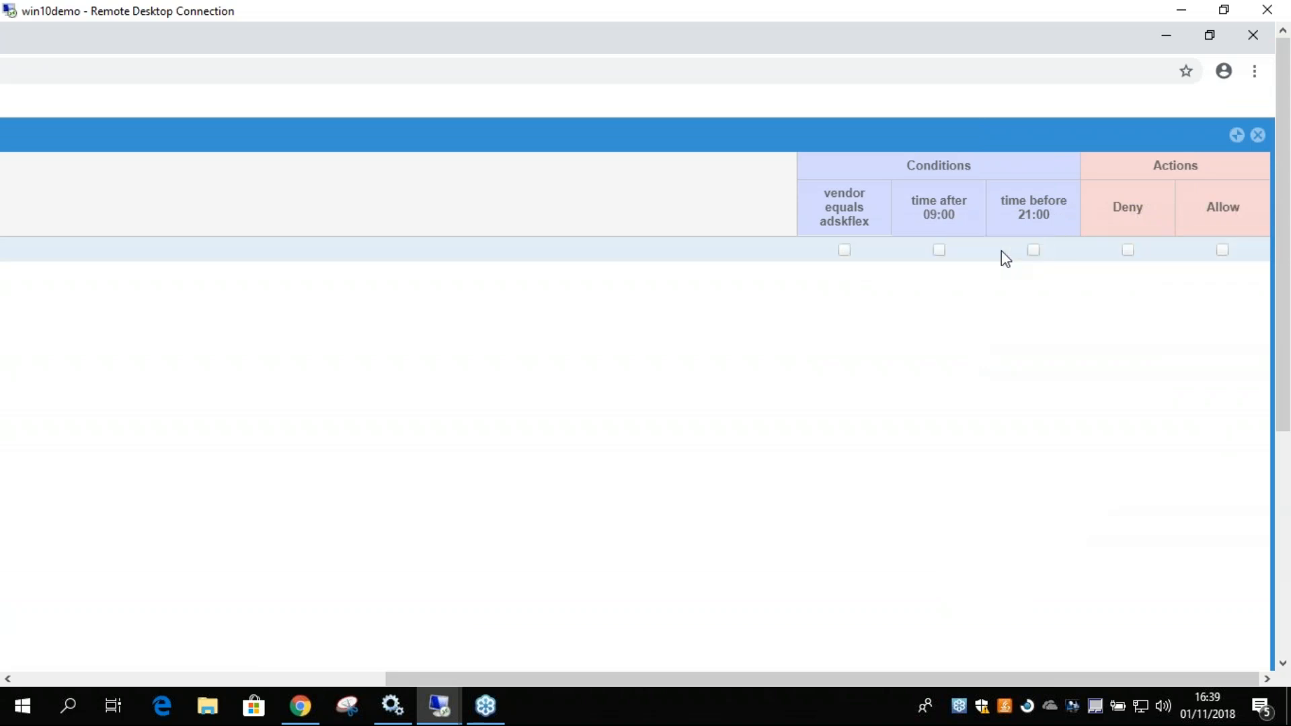
left_click(1128, 251)
left_click(1034, 250)
left_click(939, 250)
left_click(844, 250)
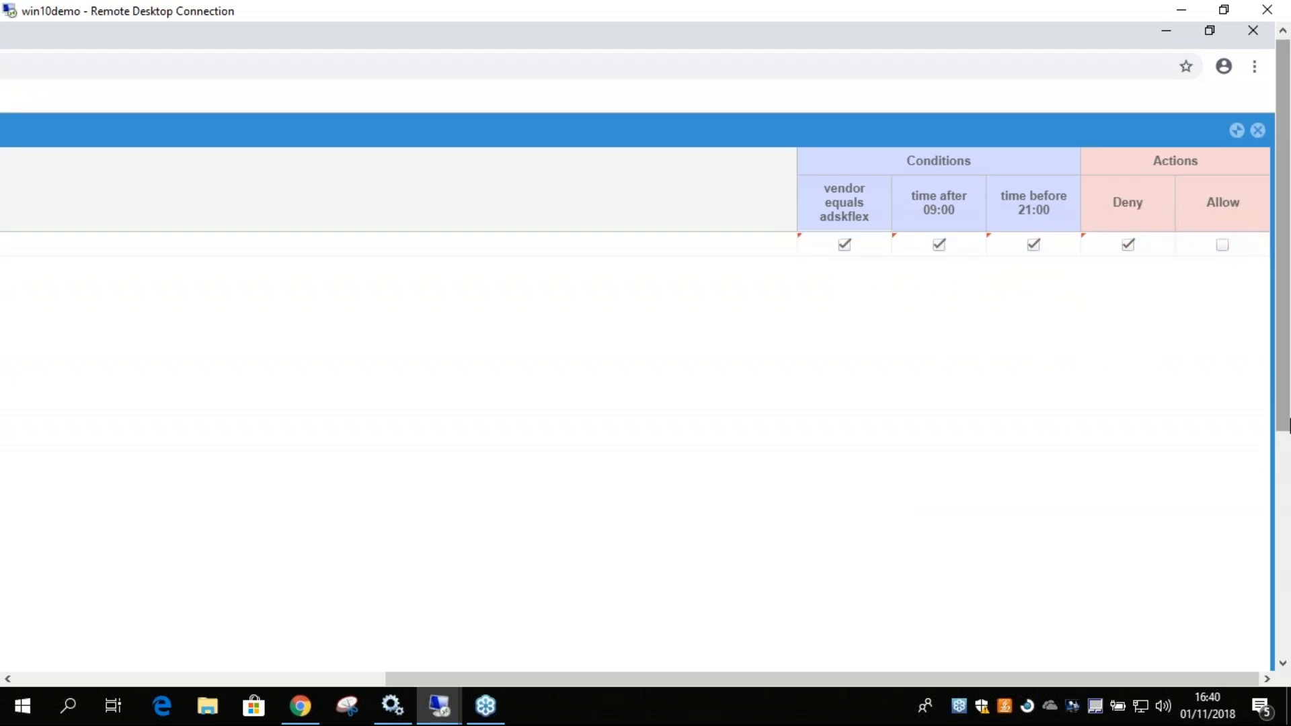
key("alt+Tab")
left_click(425, 723)
left_click(419, 619)
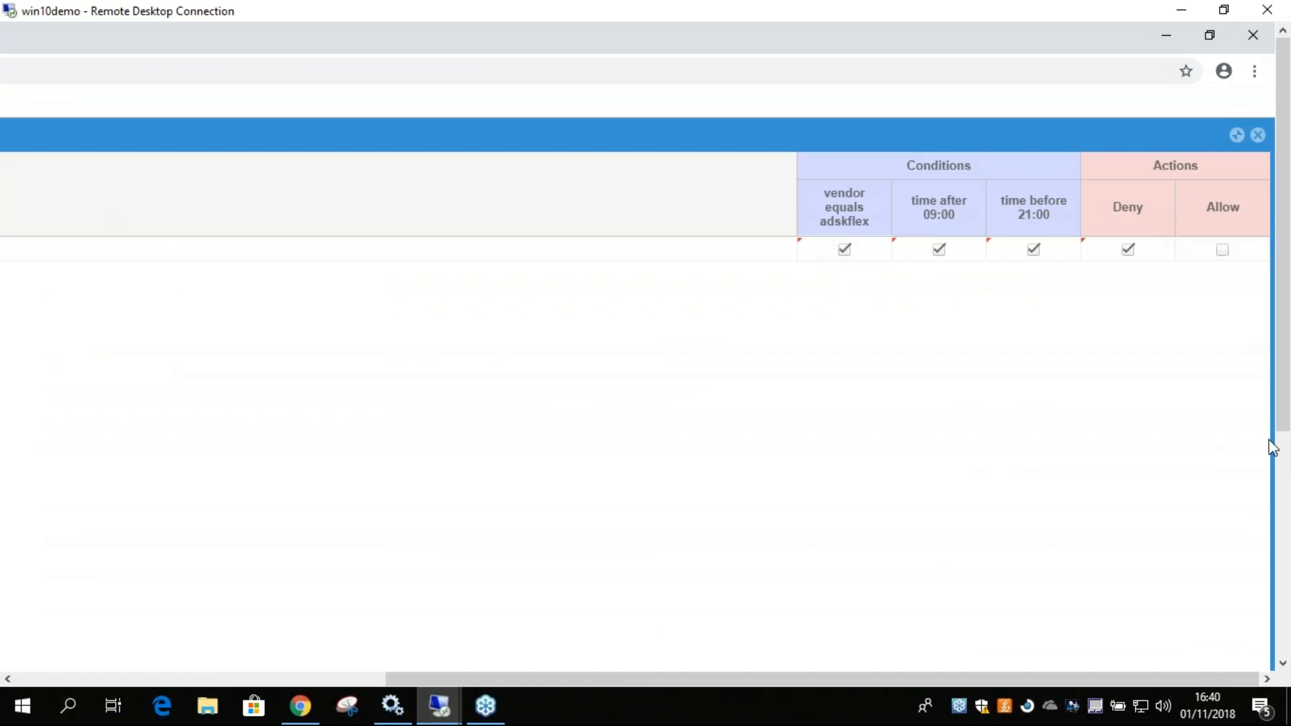
Add a condition where the version equals 2017 and save the condition.
left_click(1284, 531)
left_click(888, 589)
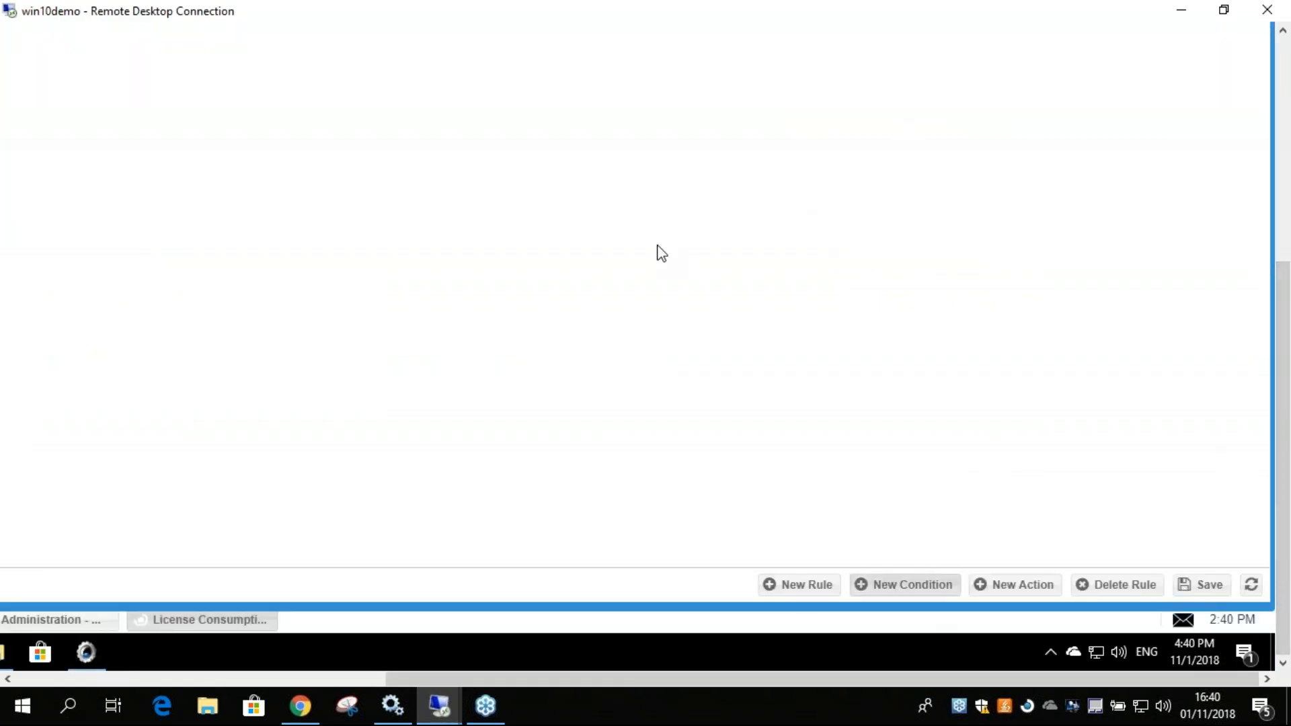
left_click(472, 129)
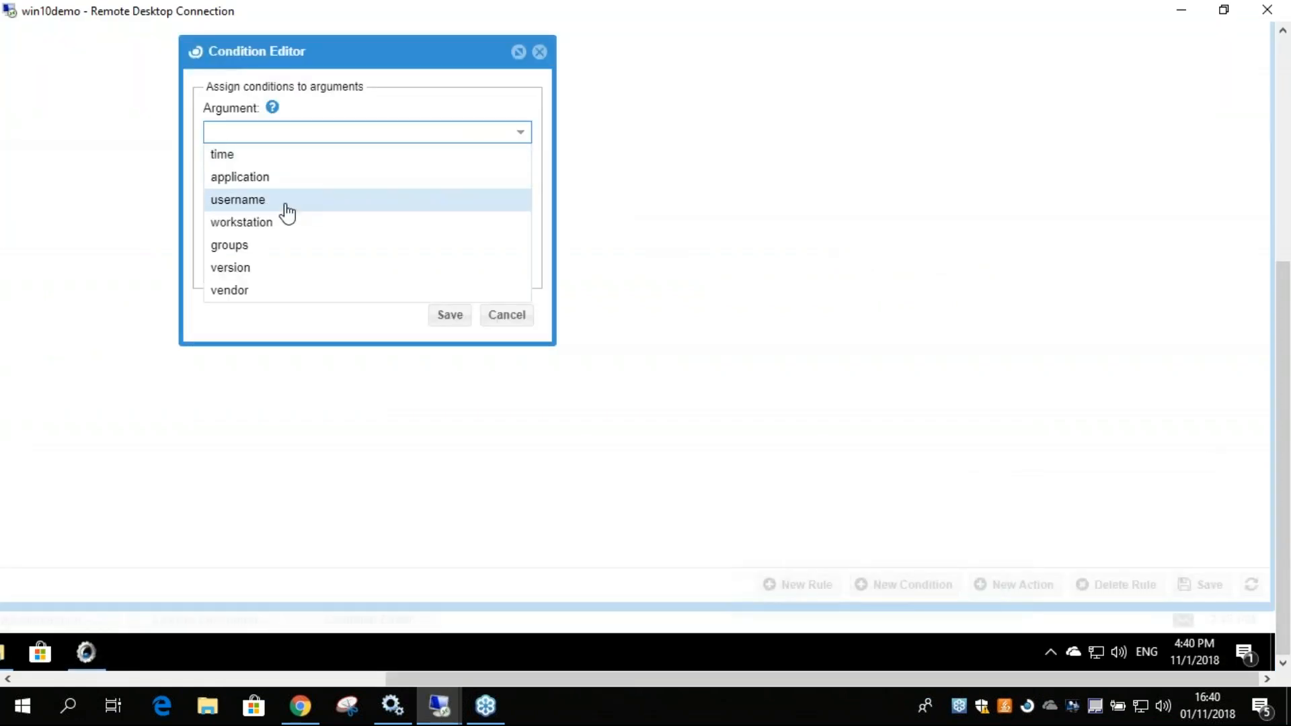
left_click(254, 269)
left_click(265, 186)
left_click(264, 209)
type("2017")
left_click(467, 315)
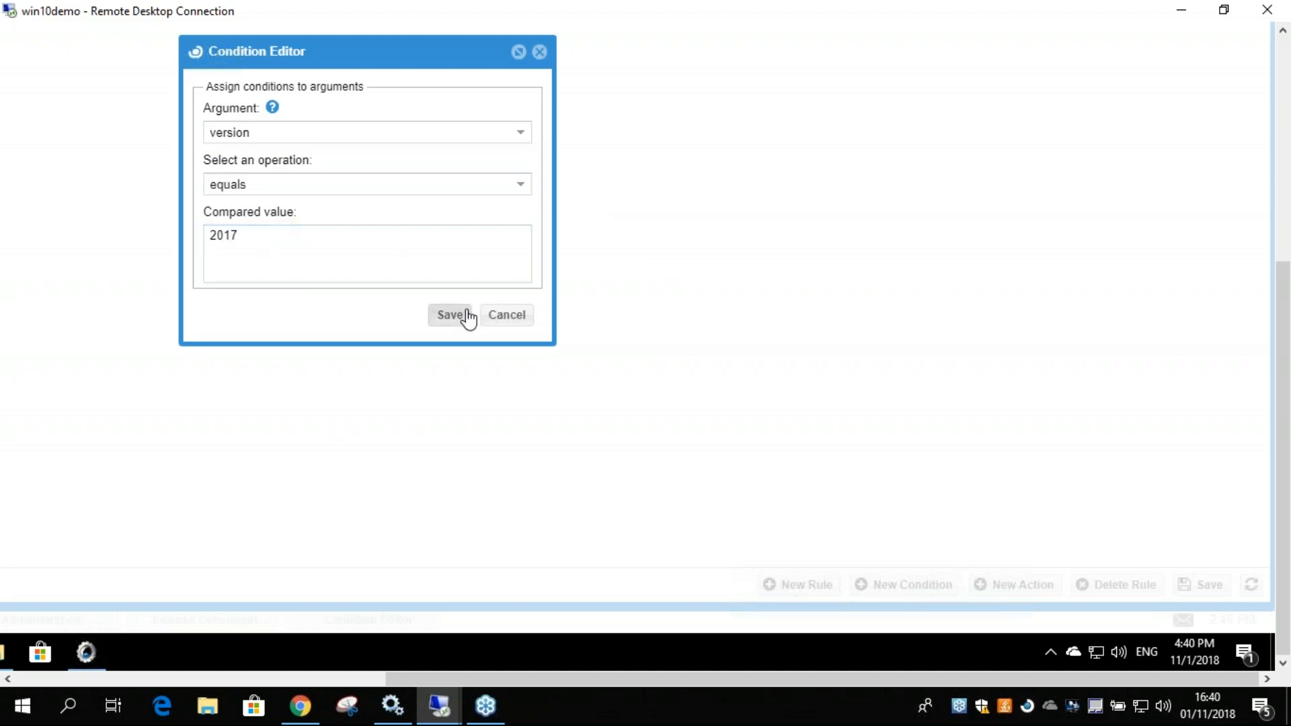
Enable the version equals 2017 condition for the Deny rule and save the rules table.
left_click_drag(1284, 356, 1283, 129)
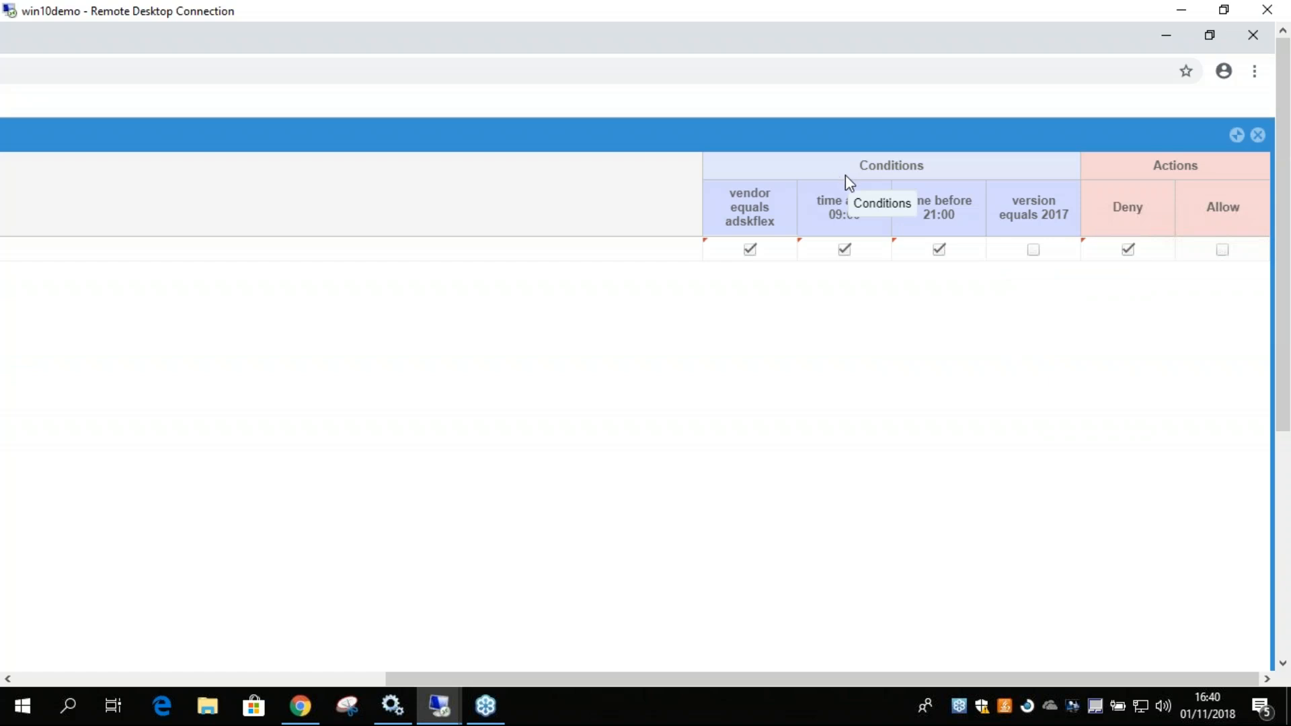
left_click(1034, 252)
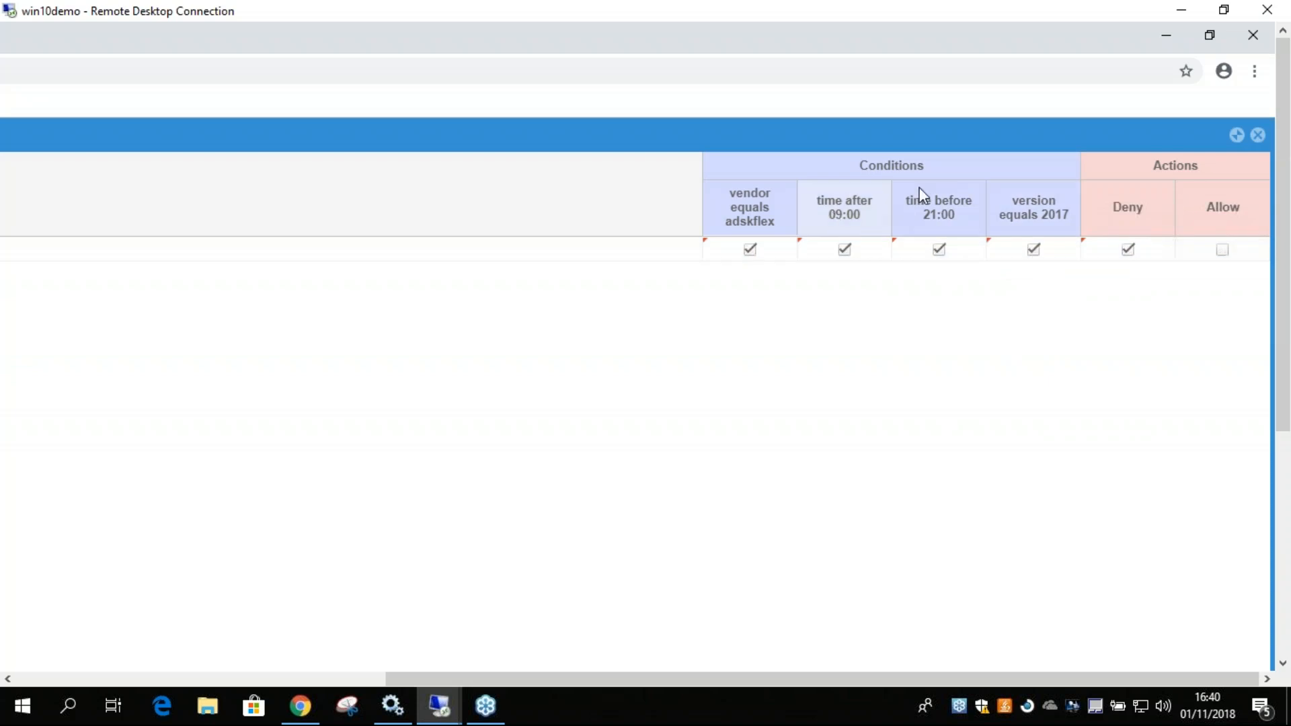
left_click_drag(1282, 342, 1181, 562)
left_click(1201, 584)
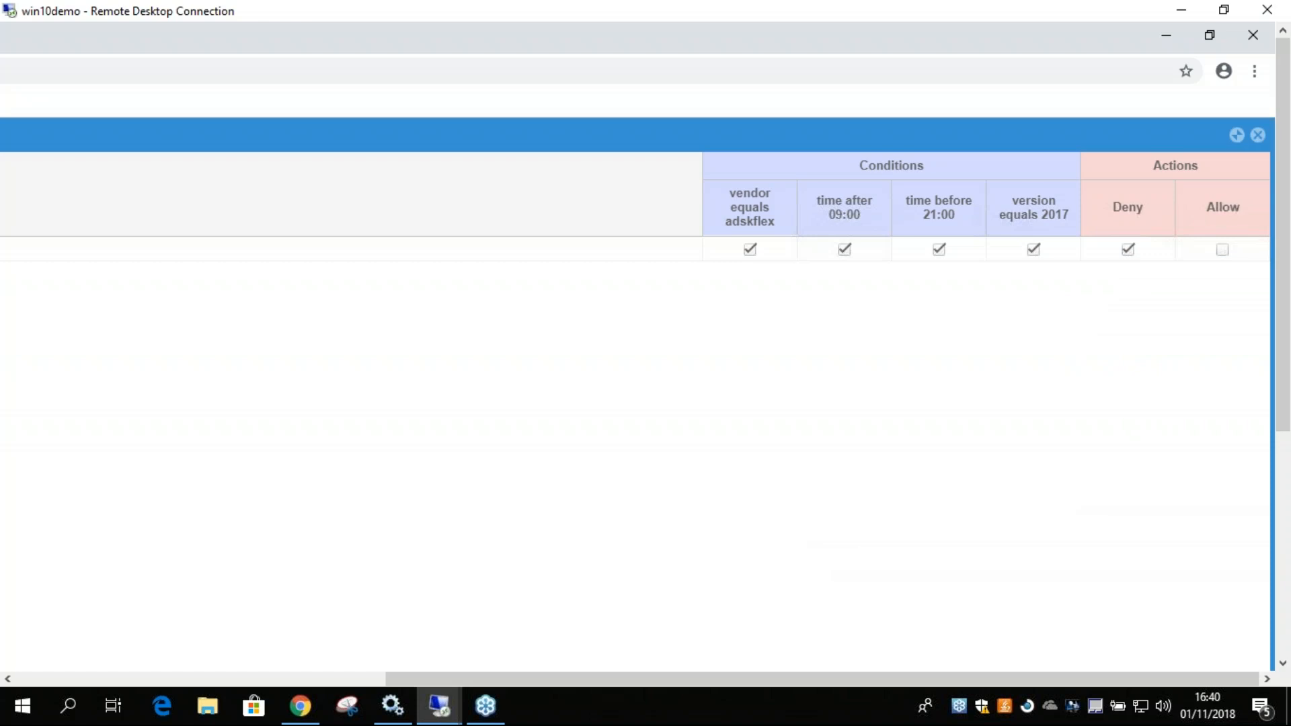
Go to the remote desktop, try to launch AutoCAD 2017, move the resulting dialog toward the centre and dismiss it.
left_click_drag(1284, 369, 1284, 663)
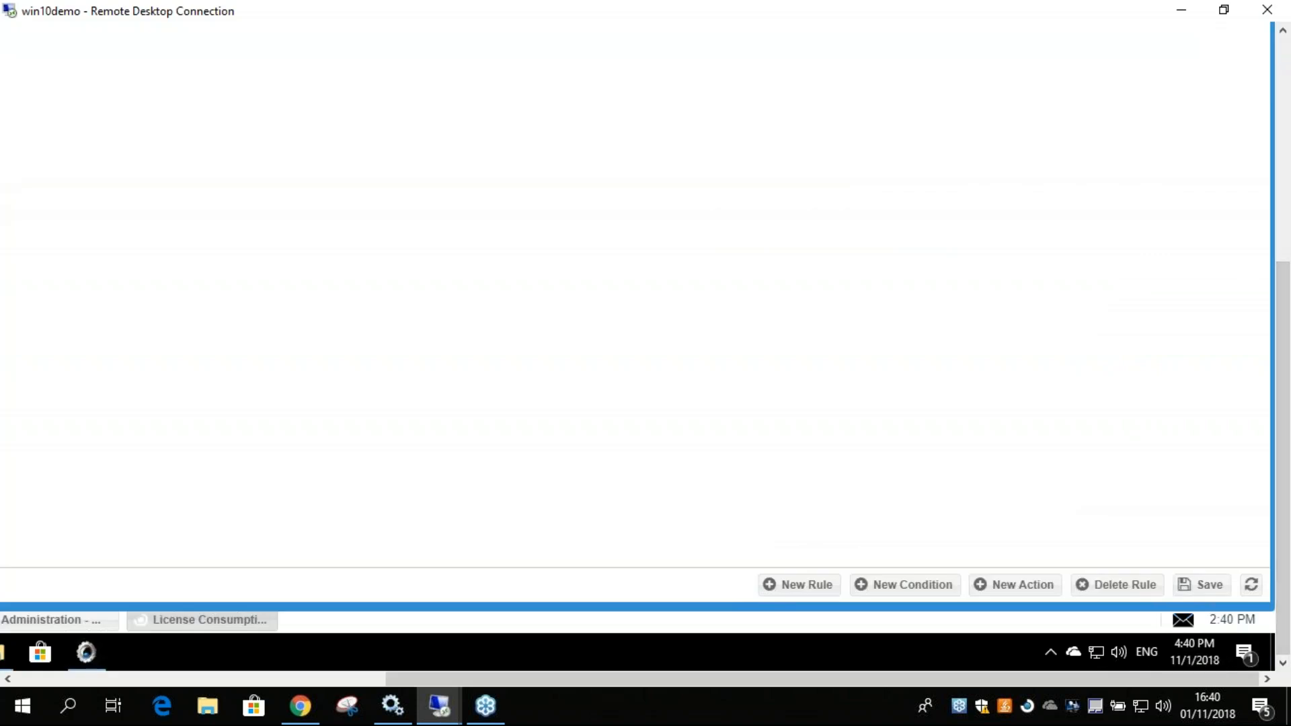
left_click(1272, 651)
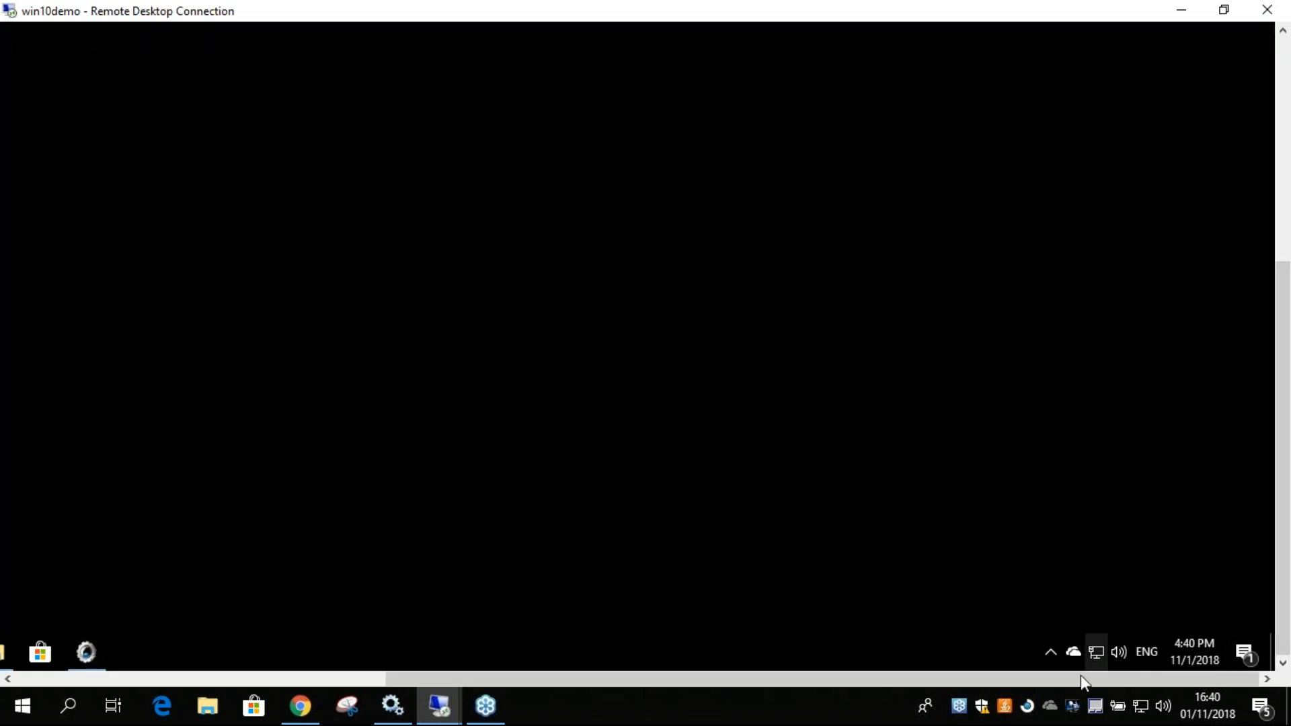
left_click_drag(966, 679, 618, 679)
left_click_drag(1282, 511, 1276, 265)
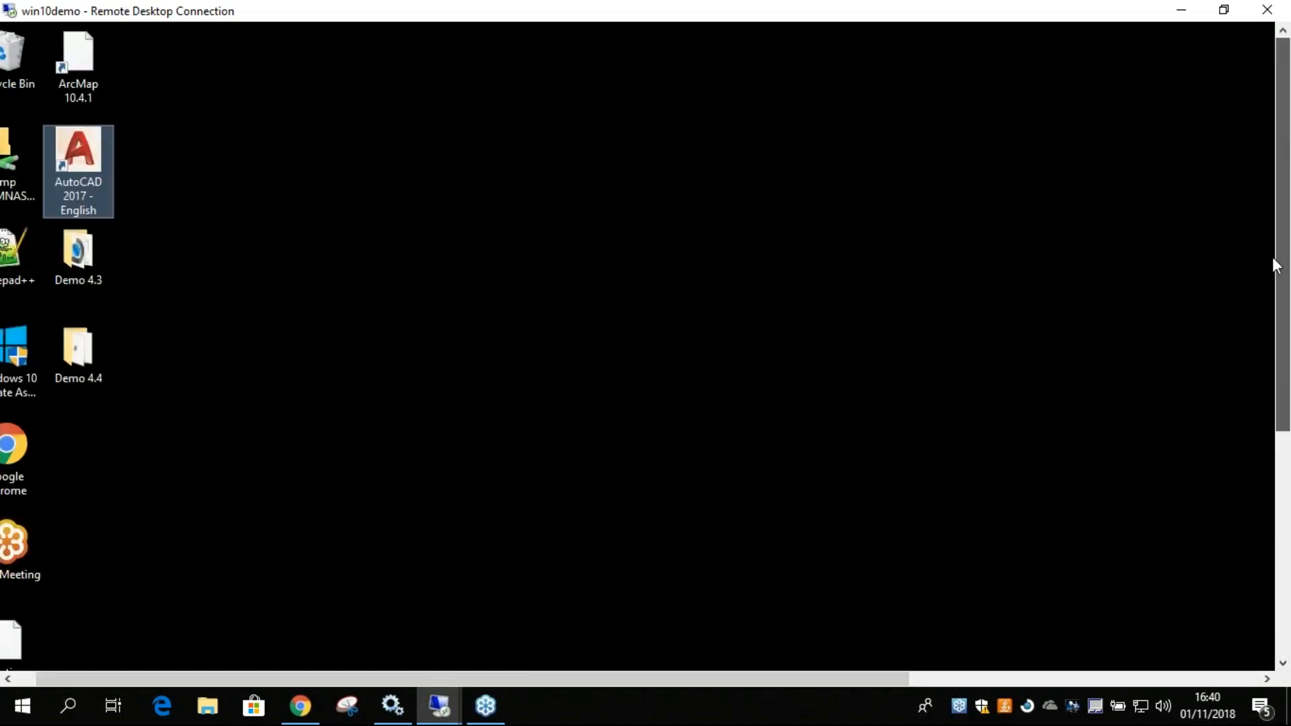
double_click(87, 161)
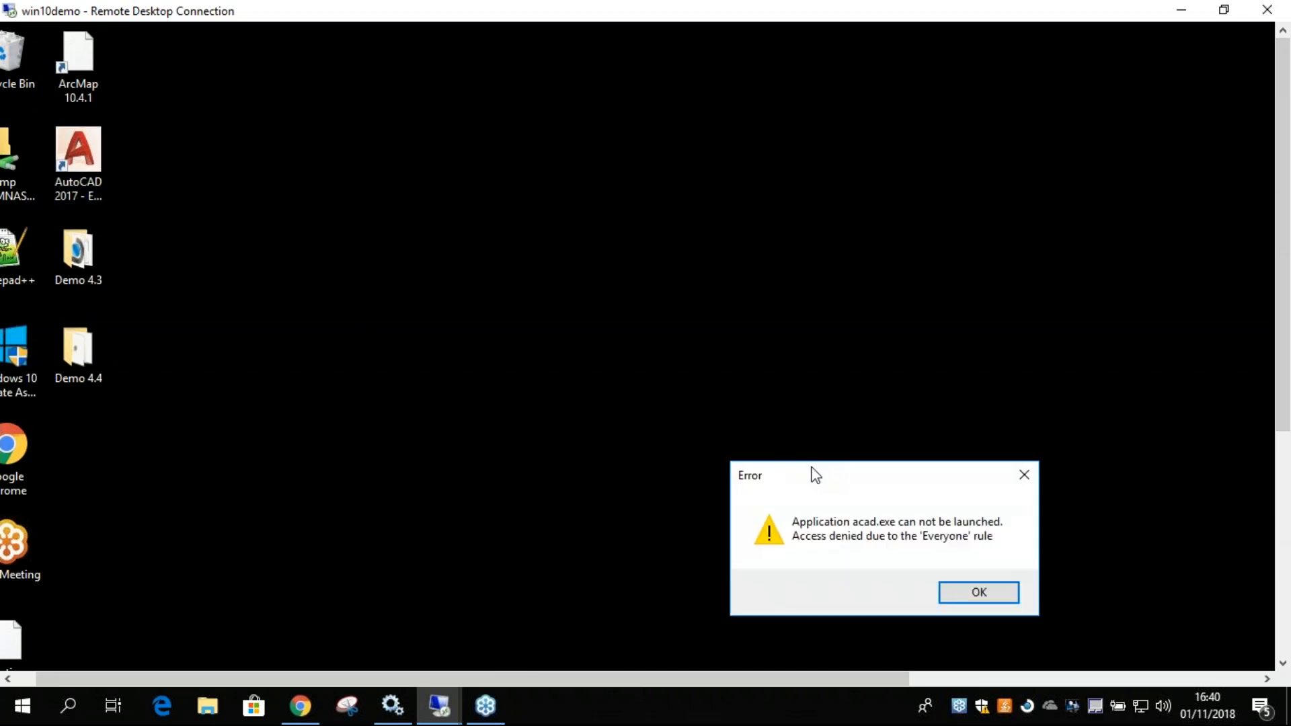
left_click_drag(832, 478, 693, 226)
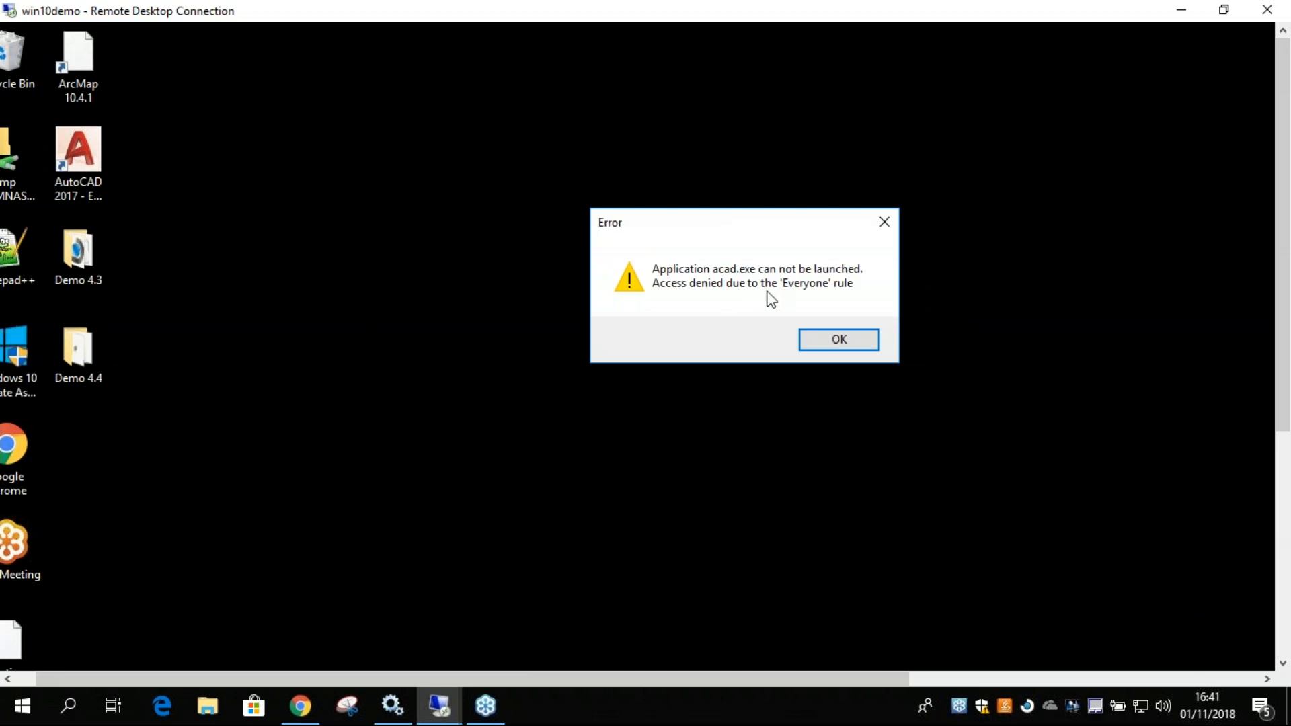
left_click(846, 342)
Return to the License Consumption Rules Table in the remote browser and examine the first rule's name.
left_click_drag(1279, 340, 1279, 579)
left_click(460, 653)
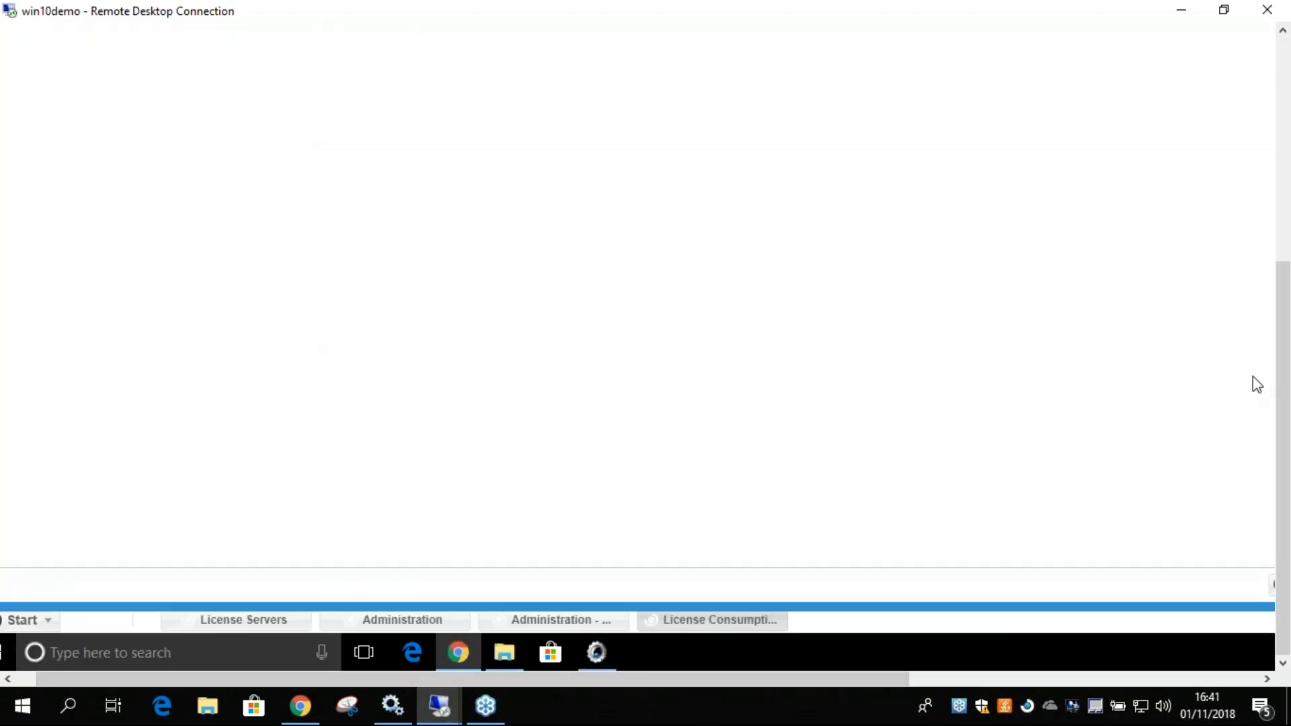
left_click_drag(1284, 417, 1282, 195)
left_click_drag(853, 679, 320, 450)
left_click(99, 242)
left_click_drag(98, 241, 62, 243)
left_click(162, 242)
Add a new rule below the existing Deny rule in the License Consumption Rules Table.
left_click_drag(1284, 366, 1271, 608)
left_click_drag(868, 678, 1187, 676)
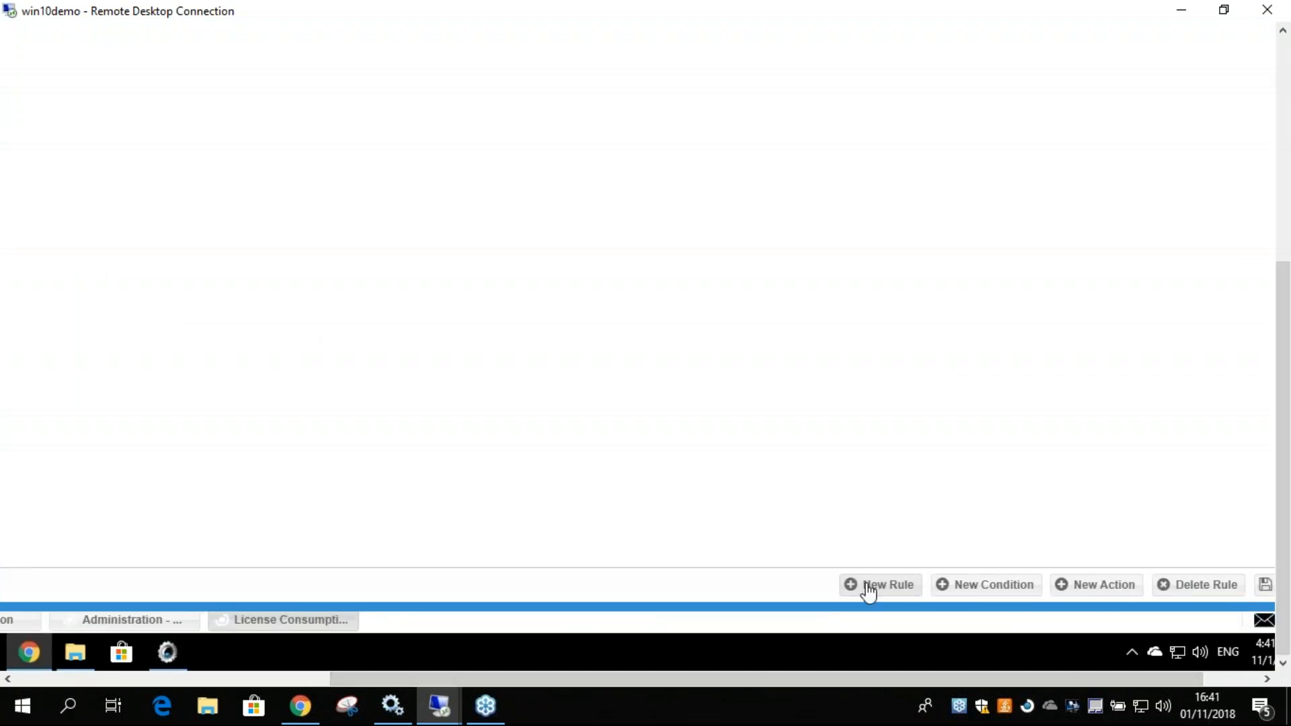
left_click_drag(1284, 554, 1285, 551)
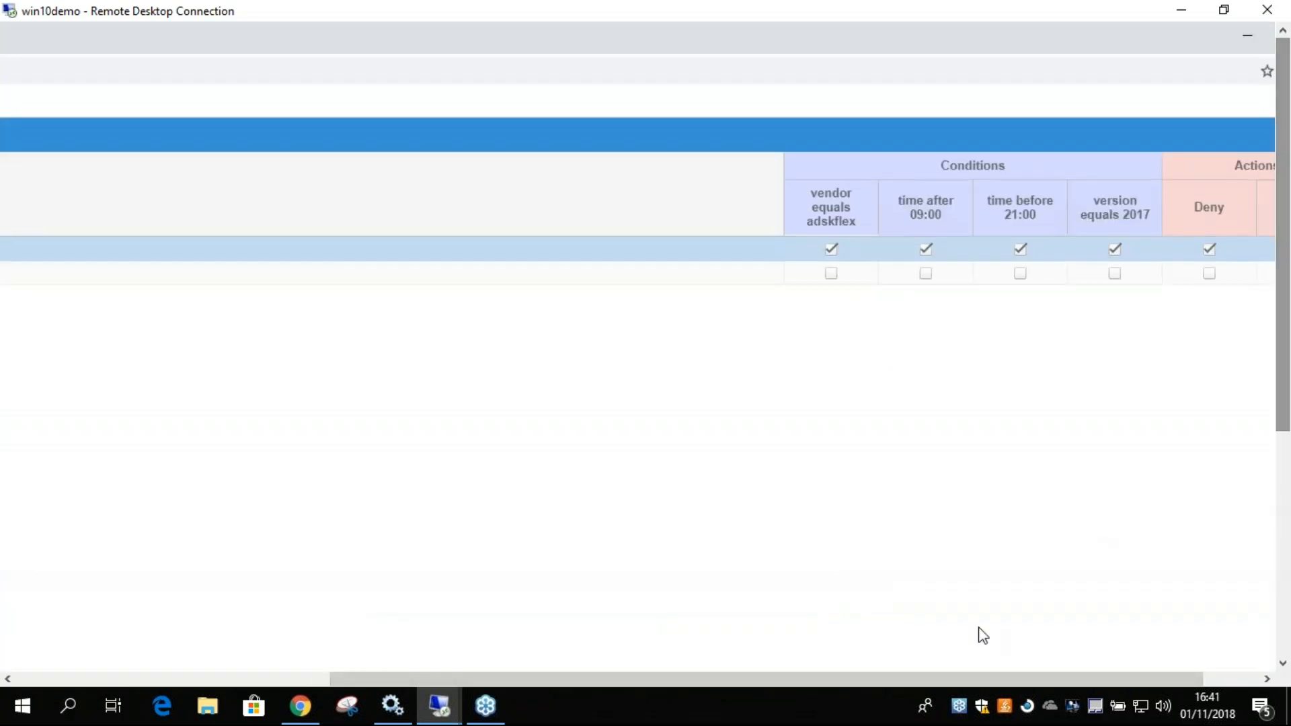
left_click_drag(788, 680, 827, 679)
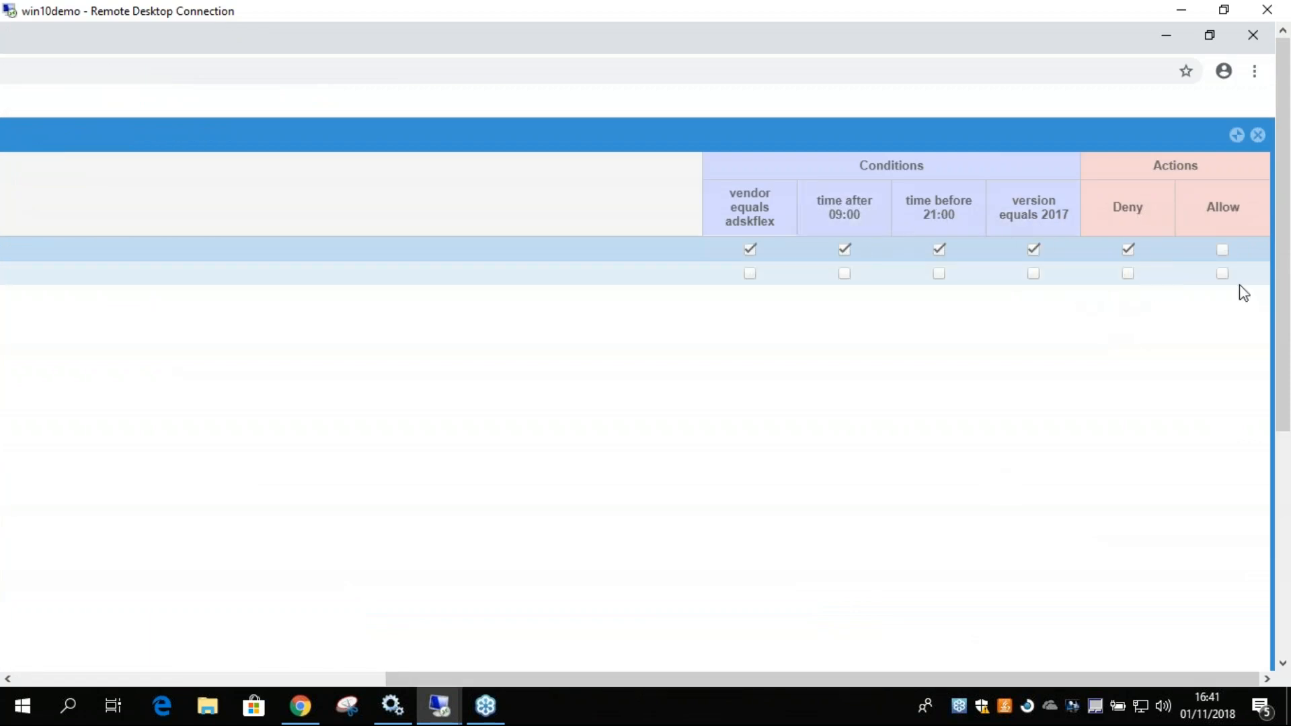
left_click(1223, 273)
left_click(1034, 274)
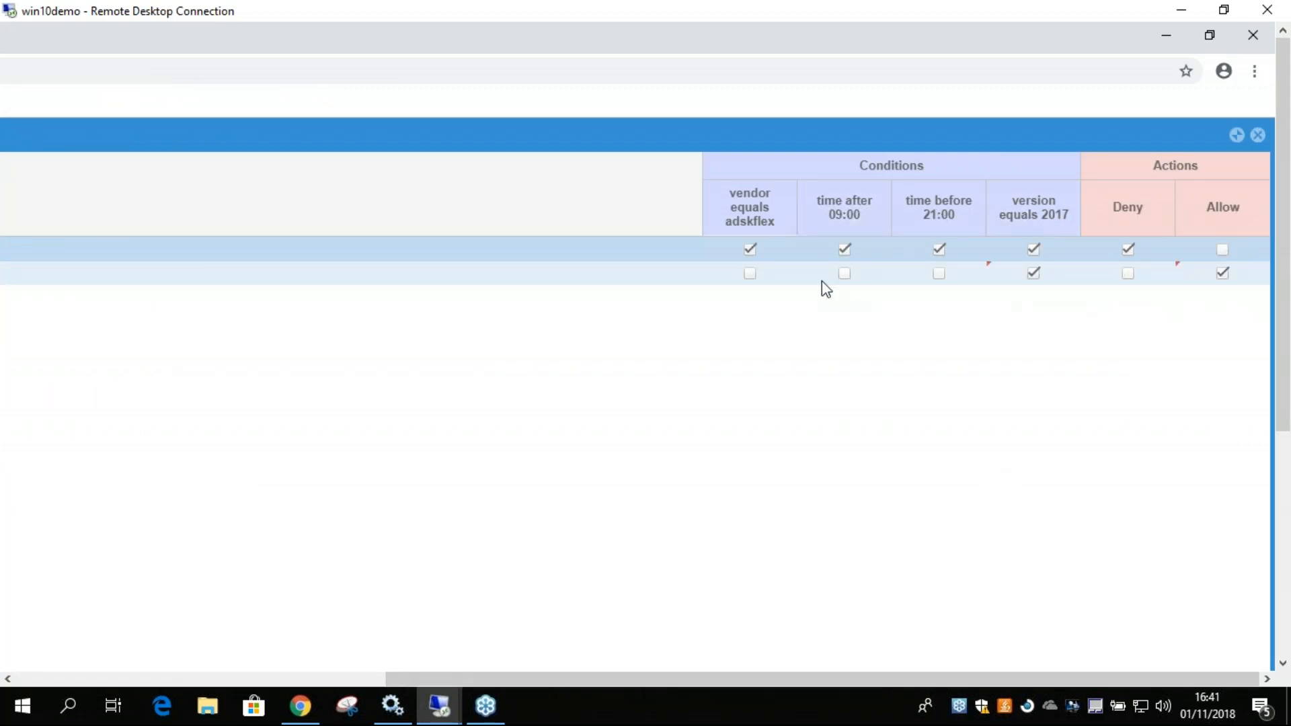
left_click(750, 274)
left_click(1034, 274)
left_click(750, 277)
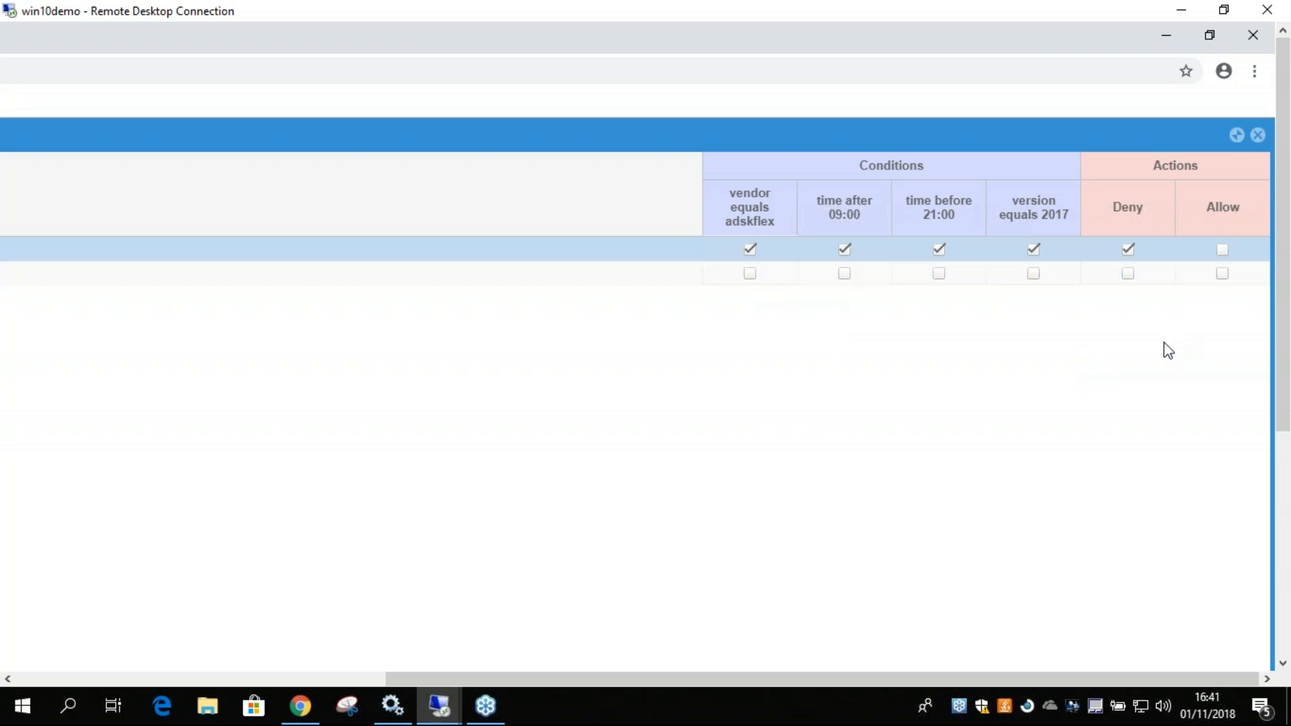
Save the License Consumption Rules Table with the second rule's conditions and actions left unselected.
left_click_drag(1281, 380, 1277, 412)
left_click(1211, 585)
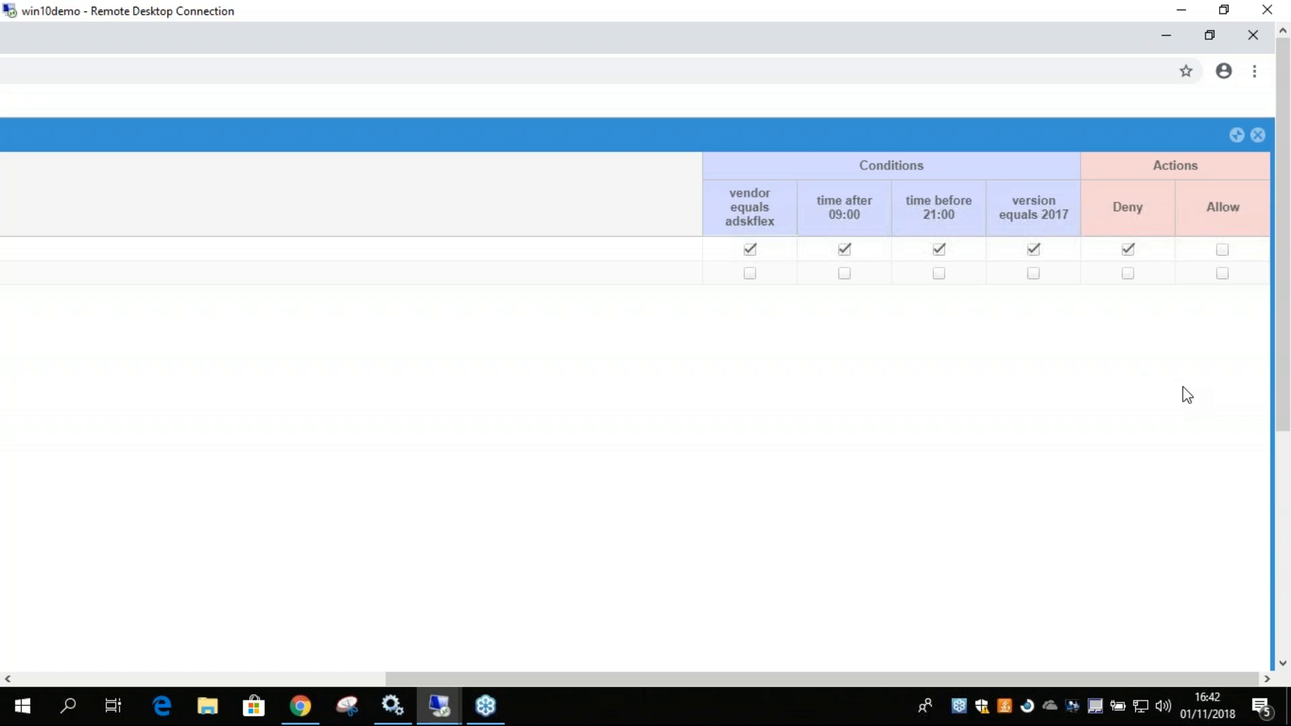
Switch to the OpenLM Standard Configuration presentation in the local Chrome browser and present it full screen from slide 2.
left_click(301, 706)
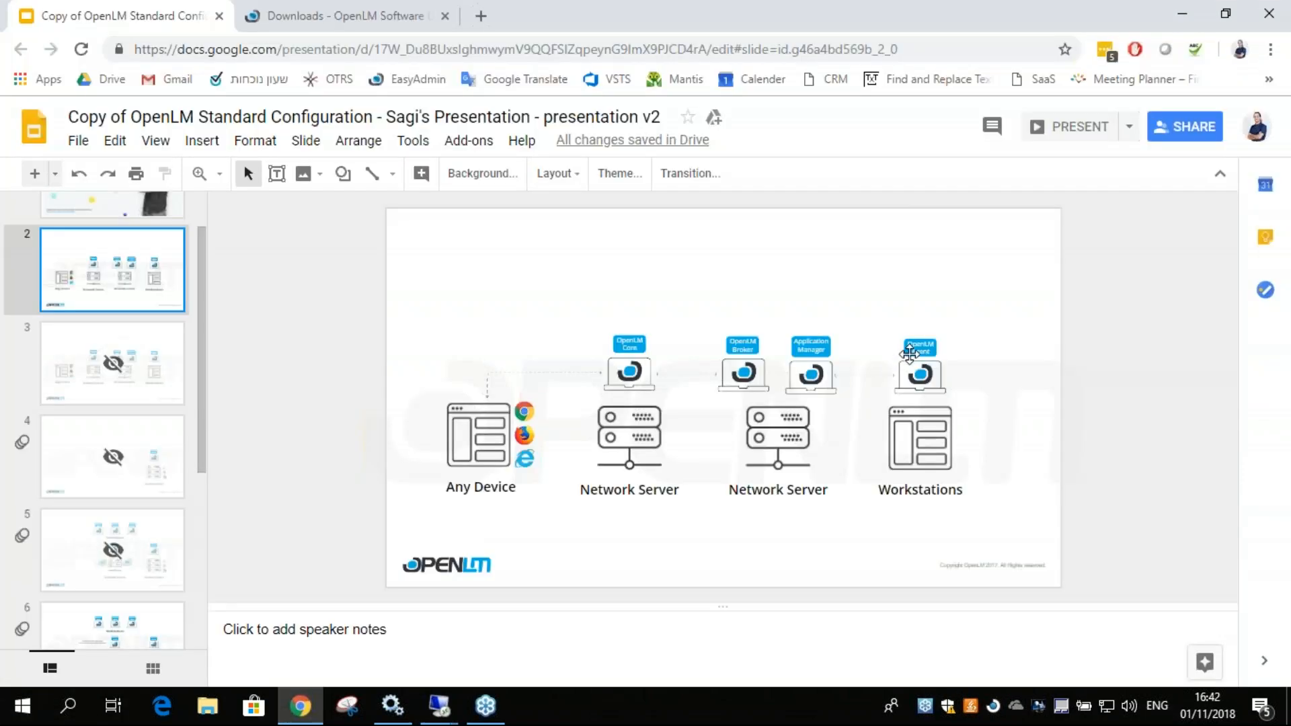
left_click(1067, 128)
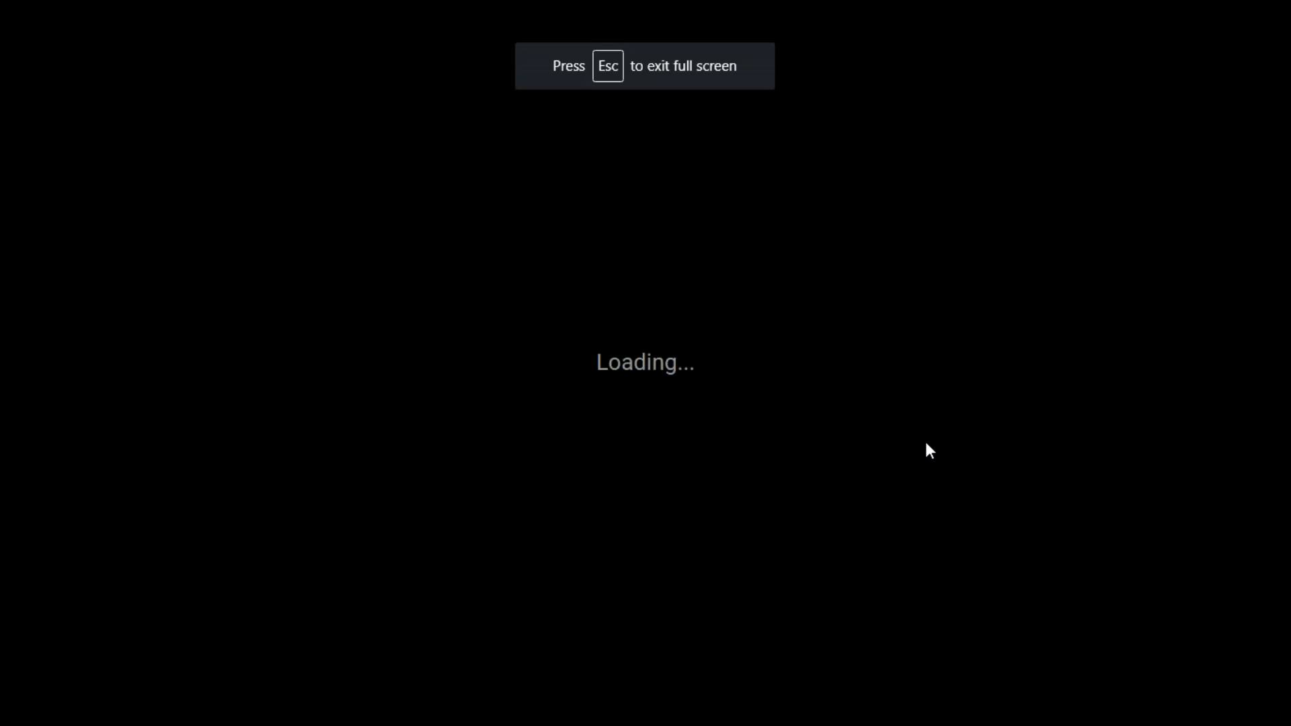
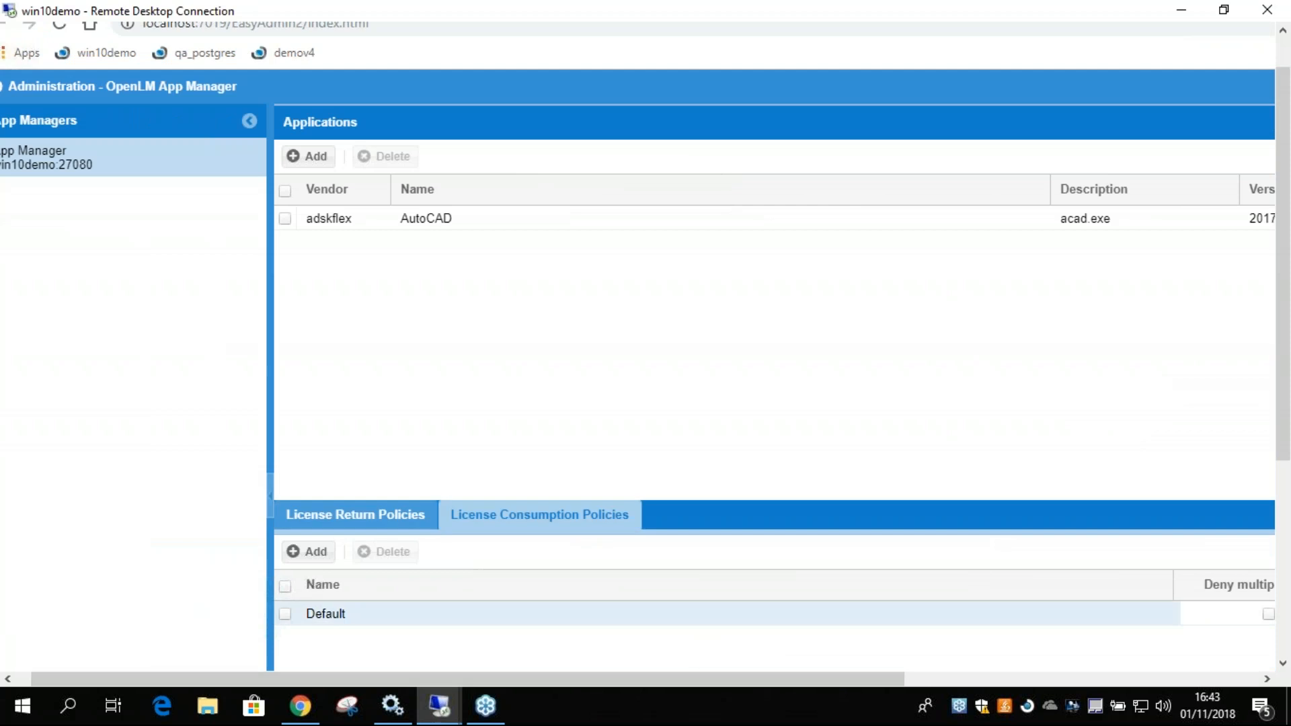
Examine the License Consumption Policy options available for the Default policy.
left_click_drag(706, 680, 1063, 670)
left_click(994, 619)
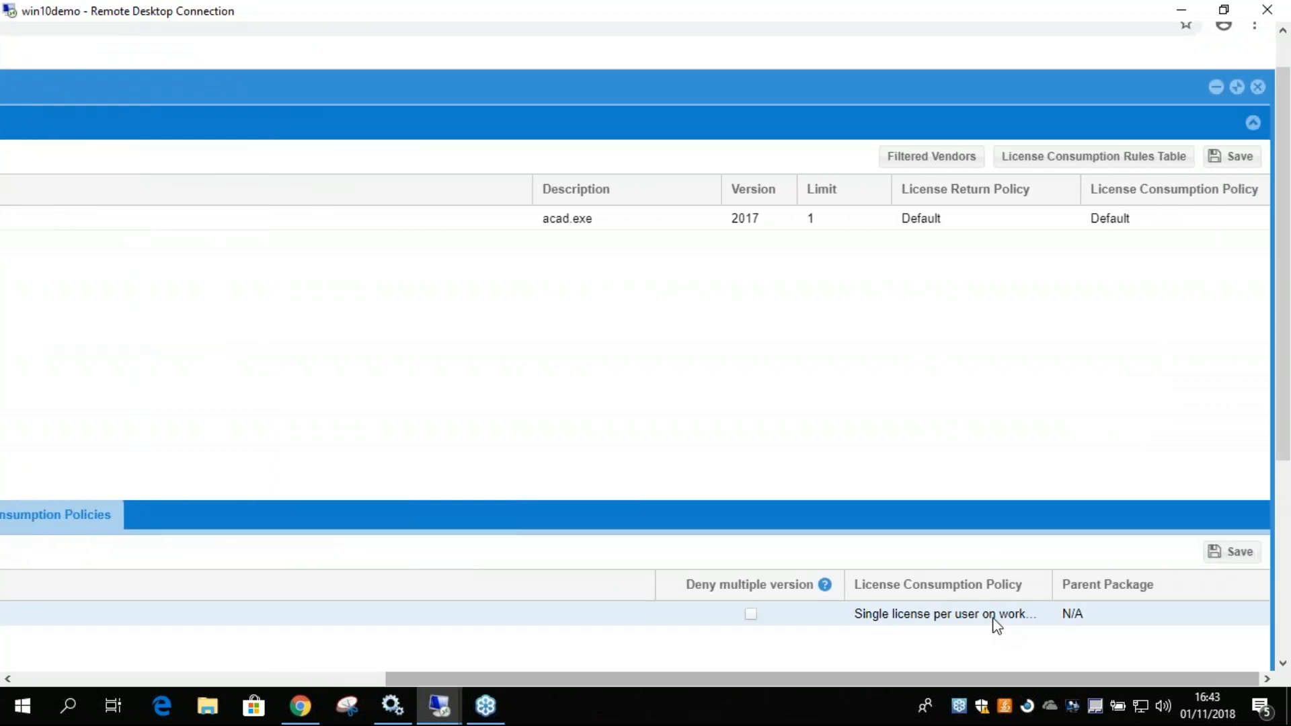
left_click(1040, 614)
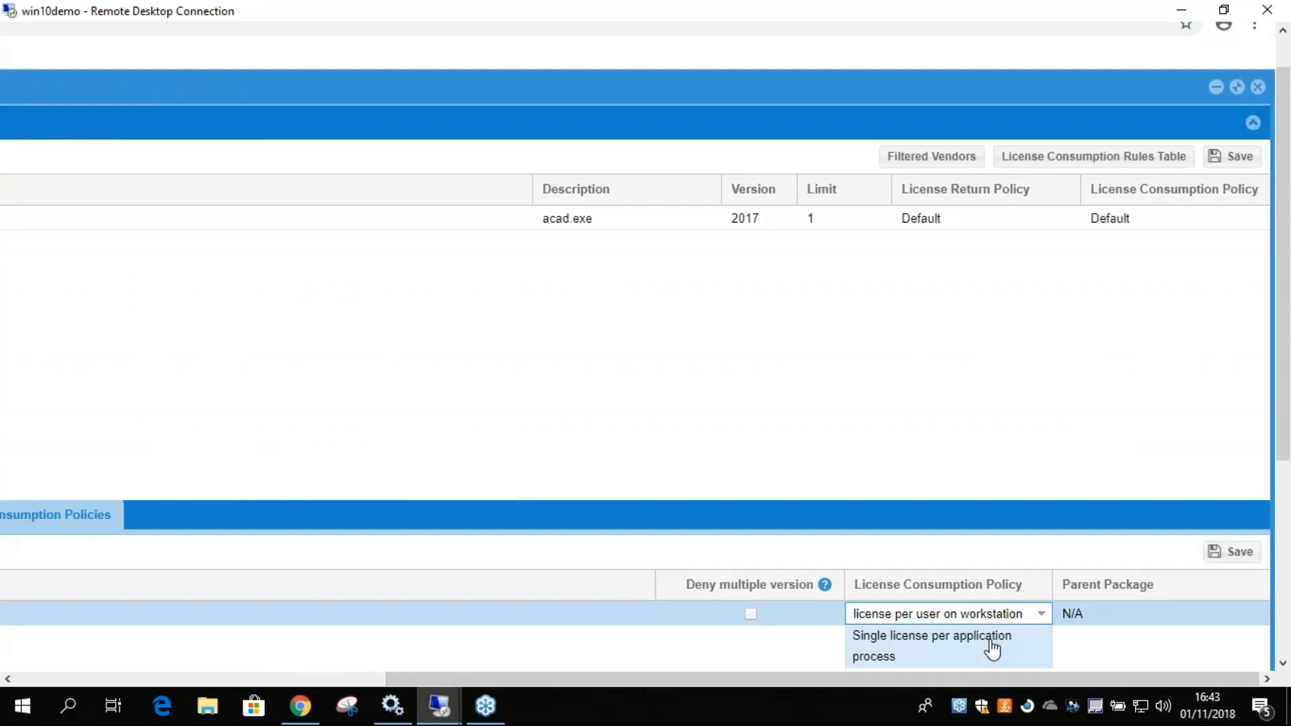
left_click(922, 654)
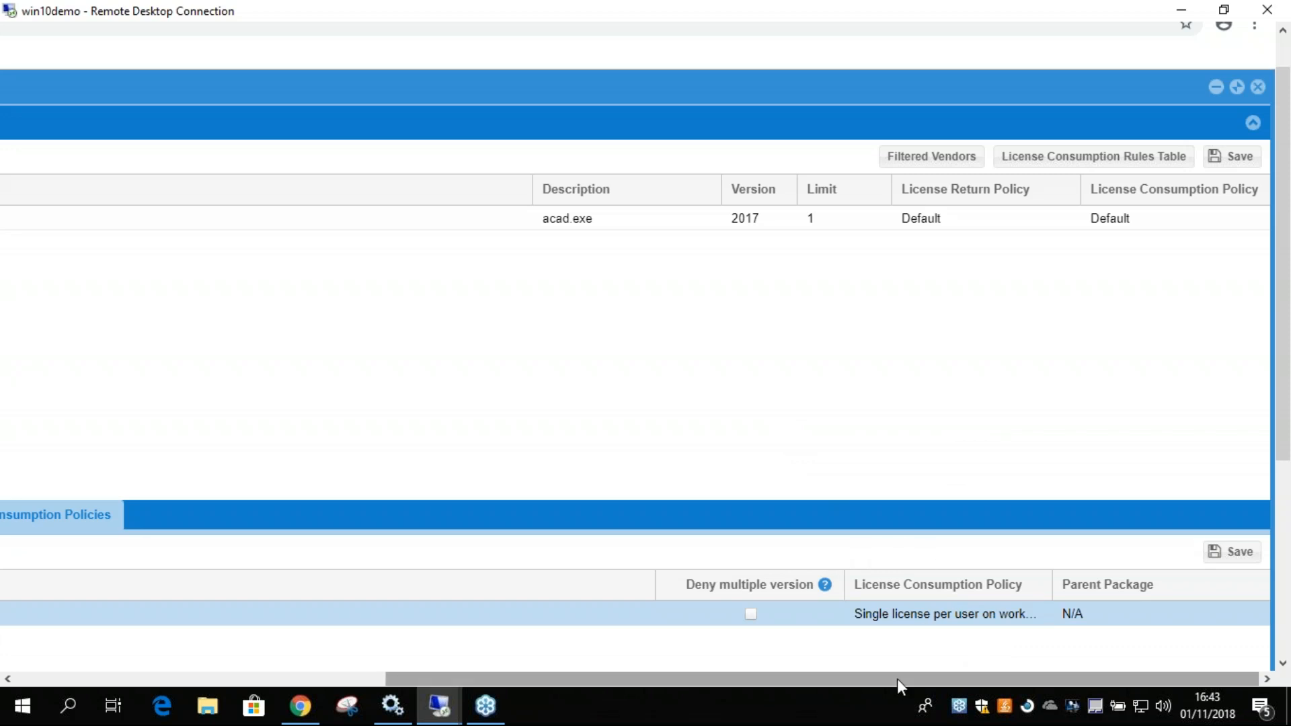
left_click_drag(894, 678, 569, 679)
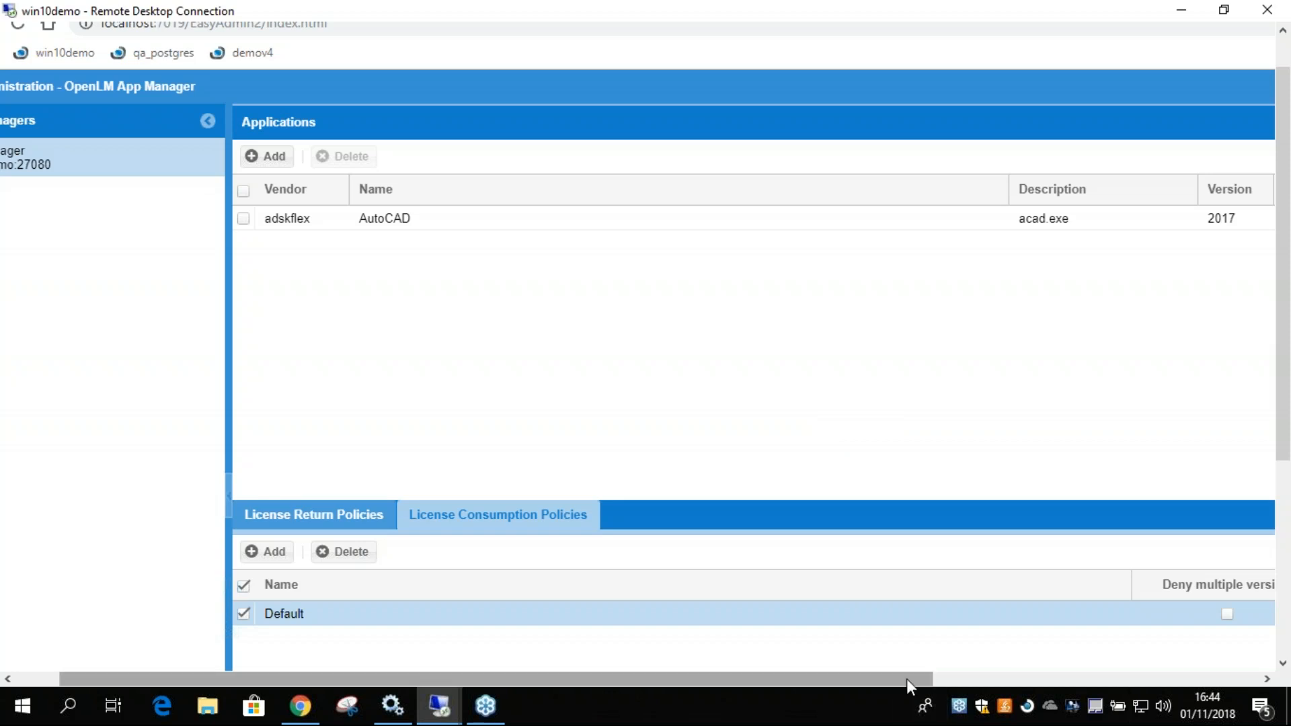
Open the License Consumption Rules Table and maximize its window.
left_click_drag(906, 679, 1233, 679)
left_click(1034, 156)
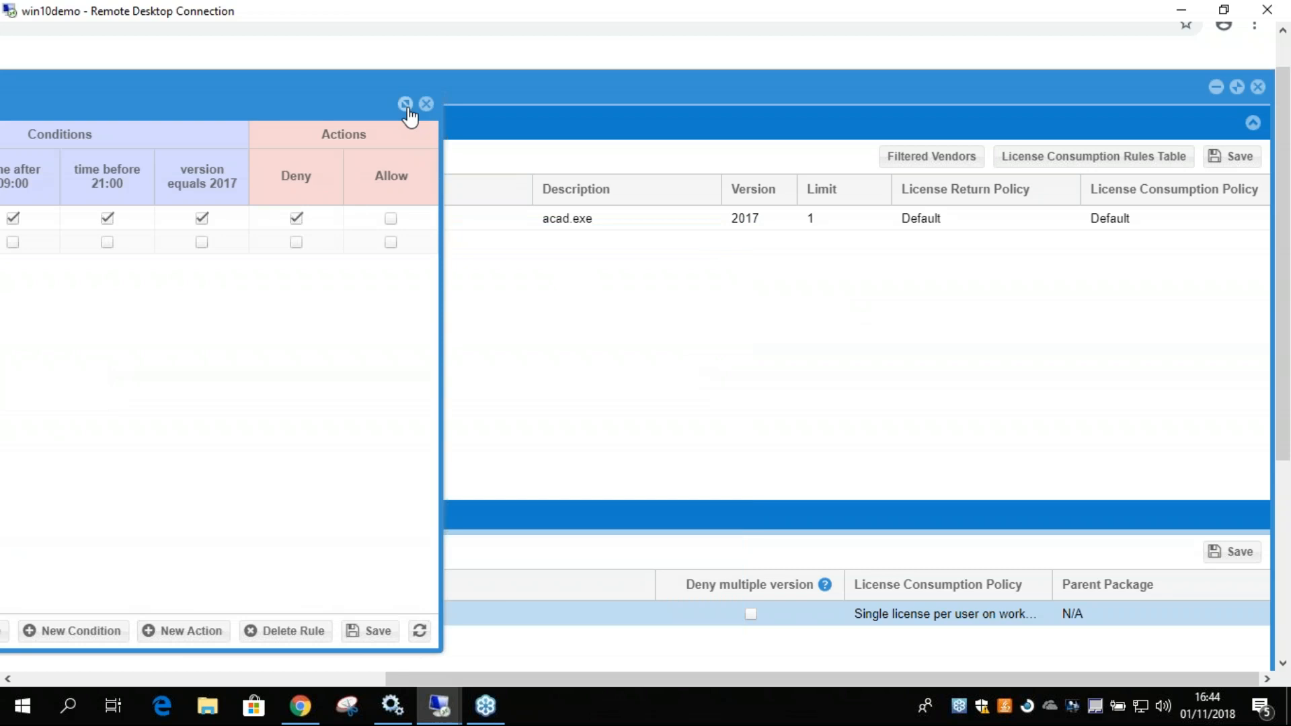
left_click(405, 104)
Clear the adskflex vendor, after 09:00, before 21:00 and version 2017 conditions from the first rule, and save the rules table.
left_click(845, 202)
left_click(939, 201)
left_click(1034, 202)
left_click(750, 201)
scroll(1260, 434, "down", 5)
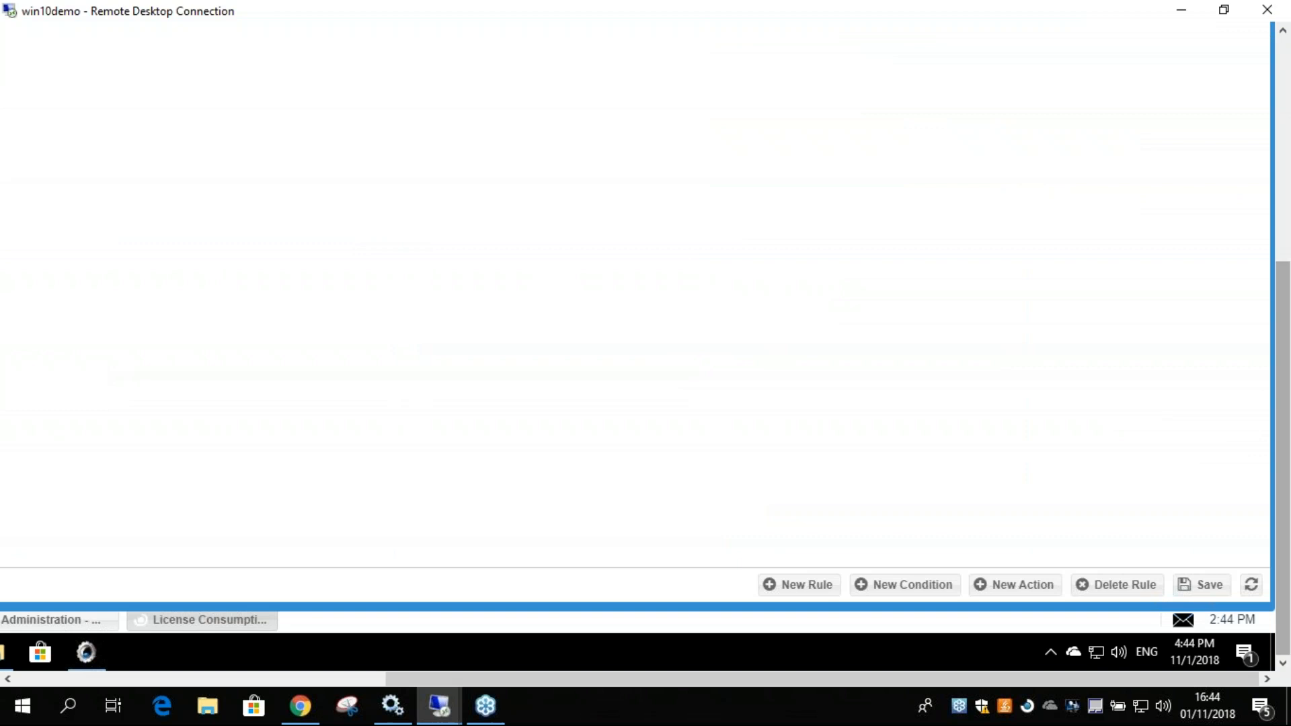
left_click(1202, 585)
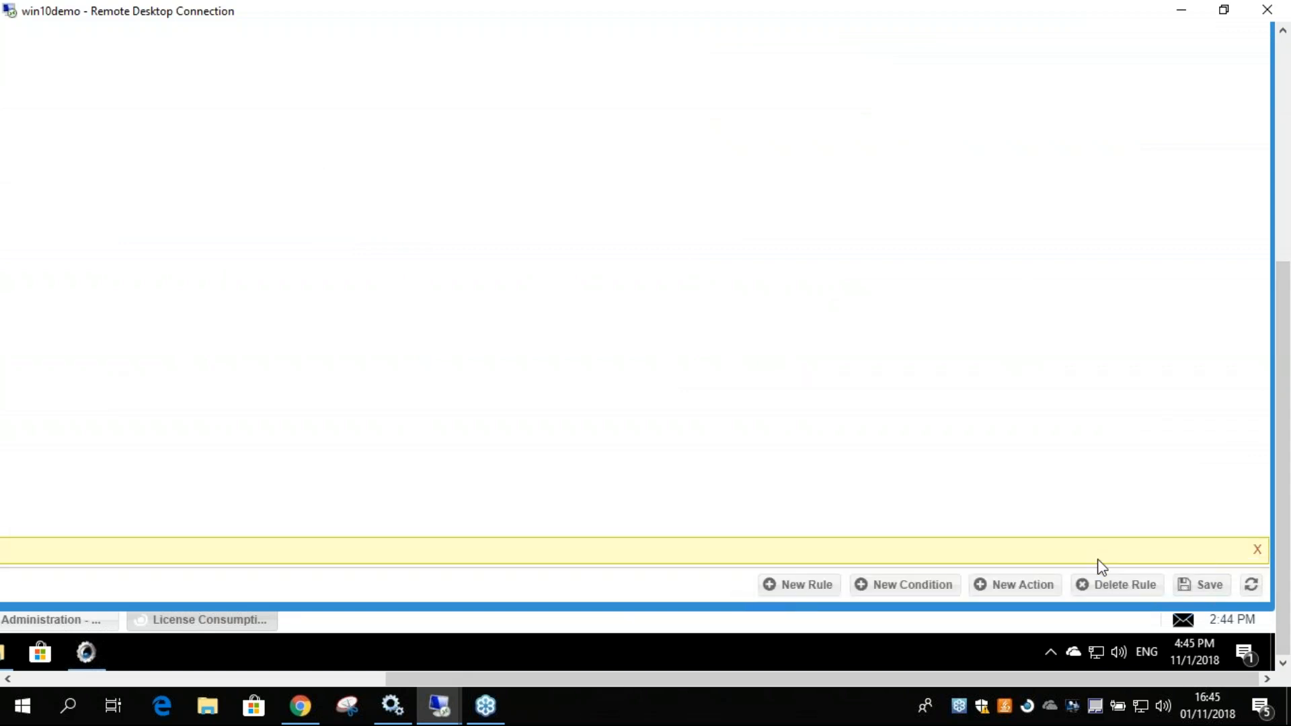
mouse_move(1281, 542)
left_mouse_down()
mouse_move(1279, 318)
mouse_move(1280, 538)
left_mouse_up()
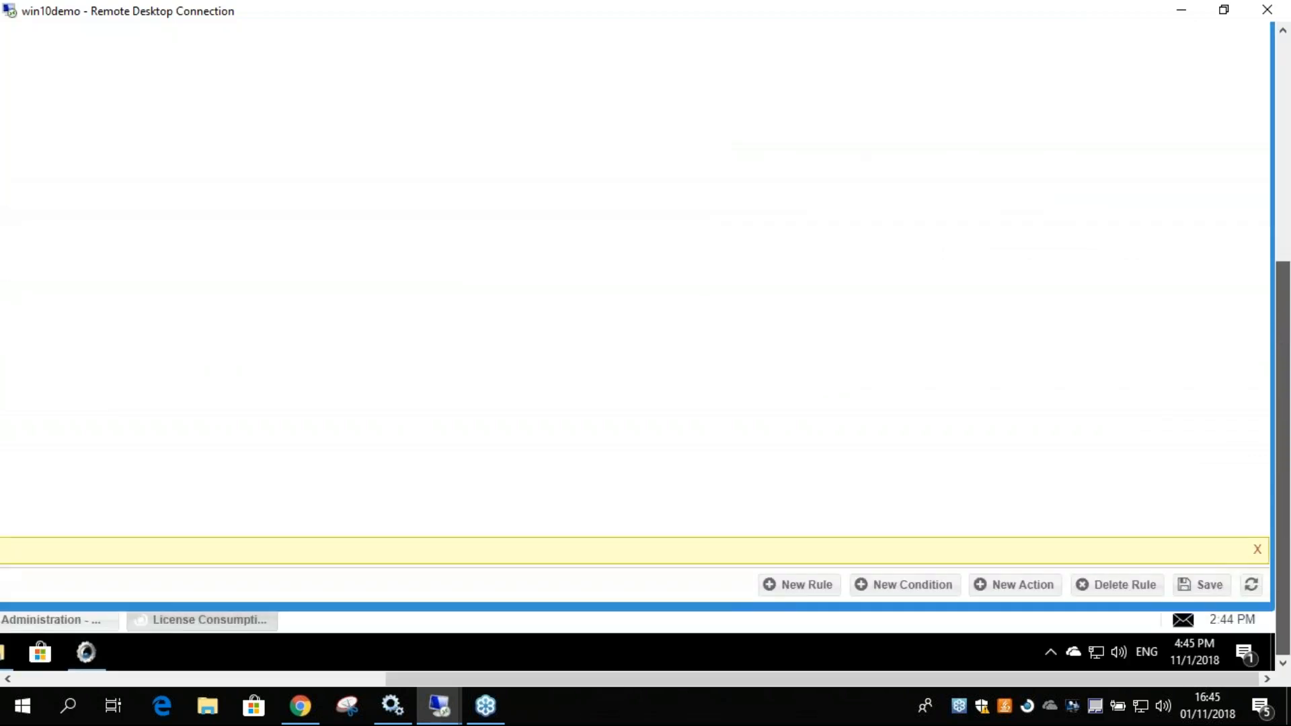
Create and save a new condition that checks whether the username equals the remote user's account name.
left_click(895, 583)
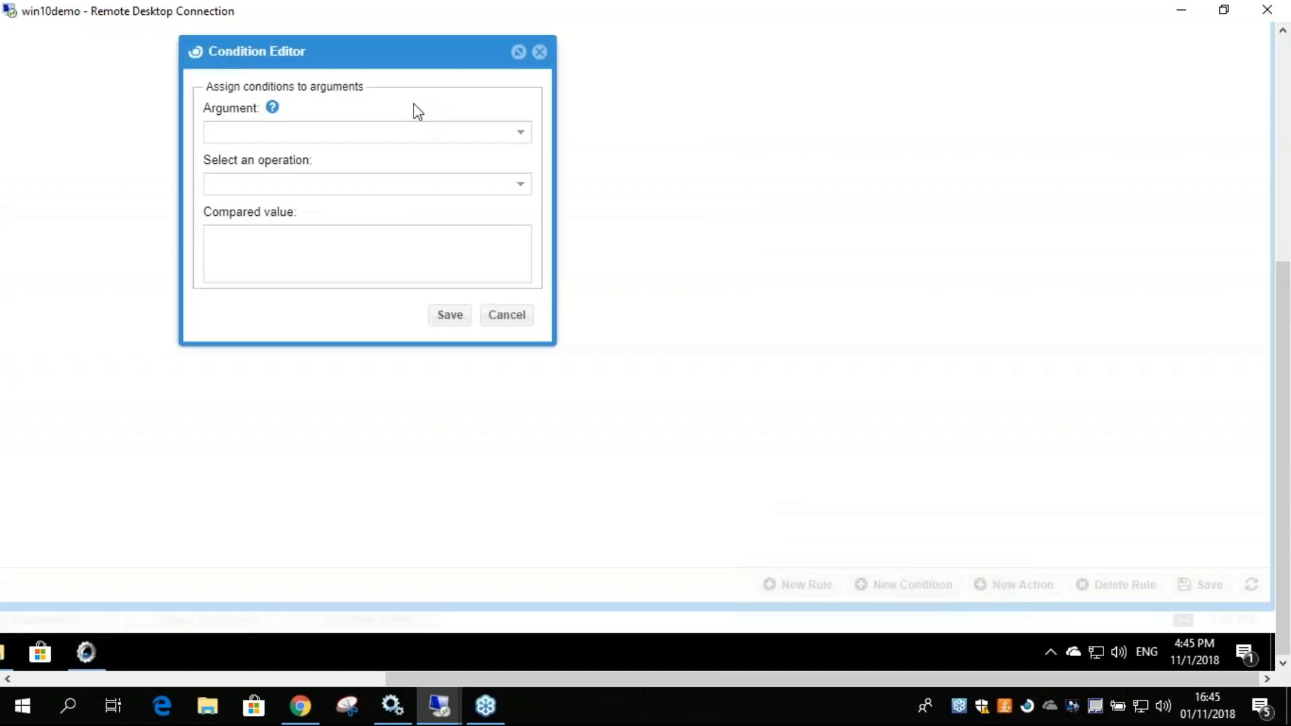
left_click(526, 144)
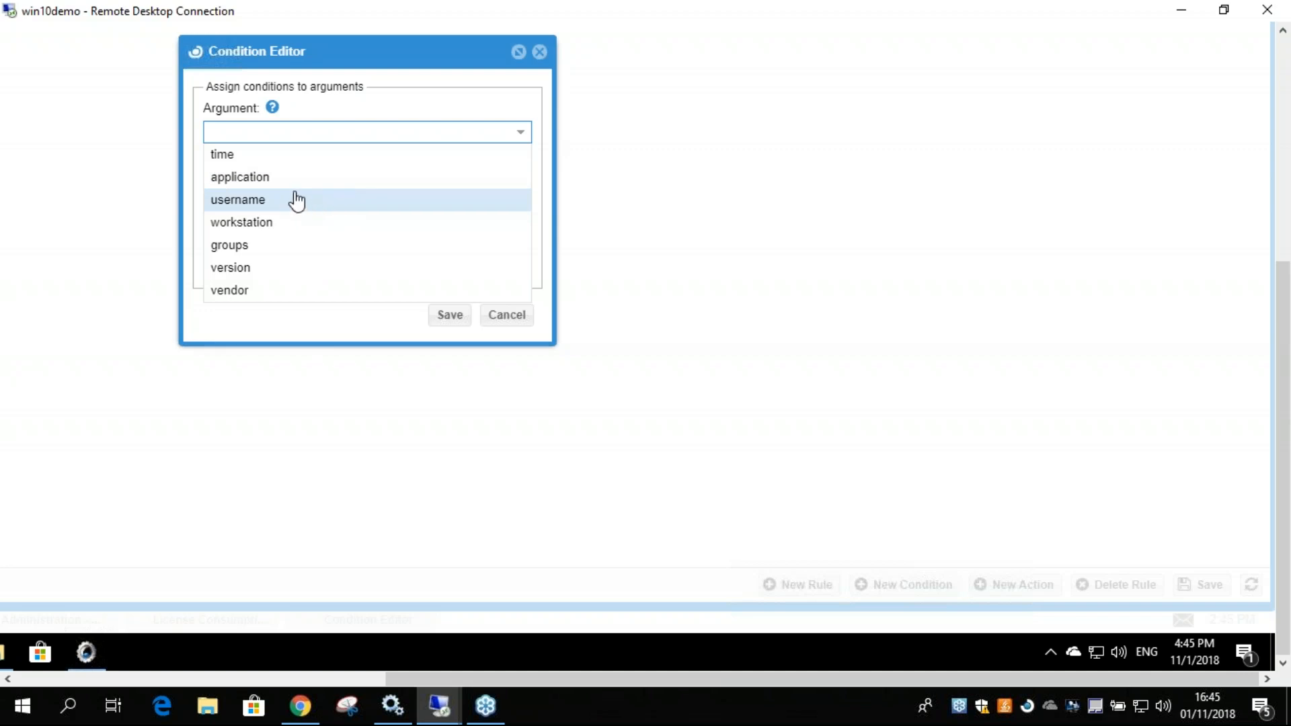
left_click(227, 203)
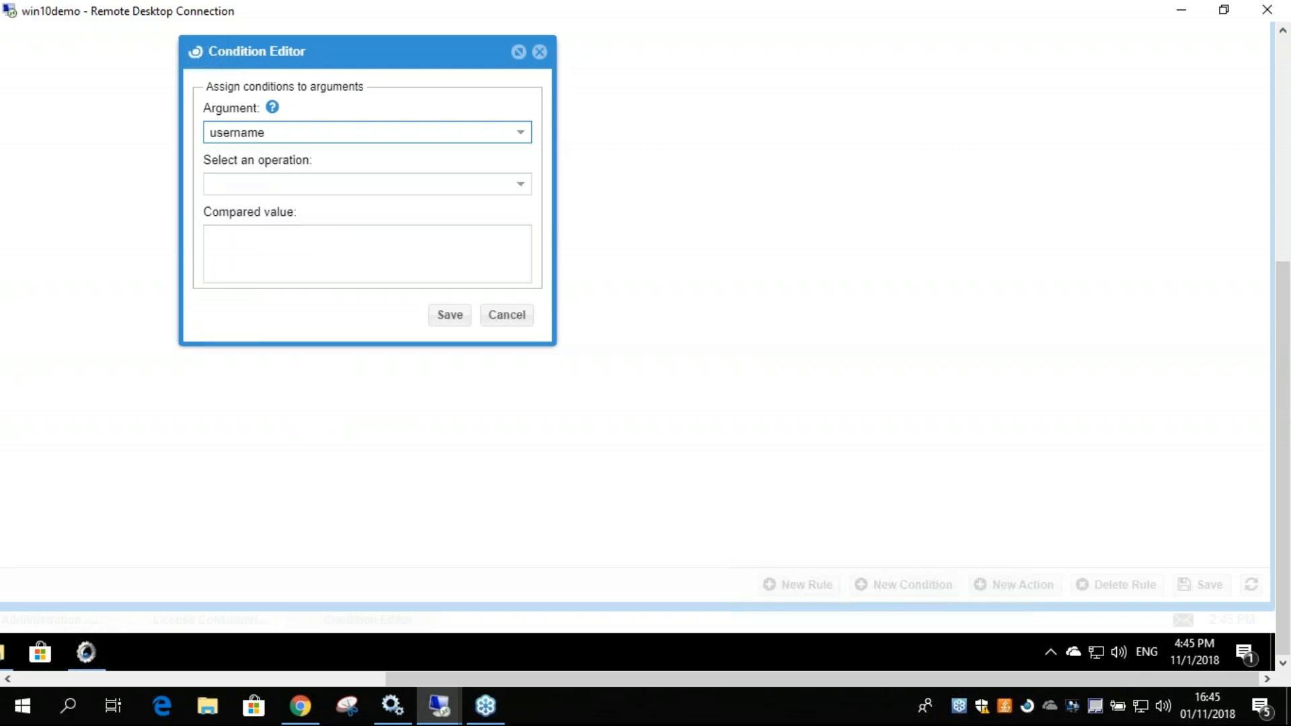
left_click(265, 186)
left_click(261, 204)
left_click(264, 250)
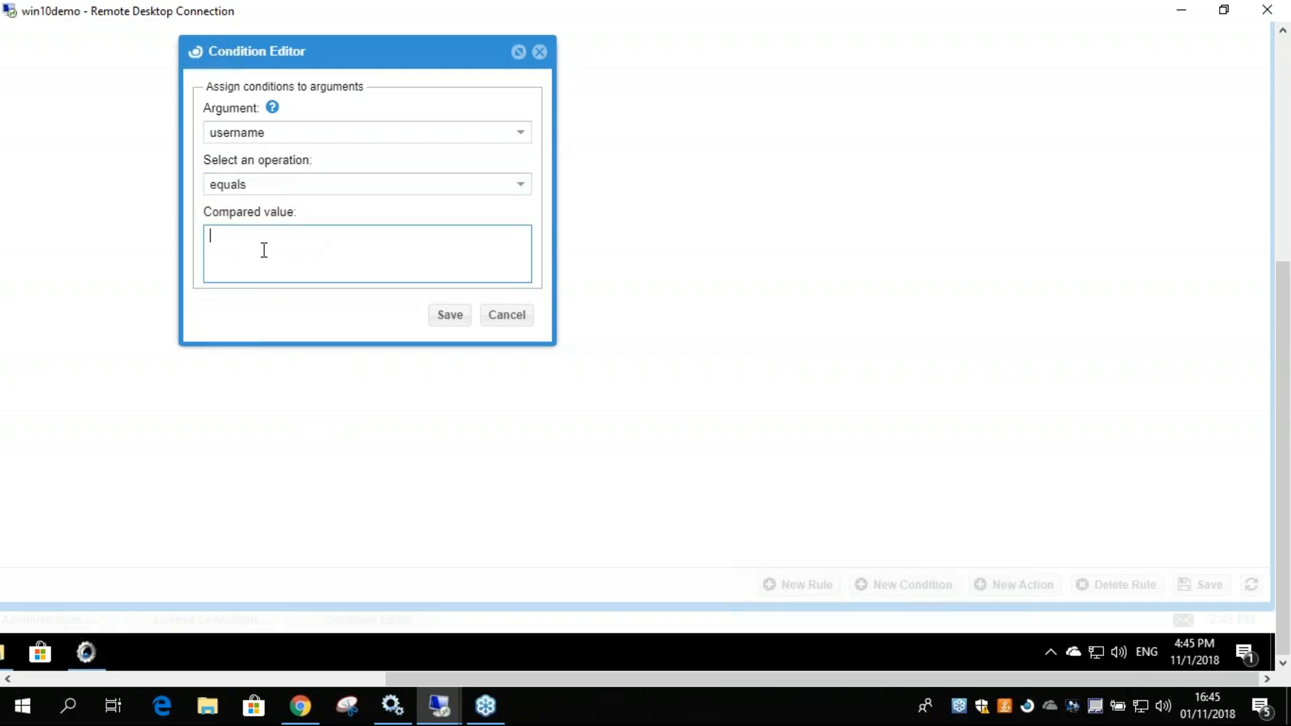
type("reuve")
left_click_drag(260, 244, 211, 237)
left_click(259, 241)
left_click(442, 320)
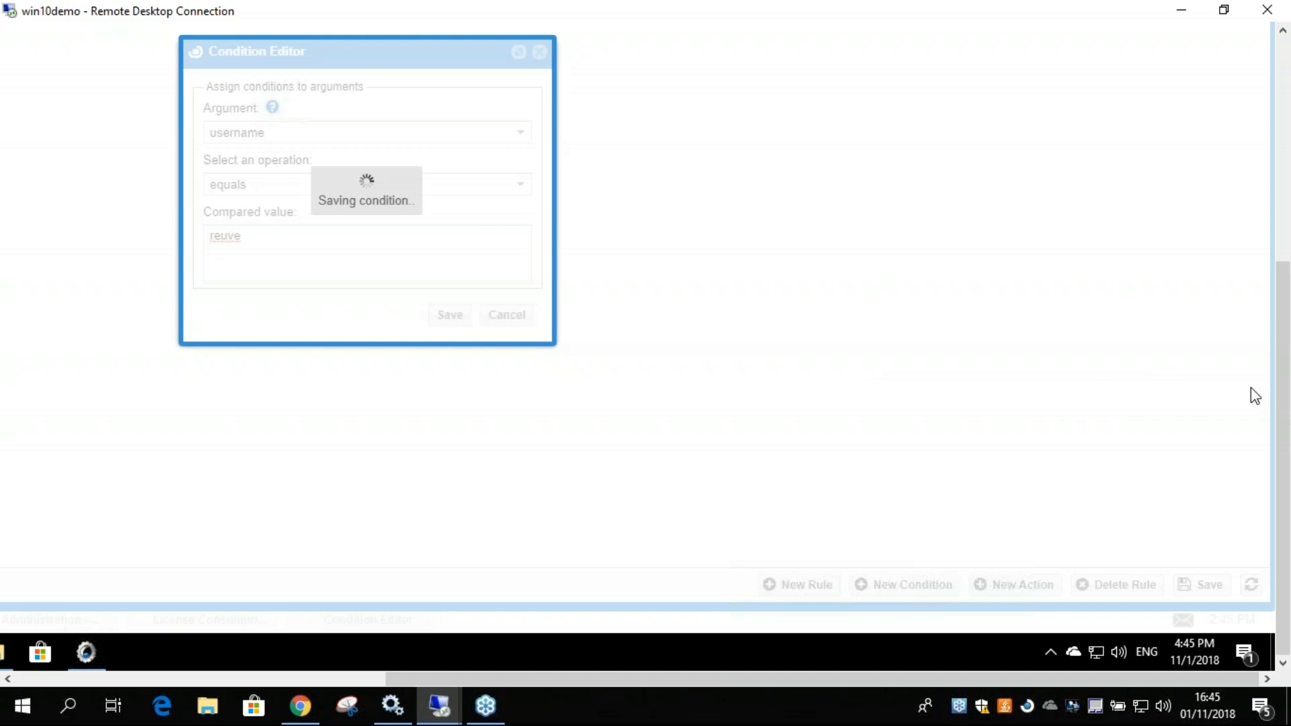
Apply the new username condition and the vendor equals adskflex condition to the first rule, and save the table.
left_click_drag(1285, 418, 1283, 193)
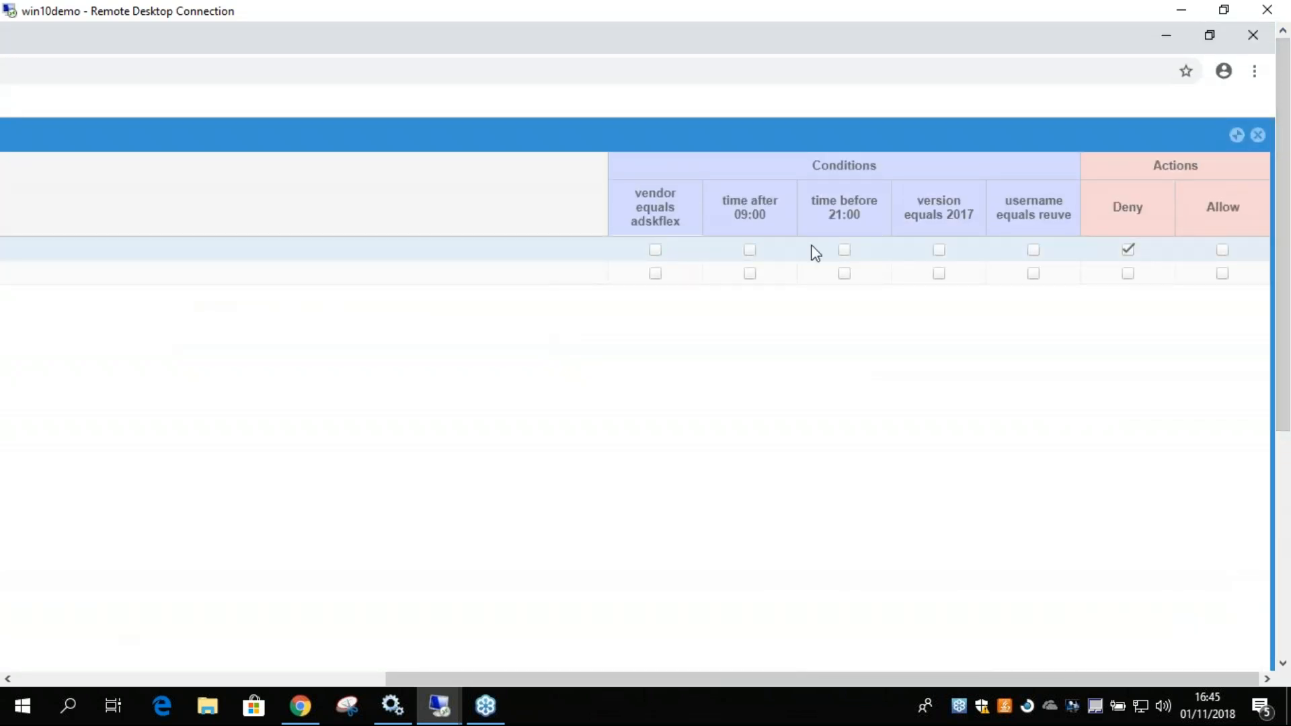
left_click(1033, 250)
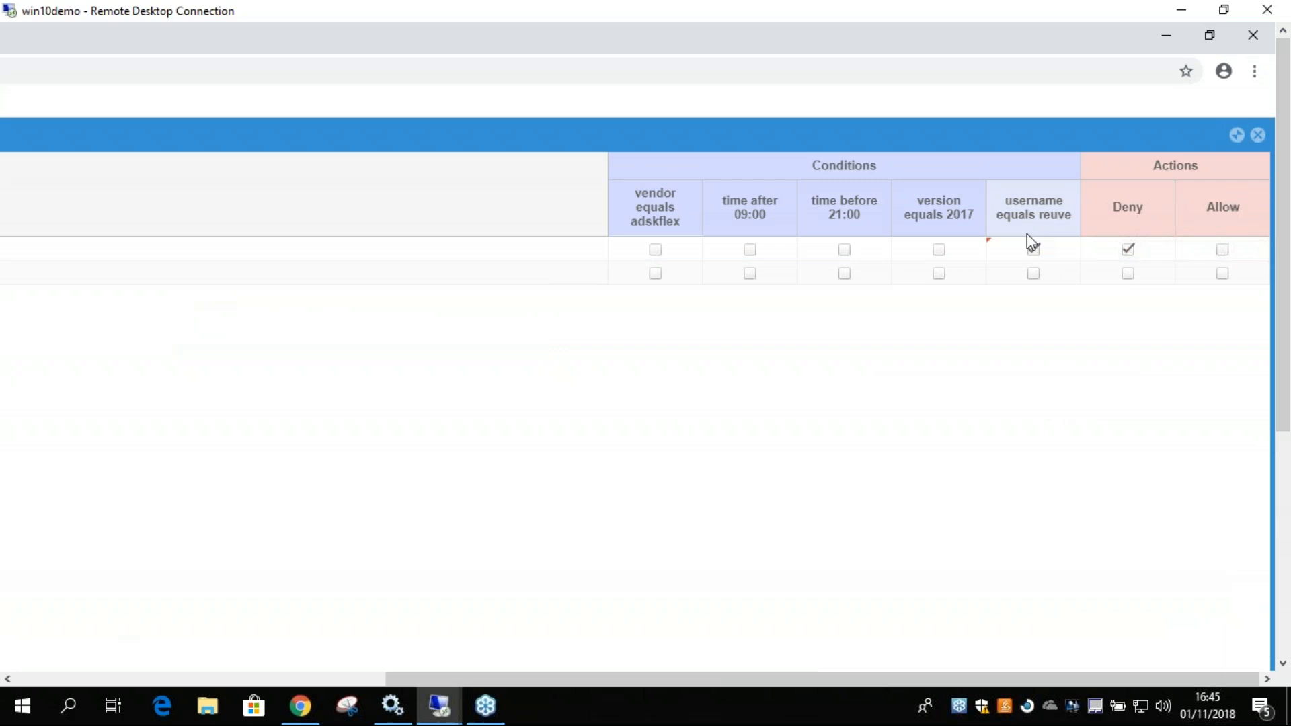
left_click(655, 249)
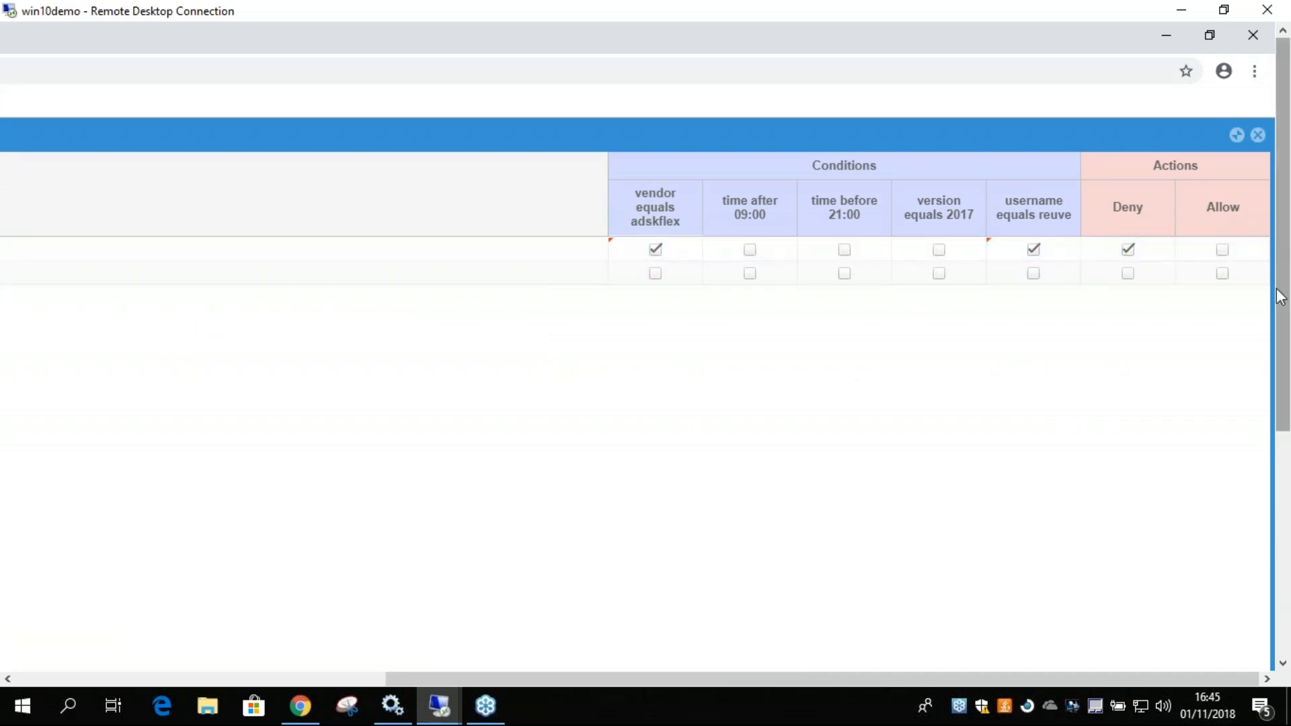
left_click_drag(1283, 298, 1123, 531)
left_click(1205, 585)
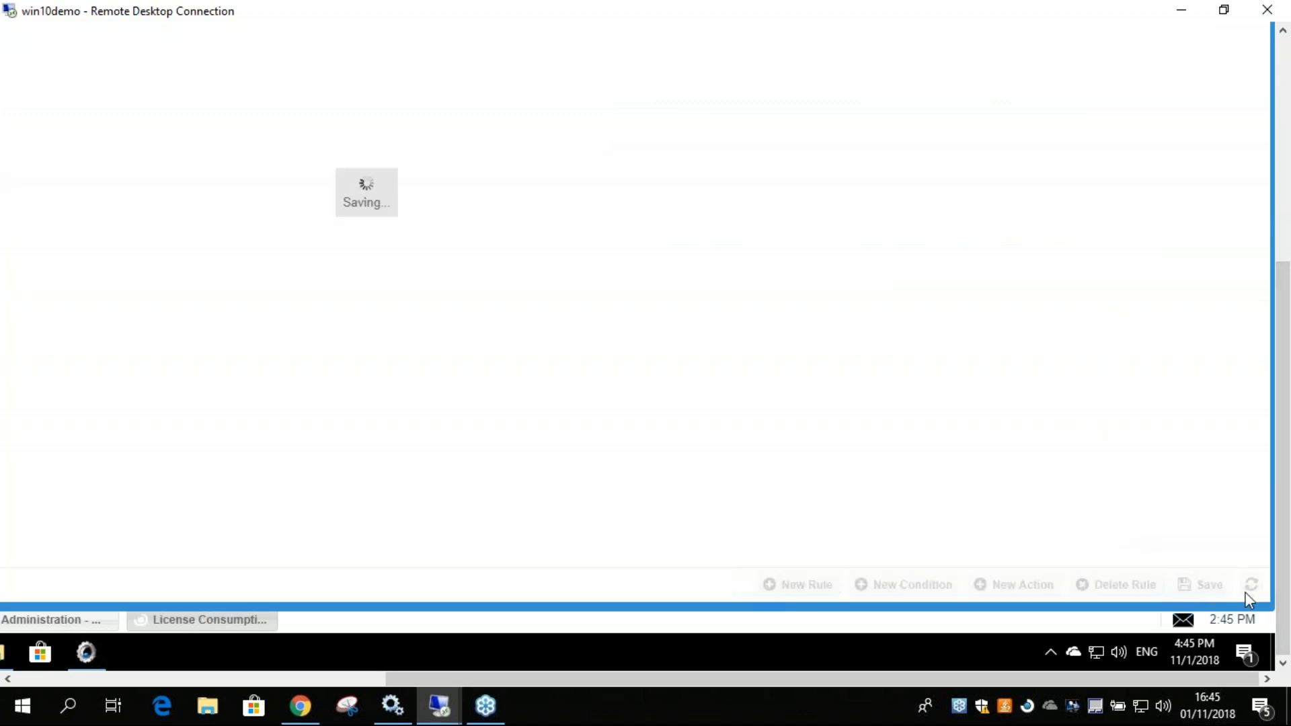
Test the Deny rule by launching AutoCAD 2017 from the remote desktop, and dismiss the error message.
left_click(1273, 652)
left_click_drag(1200, 679, 817, 676)
left_click_drag(1277, 535, 1277, 325)
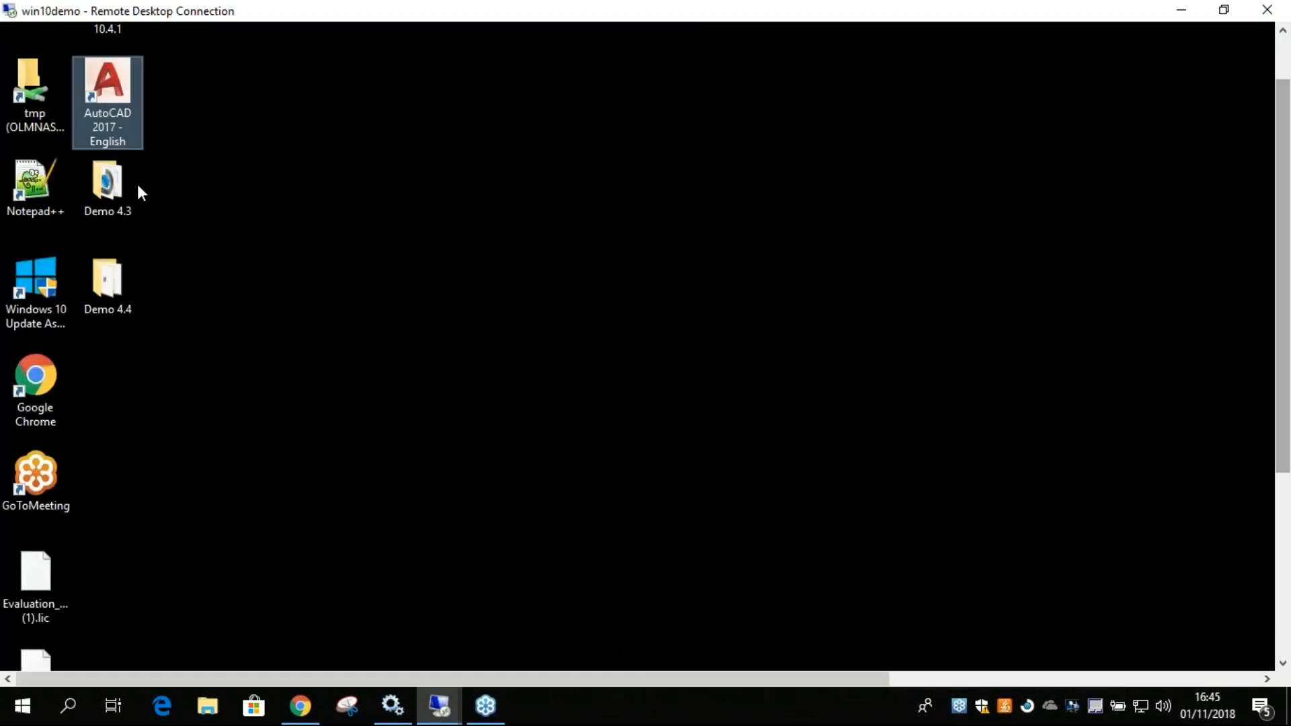
double_click(104, 91)
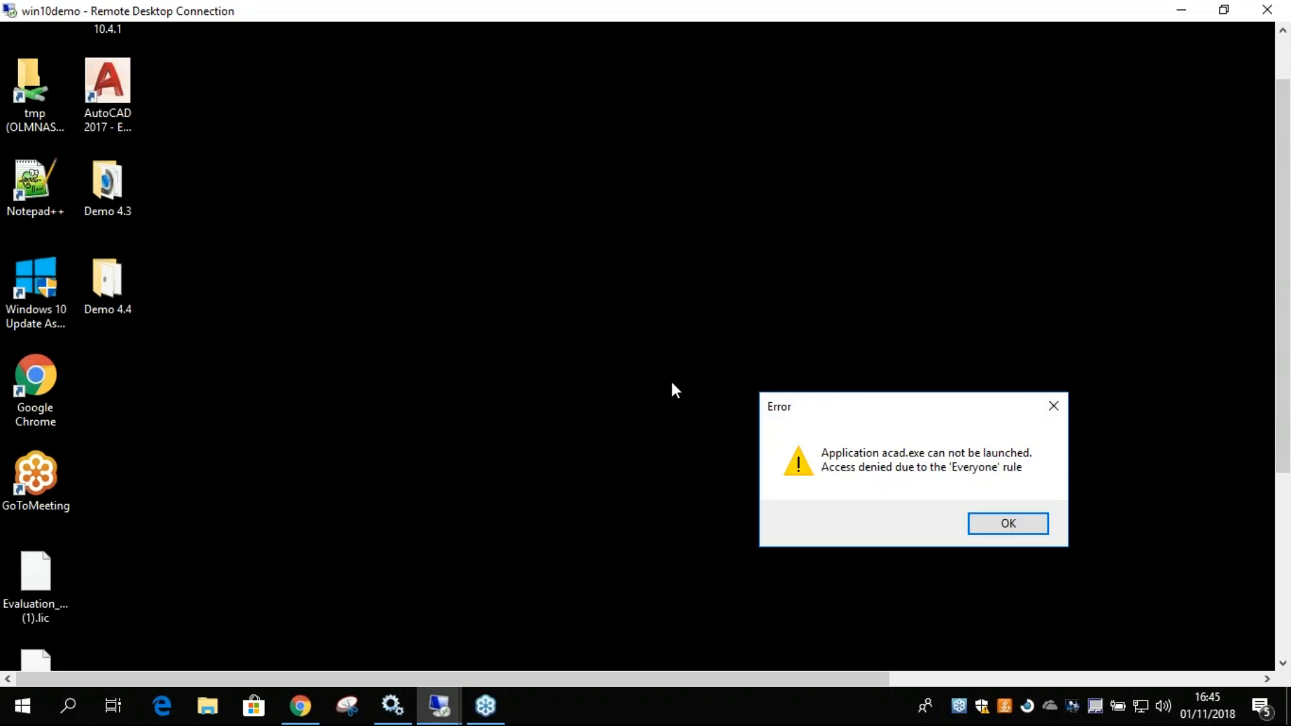
left_click_drag(901, 417, 613, 151)
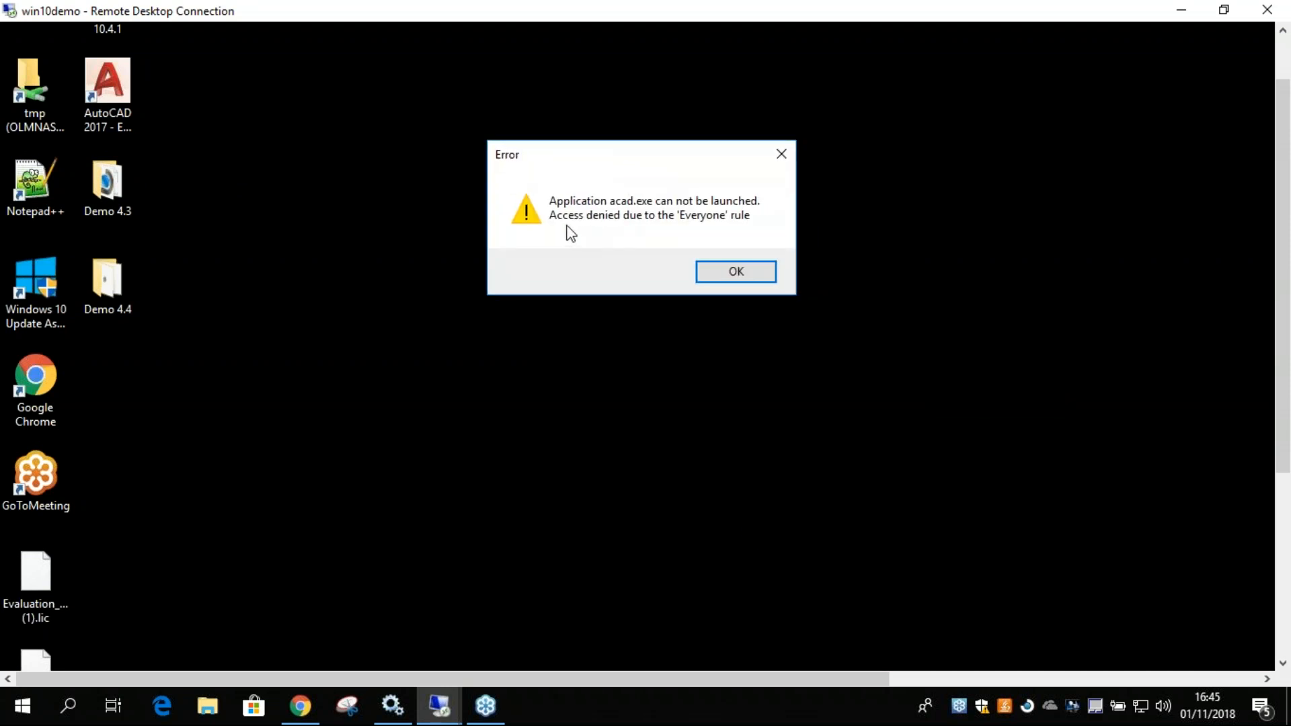
left_click(737, 272)
Return to the rules table in the remote Chrome browser, change the first rule's action from Deny to Allow, and save it.
left_click_drag(1285, 397, 1285, 579)
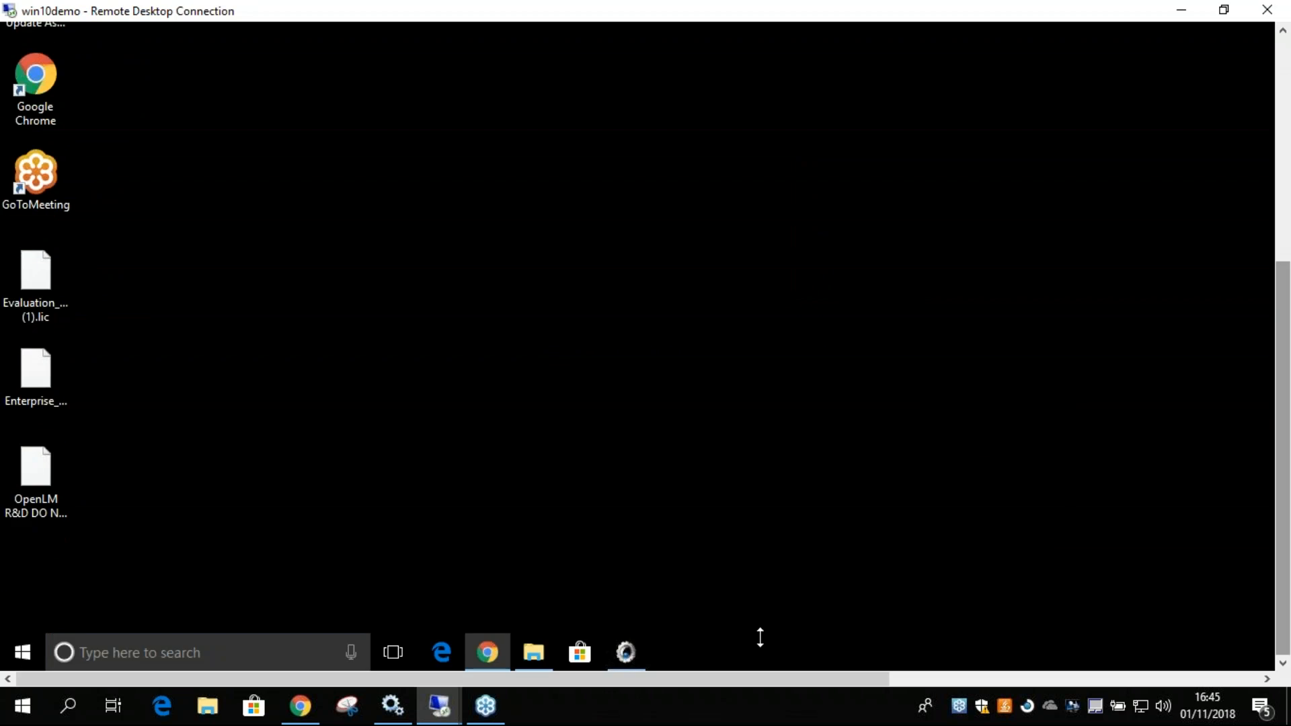
left_click(467, 649)
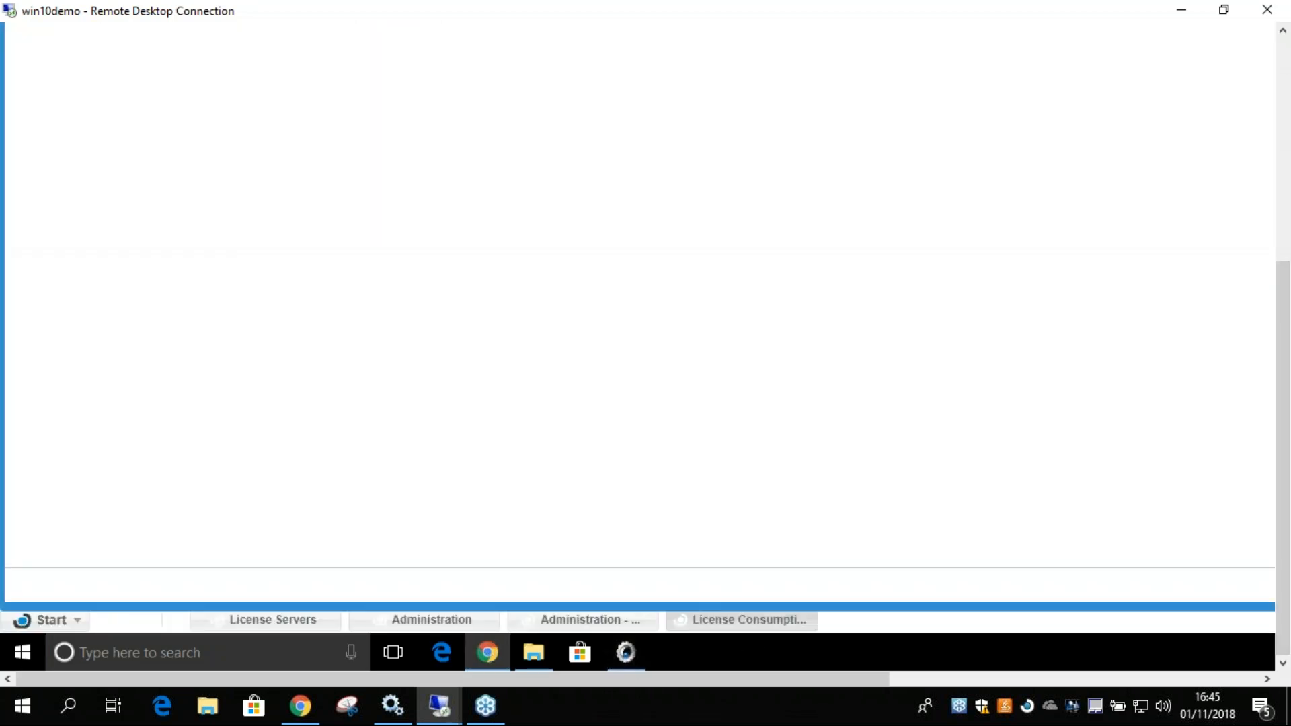
left_click_drag(1283, 579, 1283, 370)
left_click_drag(866, 676, 1261, 679)
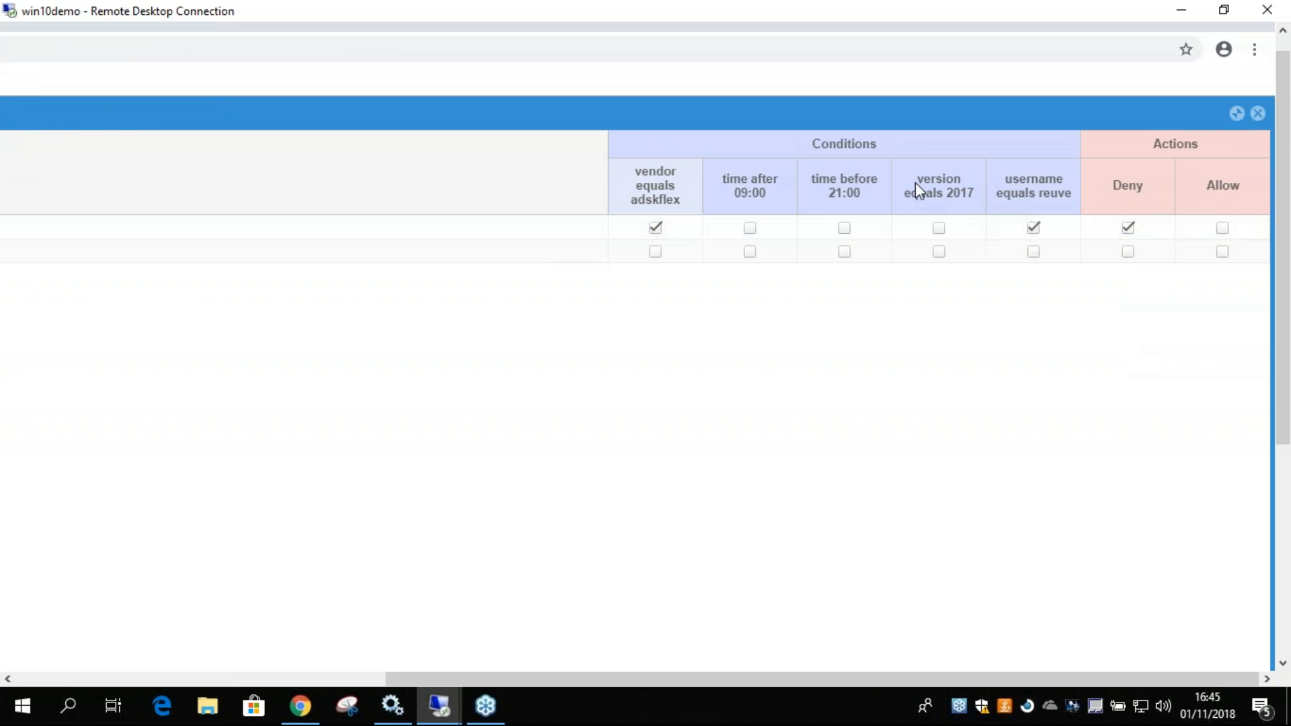
left_click(1128, 228)
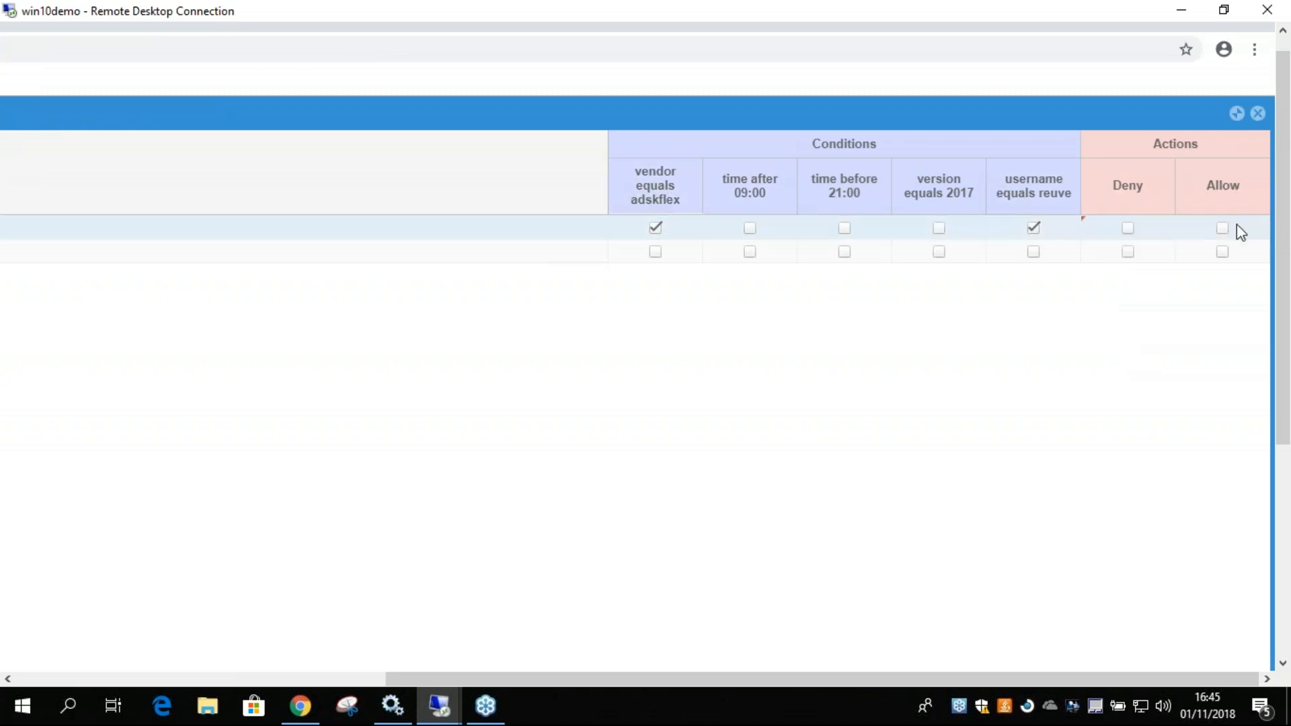
left_click(1223, 228)
mouse_move(1283, 301)
left_mouse_down()
mouse_move(1283, 515)
mouse_move(1283, 299)
left_mouse_up()
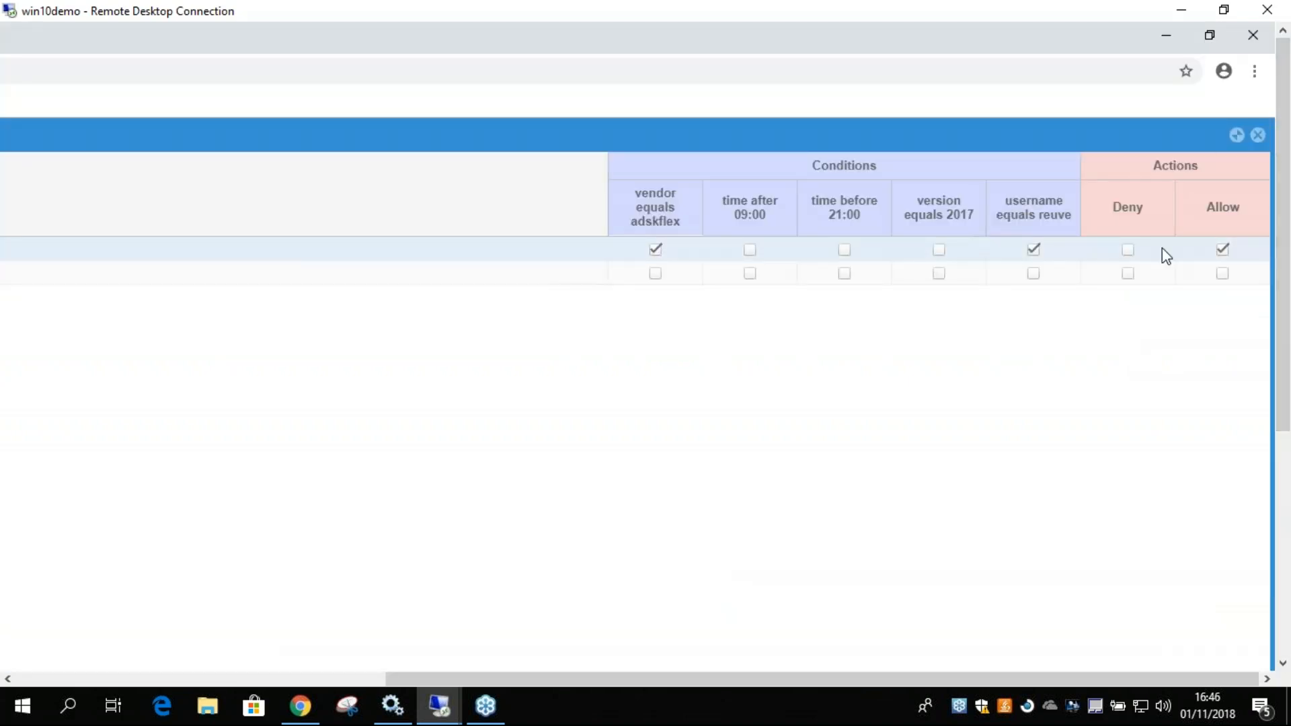
left_click_drag(1282, 311, 1278, 598)
Test the Allow rule by launching AutoCAD 2017 from the remote desktop.
left_click(1273, 652)
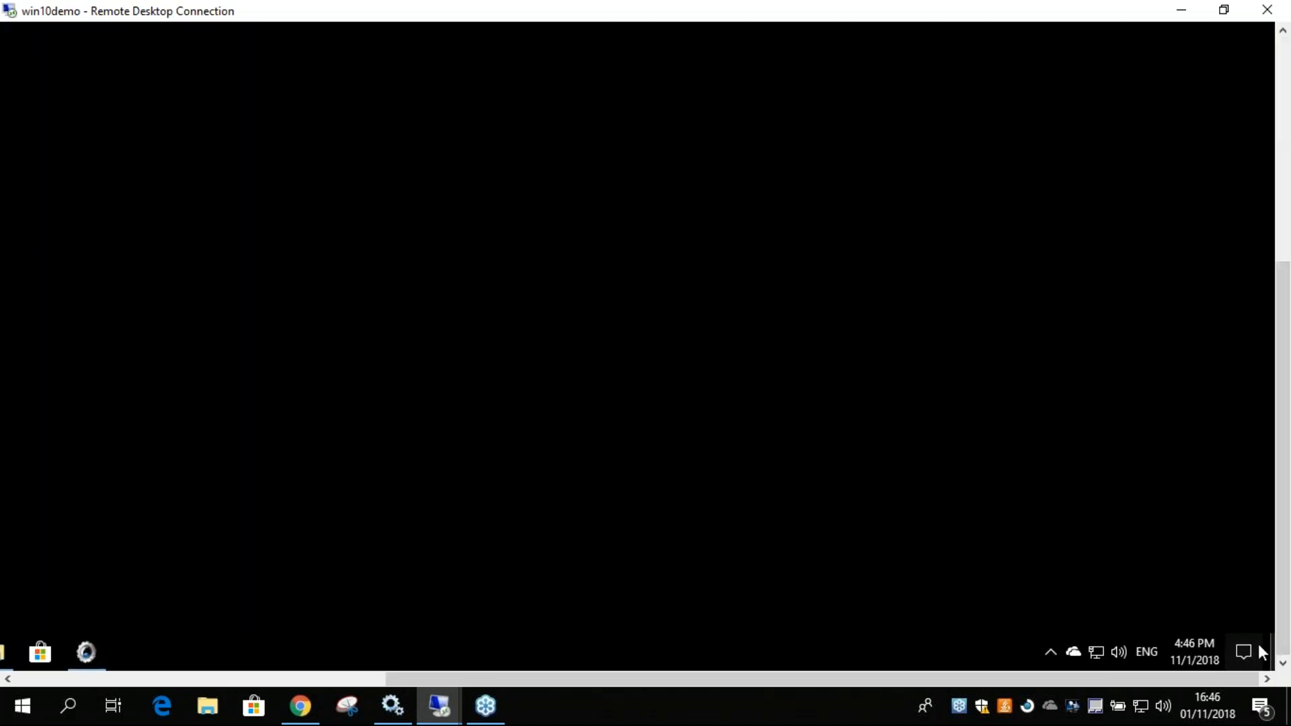
left_click_drag(1064, 679, 695, 680)
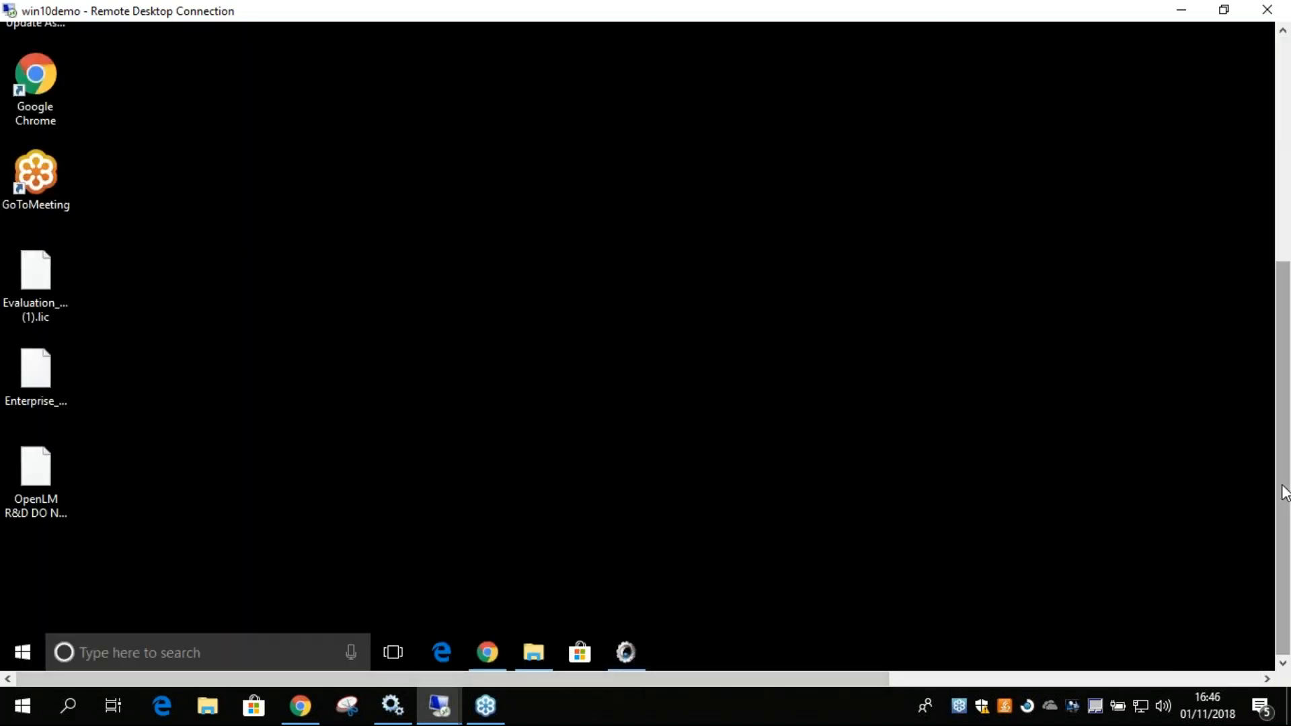
left_click_drag(1283, 486, 1278, 256)
double_click(97, 152)
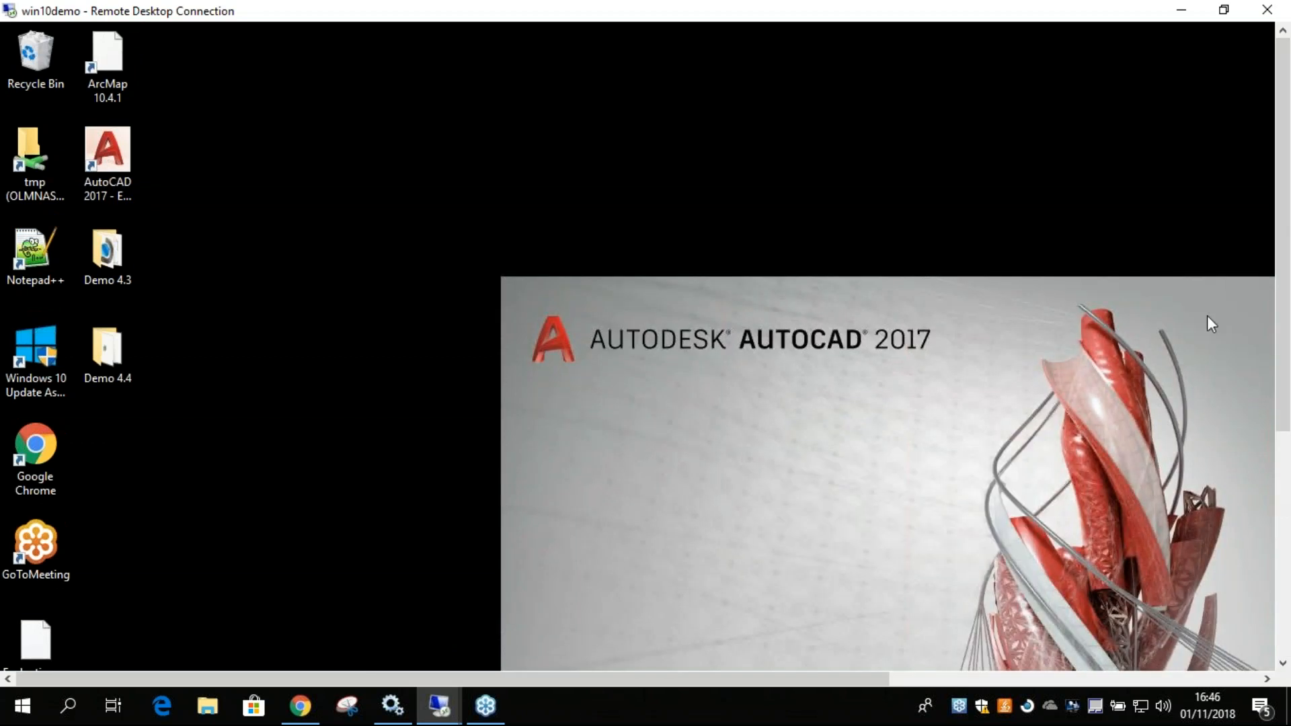
left_click_drag(1285, 348, 1285, 457)
left_click_drag(873, 675, 990, 676)
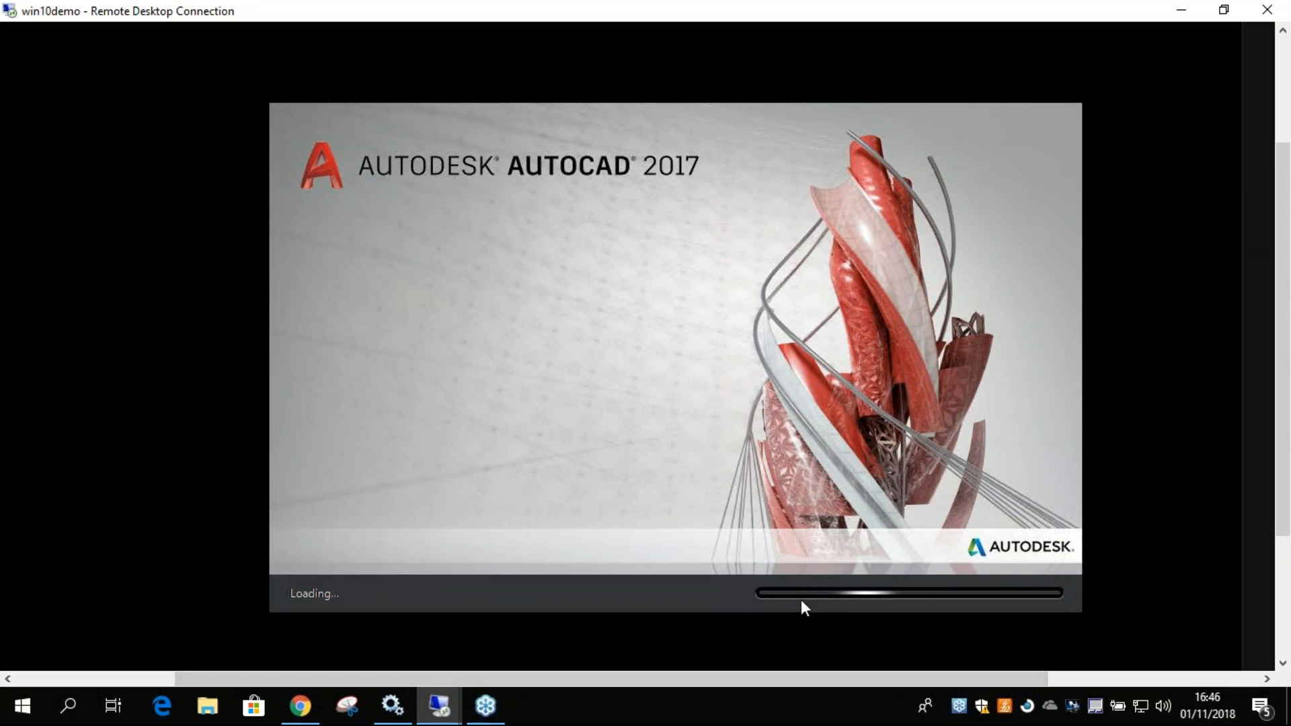
Switch back to the rules table, examine the argument options of the time after 09:00 condition, and close the editor without saving.
left_click_drag(1283, 479, 1283, 600)
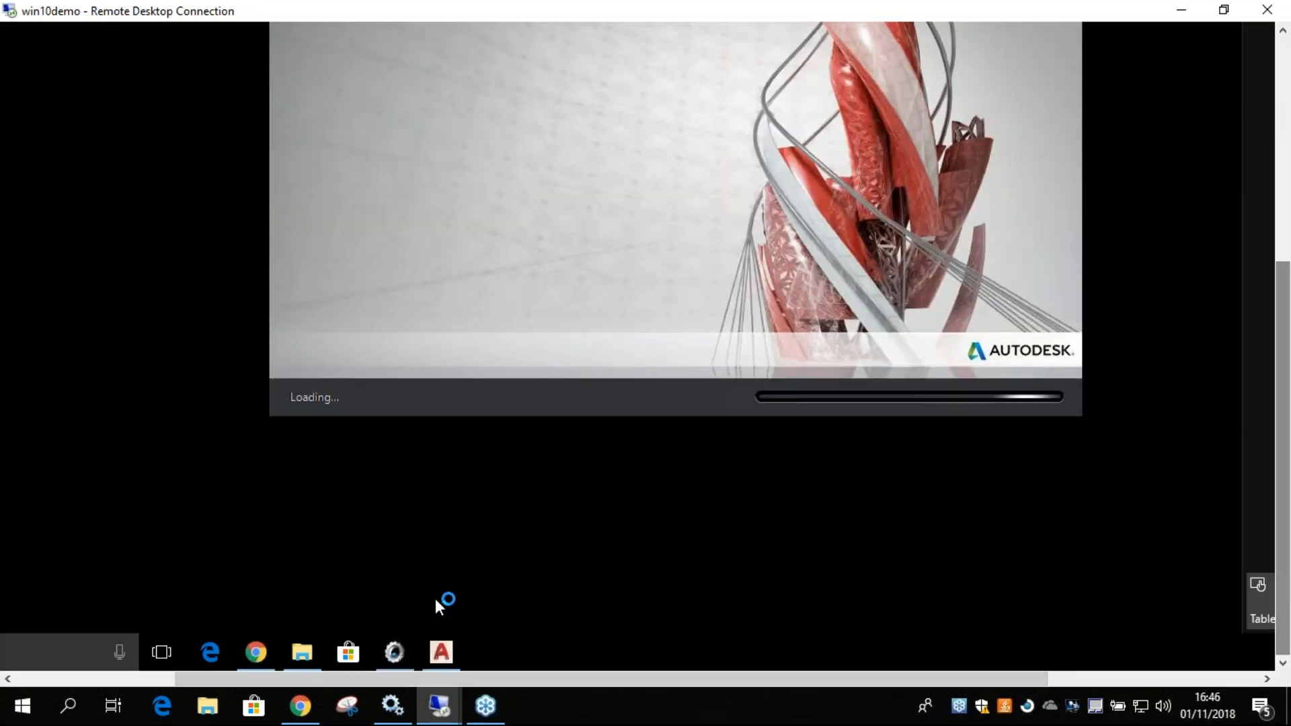
left_click(256, 653)
left_click_drag(1283, 471, 1283, 247)
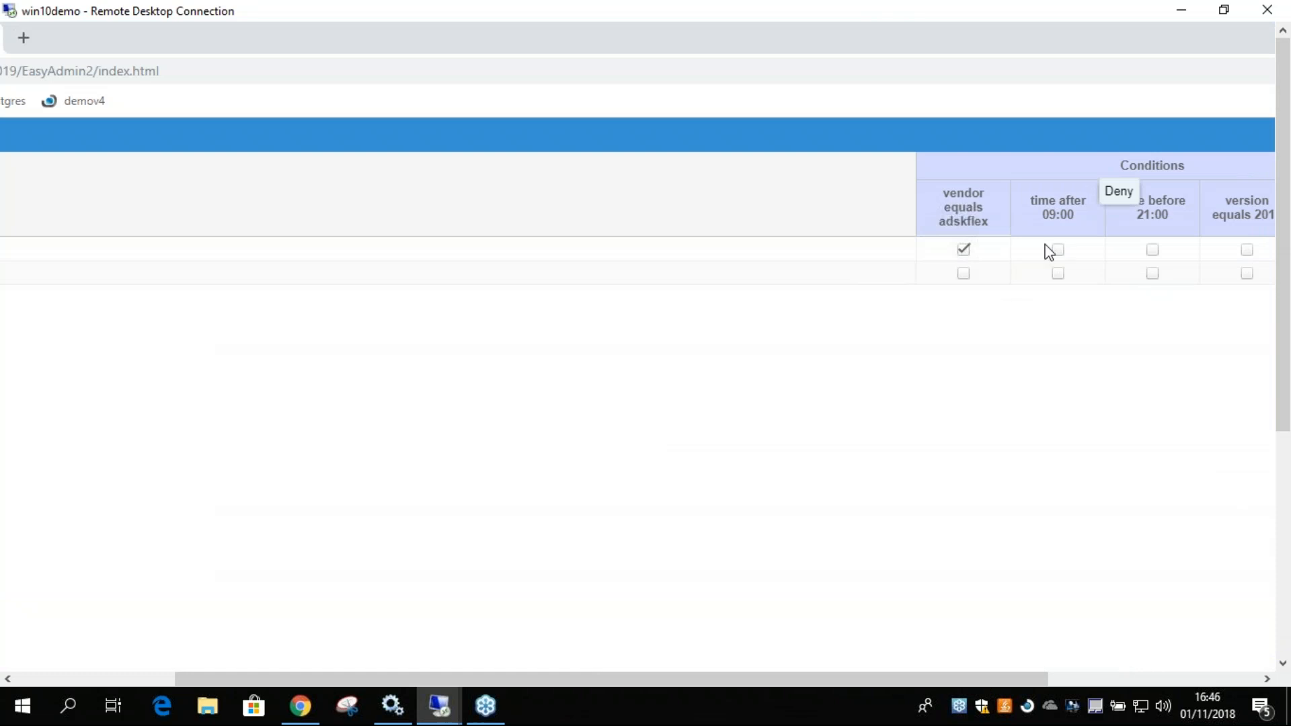
left_click(1037, 207)
left_click(834, 510)
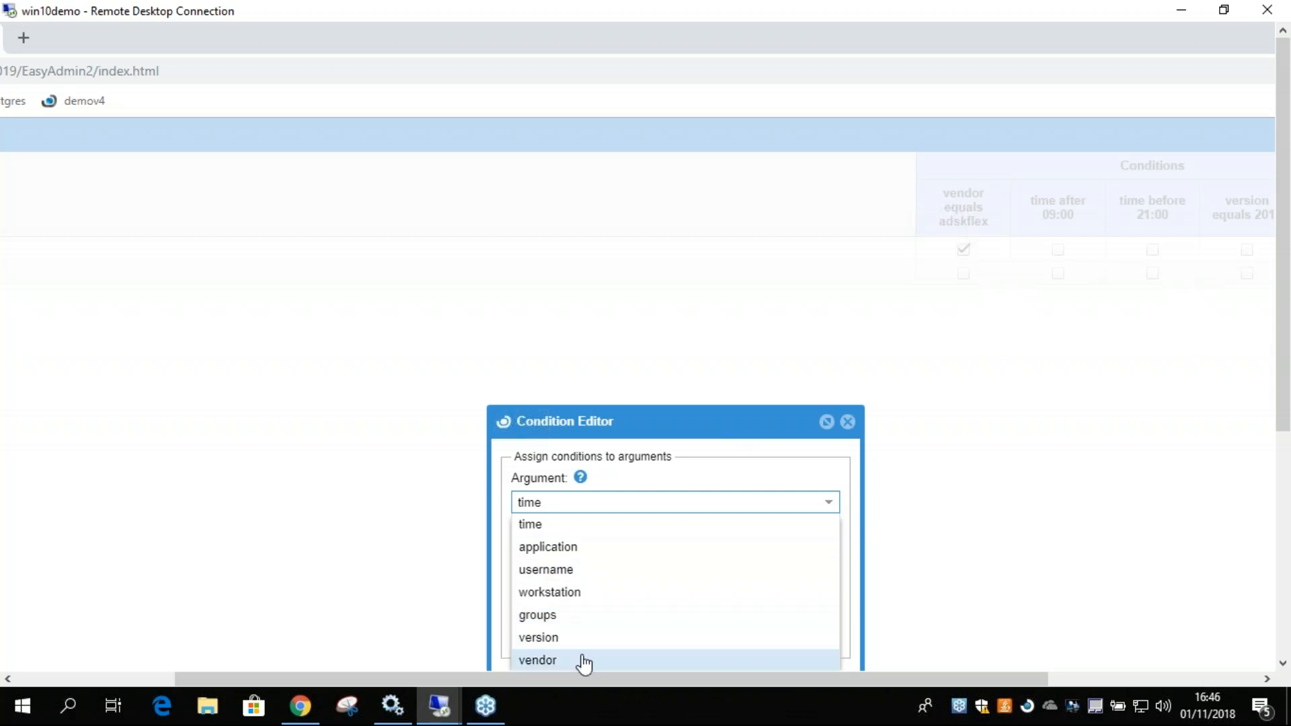
left_click(538, 524)
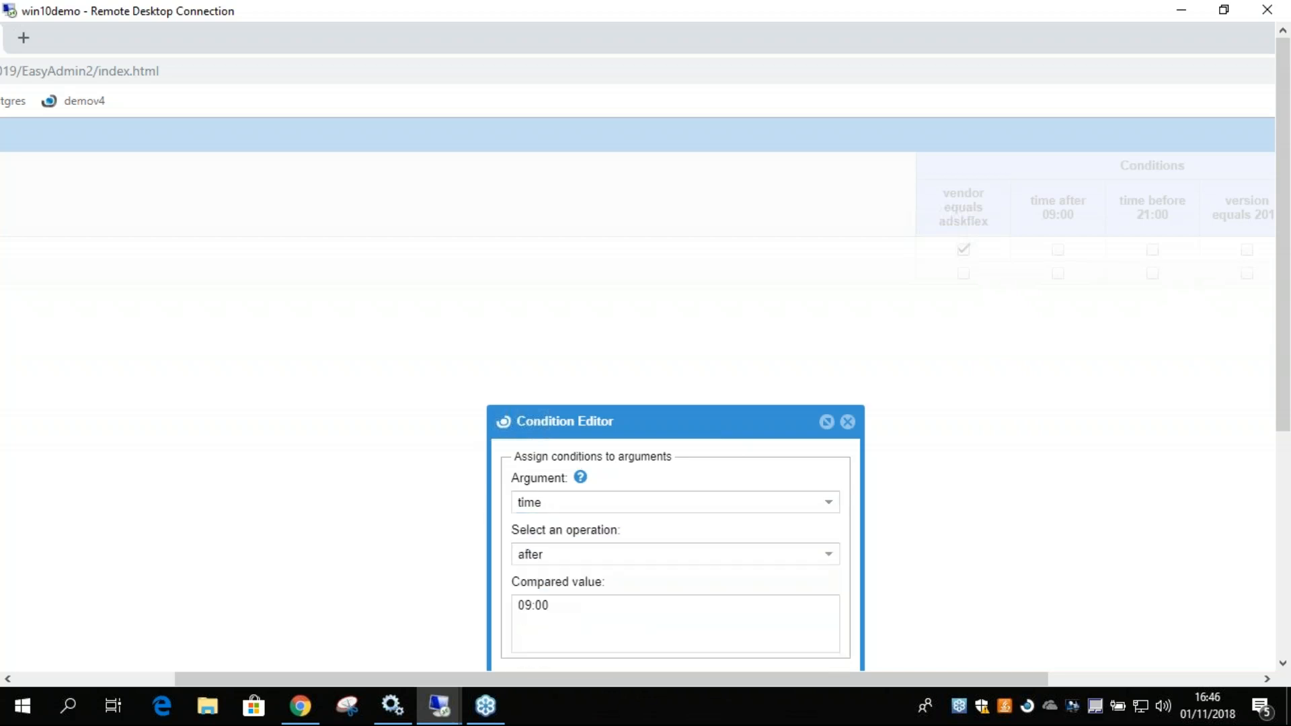
left_click(849, 422)
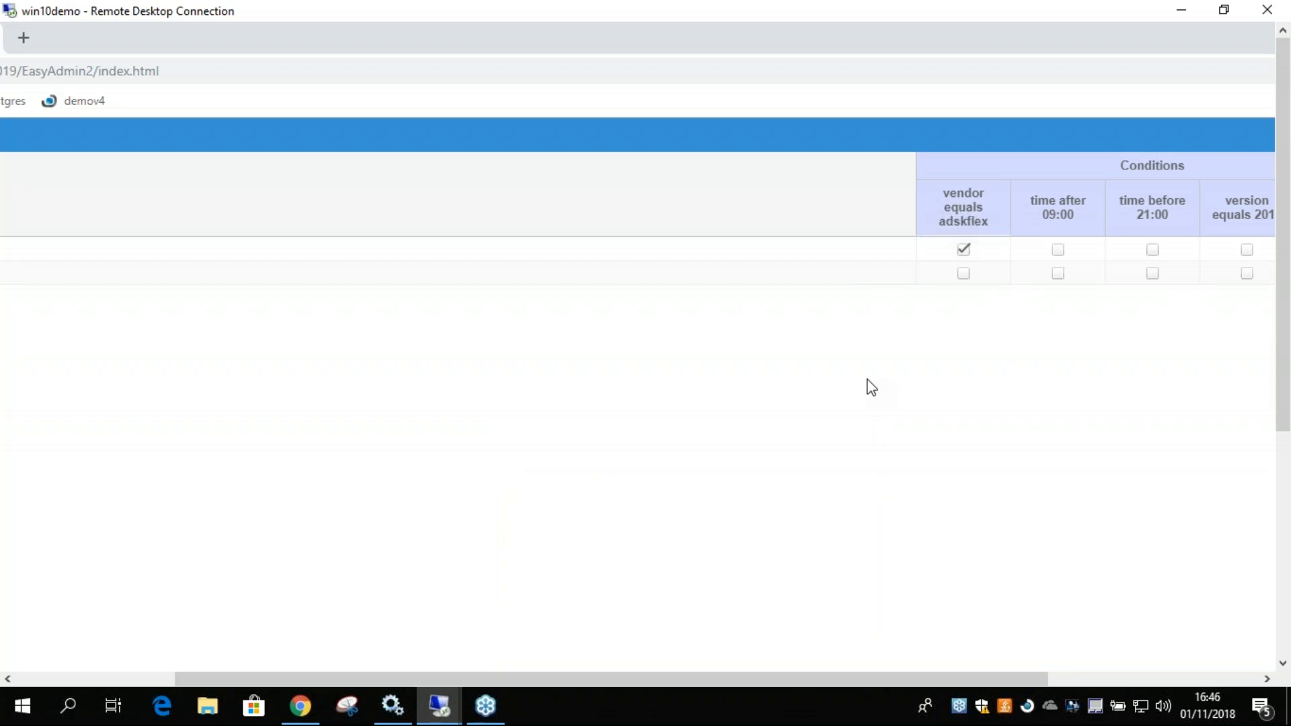
left_click_drag(938, 679, 1146, 679)
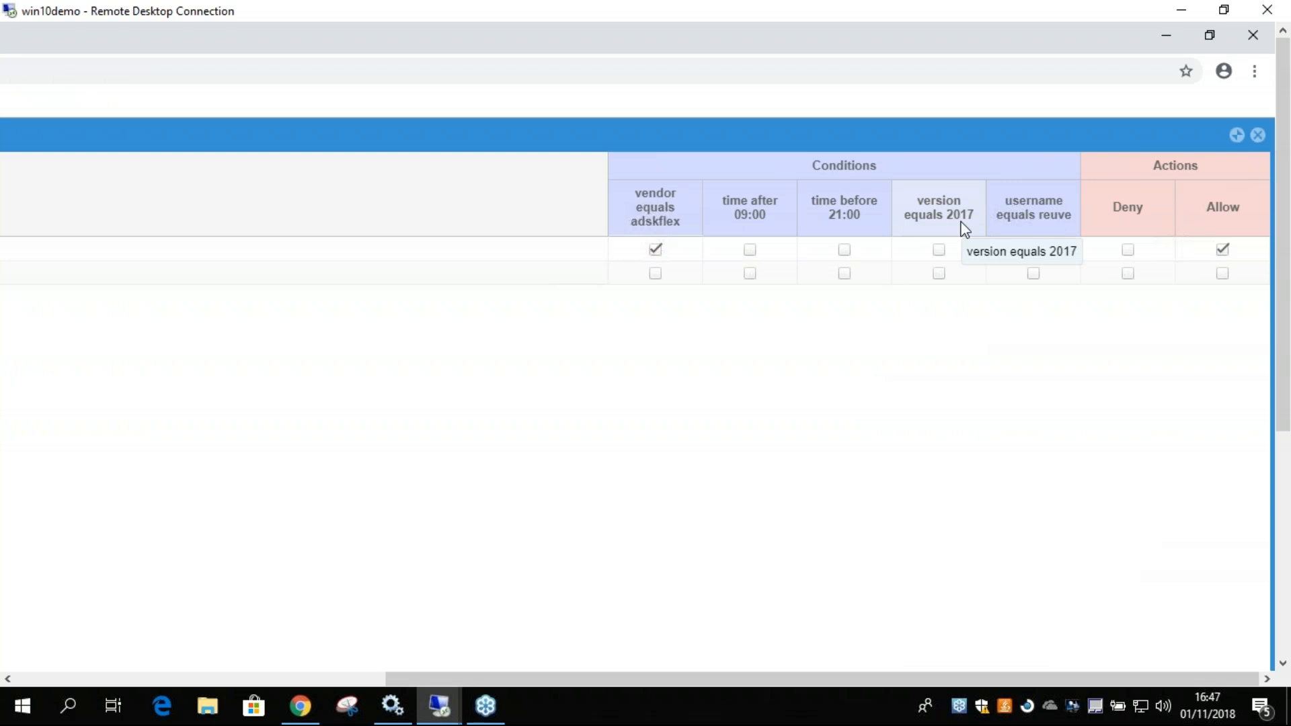
Add the username condition to the first rule, save the change, and close the License Consumption Rules Table.
left_click(1033, 249)
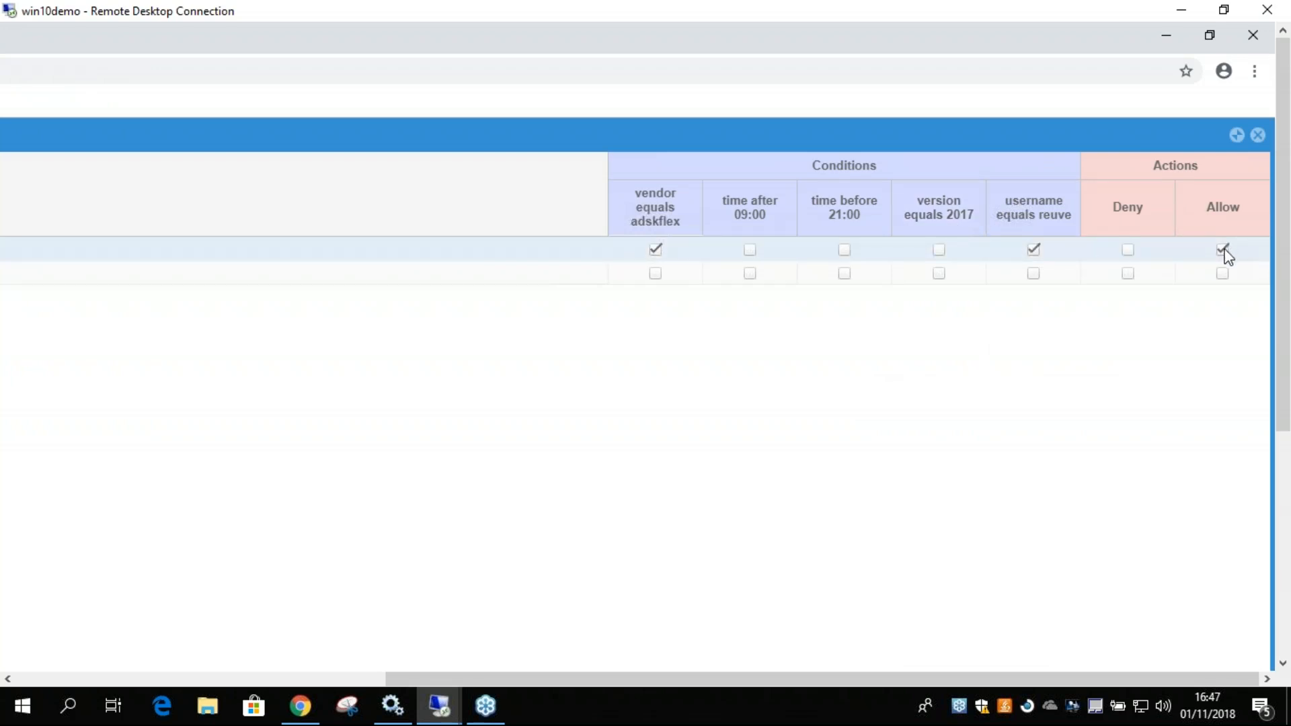
left_click_drag(1281, 413, 1283, 635)
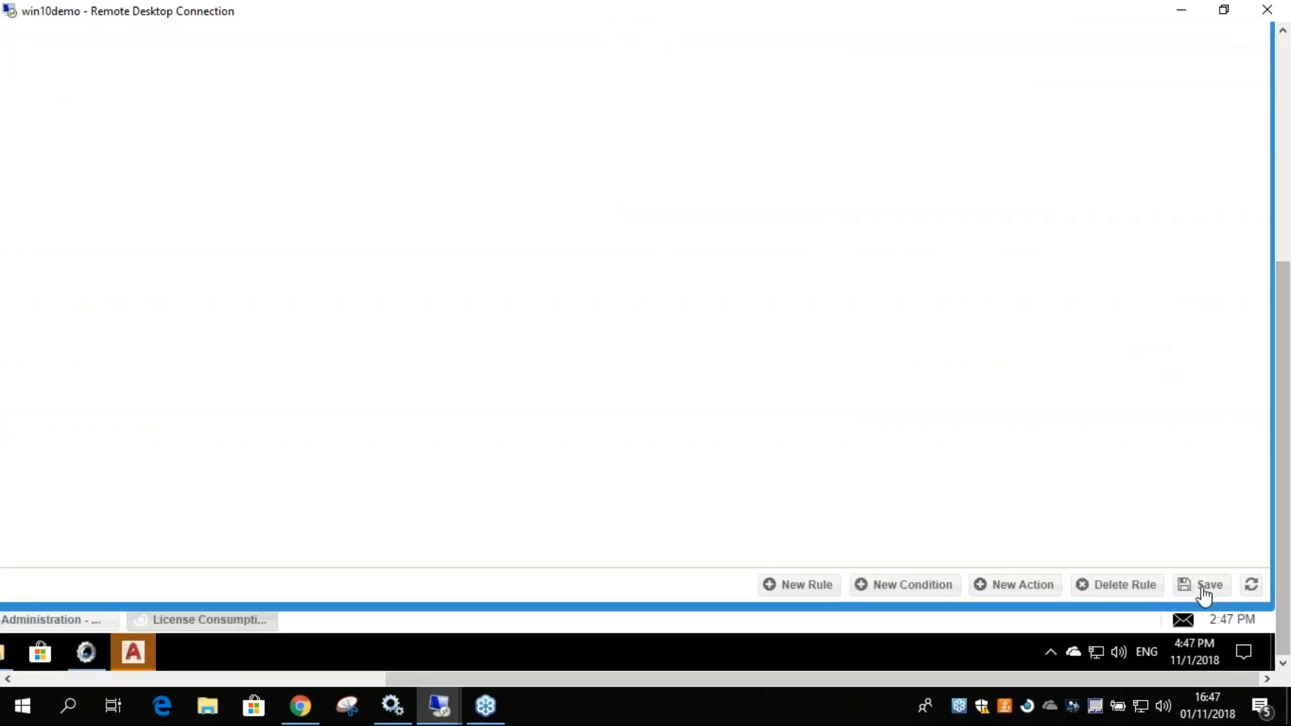
left_click_drag(1283, 528, 1283, 282)
left_click(1257, 135)
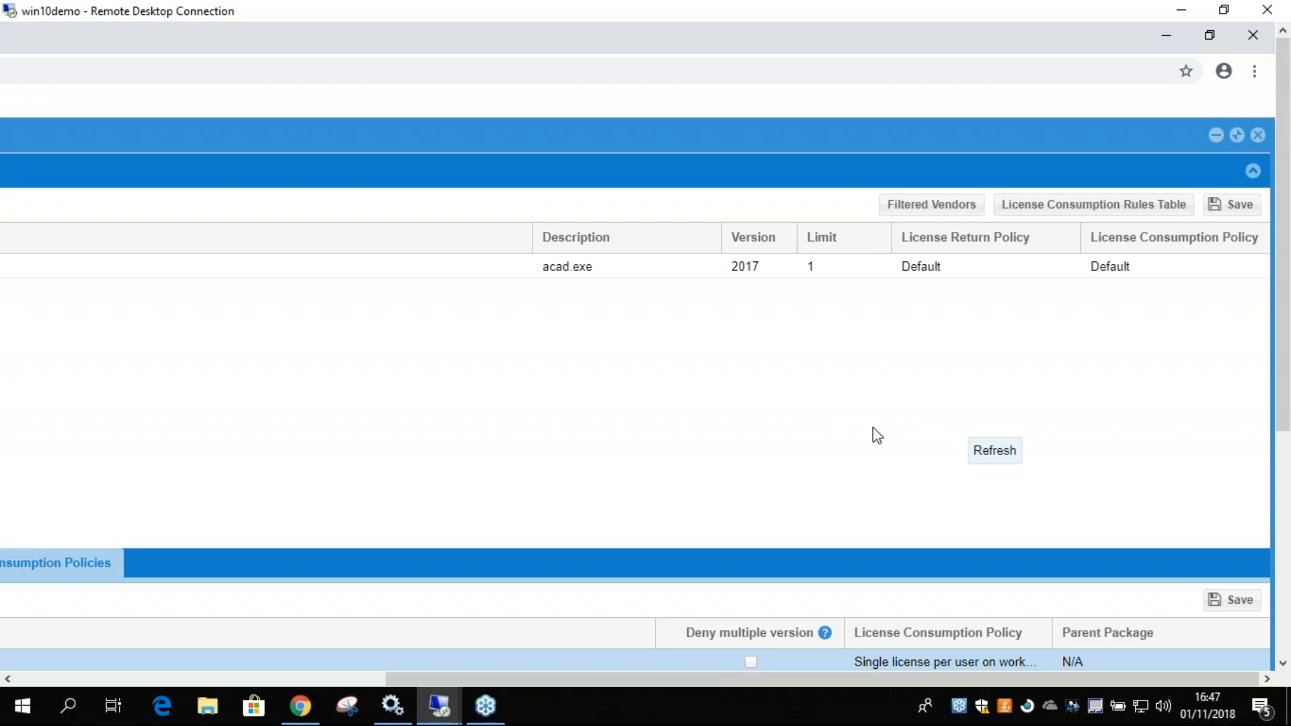
Reopen the License Consumption Rules Table and start a new condition with the workstation argument and the equals operation.
left_click(1088, 212)
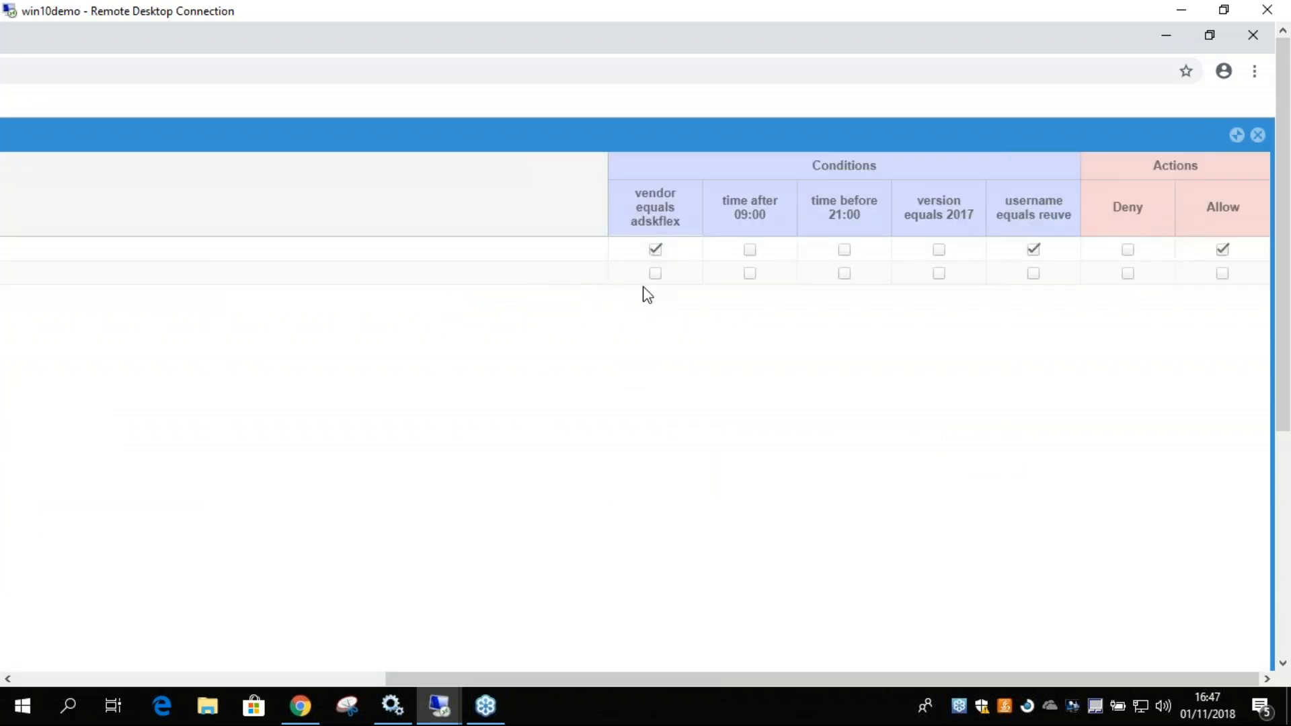
scroll(1252, 447, "down", 5)
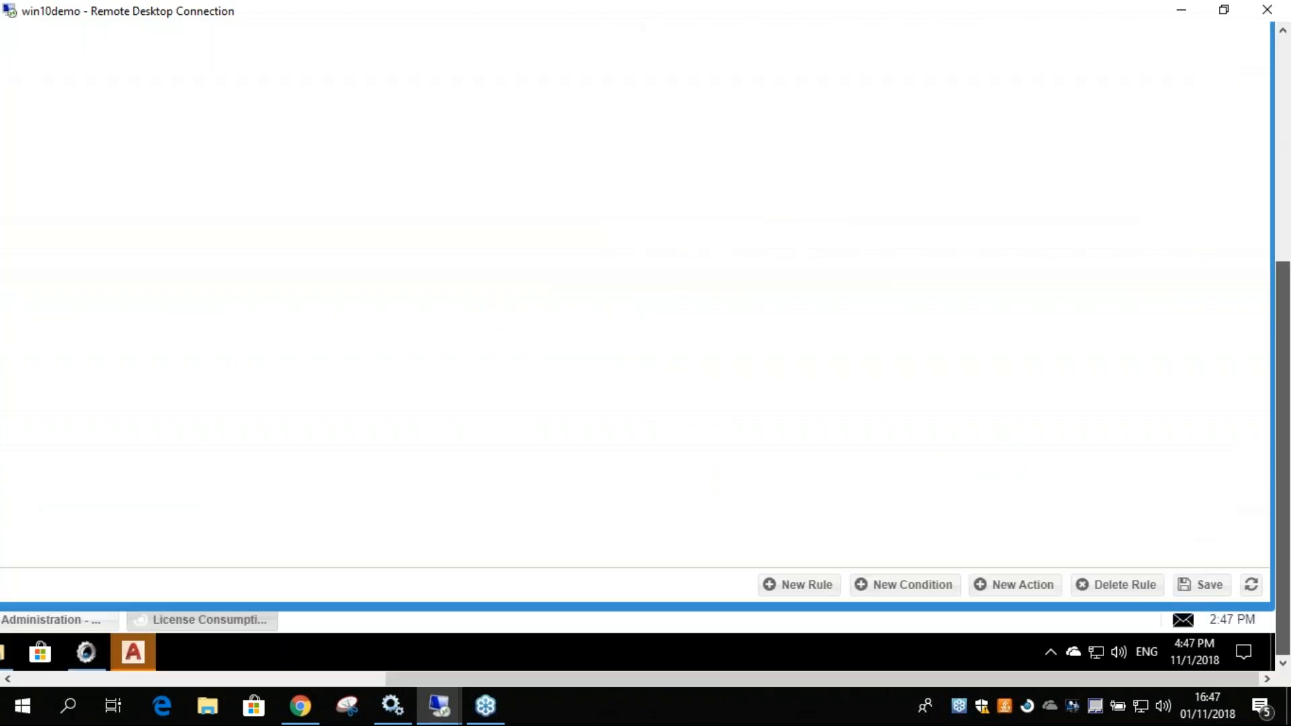
left_click(893, 585)
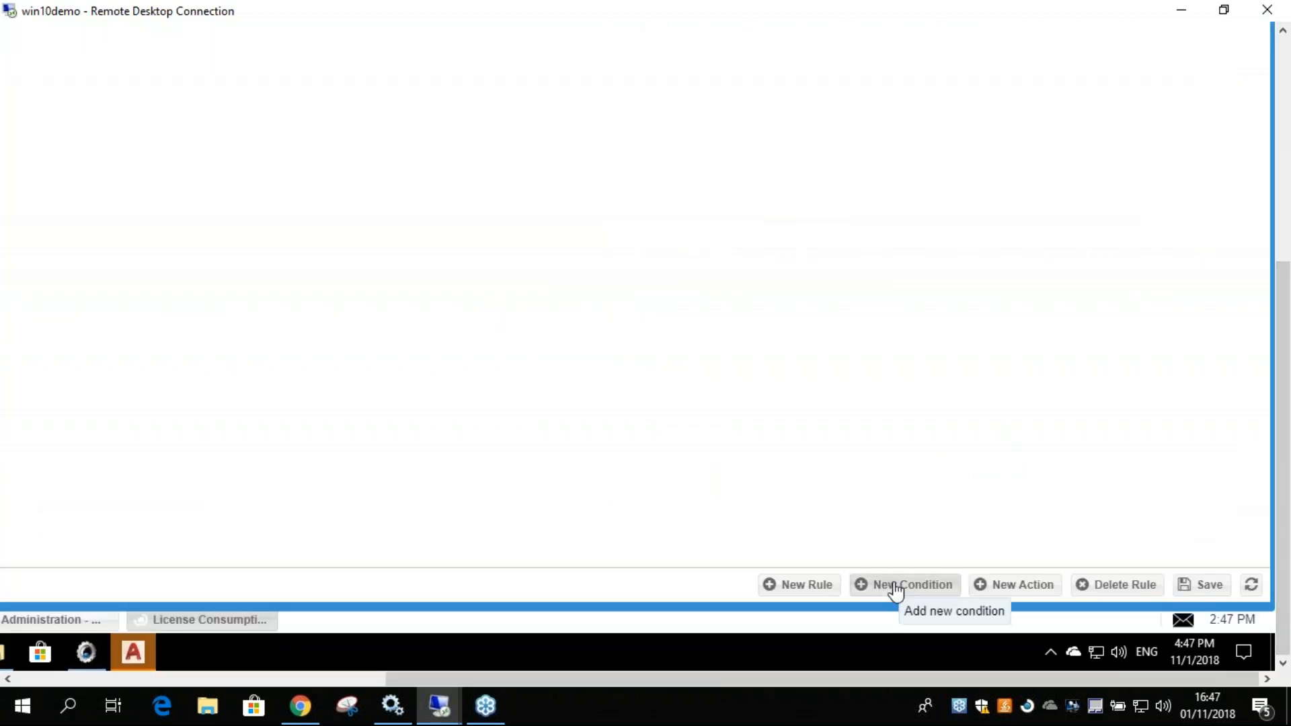
left_click(365, 138)
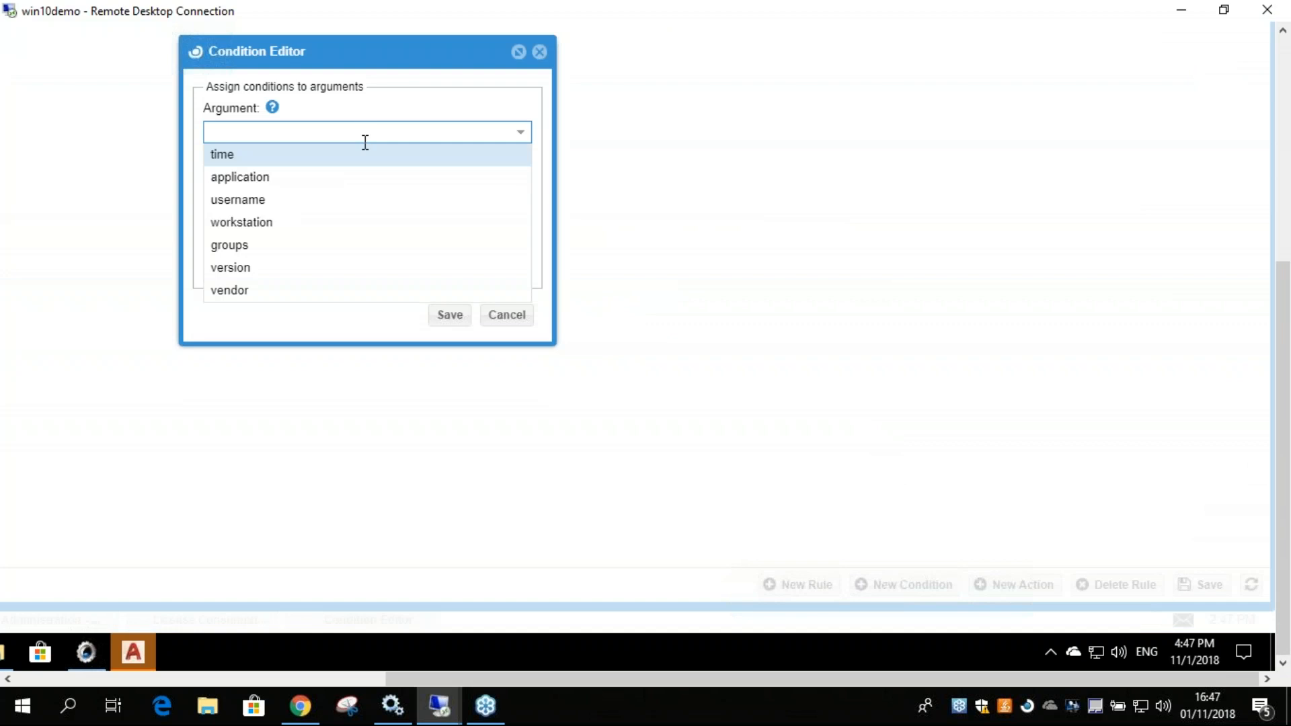
left_click(248, 222)
left_click(285, 184)
left_click(273, 206)
left_click(279, 236)
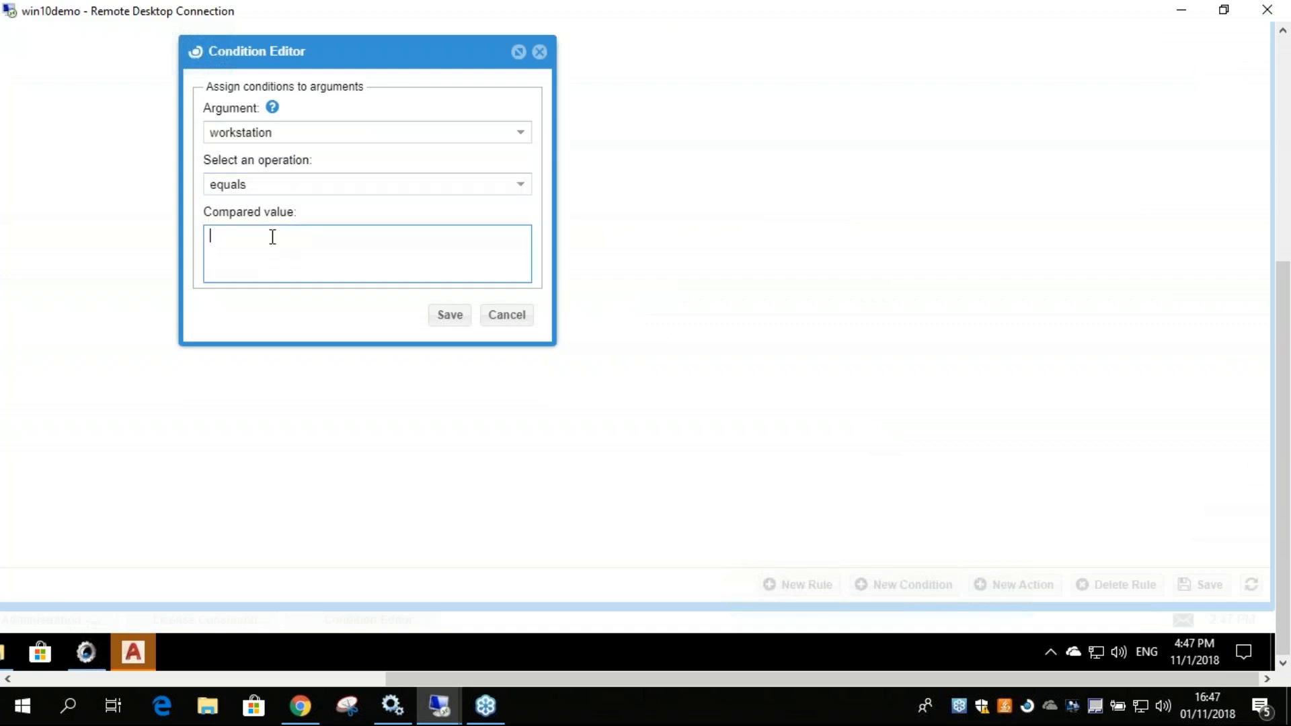
Try the workstation condition with startsWith, then with equals and the value *win, and cancel the Condition Editor without saving.
left_click(272, 187)
left_click(237, 228)
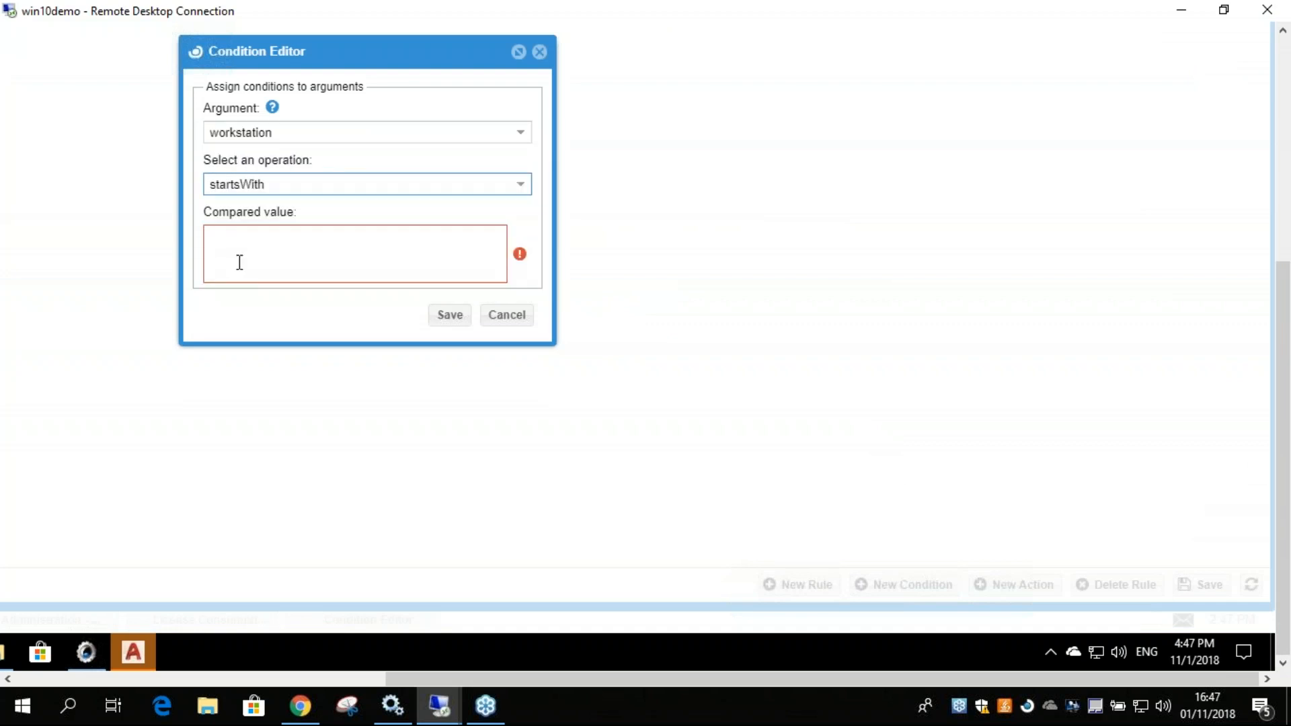
left_click(268, 184)
left_click(268, 209)
left_click(262, 246)
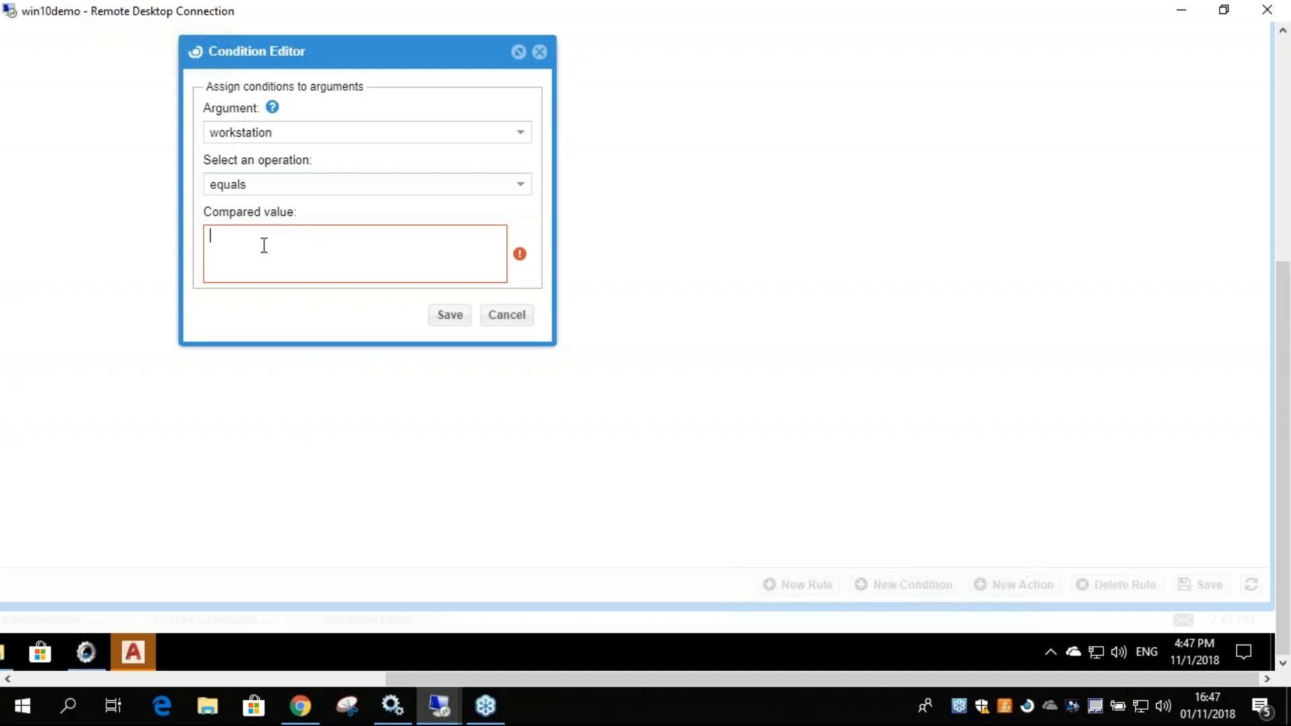
type("*win")
key("BackSpace")
key("BackSpace")
key("BackSpace")
key("BackSpace")
left_click(506, 315)
left_click_drag(1283, 325, 1282, 150)
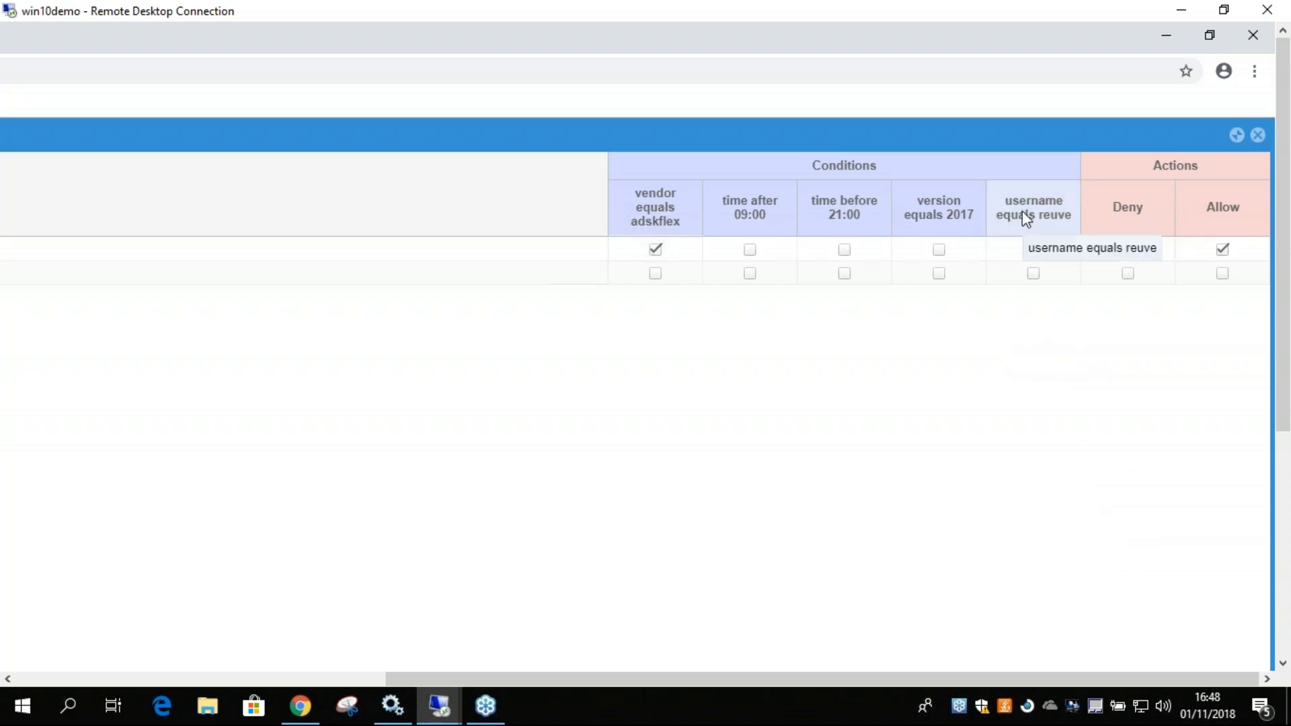
left_click(1005, 247)
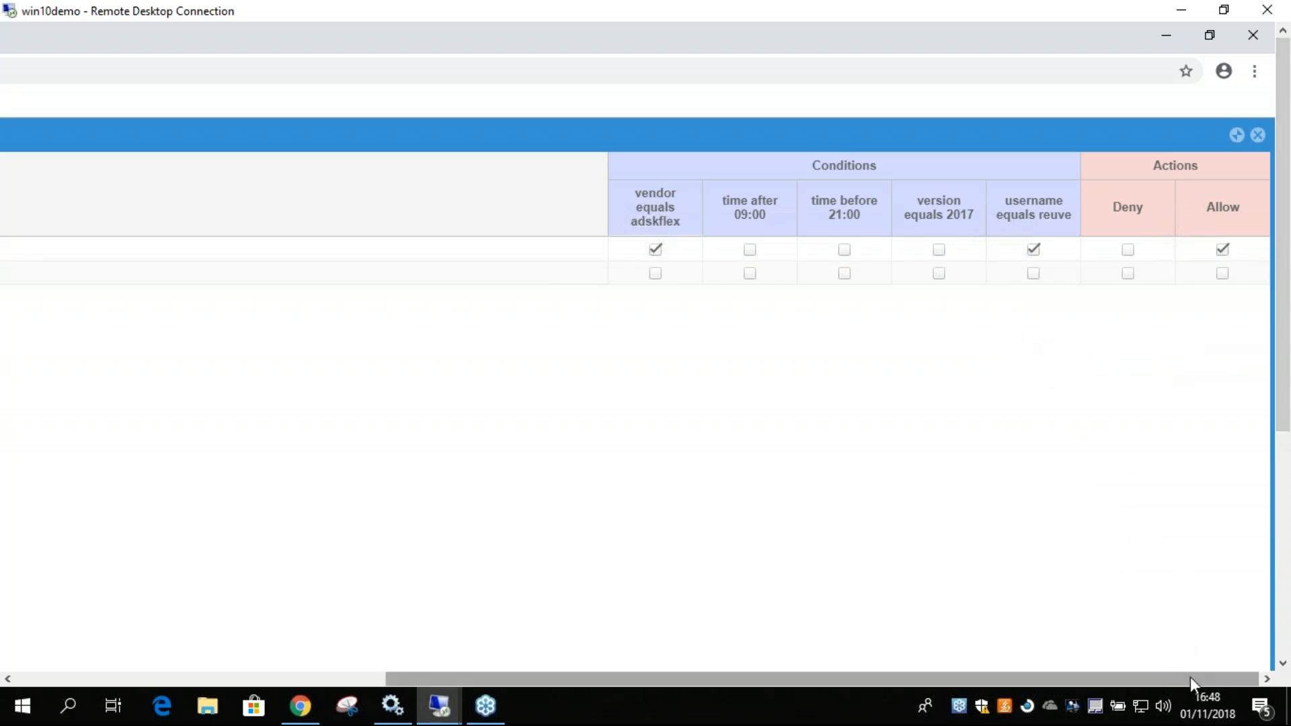
mouse_move(1286, 385)
left_mouse_down()
mouse_move(1286, 618)
mouse_move(1286, 386)
left_mouse_up()
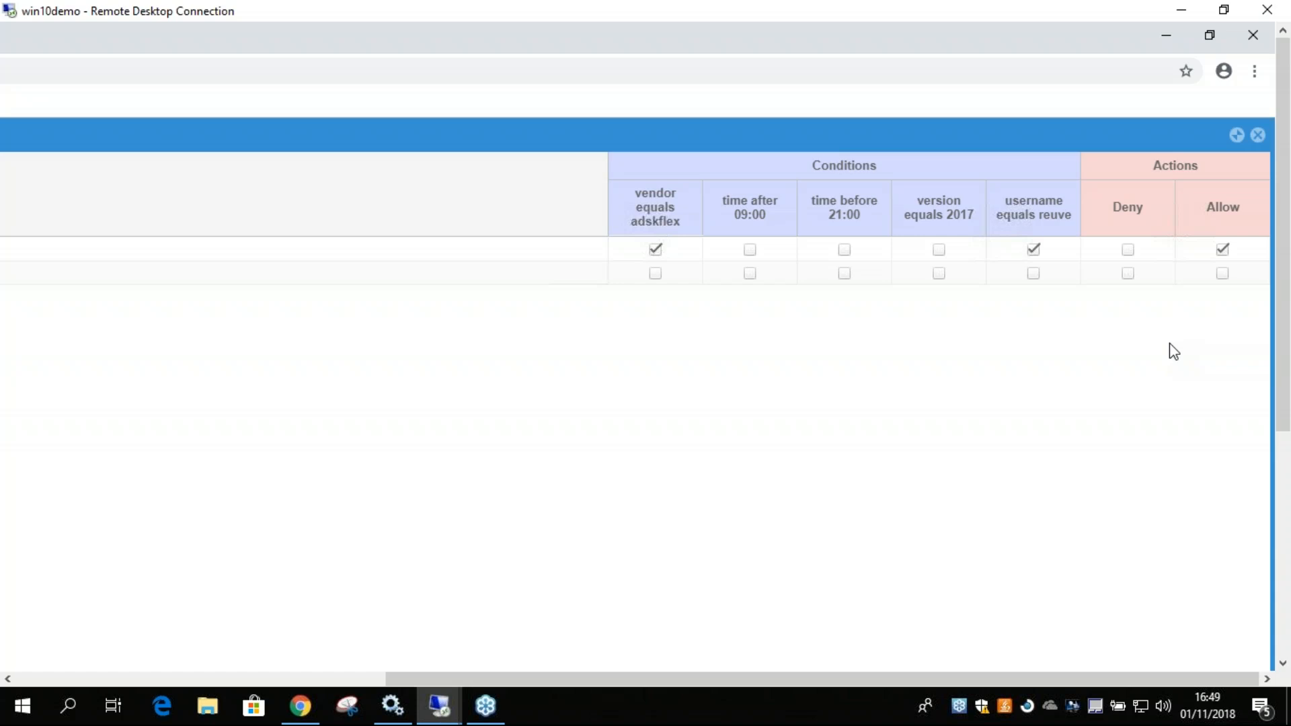
Open the openlm.com website in a new browser tab.
left_click_drag(573, 679, 251, 636)
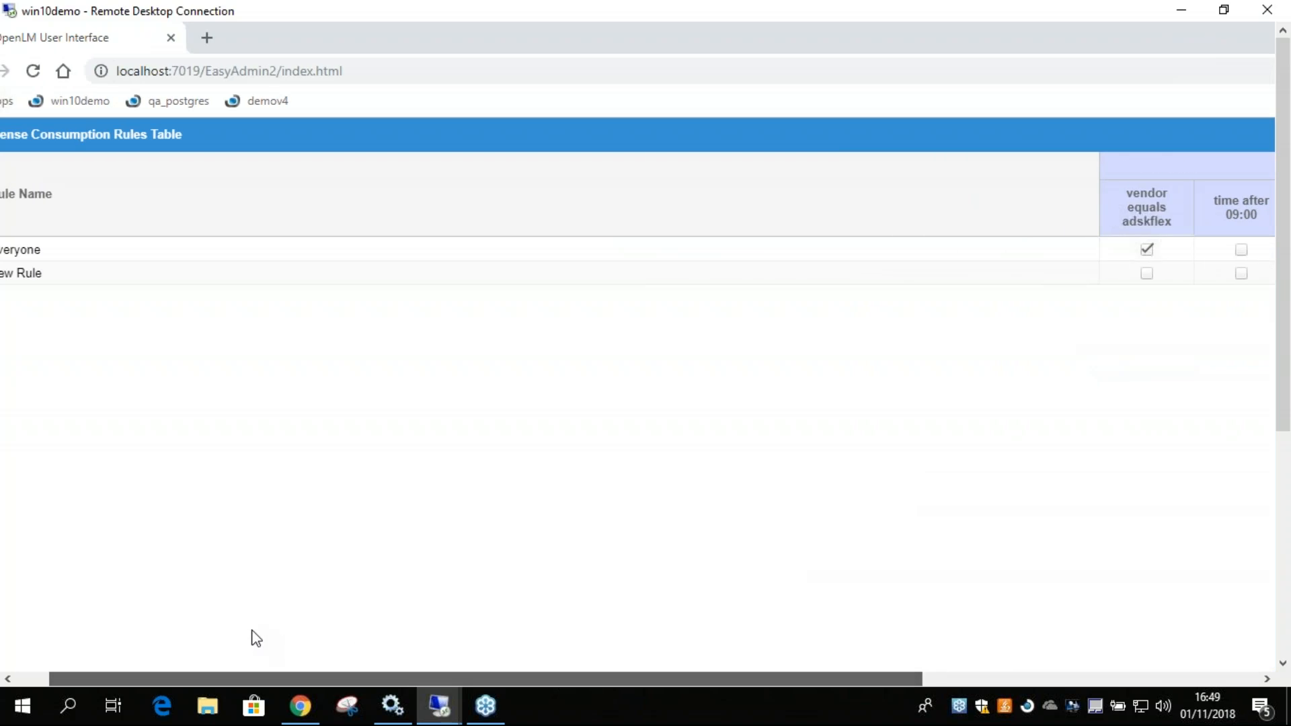
left_click(208, 44)
type("ope")
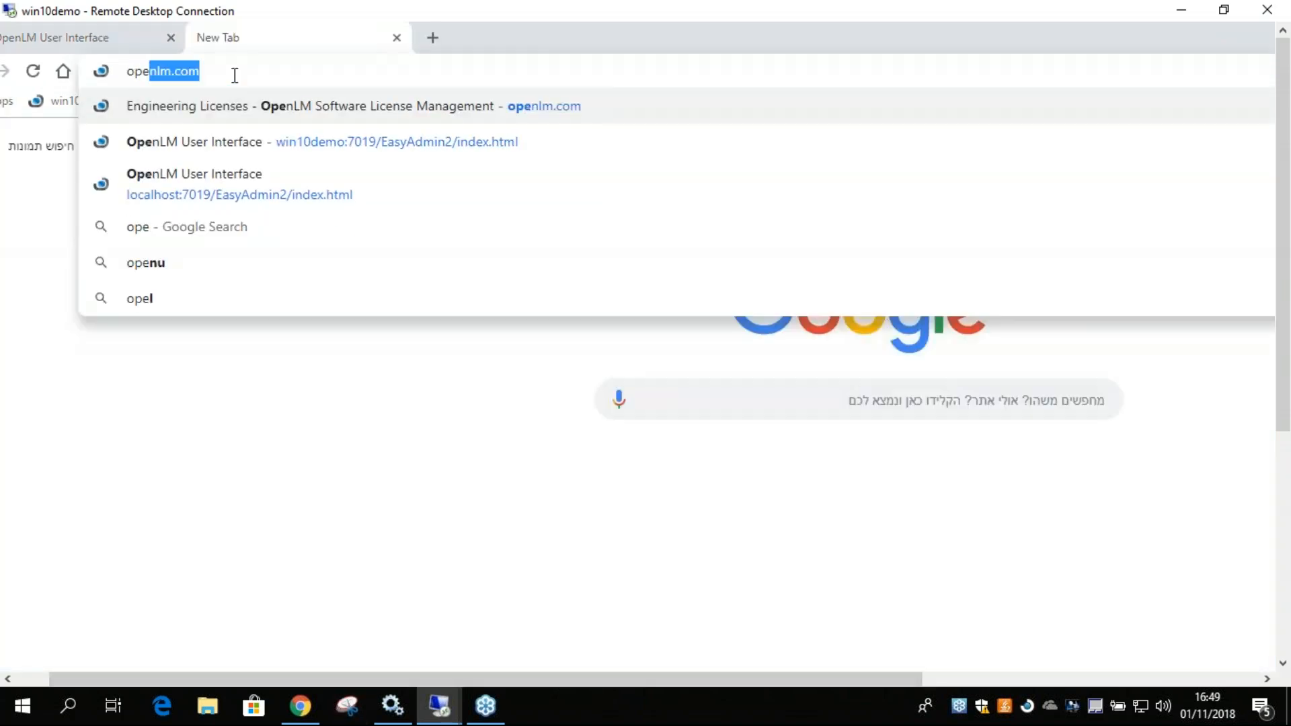
key("Return")
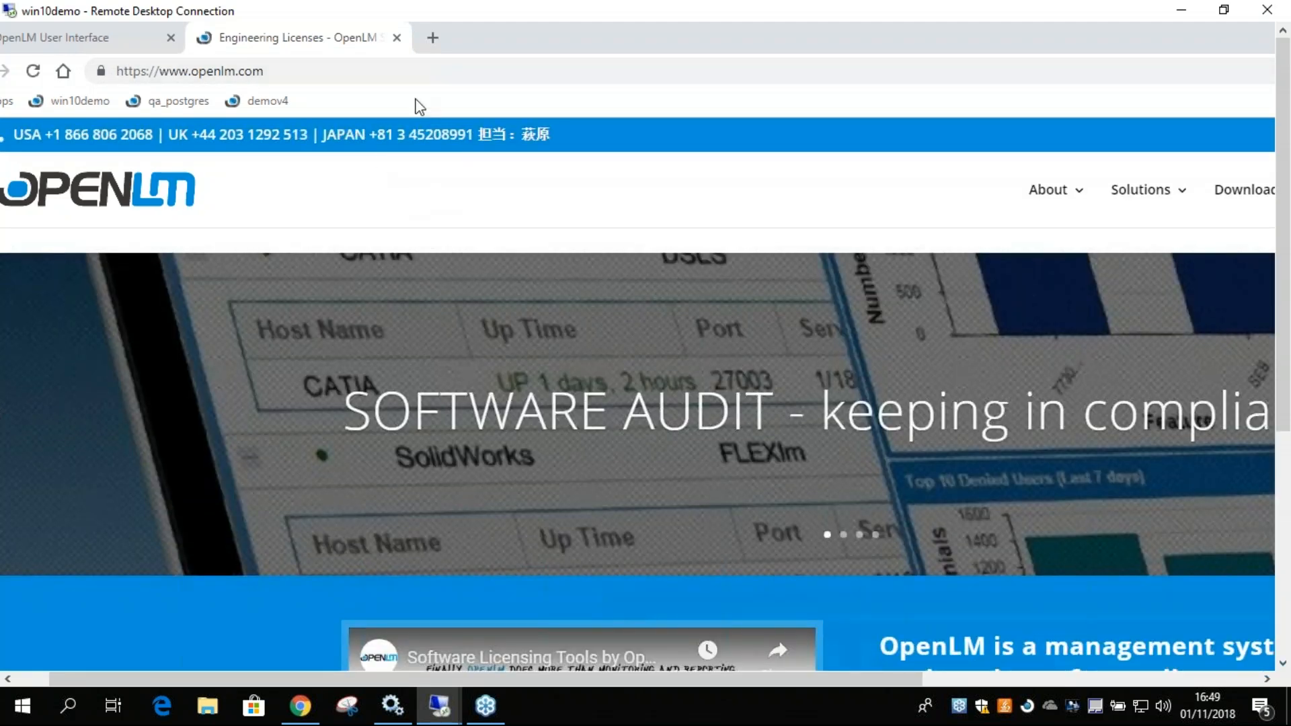
Search the OpenLM website for "bundle" and open the OpenLM Tutorial Bundle article from the results.
left_click_drag(553, 680, 962, 679)
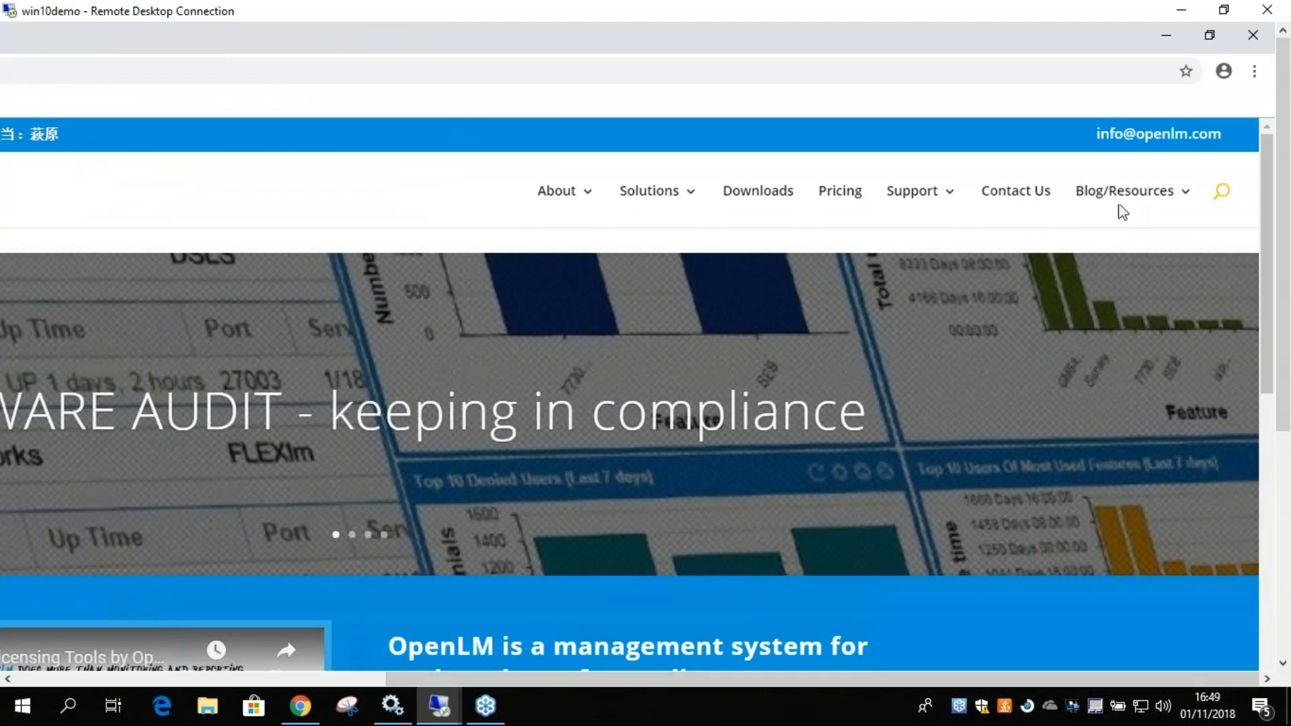
left_click(1222, 191)
left_click(600, 259)
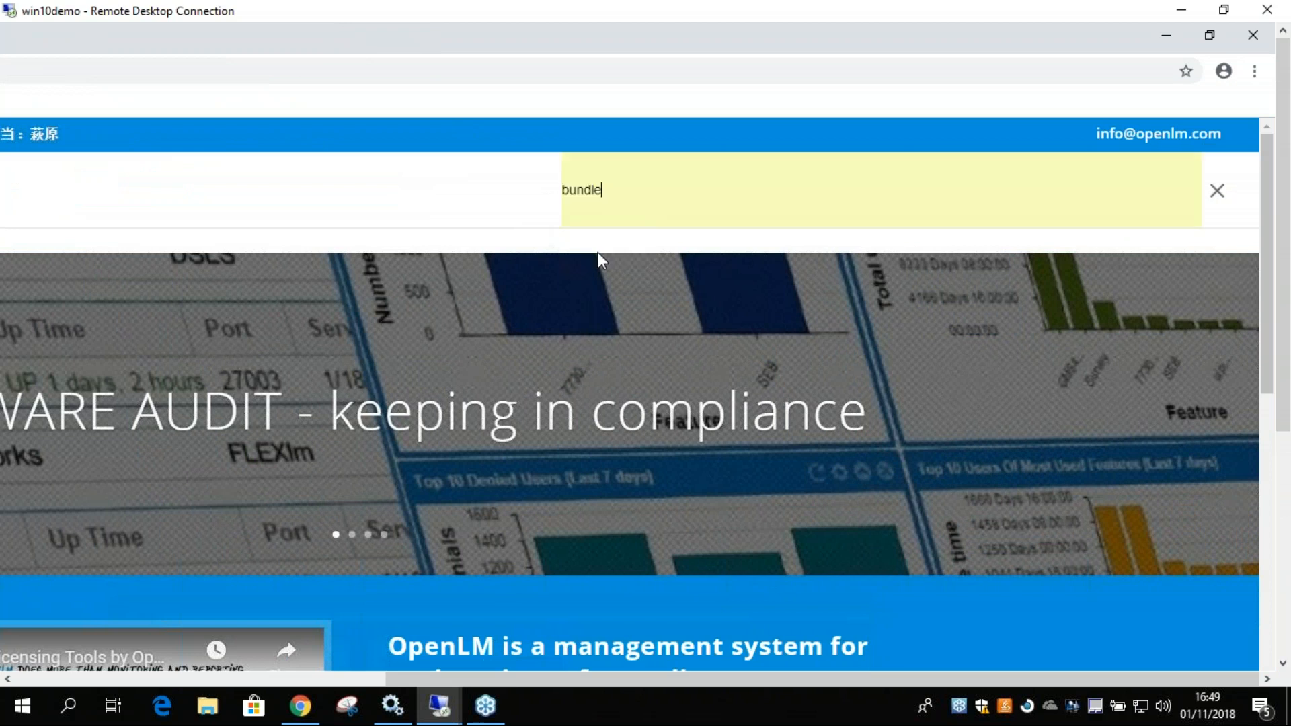
left_click(475, 686)
mouse_move(479, 680)
left_mouse_down()
mouse_move(125, 680)
mouse_move(498, 677)
left_mouse_up()
left_click(671, 195)
key("Return")
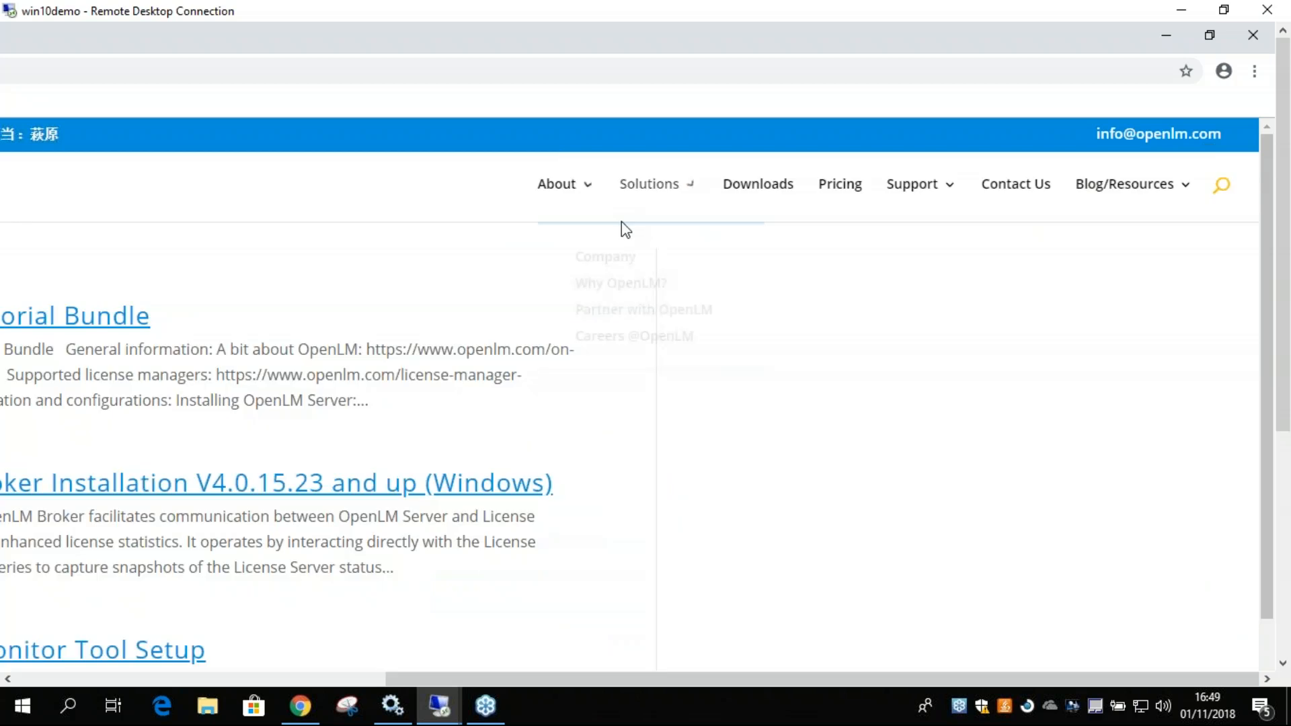
left_click_drag(436, 679, 123, 679)
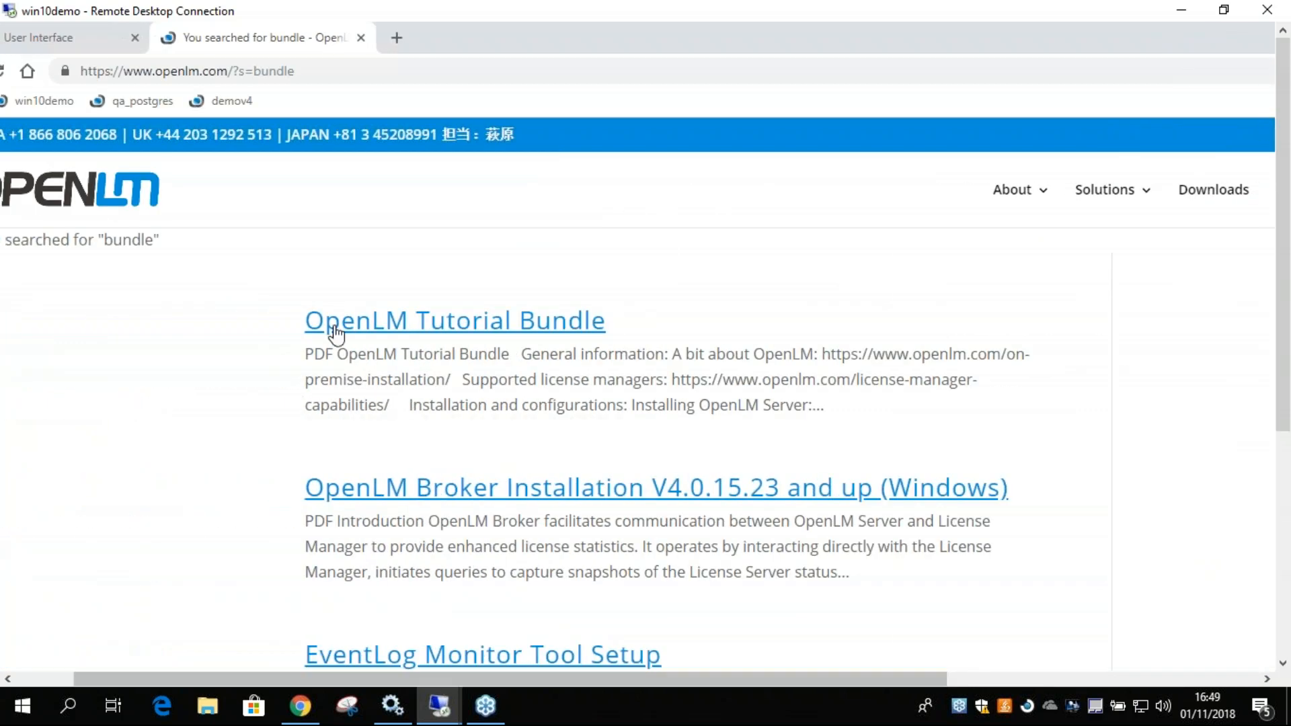
left_click(489, 324)
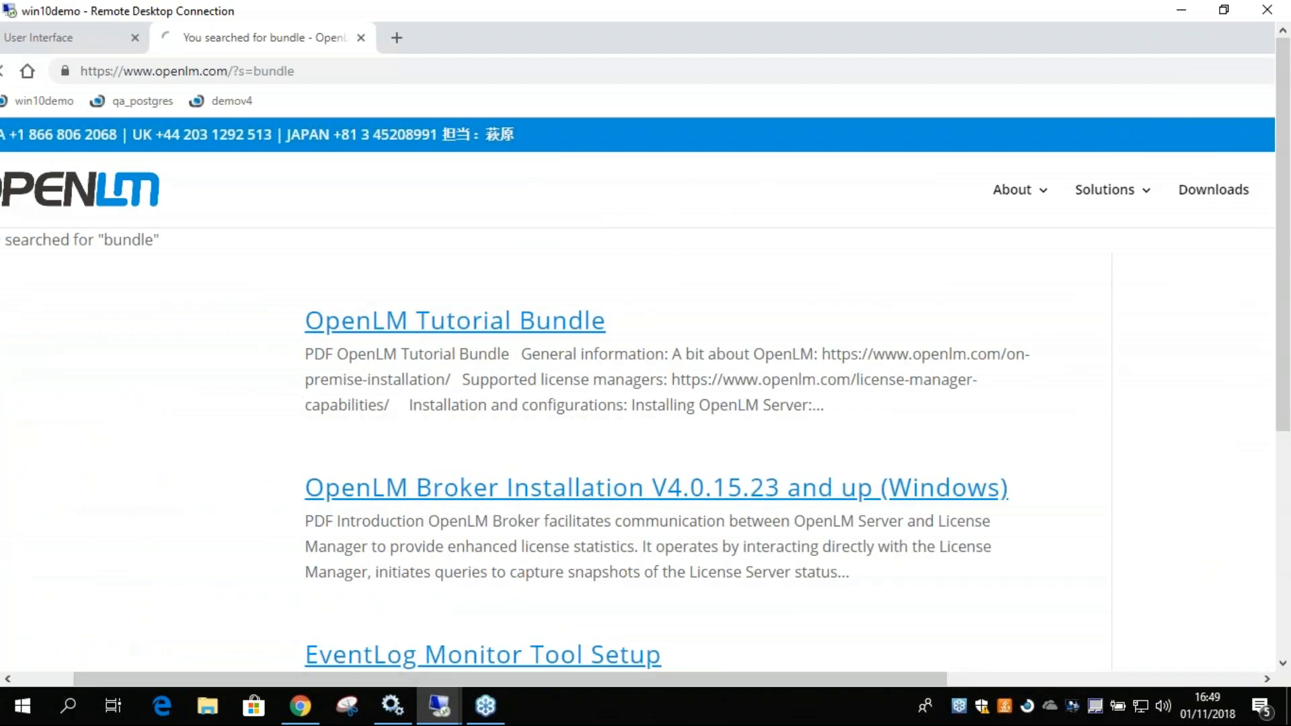
Examine the article's general information, installation and configuration, and tutorials and recordings links.
scroll(335, 304, "down", 5)
left_click_drag(298, 216, 455, 485)
scroll(455, 486, "down", 2)
left_click(297, 397)
scroll(313, 403, "down", 1)
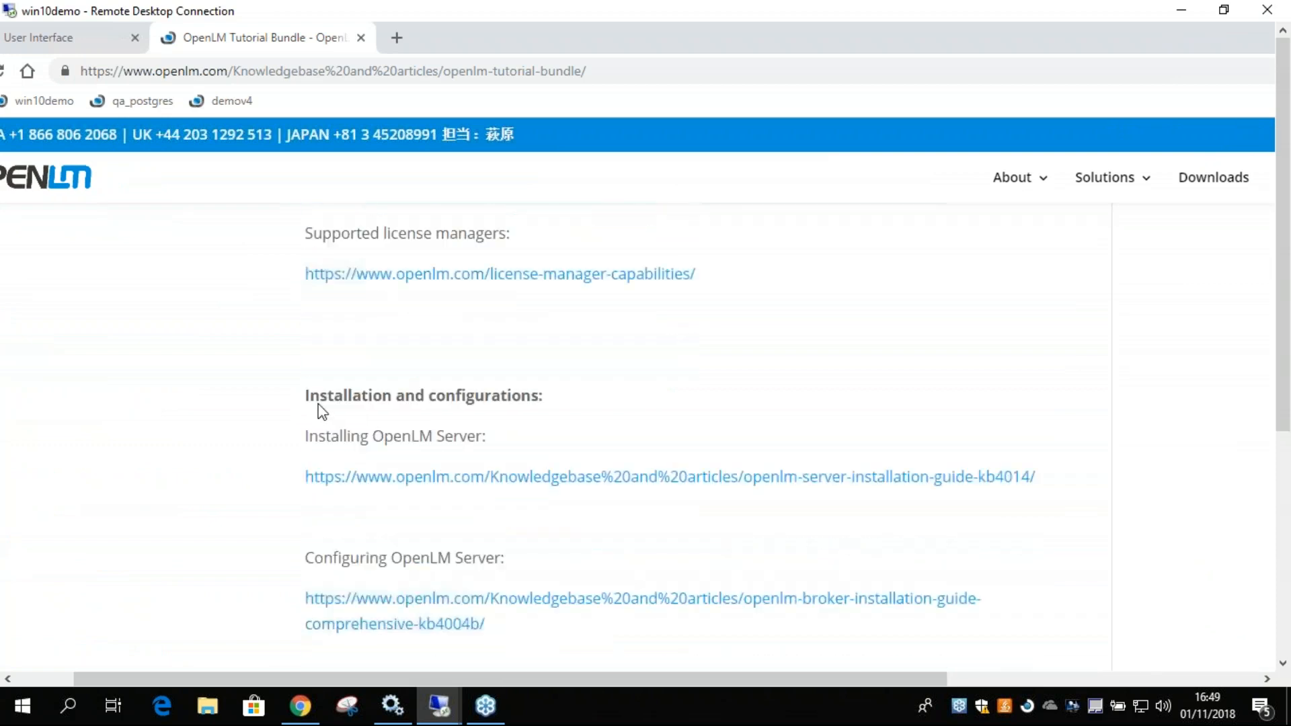
scroll(321, 412, "down", 1)
left_click_drag(326, 336, 507, 527)
scroll(466, 466, "down", 6)
scroll(467, 436, "down", 5)
left_click_drag(297, 323, 672, 634)
left_click(470, 392)
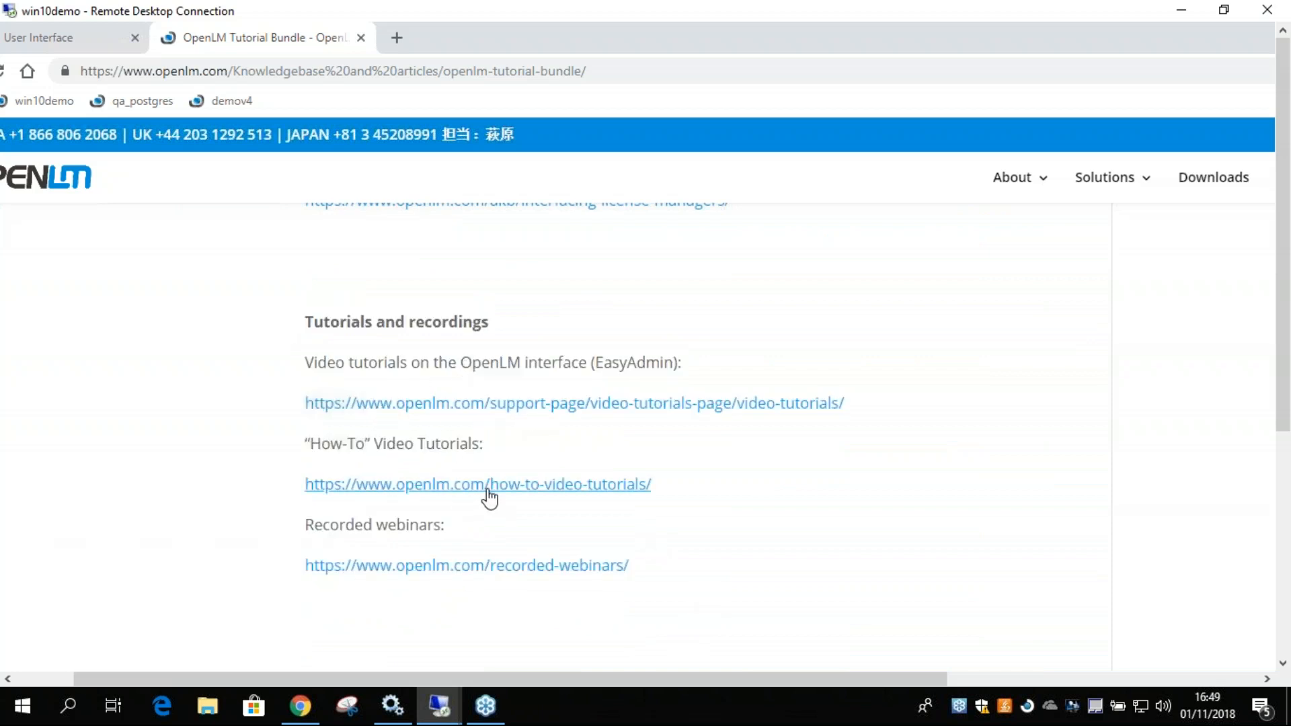
Open the recorded webinars link in a new tab, view it, and return to the OpenLM Tutorial Bundle article.
scroll(464, 470, "down", 2)
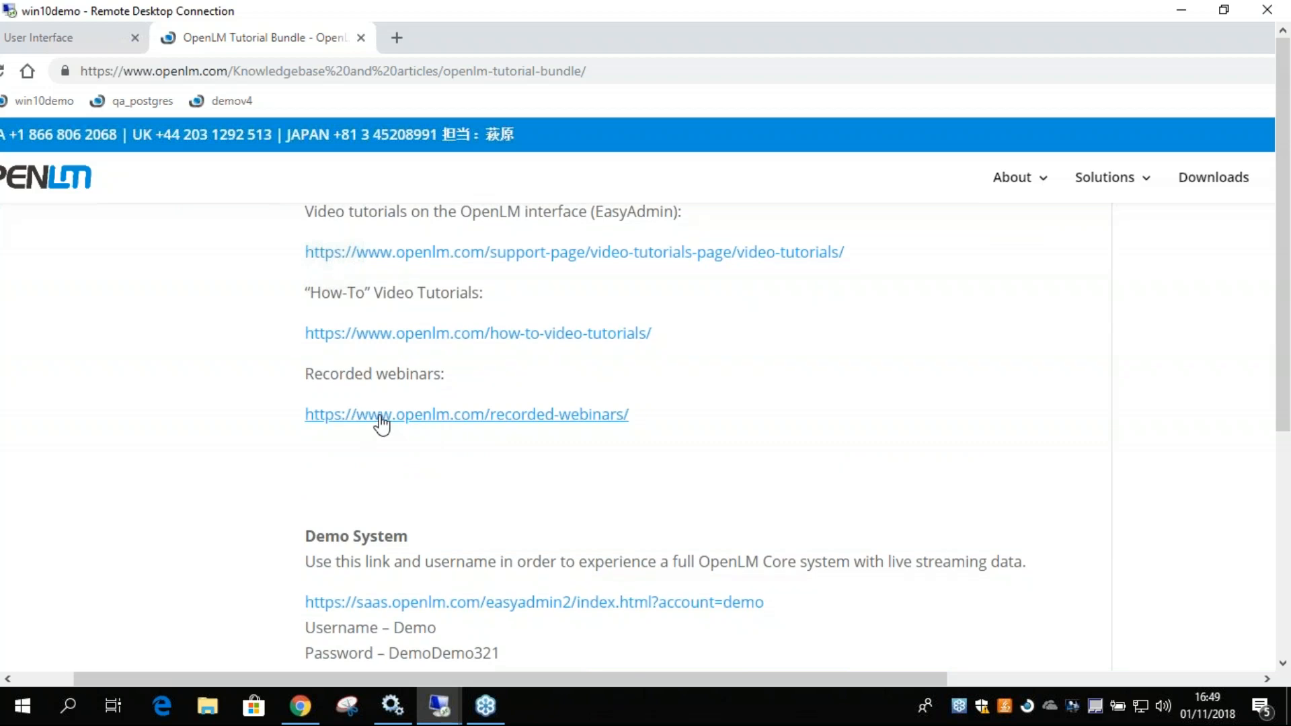
right_click(381, 422)
left_click(398, 429)
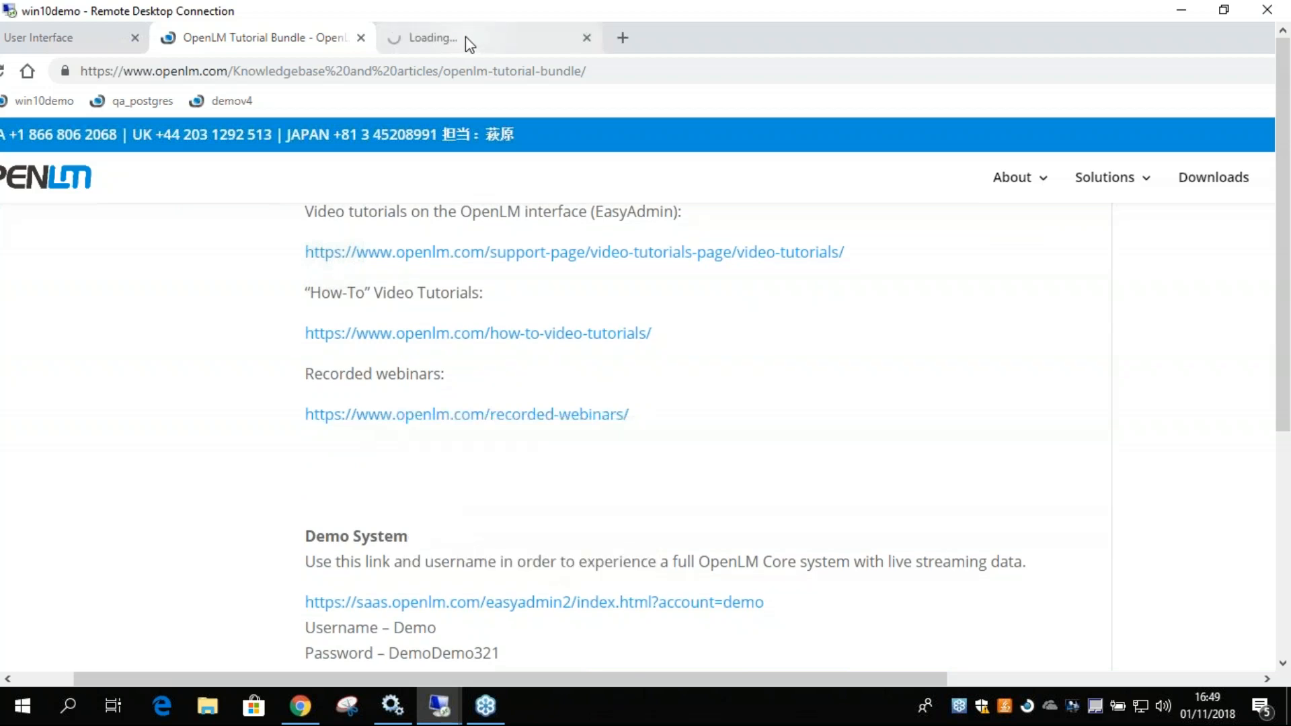
left_click(465, 37)
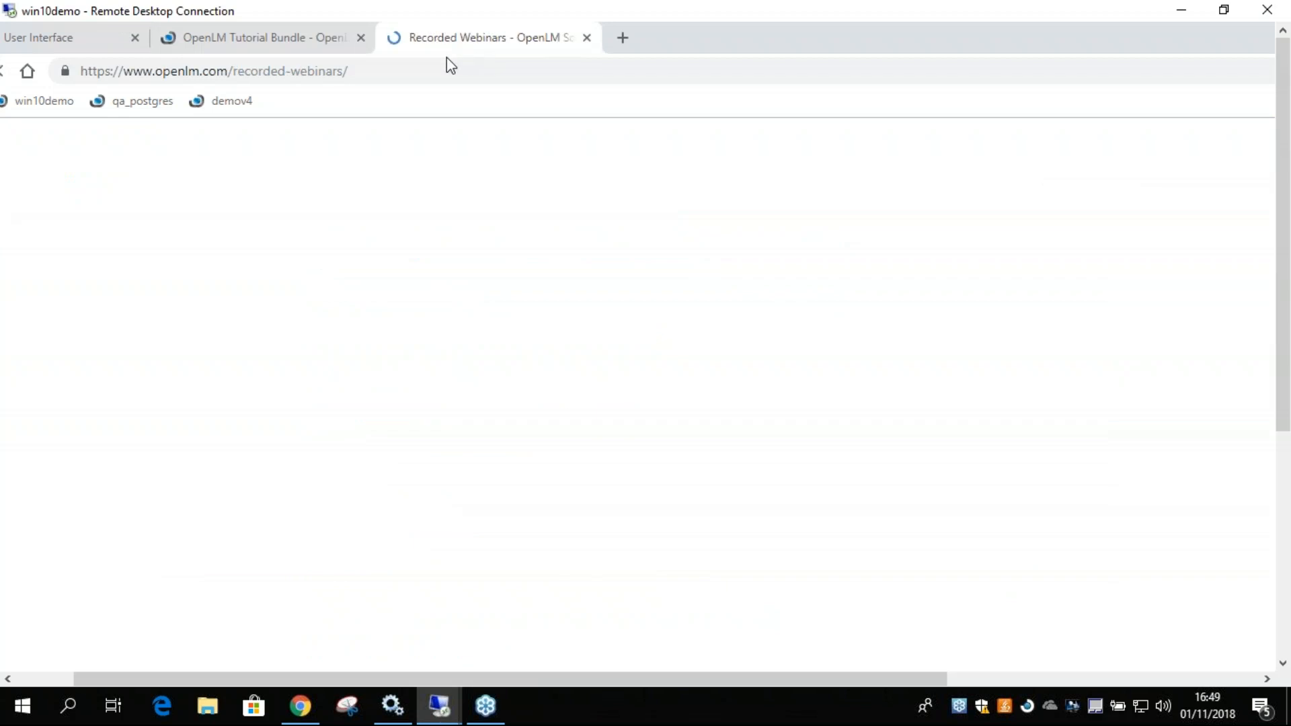
left_click(304, 42)
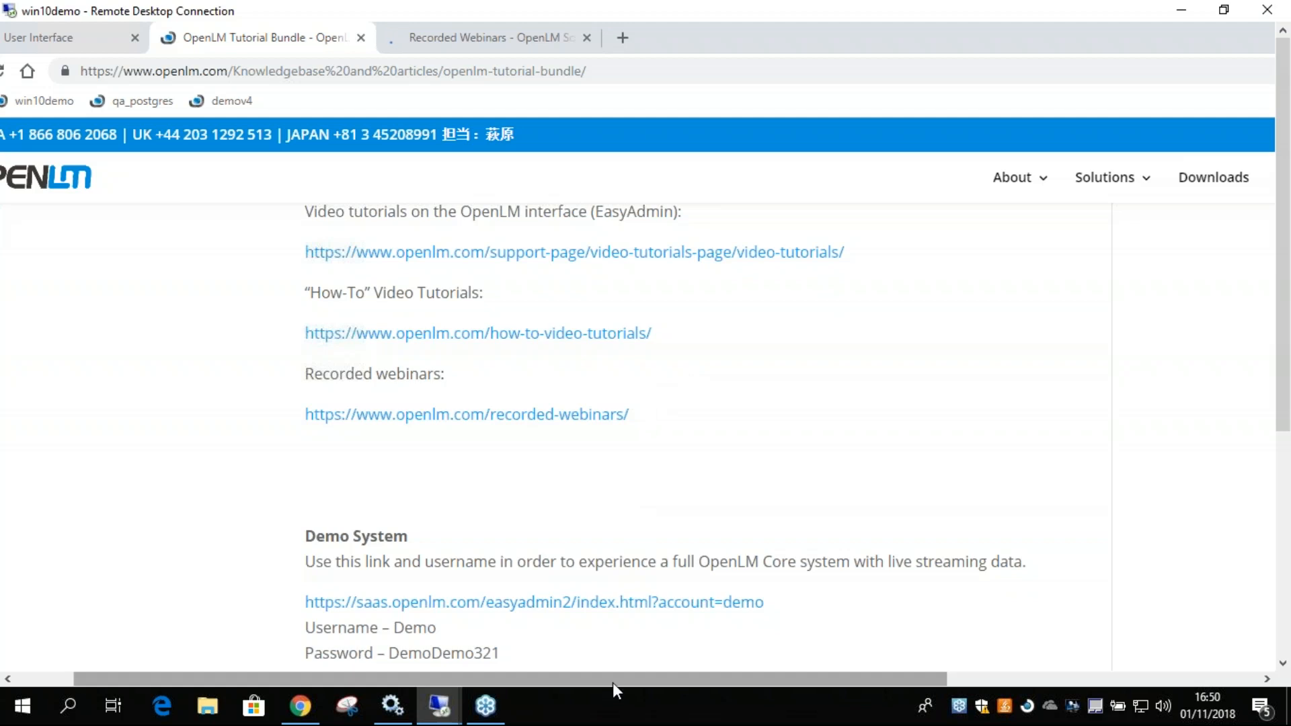
Examine the title and opening part of the OpenLM Tutorial Bundle article.
left_click_drag(612, 679, 499, 676)
scroll(651, 364, "up", 2)
scroll(651, 363, "up", 10)
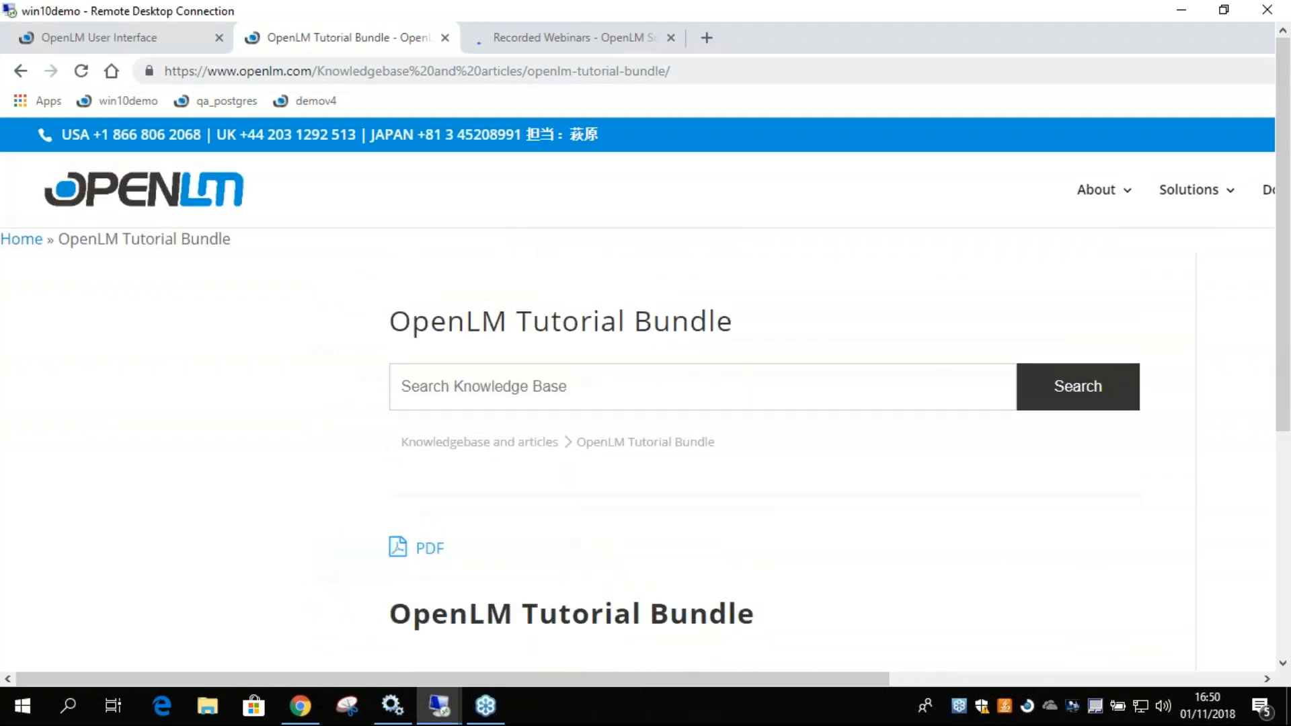
left_click_drag(385, 324, 744, 334)
left_click(642, 322)
scroll(627, 327, "down", 2)
scroll(625, 329, "down", 2)
scroll(619, 330, "up", 4)
left_click_drag(1282, 404, 1283, 632)
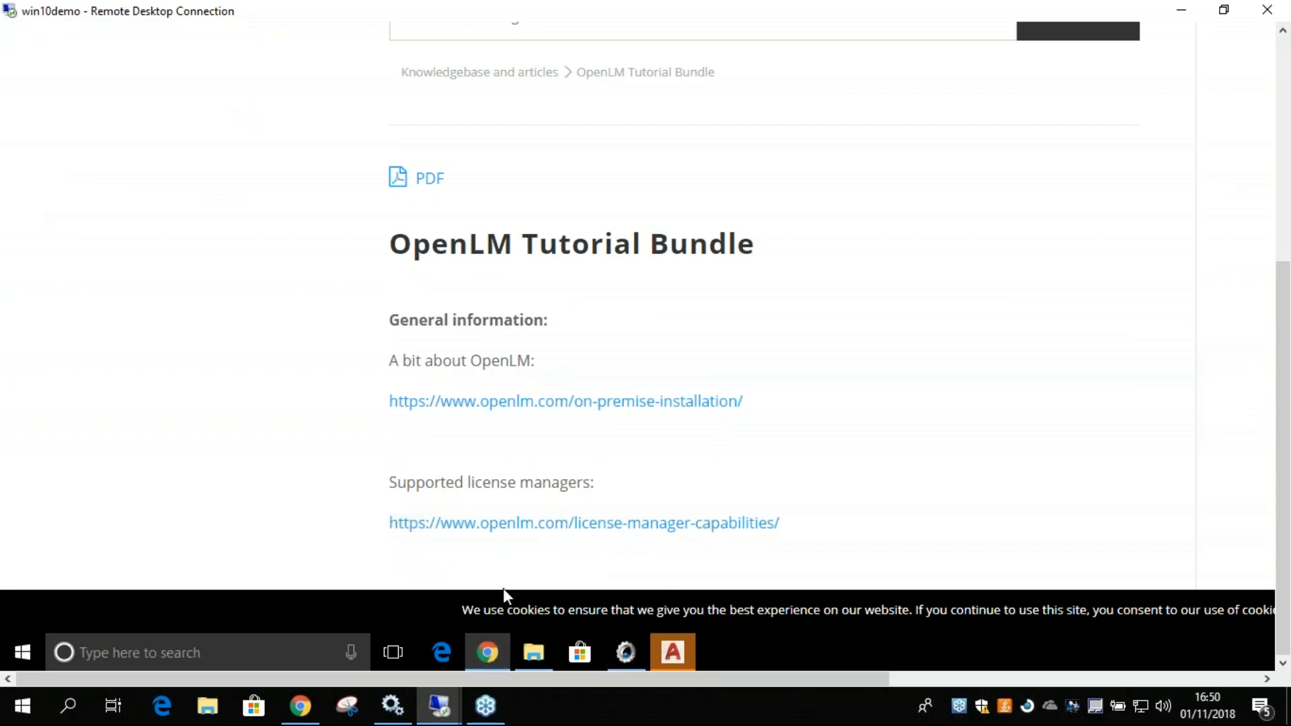
left_click(489, 652)
left_click(488, 653)
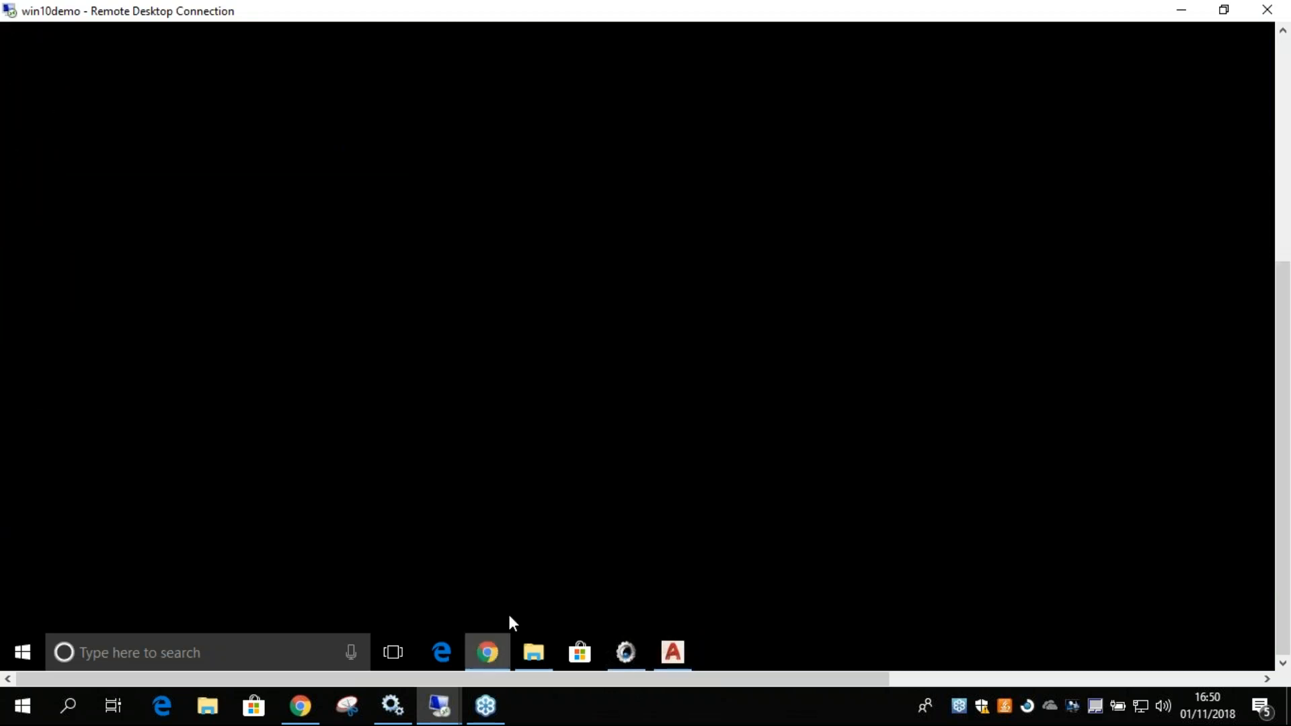
left_click_drag(1285, 421, 1283, 192)
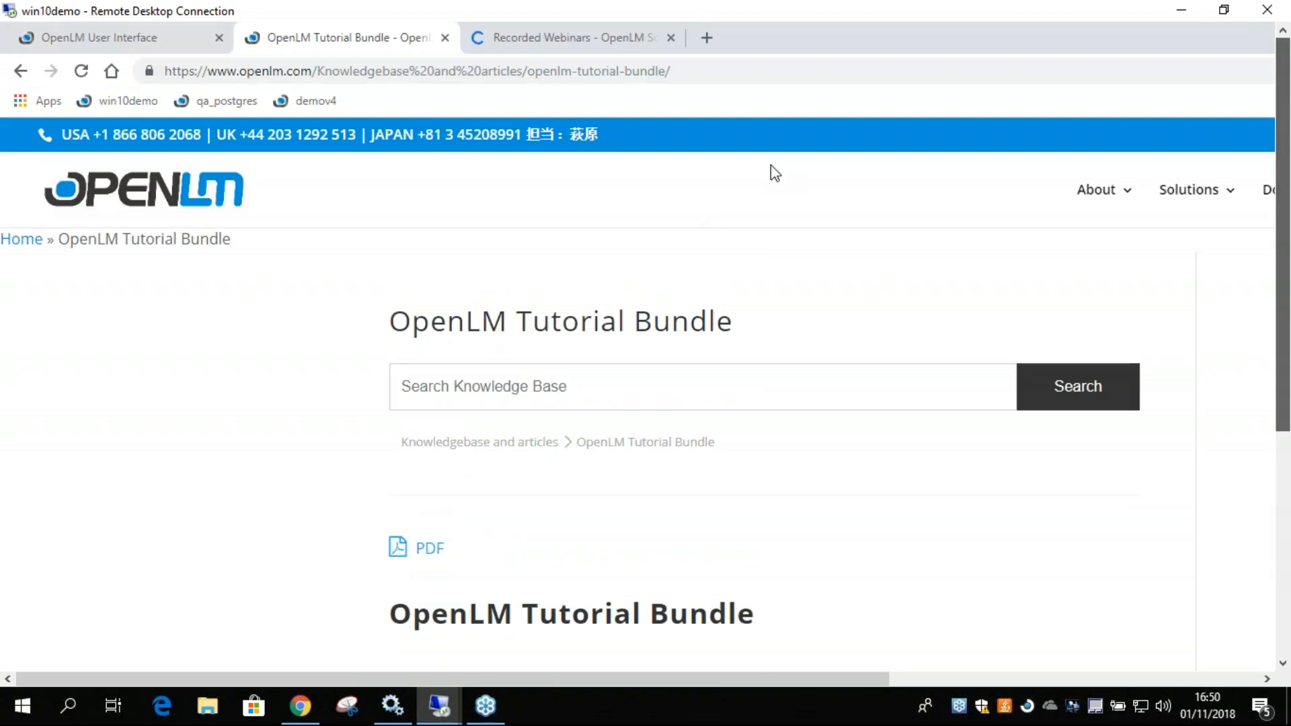
Return to the OpenLM User Interface, show the License Servers window, and collapse the App Manager, Autodesk and MATLAB host details.
left_click(145, 41)
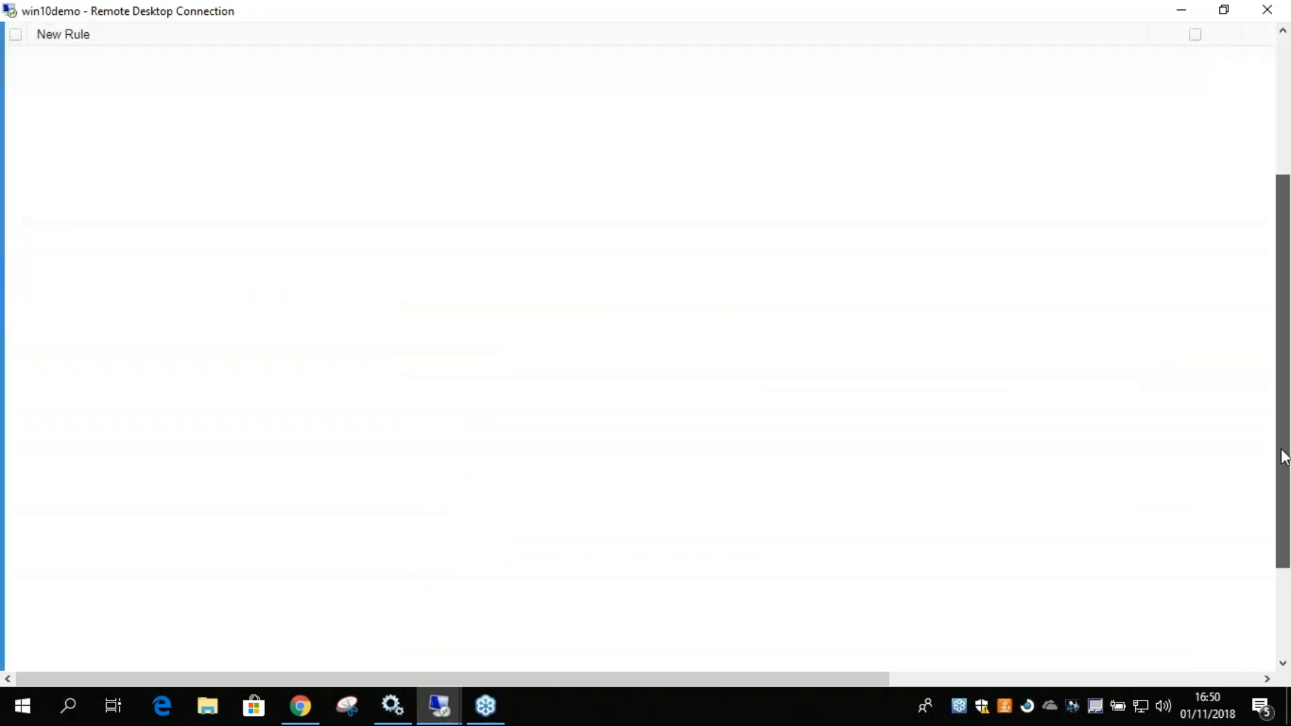
left_click(273, 620)
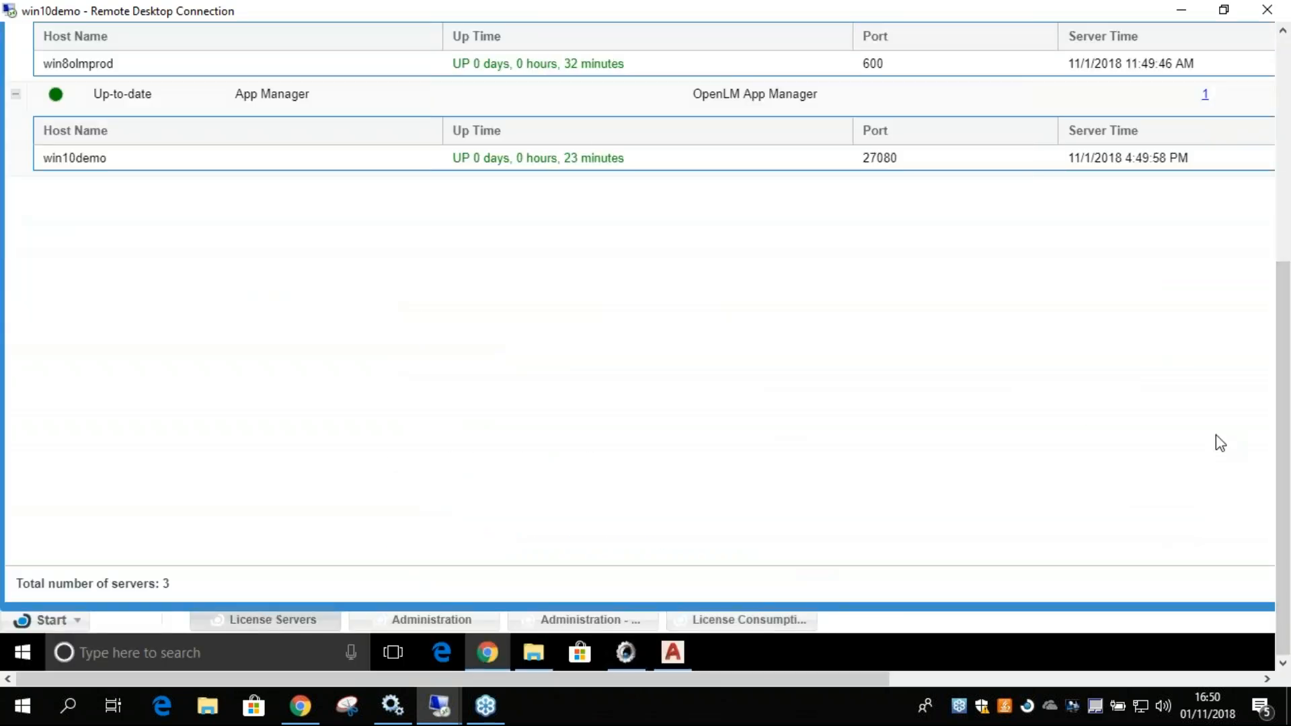
left_click_drag(1284, 470, 1259, 282)
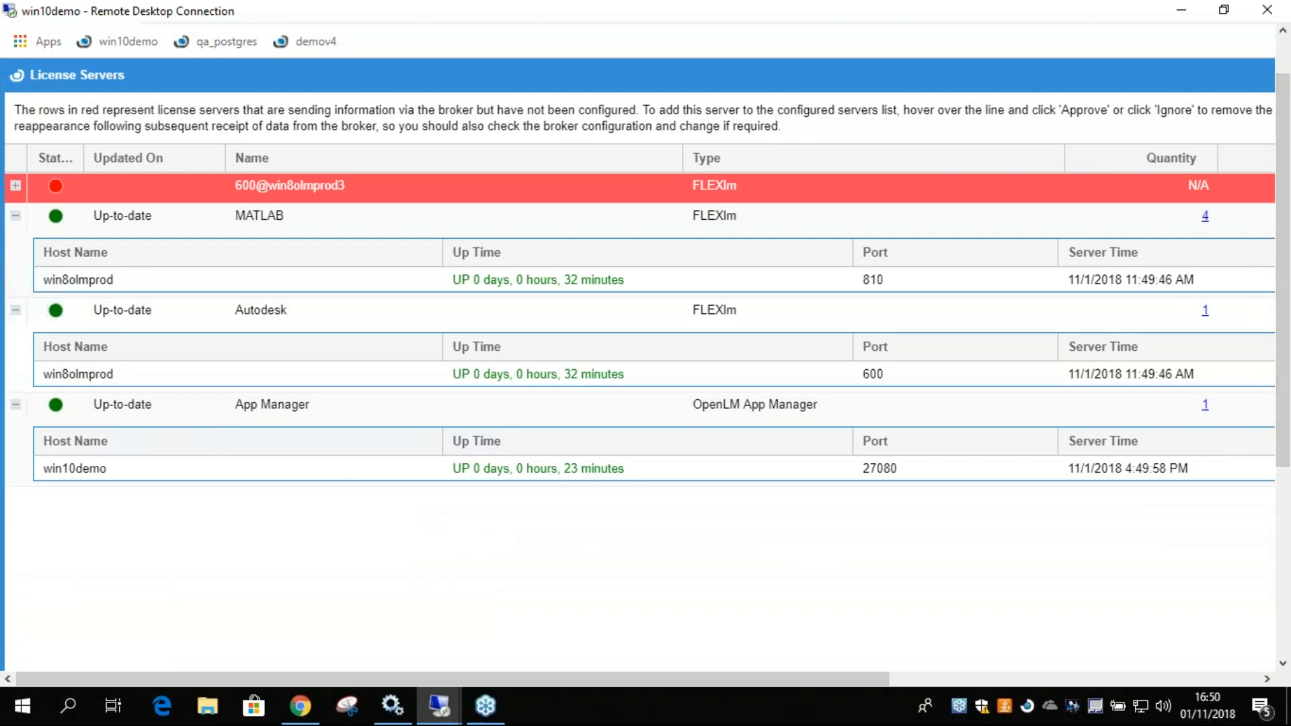
left_click(15, 404)
left_click(16, 310)
left_click(15, 215)
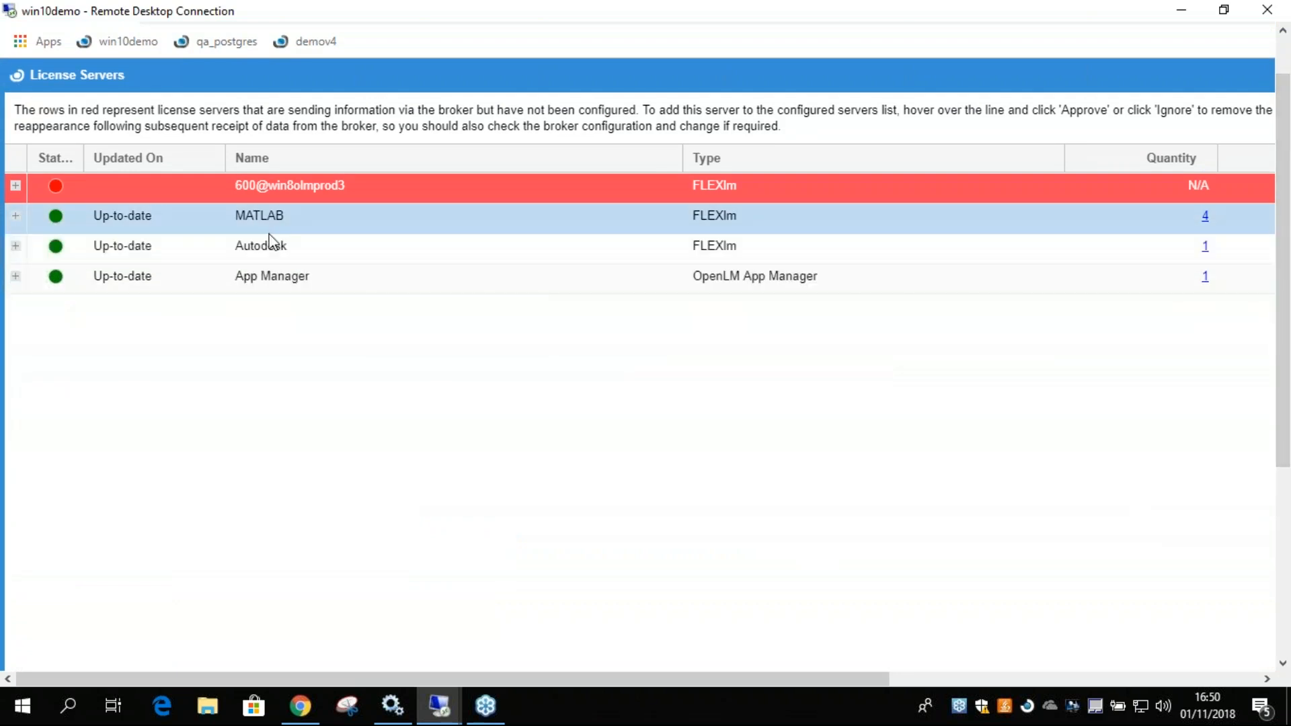
Open the License Usage report and filter it by the App Manager server.
left_click_drag(1281, 404, 1271, 592)
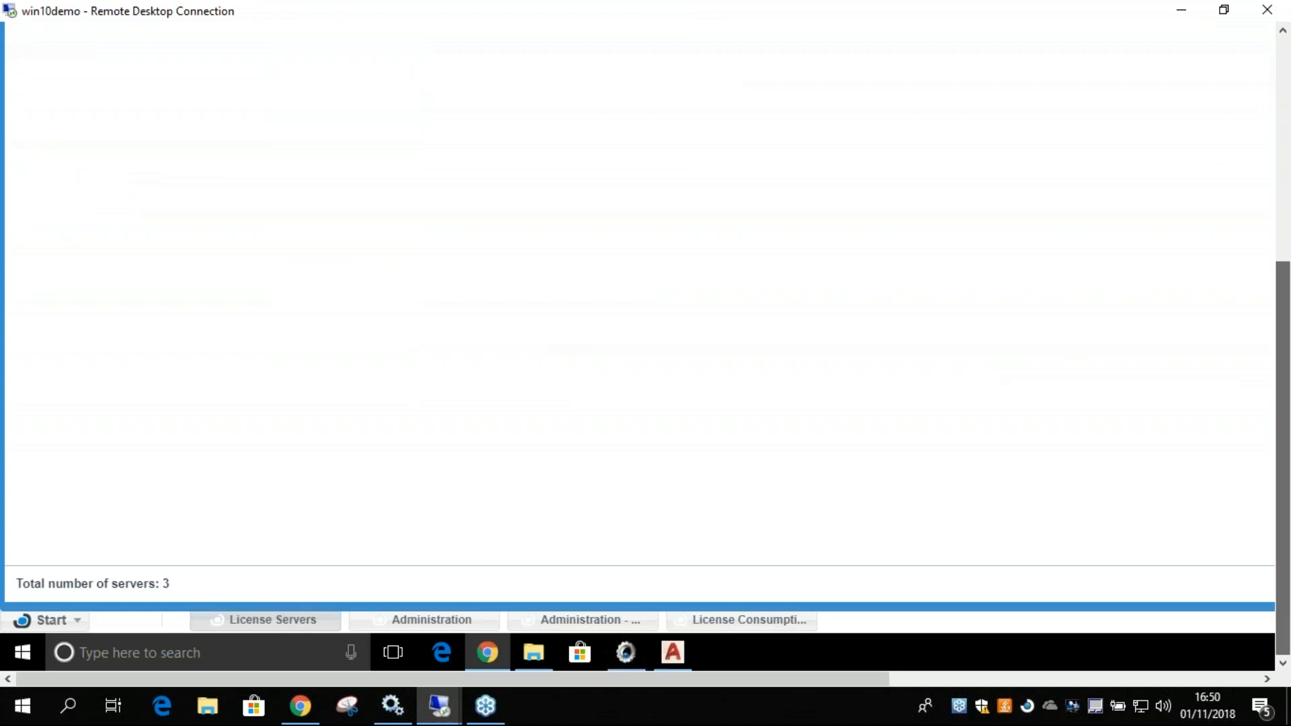
left_click(59, 624)
mouse_move(67, 466)
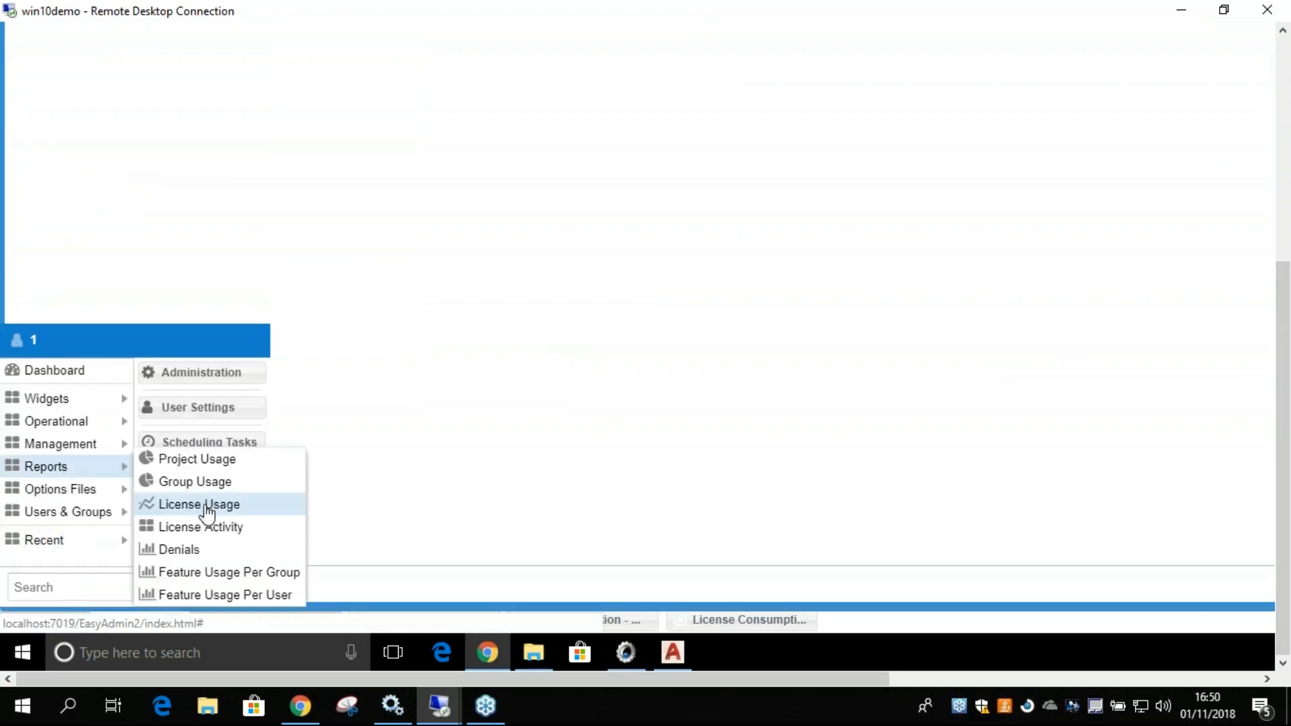
left_click(207, 505)
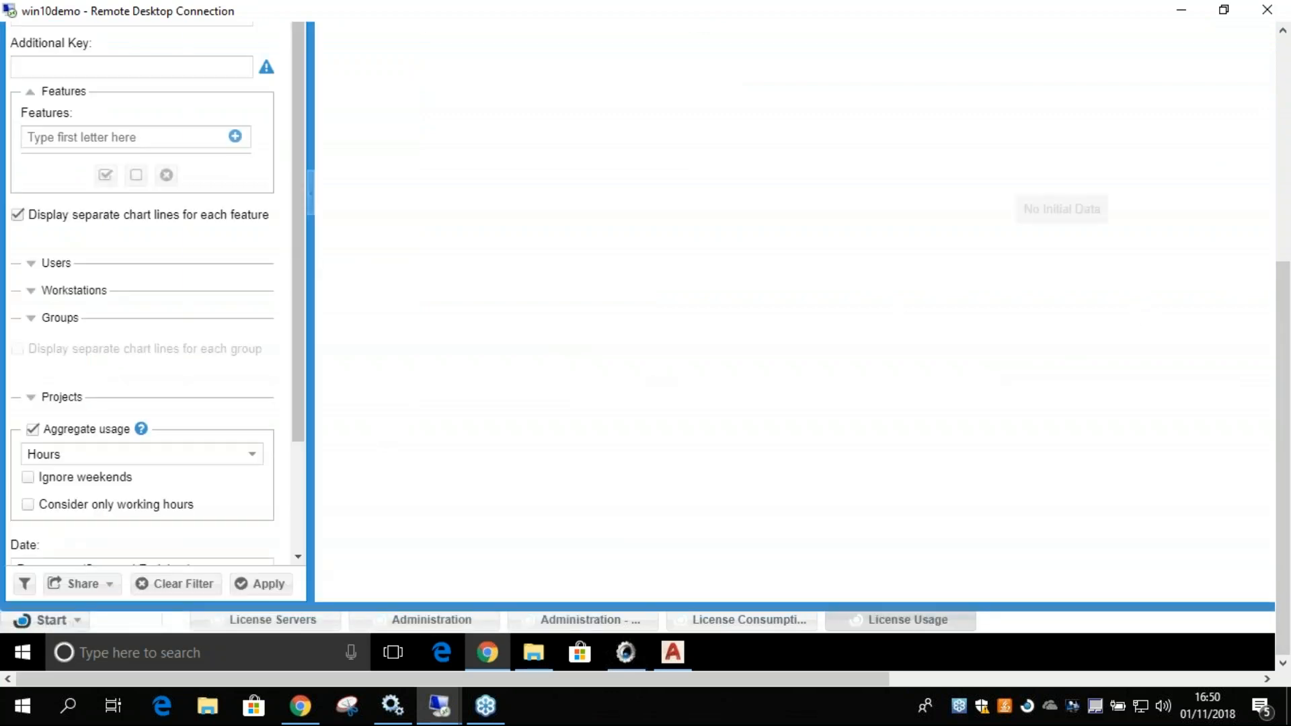
left_click_drag(1285, 406, 1287, 232)
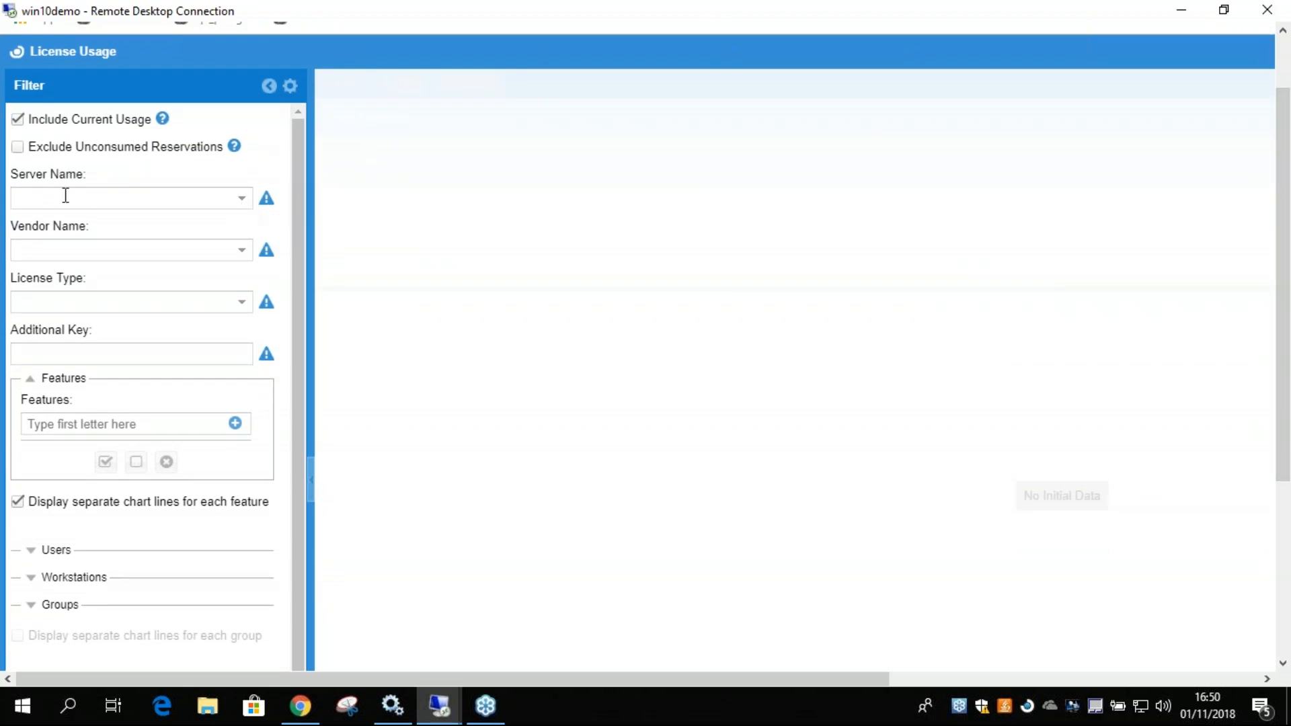
left_click(240, 203)
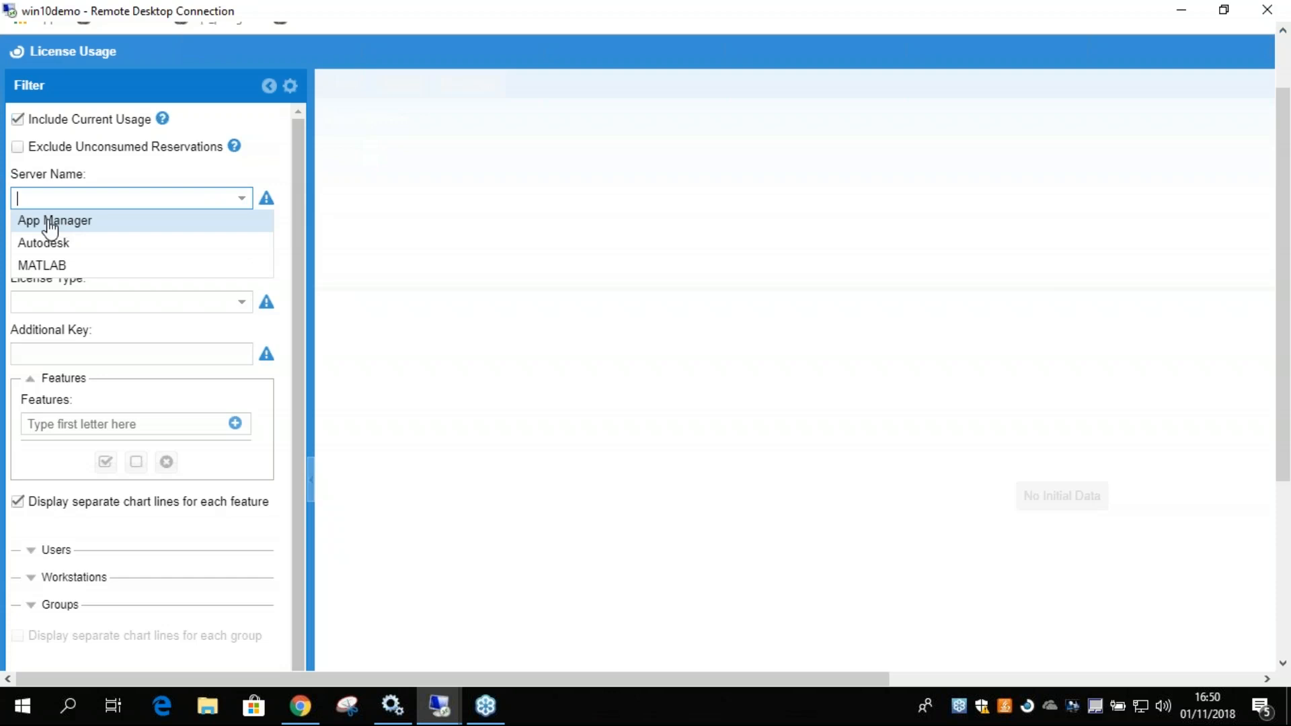
left_click(71, 227)
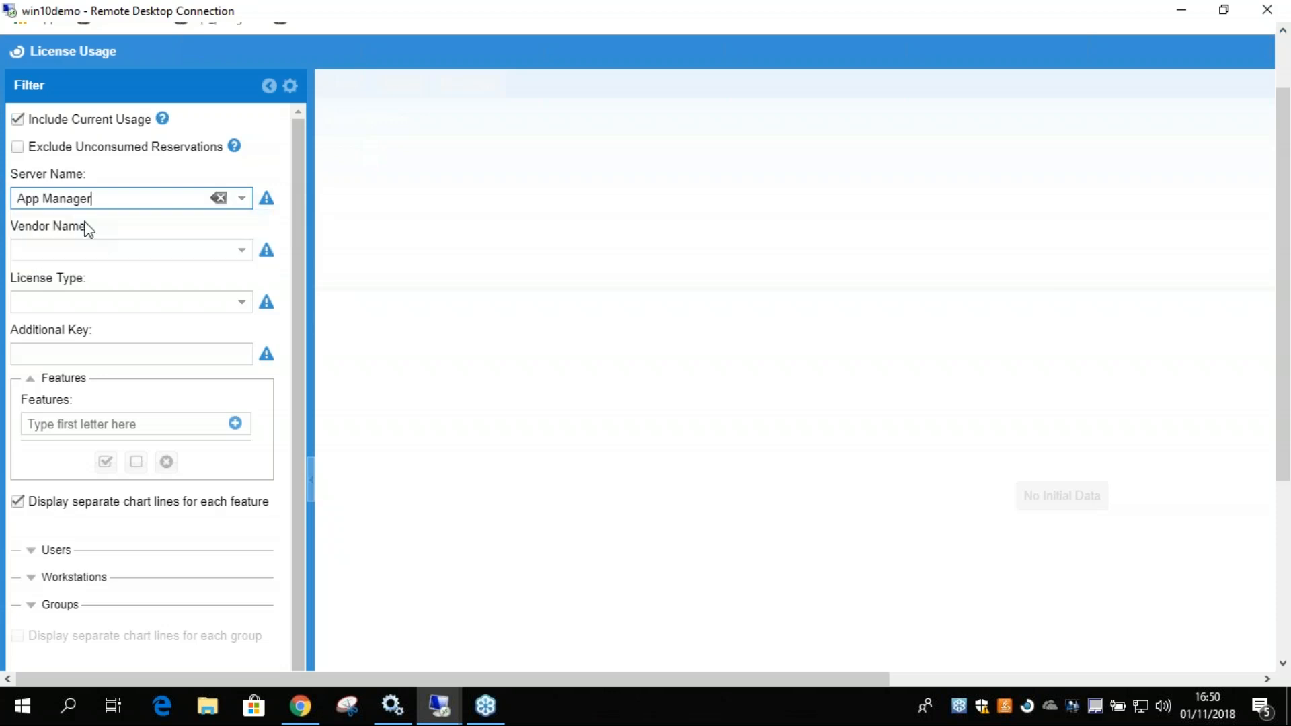
Add the AutoCAD 2017 feature to the License Usage filter and apply the filter.
left_click(235, 424)
left_click(762, 363)
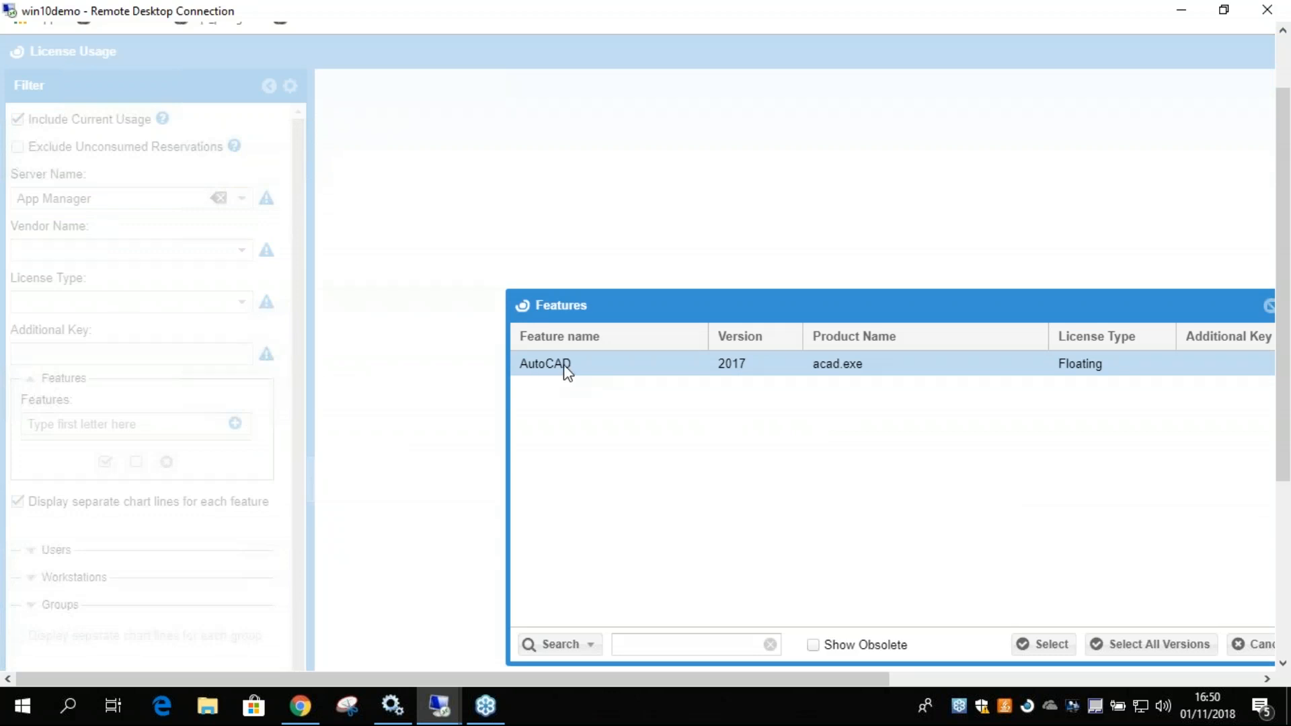
left_click(1045, 645)
left_click_drag(296, 366, 299, 588)
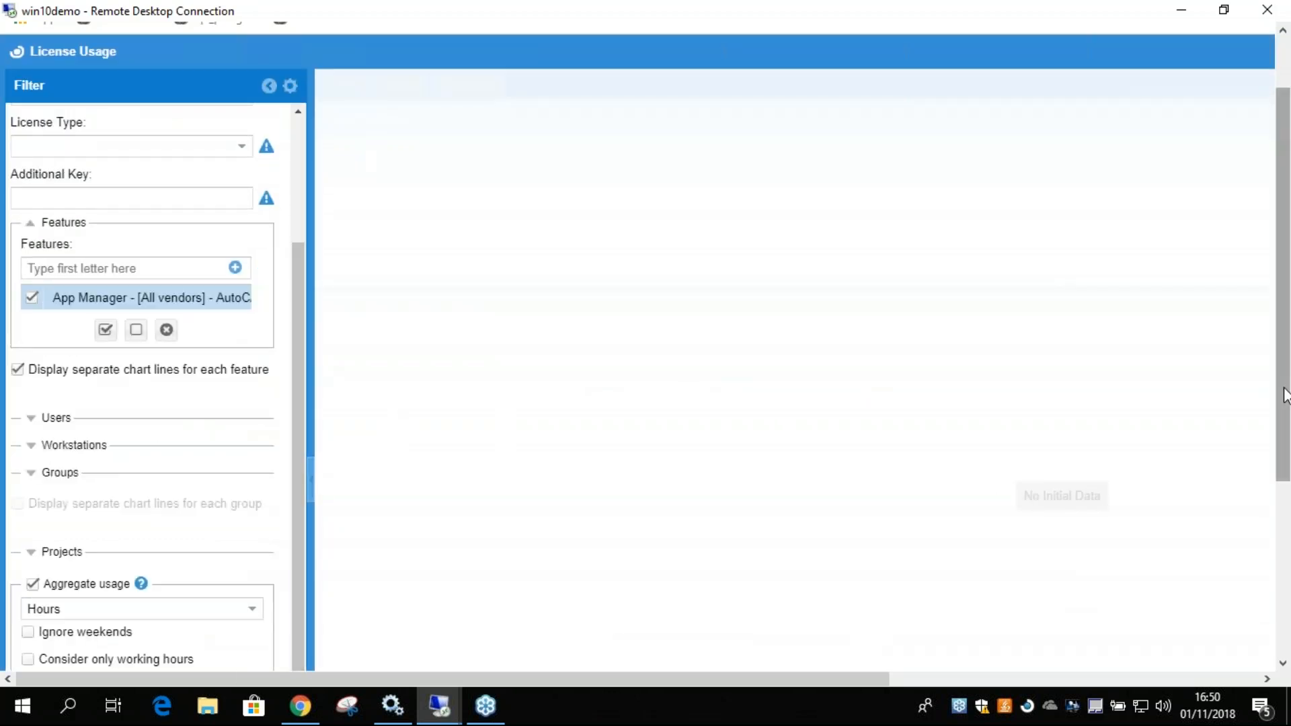
left_click_drag(1282, 392, 1283, 566)
left_click(265, 586)
Examine the latest usage point on the AutoCAD 2017 chart and return to the report's filter.
left_click_drag(409, 676, 634, 679)
left_click_drag(1282, 471, 1282, 378)
left_click_drag(968, 681, 1215, 663)
mouse_move(1245, 208)
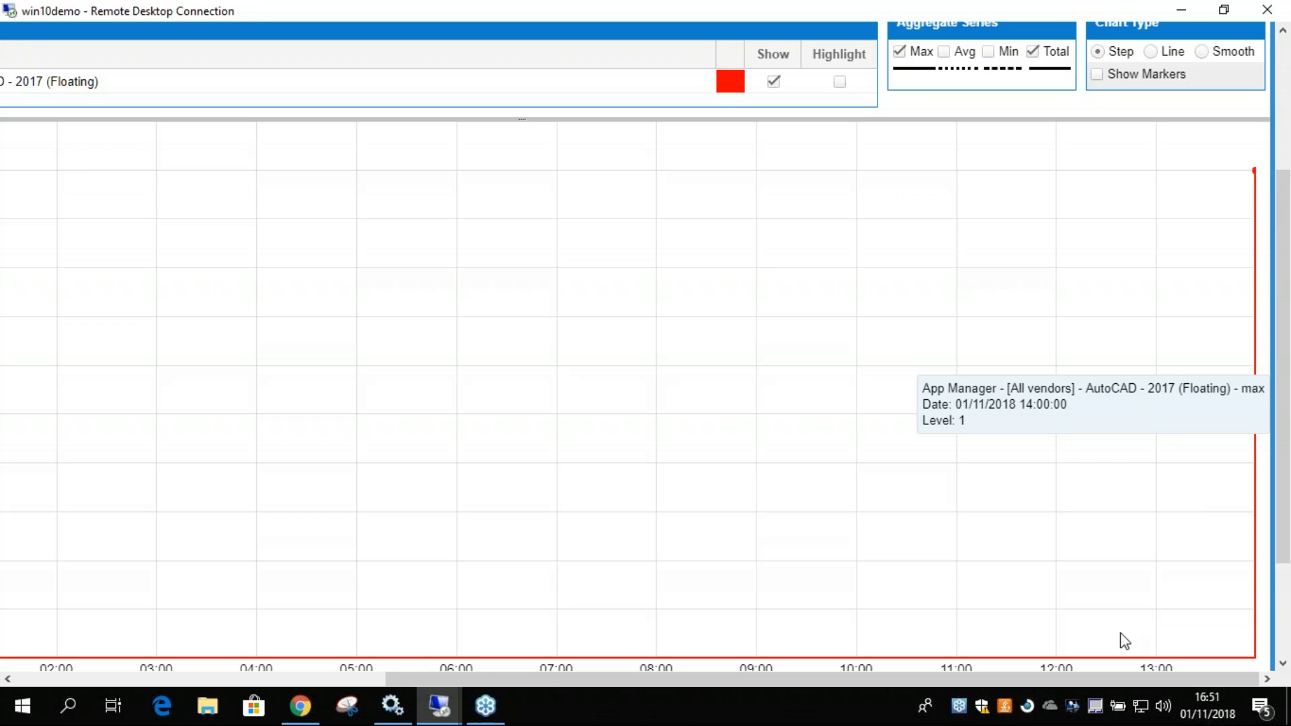
left_click_drag(1101, 678, 731, 679)
left_click_drag(1283, 418, 1283, 295)
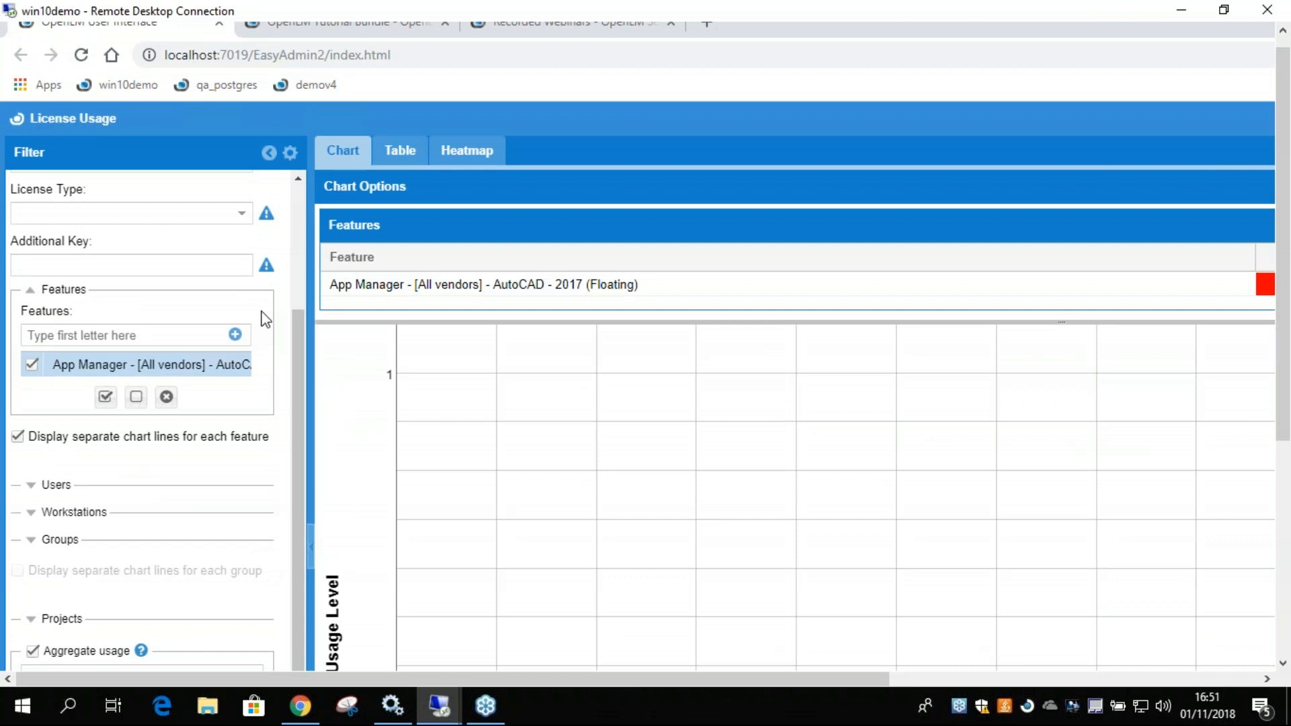
View the servers available for the report's server name filter and keep App Manager selected.
scroll(259, 232, "up", 2)
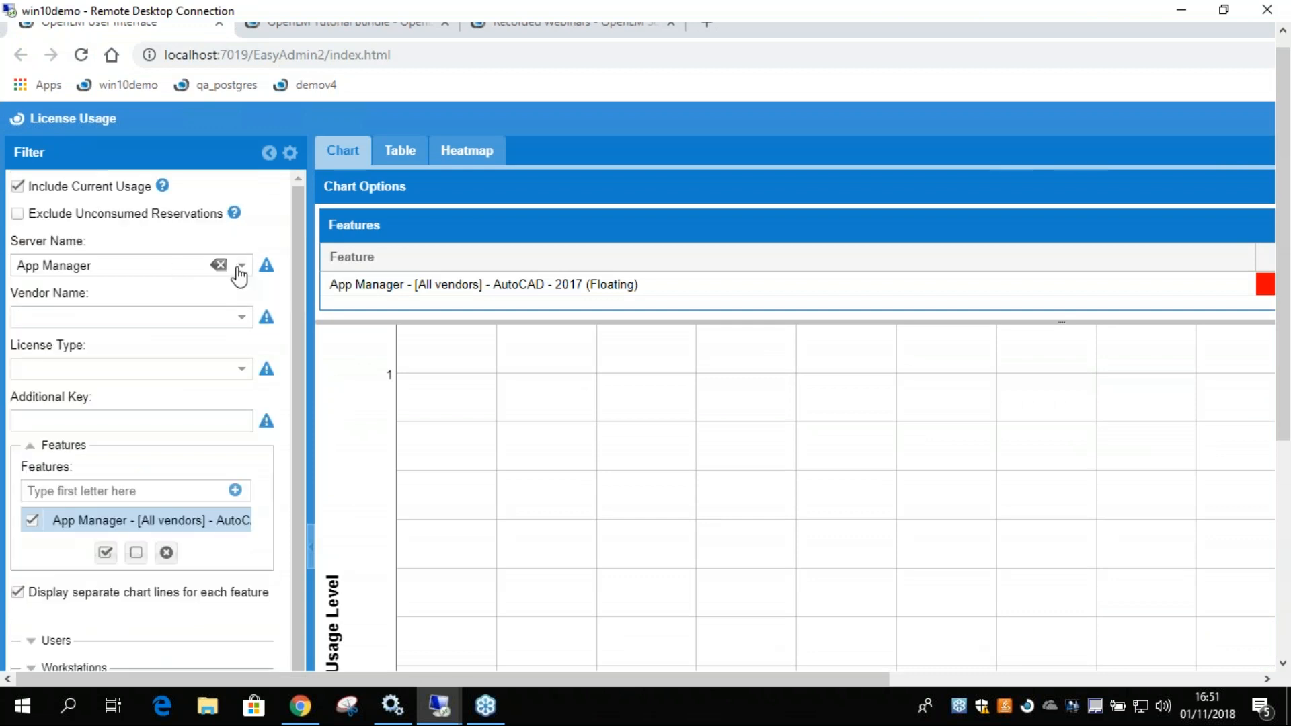
left_click(241, 267)
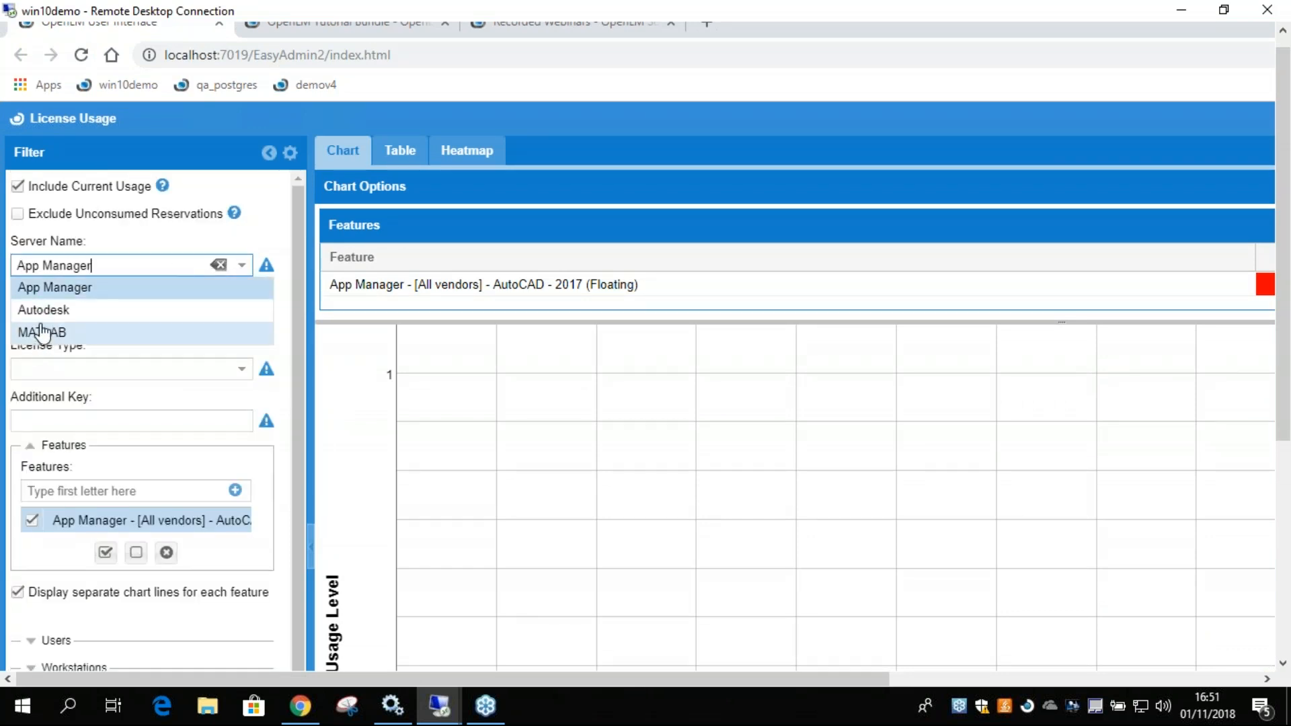
left_click(279, 327)
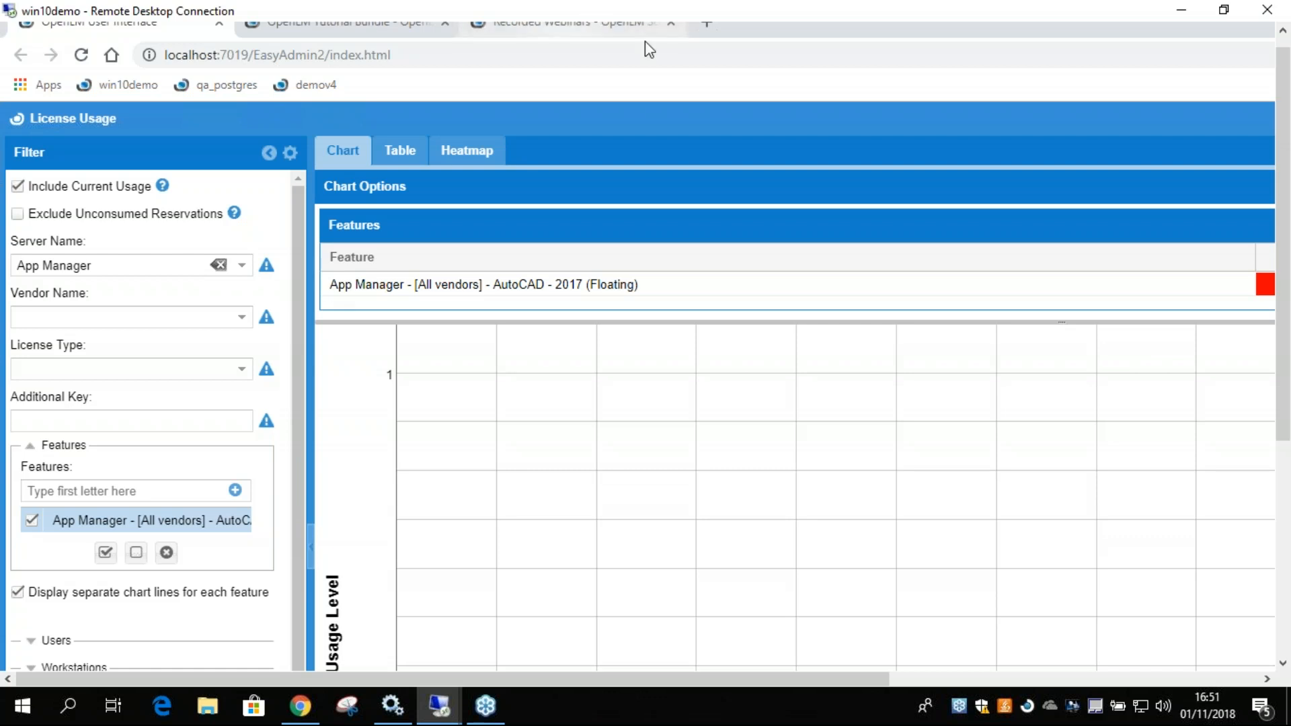
Return to the OpenLM Tutorial Bundle article and examine its Demo System section, support links and online chat form.
left_click(411, 24)
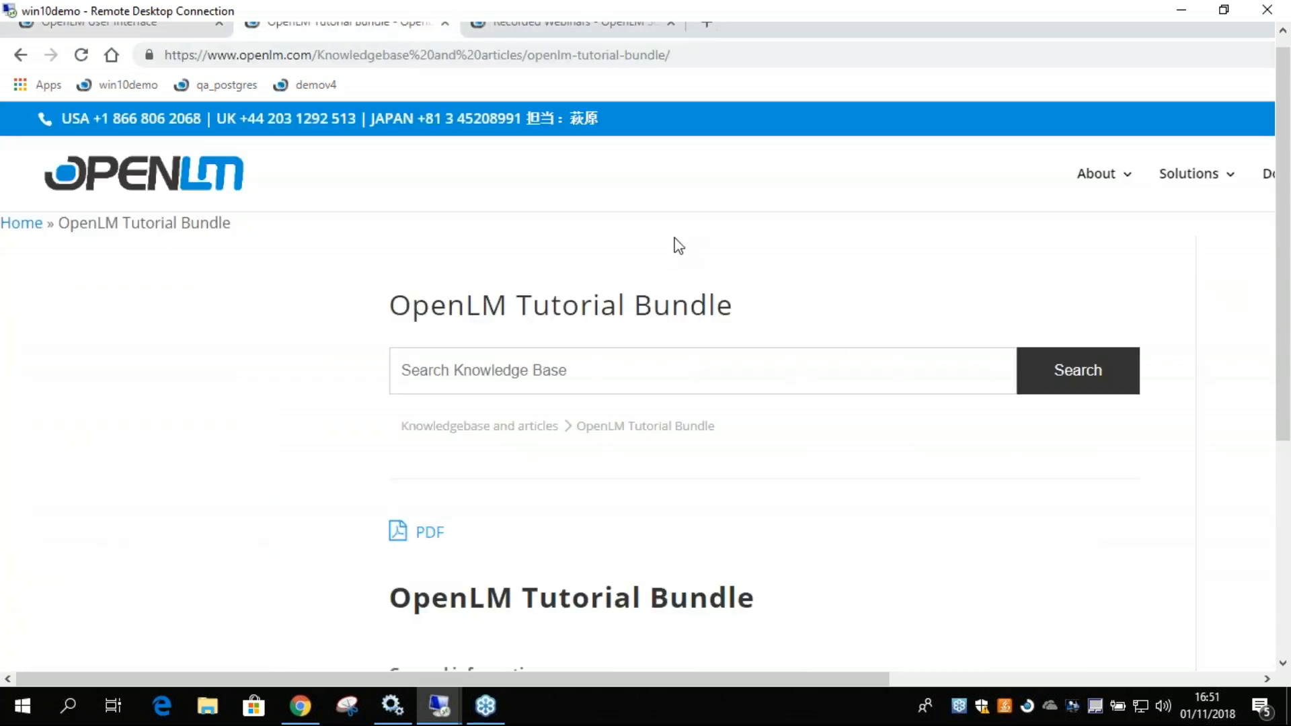
scroll(1041, 496, "down", 20)
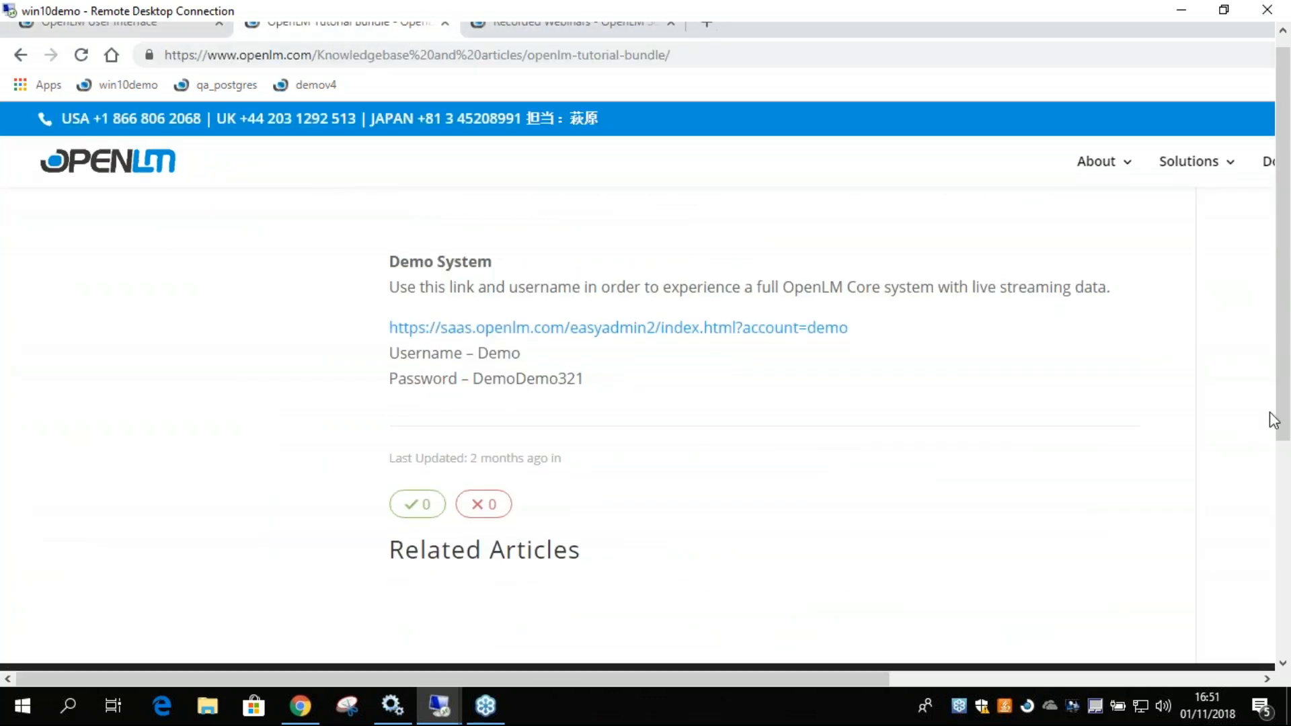
left_click_drag(870, 680, 1240, 680)
left_click_drag(1284, 355, 1284, 570)
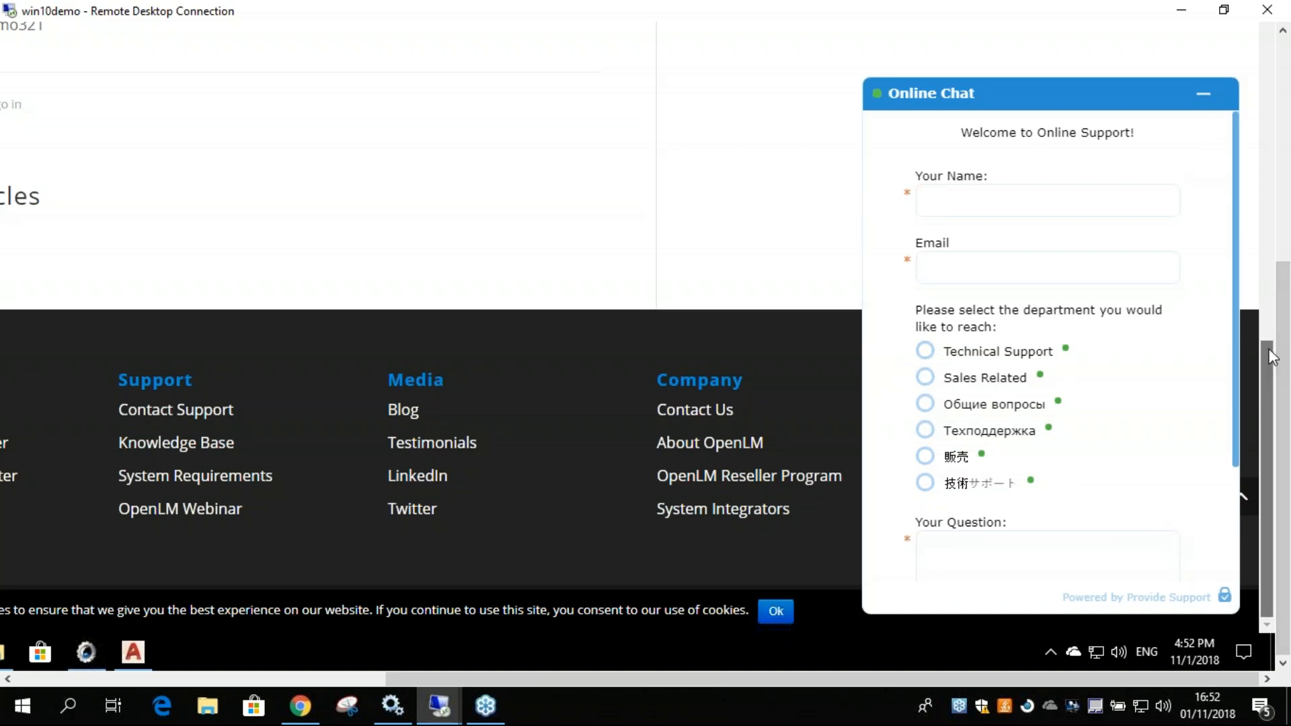
scroll(1280, 336, "up", 1)
scroll(1283, 337, "up", 10)
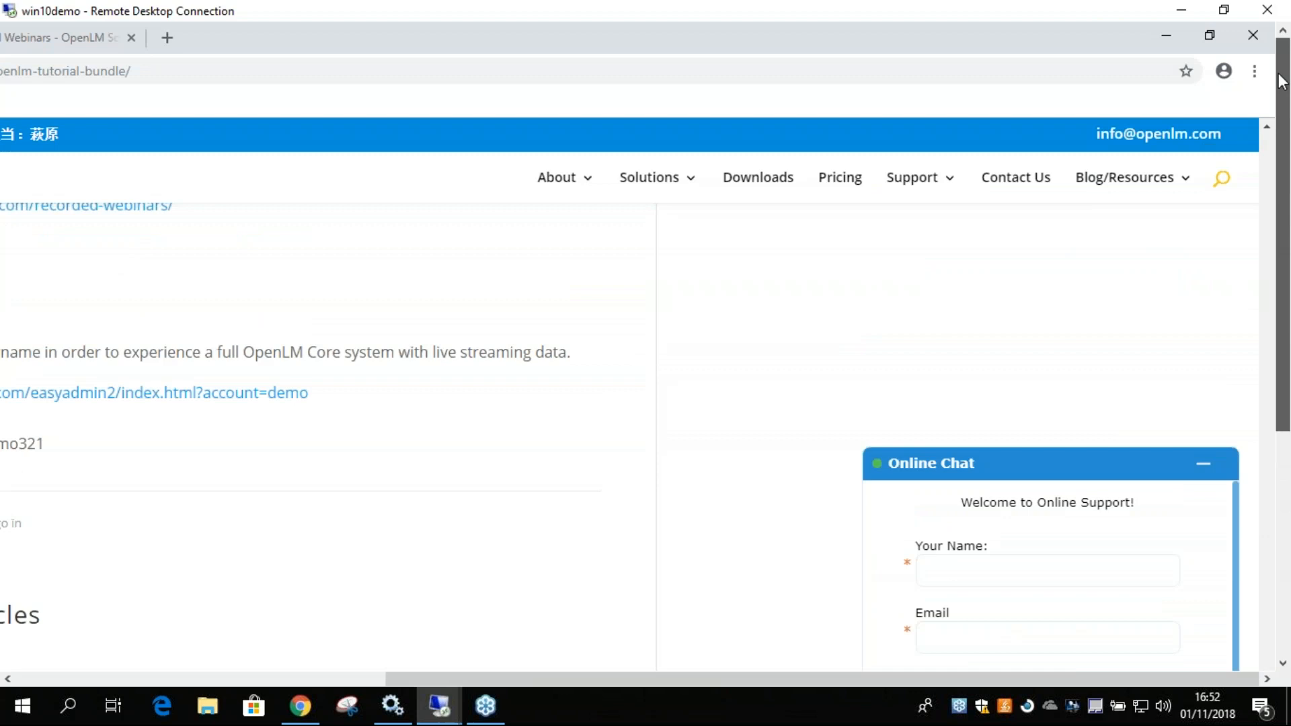
left_click_drag(907, 683, 936, 675)
left_click_drag(1280, 404, 1285, 370)
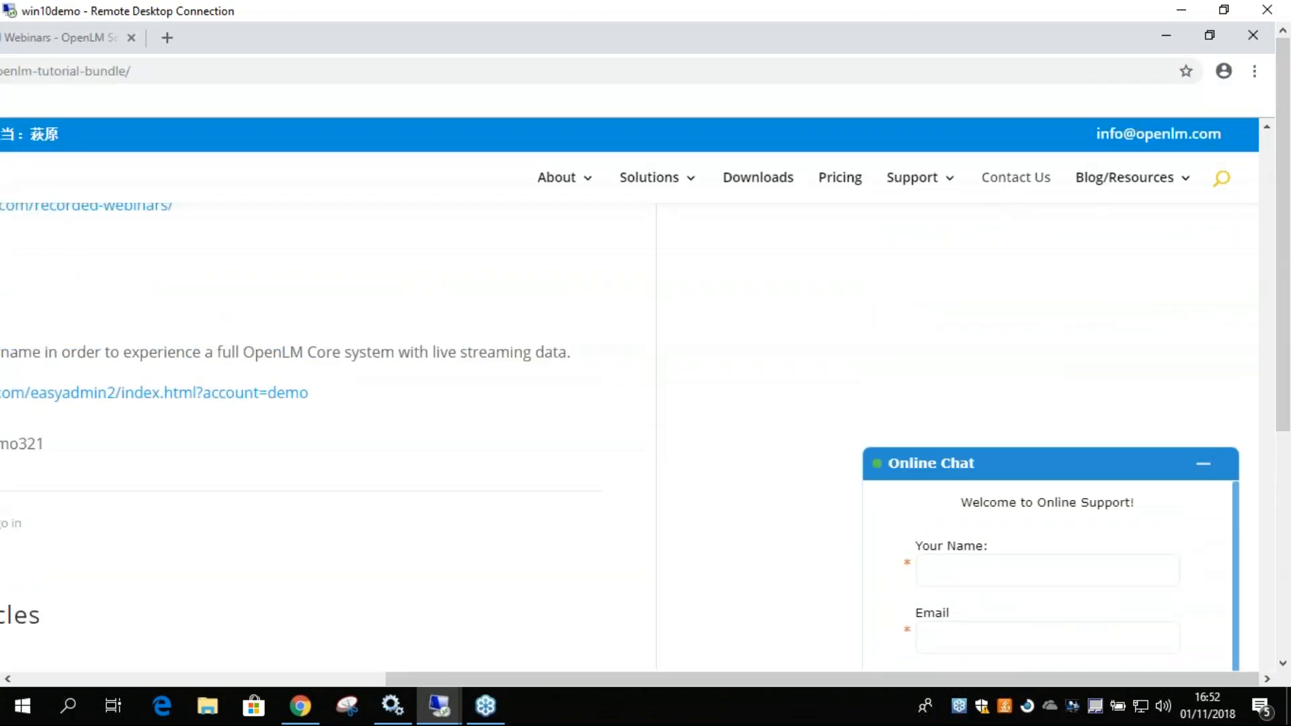
Open OpenLM's Contact Us page and examine the regional office listings and the sales and support contact options.
left_click(1016, 177)
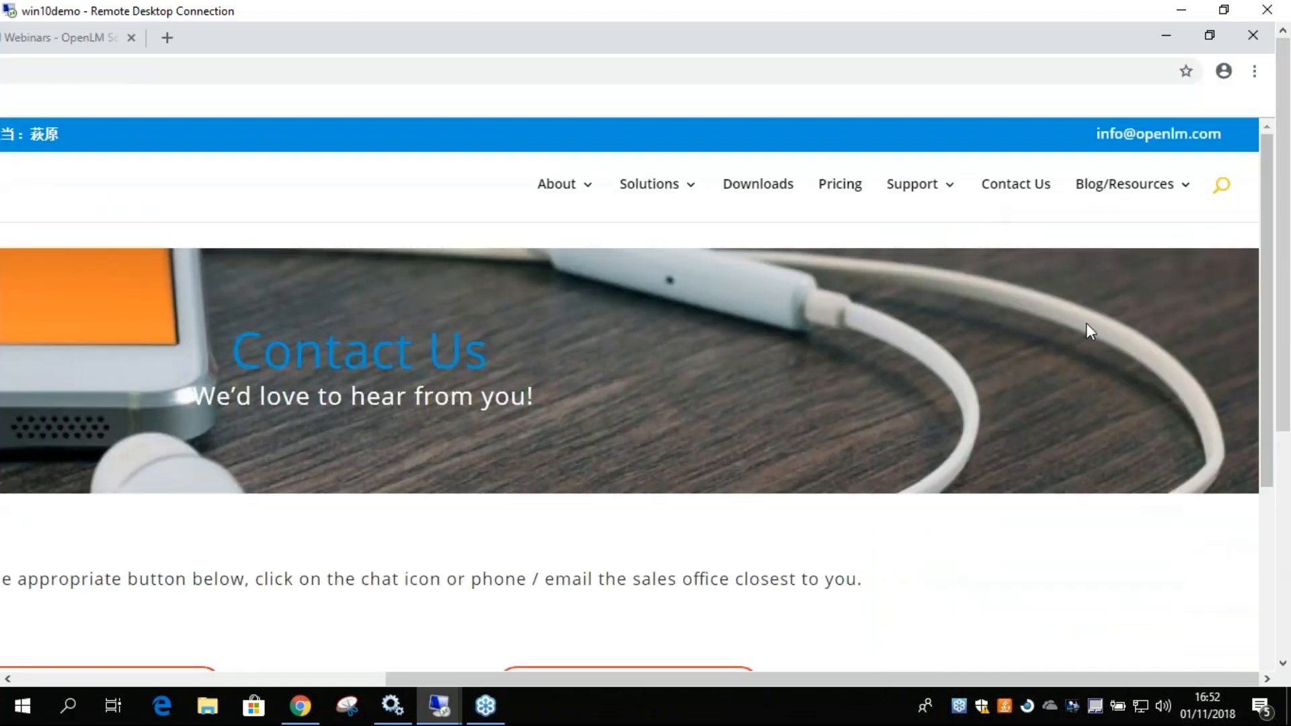
left_click_drag(1264, 376, 1262, 592)
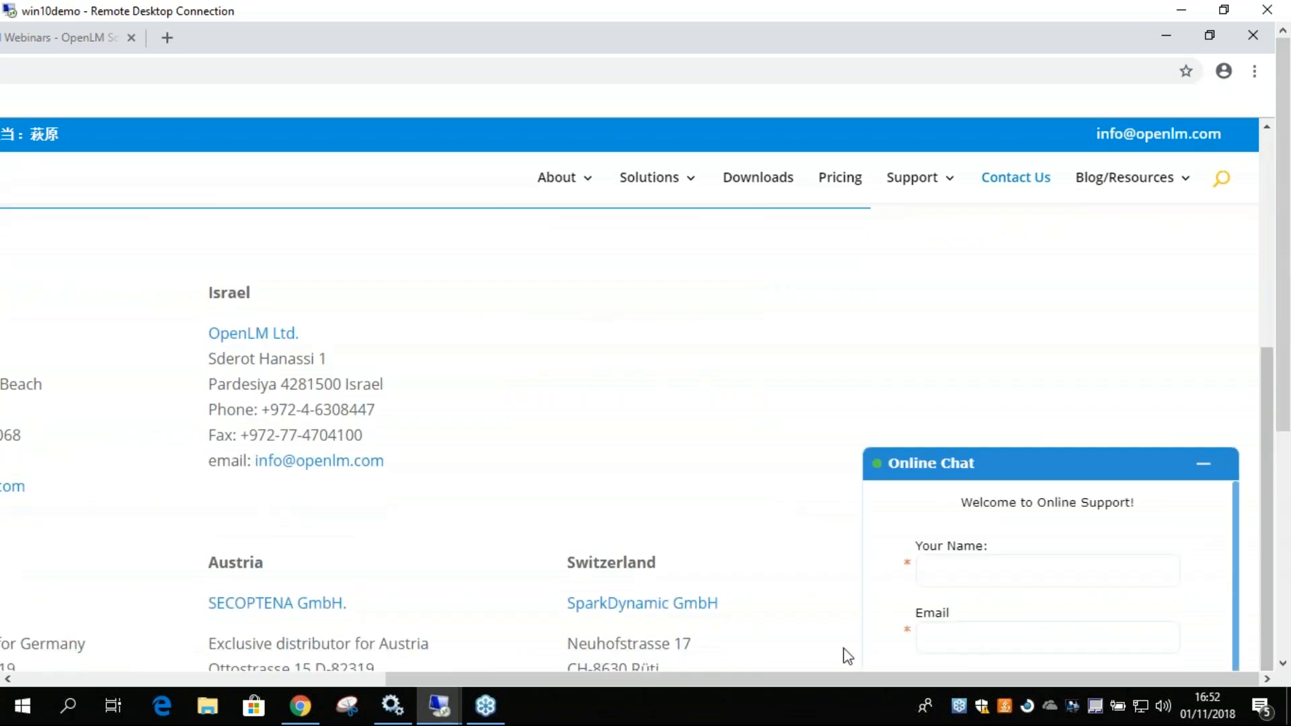
left_click_drag(744, 680, 498, 679)
scroll(679, 371, "down", 1)
scroll(519, 357, "down", 2)
scroll(325, 337, "up", 3)
scroll(462, 397, "down", 1)
scroll(317, 421, "down", 2)
scroll(288, 427, "down", 3)
scroll(894, 411, "down", 4)
scroll(807, 423, "up", 1)
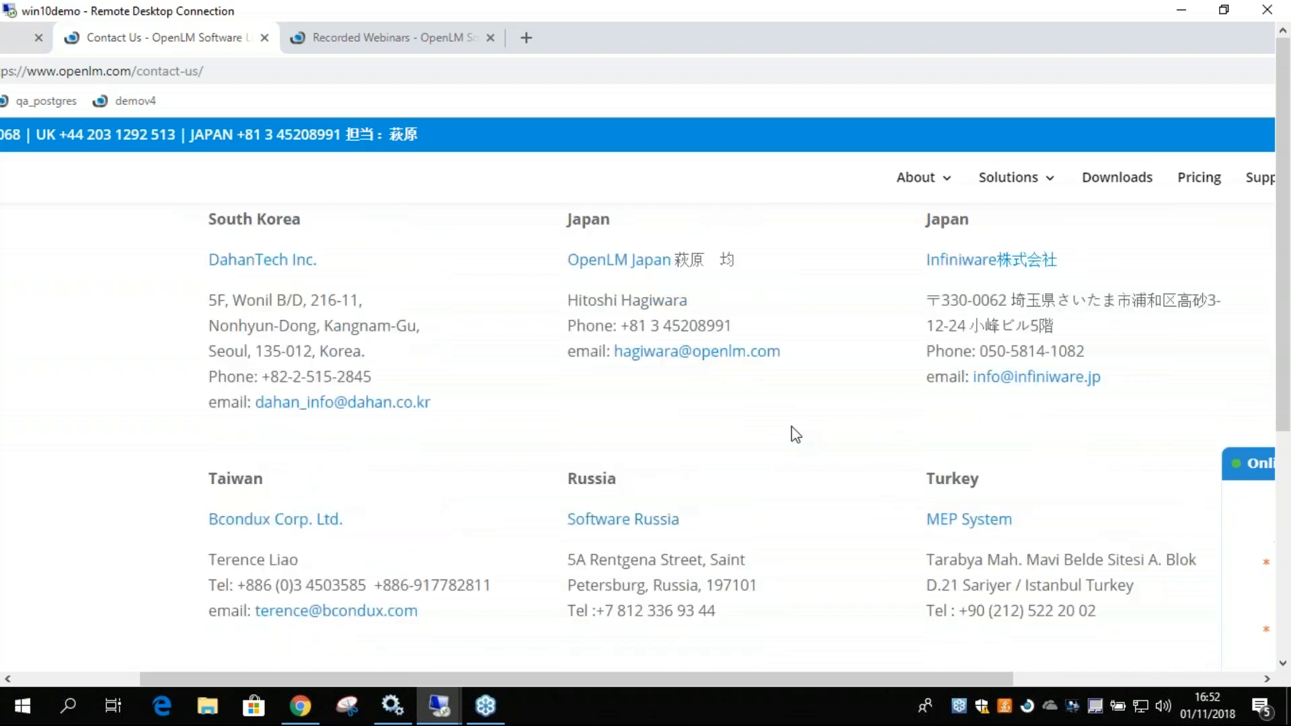
scroll(792, 434, "up", 1)
scroll(791, 437, "up", 12)
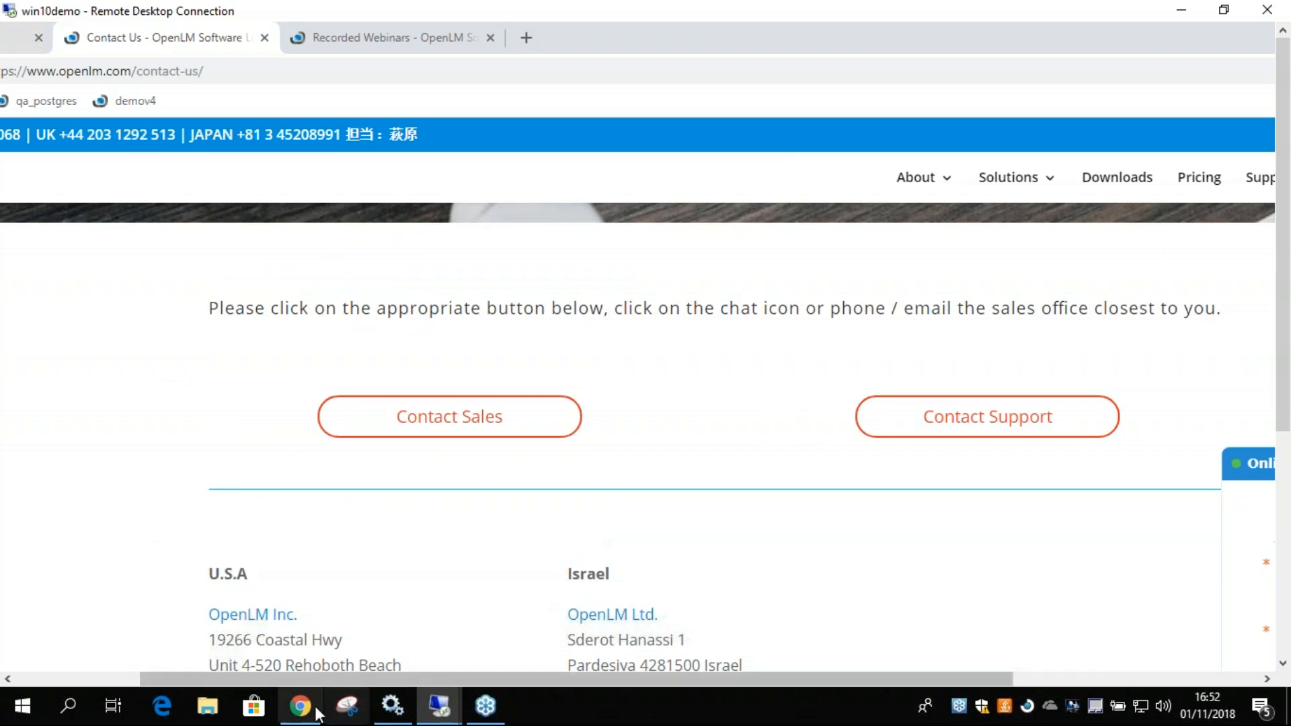
Return to the License Usage chart in the OpenLM User Interface and restore the remote desktop window to a smaller size.
left_click(19, 37)
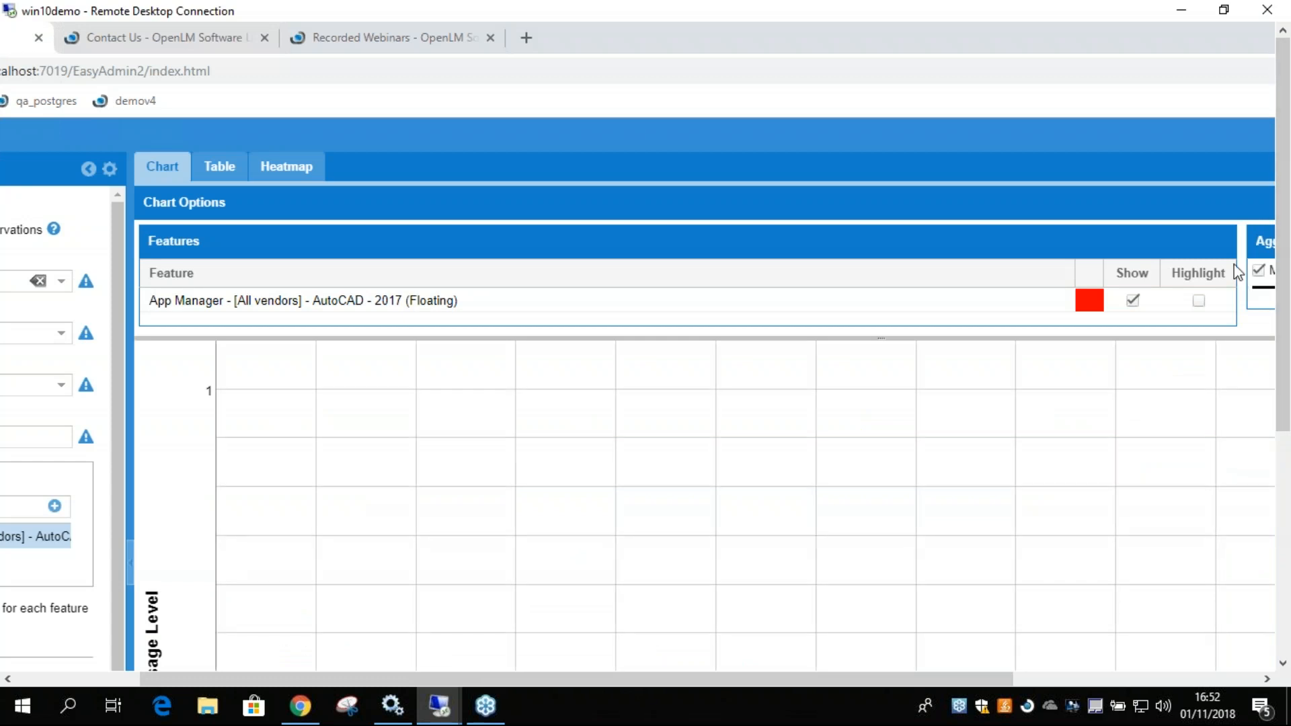
left_click_drag(1273, 309, 1273, 546)
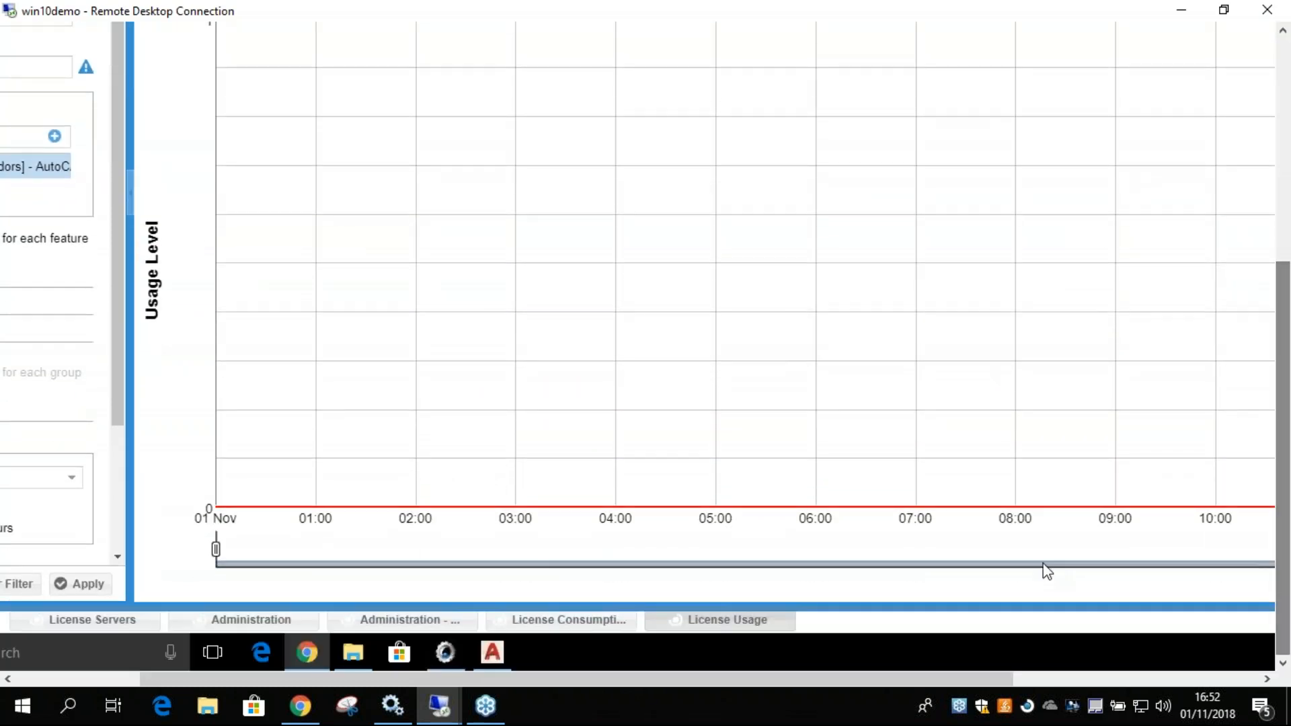
double_click(1058, 11)
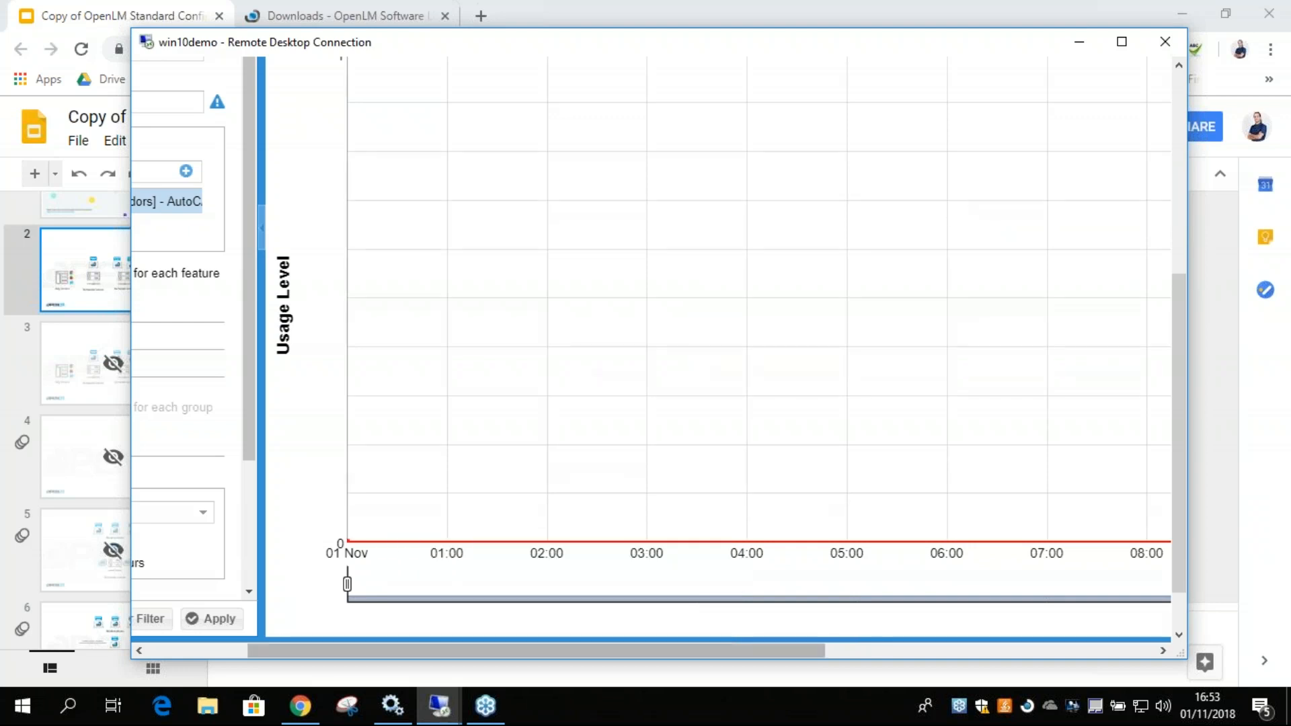
Examine the License Usage filter's aggregation and date range settings and the options for sharing or scheduling the report.
left_click_drag(365, 650, 266, 649)
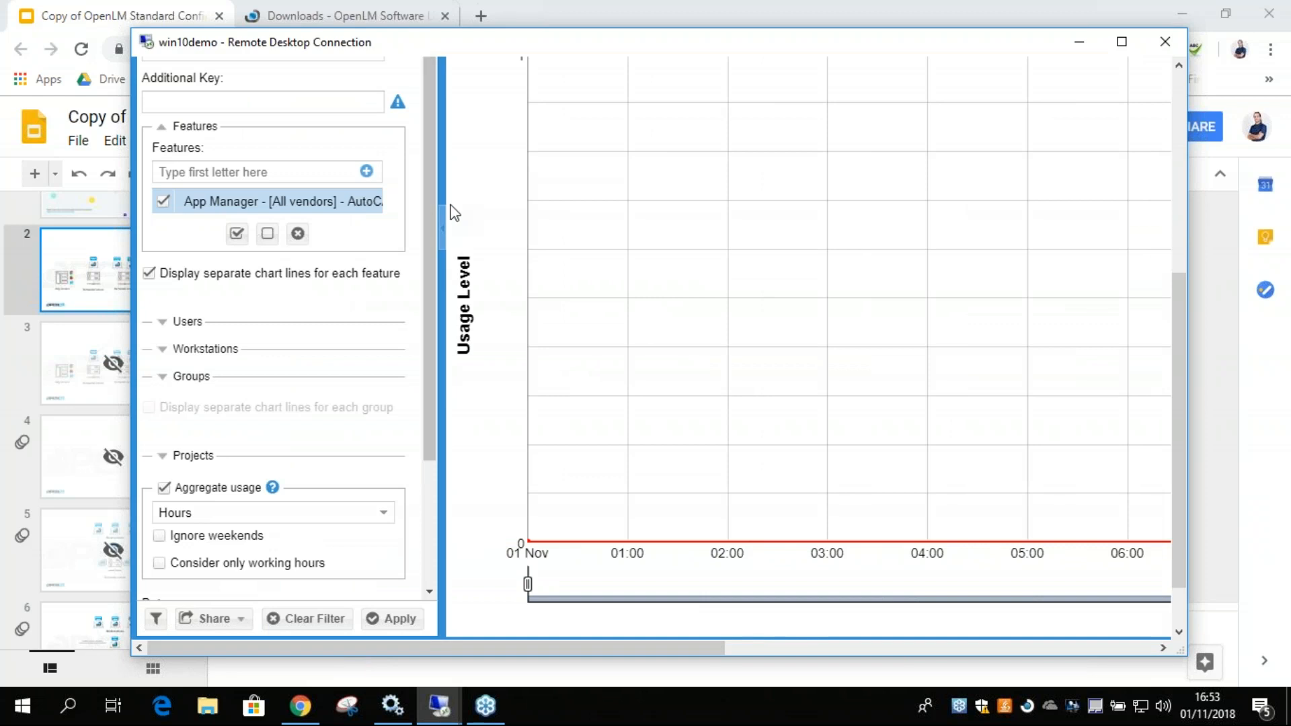
scroll(417, 333, "down", 1)
scroll(417, 334, "down", 1)
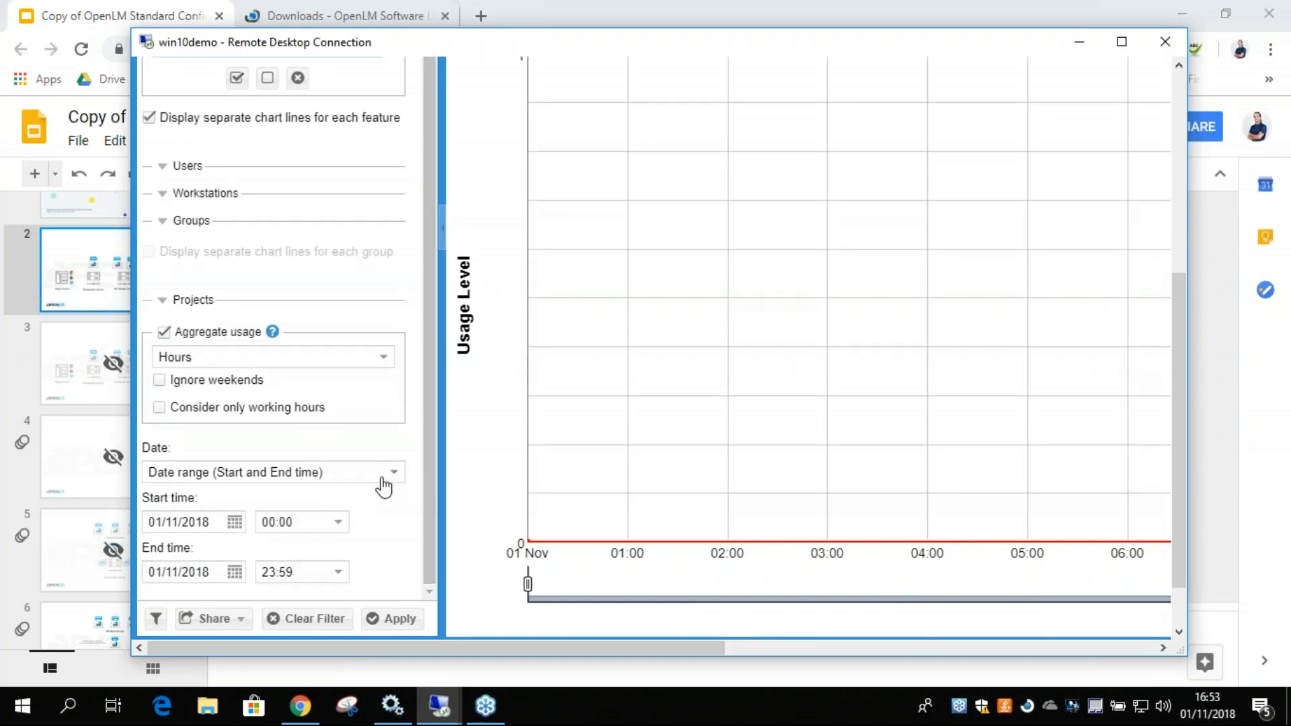
left_click(235, 626)
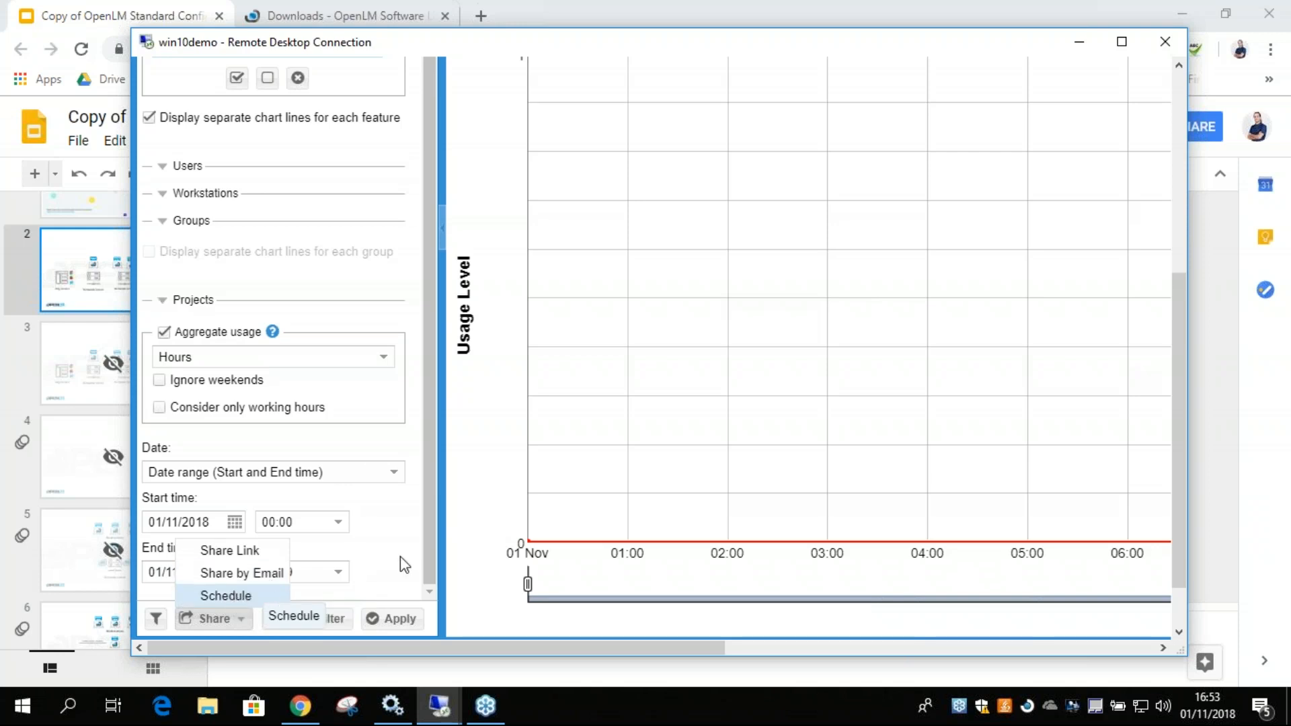
left_click(433, 507)
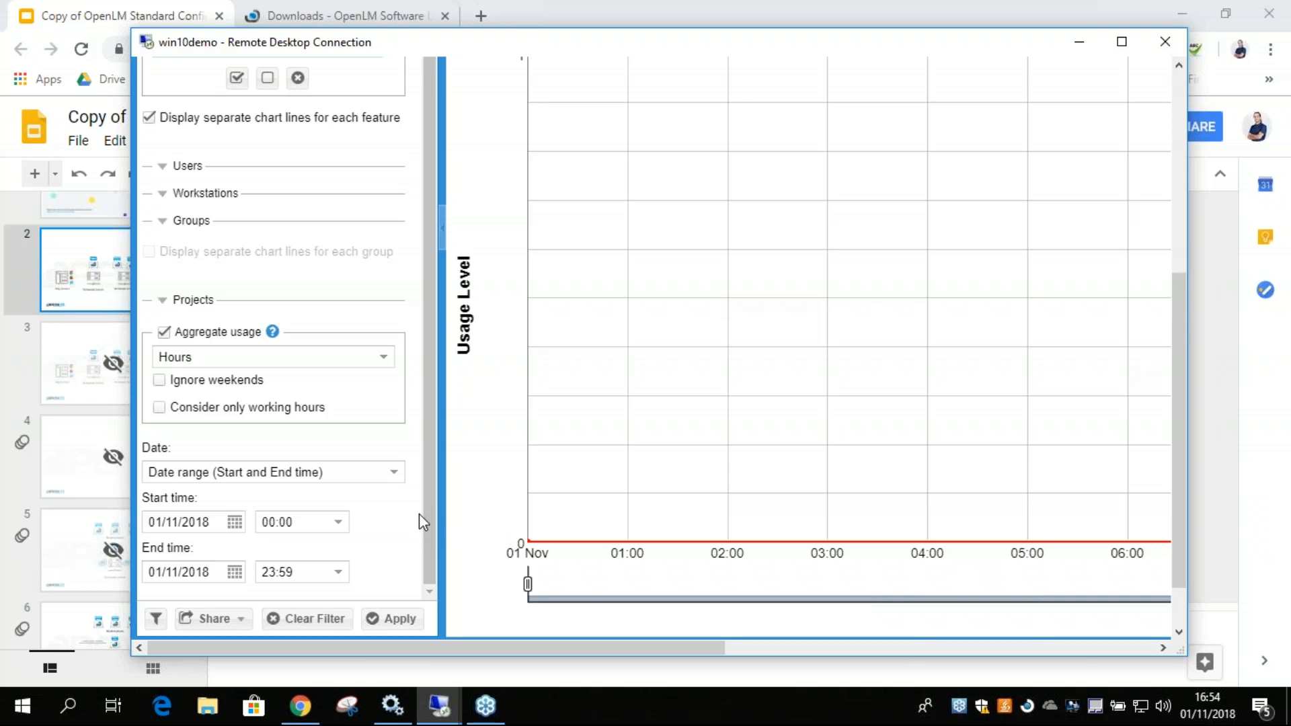
scroll(418, 514, "up", 3)
scroll(1181, 394, "up", 5)
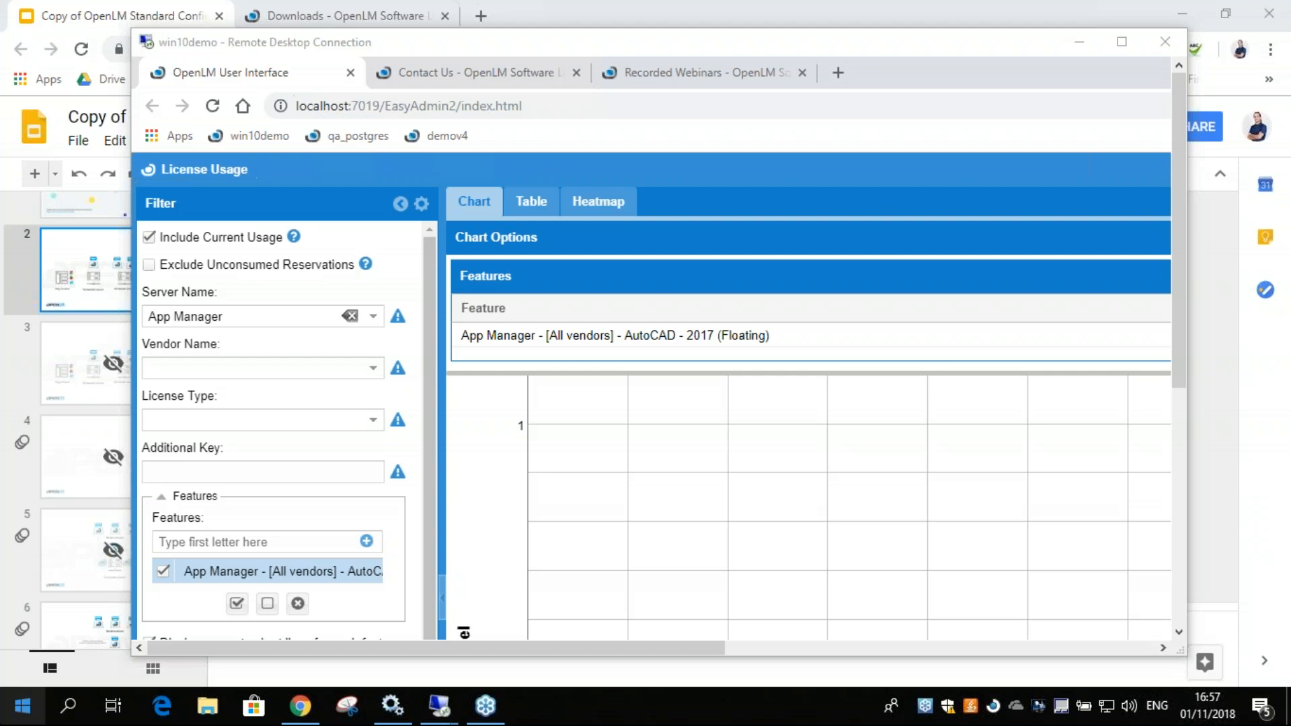
Switch to the OpenLM Standard Configuration presentation in Google Slides and present it full screen from slide 2.
left_click(131, 2)
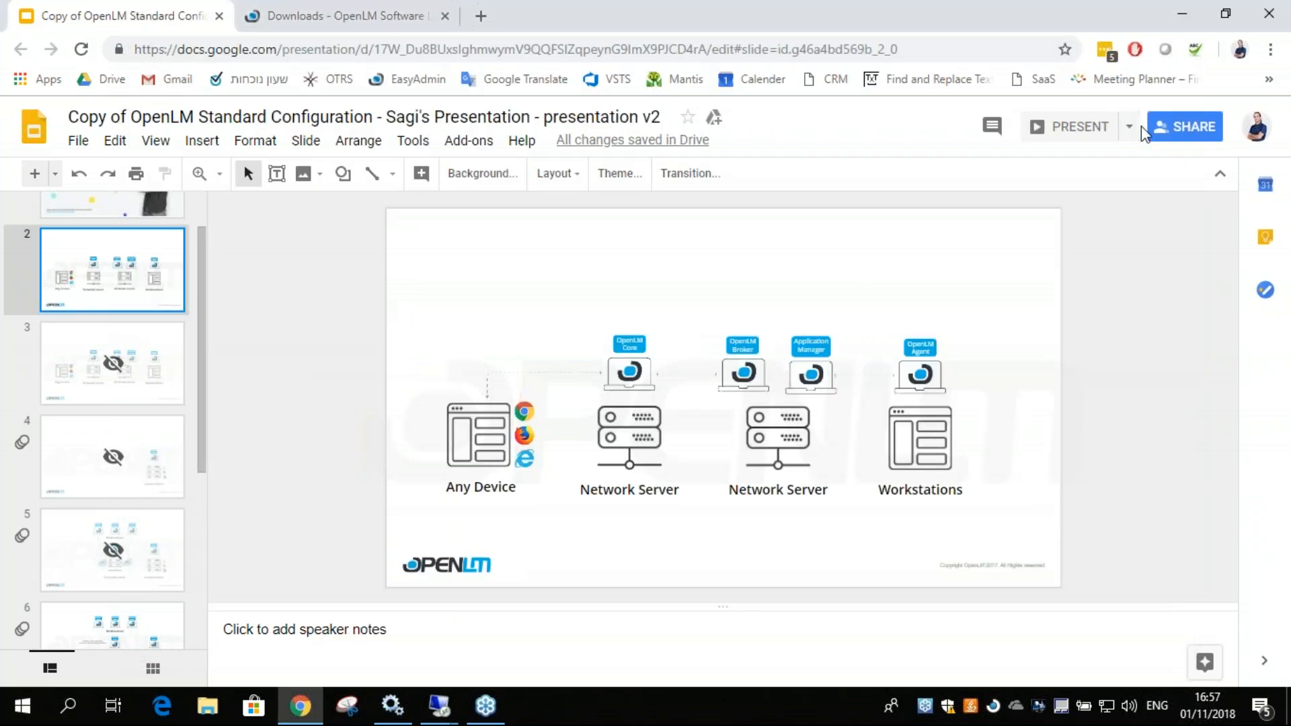
left_click(1072, 128)
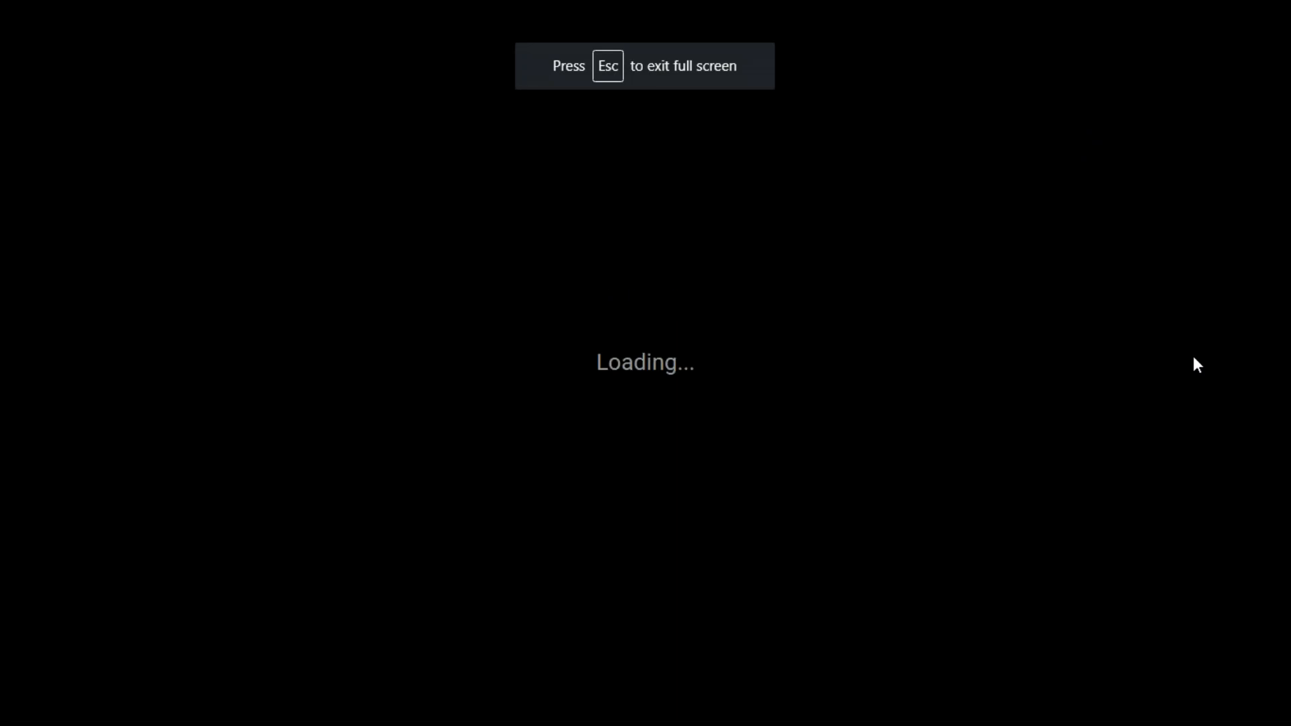